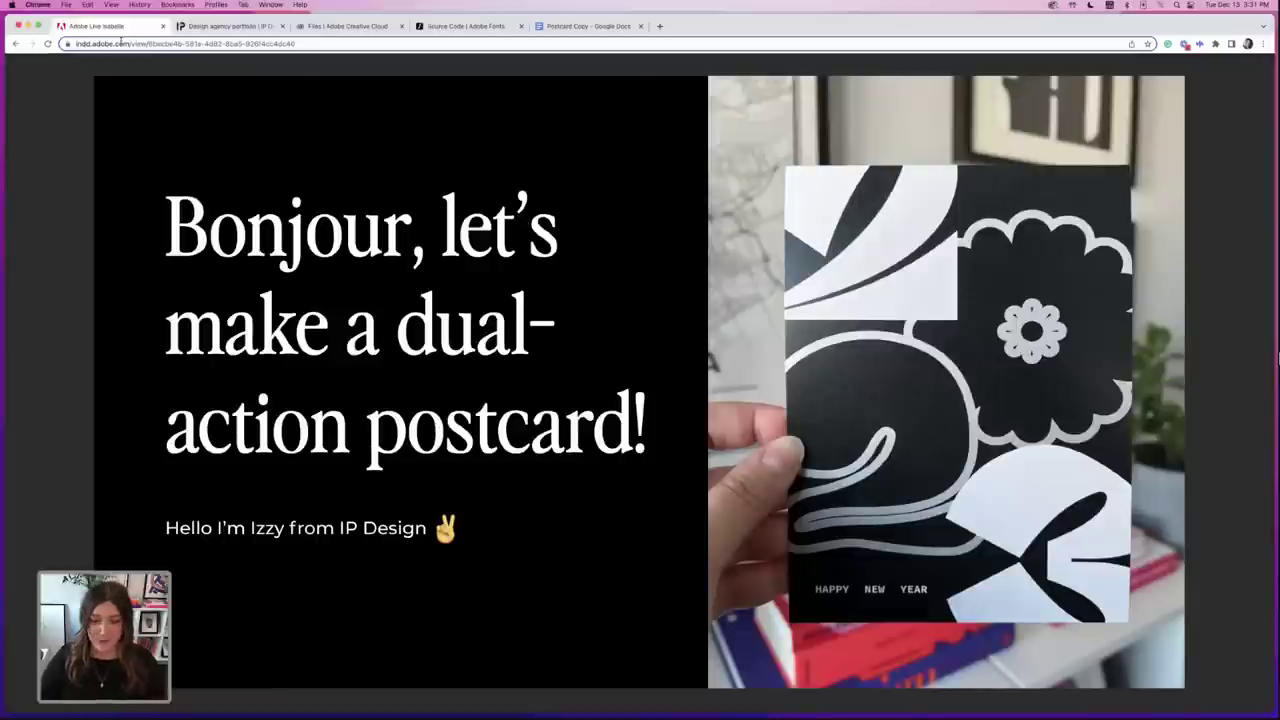
# - Review the presentation slides covering the two postcard layouts, the Huzza Type lettering inspiration and the pencil sketches for 2023
pyautogui.press('Right')
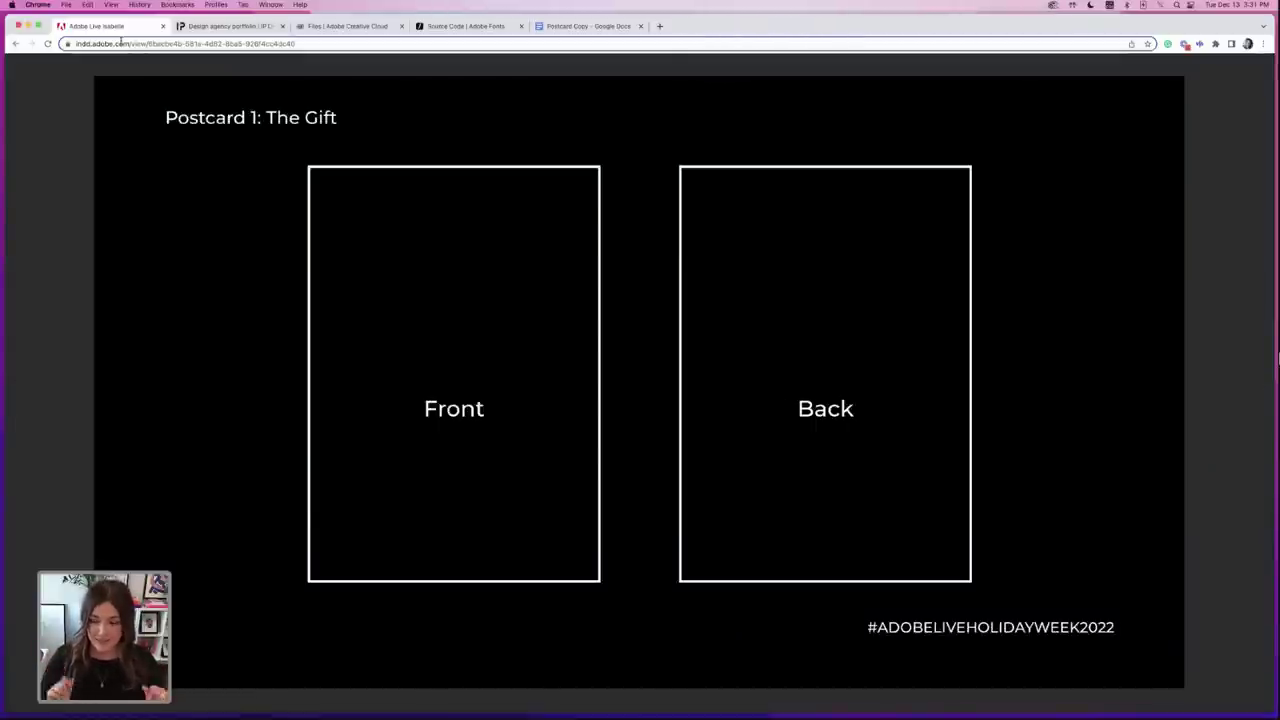
pyautogui.moveTo(376, 434)
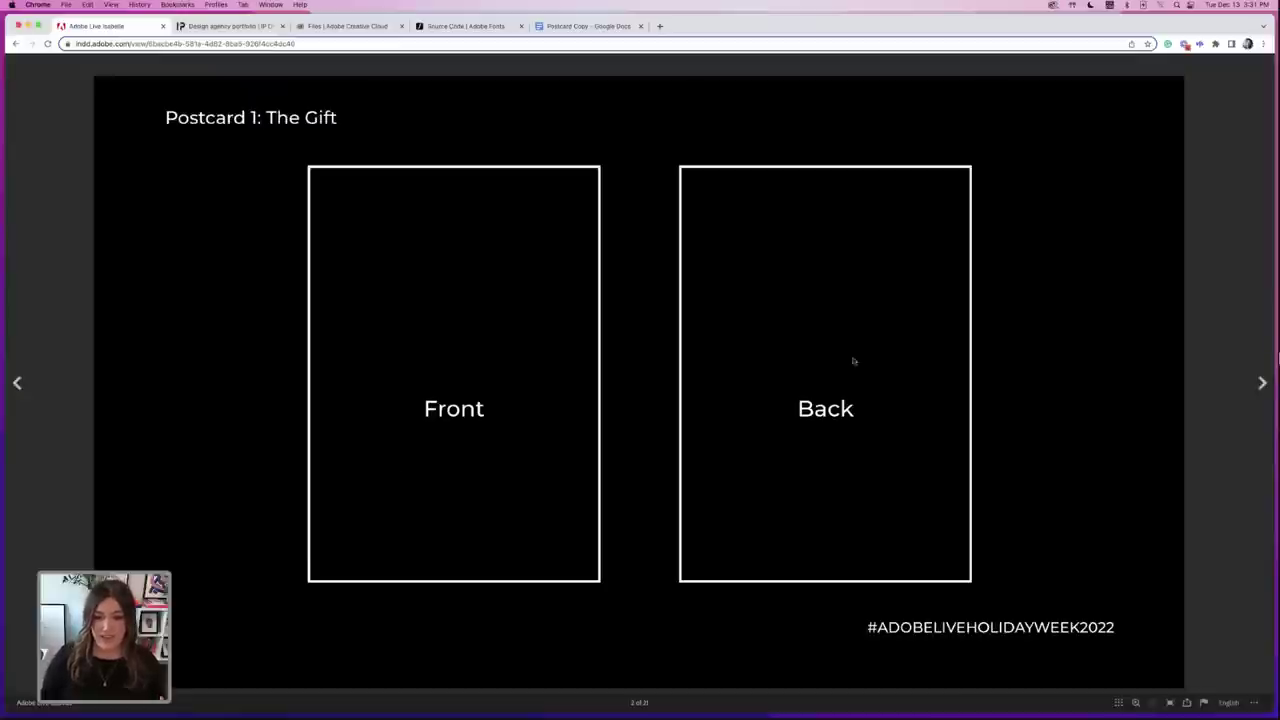
pyautogui.press('Right')
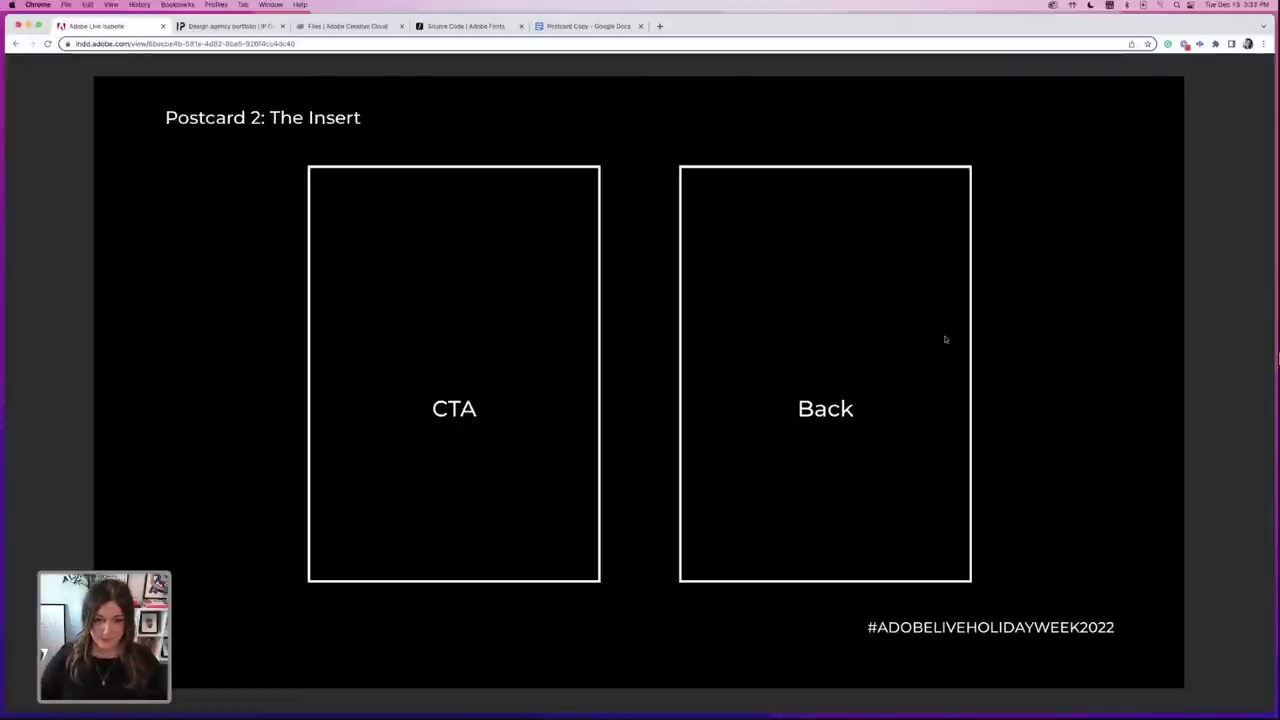
pyautogui.press('Right')
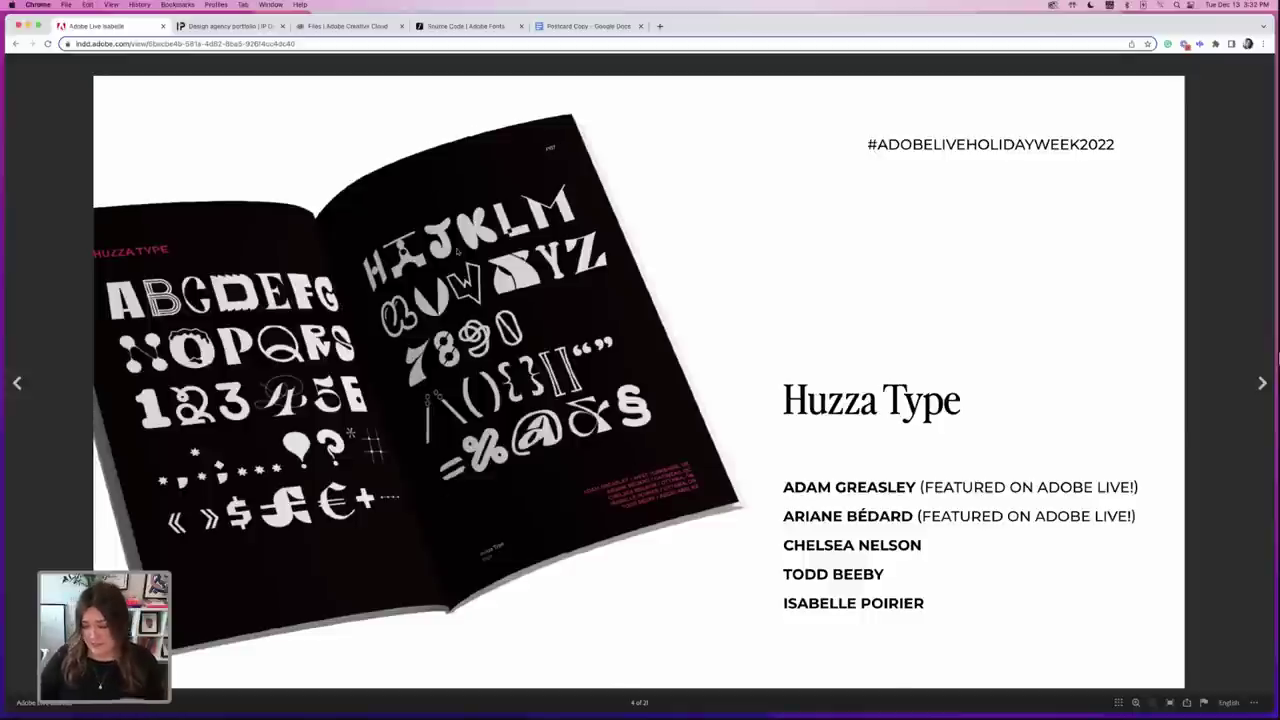
pyautogui.press('Left')
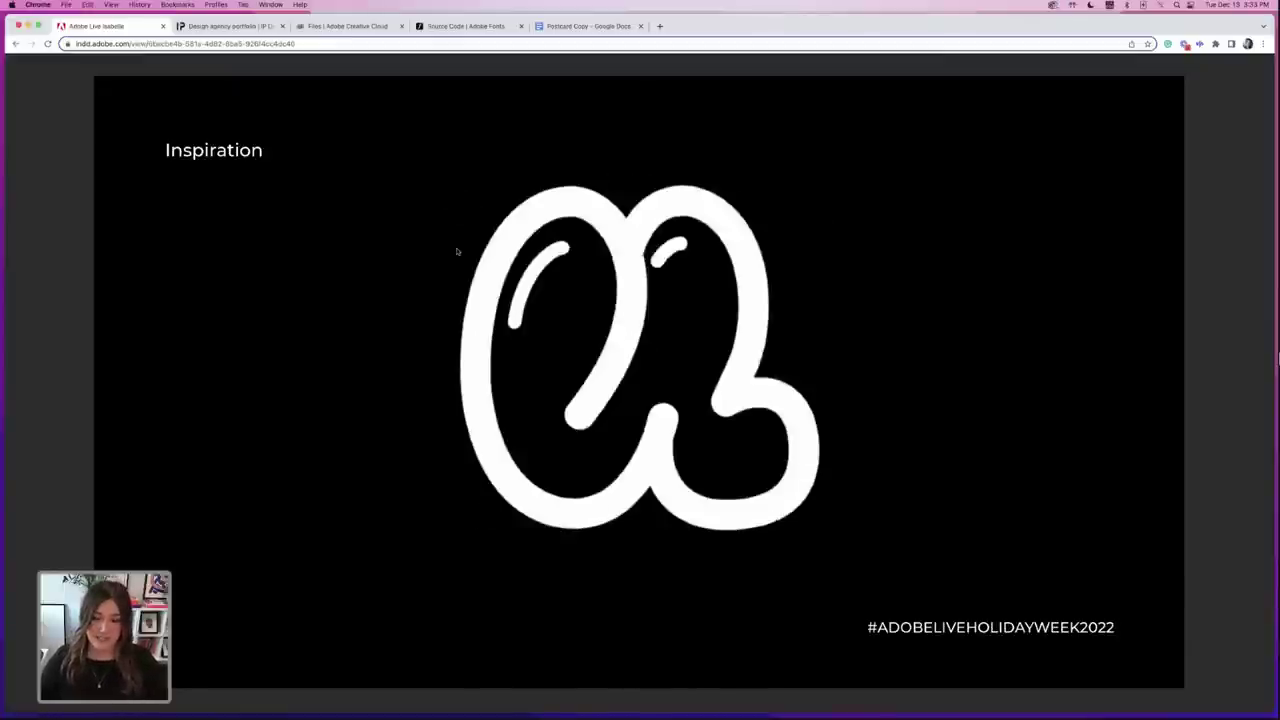
pyautogui.press('Right')
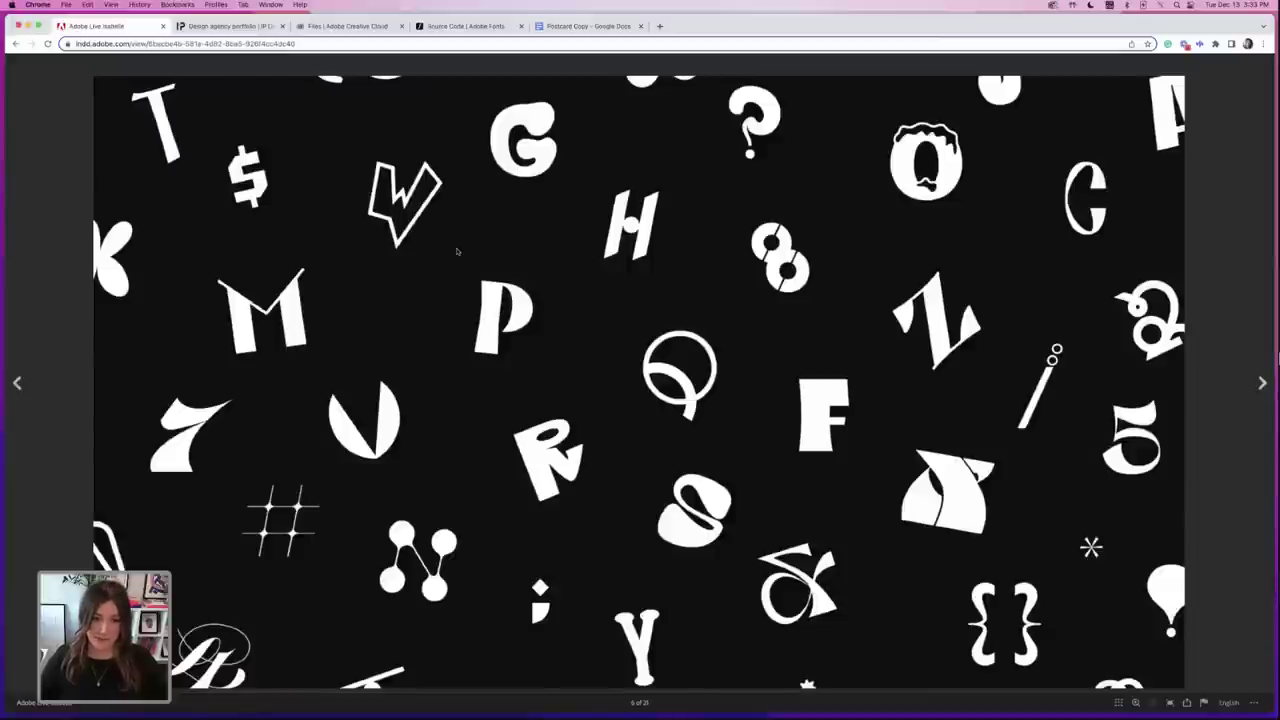
pyautogui.press('Right')
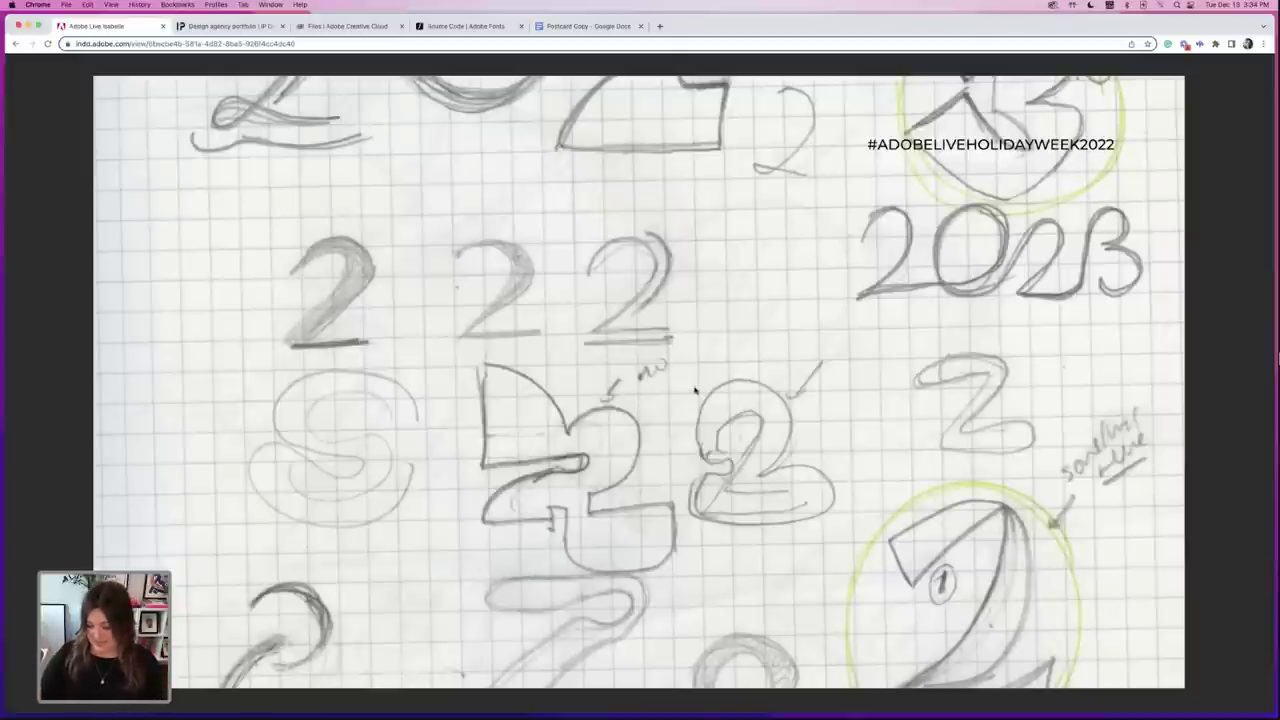
pyautogui.press('Right')
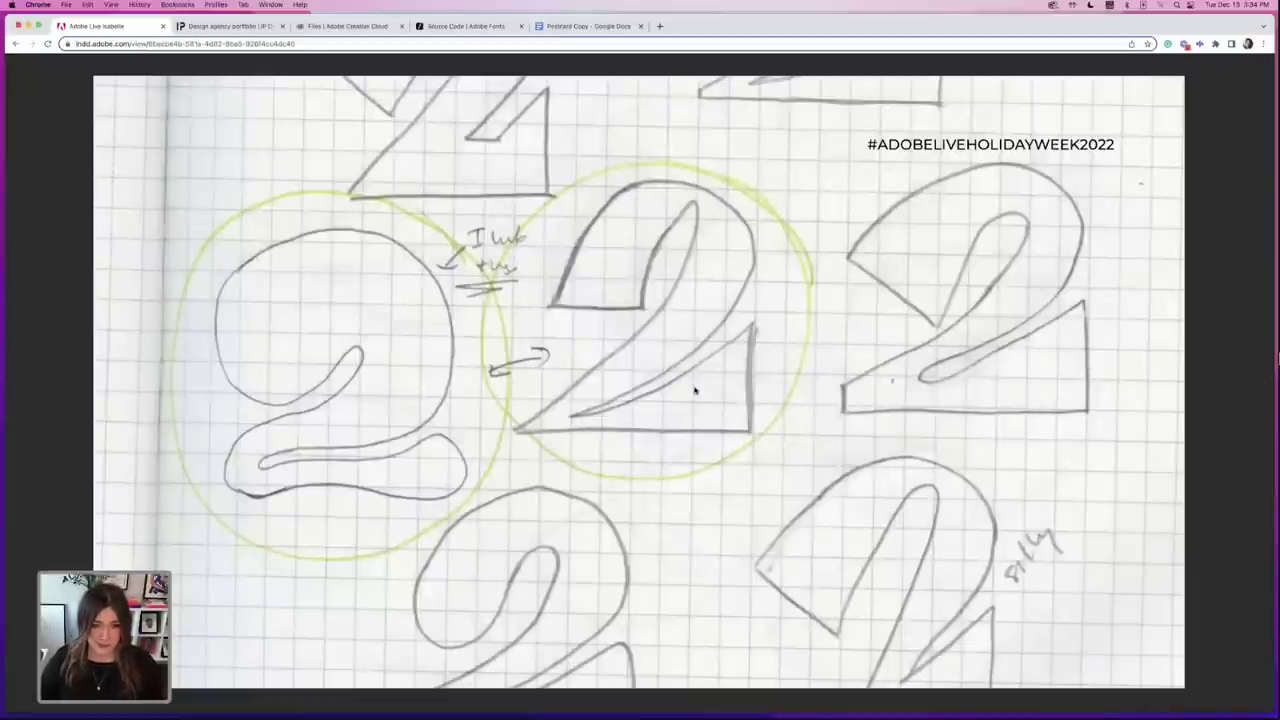
pyautogui.press('Right')
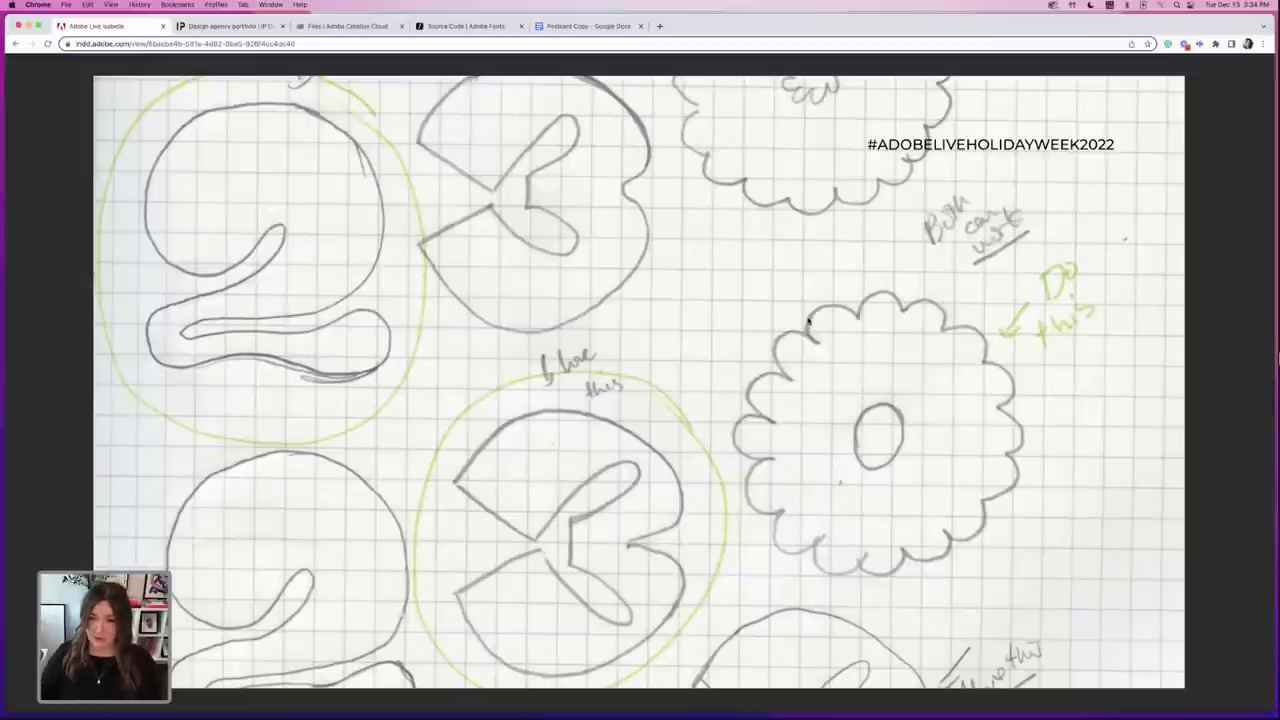
pyautogui.press('Right')
pyautogui.press('Left')
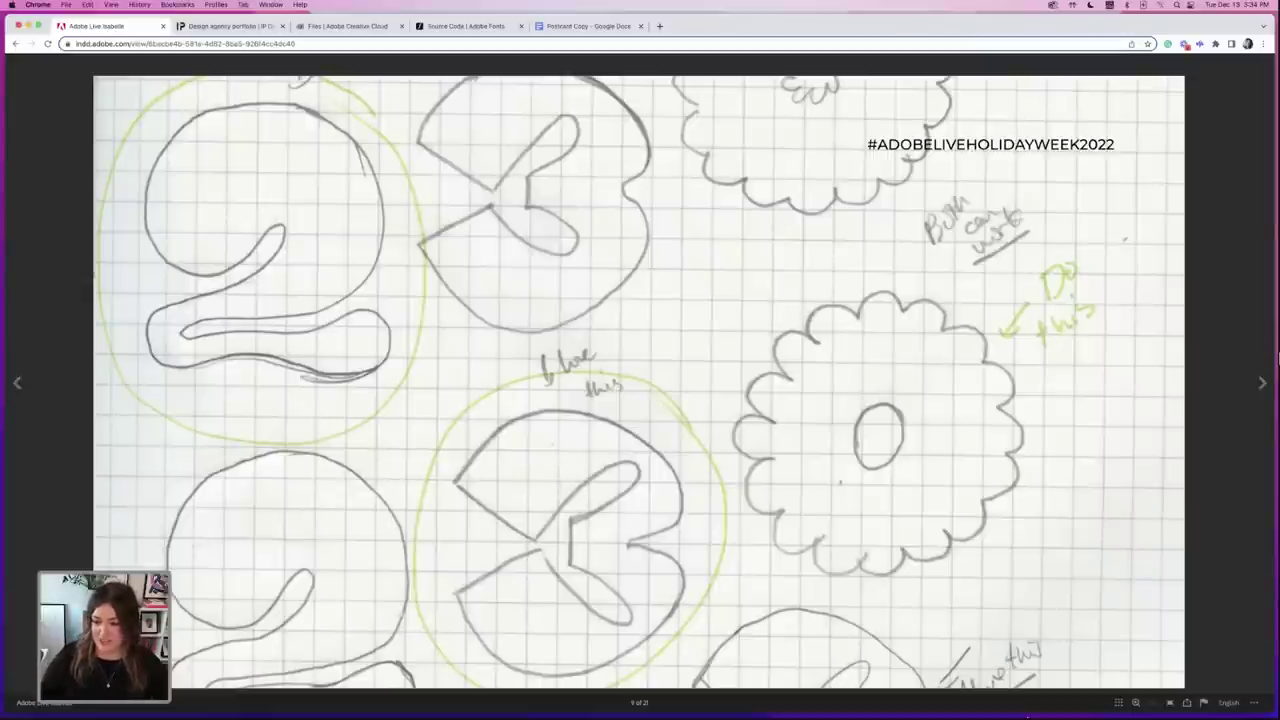
# - Switch to Illustrator and move the sketchbook photo with the scalloped flowers, 2s and 3s onto the blank artboard in 2023 graphic.ai
pyautogui.moveTo(1040, 703)
pyautogui.click(1145, 695)
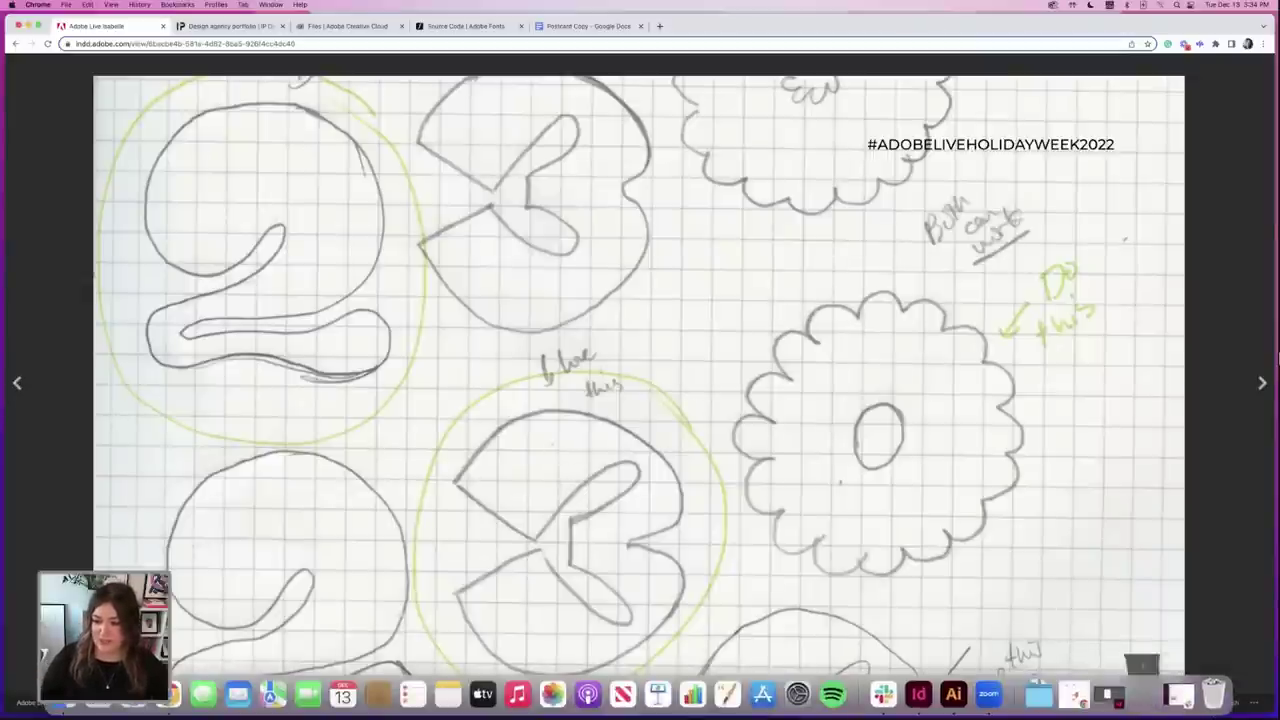
pyautogui.scroll(3, 648, 349)
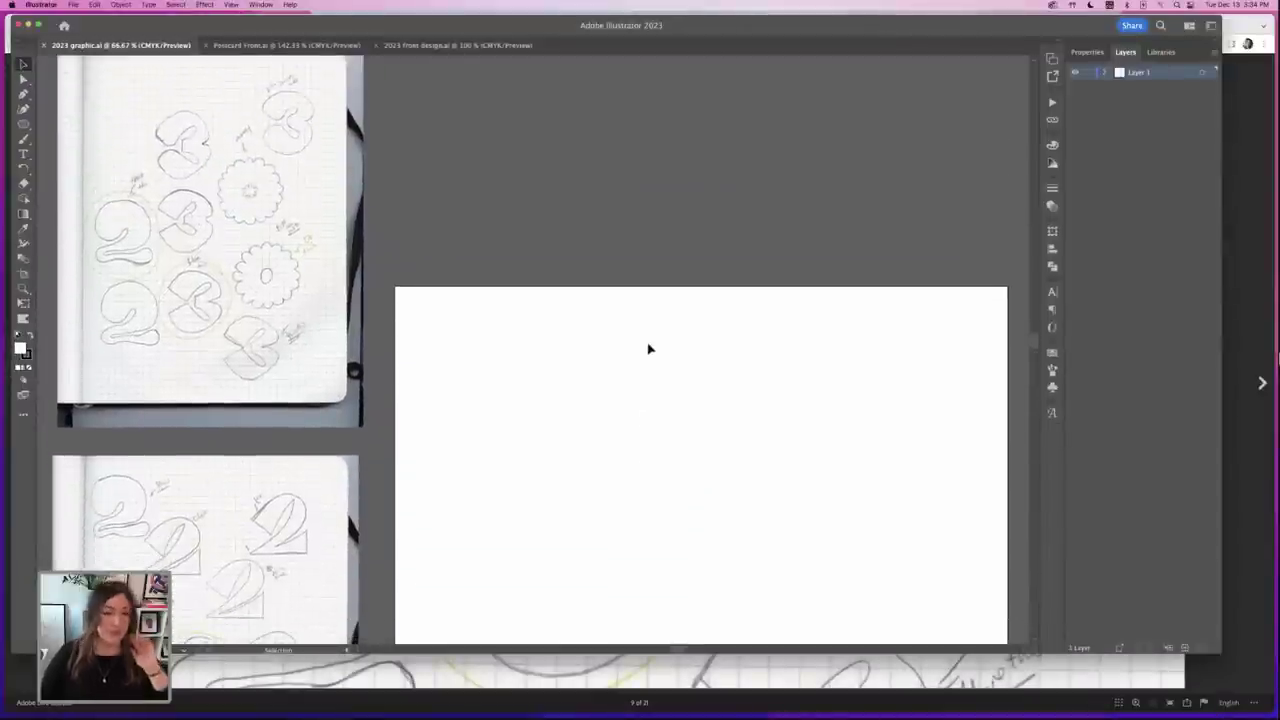
pyautogui.click(300, 371)
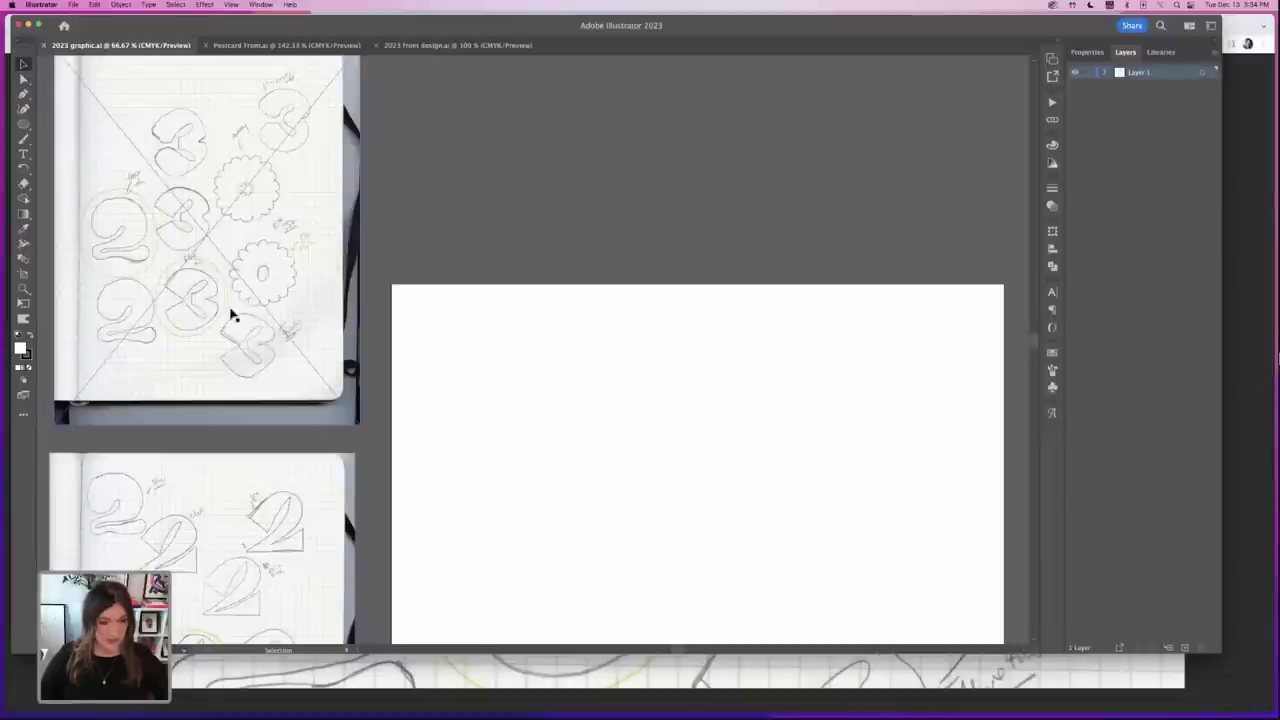
pyautogui.hscroll(-5, 289, 297)
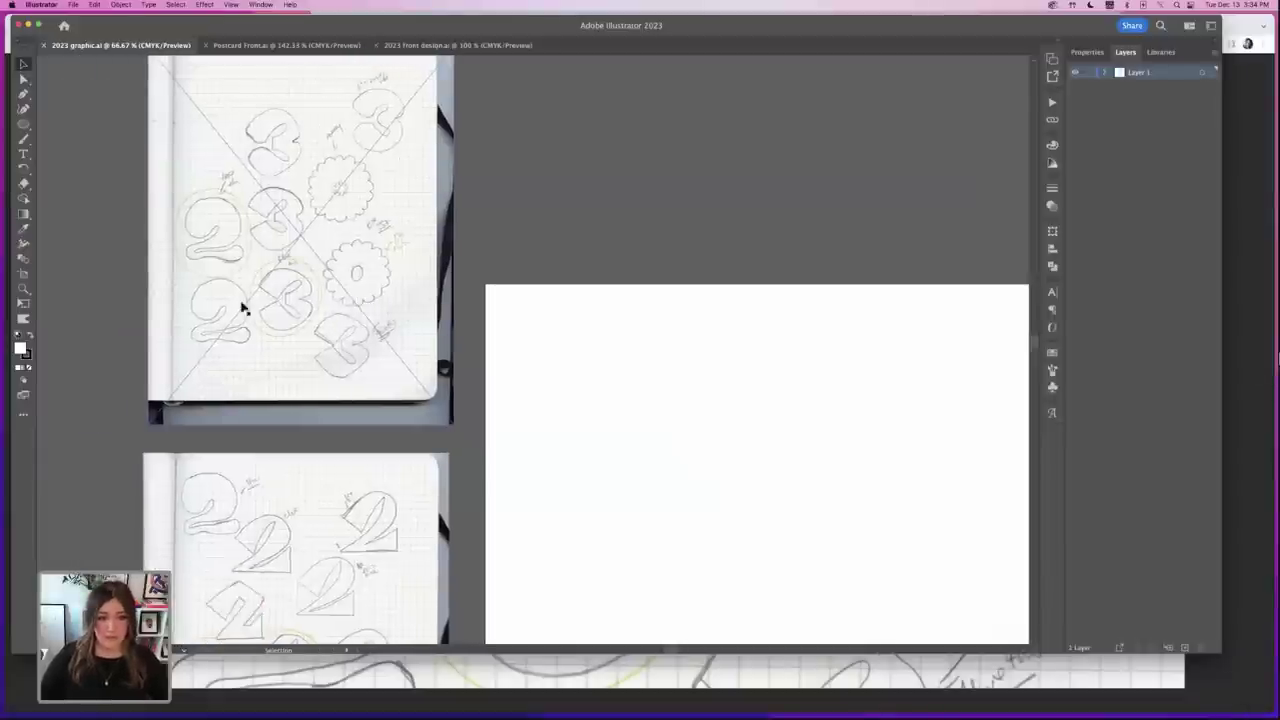
pyautogui.moveTo(260, 226)
pyautogui.mouseDown()
pyautogui.moveTo(586, 269)
pyautogui.moveTo(801, 466)
pyautogui.mouseUp()
pyautogui.moveTo(900, 480); pyautogui.dragTo(733, 276)
pyautogui.press('super+=')
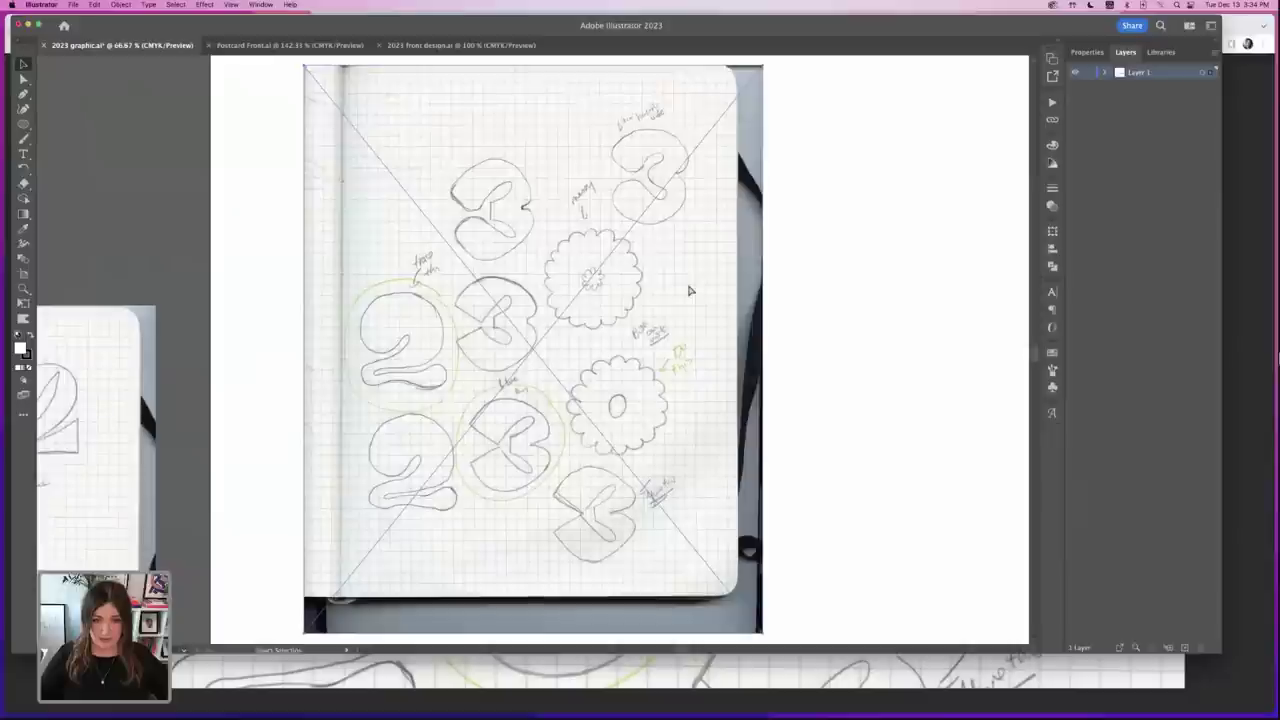
pyautogui.press('super+equal')
pyautogui.press('super+equal')
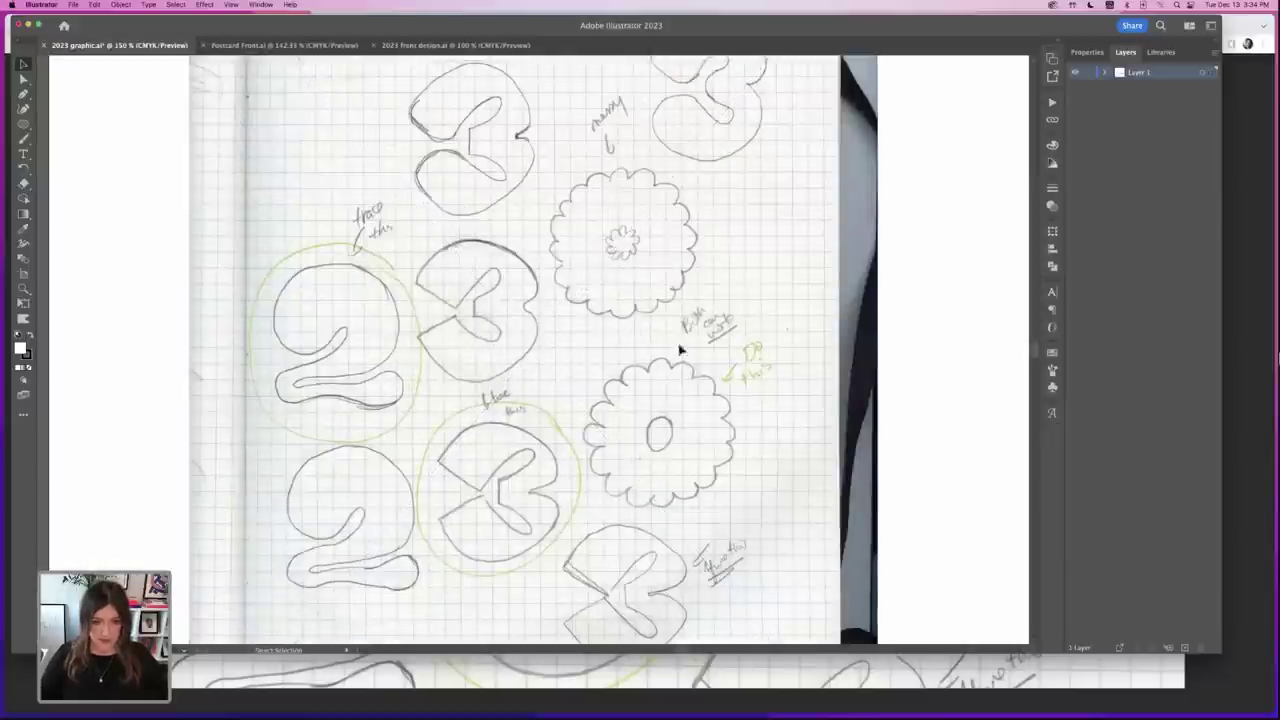
pyautogui.press('super+equal')
pyautogui.moveTo(446, 386)
pyautogui.mouseDown()
pyautogui.moveTo(468, 370)
pyautogui.moveTo(474, 409)
pyautogui.mouseUp()
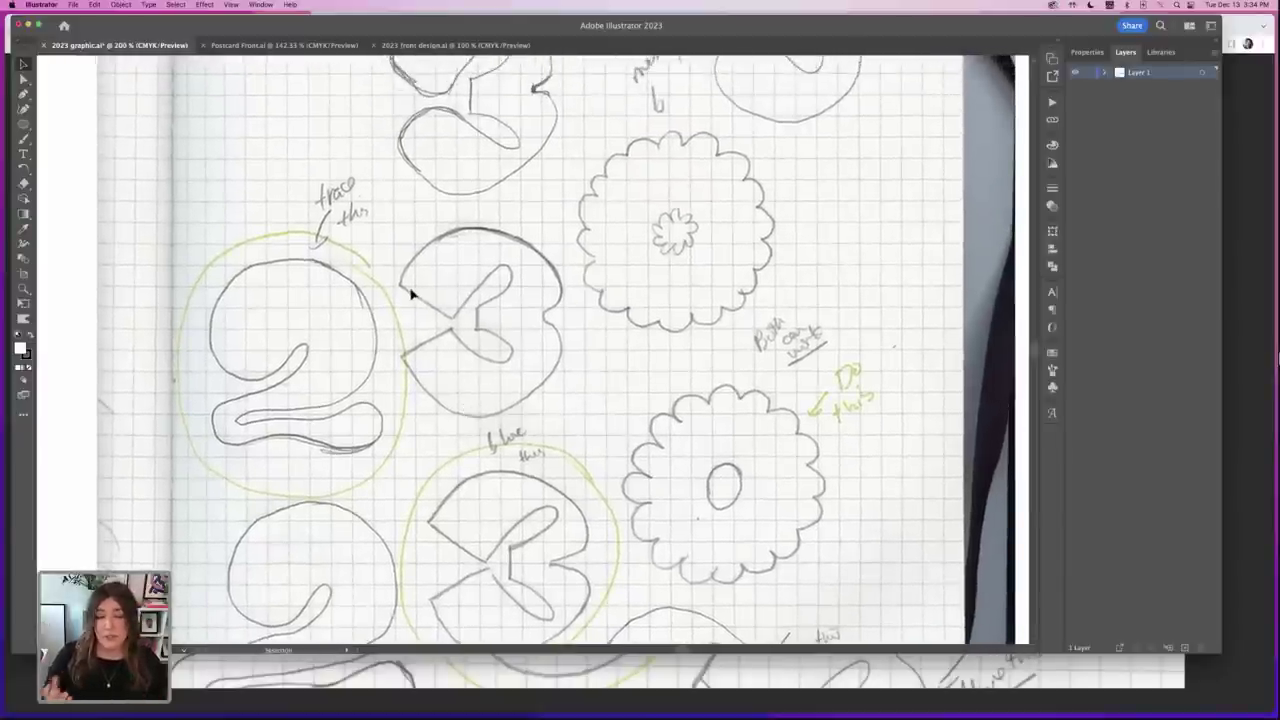
pyautogui.press('p')
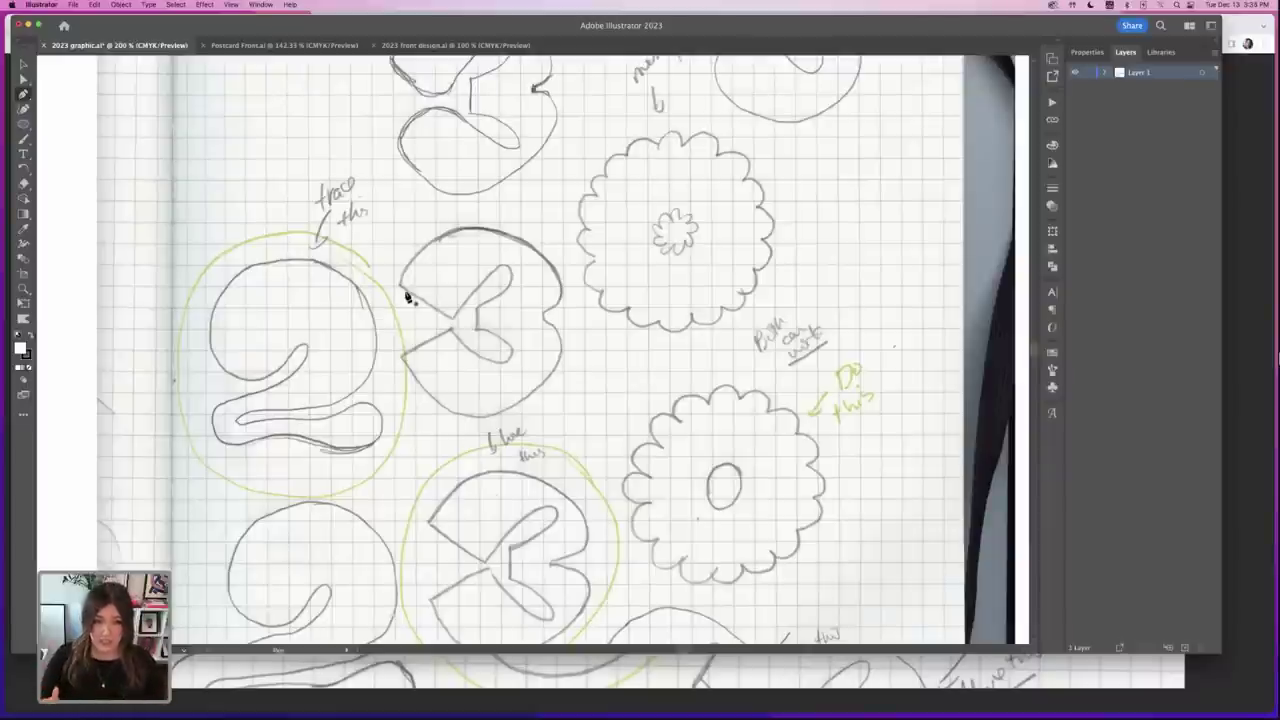
pyautogui.click(398, 285)
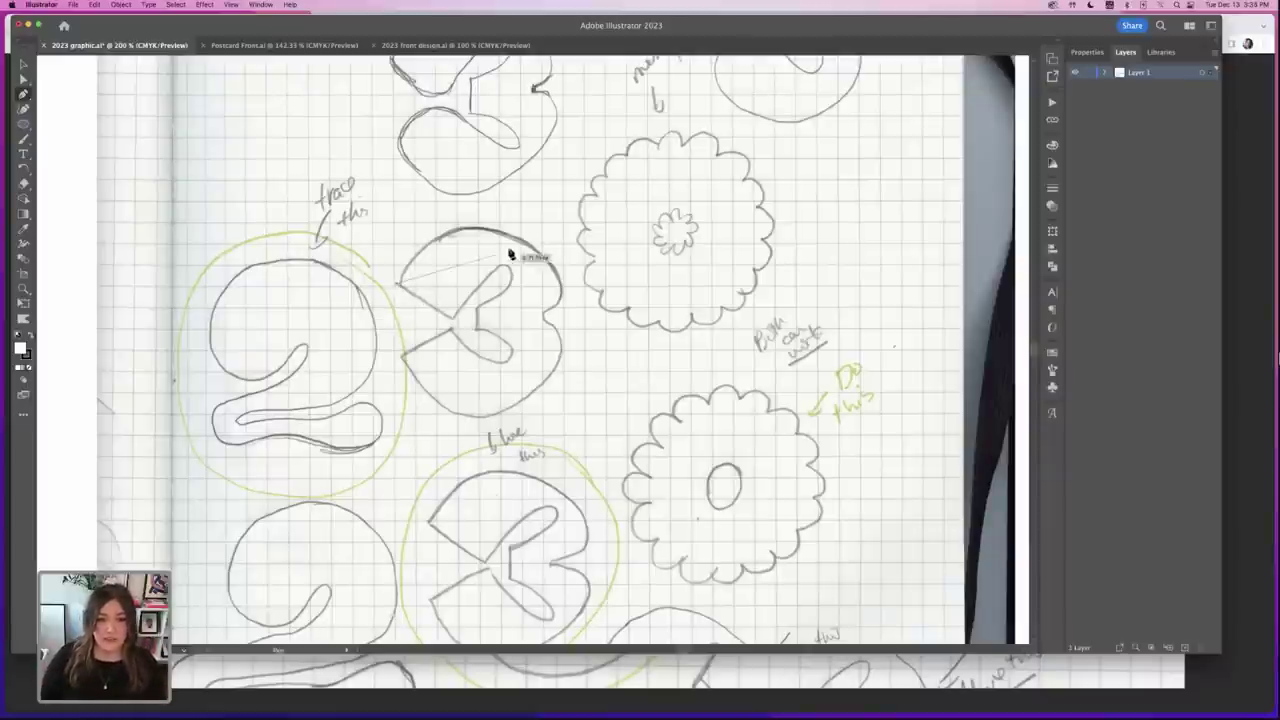
pyautogui.moveTo(535, 248); pyautogui.dragTo(585, 283)
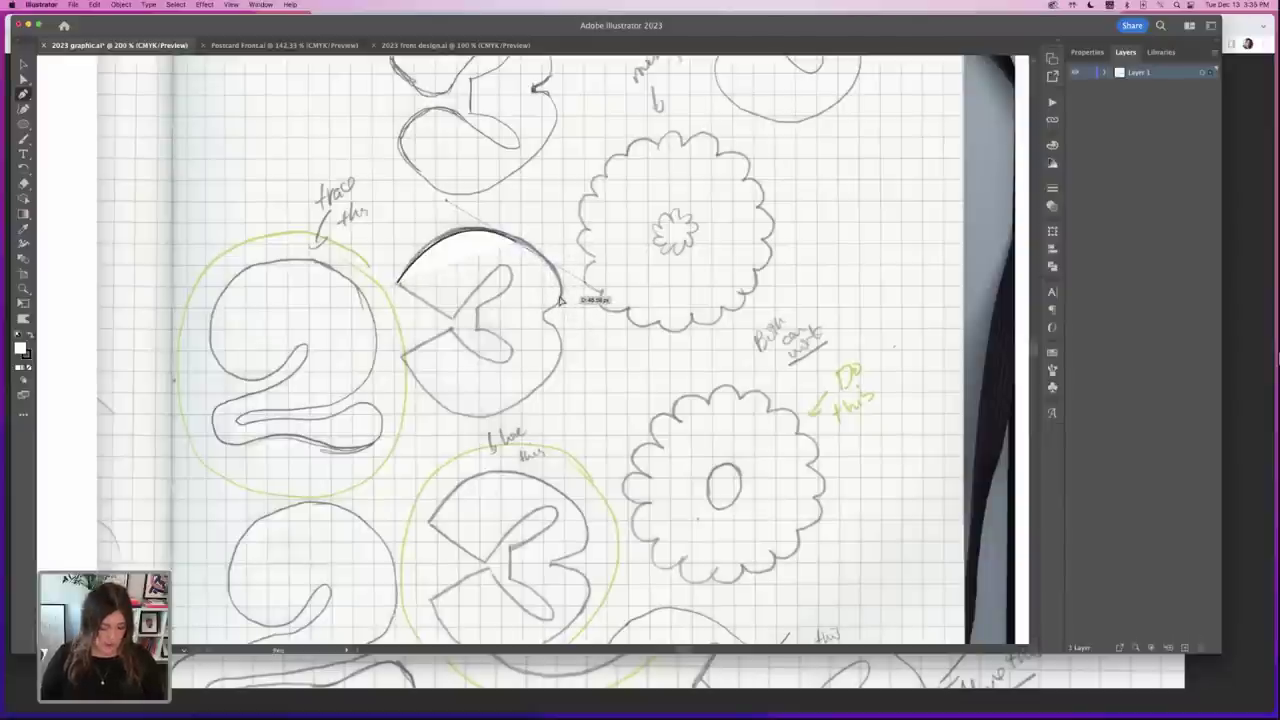
pyautogui.press('super+z')
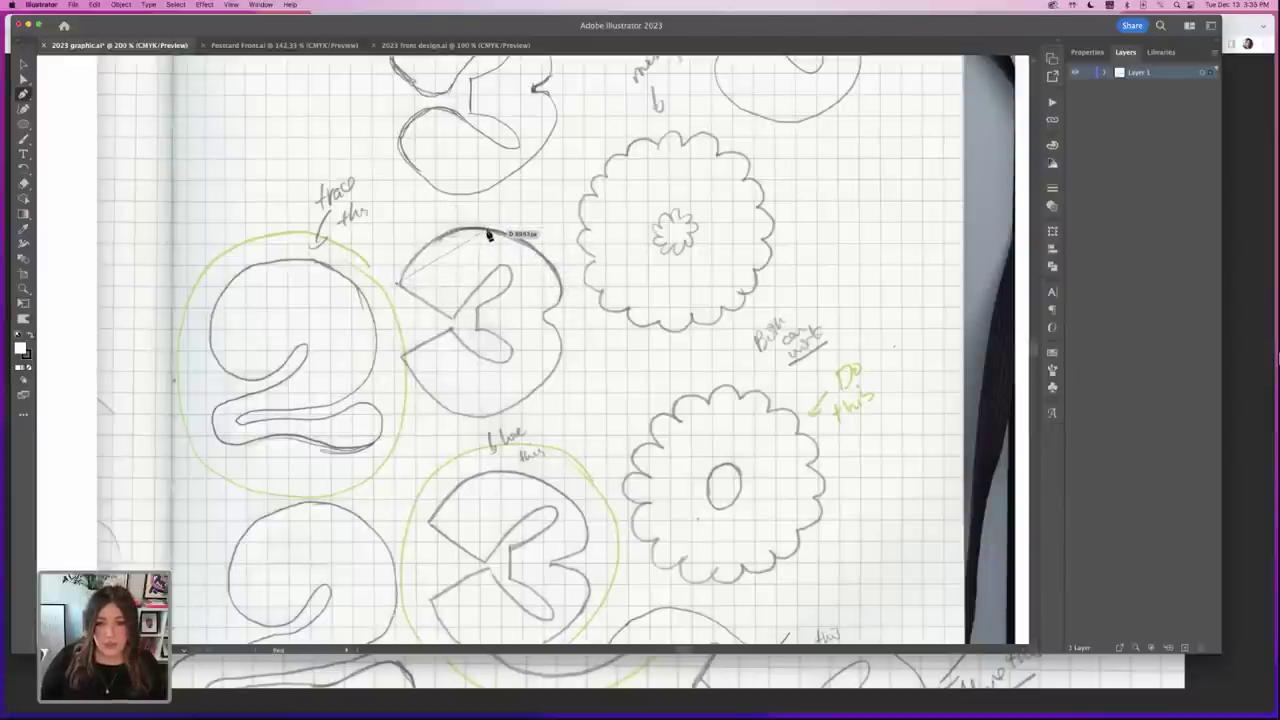
pyautogui.click(493, 236)
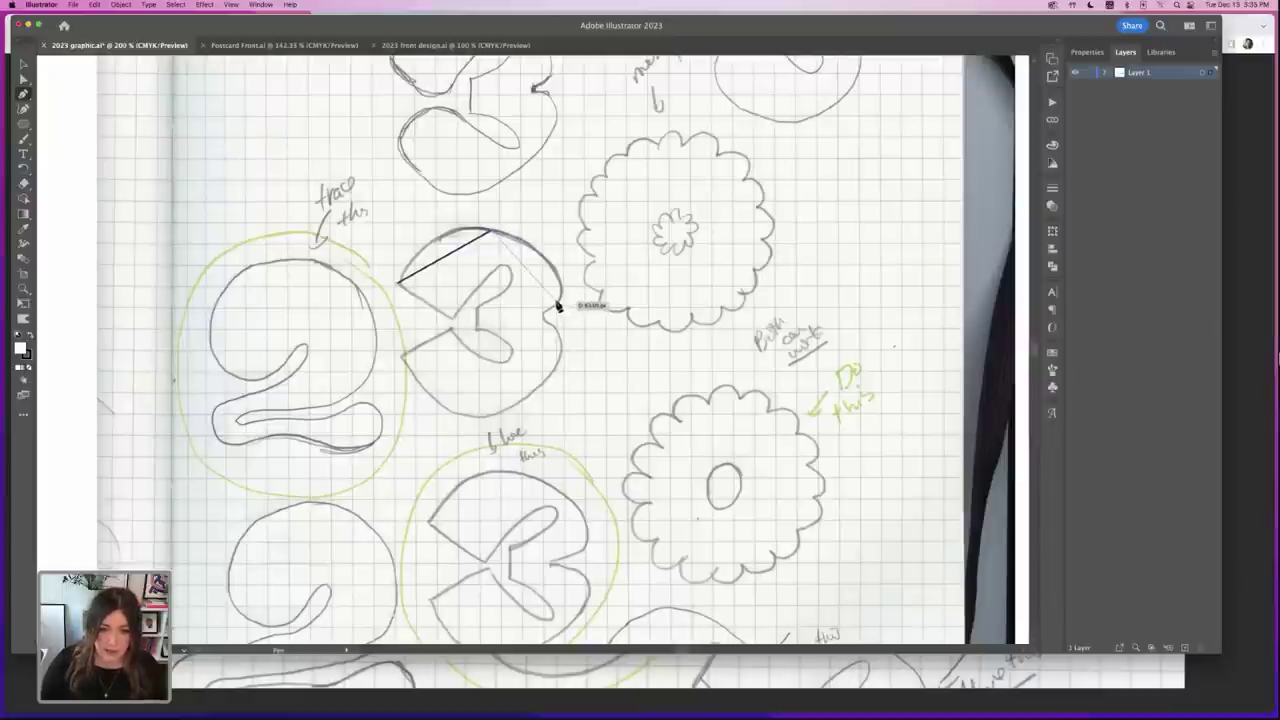
pyautogui.press('super+z')
pyautogui.press('super+z')
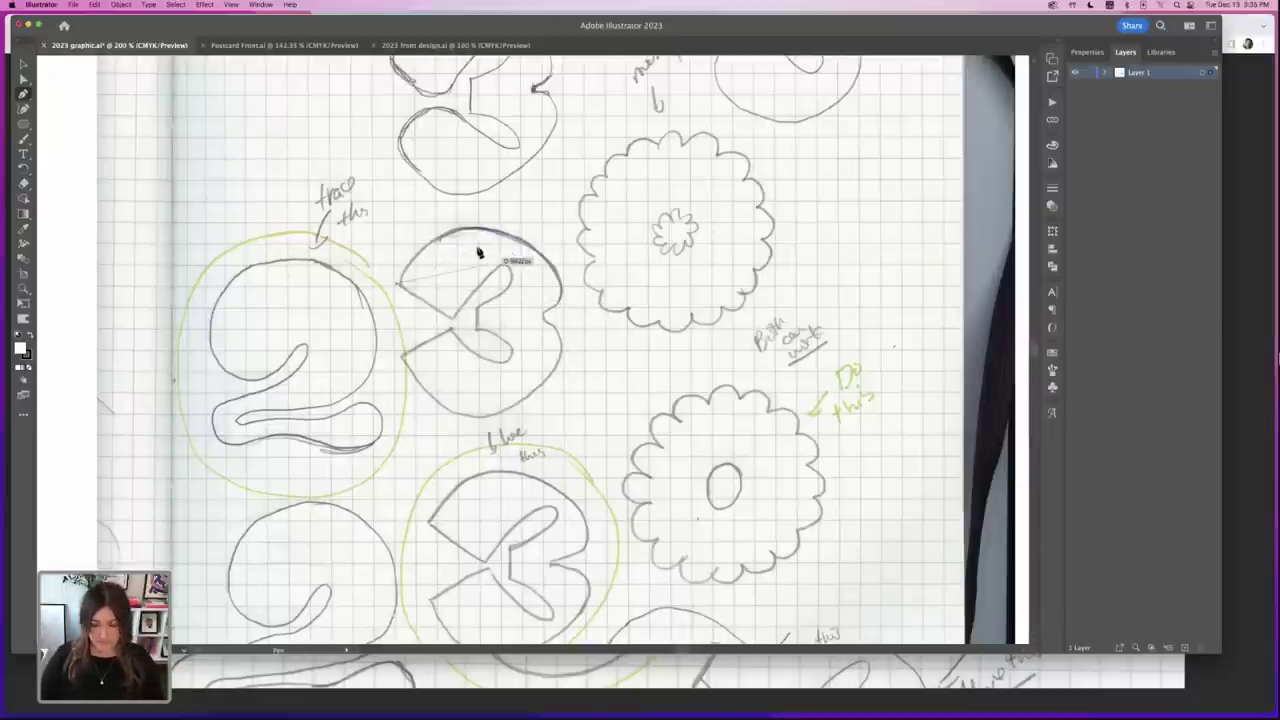
# - Trace the outer edge of the circled sketched 3 with straight Pen tool segments, from its upper-left tip around to its lower-left tip
pyautogui.scroll(-5, 479, 252)
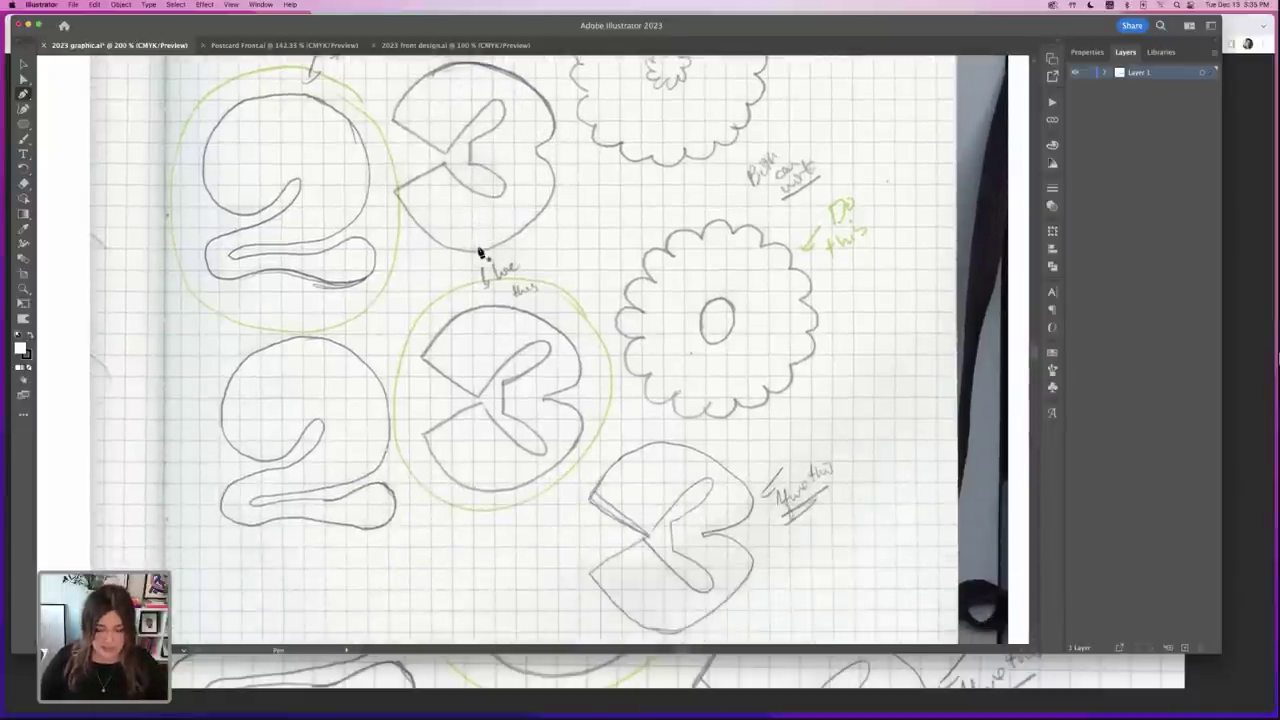
pyautogui.press('super+plus')
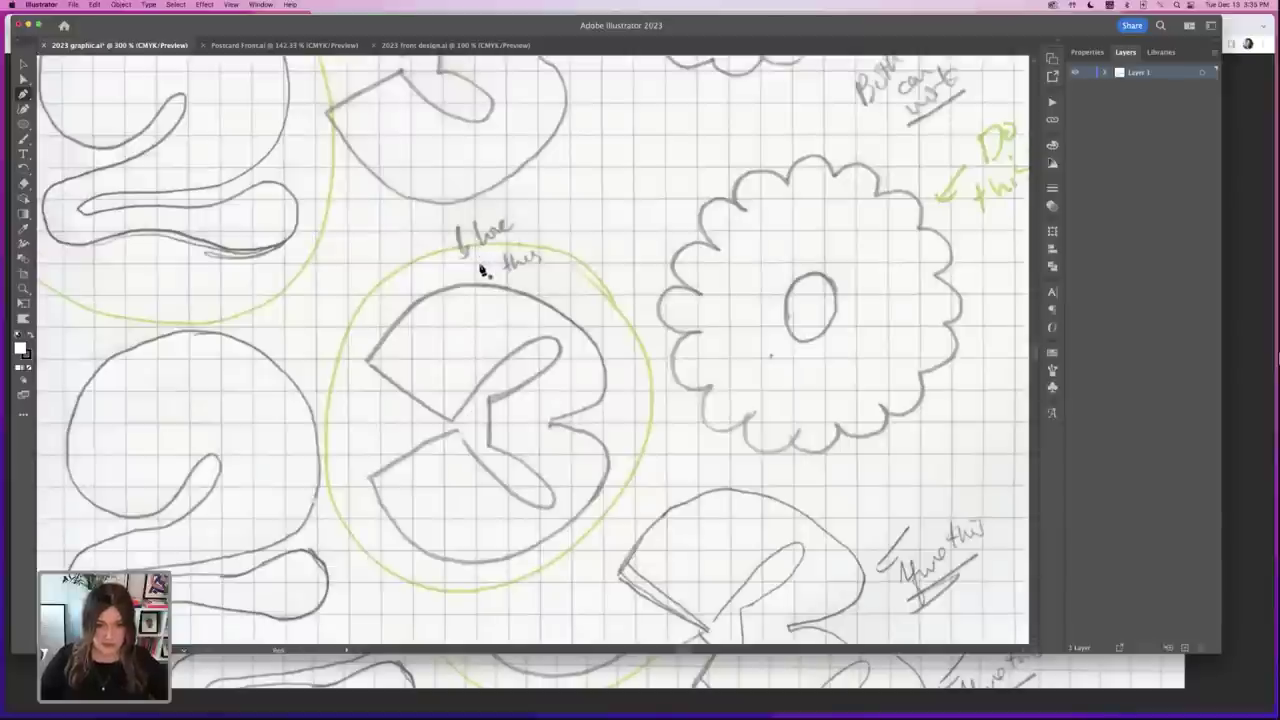
pyautogui.scroll(-2, 482, 268)
pyautogui.hscroll(-2, 482, 268)
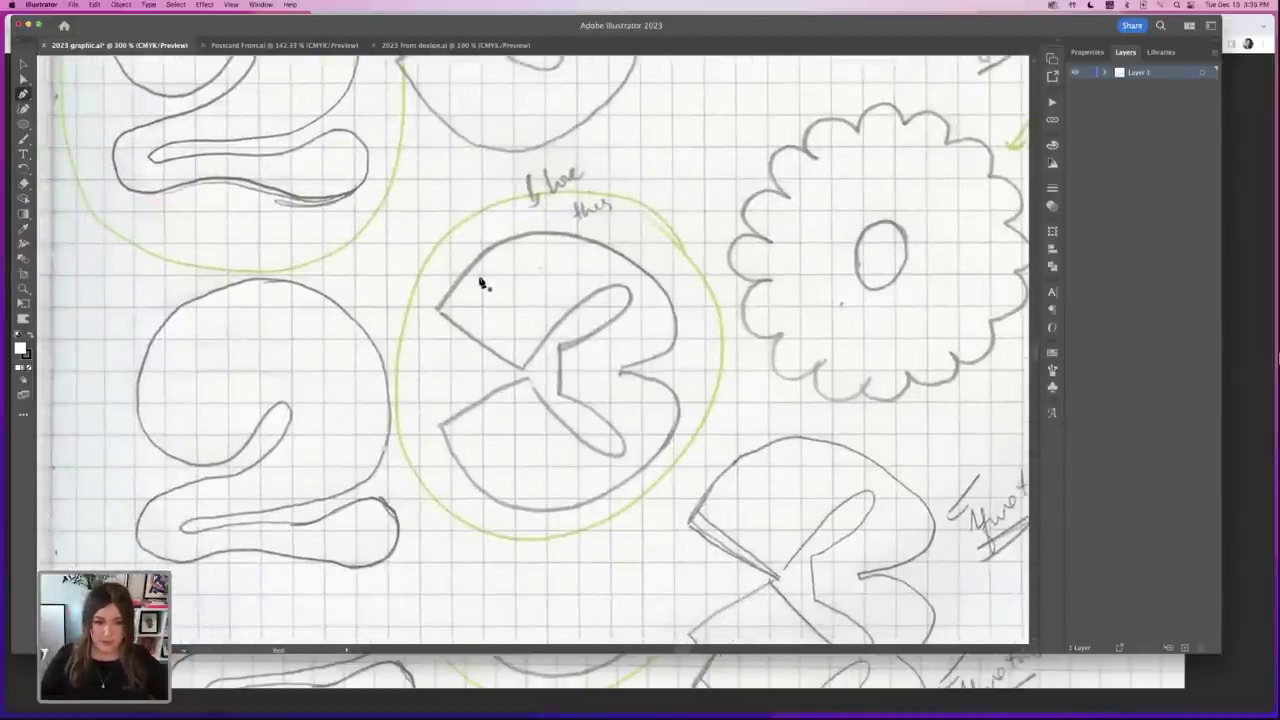
pyautogui.scroll(-1, 480, 278)
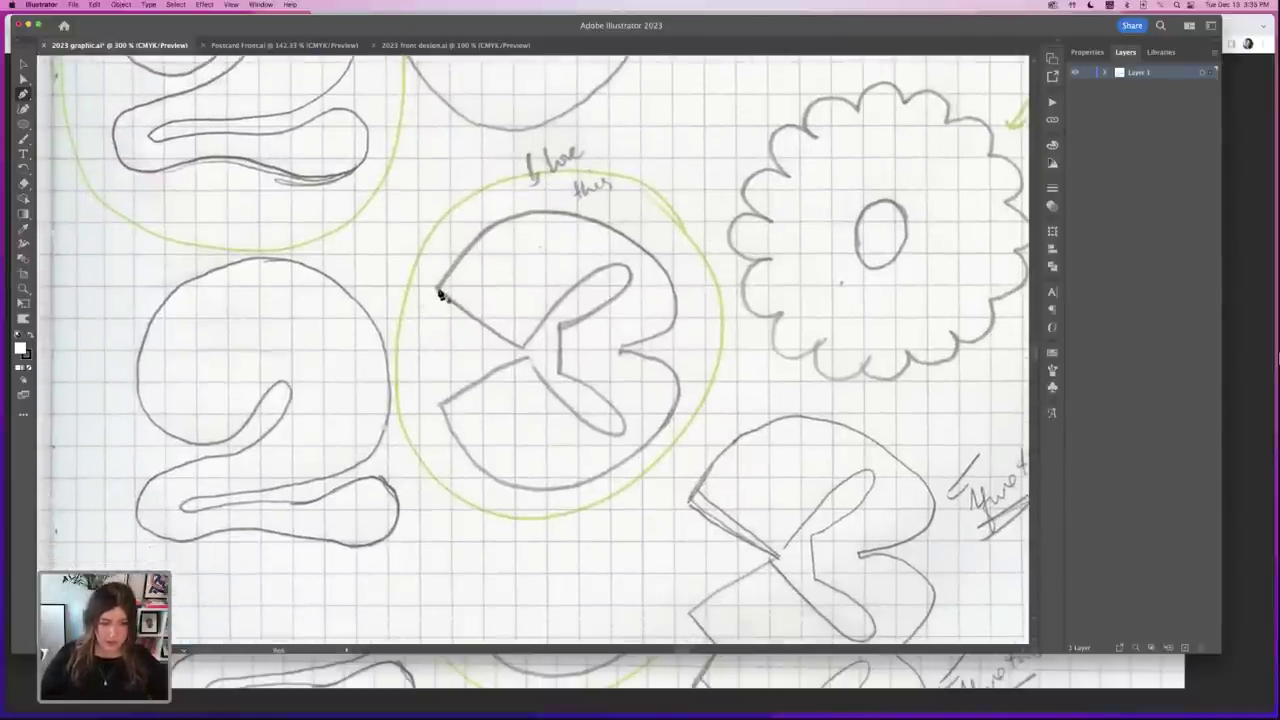
pyautogui.click(438, 290)
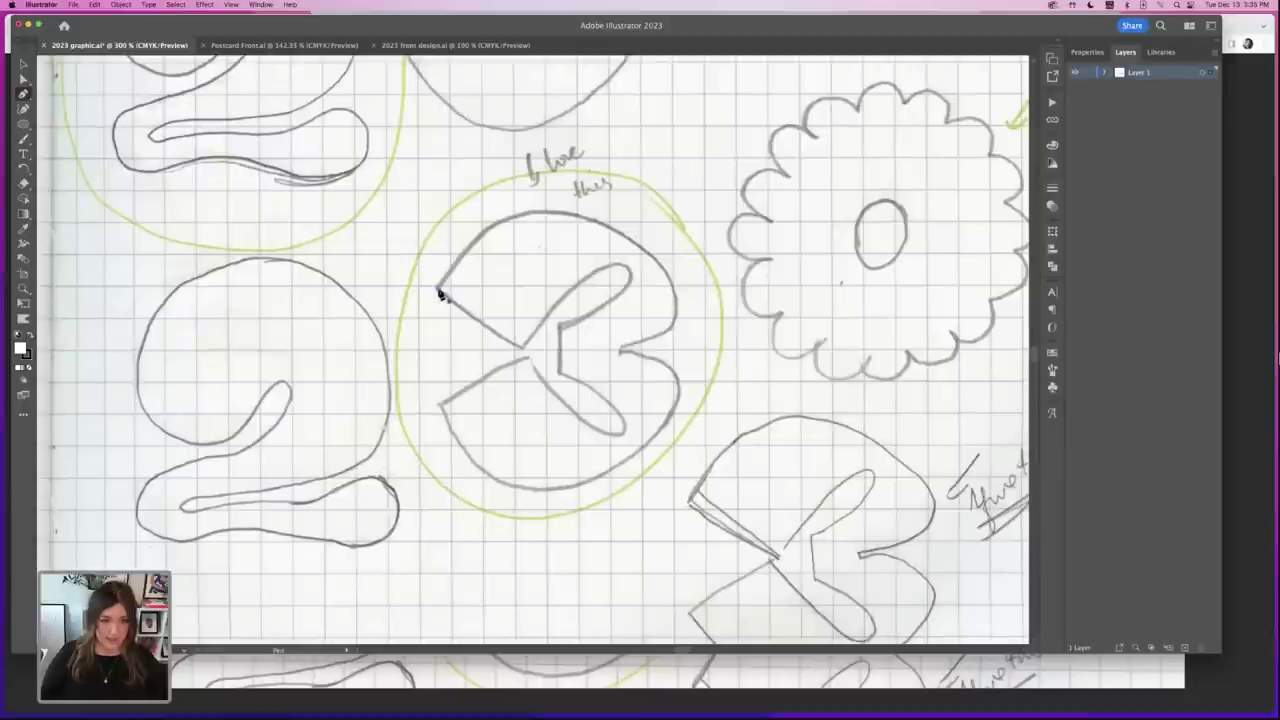
pyautogui.click(597, 227)
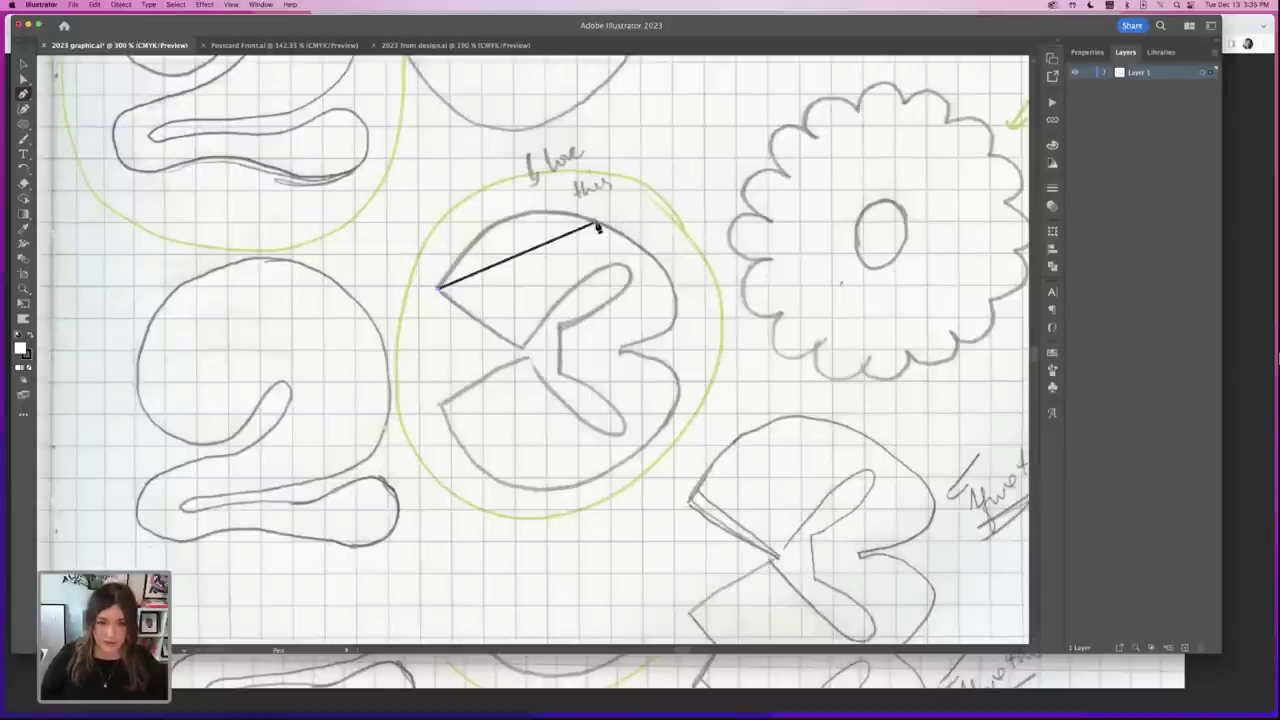
pyautogui.click(675, 314)
pyautogui.click(621, 351)
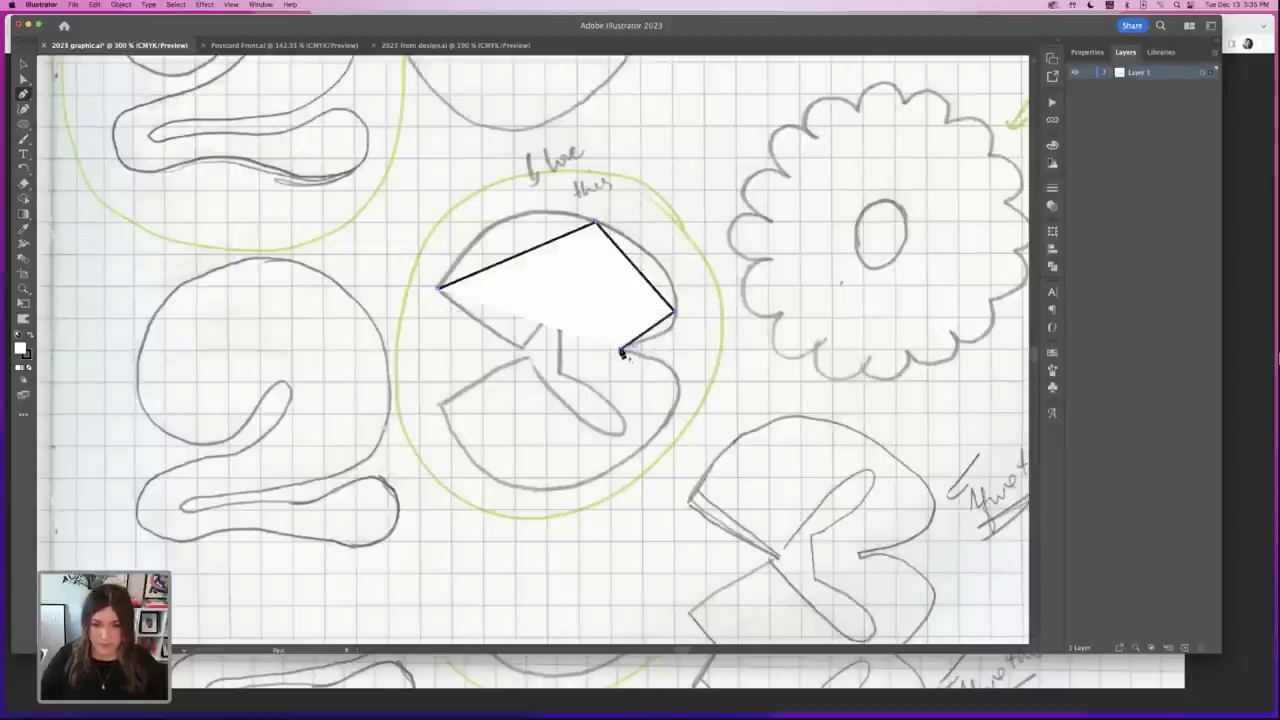
pyautogui.click(674, 410)
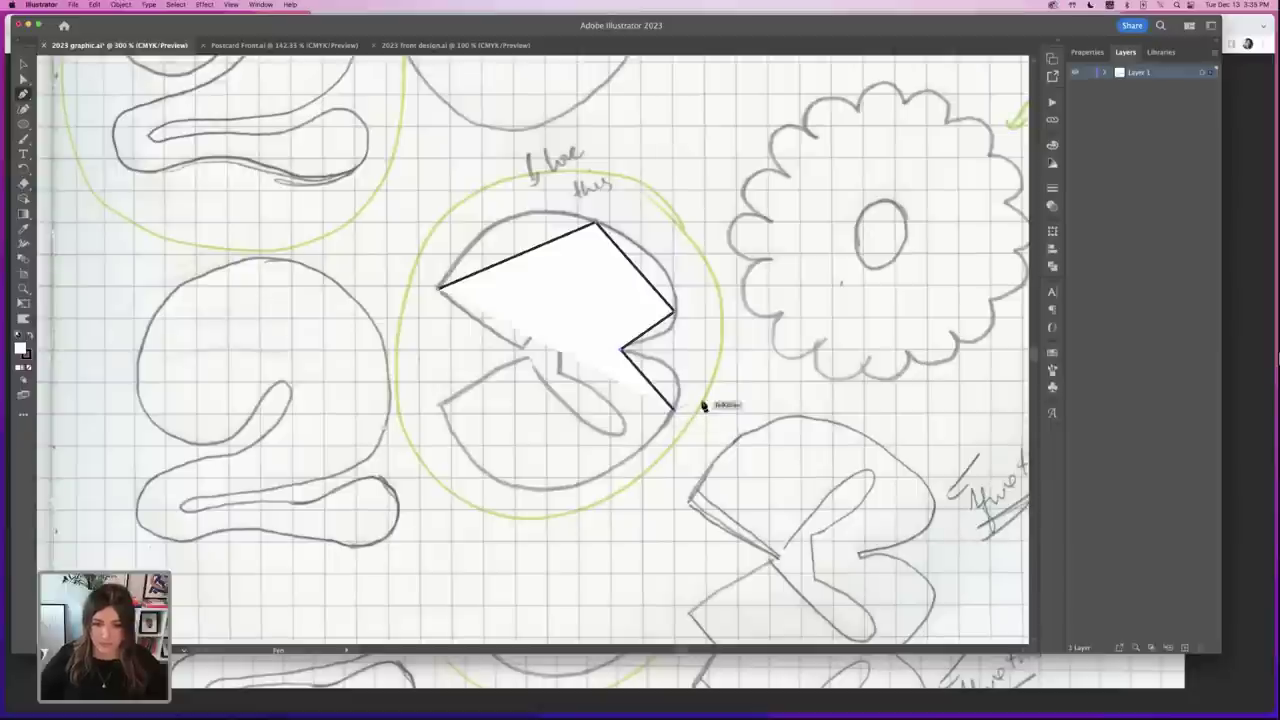
pyautogui.click(547, 490)
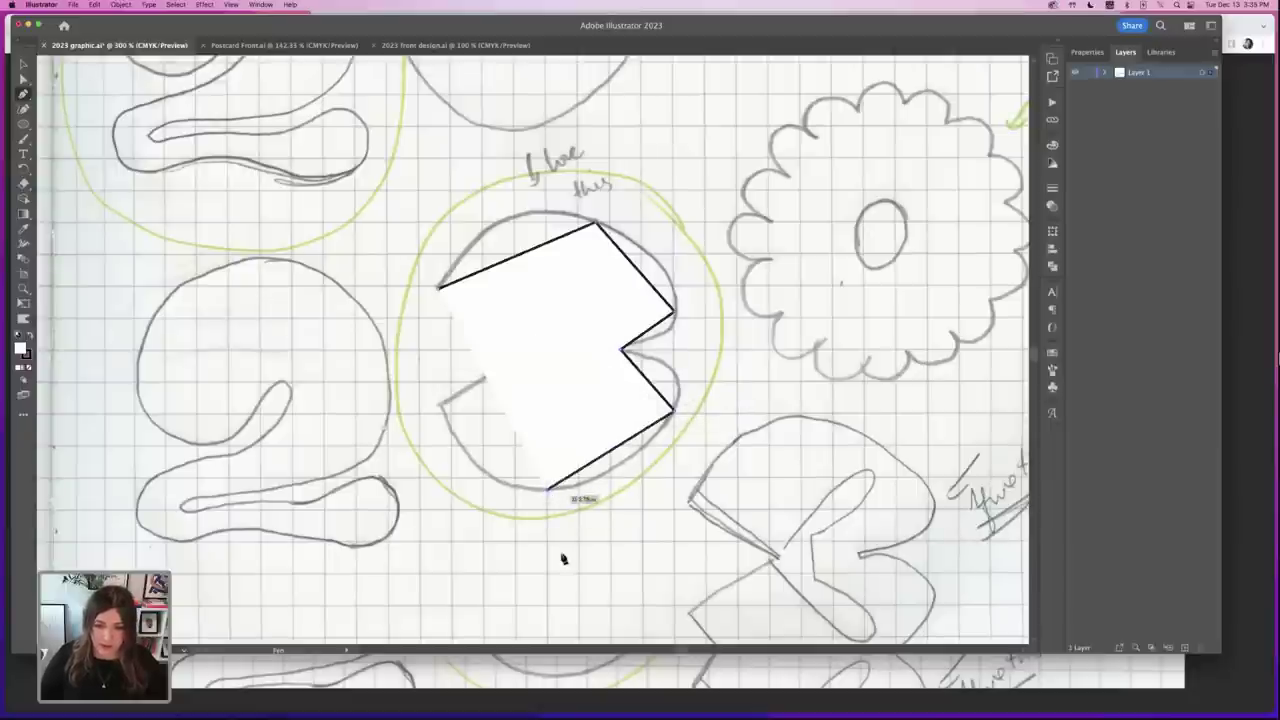
pyautogui.click(439, 407)
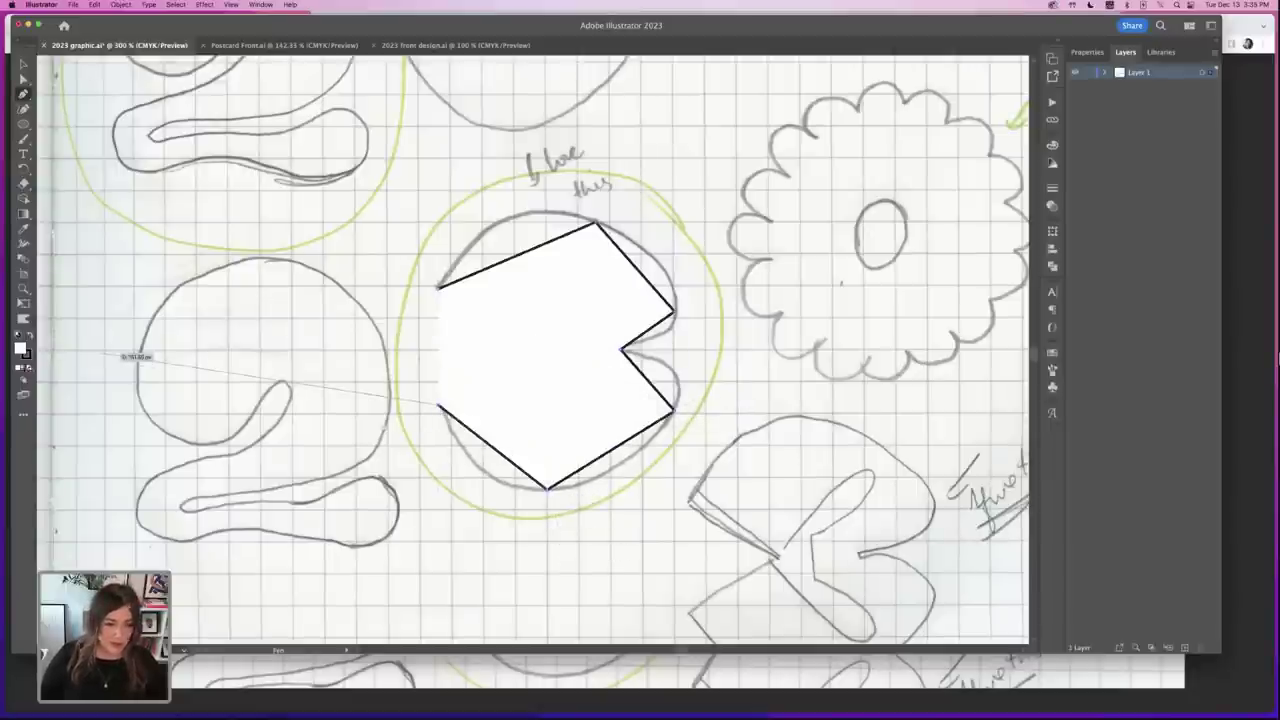
# - Remove the fill and close the 3 outline with straight segments along the sketch's inner edges and two inner loops
pyautogui.press('/')
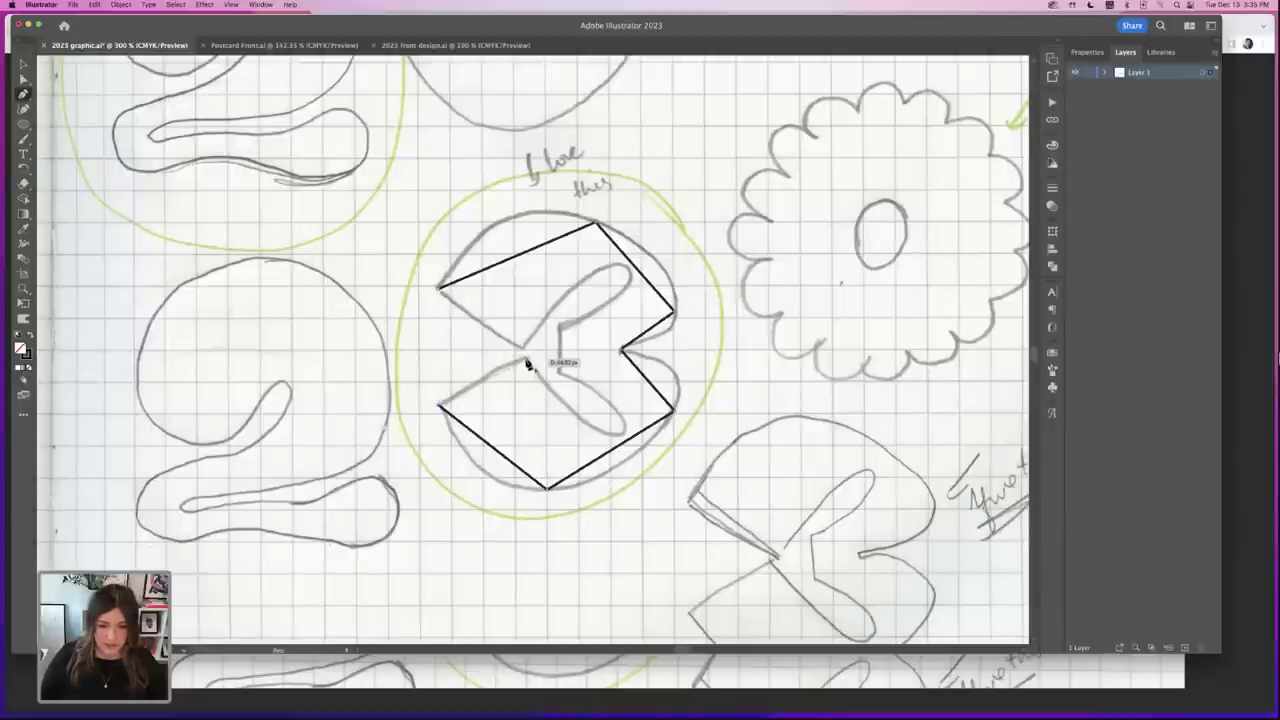
pyautogui.click(527, 362)
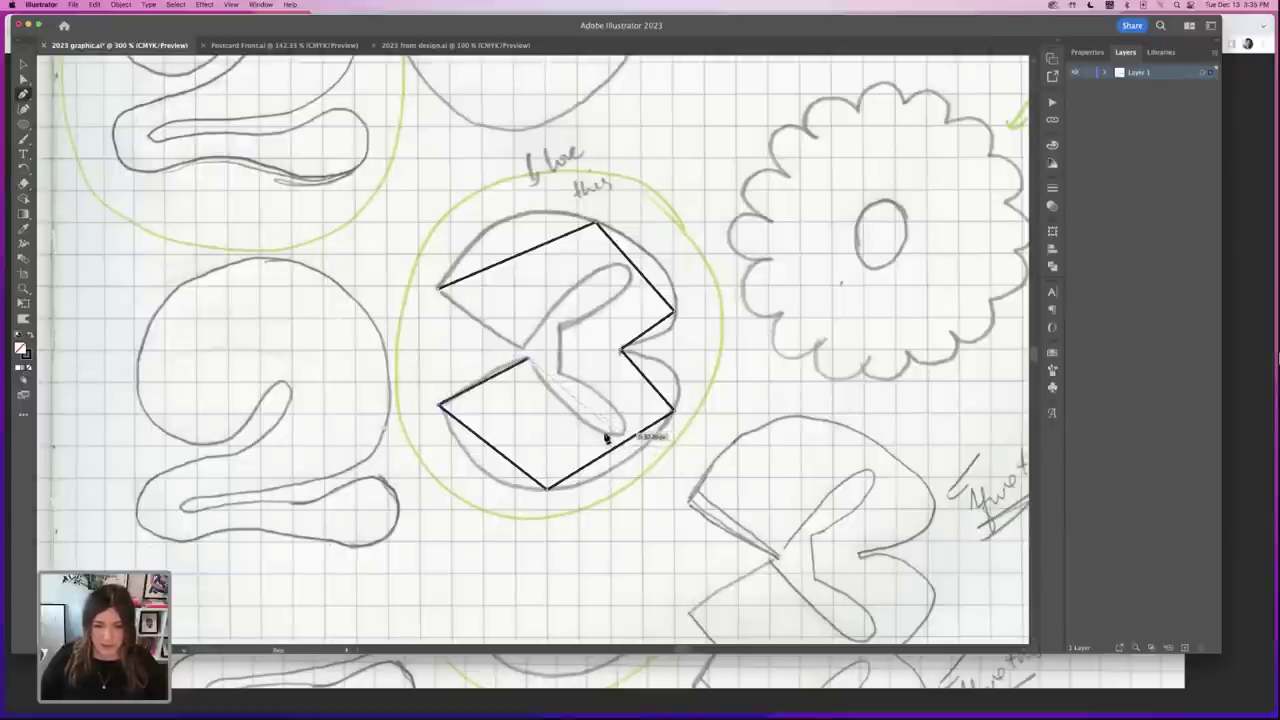
pyautogui.click(622, 432)
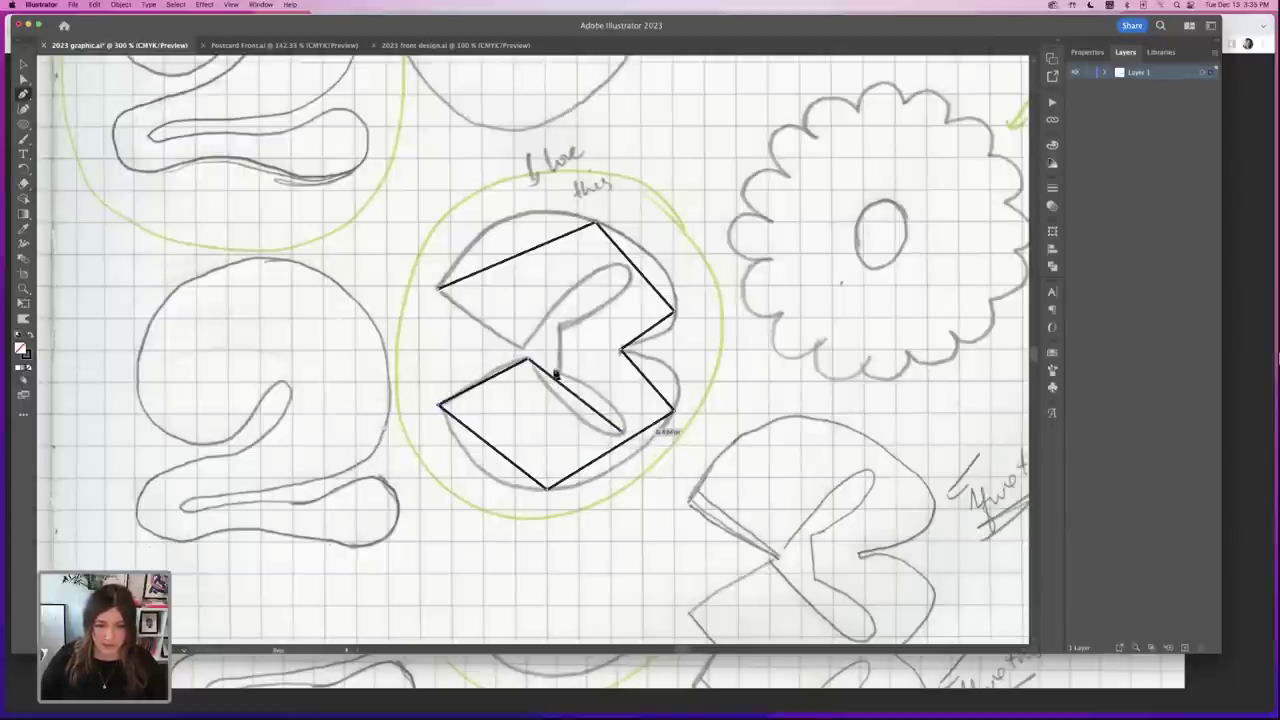
pyautogui.click(560, 372)
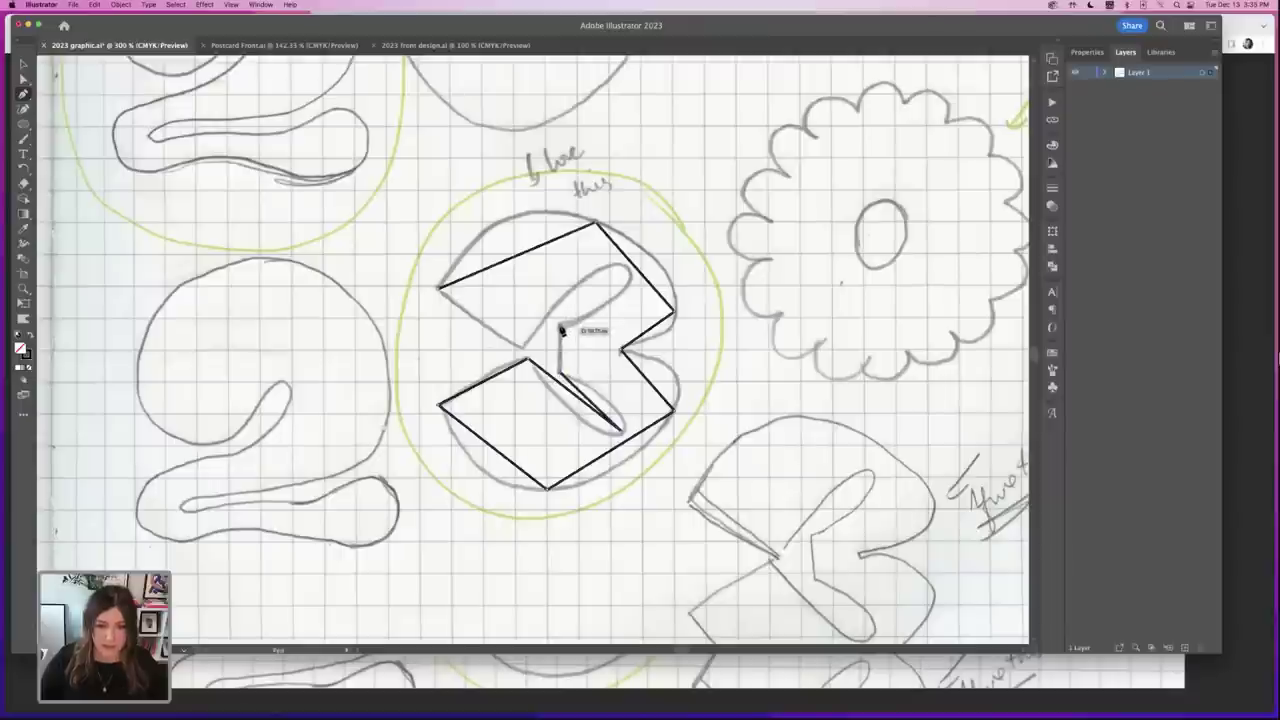
pyautogui.click(560, 325)
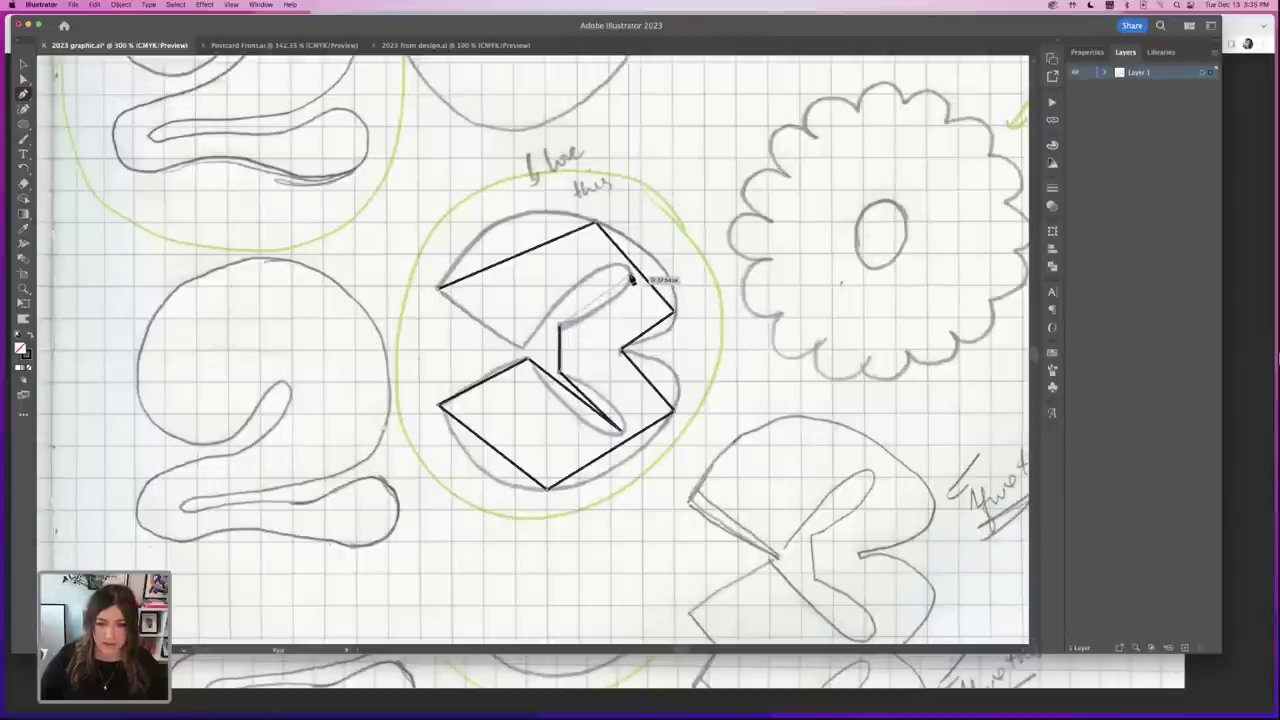
pyautogui.click(630, 277)
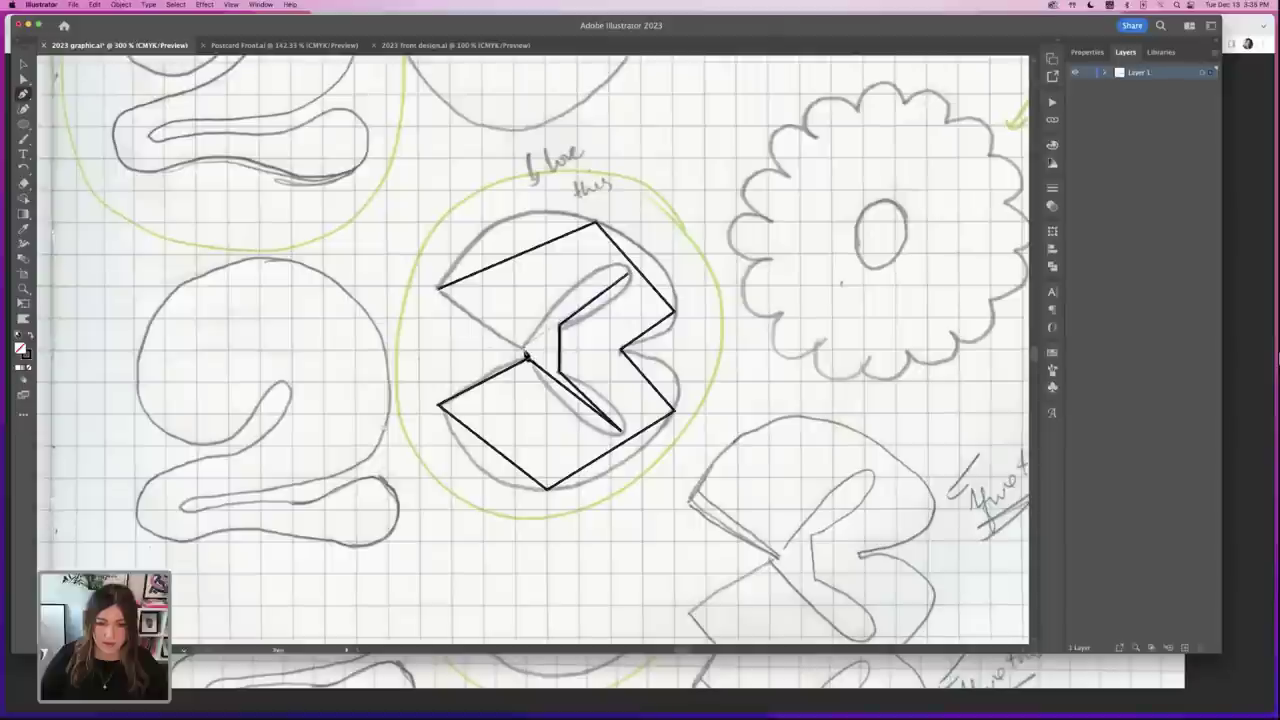
pyautogui.click(440, 291)
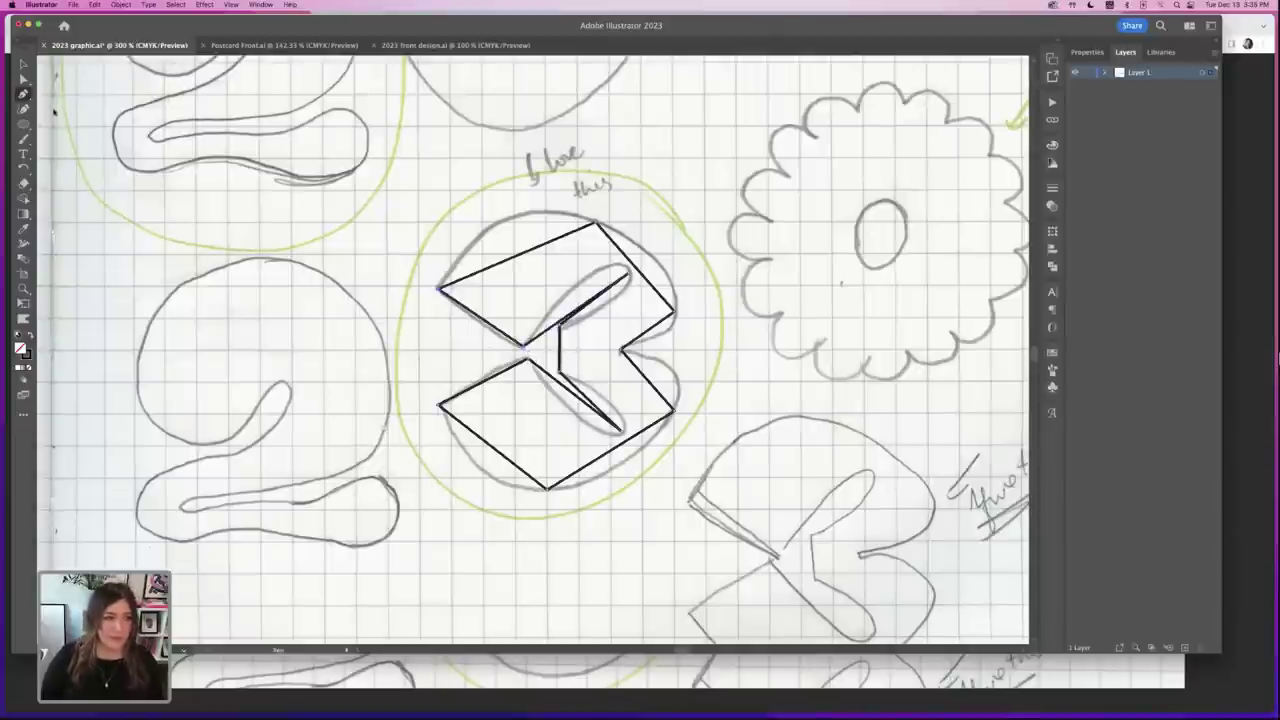
# - Bend the outline's straight segments along the 3's top and right side to the sketch with the Anchor Point tool
pyautogui.moveTo(23, 95); pyautogui.dragTo(72, 109)
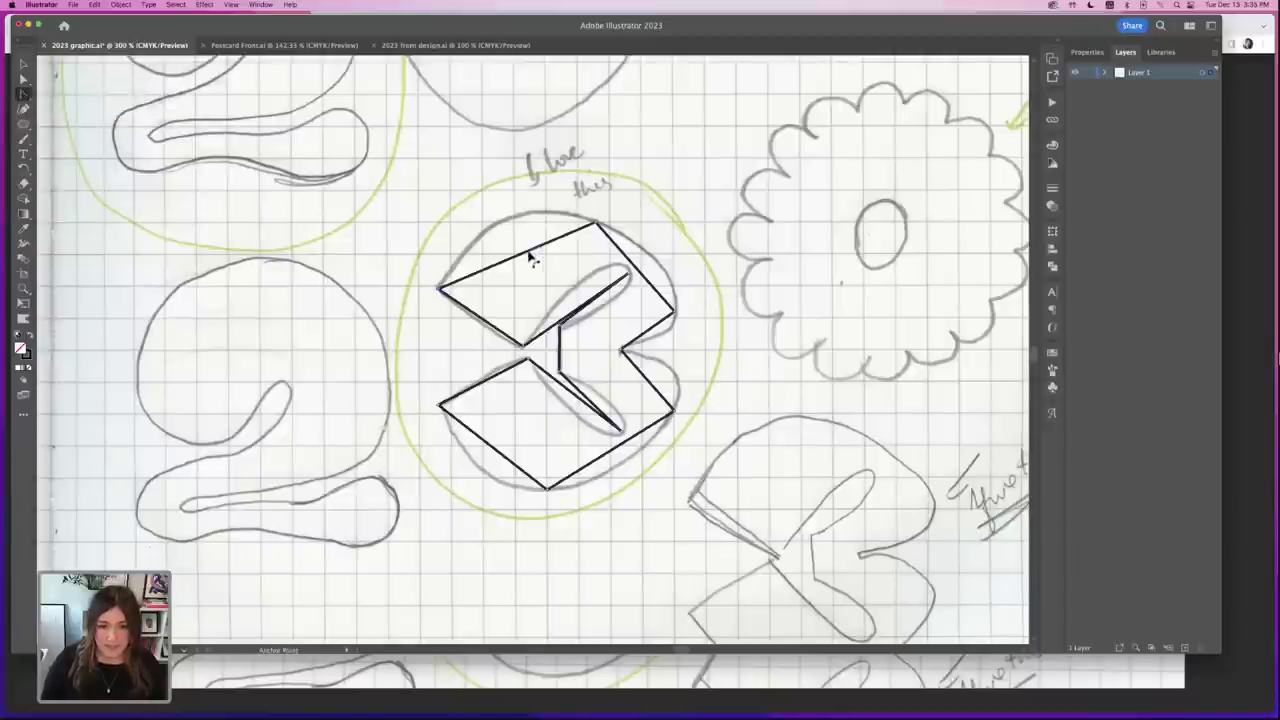
pyautogui.moveTo(531, 258); pyautogui.dragTo(514, 224)
pyautogui.press('super+equal')
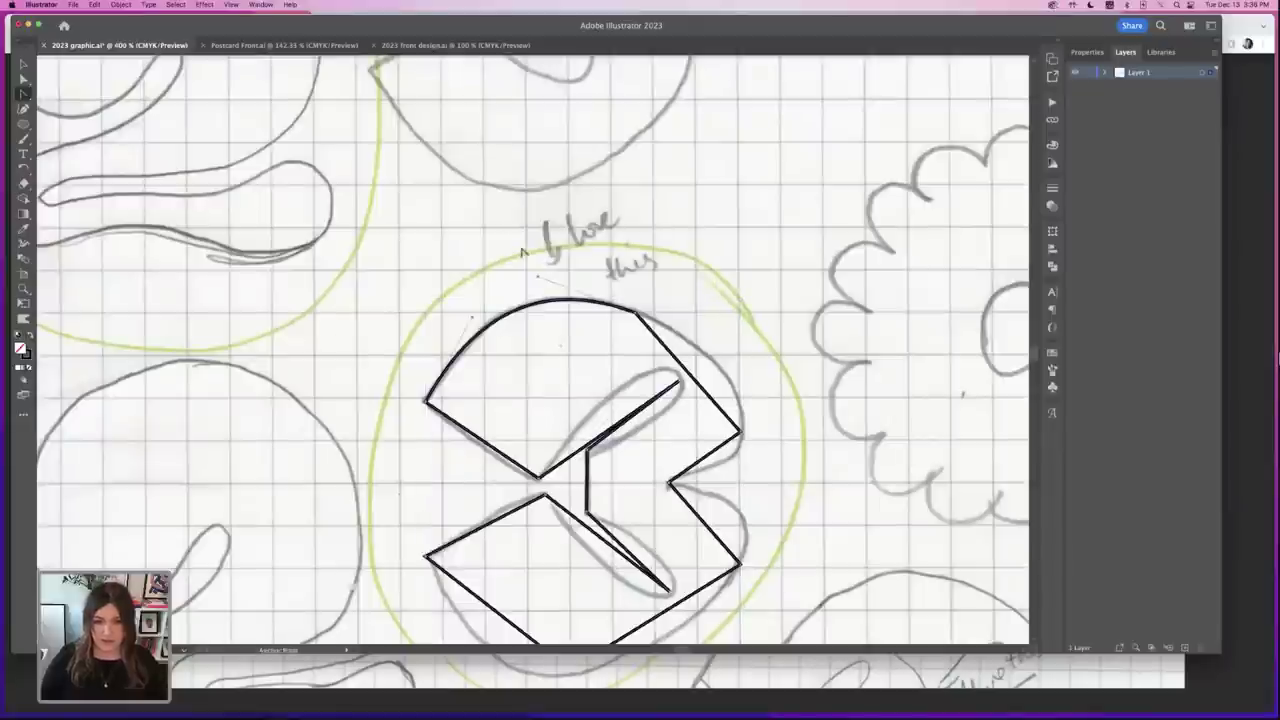
pyautogui.scroll(-3, 525, 253)
pyautogui.hscroll(2, 525, 253)
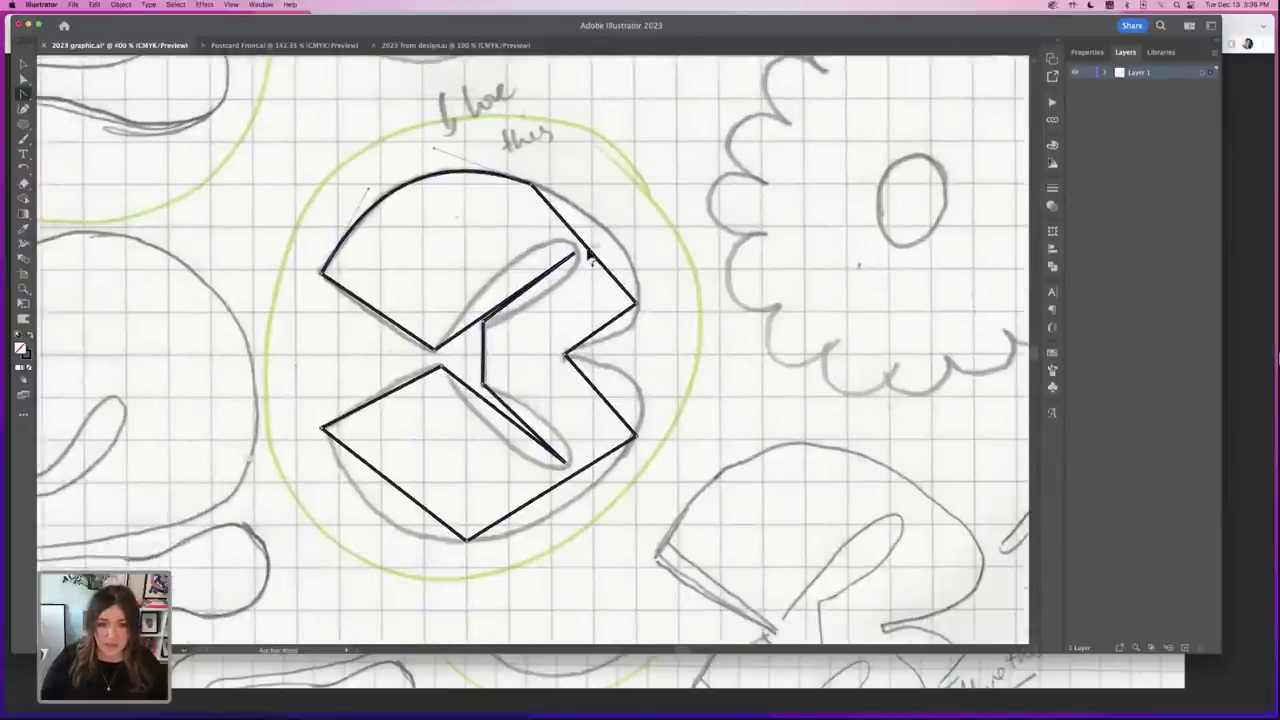
pyautogui.moveTo(590, 258); pyautogui.dragTo(614, 246)
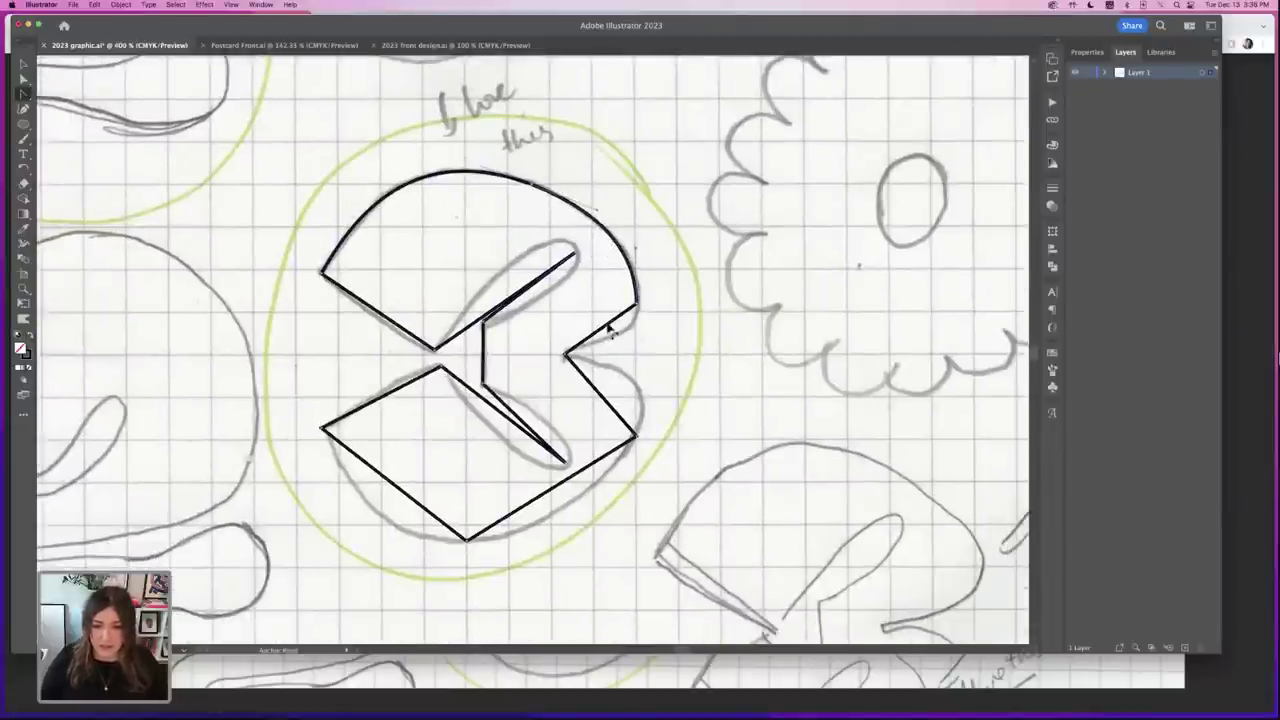
pyautogui.moveTo(604, 328); pyautogui.dragTo(621, 335)
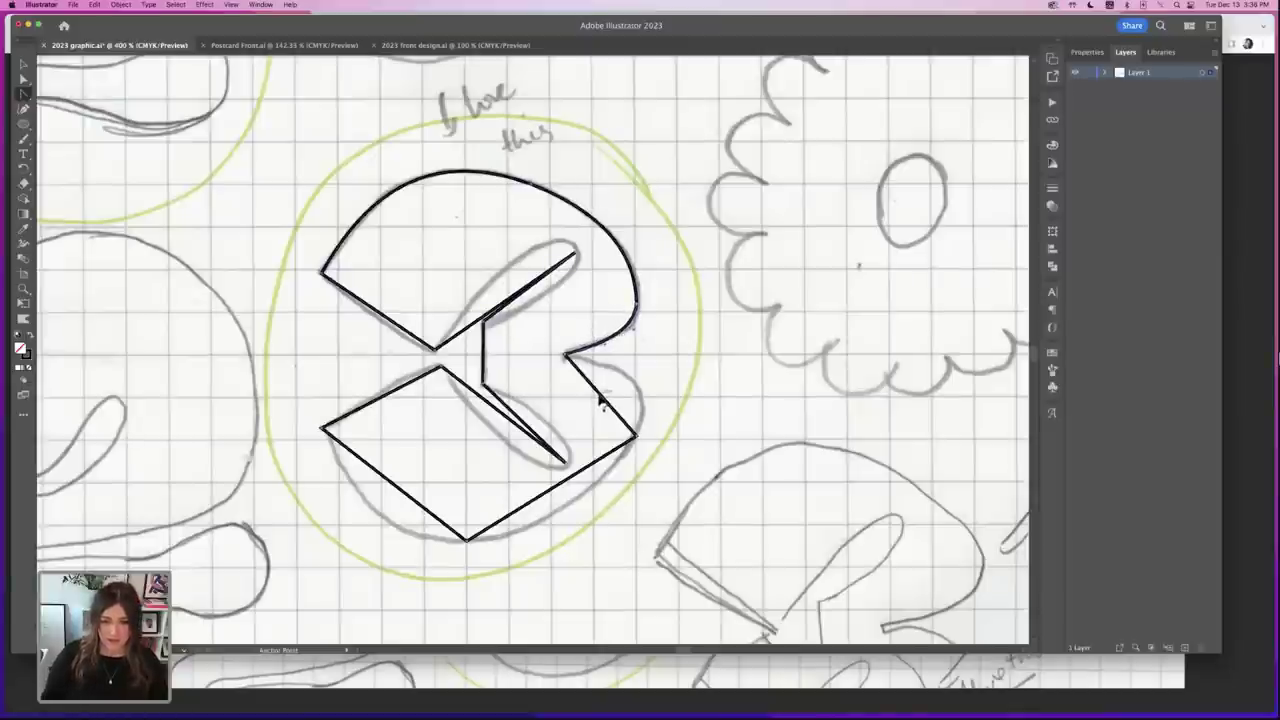
pyautogui.moveTo(600, 400); pyautogui.dragTo(636, 395)
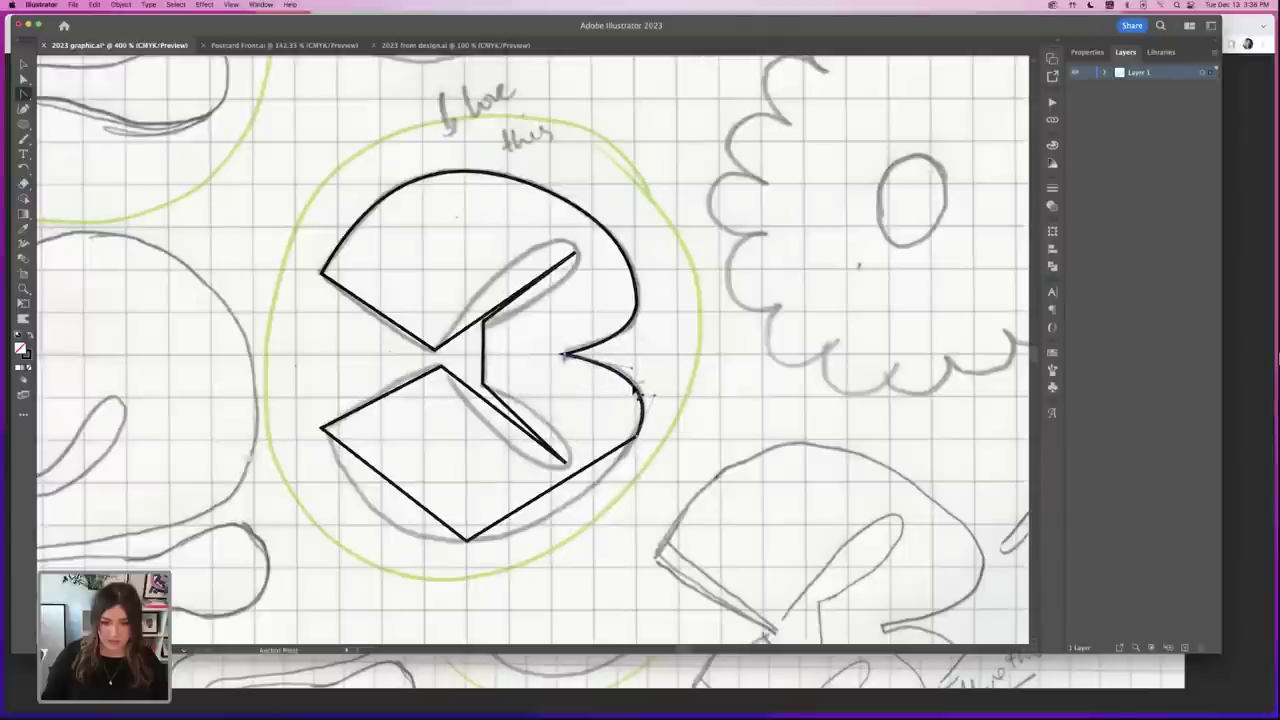
# - Curve the segments of the 3's two inner loops to follow the sketched teardrop shapes
pyautogui.scroll(-3, 562, 421)
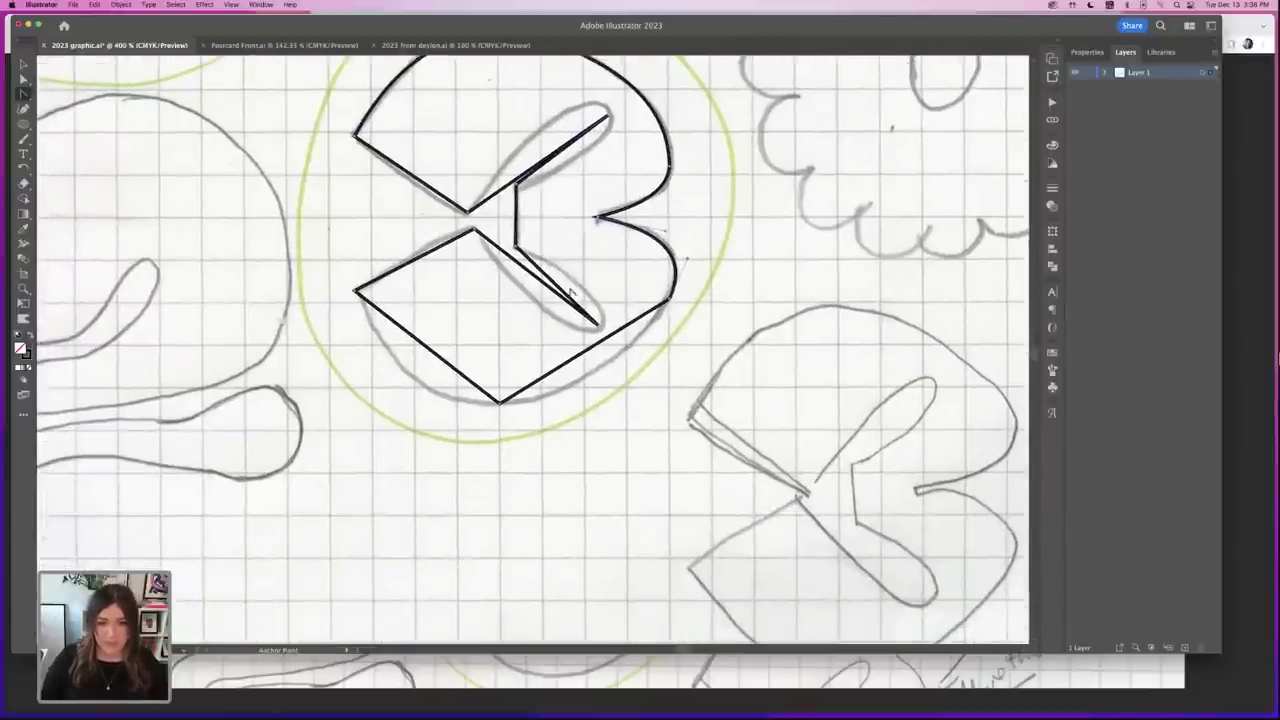
pyautogui.moveTo(566, 296); pyautogui.dragTo(584, 288)
pyautogui.scroll(3, 606, 288)
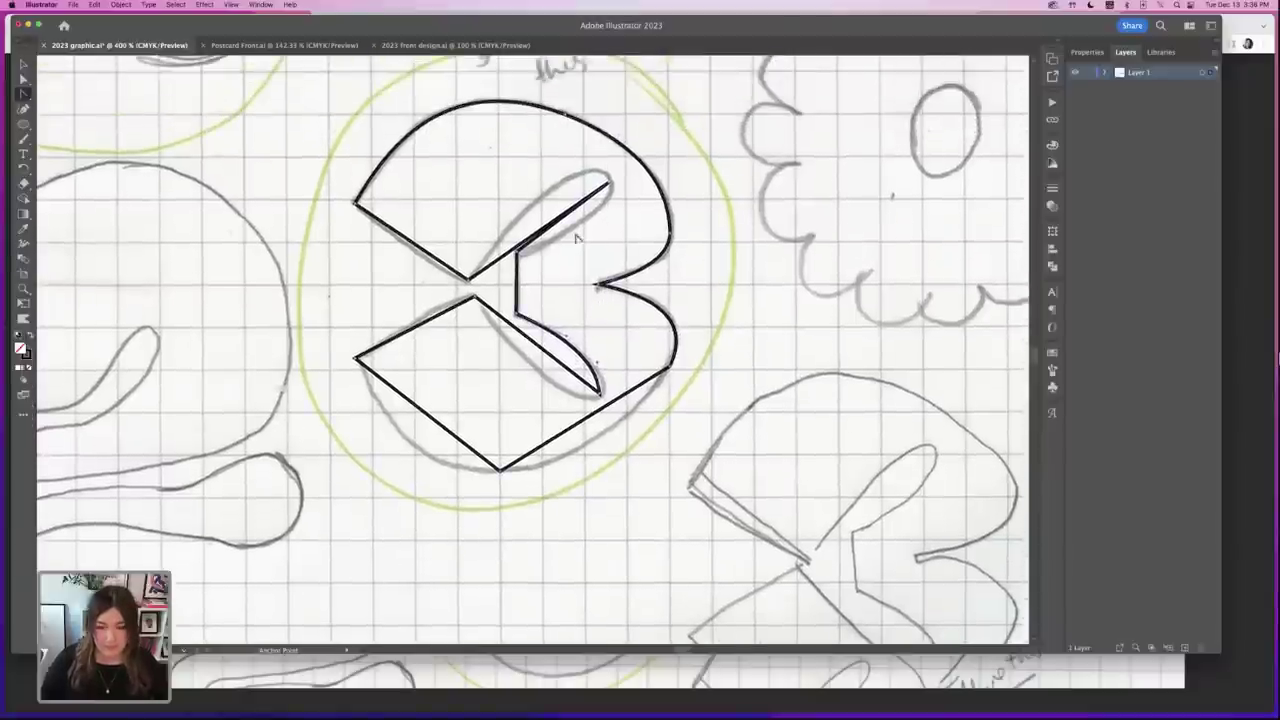
pyautogui.moveTo(551, 230); pyautogui.dragTo(592, 226)
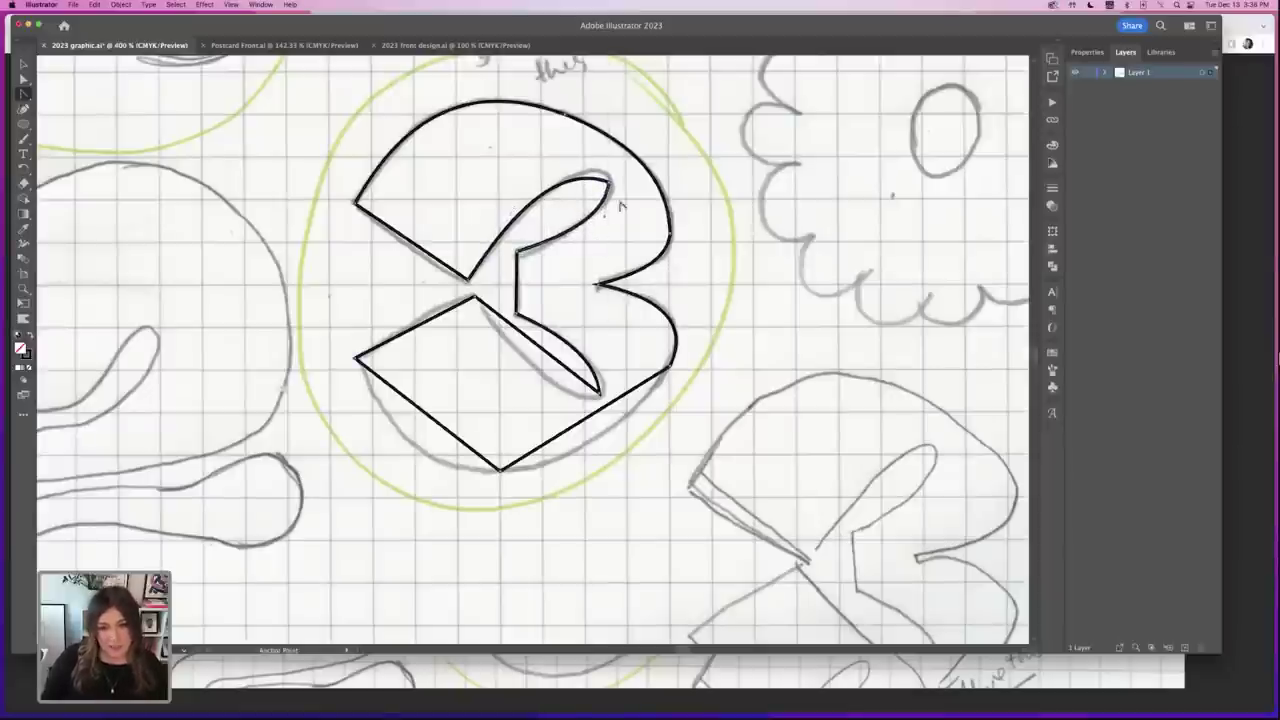
pyautogui.scroll(-2, 591, 341)
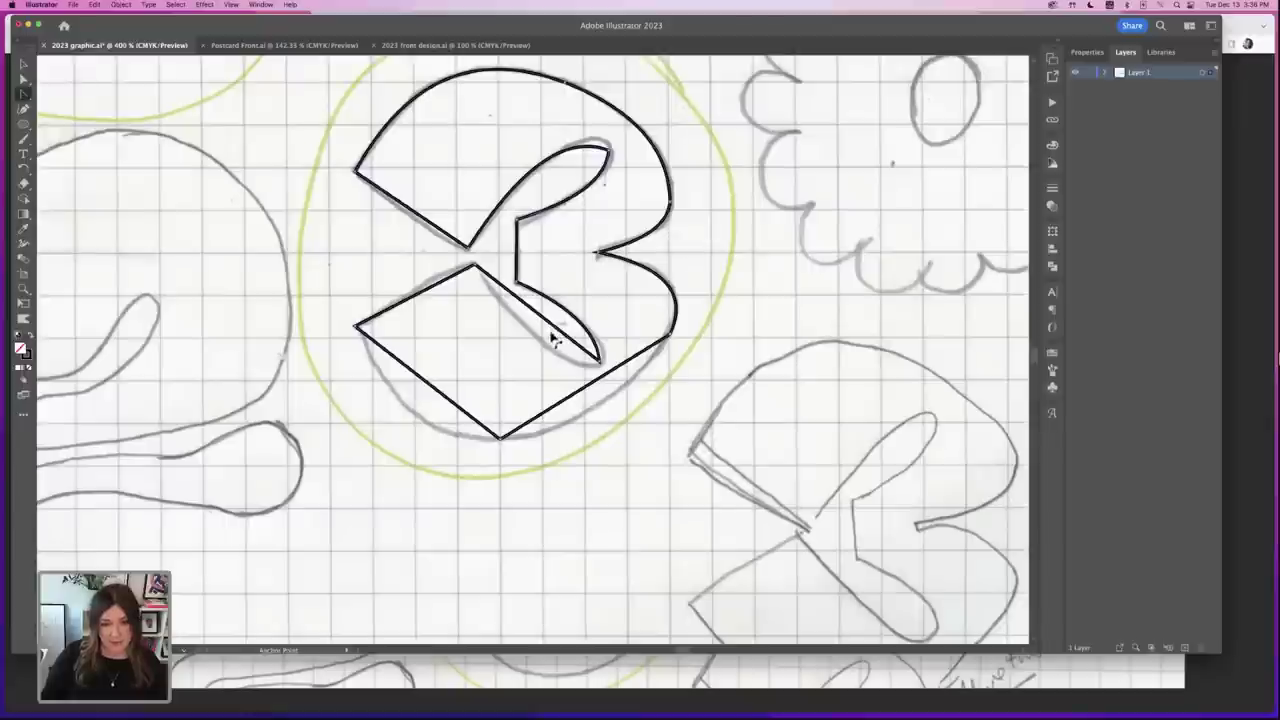
pyautogui.moveTo(553, 338); pyautogui.dragTo(550, 345)
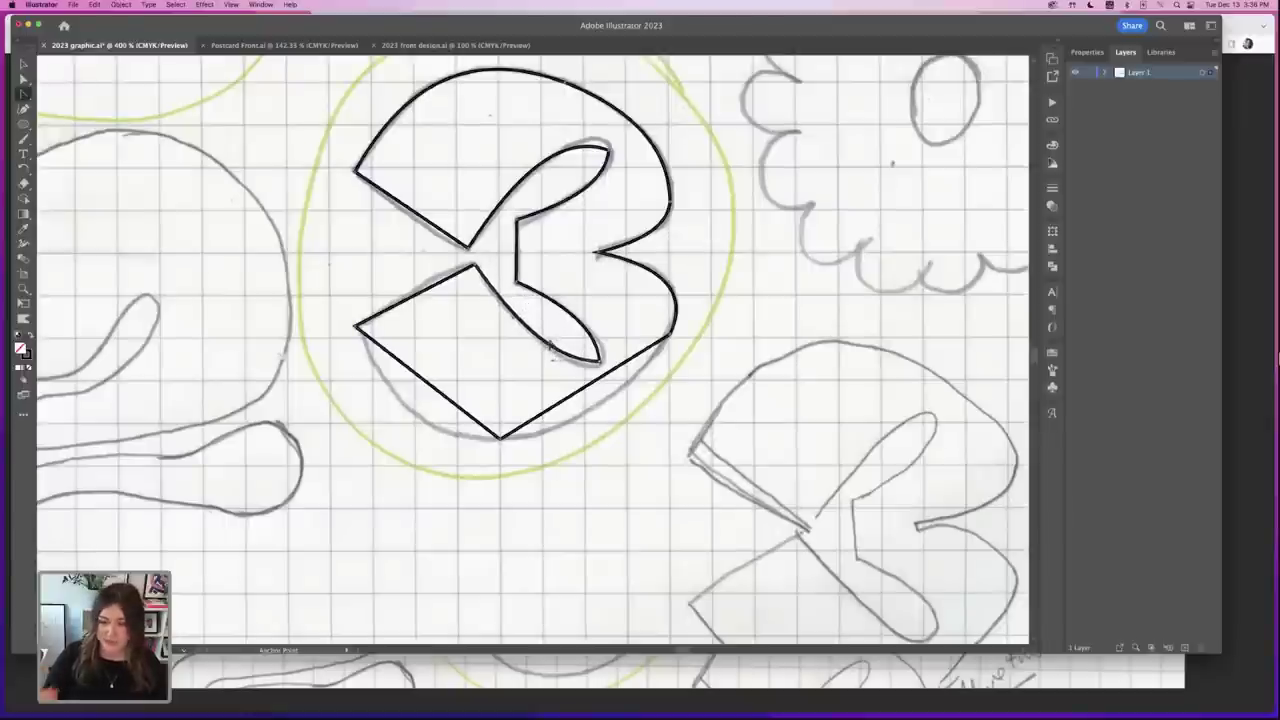
# - Curve the two segments along the 3's bottom edge to match the sketched lower bowl
pyautogui.moveTo(440, 392); pyautogui.dragTo(430, 425)
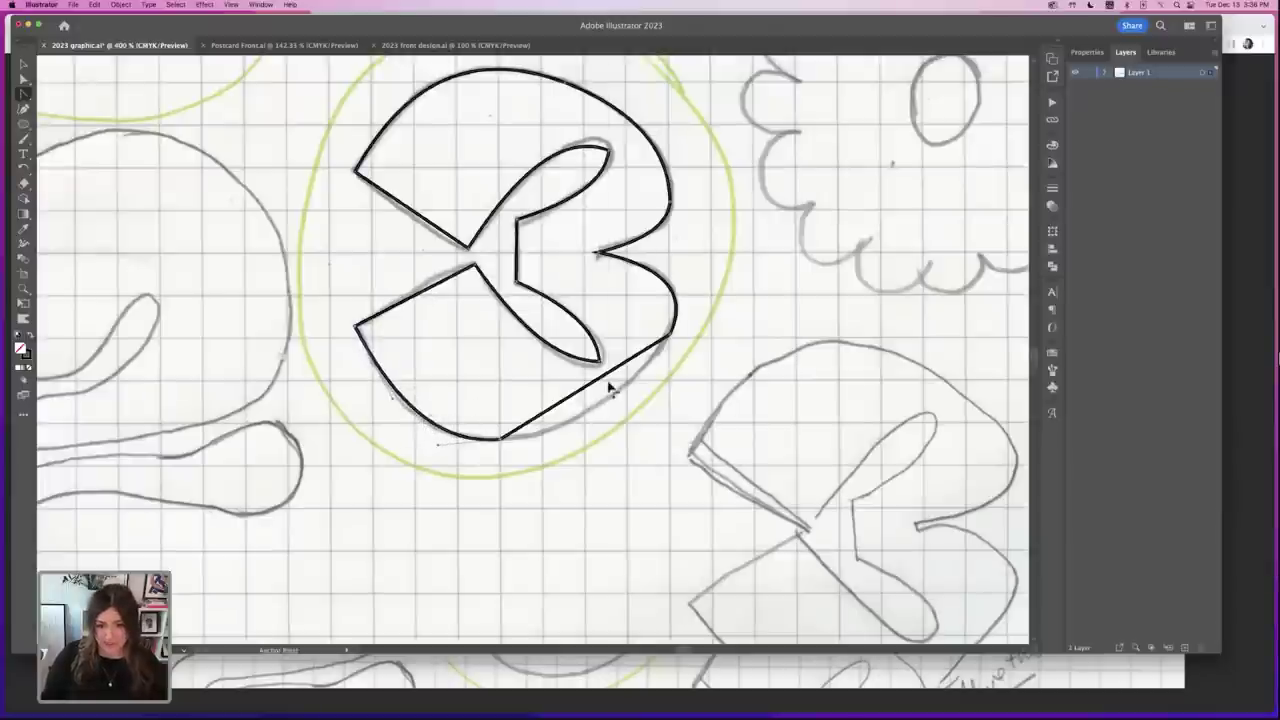
pyautogui.moveTo(597, 383); pyautogui.dragTo(608, 405)
pyautogui.scroll(3, 660, 304)
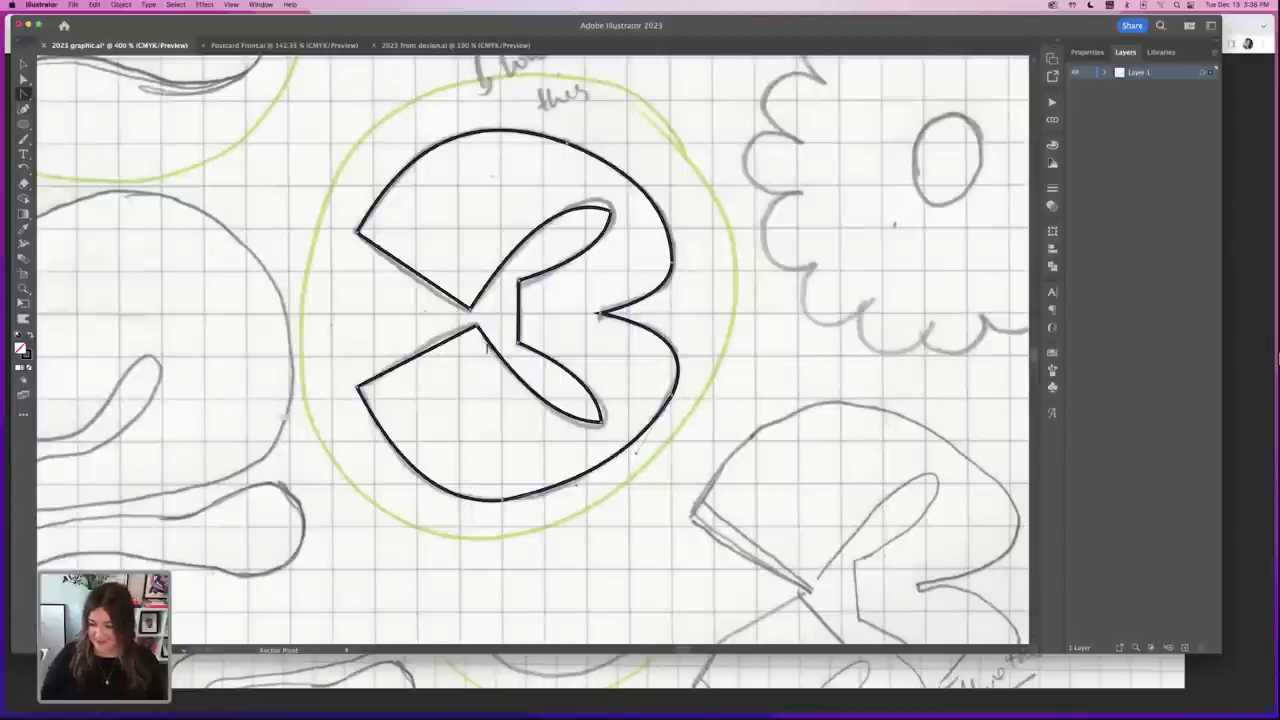
# - Round the pointed tips of the 3's two inner loops to match the sketch with the Direct Selection tool
pyautogui.click(23, 79)
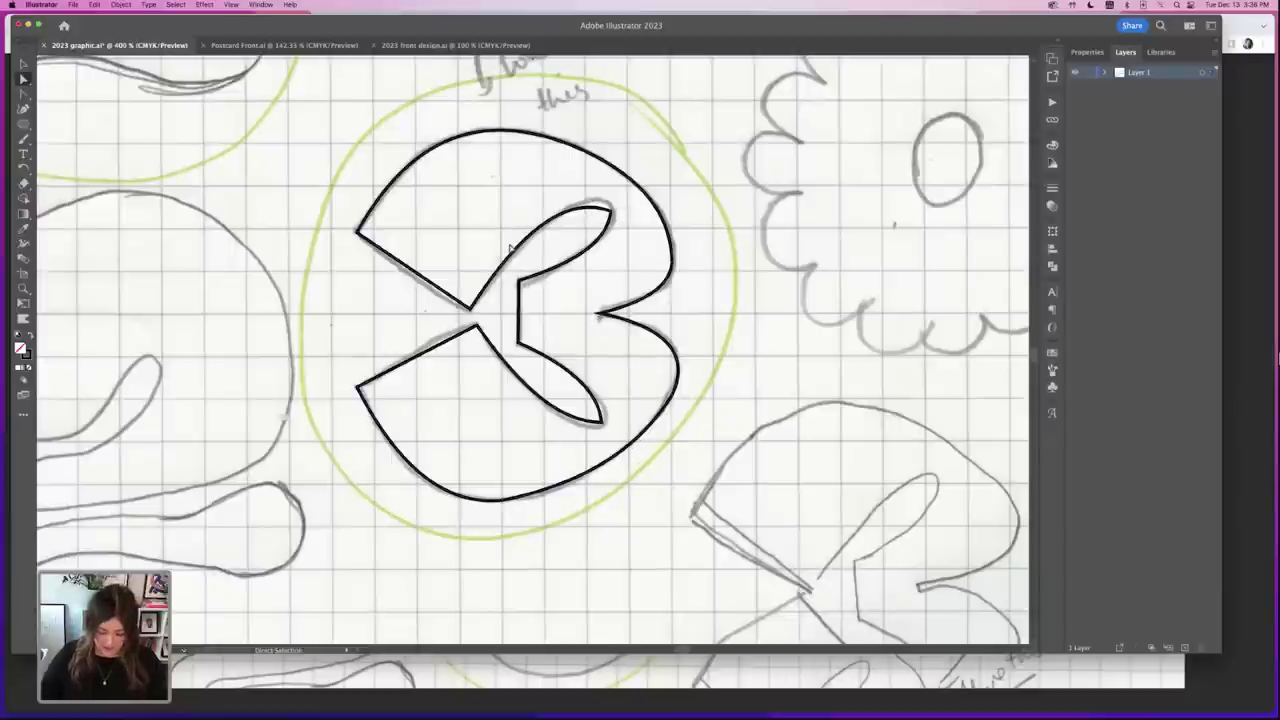
pyautogui.press('super+equal')
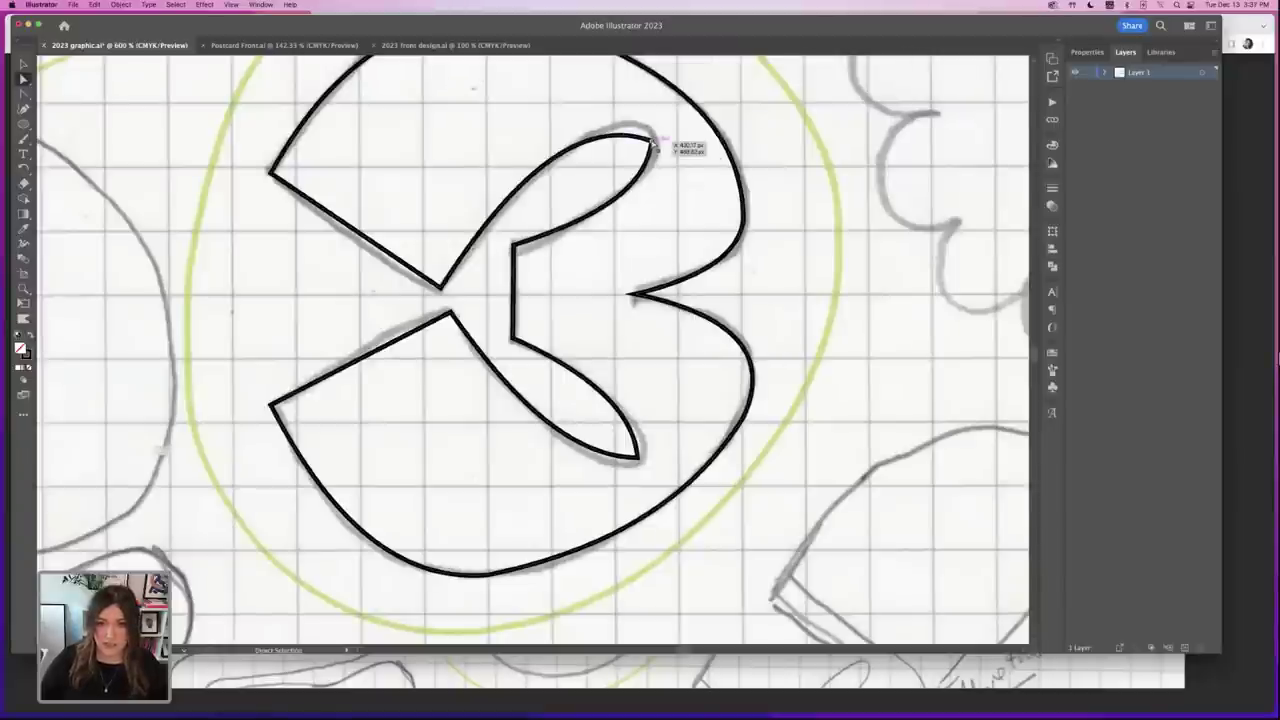
pyautogui.moveTo(652, 143)
pyautogui.mouseDown()
pyautogui.moveTo(618, 158)
pyautogui.moveTo(655, 150)
pyautogui.mouseUp()
pyautogui.scroll(-3, 650, 249)
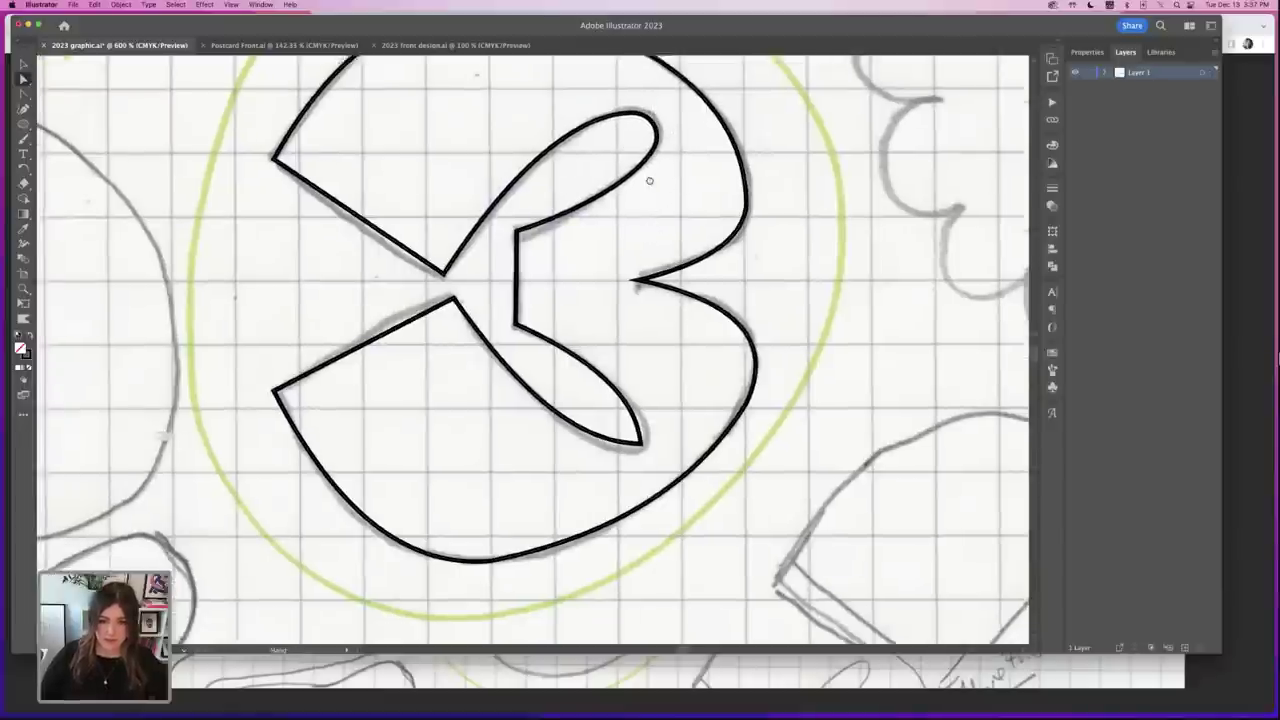
pyautogui.moveTo(632, 371); pyautogui.dragTo(675, 372)
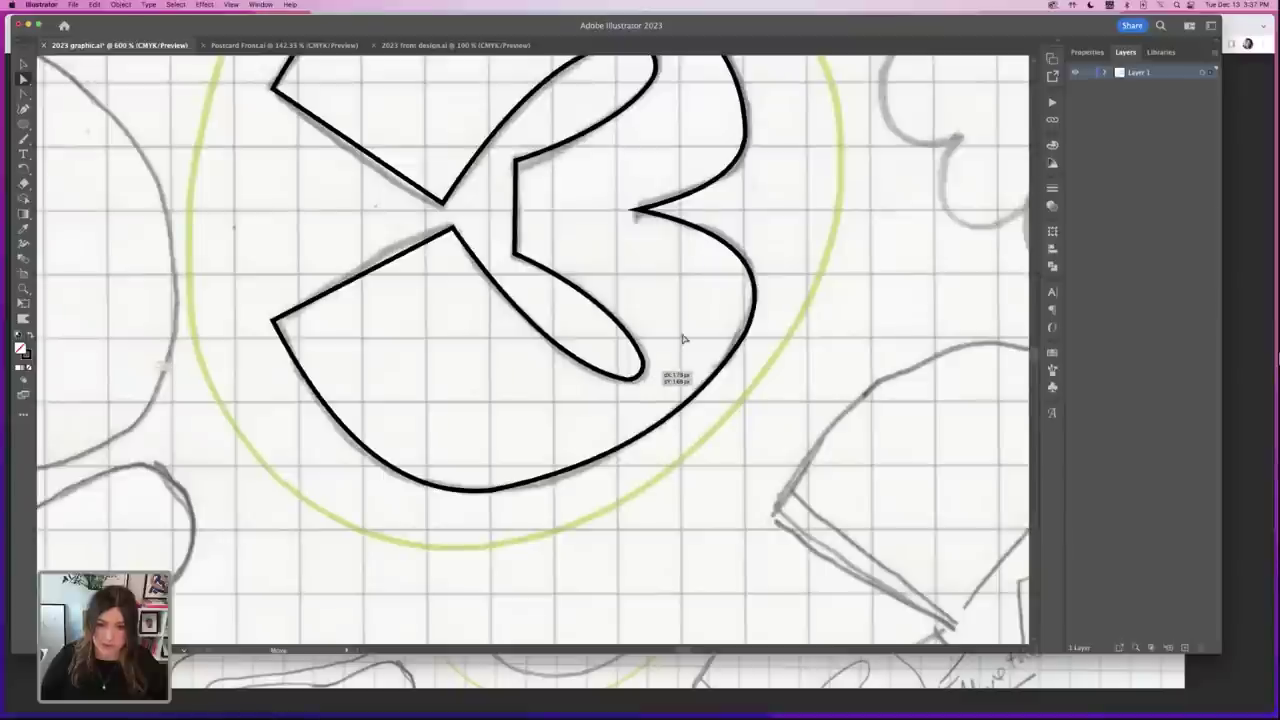
# - Move the finished 3 outline off the sketchbook photo onto the blank artboard area to the photo's right
pyautogui.press('super+minus')
pyautogui.press('super+minus')
pyautogui.press('super+minus')
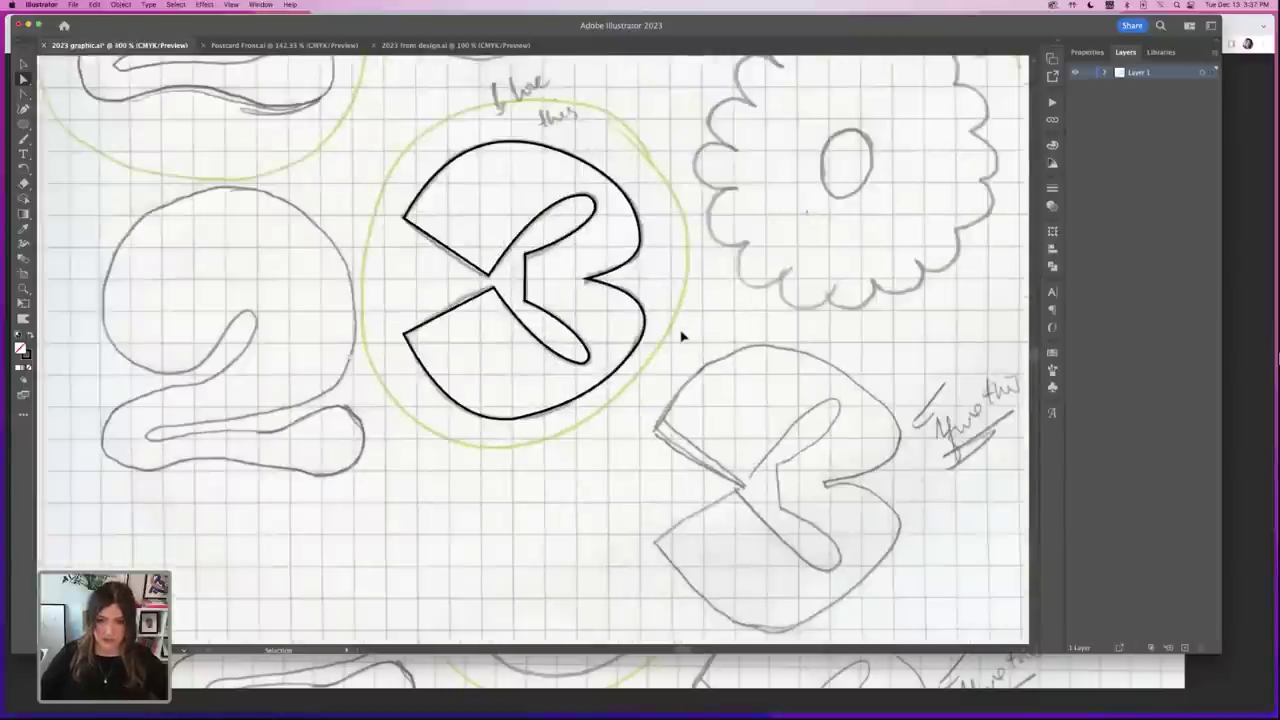
pyautogui.scroll(2, 704, 280)
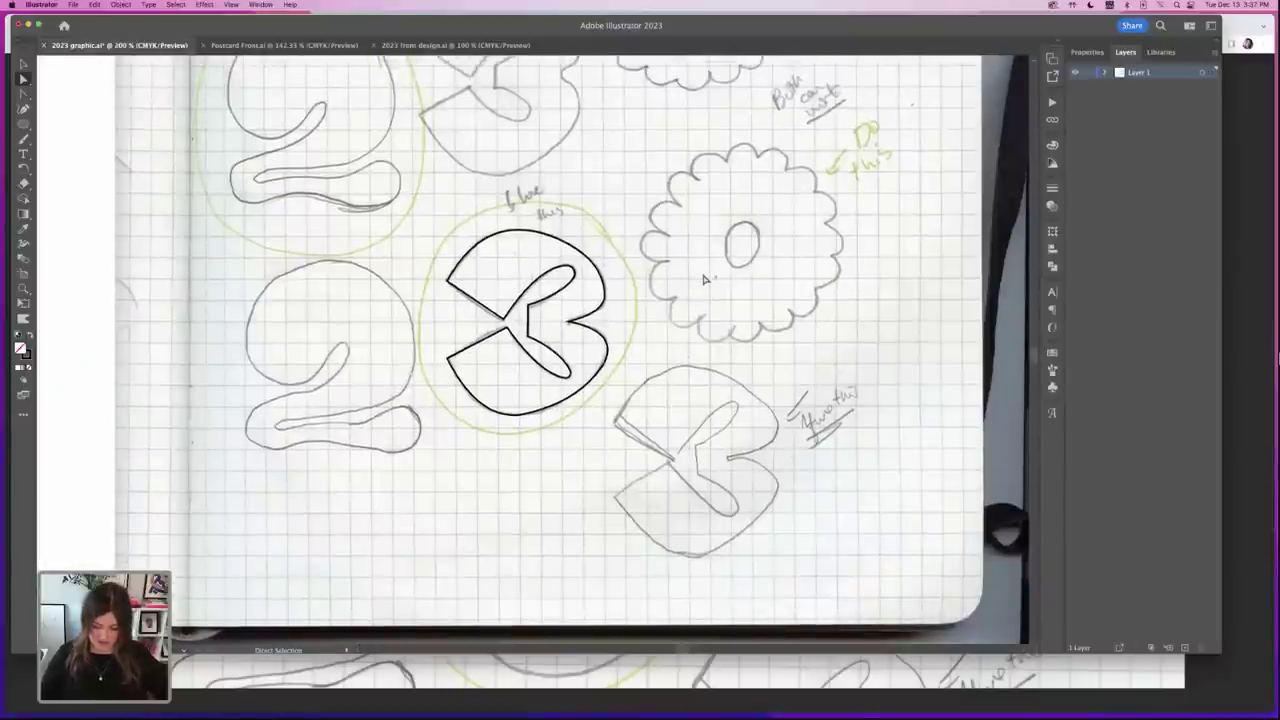
pyautogui.press('super+equal')
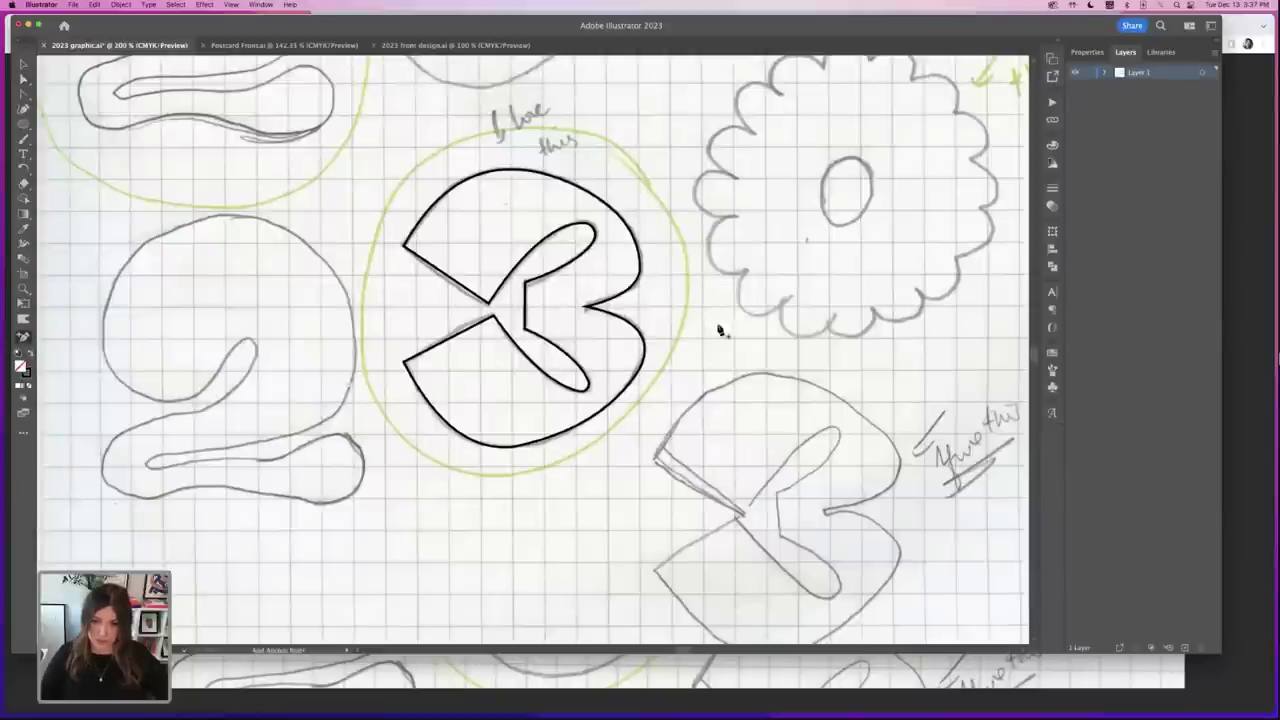
pyautogui.press('v')
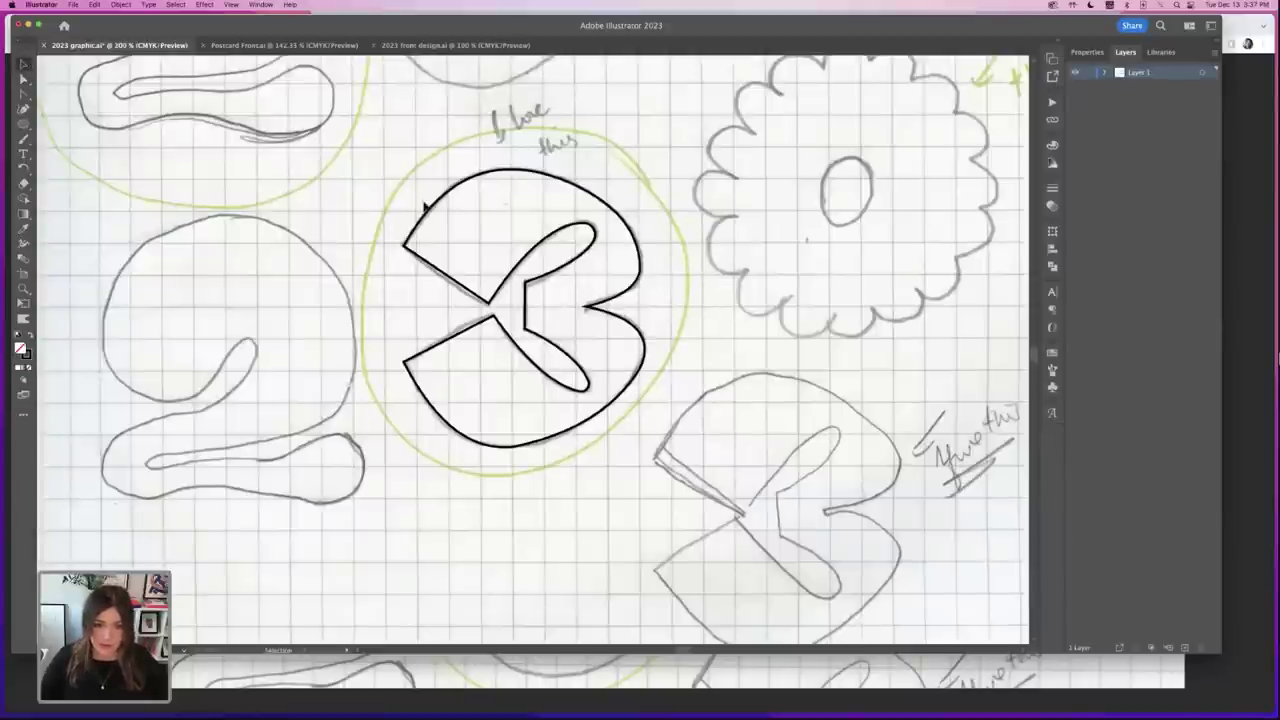
pyautogui.click(562, 444)
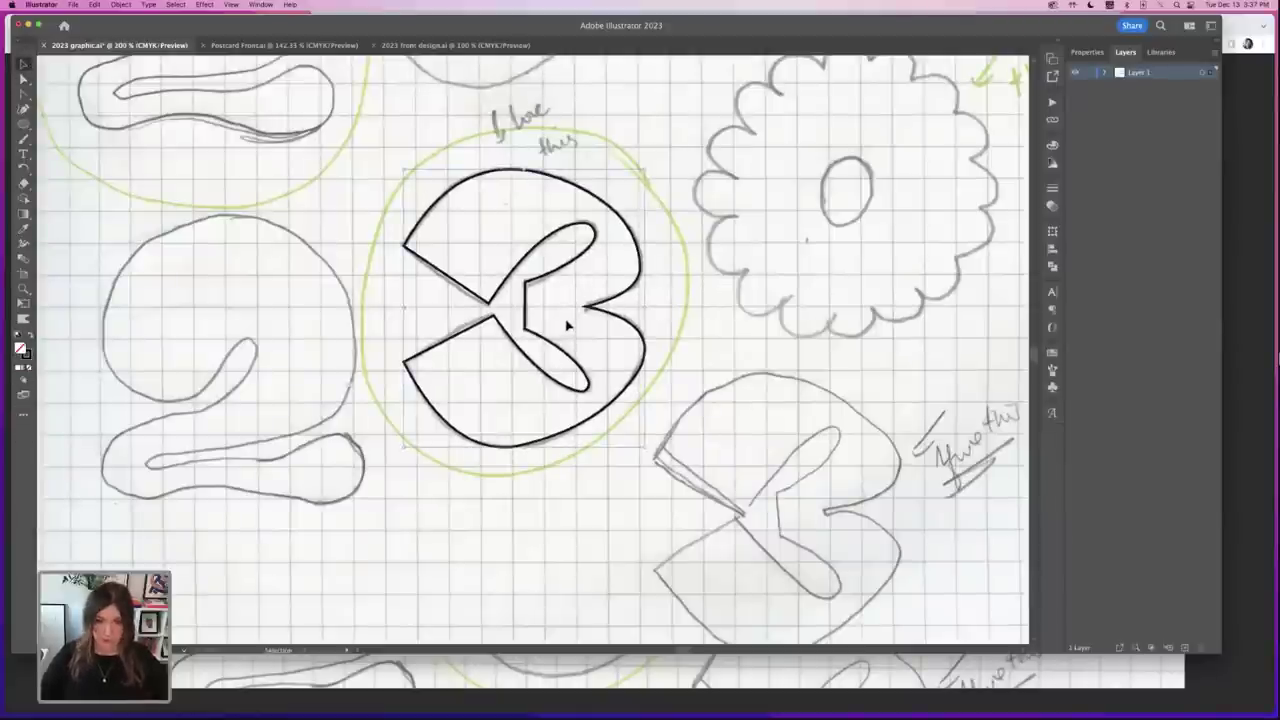
pyautogui.press('super+minus')
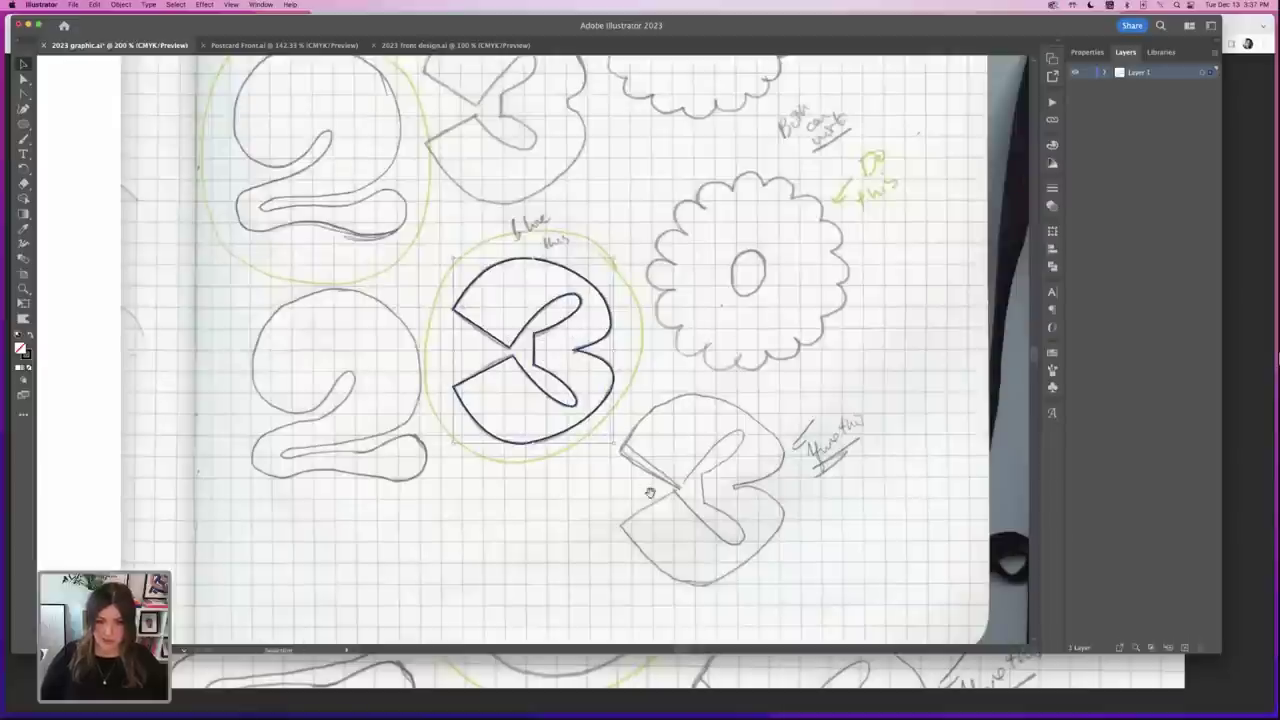
pyautogui.scroll(-3, 649, 492)
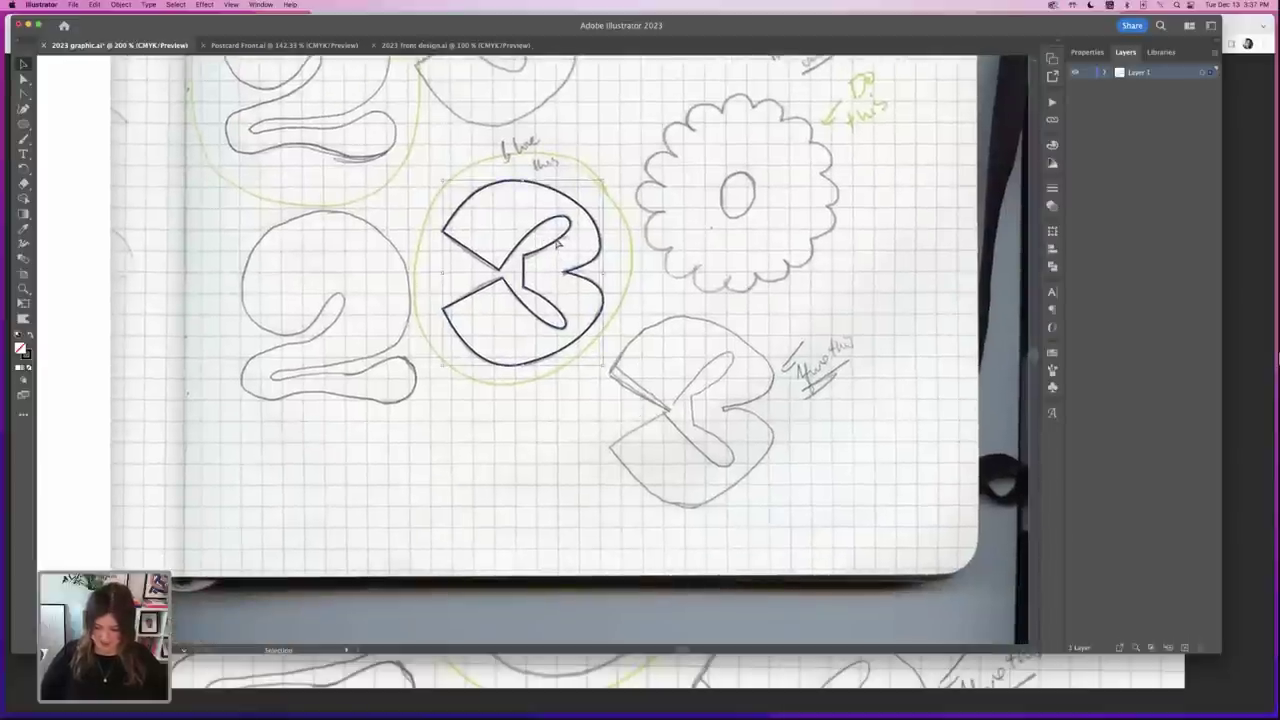
pyautogui.press('super+minus')
pyautogui.scroll(2, 594, 403)
pyautogui.hscroll(-2, 594, 403)
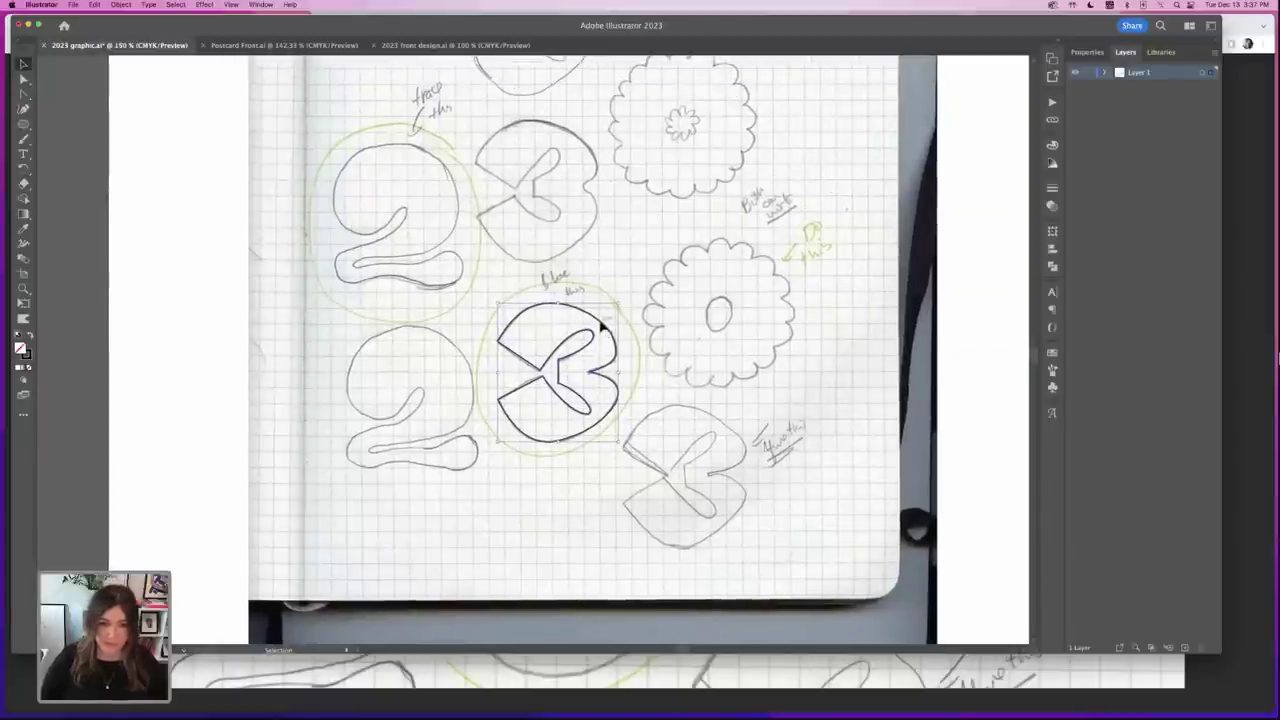
pyautogui.moveTo(600, 326)
pyautogui.mouseDown()
pyautogui.moveTo(230, 243)
pyautogui.moveTo(200, 252)
pyautogui.mouseUp()
pyautogui.press('super+minus')
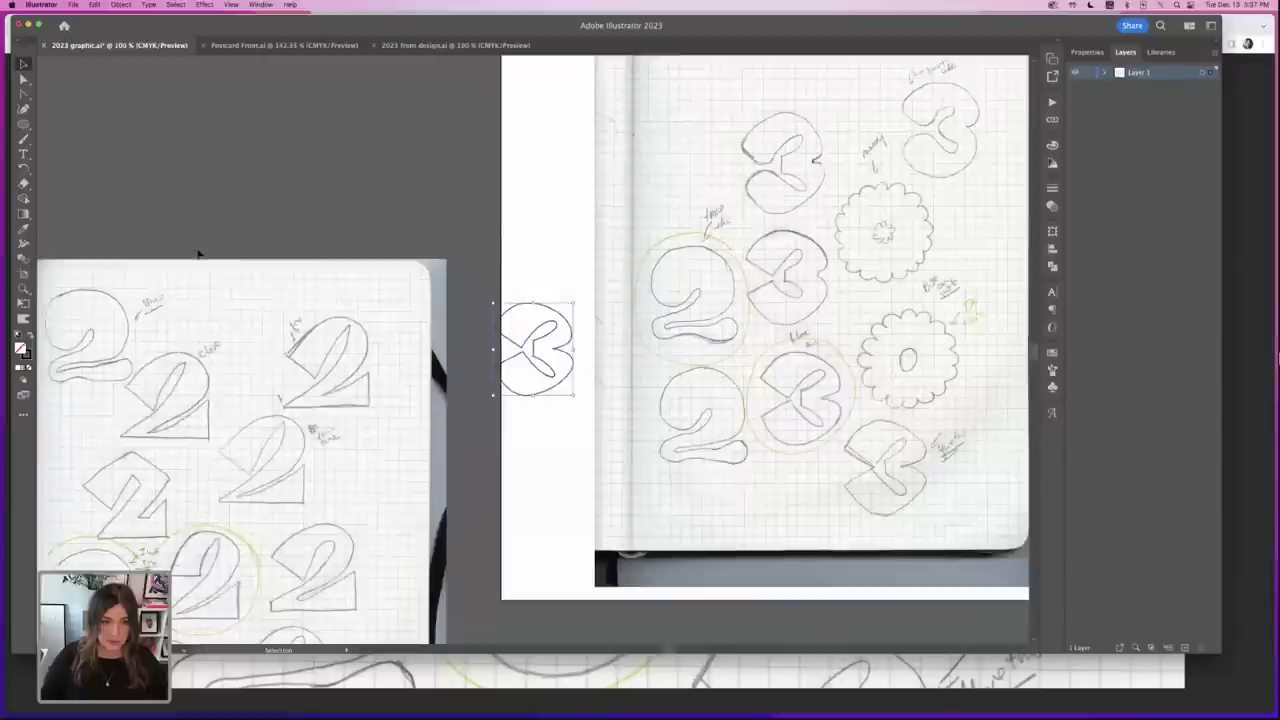
pyautogui.scroll(-2, 630, 392)
pyautogui.hscroll(5, 630, 392)
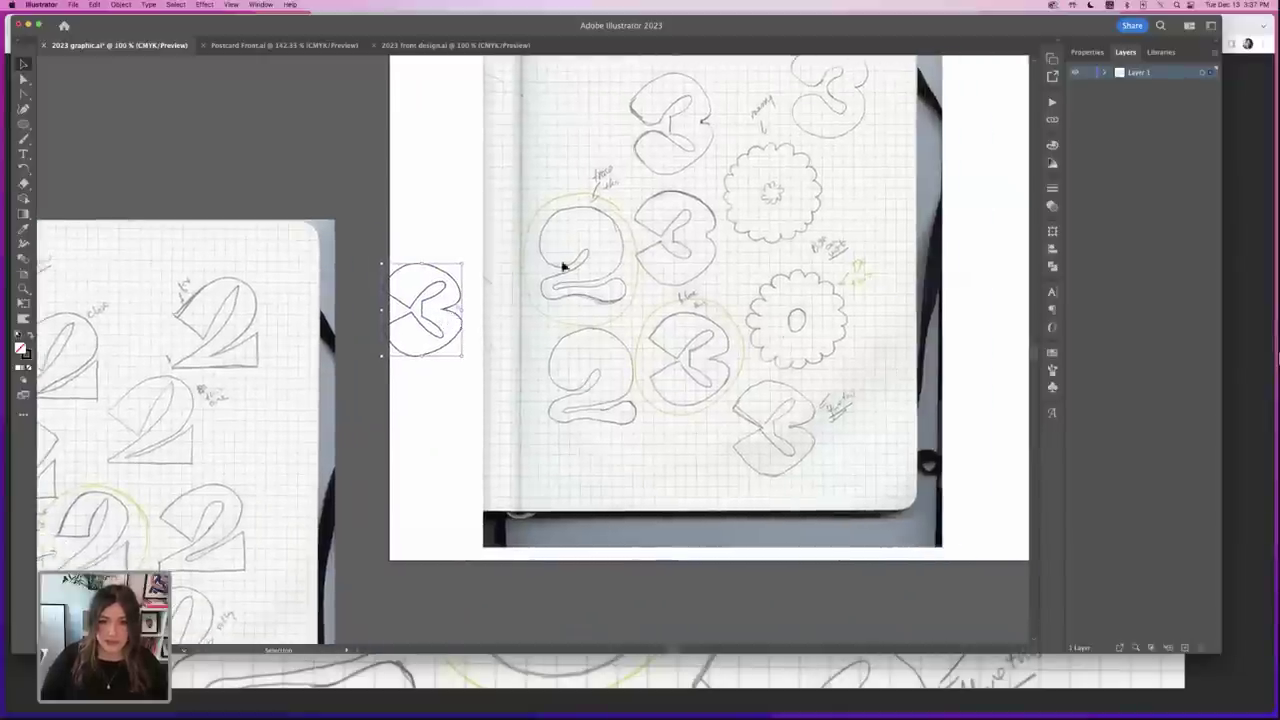
pyautogui.moveTo(449, 323)
pyautogui.mouseDown()
pyautogui.moveTo(1000, 310)
pyautogui.moveTo(1026, 340)
pyautogui.mouseUp()
pyautogui.hscroll(4, 745, 474)
pyautogui.scroll(-1, 745, 474)
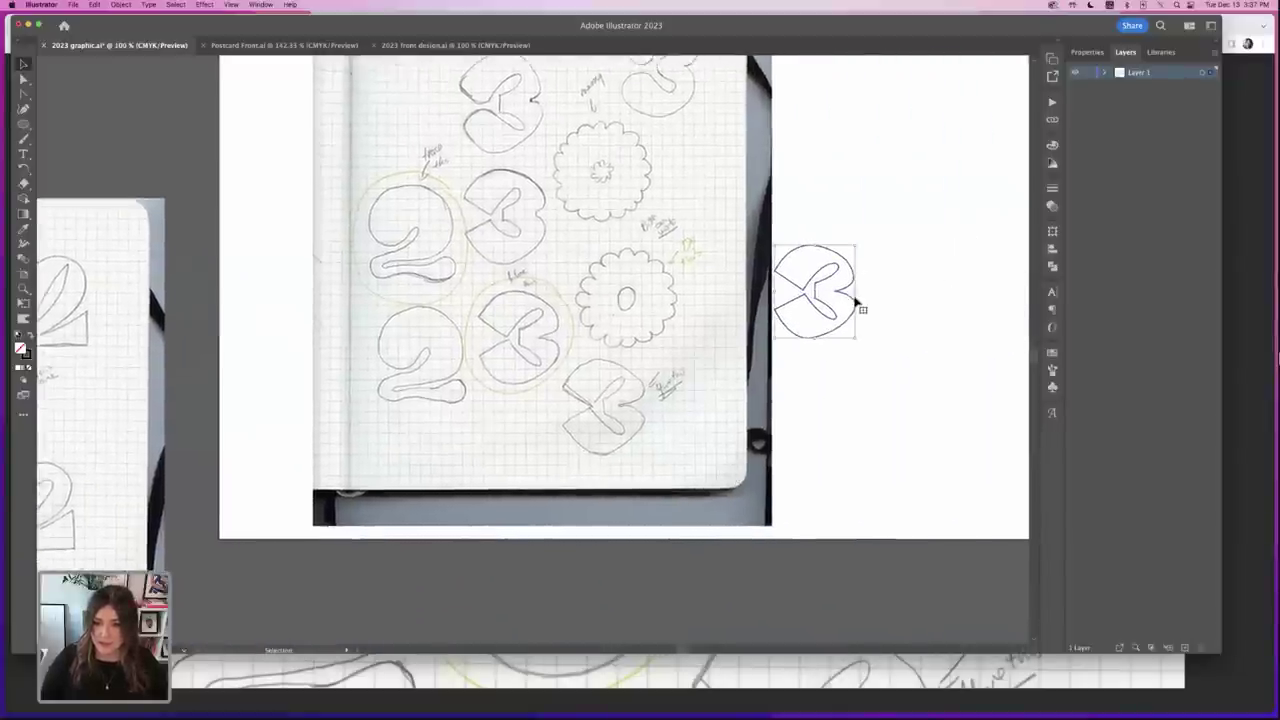
# - Move the 3 outline farther out onto the blank artboard, away from the photo's edge, and deselect it
pyautogui.moveTo(857, 301); pyautogui.dragTo(907, 334)
pyautogui.click(860, 227)
# - Start tracing the circled 2 sketch with straight Pen segments around its head and down to the tip of the narrow slit
pyautogui.press('super+plus')
pyautogui.press('super+plus')
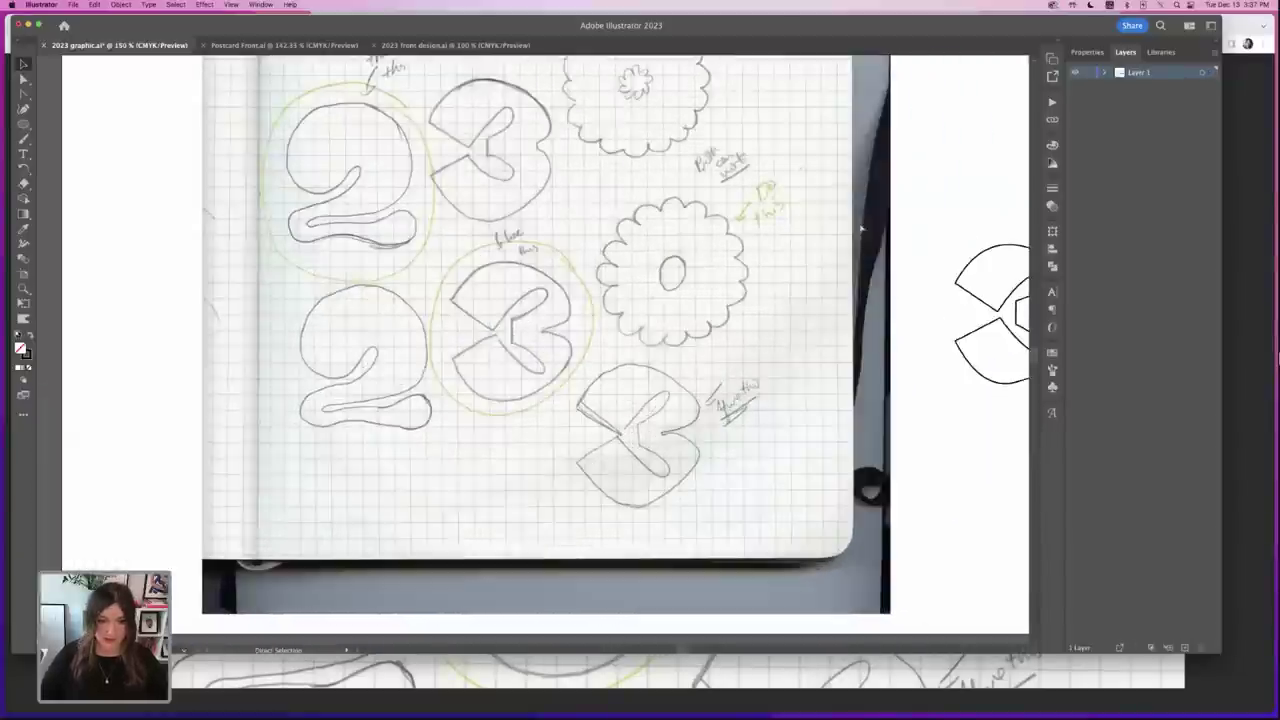
pyautogui.moveTo(305, 153); pyautogui.dragTo(405, 241)
pyautogui.press('super+plus')
pyautogui.moveTo(322, 107); pyautogui.dragTo(420, 263)
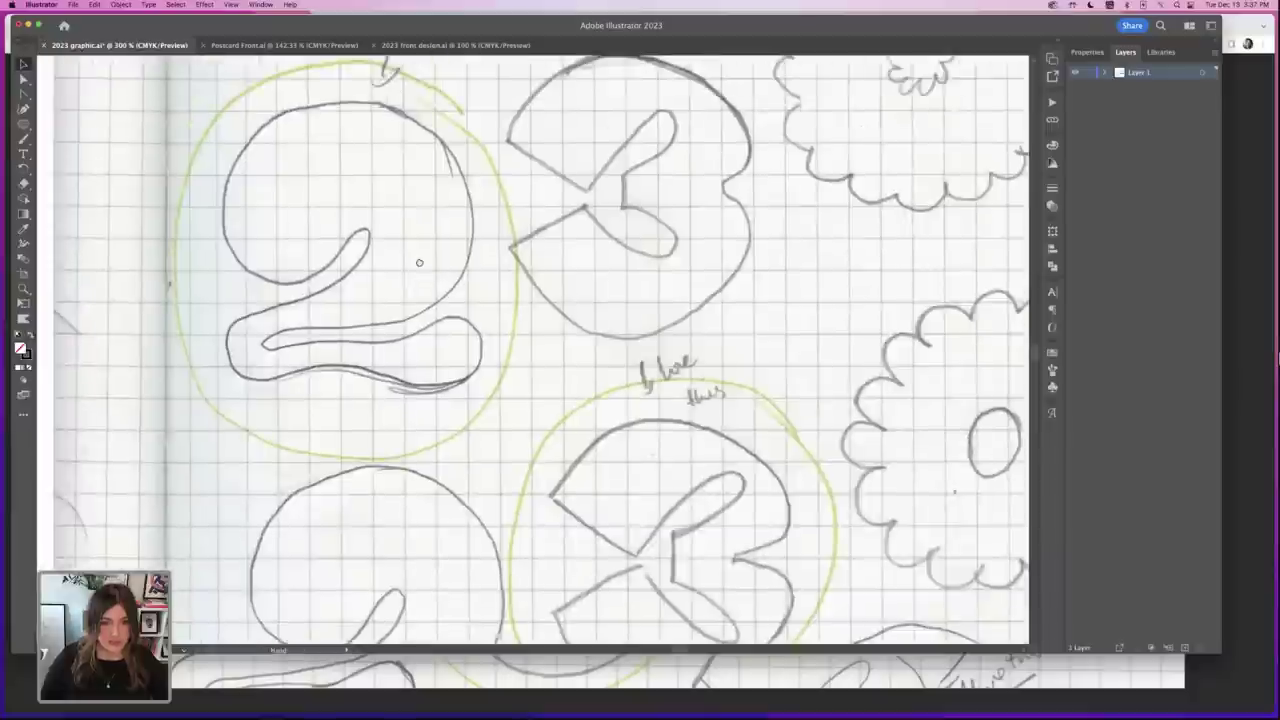
pyautogui.scroll(2, 437, 237)
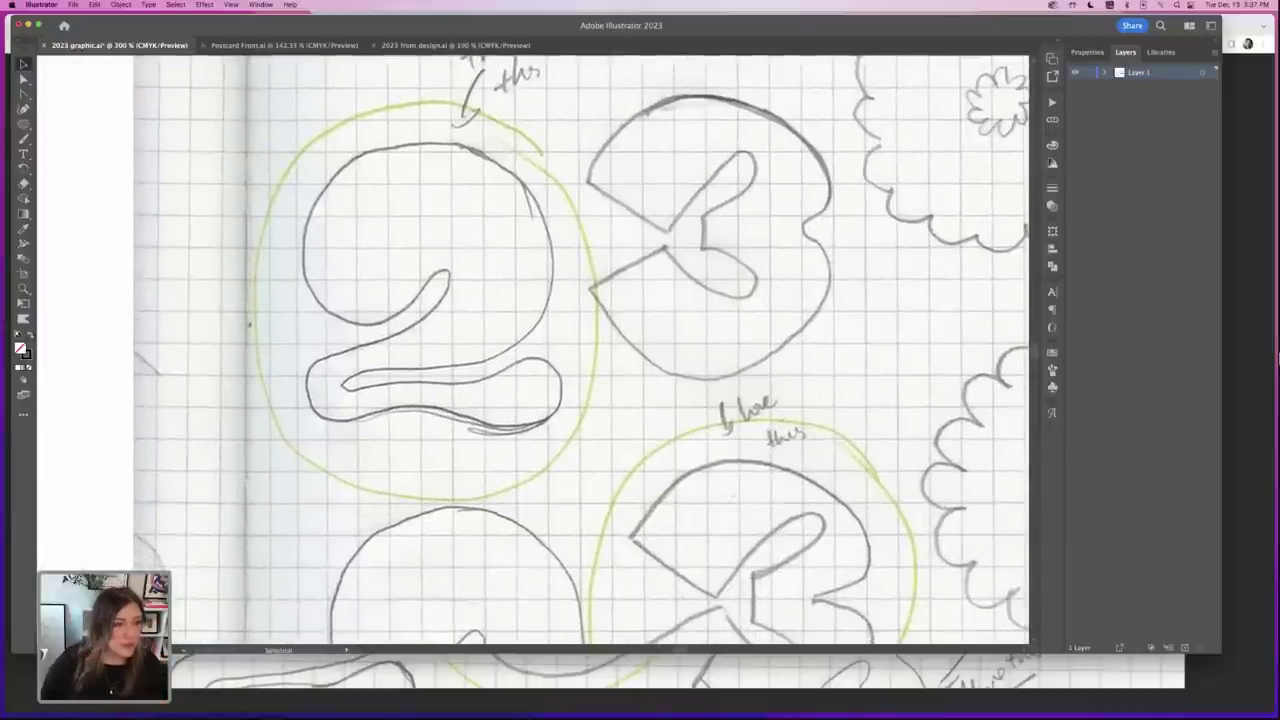
pyautogui.click(24, 93)
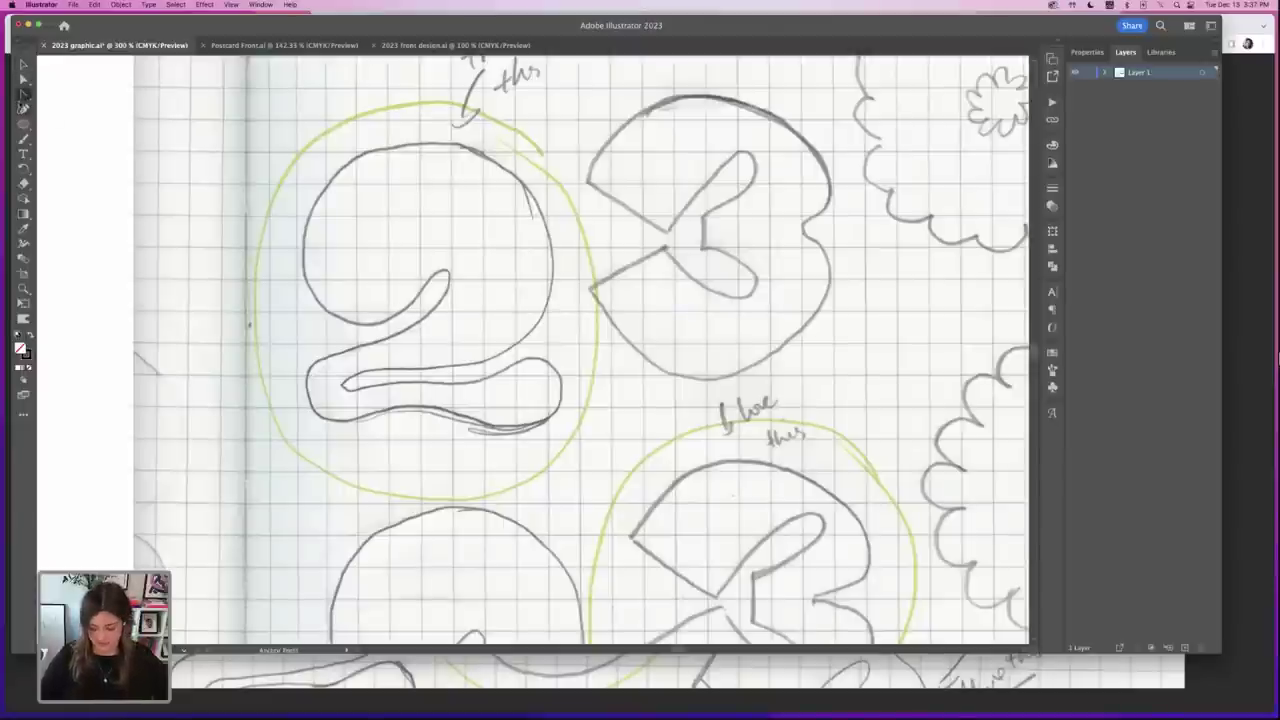
pyautogui.press('p')
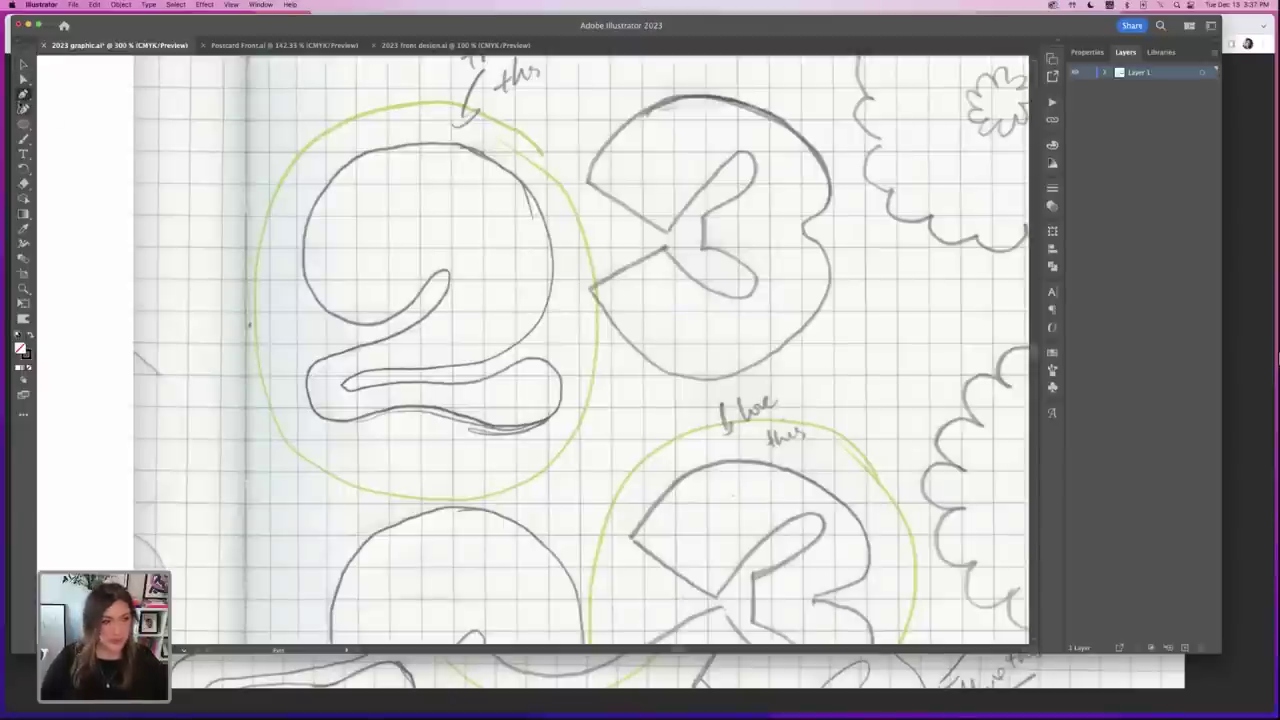
pyautogui.click(304, 261)
pyautogui.click(414, 145)
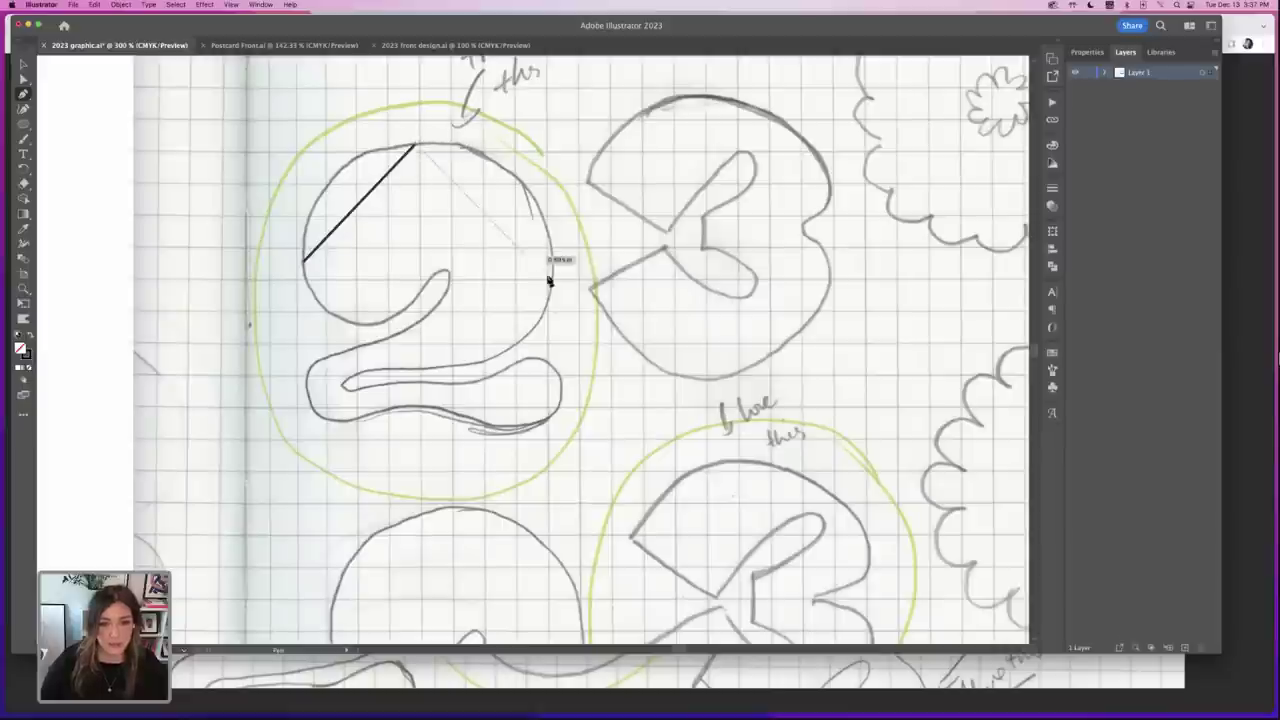
pyautogui.click(550, 256)
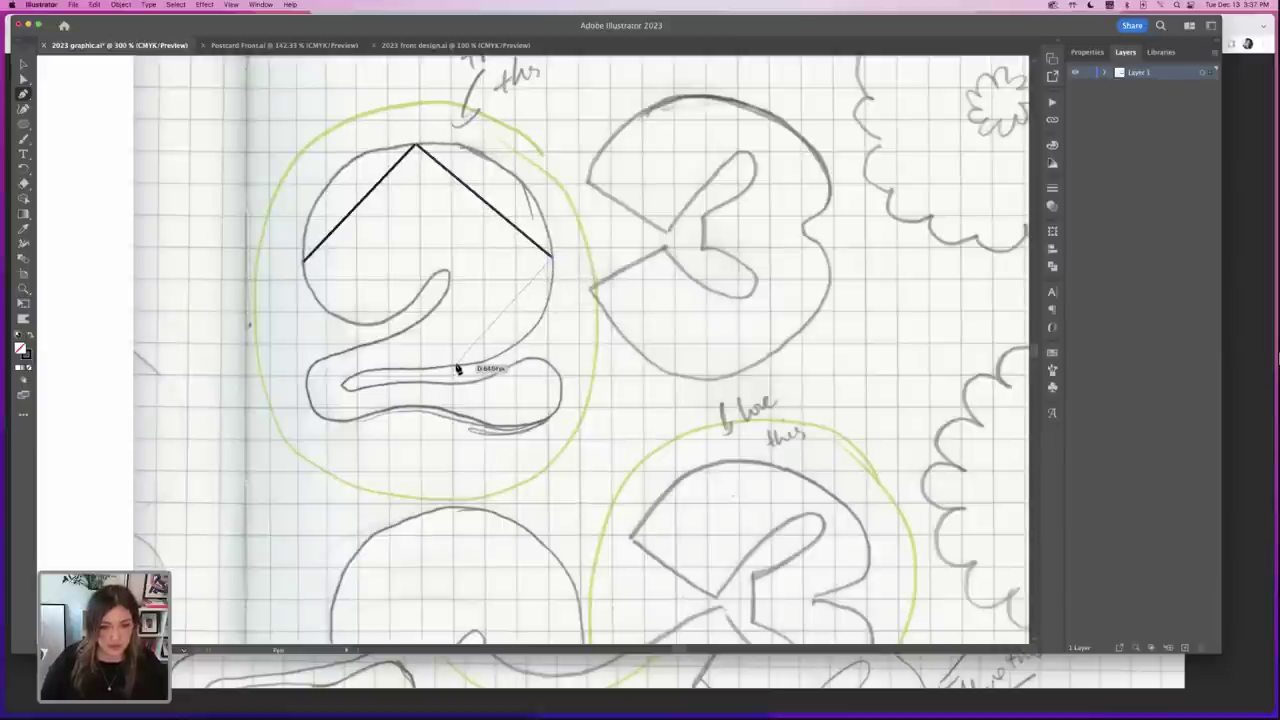
pyautogui.click(456, 365)
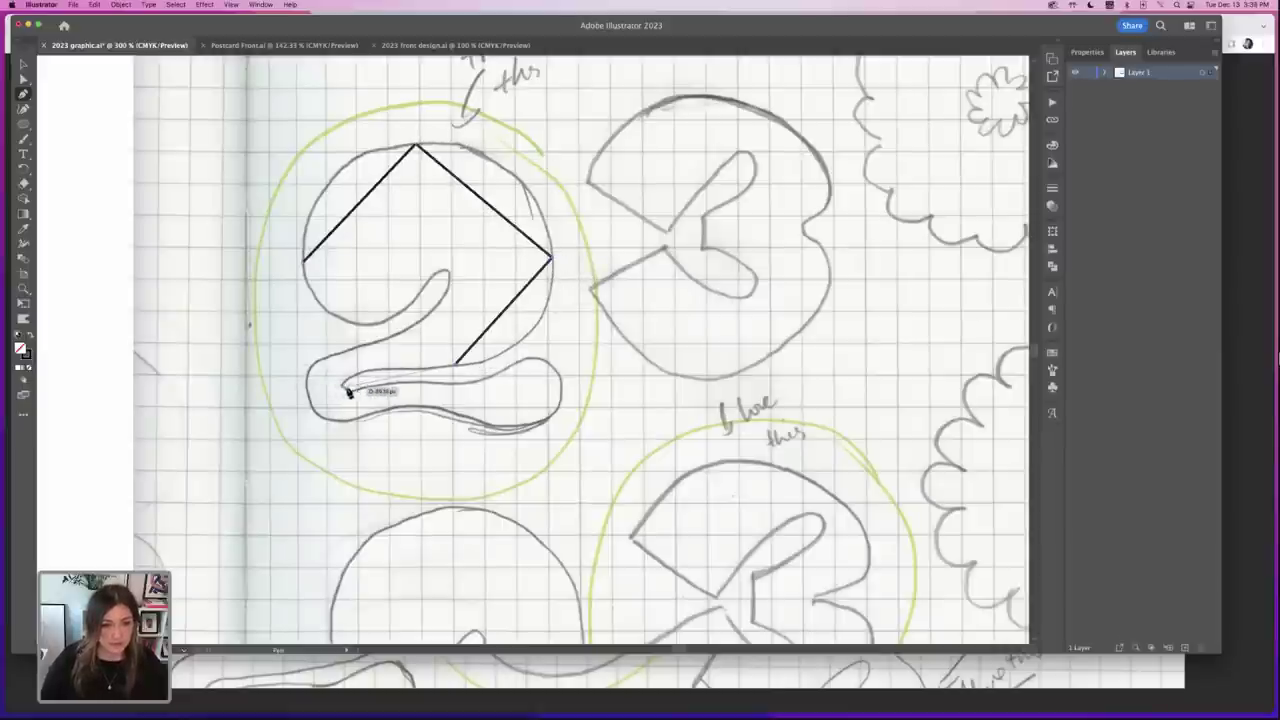
pyautogui.click(345, 387)
# - Continue the 2's straight-segment outline around its base and inner hook, closing the path at the starting point
pyautogui.click(470, 384)
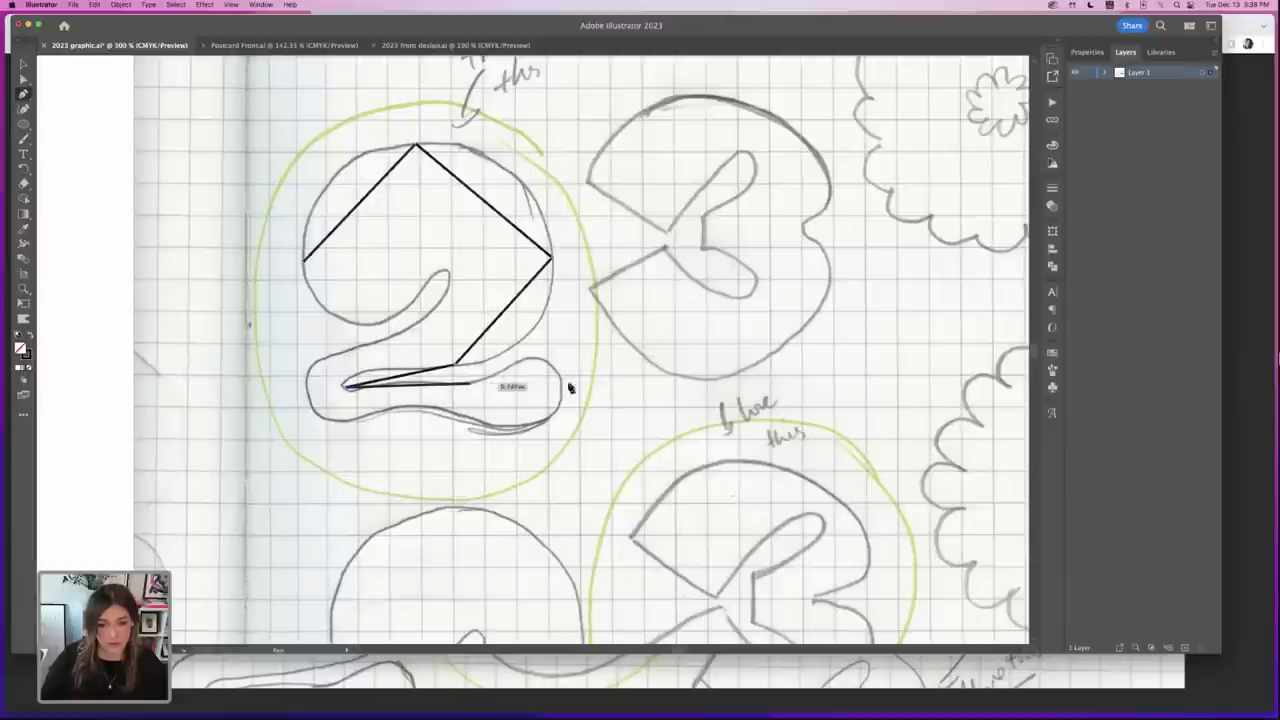
pyautogui.click(551, 366)
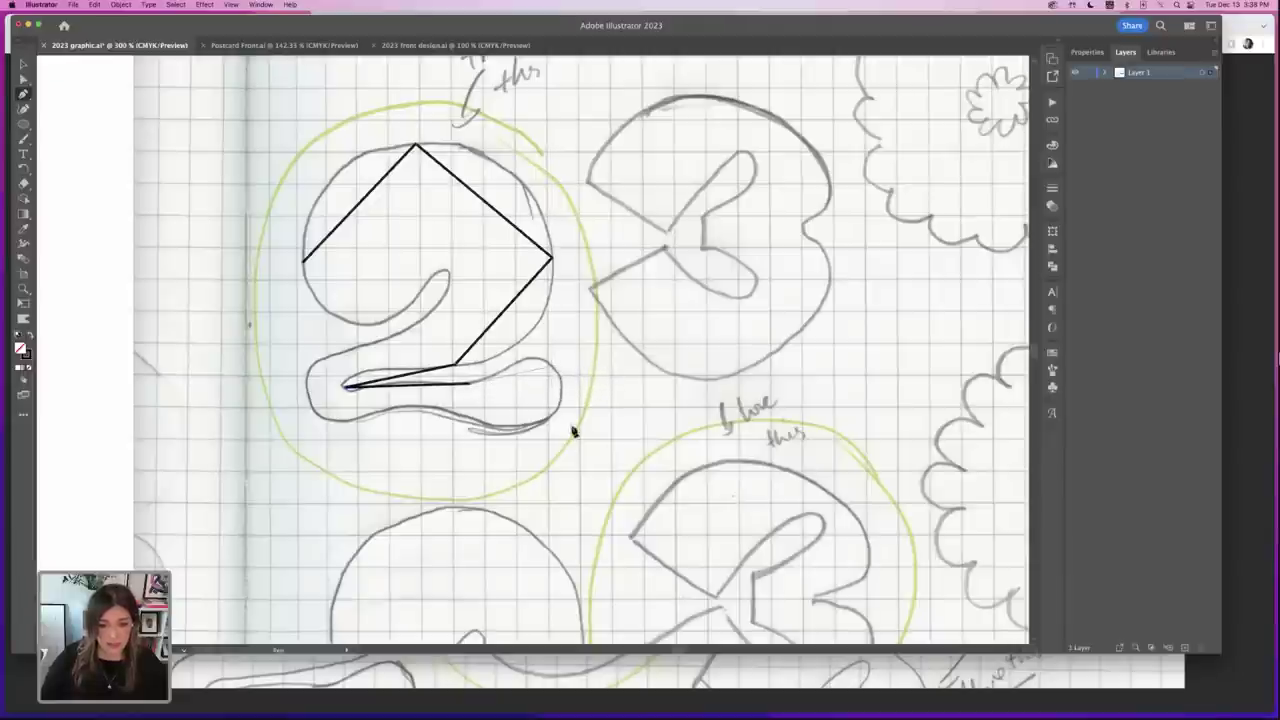
pyautogui.click(493, 425)
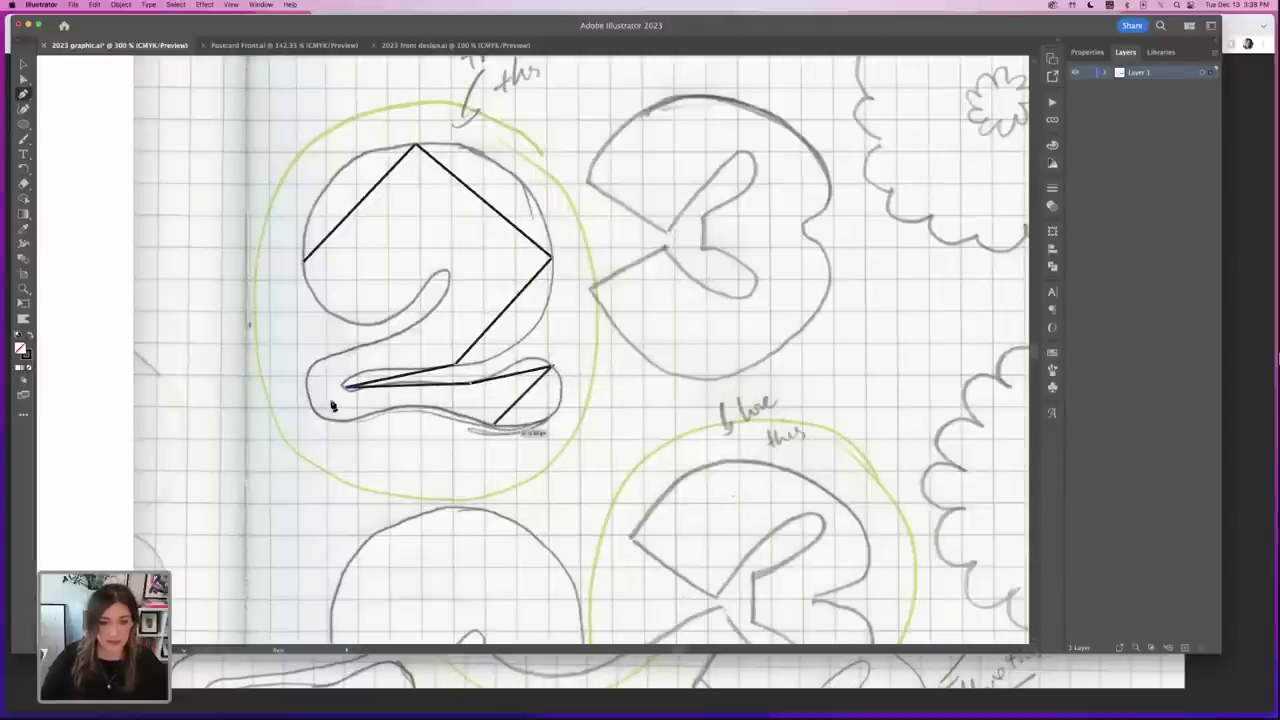
pyautogui.click(357, 418)
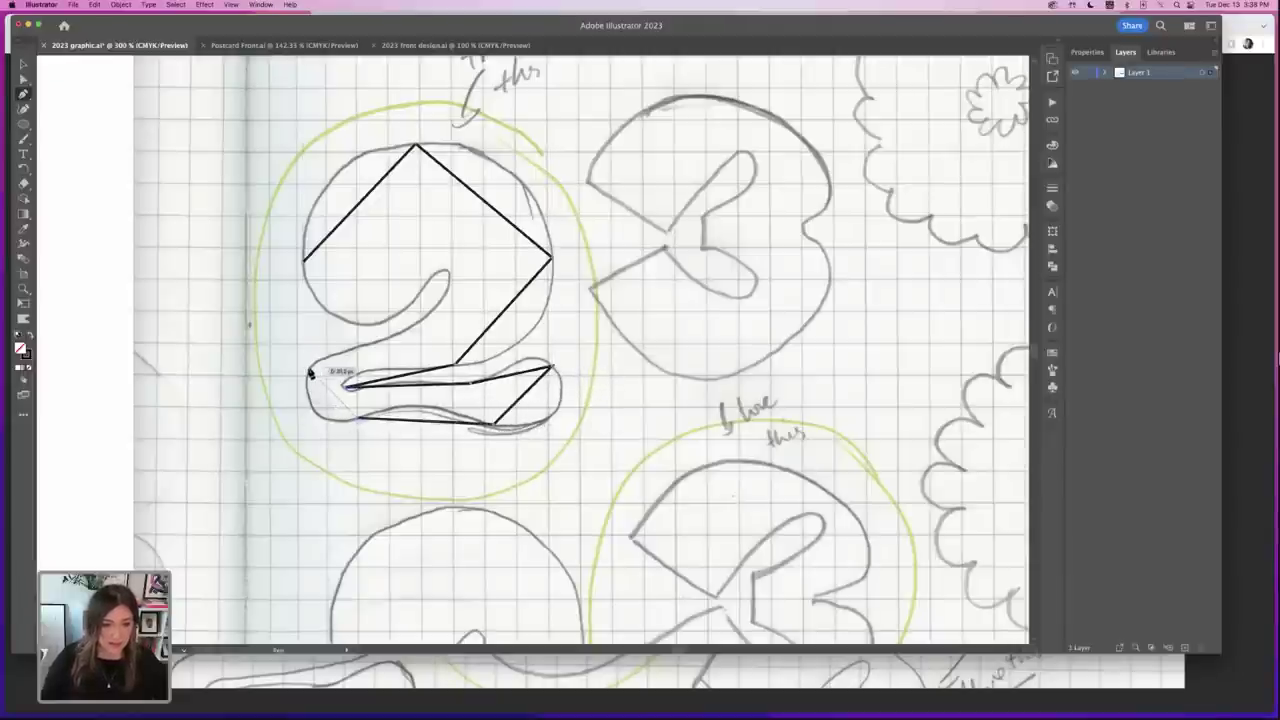
pyautogui.click(309, 370)
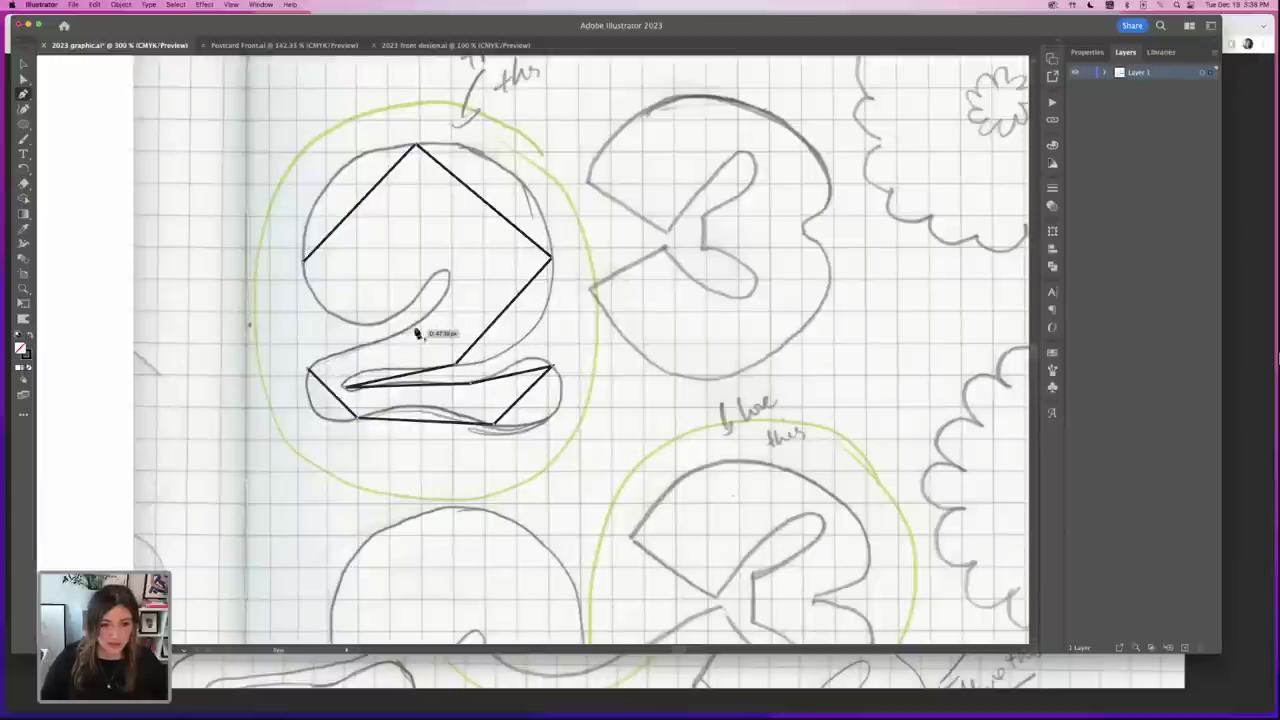
pyautogui.click(448, 272)
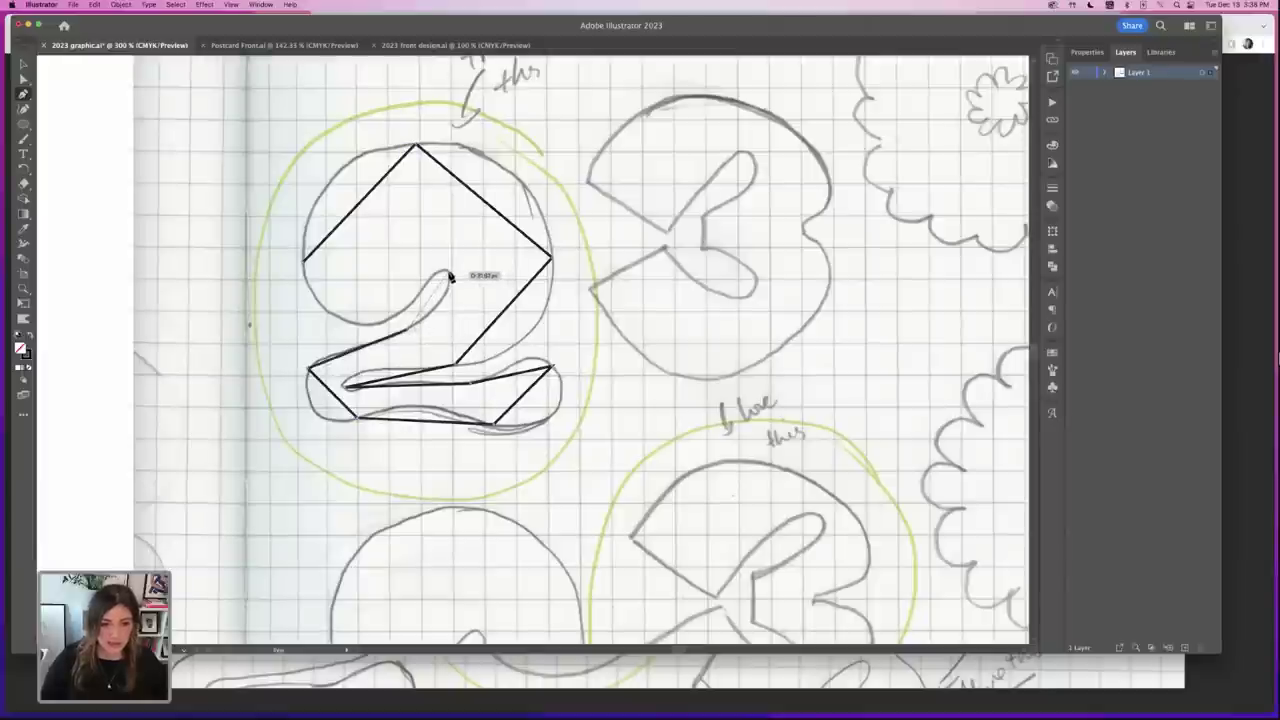
pyautogui.click(384, 324)
pyautogui.click(305, 265)
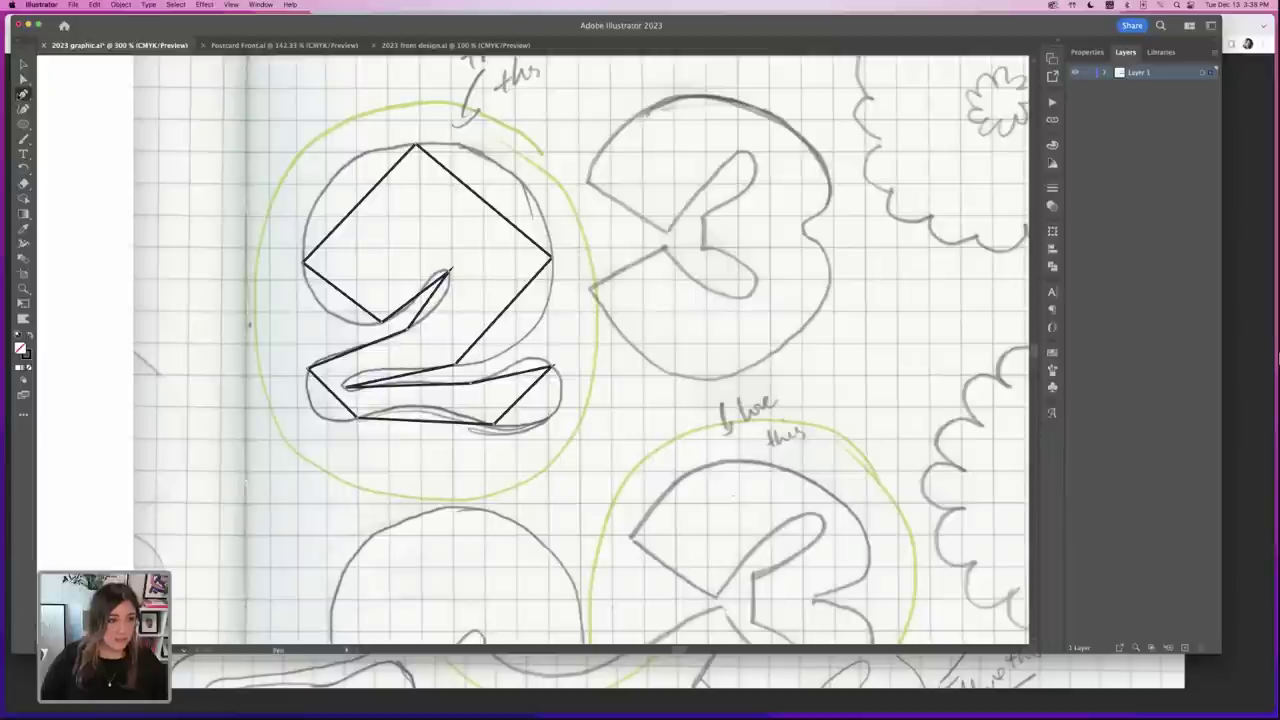
# - Curve the 2's upper arch, outer side and lower bowl segments with the Anchor Point tool to follow the sketch
pyautogui.moveTo(23, 93); pyautogui.dragTo(62, 110)
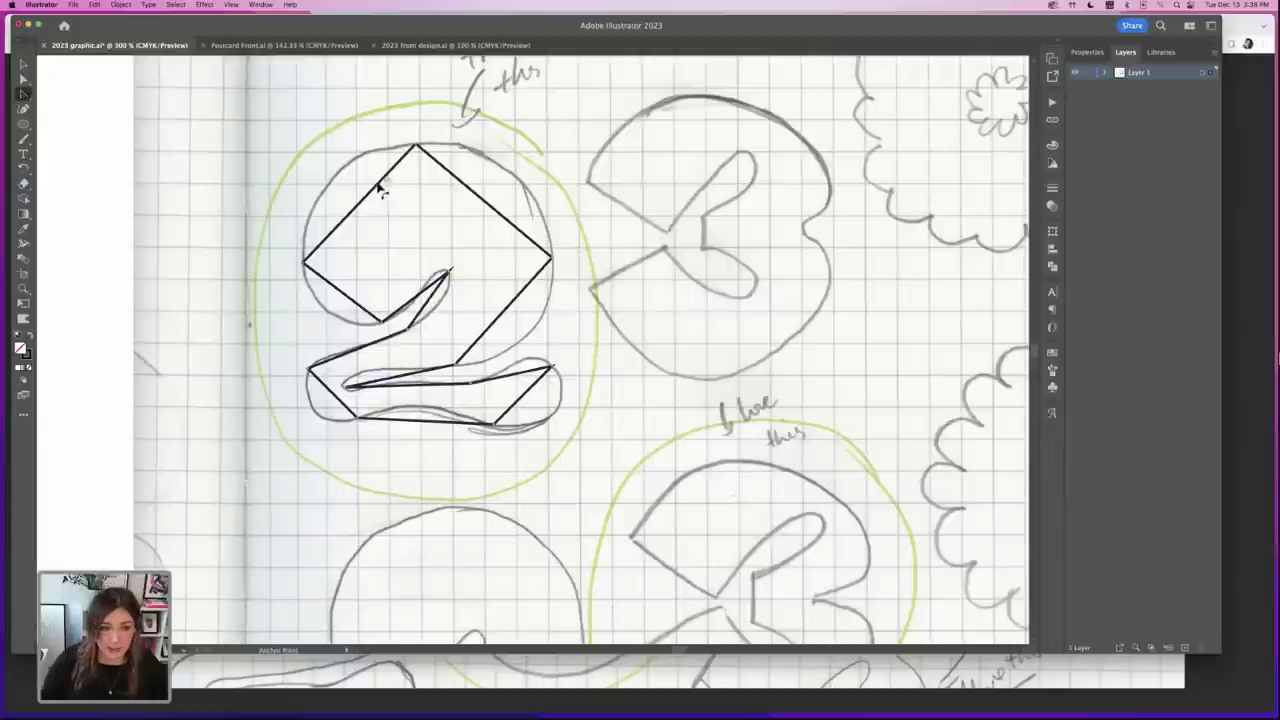
pyautogui.moveTo(380, 190); pyautogui.dragTo(346, 178)
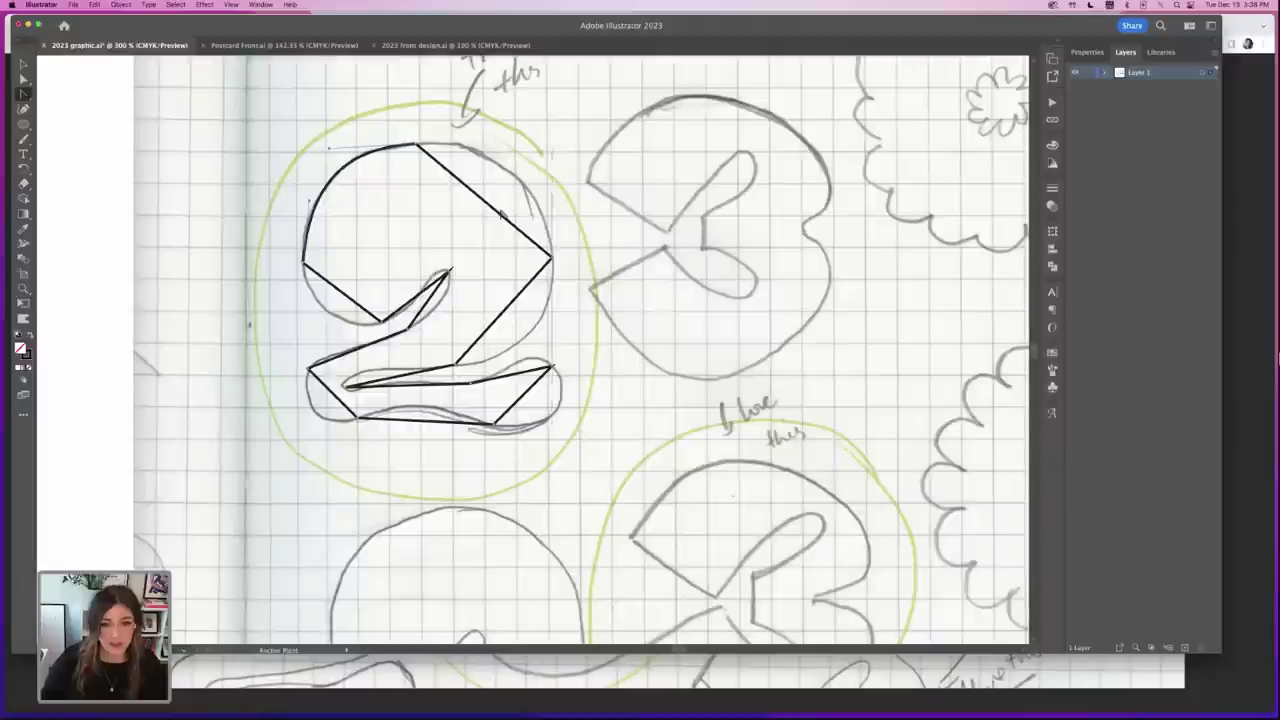
pyautogui.moveTo(497, 218); pyautogui.dragTo(514, 177)
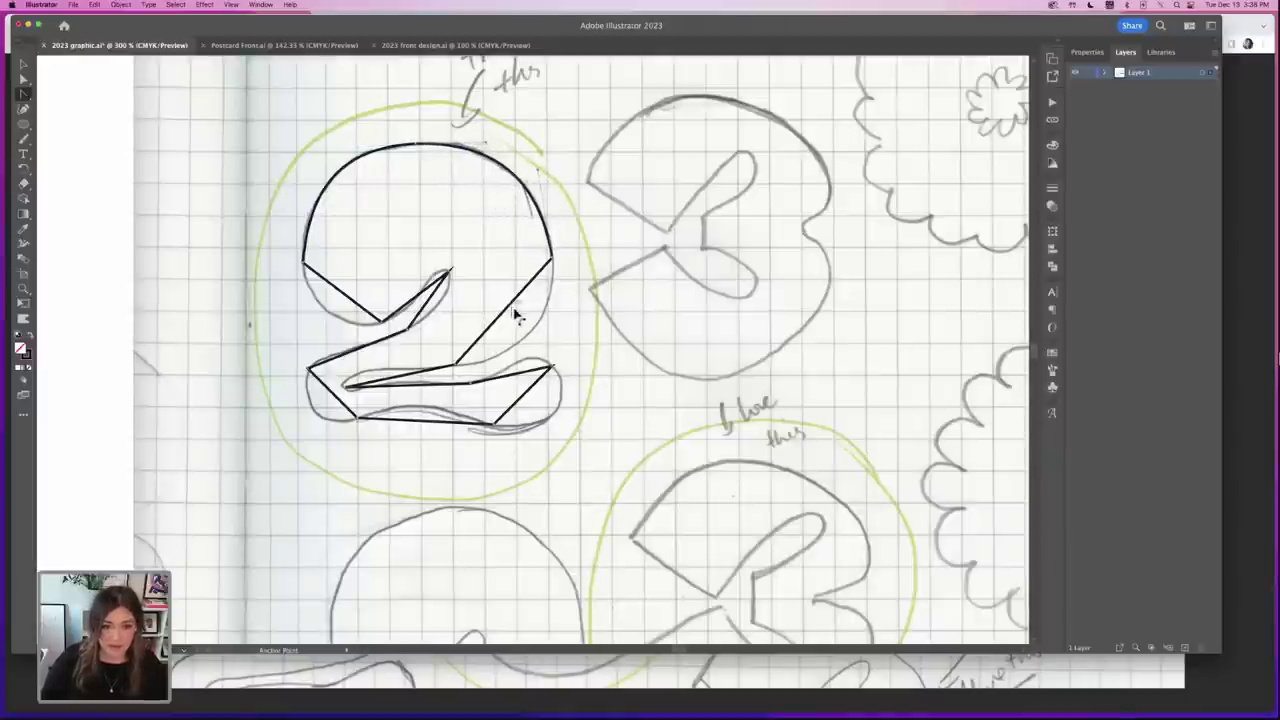
pyautogui.moveTo(517, 317); pyautogui.dragTo(532, 331)
pyautogui.moveTo(500, 275); pyautogui.dragTo(585, 204)
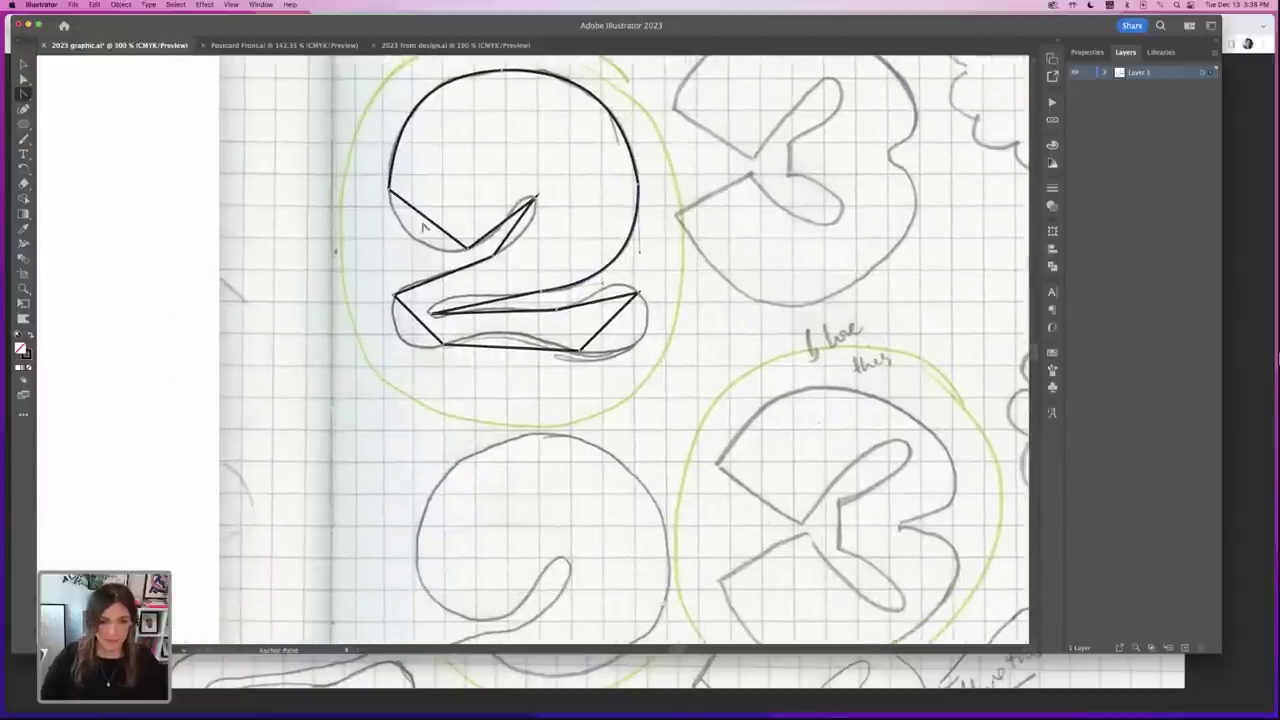
pyautogui.moveTo(429, 217); pyautogui.dragTo(415, 245)
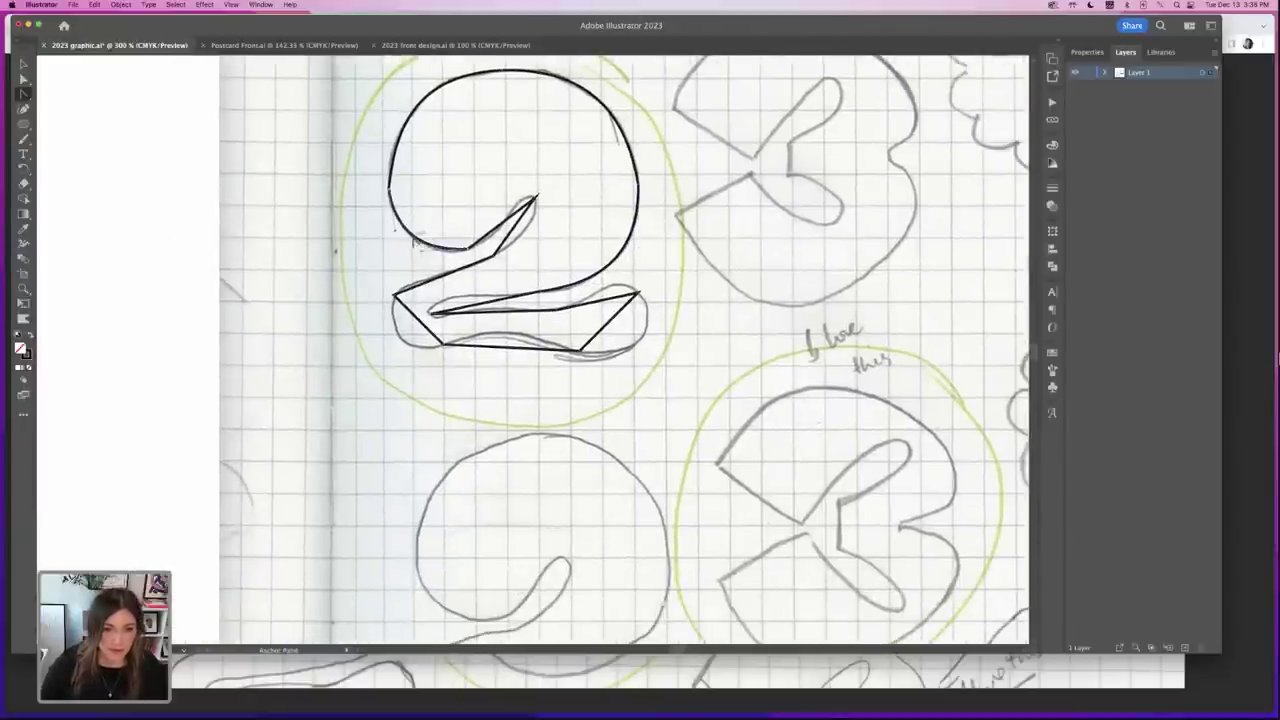
# - Curve the underside of the 2's inner hook and round its tip to match the sketch
pyautogui.press('super+equal')
pyautogui.press('super+equal')
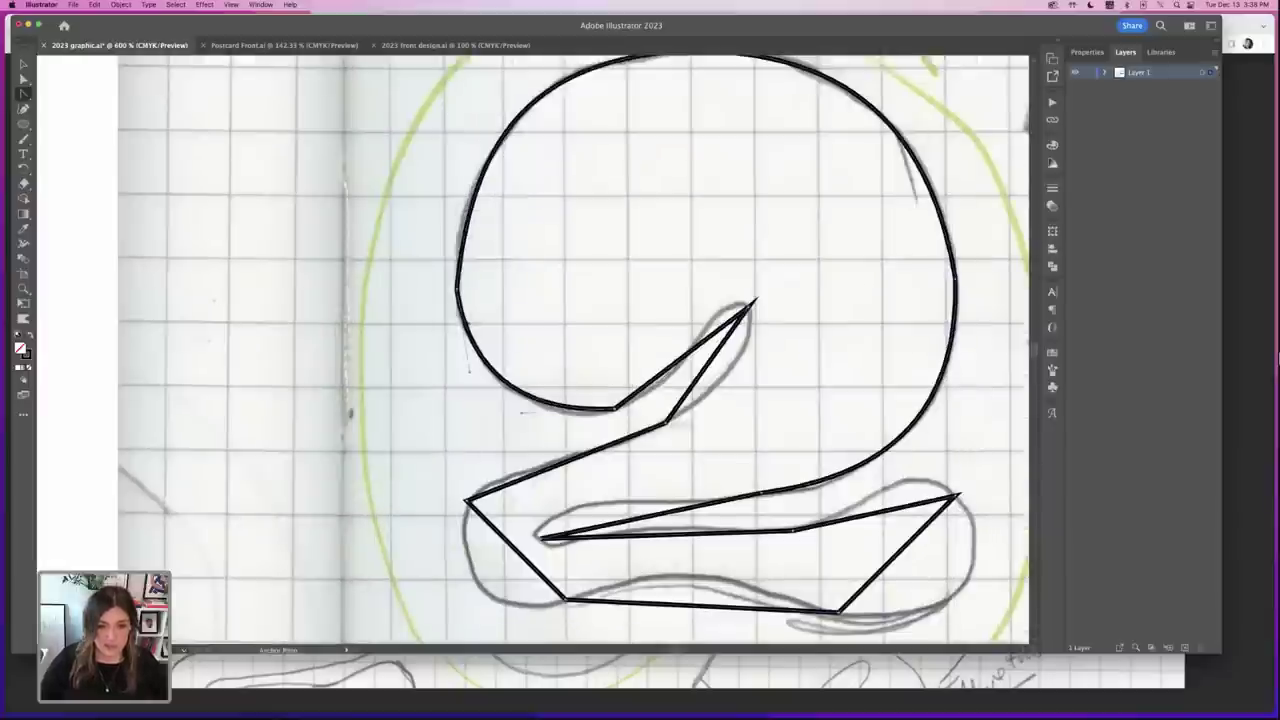
pyautogui.click(456, 289)
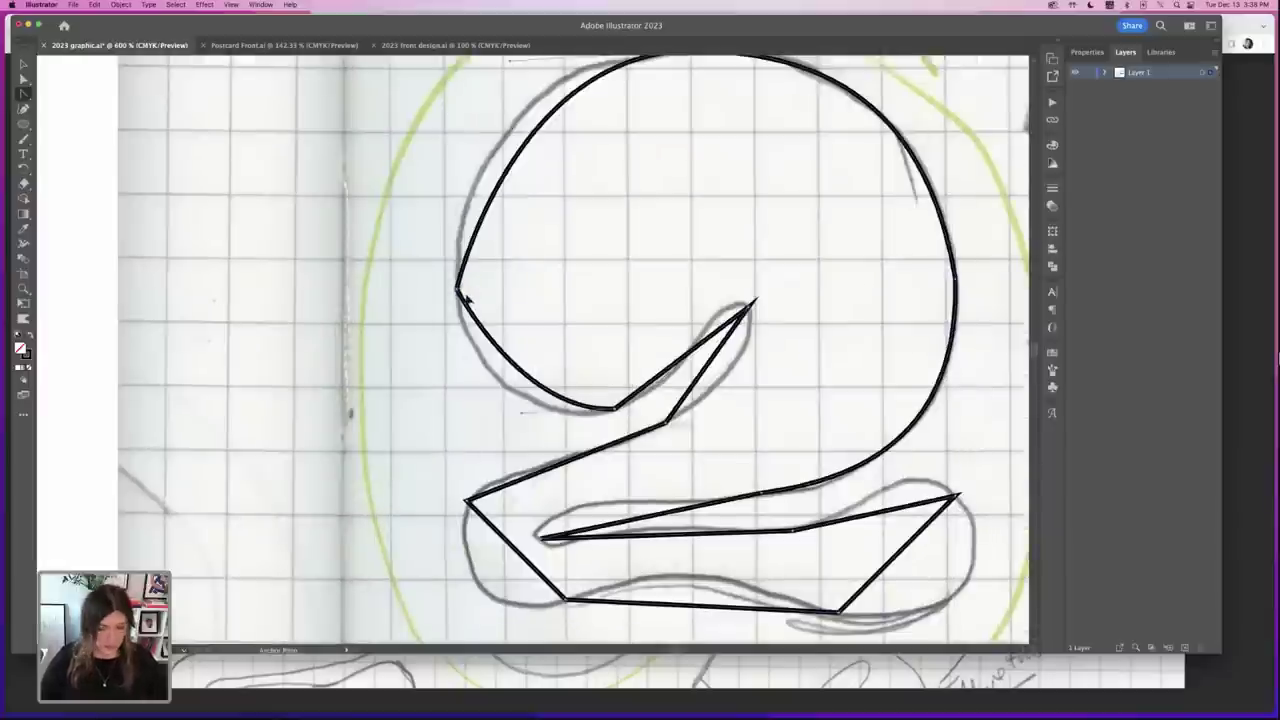
pyautogui.press('super+z')
pyautogui.moveTo(655, 318); pyautogui.dragTo(427, 200)
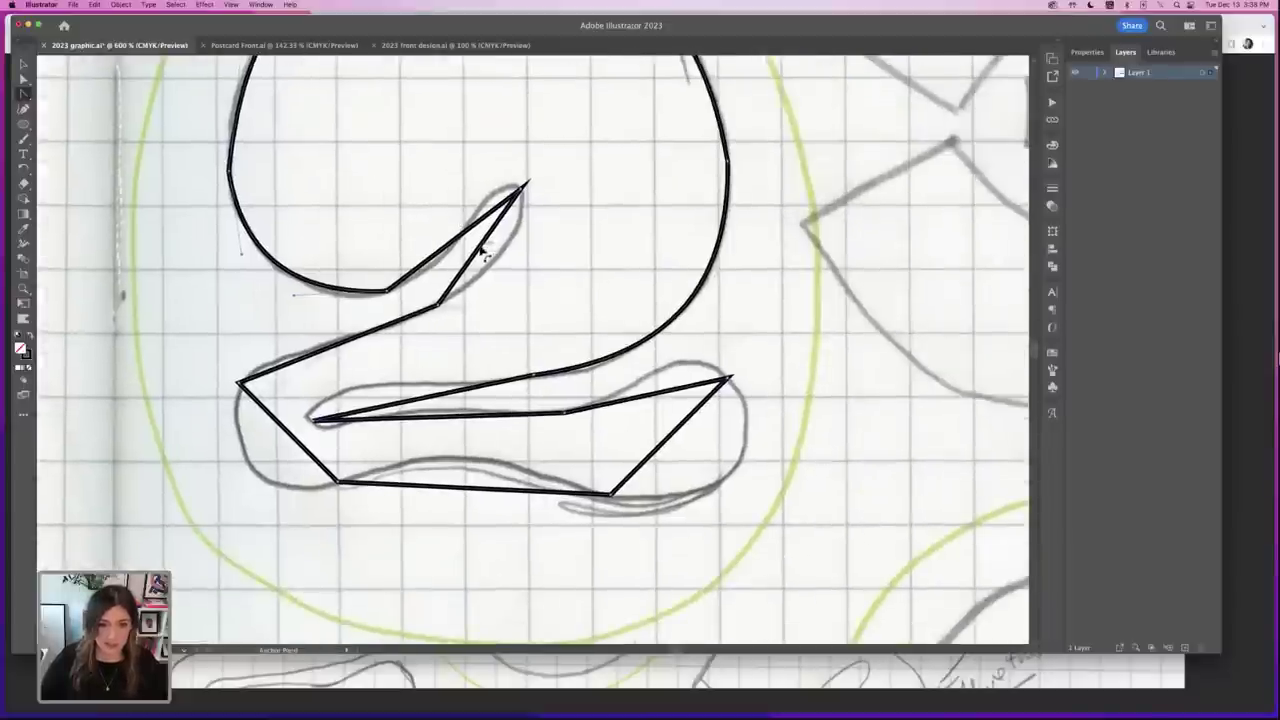
pyautogui.moveTo(491, 251); pyautogui.dragTo(517, 172)
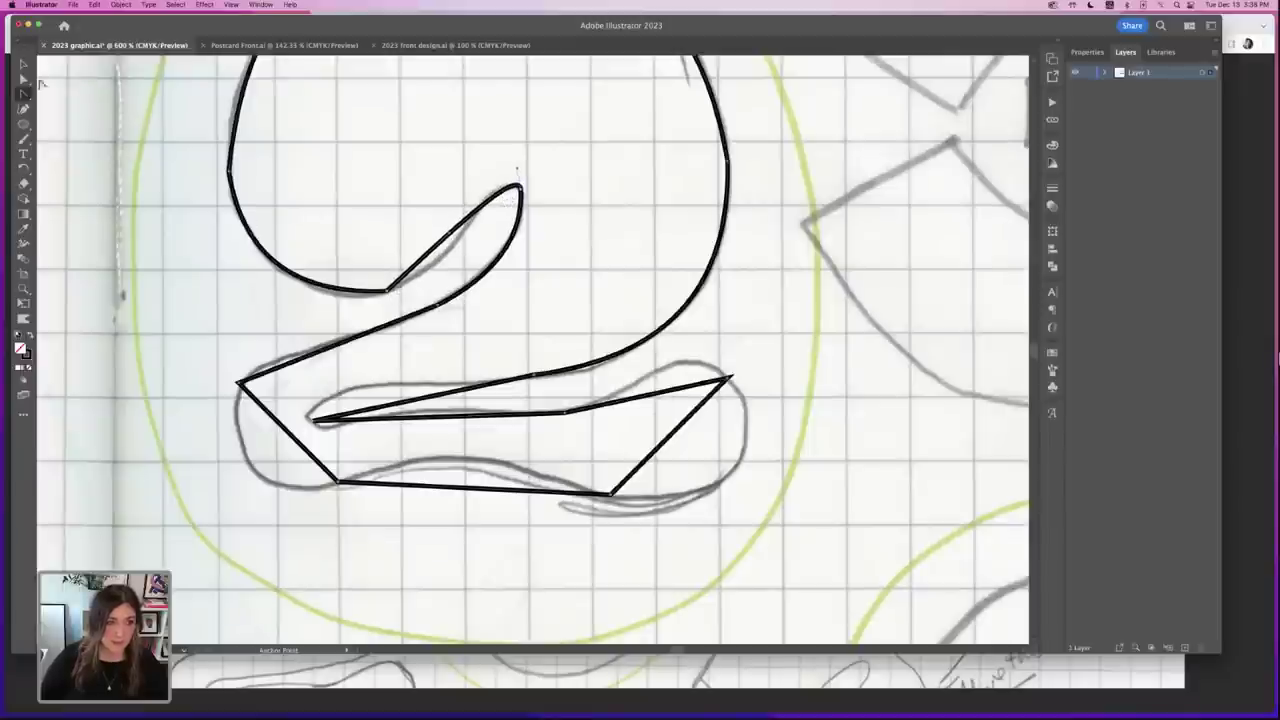
# - Round the corner between the 2's bowl and hook to about 15 px and fine-tune the hook's points with the Direct Selection tool
pyautogui.click(24, 79)
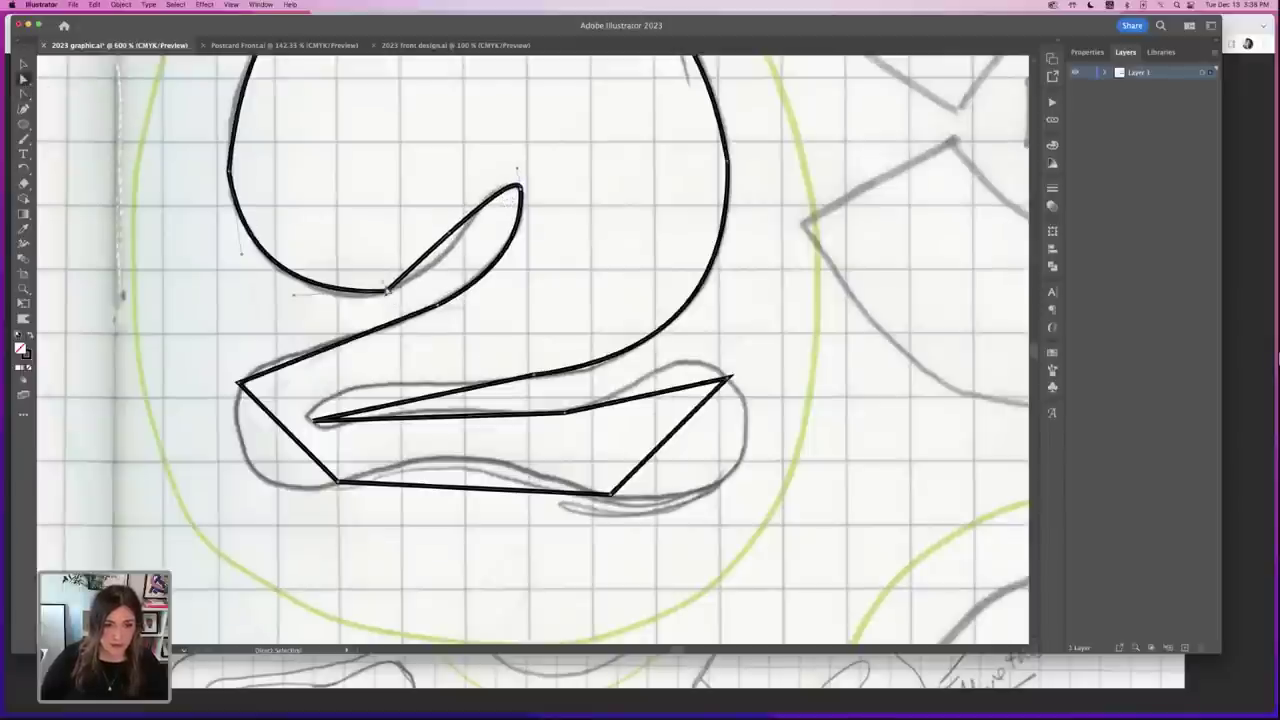
pyautogui.moveTo(374, 277)
pyautogui.mouseDown()
pyautogui.moveTo(322, 243)
pyautogui.moveTo(300, 257)
pyautogui.moveTo(331, 271)
pyautogui.mouseUp()
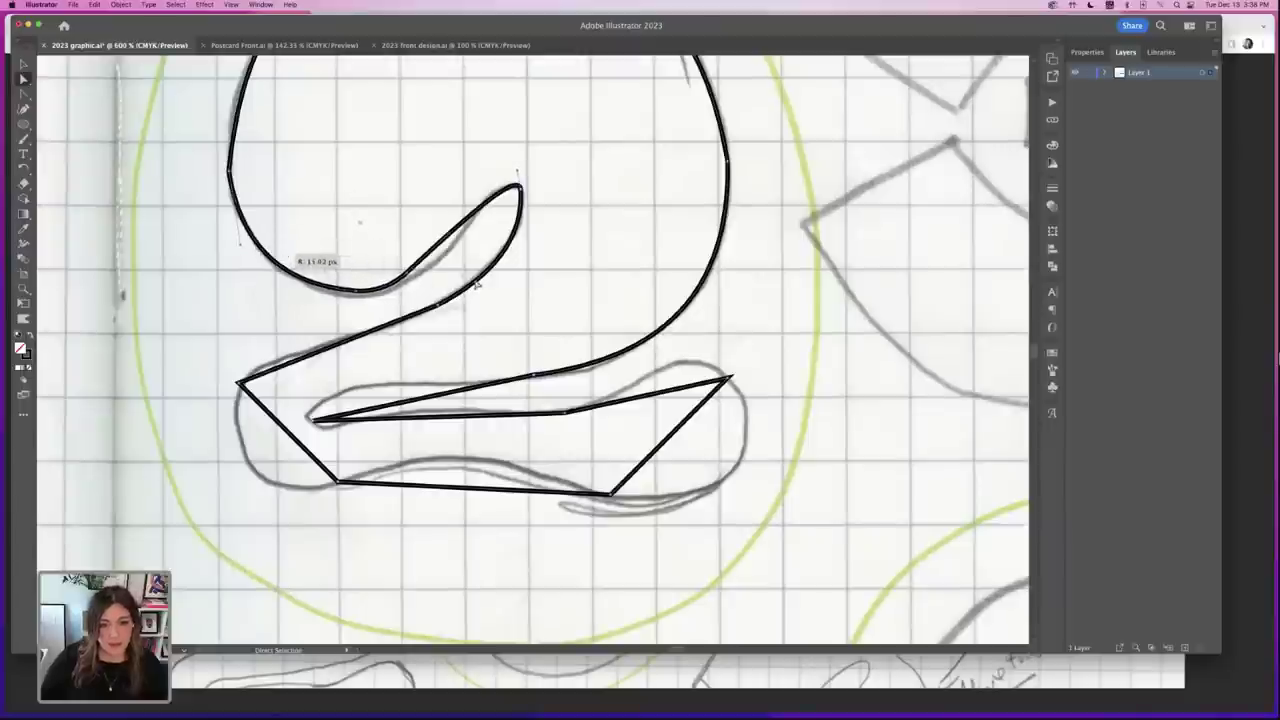
pyautogui.moveTo(408, 275); pyautogui.dragTo(414, 280)
pyautogui.moveTo(518, 172); pyautogui.dragTo(503, 174)
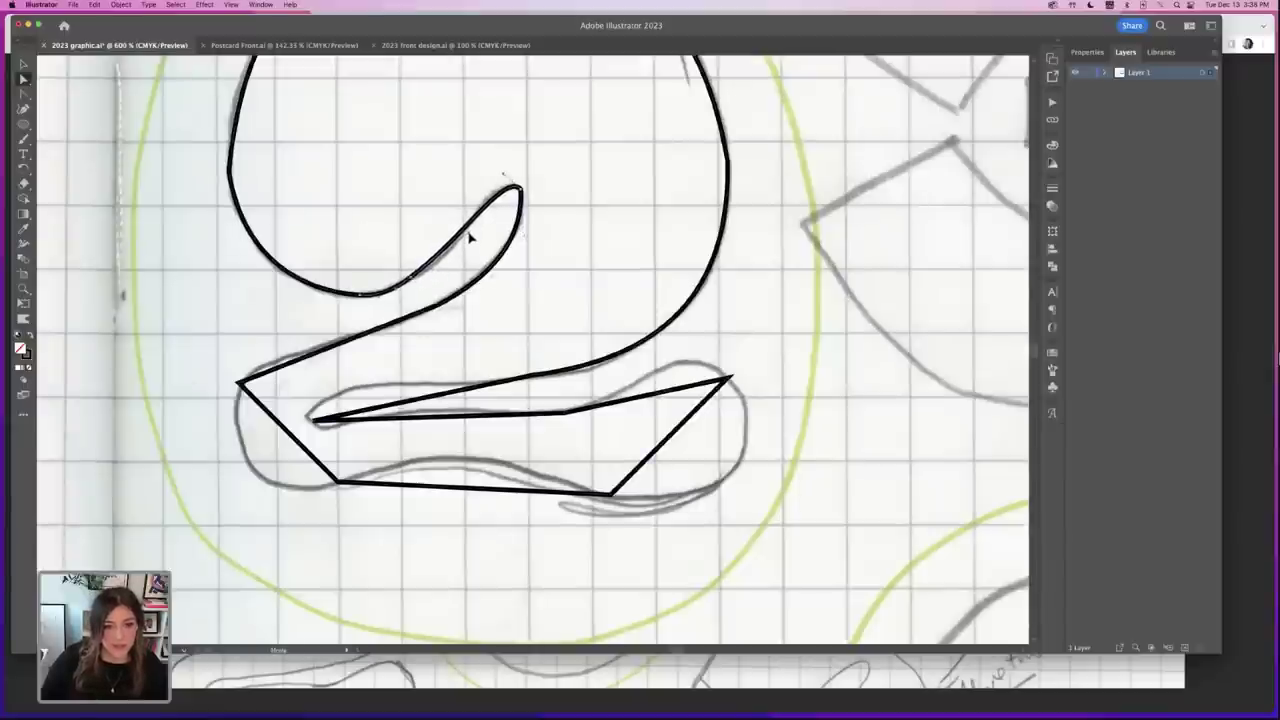
pyautogui.click(231, 174)
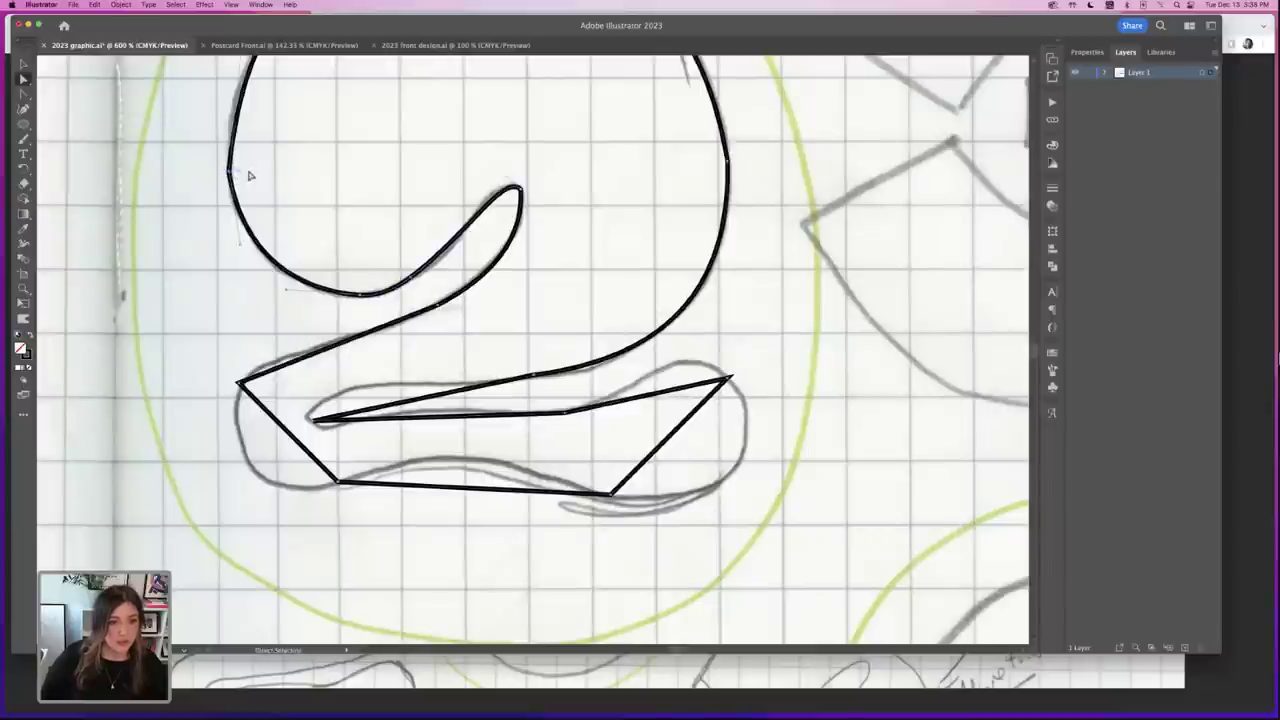
pyautogui.click(449, 160)
# - Curve the segments of the 2's base along both rounded ends and the wavy underside with the Anchor Point tool
pyautogui.scroll(-5, 415, 160)
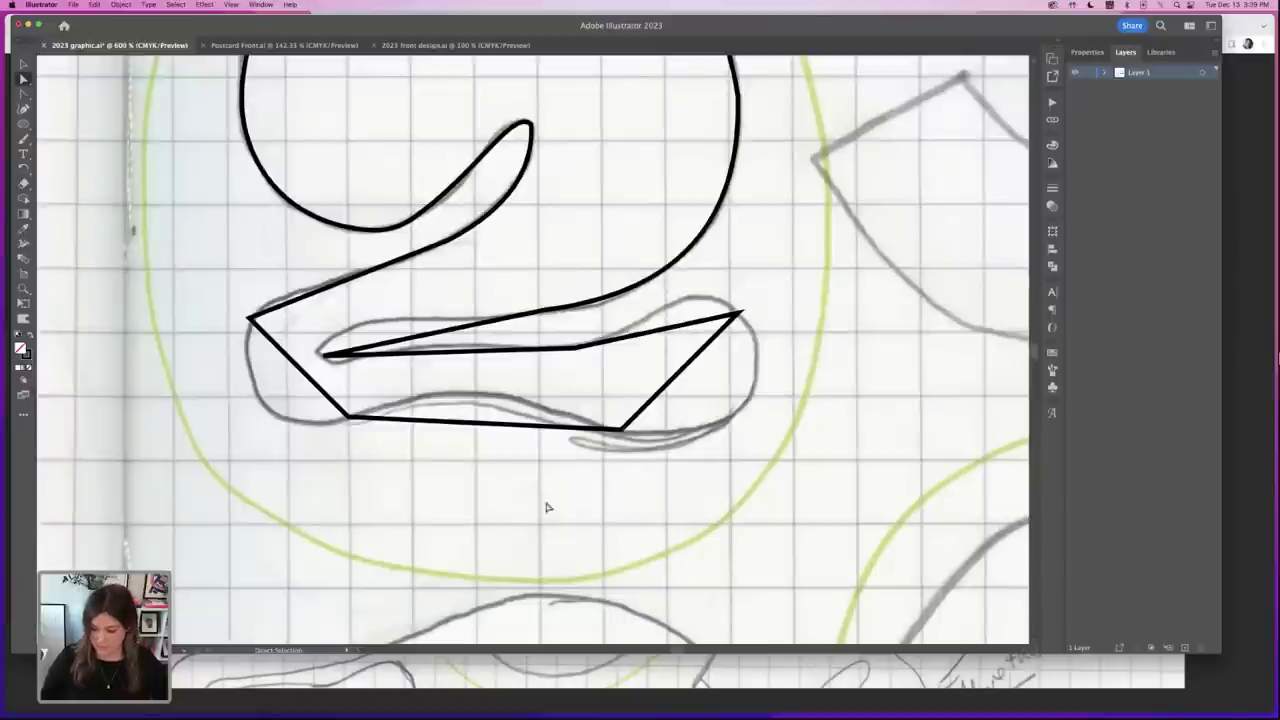
pyautogui.scroll(-3, 531, 500)
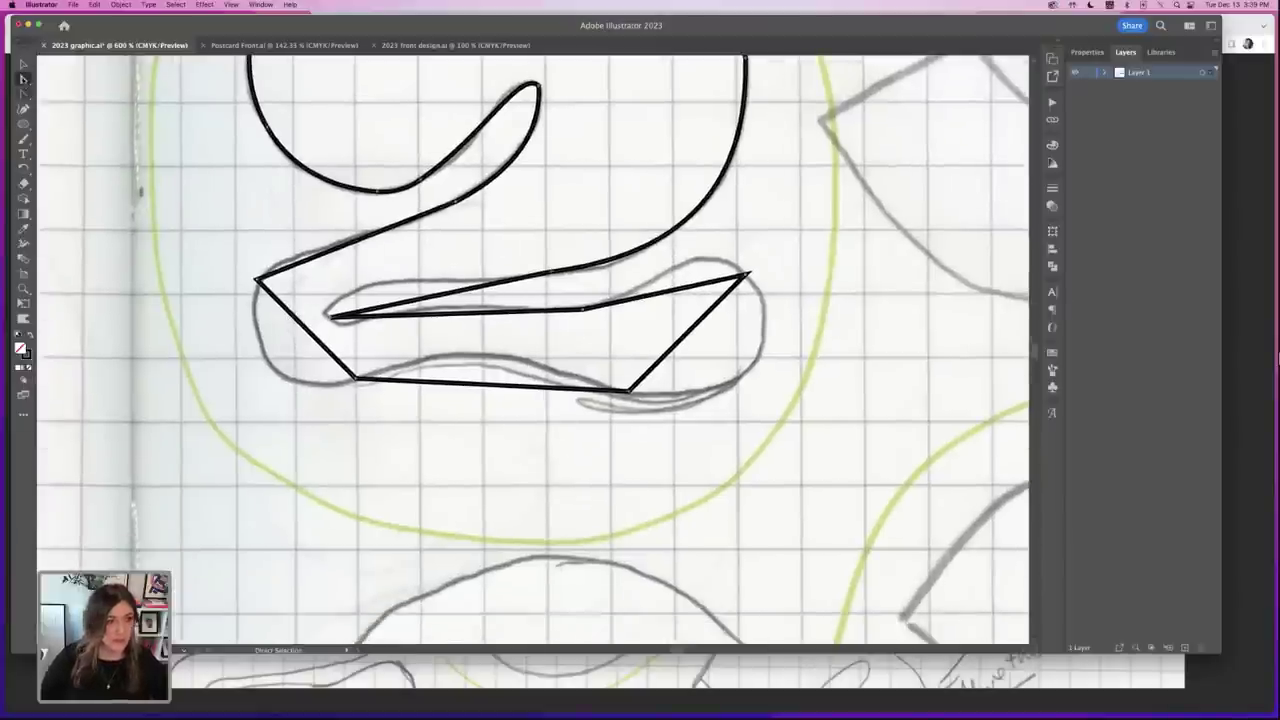
pyautogui.hotkey('shift', 'c')
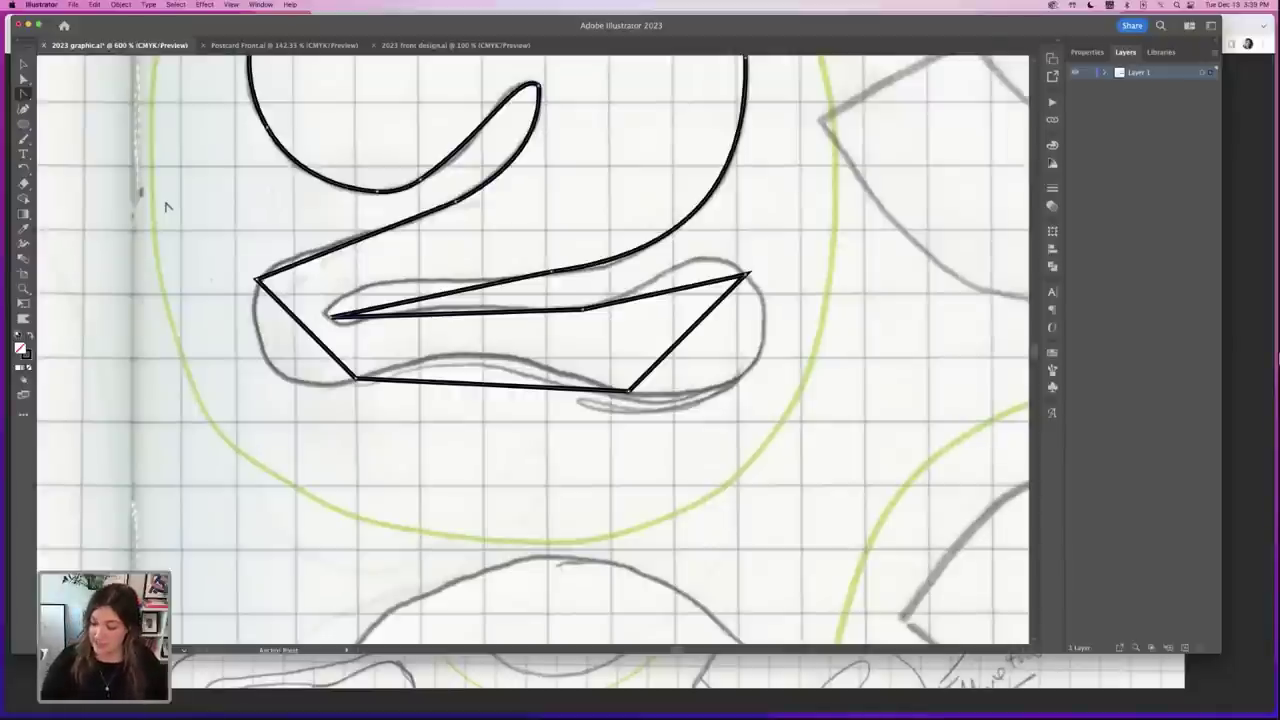
pyautogui.moveTo(314, 337); pyautogui.dragTo(279, 372)
pyautogui.moveTo(516, 393); pyautogui.dragTo(510, 366)
pyautogui.moveTo(677, 349); pyautogui.dragTo(745, 380)
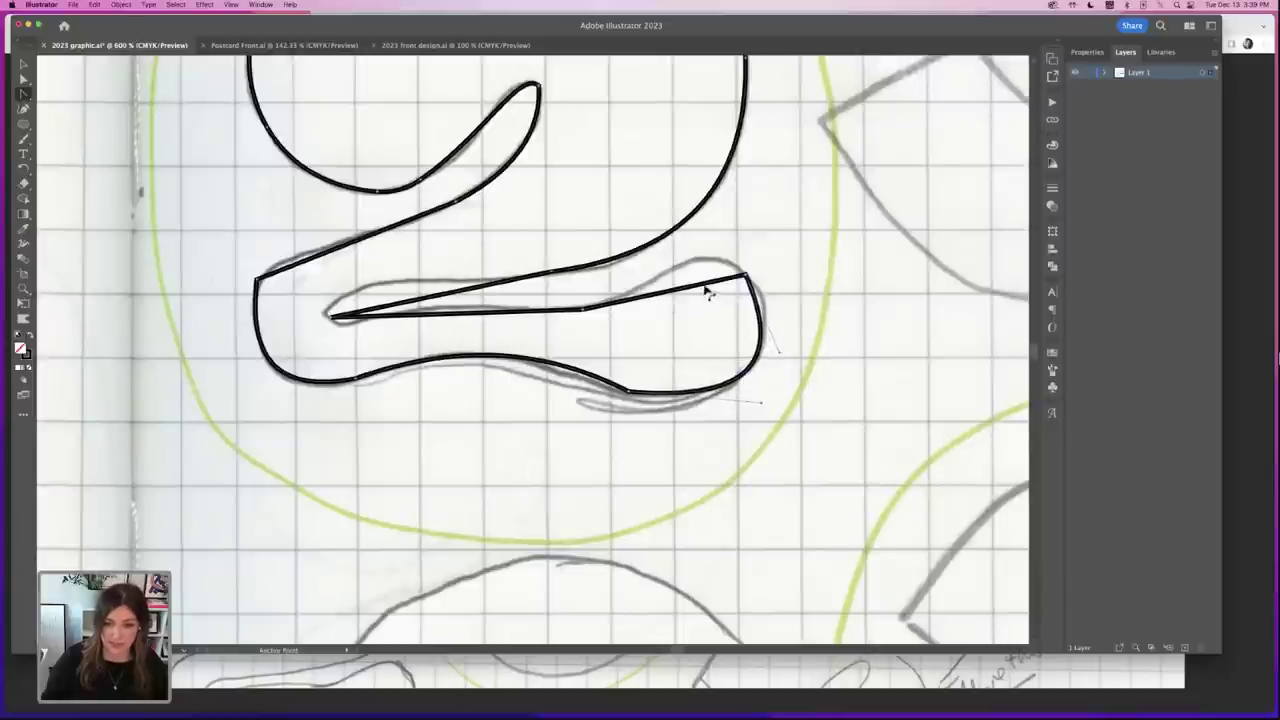
pyautogui.moveTo(705, 290); pyautogui.dragTo(787, 330)
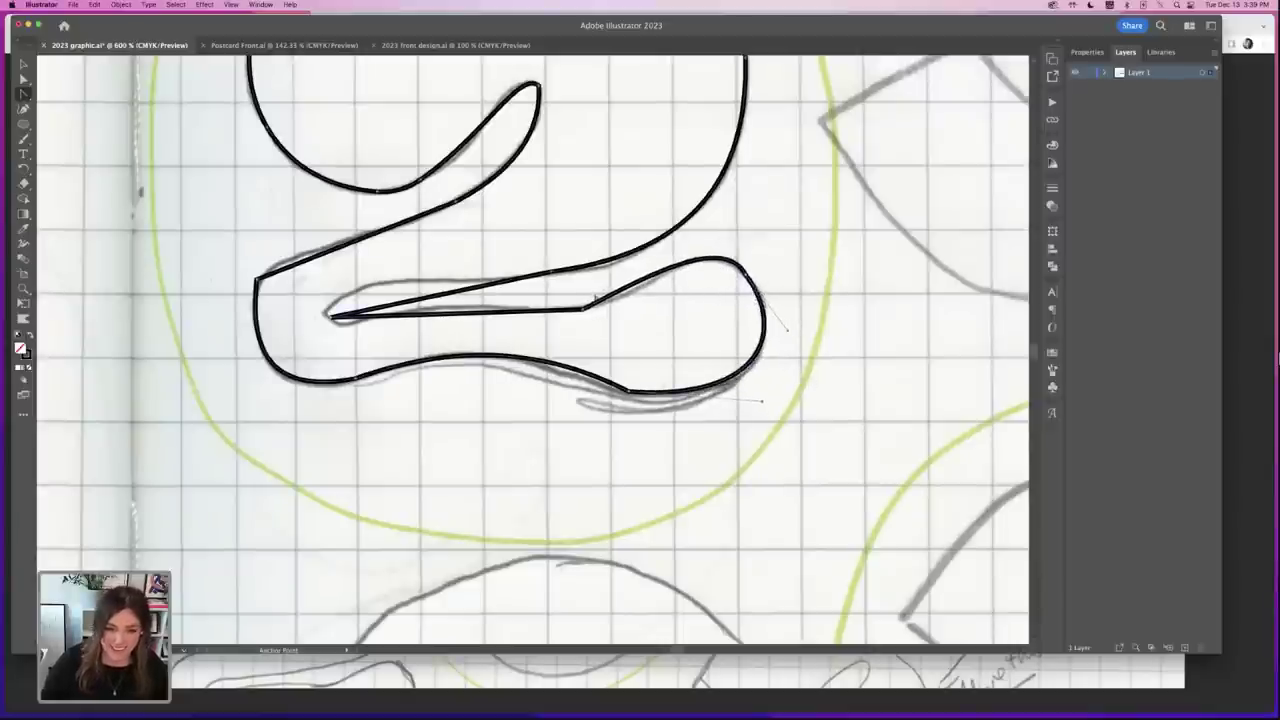
# - Curve the 2's narrow slit around its tip and reshape the outer curve where it flows into the slit's upper edge
pyautogui.moveTo(485, 315)
pyautogui.mouseDown()
pyautogui.moveTo(386, 286)
pyautogui.moveTo(343, 329)
pyautogui.moveTo(333, 320)
pyautogui.mouseUp()
pyautogui.click(553, 271)
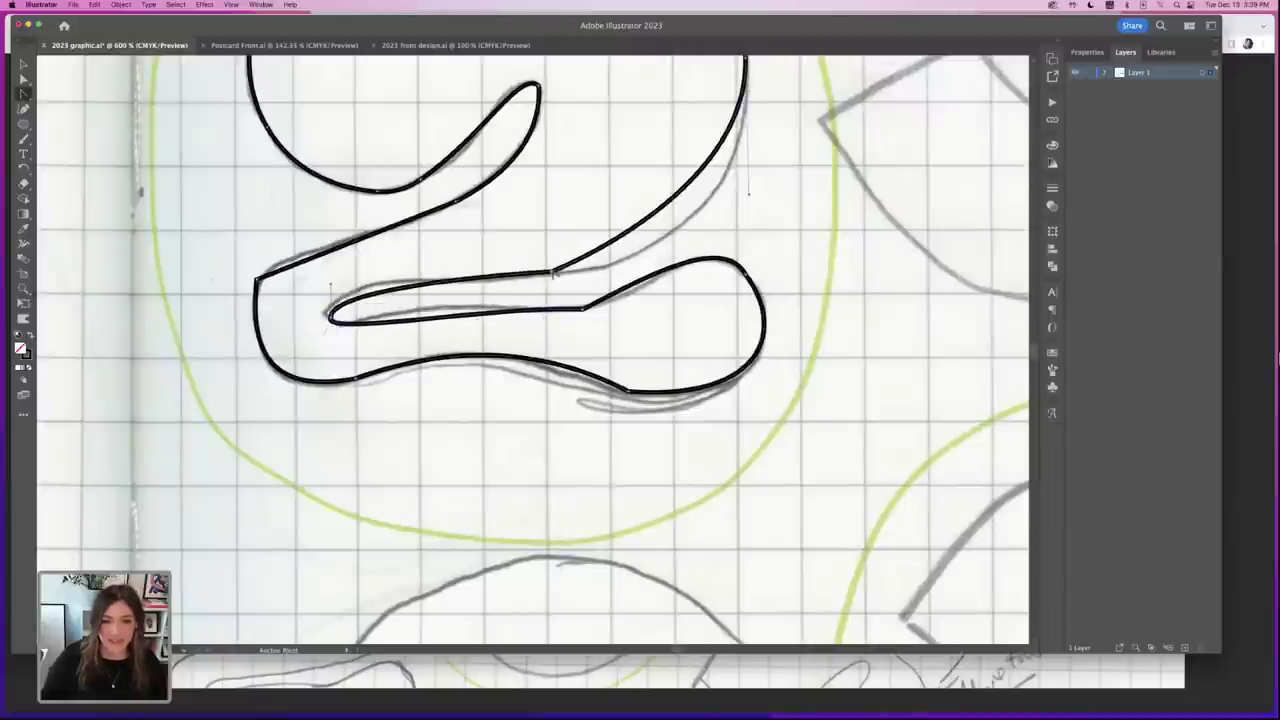
pyautogui.moveTo(556, 273)
pyautogui.mouseDown()
pyautogui.moveTo(577, 286)
pyautogui.moveTo(541, 276)
pyautogui.mouseUp()
pyautogui.moveTo(697, 193); pyautogui.dragTo(705, 205)
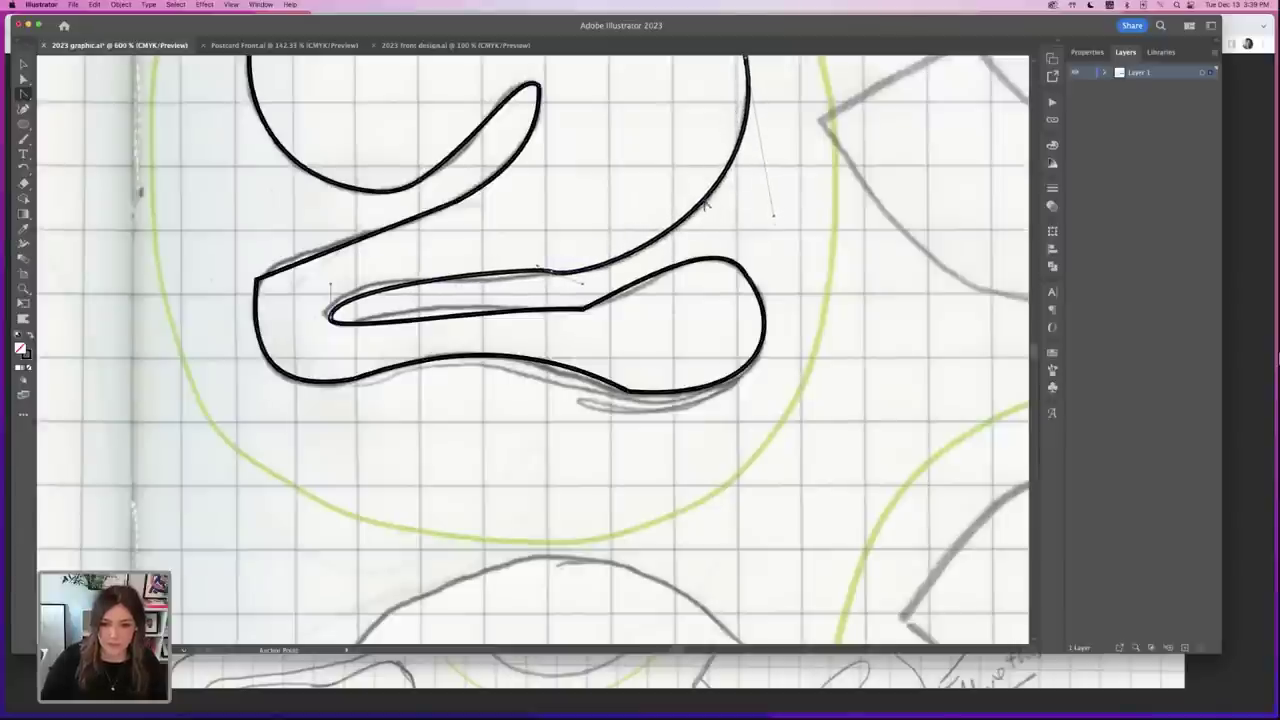
# - Curve the 2's neck segment to match the sketch where it meets the base's left corner, and round that corner with Direct Selection
pyautogui.scroll(3, 775, 218)
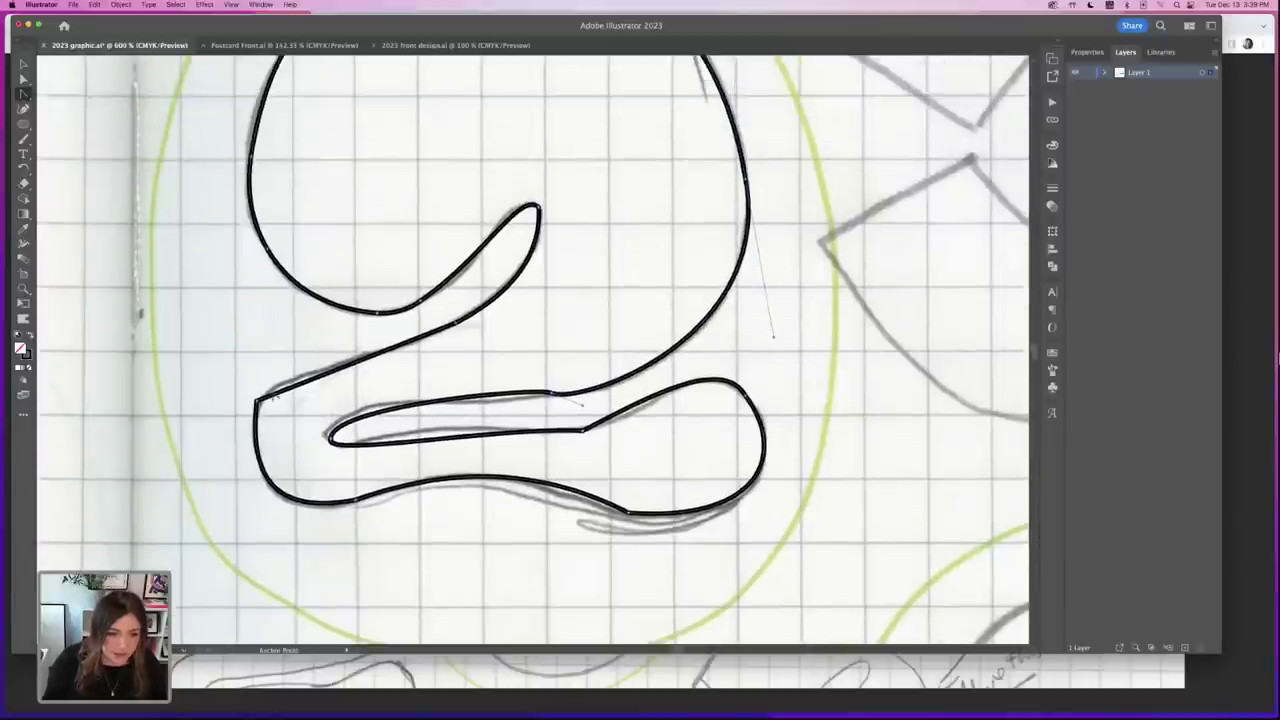
pyautogui.moveTo(292, 388); pyautogui.dragTo(300, 379)
pyautogui.click(24, 79)
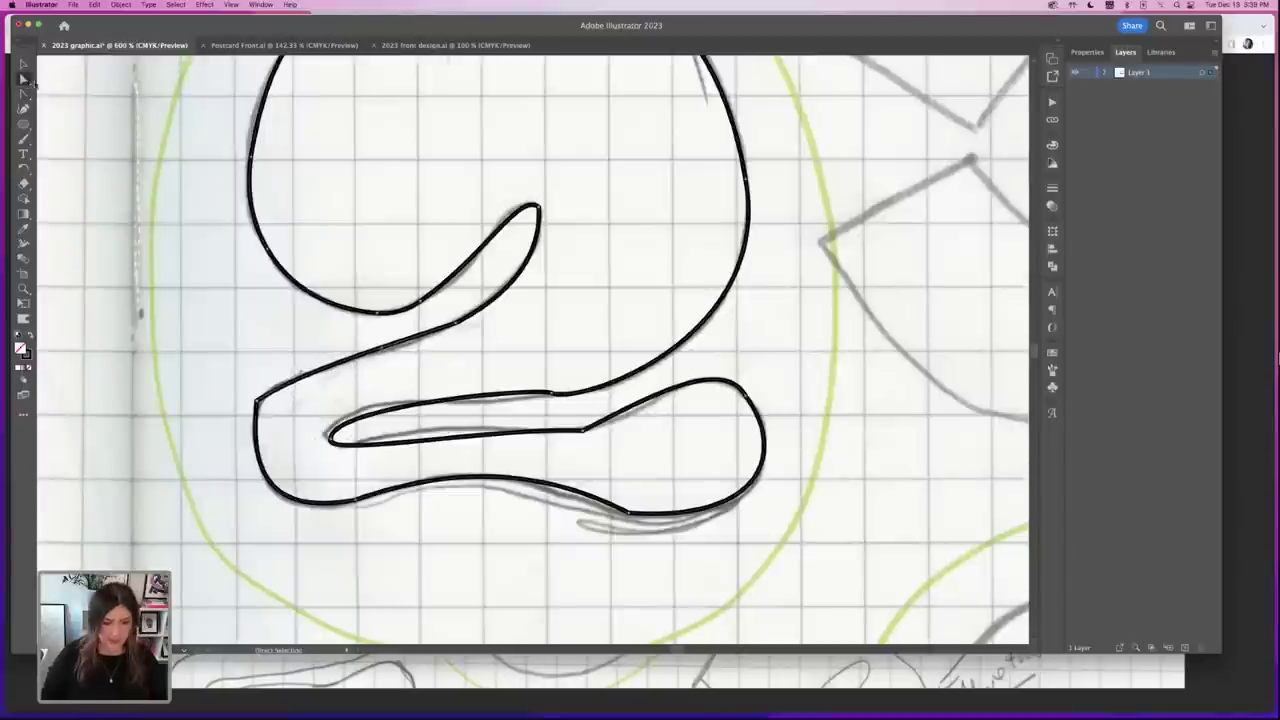
pyautogui.press('super+plus')
pyautogui.moveTo(405, 289); pyautogui.dragTo(282, 133)
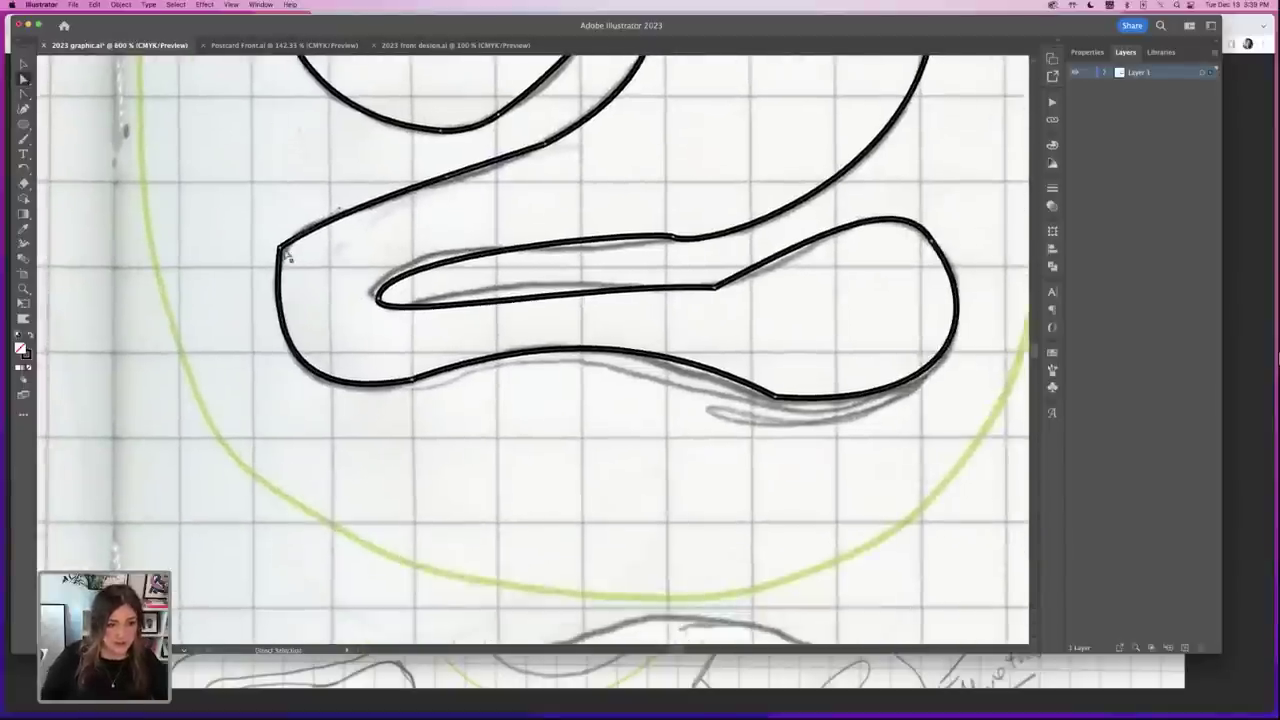
pyautogui.click(280, 248)
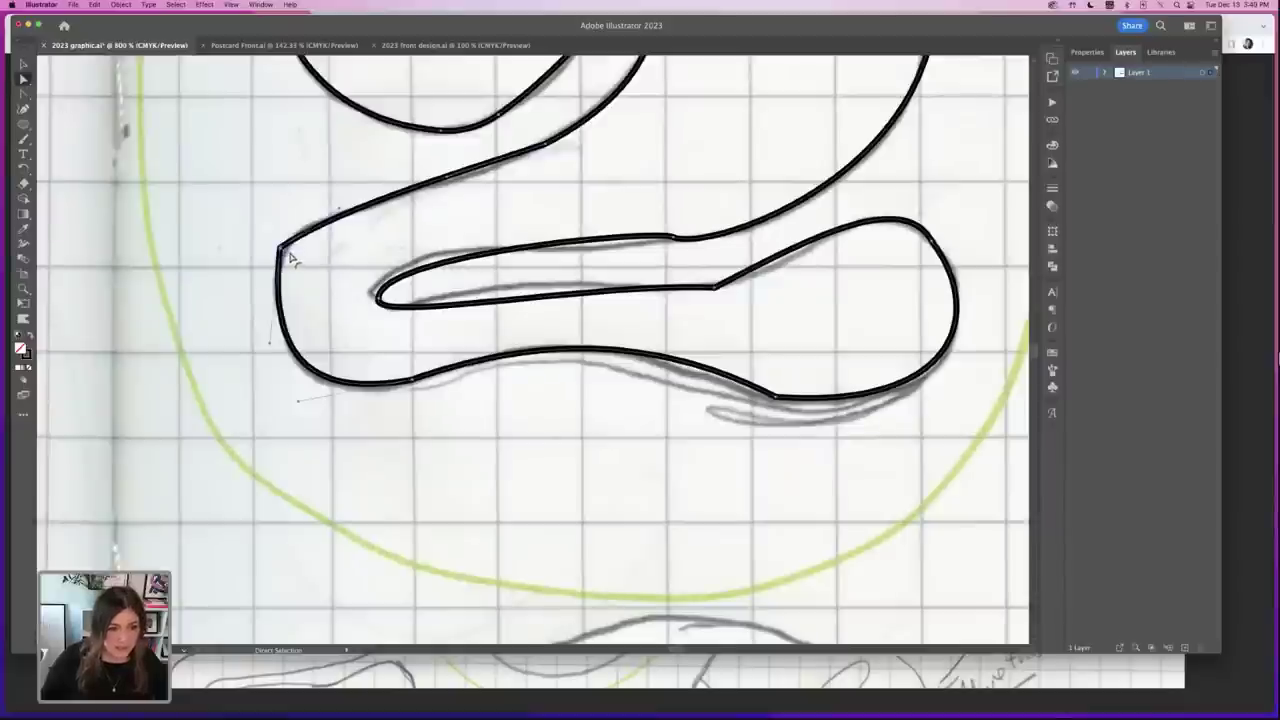
pyautogui.moveTo(290, 258); pyautogui.dragTo(339, 311)
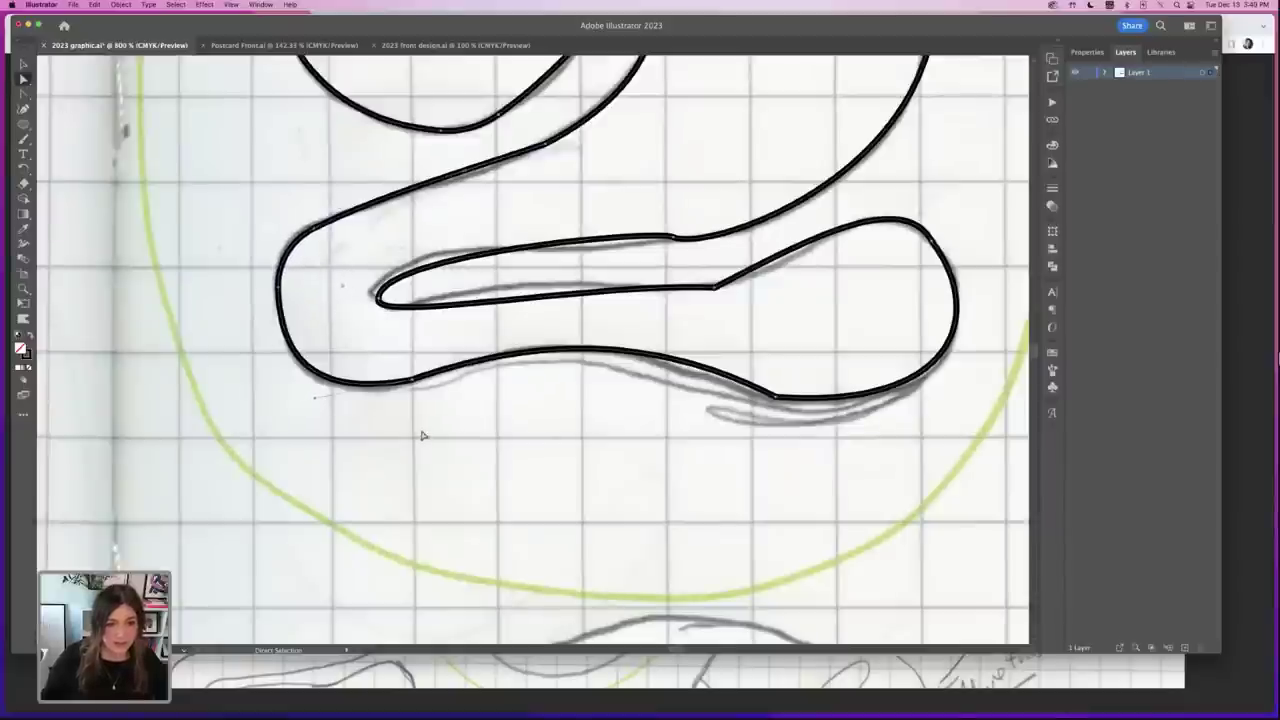
# - Adjust the upper edge of the 2's narrow slit and move its tip point and handle to follow the sketch
pyautogui.click(674, 239)
pyautogui.moveTo(655, 231); pyautogui.dragTo(648, 241)
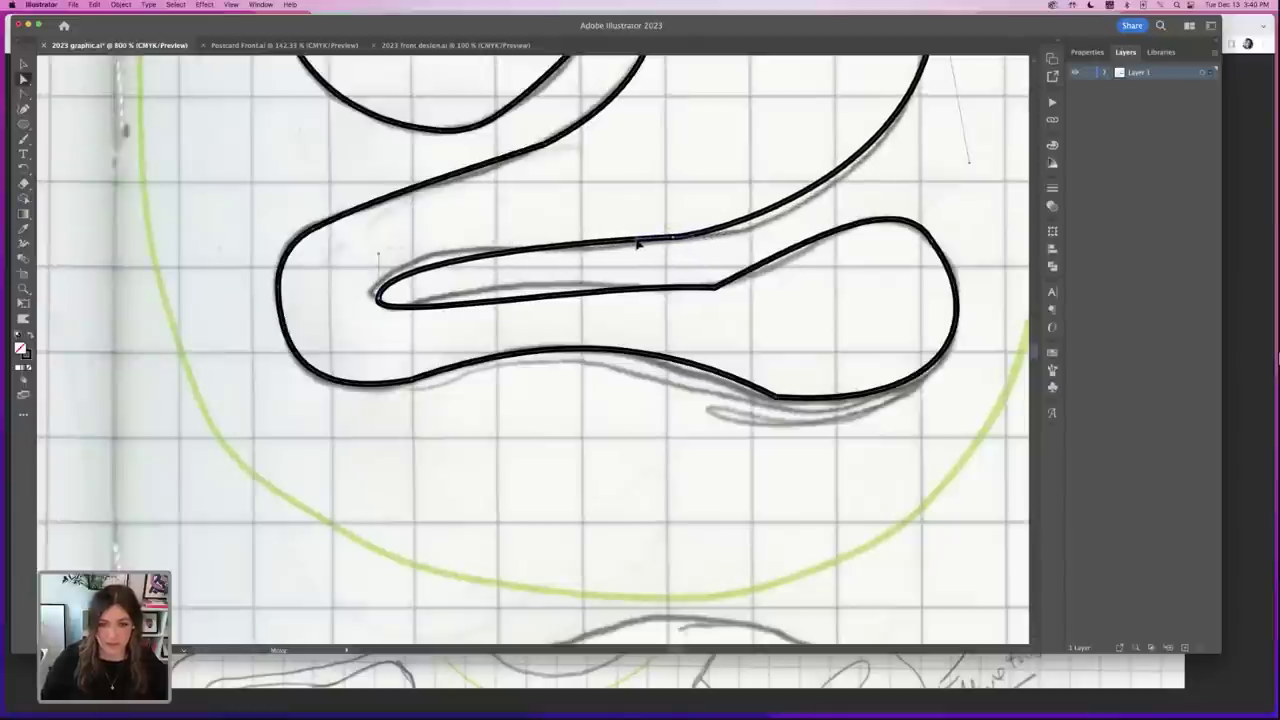
pyautogui.moveTo(377, 297); pyautogui.dragTo(378, 289)
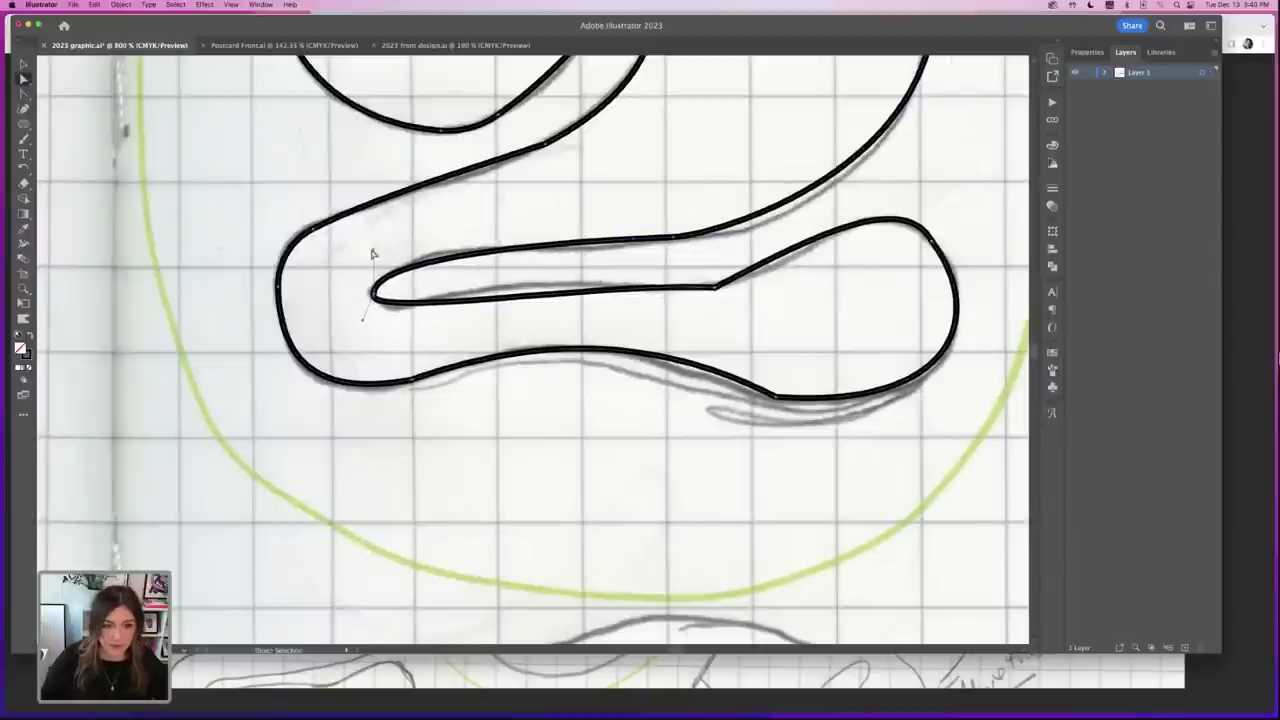
pyautogui.click(376, 263)
pyautogui.click(384, 281)
pyautogui.moveTo(374, 249); pyautogui.dragTo(375, 238)
# - Curve the slit's lower edge, round the corner where it meets the base's bulb, and adjust the slit tip's lower handle
pyautogui.click(715, 287)
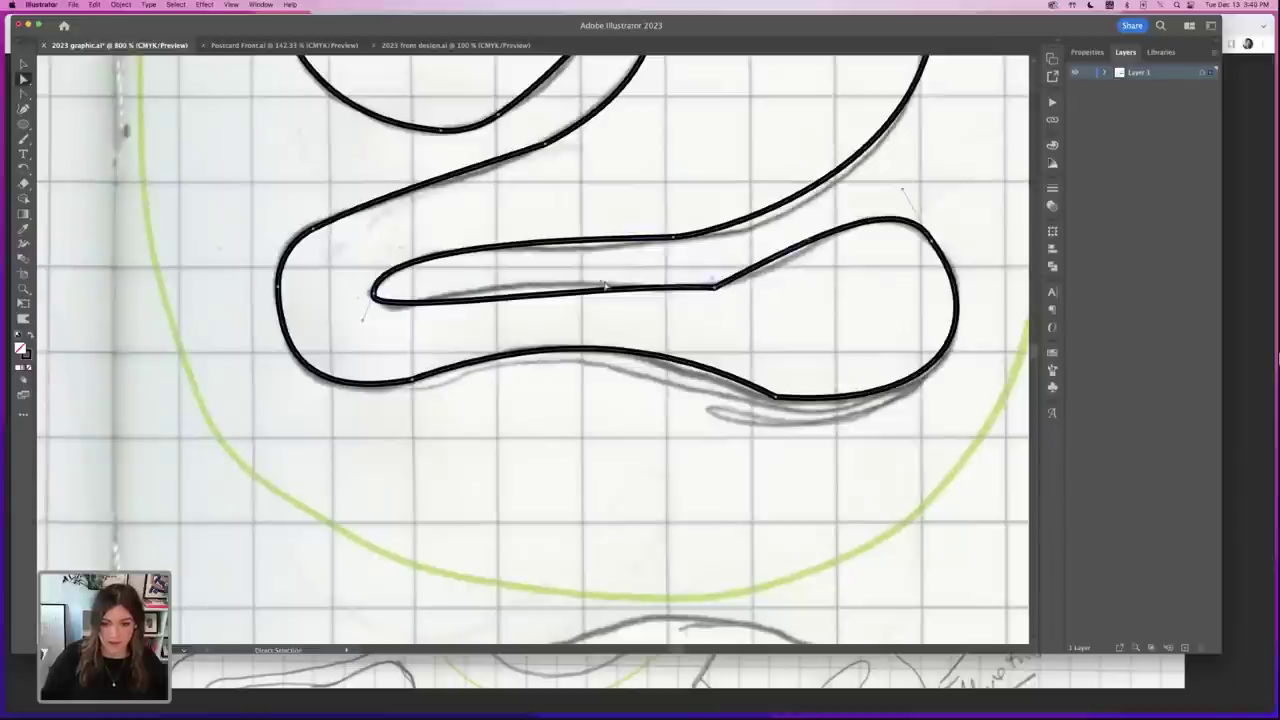
pyautogui.moveTo(604, 285); pyautogui.dragTo(540, 270)
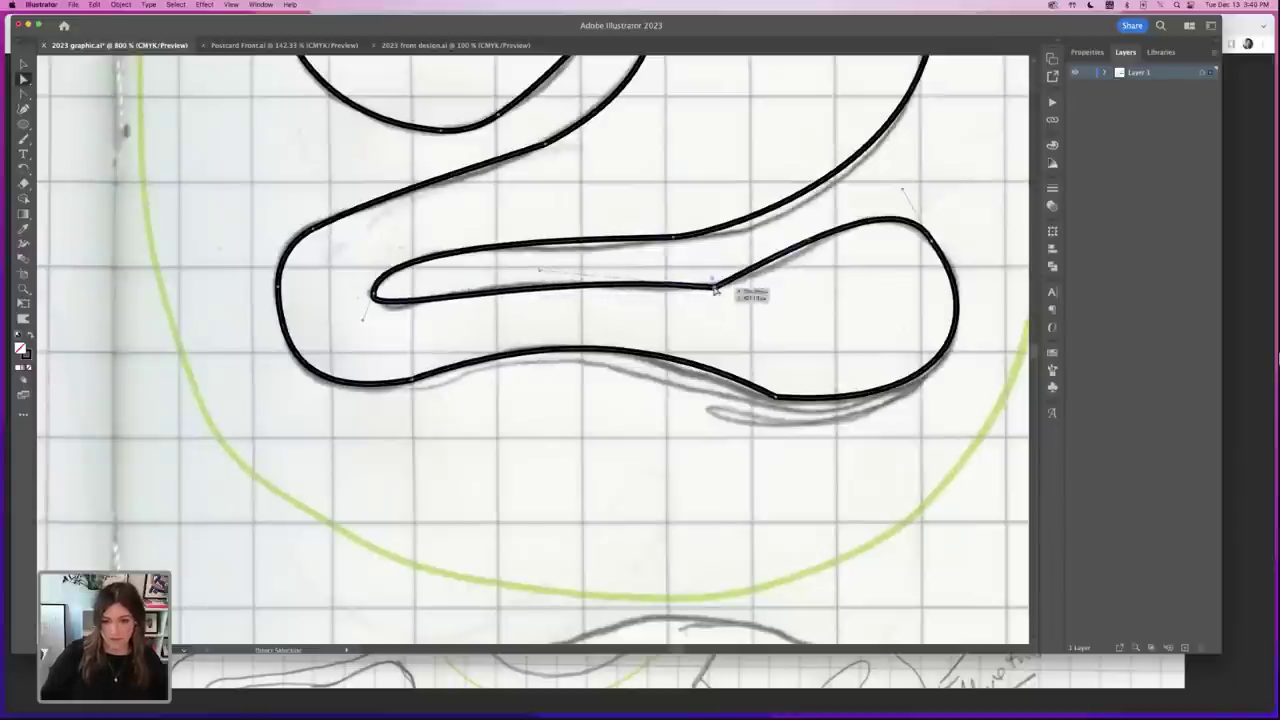
pyautogui.moveTo(713, 280); pyautogui.dragTo(489, 234)
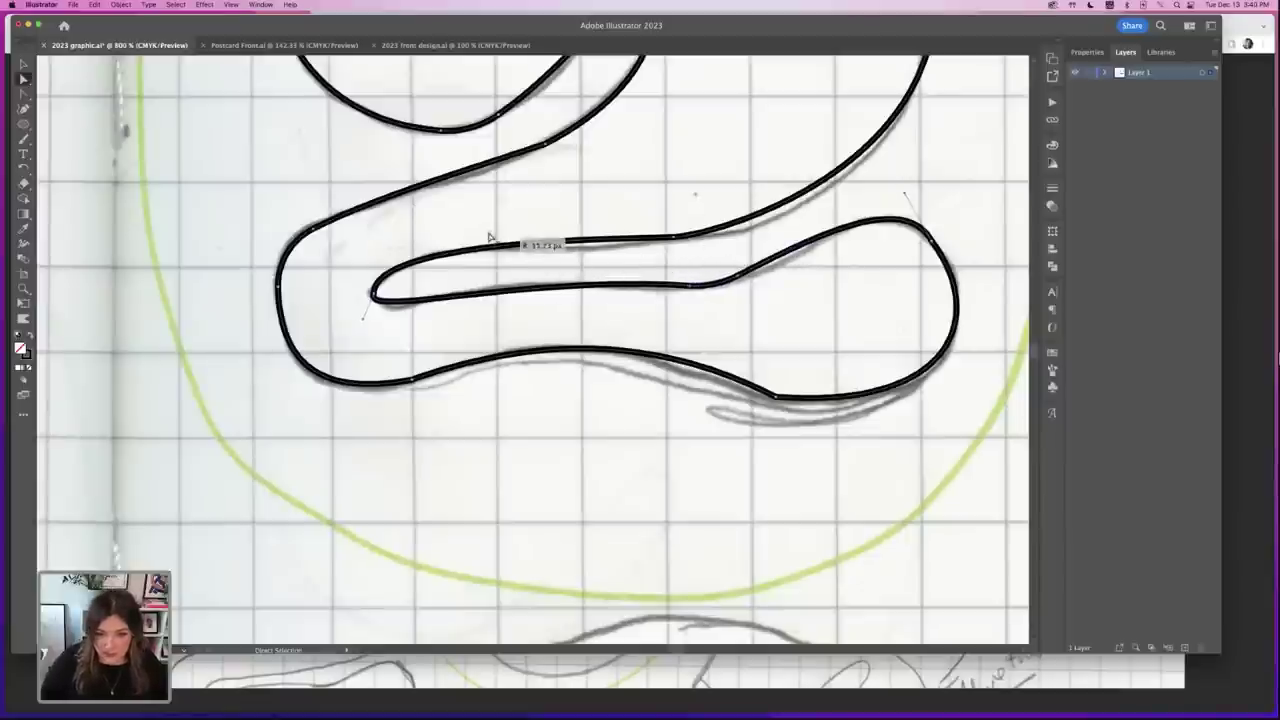
pyautogui.moveTo(367, 328); pyautogui.dragTo(380, 329)
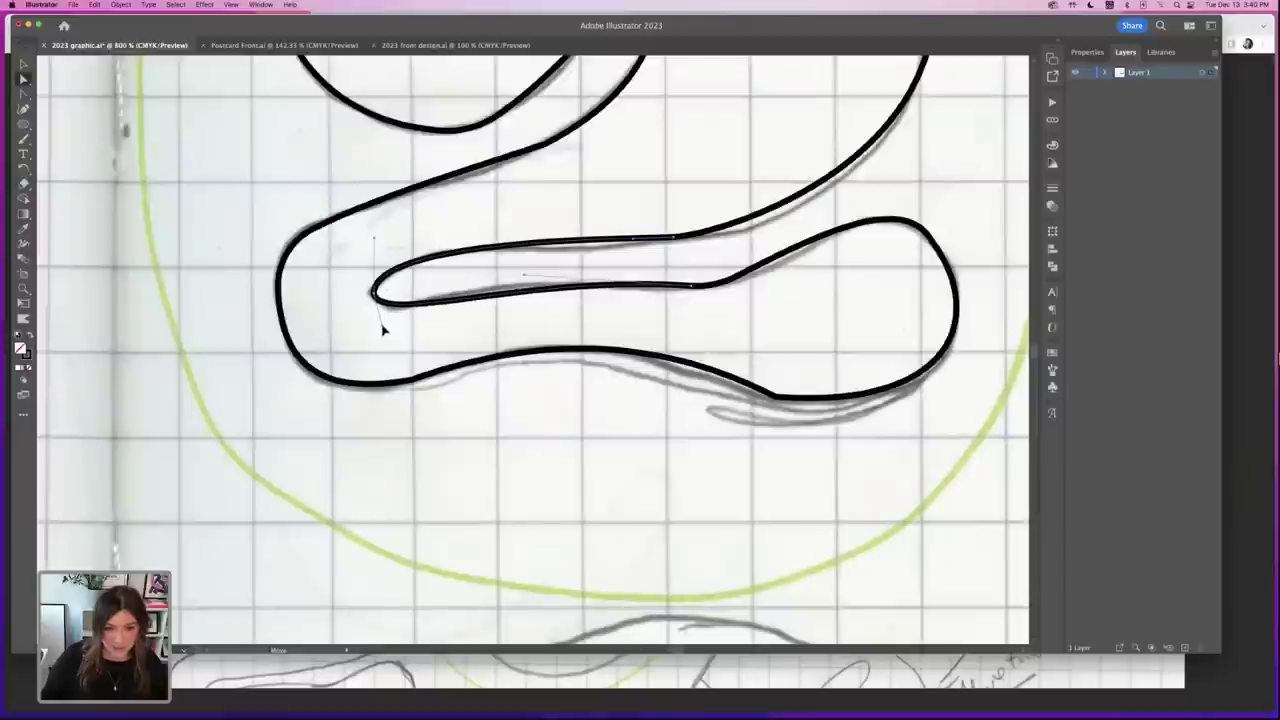
# - Round the corner on the base's underside and refine the wavy underside and the top of the right bulb
pyautogui.click(775, 399)
pyautogui.moveTo(777, 387); pyautogui.dragTo(981, 235)
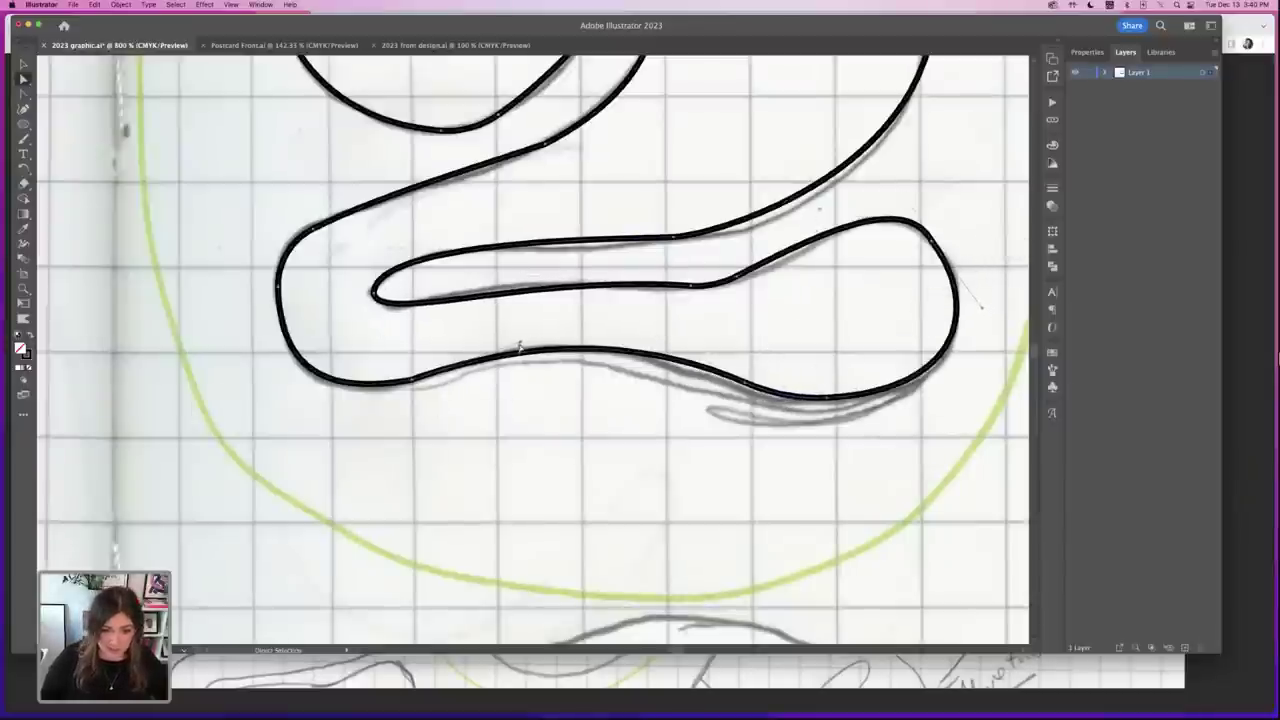
pyautogui.moveTo(520, 349); pyautogui.dragTo(515, 354)
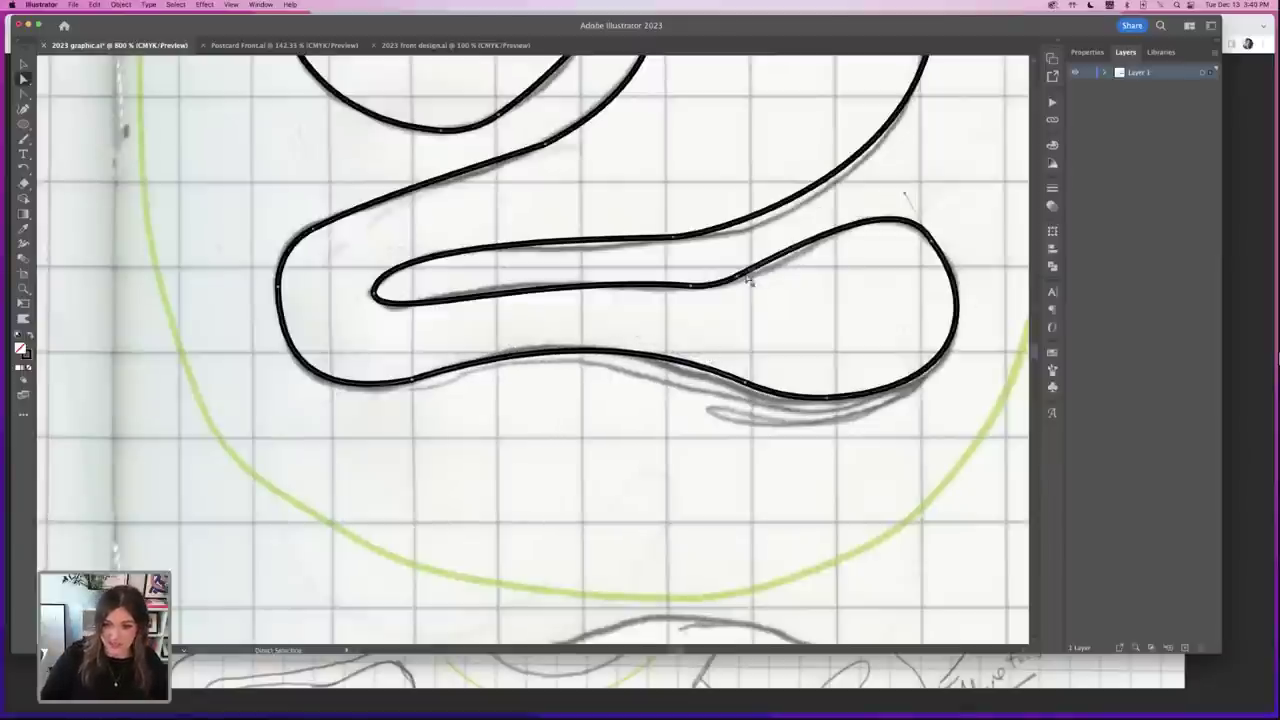
pyautogui.moveTo(742, 280); pyautogui.dragTo(756, 281)
pyautogui.moveTo(905, 193); pyautogui.dragTo(887, 198)
pyautogui.click(716, 313)
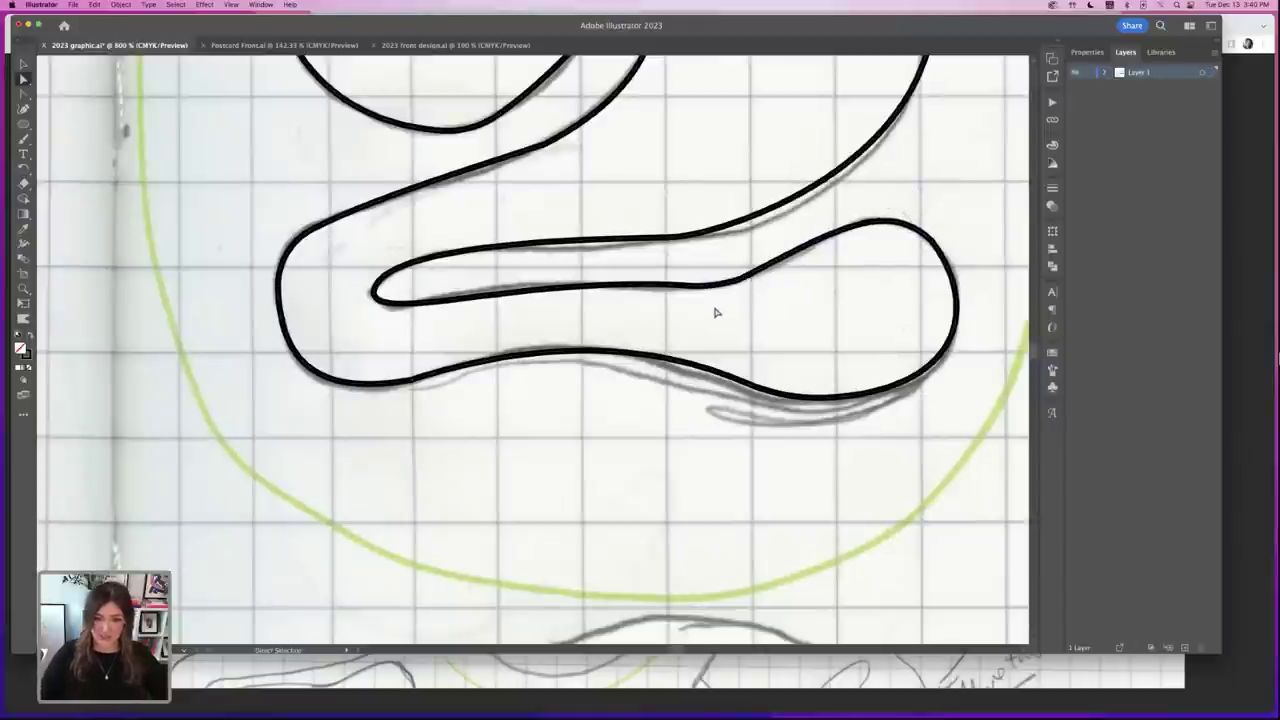
# - Fine-tune the point joining the 2's outer curve to the slit and slightly adjust the inner hook's tip
pyautogui.click(686, 239)
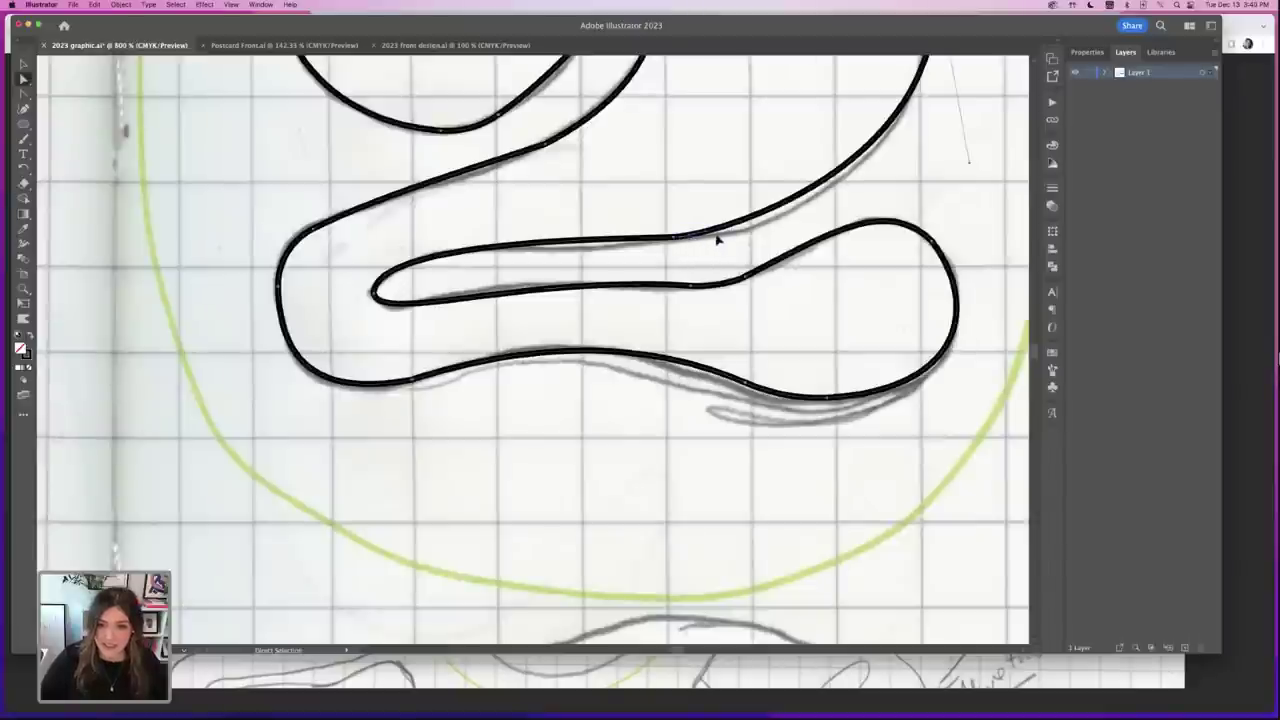
pyautogui.moveTo(717, 236); pyautogui.dragTo(732, 231)
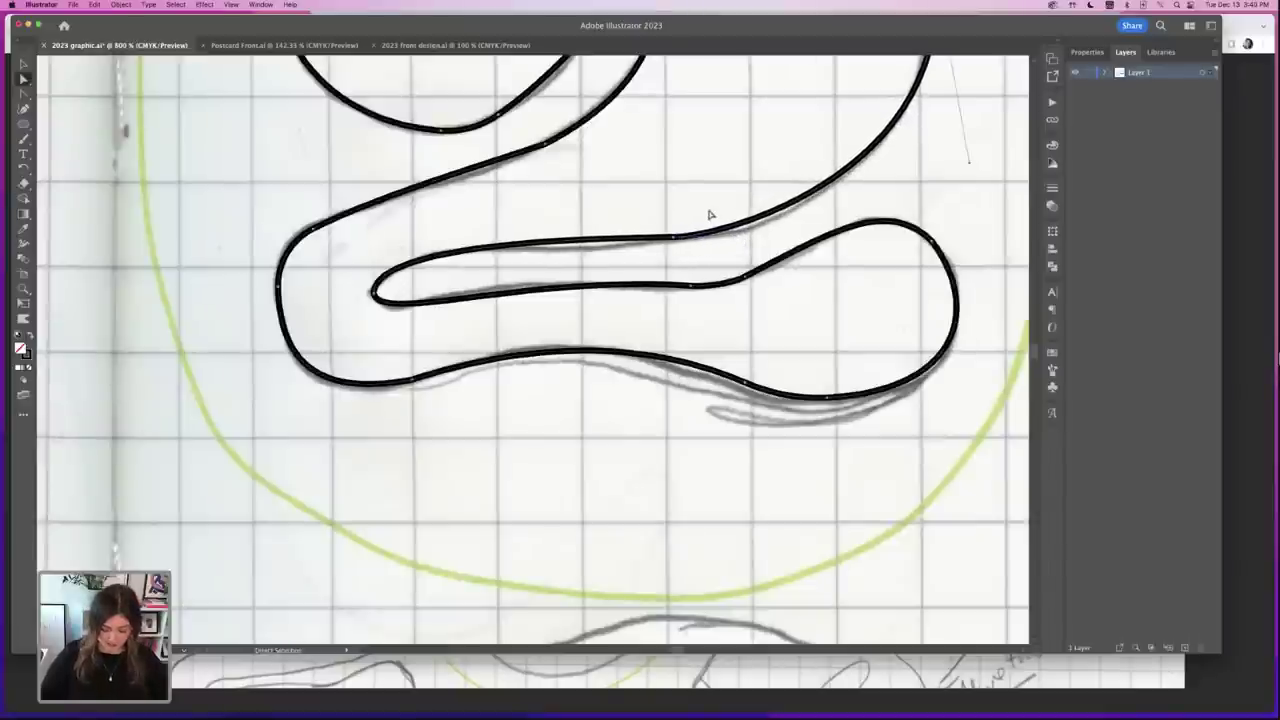
pyautogui.press('super+minus')
pyautogui.press('super+minus')
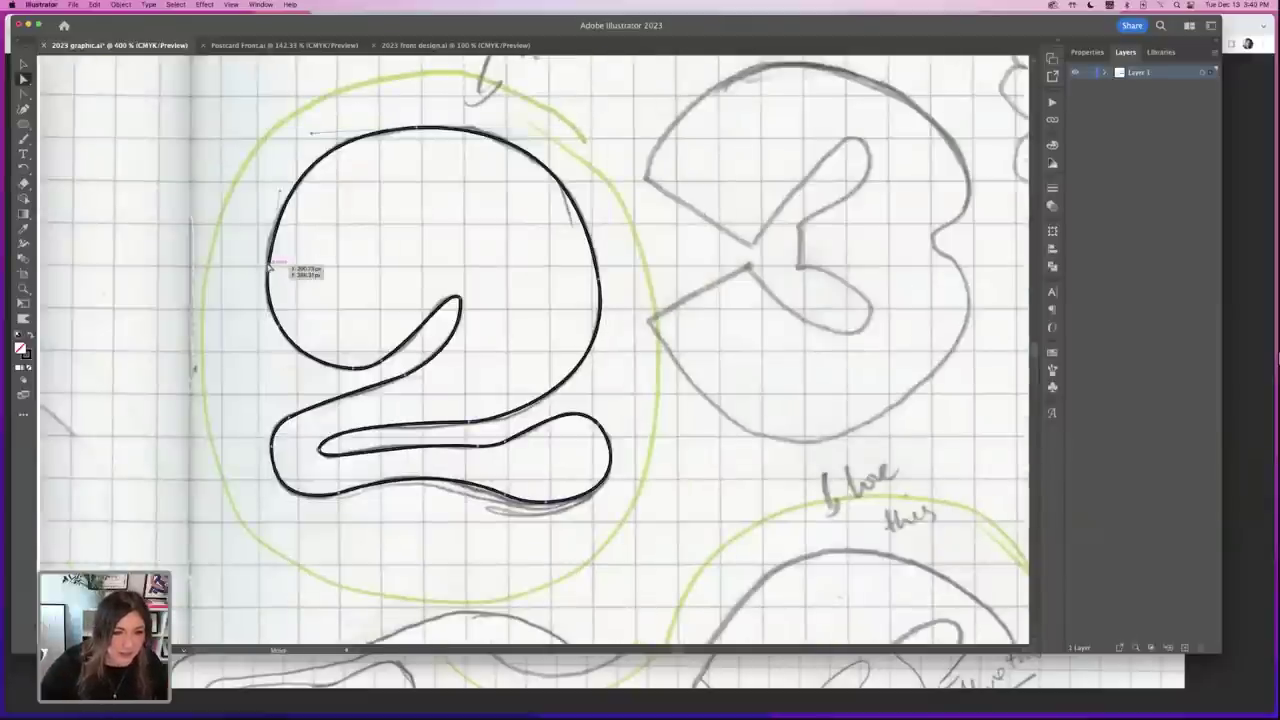
pyautogui.click(459, 298)
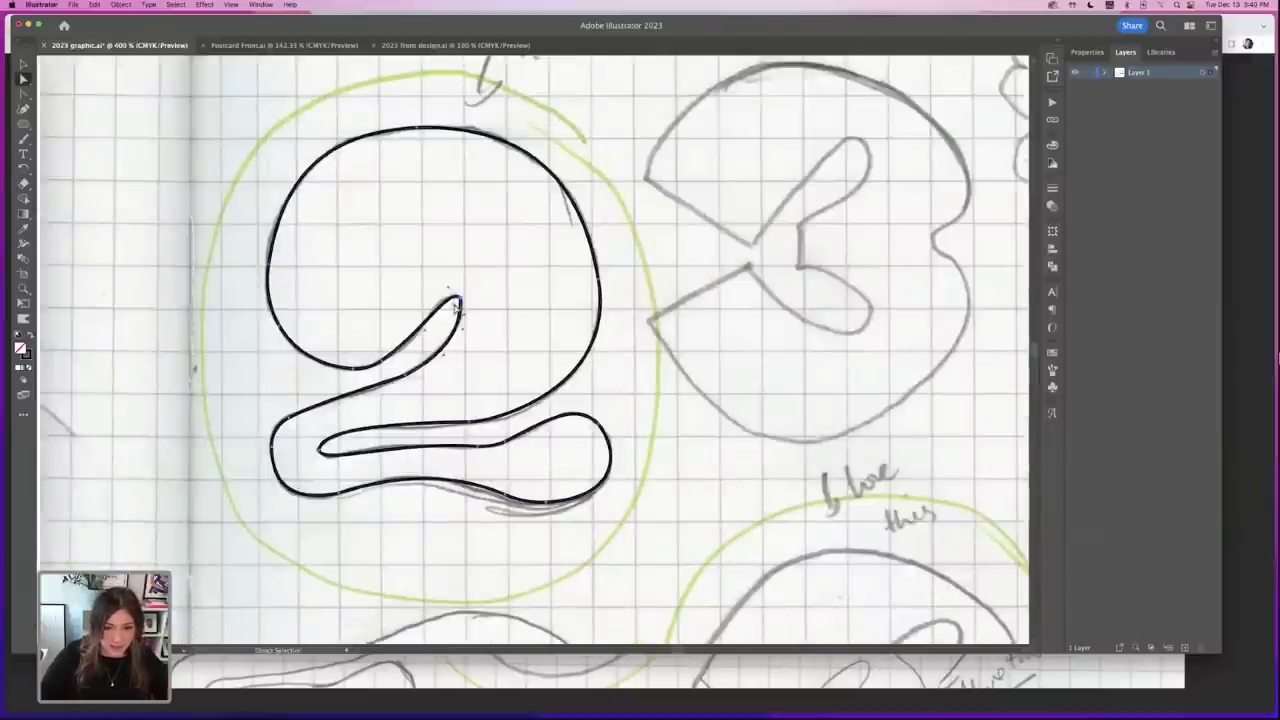
pyautogui.moveTo(456, 306); pyautogui.dragTo(455, 307)
pyautogui.click(663, 255)
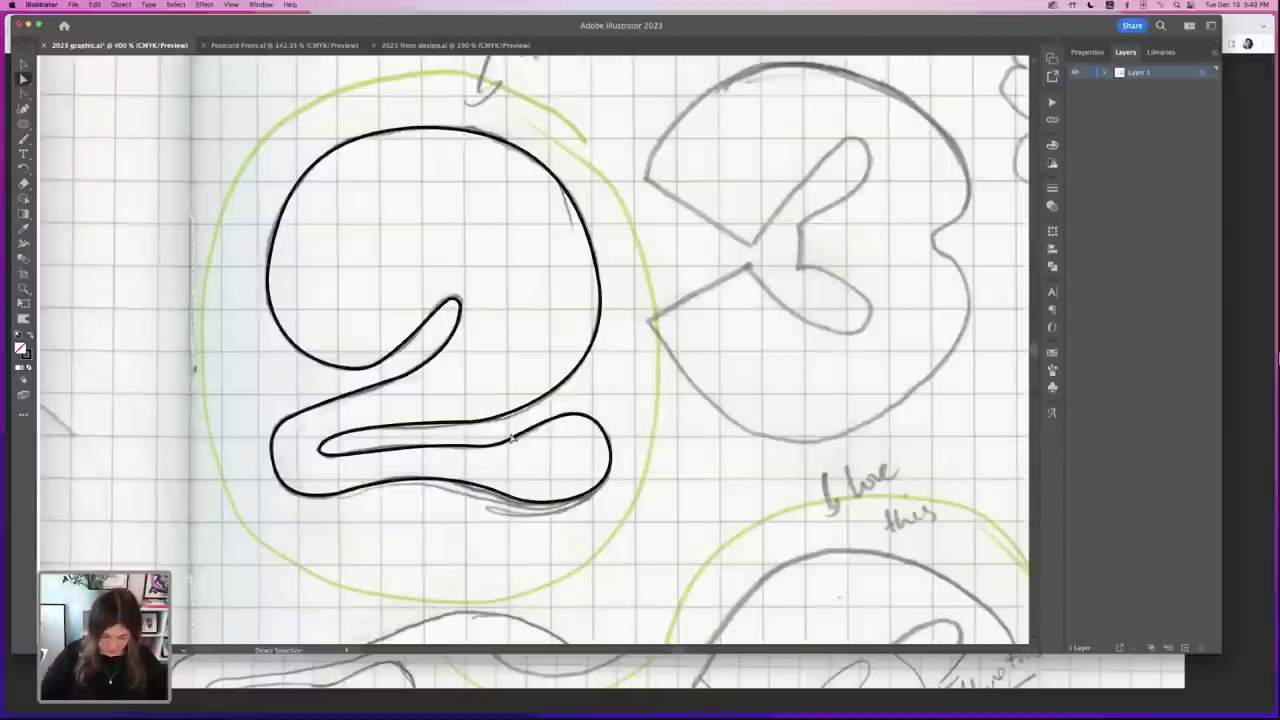
# - Move the traced 2 off its sketch onto the blank strip left of the scanned page
pyautogui.scroll(-2, 512, 438)
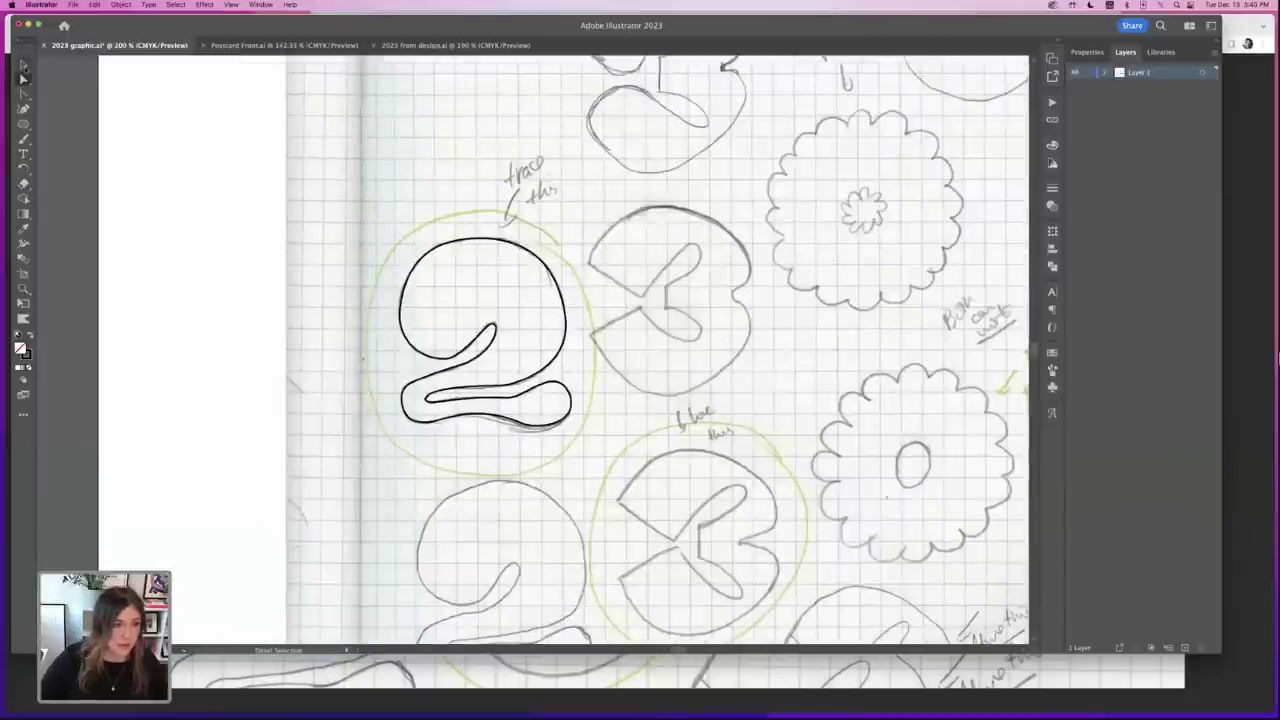
pyautogui.press('v')
pyautogui.moveTo(556, 282); pyautogui.dragTo(150, 256)
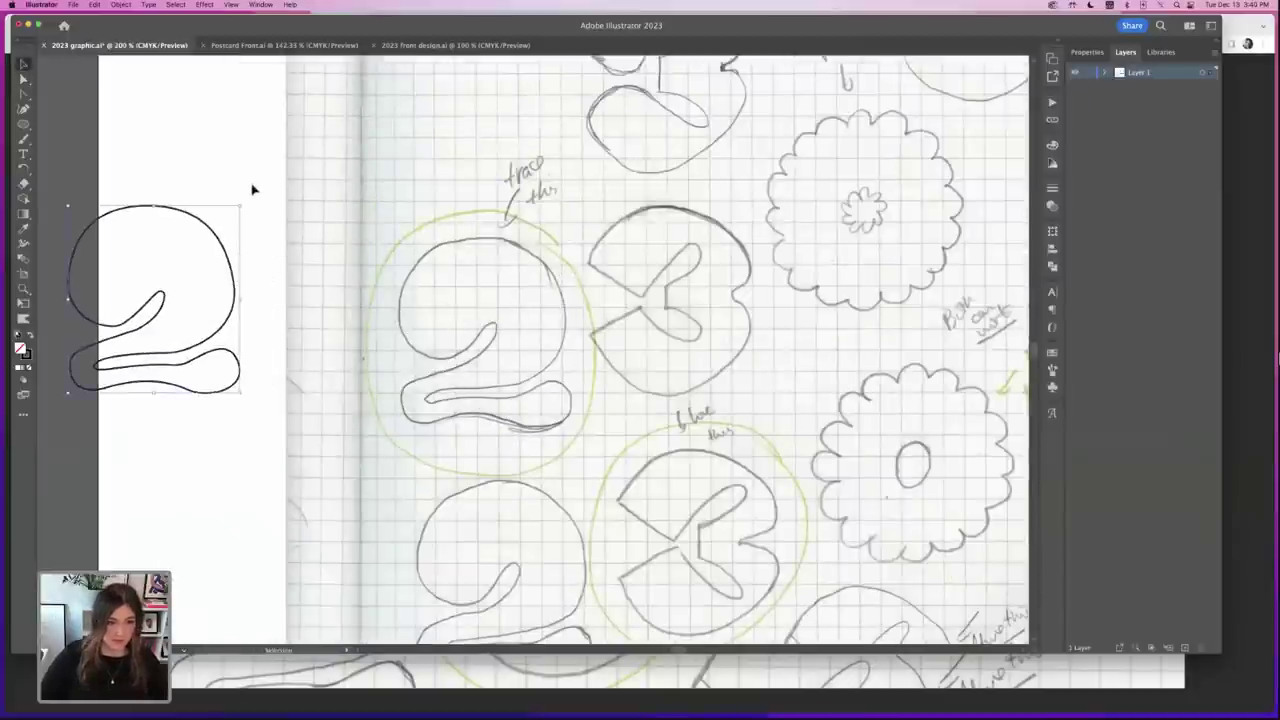
pyautogui.click(224, 226)
pyautogui.moveTo(203, 194); pyautogui.dragTo(306, 177)
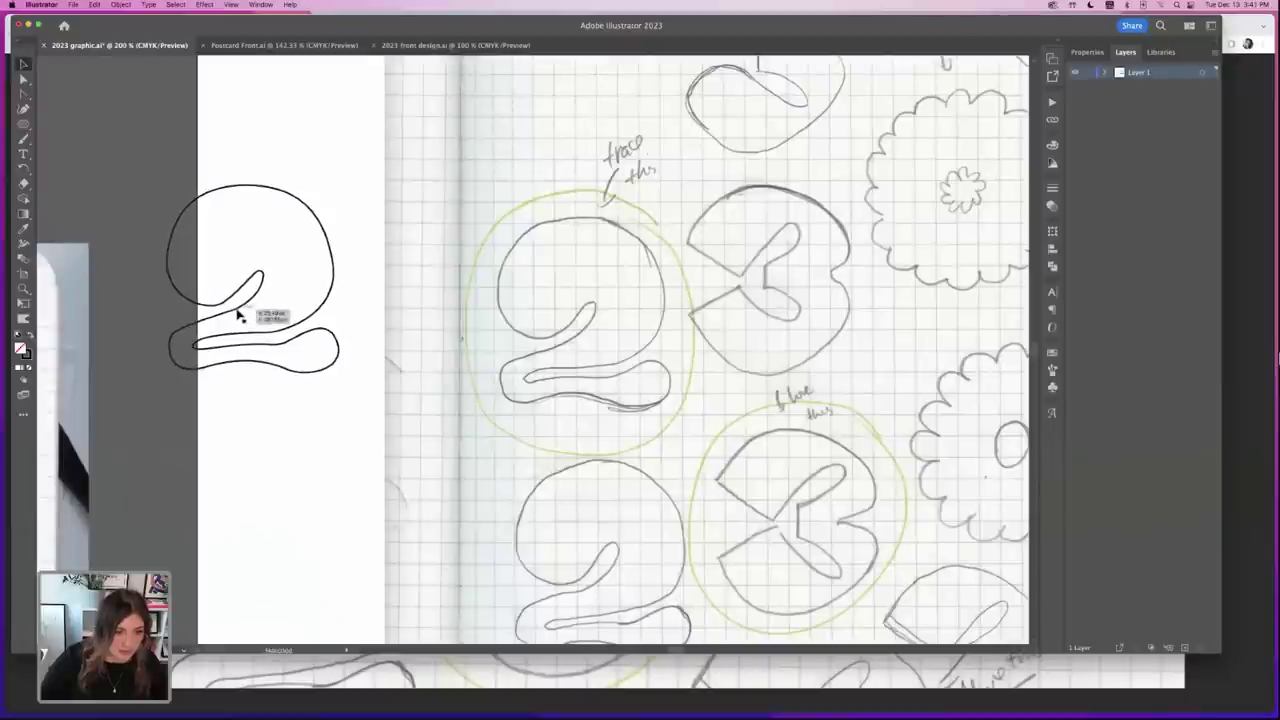
pyautogui.moveTo(328, 232); pyautogui.dragTo(352, 160)
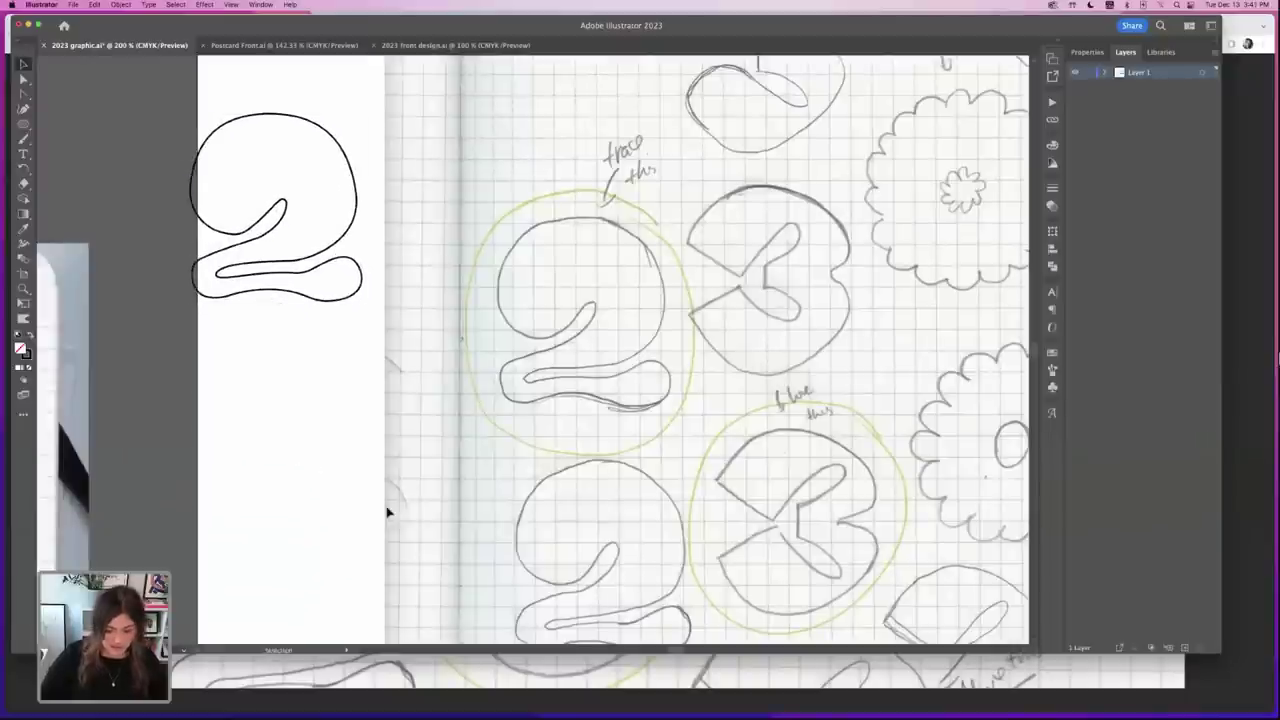
# - Move the traced 2 to the blank area right of the scanned page, directly above the traced 3
pyautogui.press('super+minus')
pyautogui.press('super+minus')
pyautogui.press('super+minus')
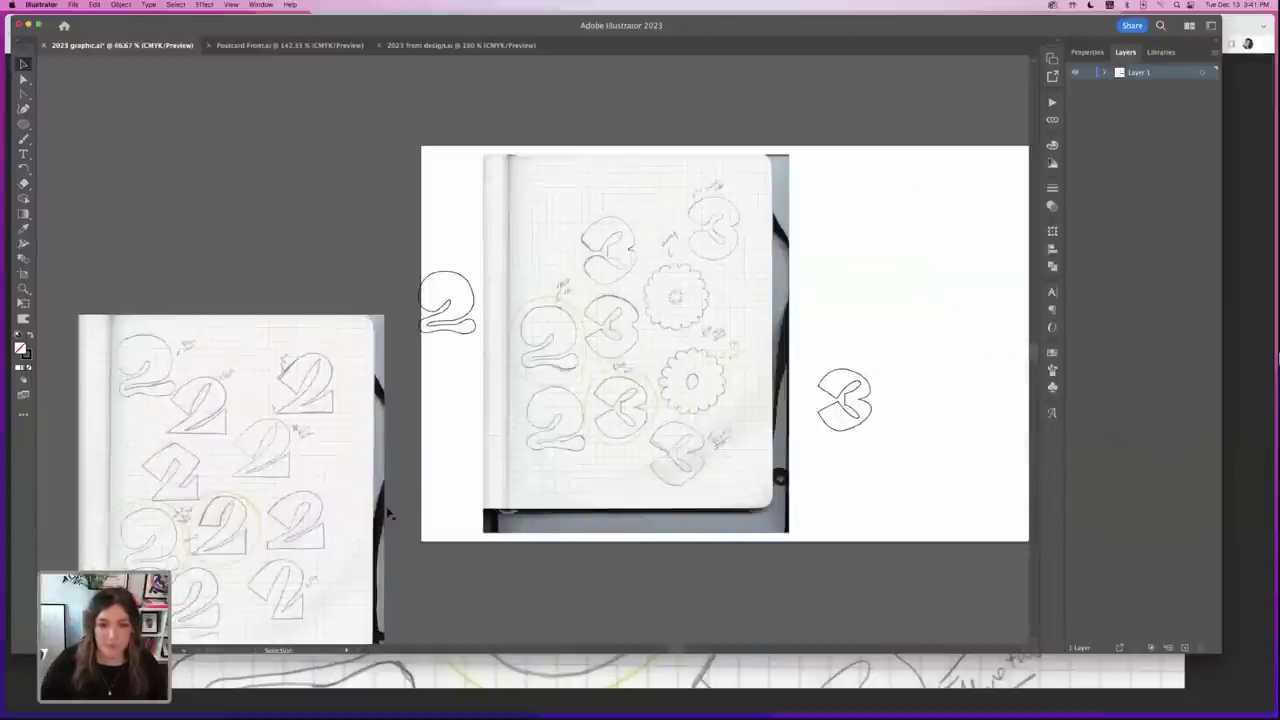
pyautogui.click(445, 291)
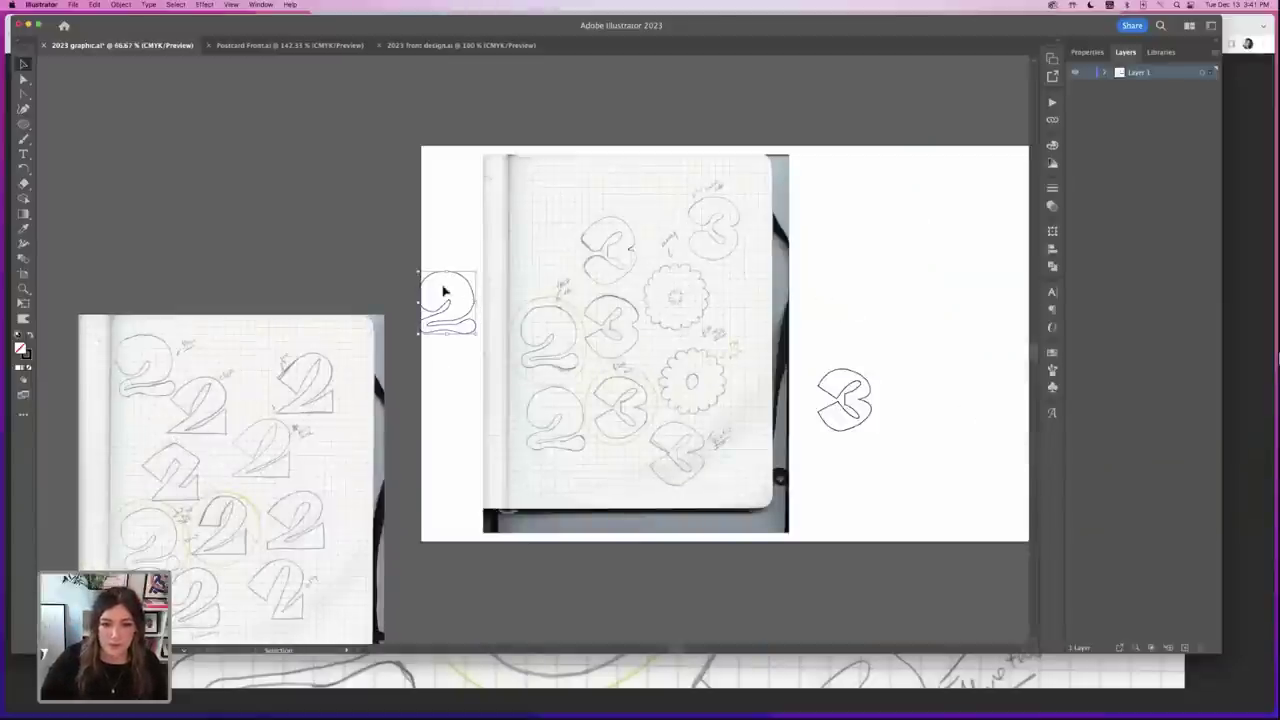
pyautogui.moveTo(468, 285); pyautogui.dragTo(866, 315)
pyautogui.click(858, 276)
# - Examine the two scalloped flower sketches and the handwritten notes beside them on the scanned page
pyautogui.press('super+=')
pyautogui.press('super+=')
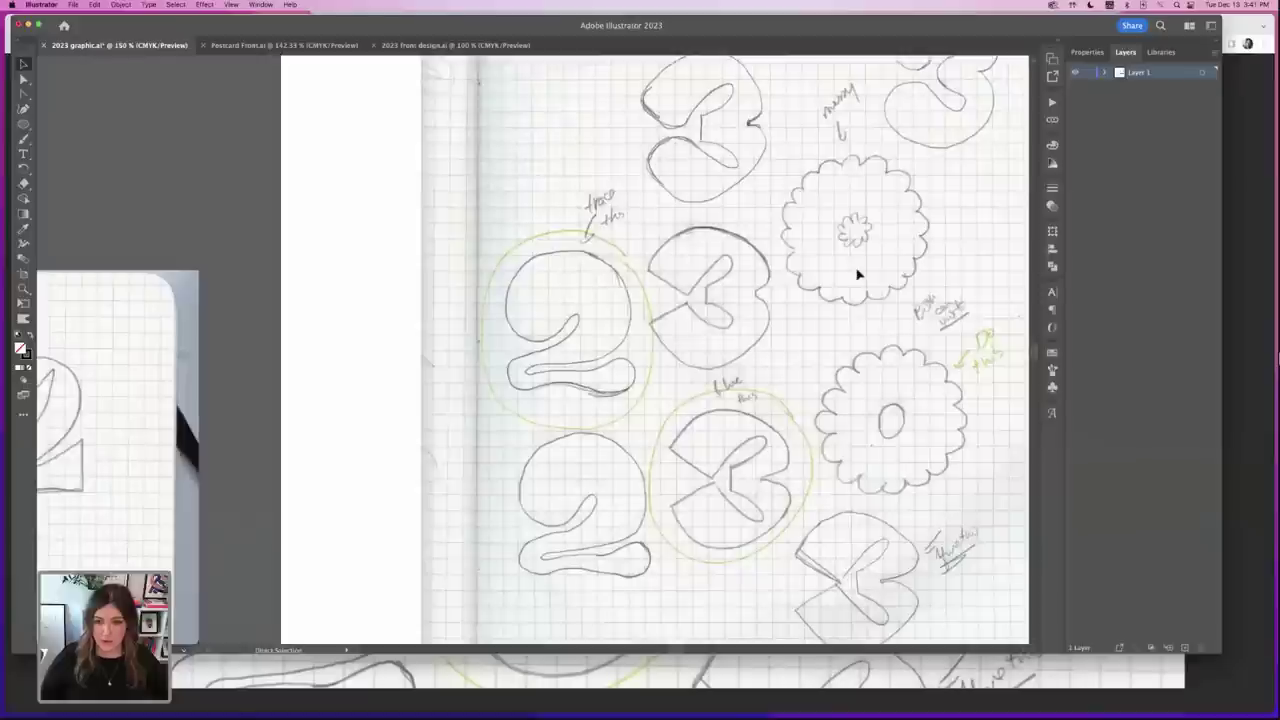
pyautogui.moveTo(814, 276); pyautogui.dragTo(645, 286)
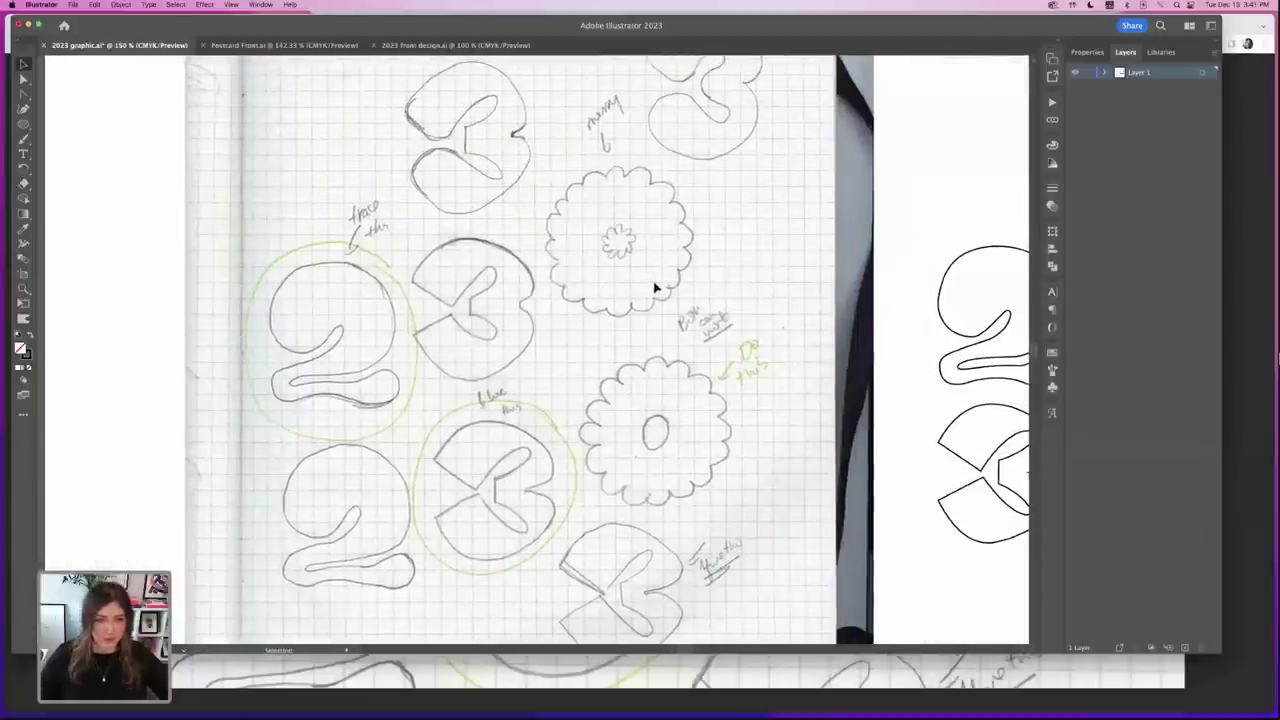
pyautogui.moveTo(712, 338); pyautogui.dragTo(659, 336)
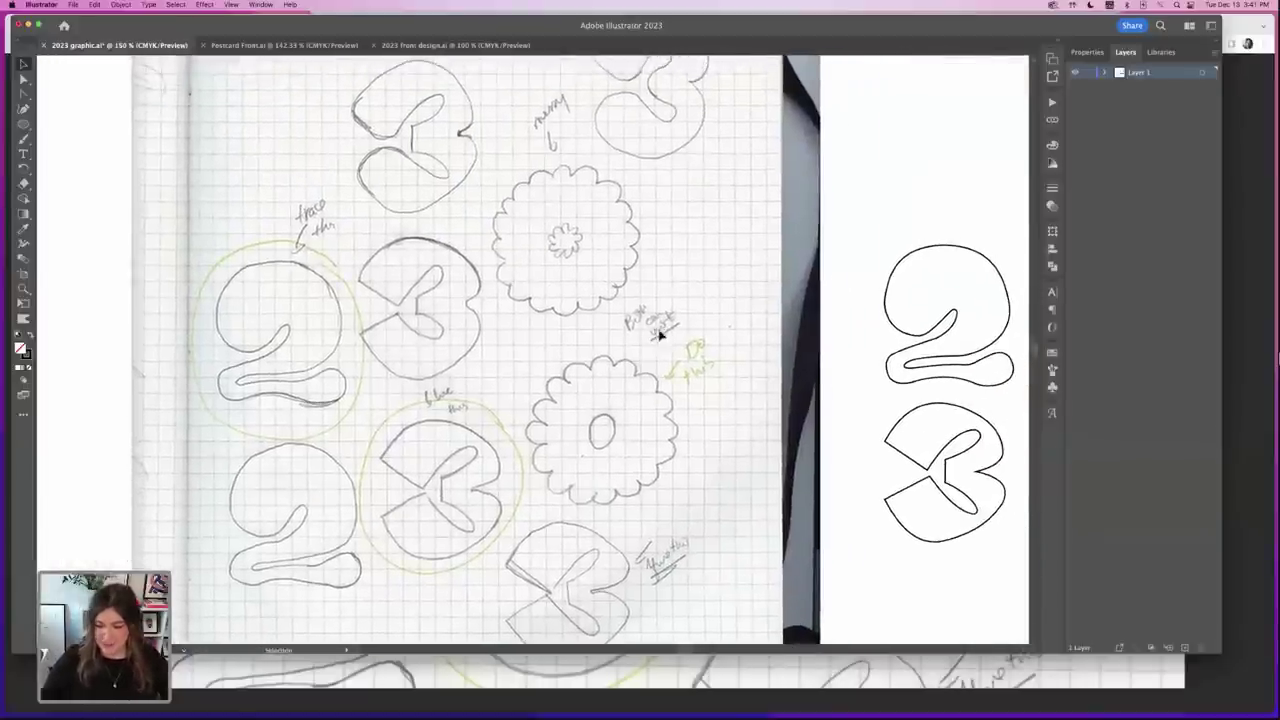
pyautogui.moveTo(594, 285); pyautogui.dragTo(536, 312)
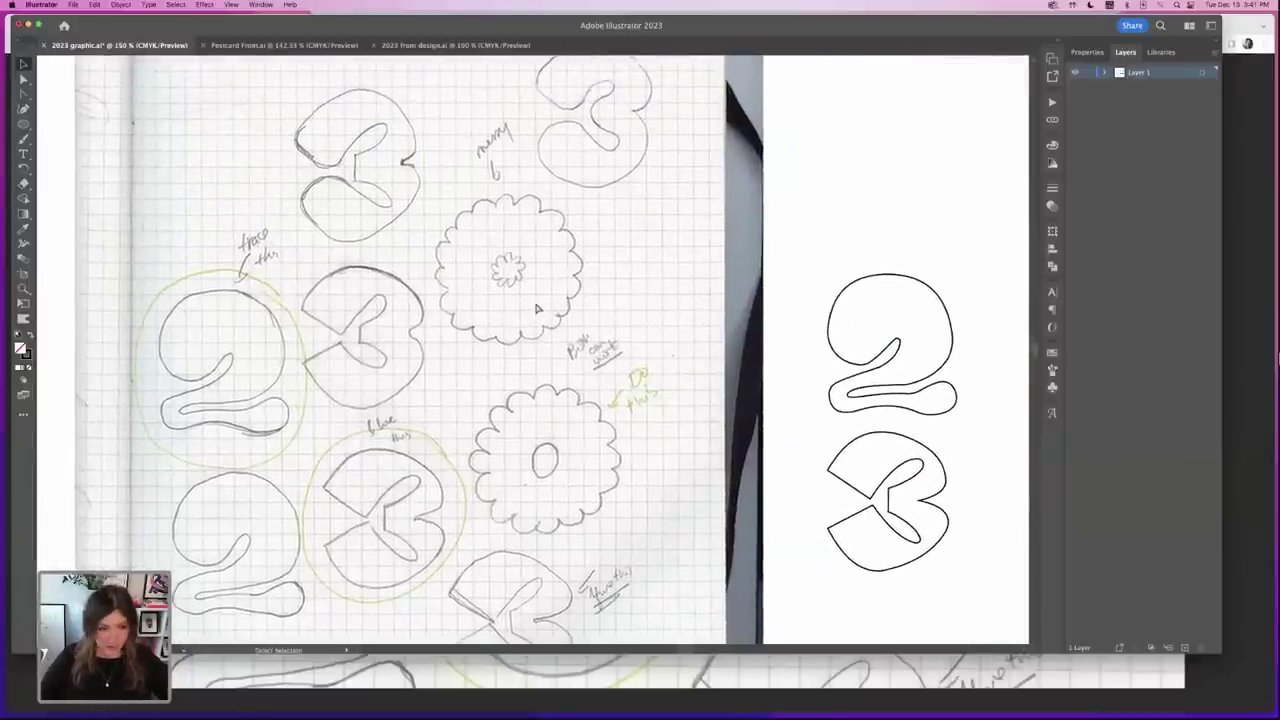
pyautogui.press('super+=')
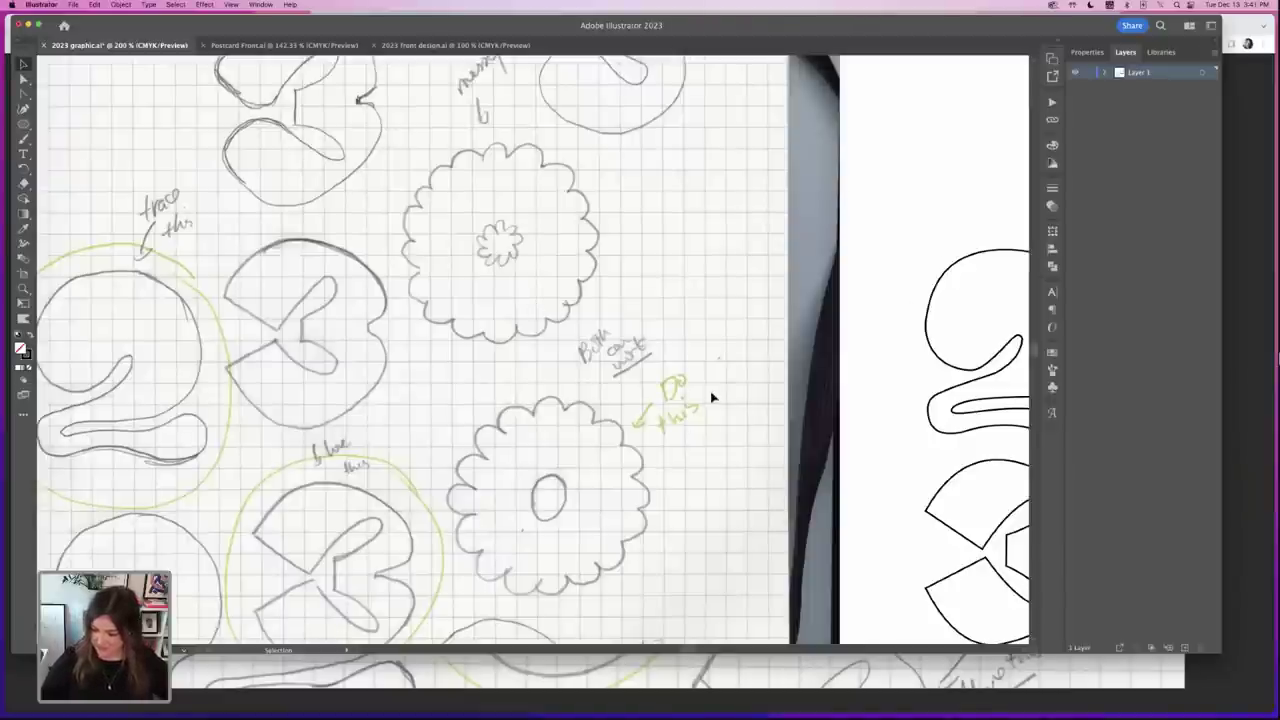
pyautogui.scroll(-3, 638, 487)
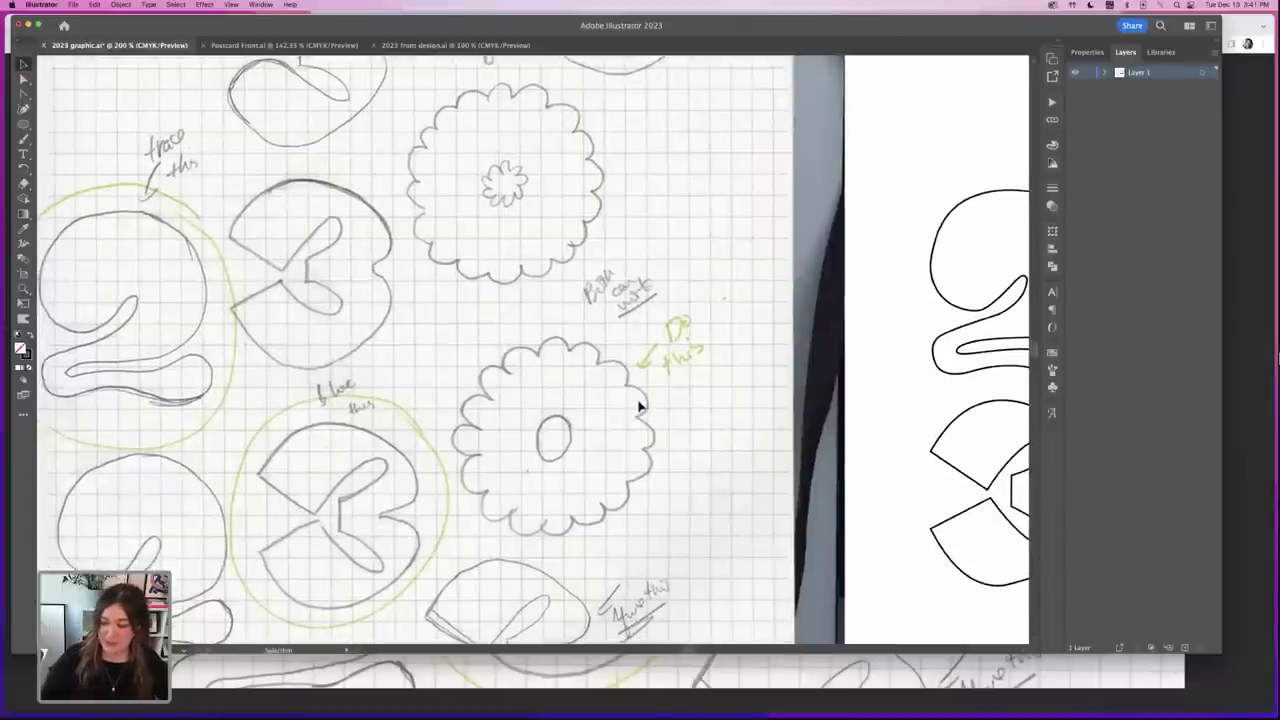
pyautogui.scroll(-2, 505, 420)
pyautogui.hscroll(3, 520, 440)
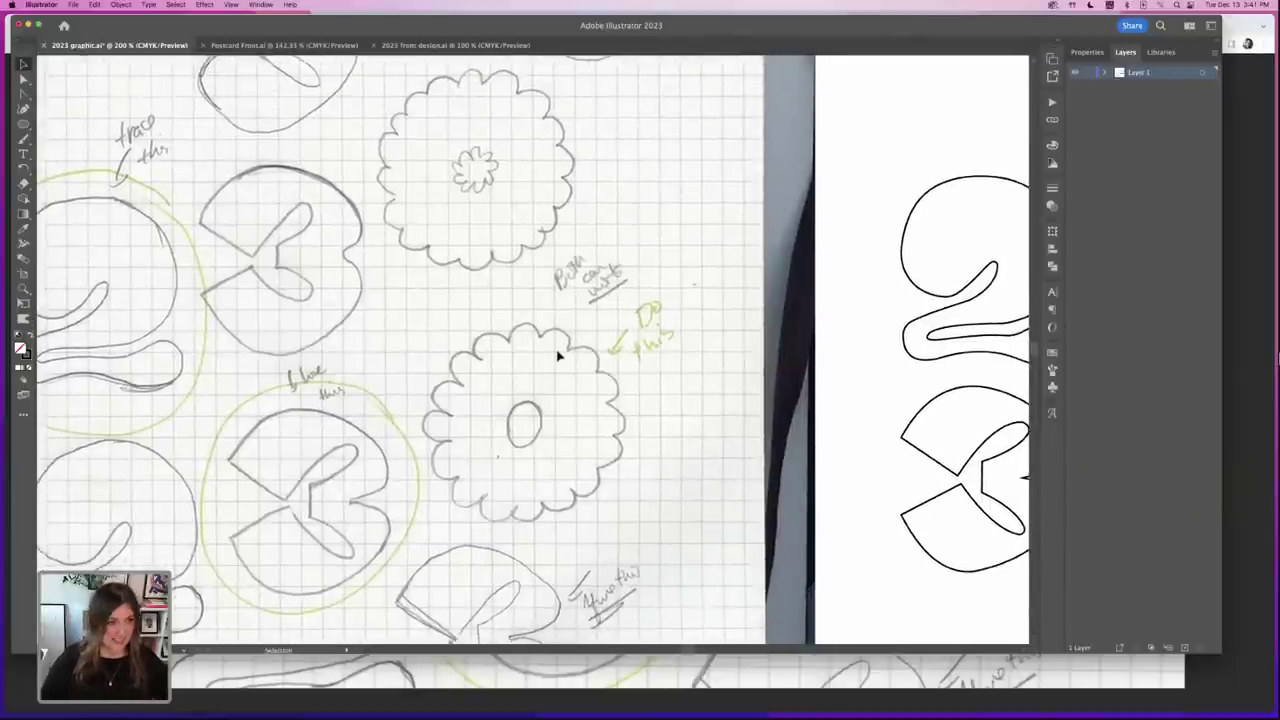
# - Draw a small circle with the Ellipse tool over the top scallop of the flower sketch marked "Do this"
pyautogui.press('l')
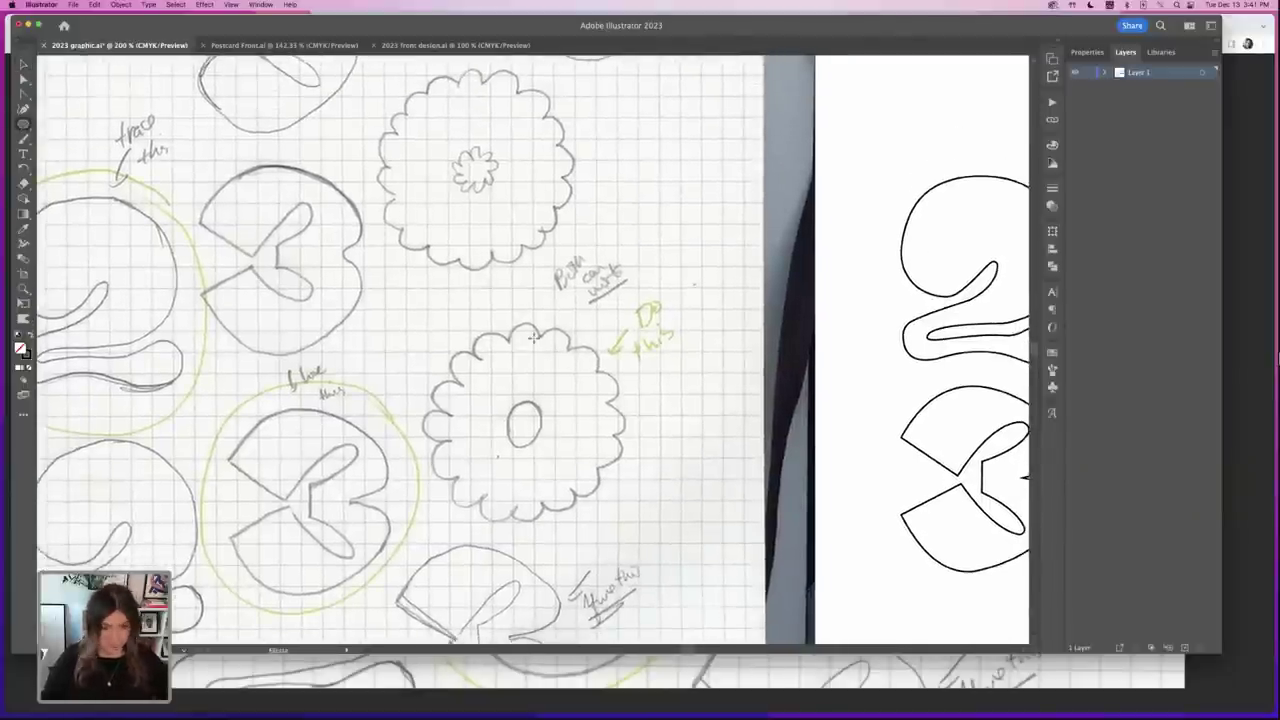
pyautogui.moveTo(509, 320); pyautogui.dragTo(531, 358)
pyautogui.press('super+equal')
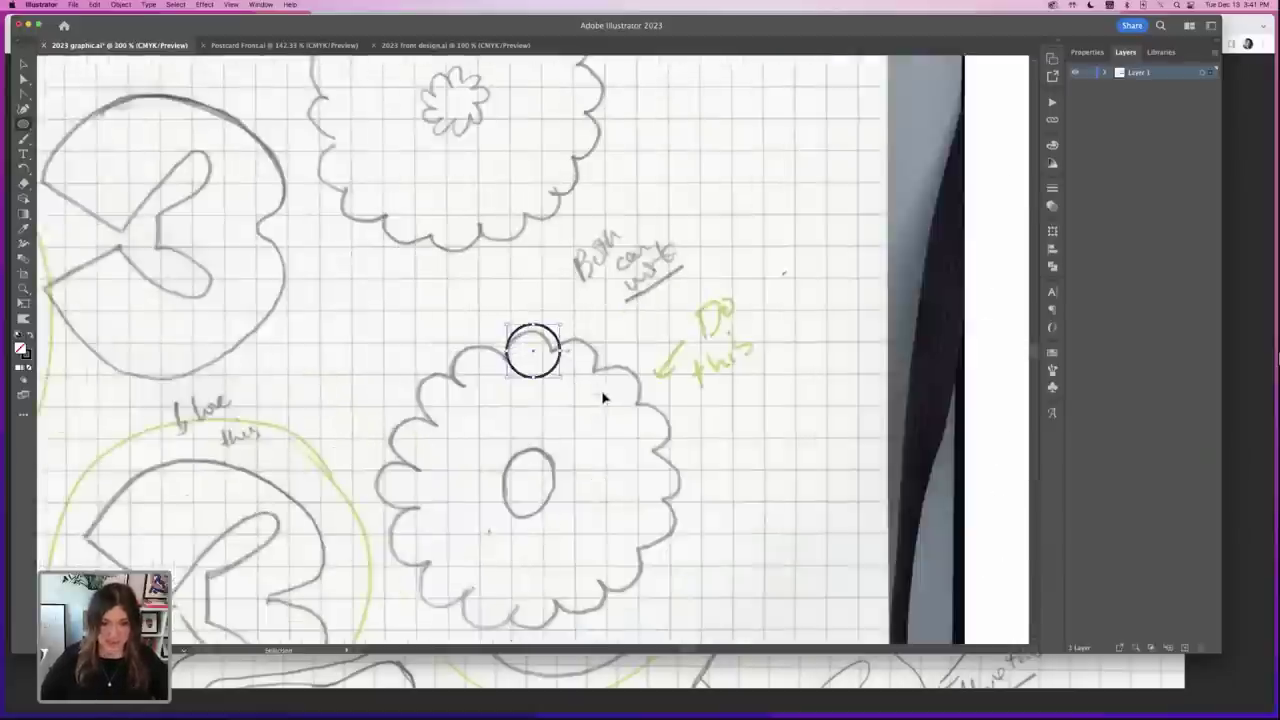
pyautogui.click(23, 64)
pyautogui.click(639, 537)
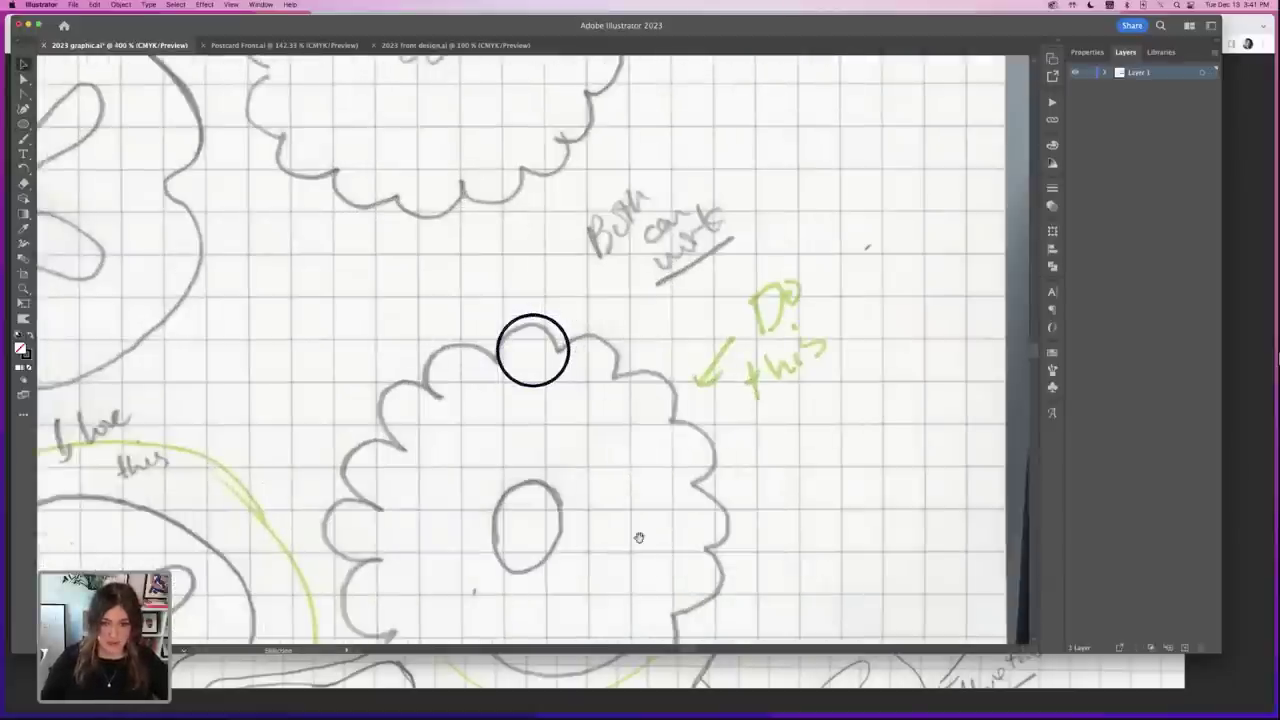
# - Nudge the small circle slightly so it sits over the top scallop, in line with the flower's inner oval
pyautogui.scroll(-3, 657, 416)
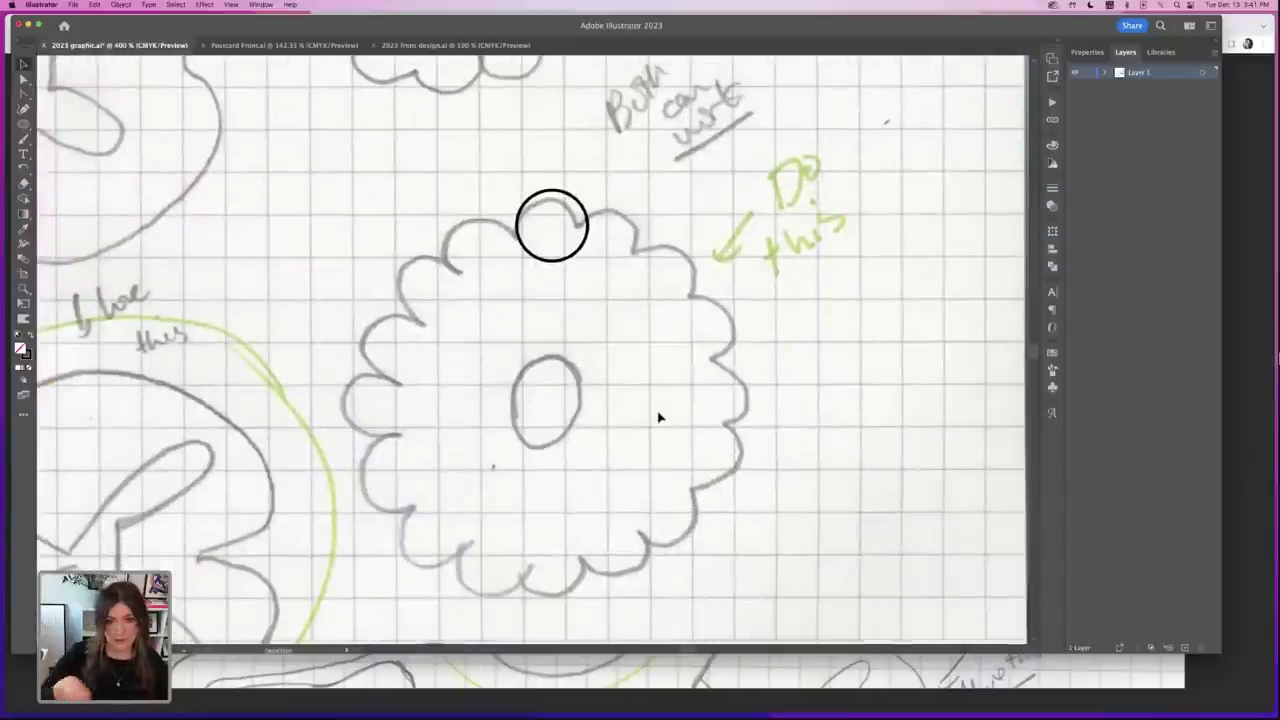
pyautogui.scroll(-2, 659, 418)
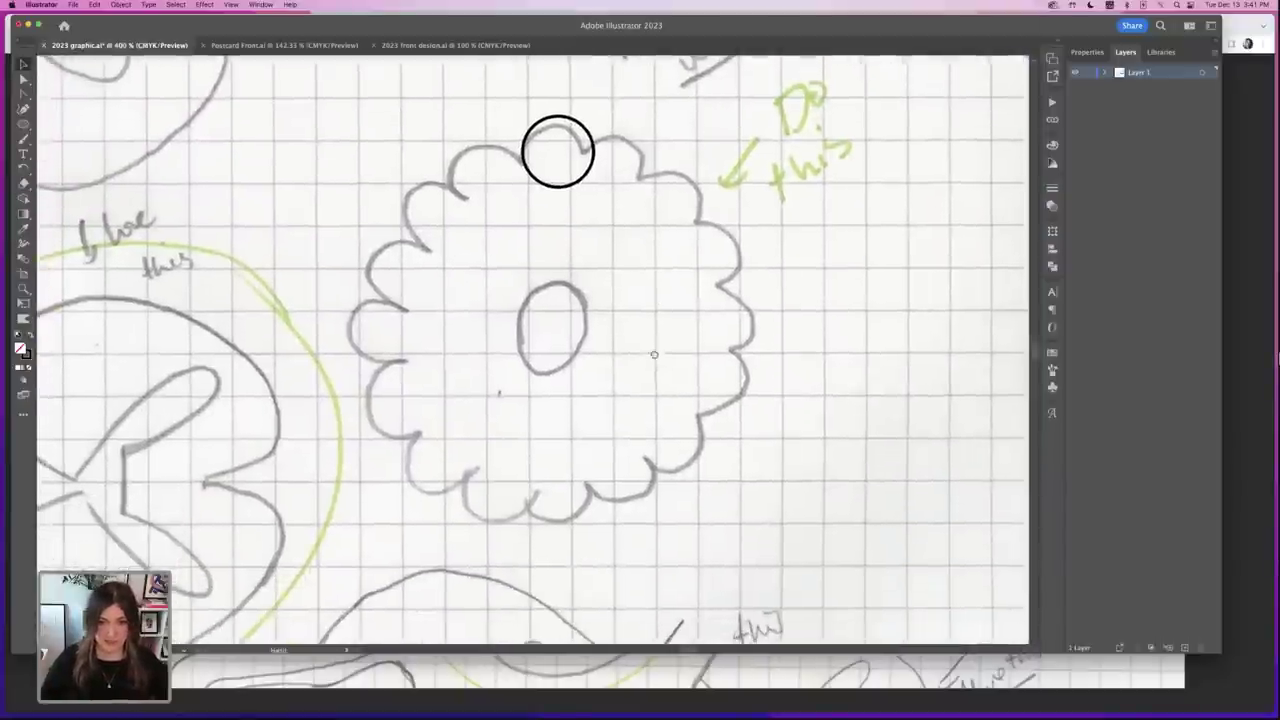
pyautogui.moveTo(563, 195); pyautogui.dragTo(558, 198)
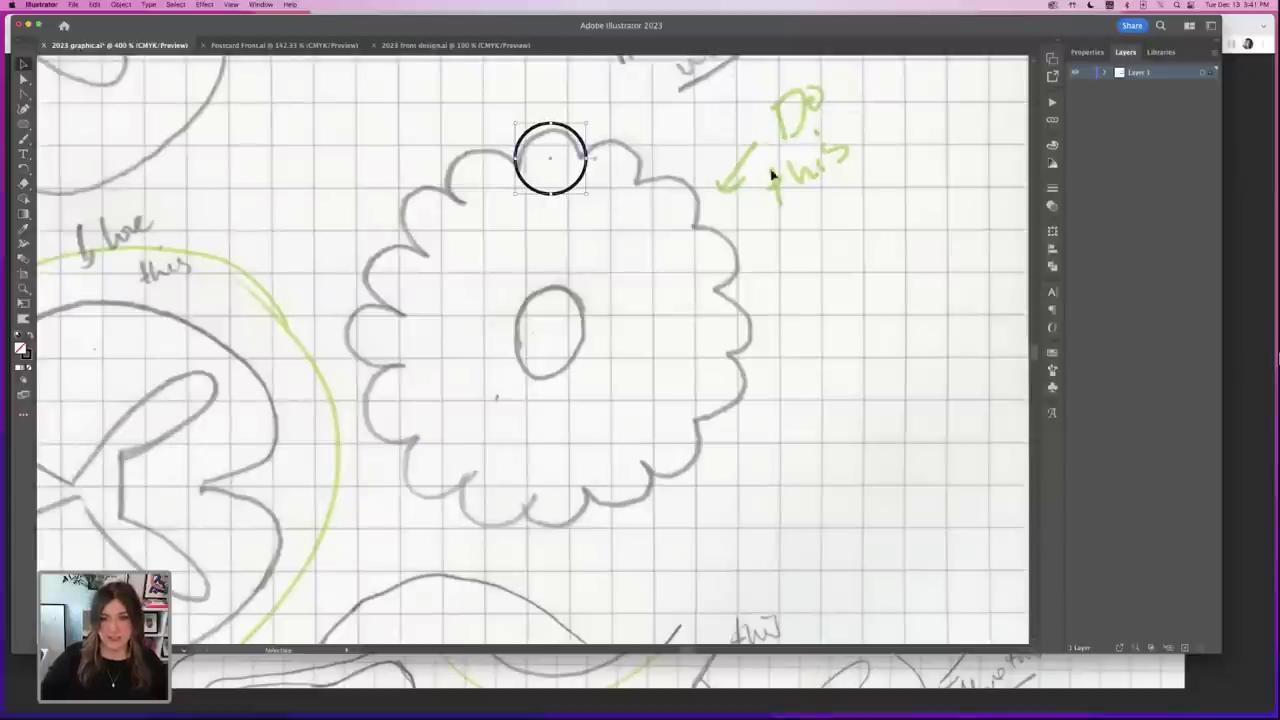
# - Examine the flower and numeral sketches across the scanned page, along with their handwritten notes and the traced 2 and 3
pyautogui.scroll(4, 829, 268)
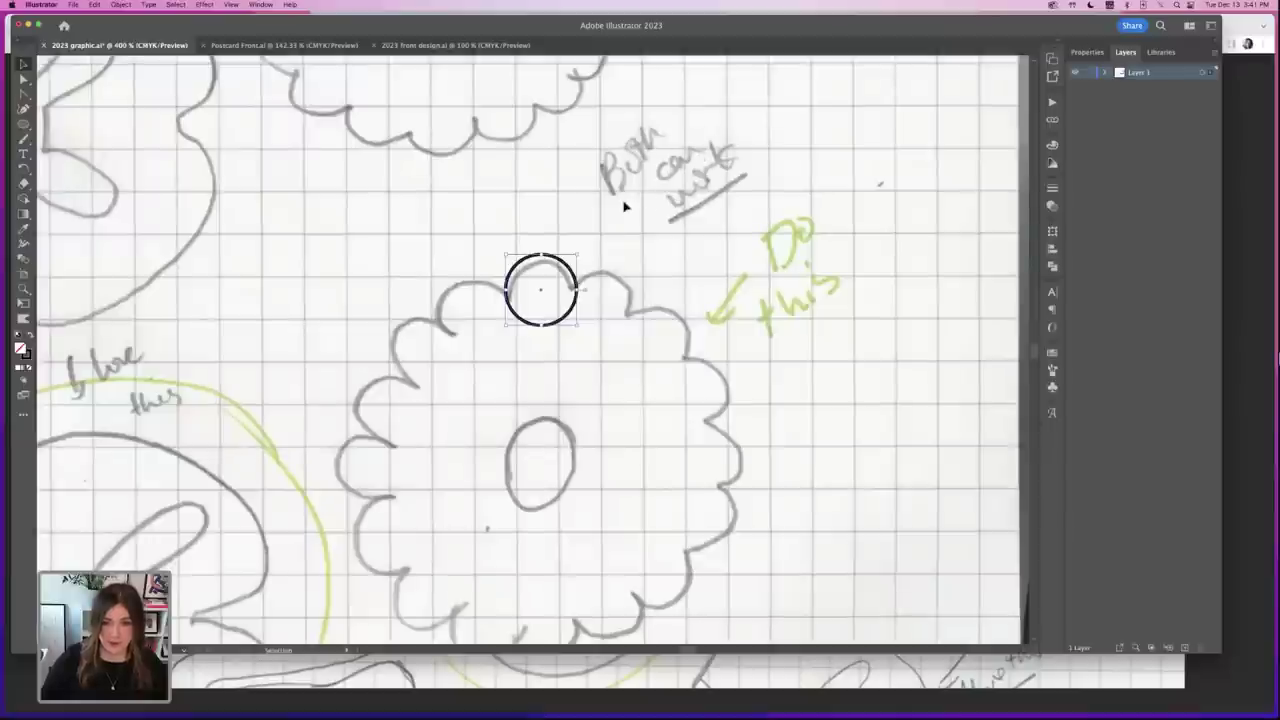
pyautogui.scroll(-1, 625, 244)
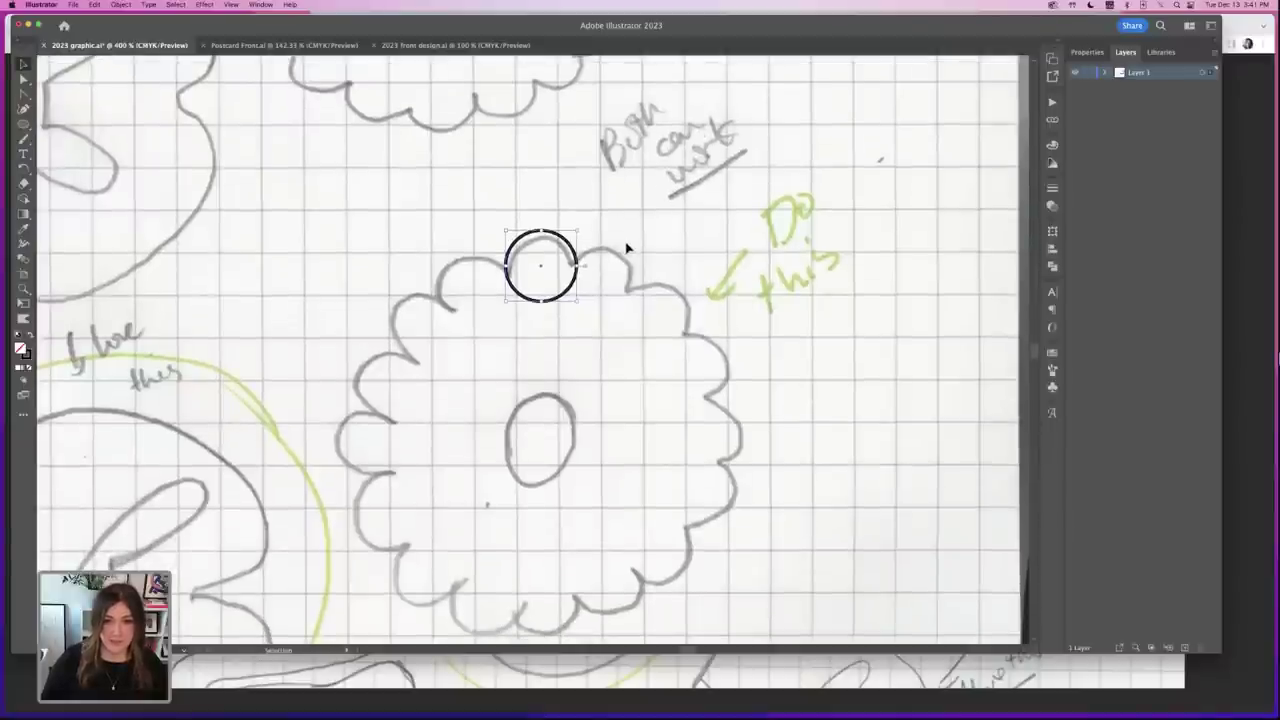
pyautogui.scroll(1, 626, 245)
pyautogui.press('super+minus')
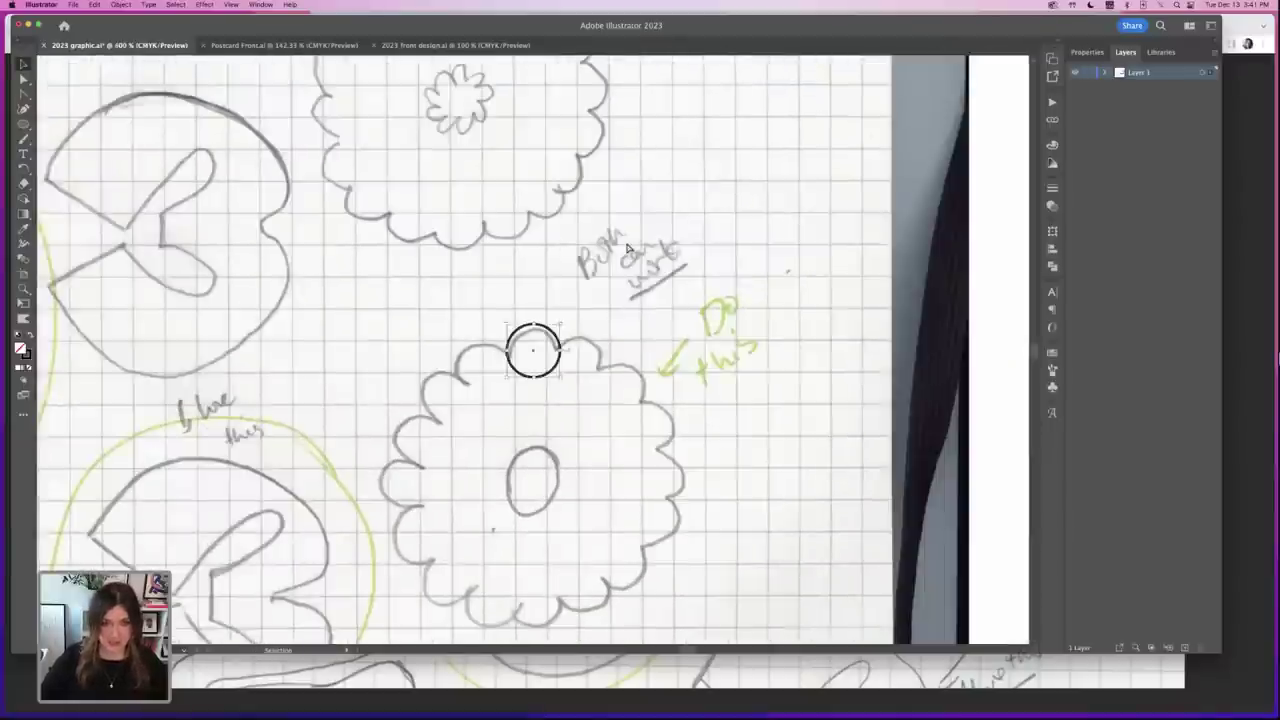
pyautogui.press('super+minus')
pyautogui.press('super+minus')
pyautogui.press('super+minus')
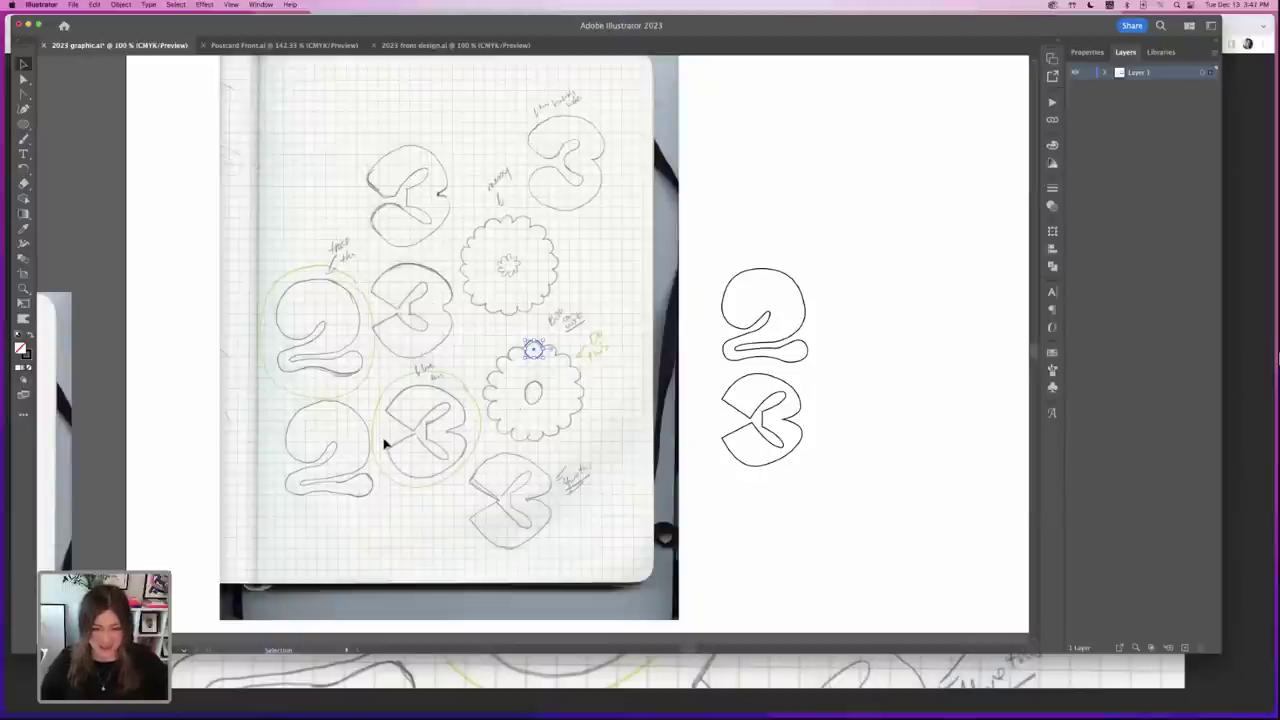
pyautogui.press('a')
pyautogui.press('super+plus')
pyautogui.press('super+plus')
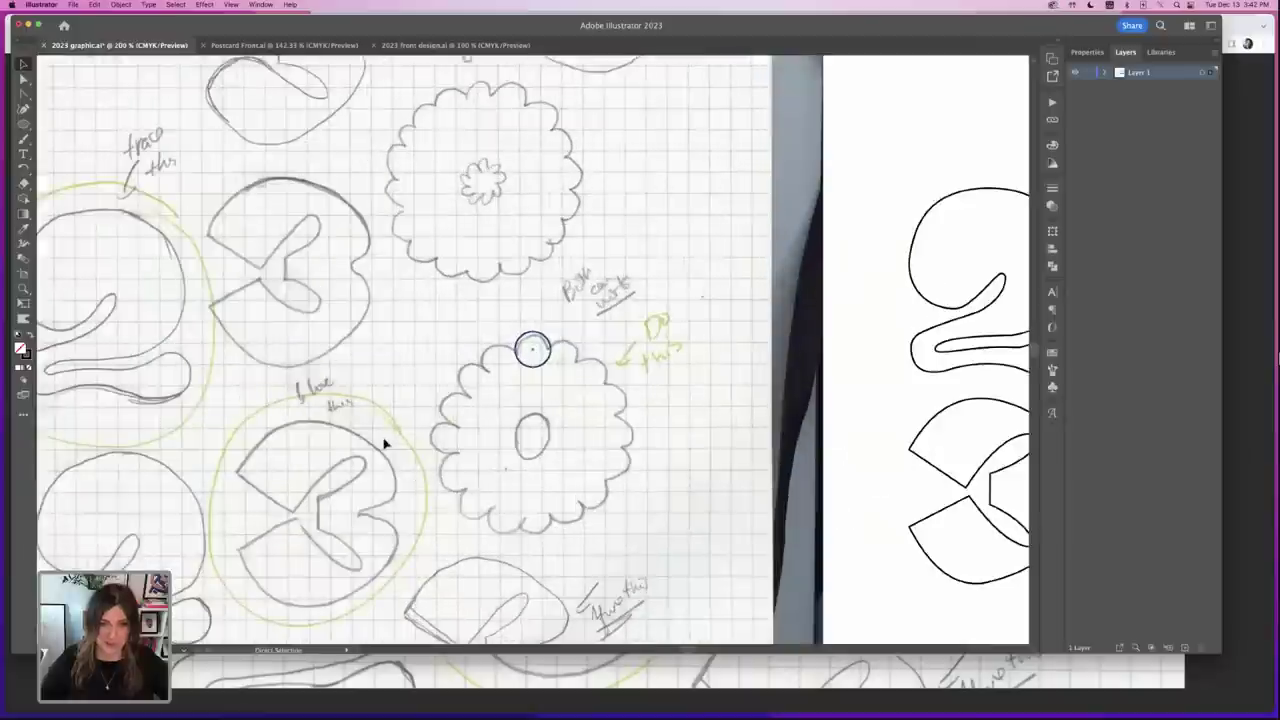
pyautogui.scroll(5, 512, 195)
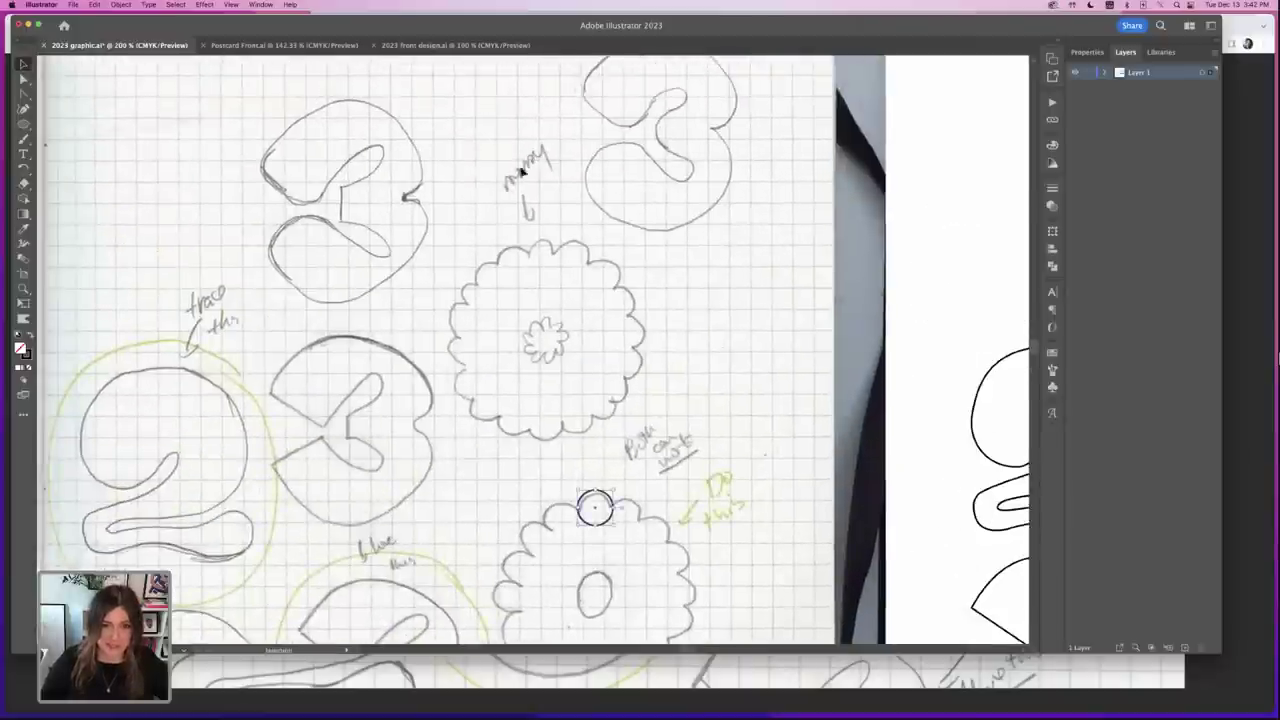
pyautogui.scroll(-5, 484, 360)
pyautogui.hscroll(-2, 484, 360)
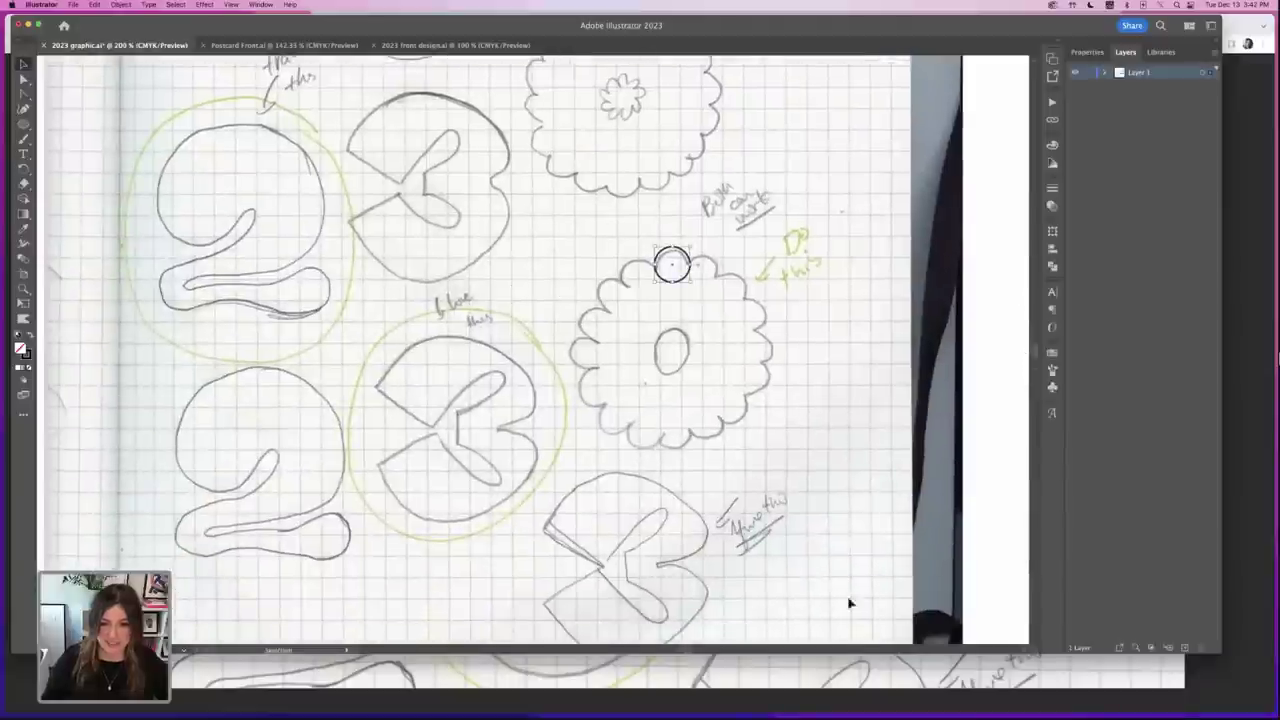
pyautogui.scroll(-2, 741, 572)
pyautogui.hscroll(1, 741, 572)
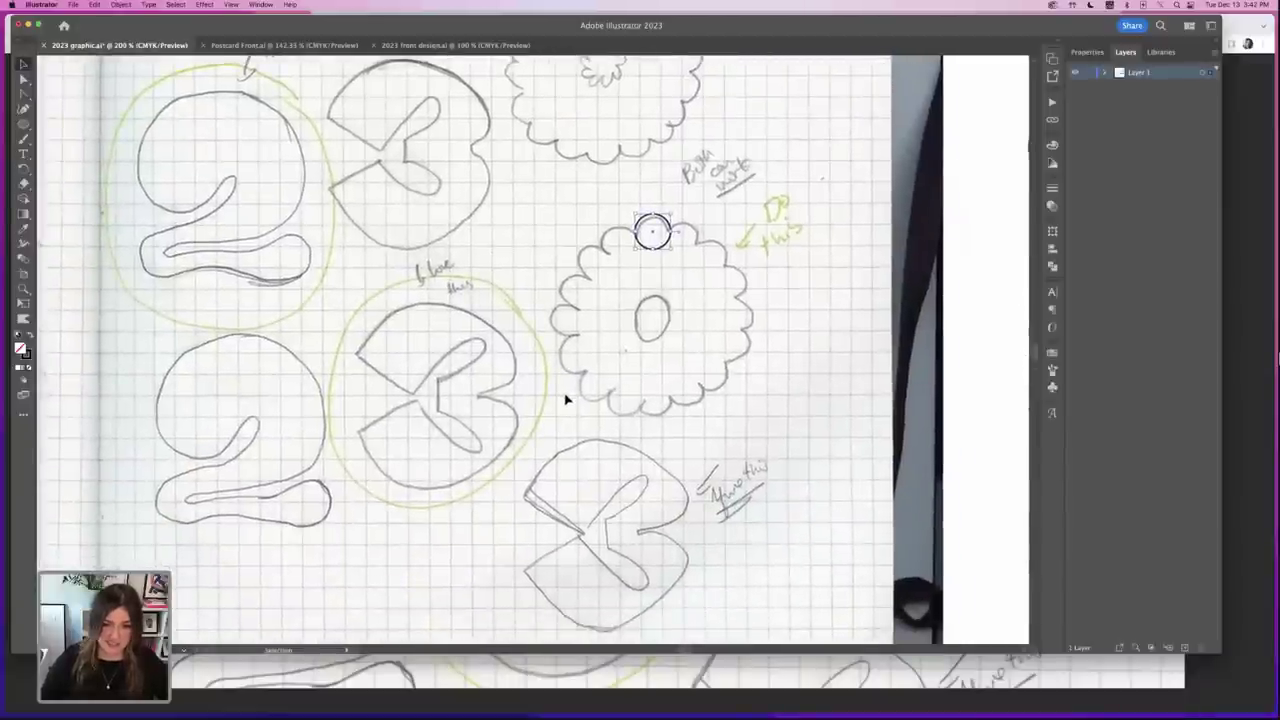
pyautogui.scroll(5, 565, 400)
pyautogui.scroll(2, 565, 400)
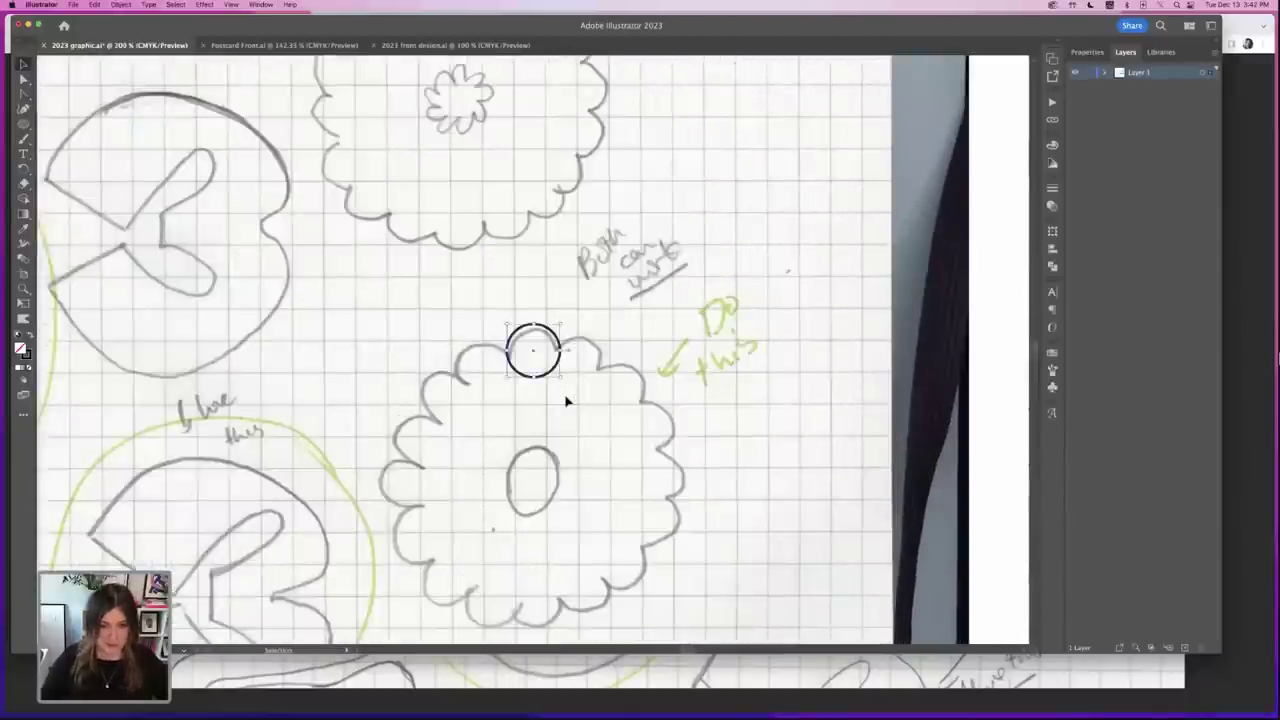
# - Duplicate the top circle straight down onto the bottom scallop of the flower sketch marked "Do this"
pyautogui.scroll(-4, 550, 330)
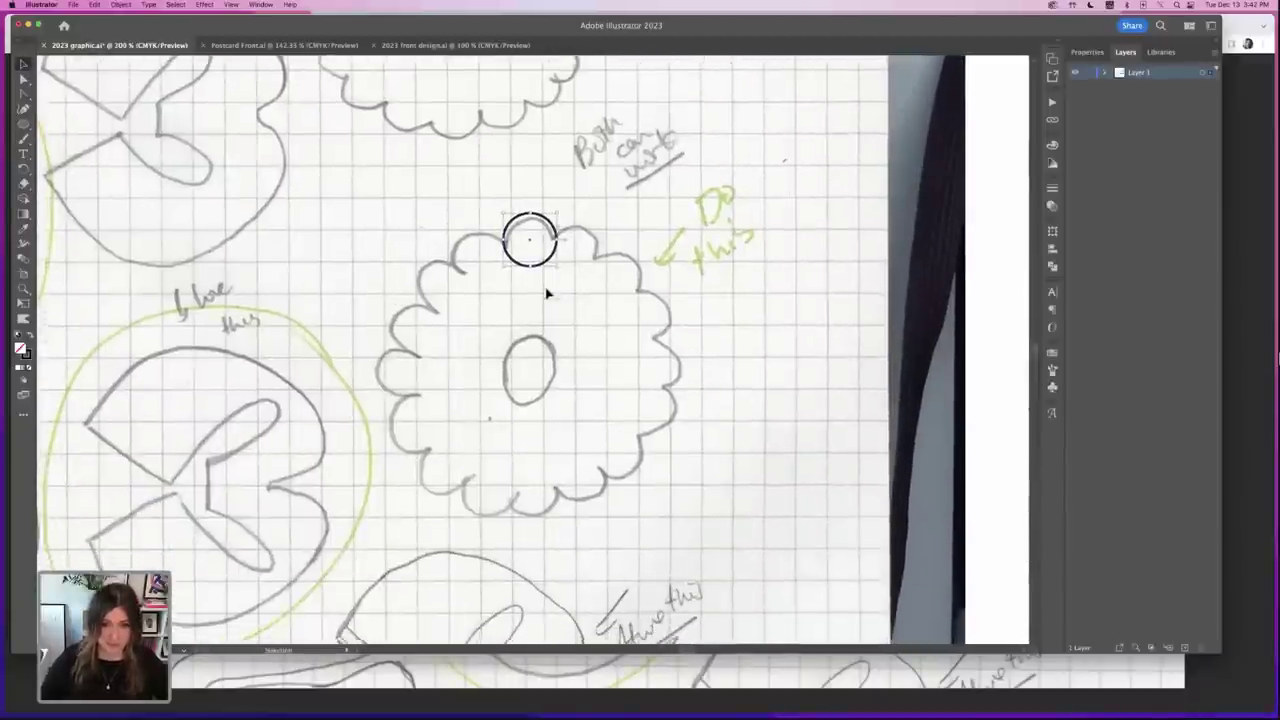
pyautogui.scroll(-1, 547, 291)
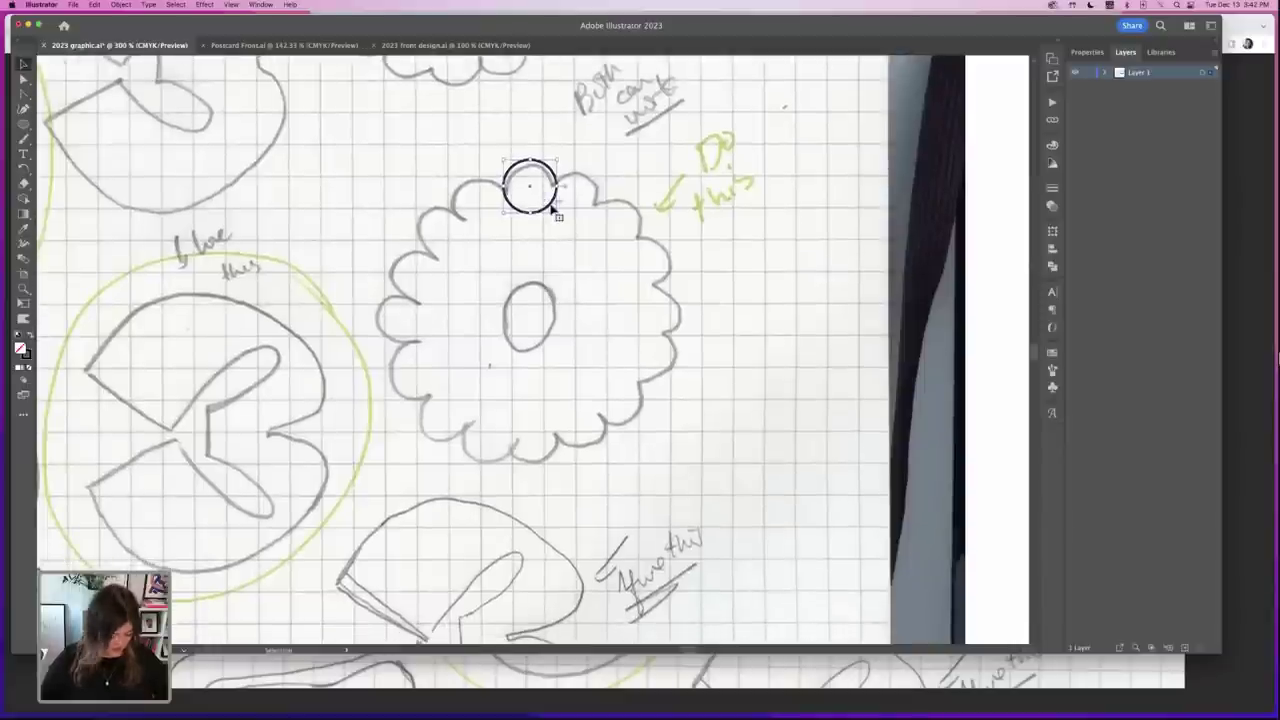
pyautogui.moveTo(553, 228); pyautogui.dragTo(555, 455)
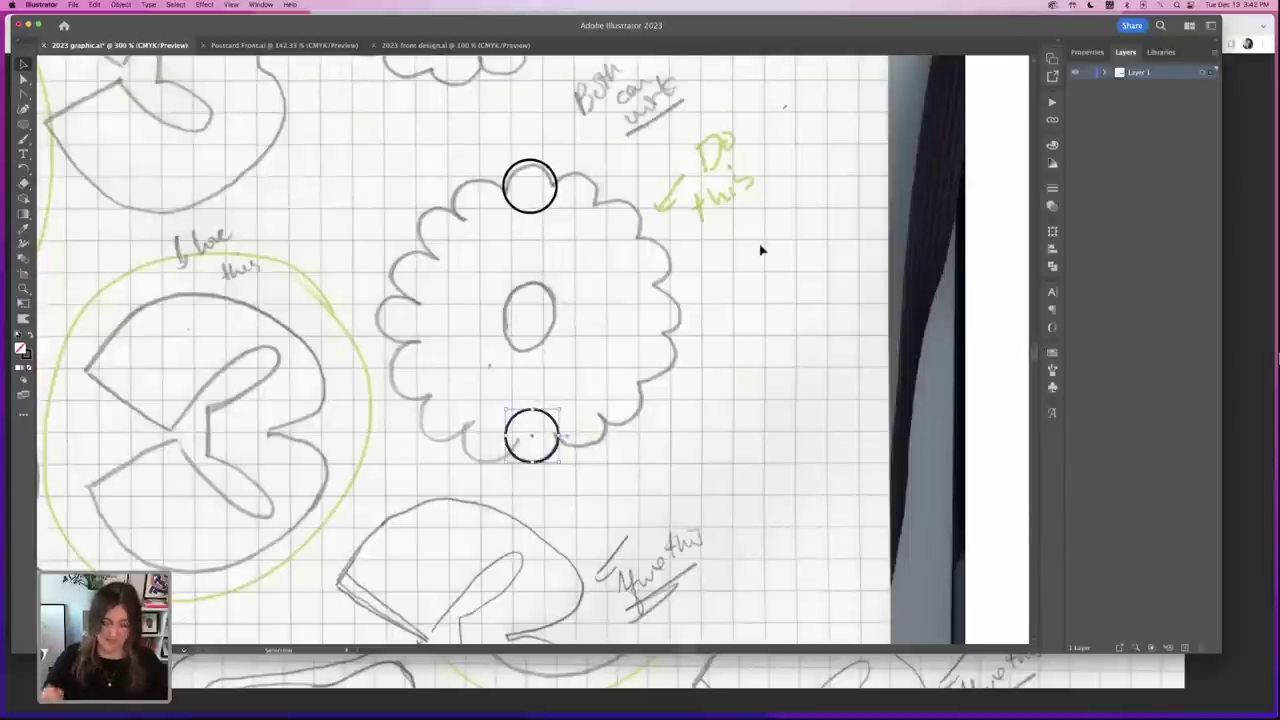
# - Align the top and bottom circles on their horizontal centres and group them as a pair
pyautogui.press('super+a')
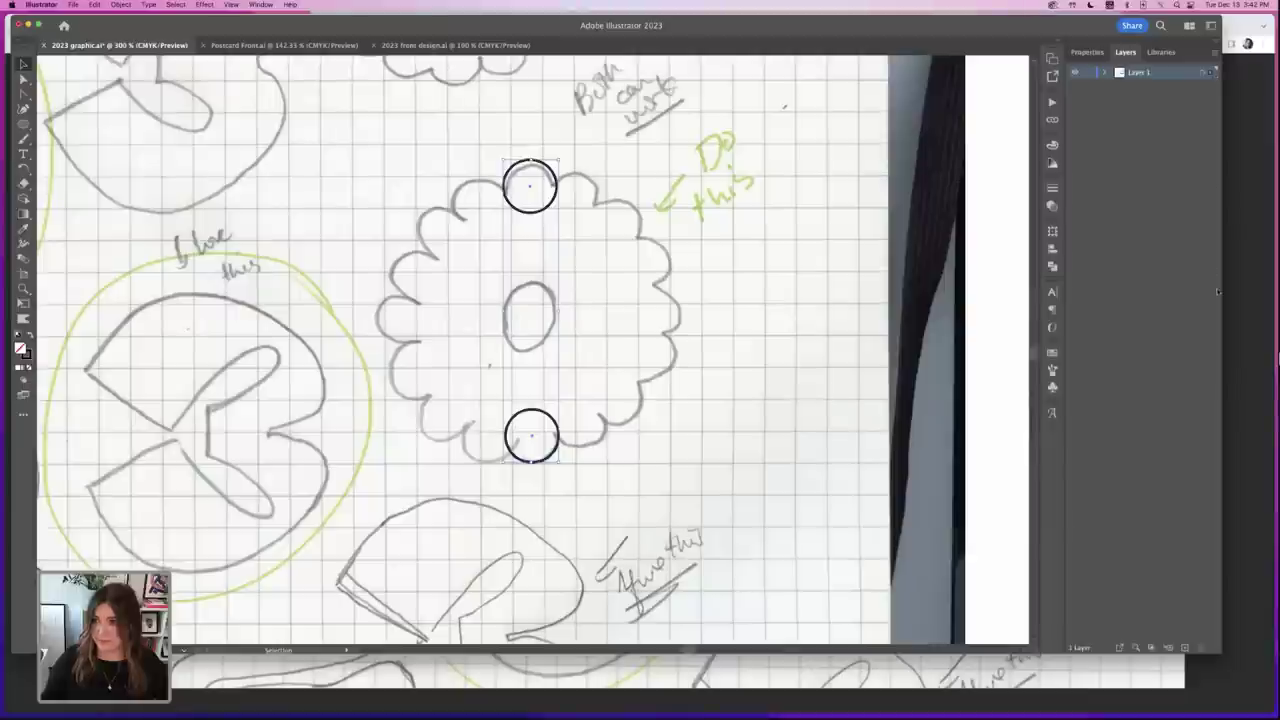
pyautogui.moveTo(1231, 16); pyautogui.dragTo(1265, 17)
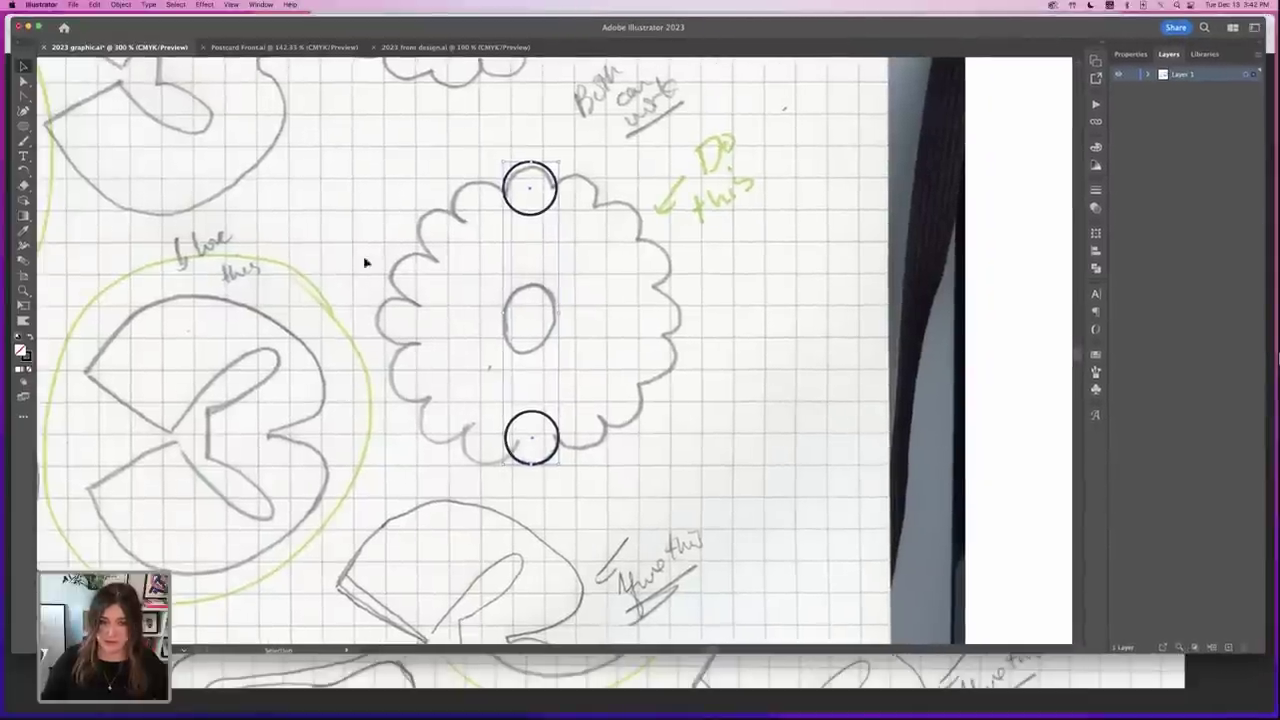
pyautogui.click(495, 173)
pyautogui.moveTo(566, 473); pyautogui.dragTo(567, 474)
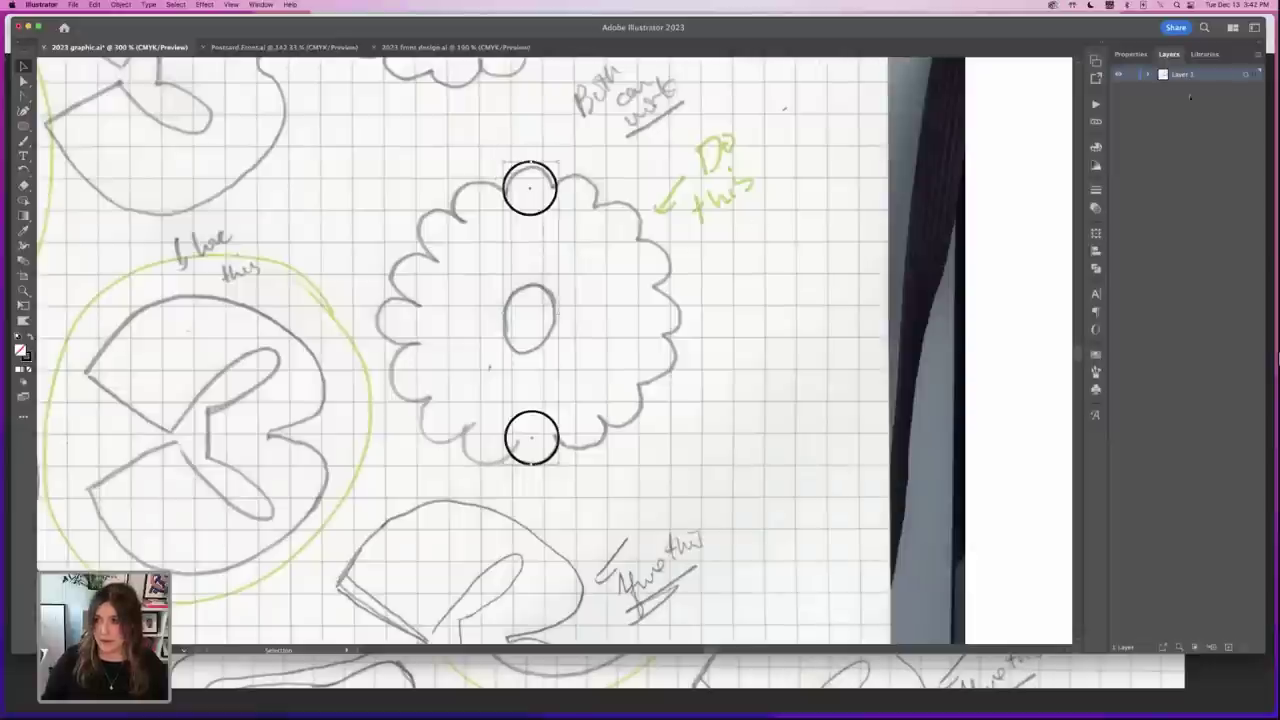
pyautogui.click(1133, 55)
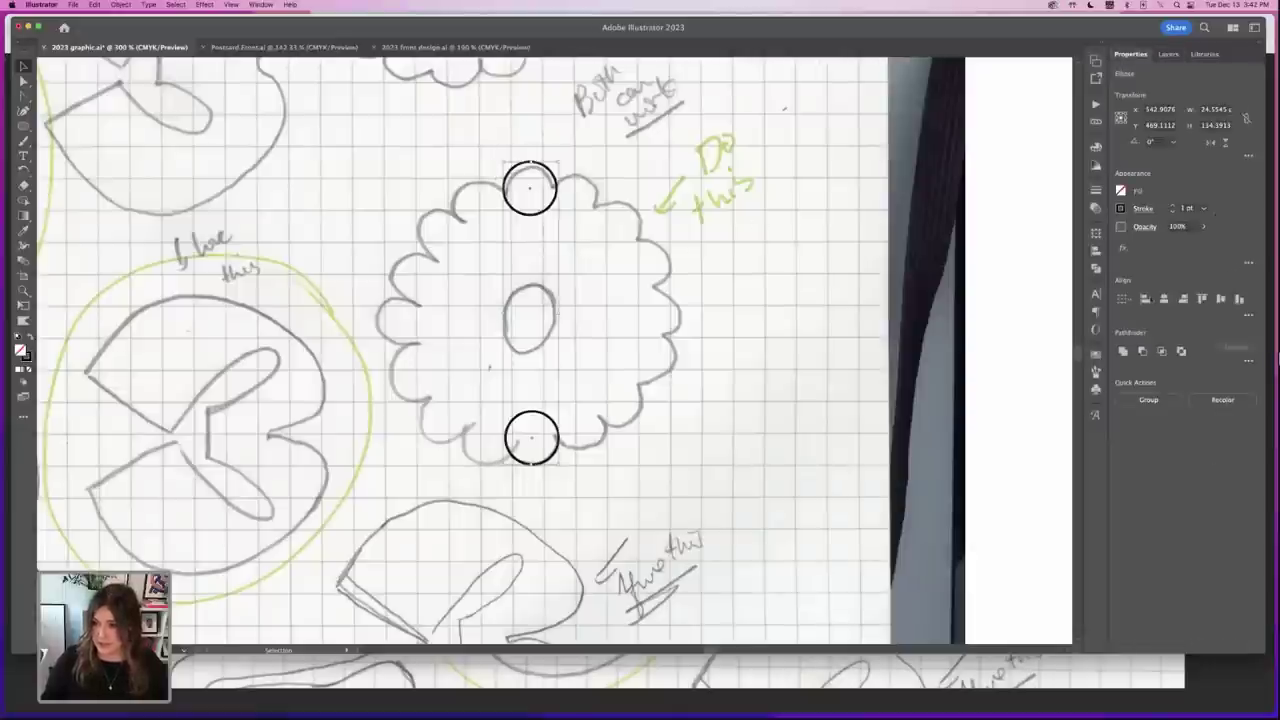
pyautogui.click(1164, 299)
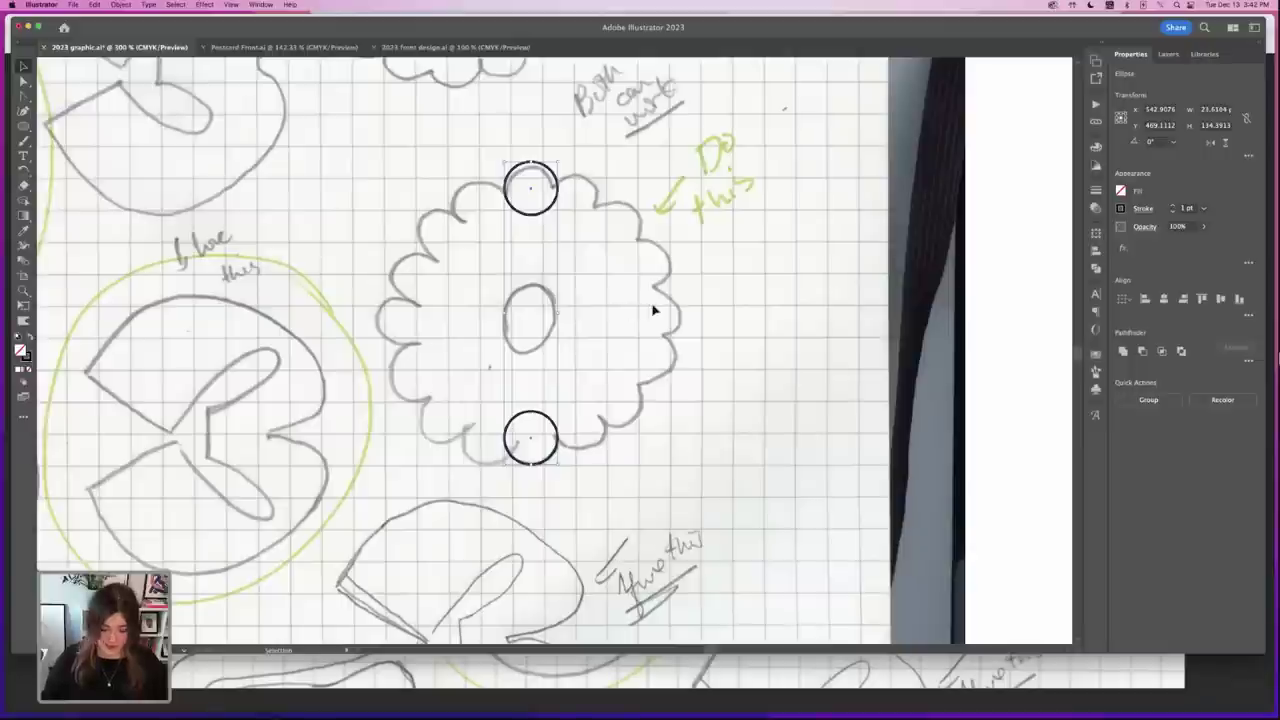
pyautogui.click(690, 328)
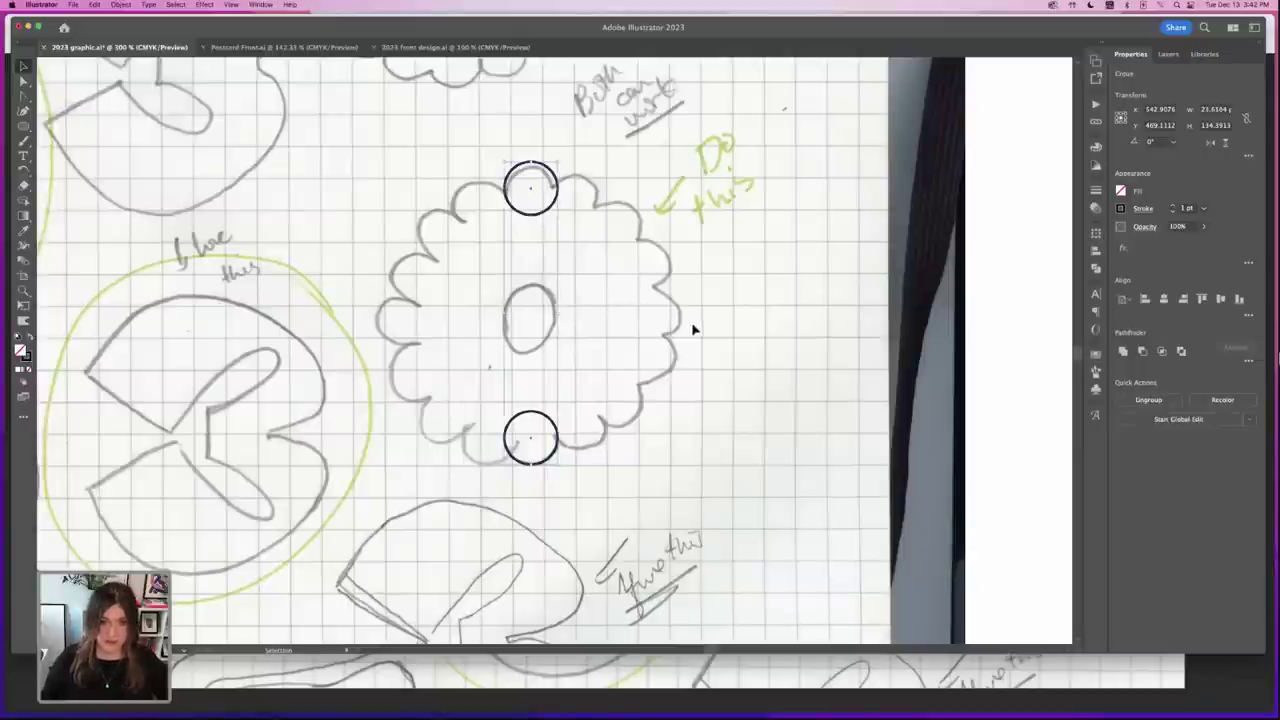
pyautogui.press('super+a')
pyautogui.press('super+g')
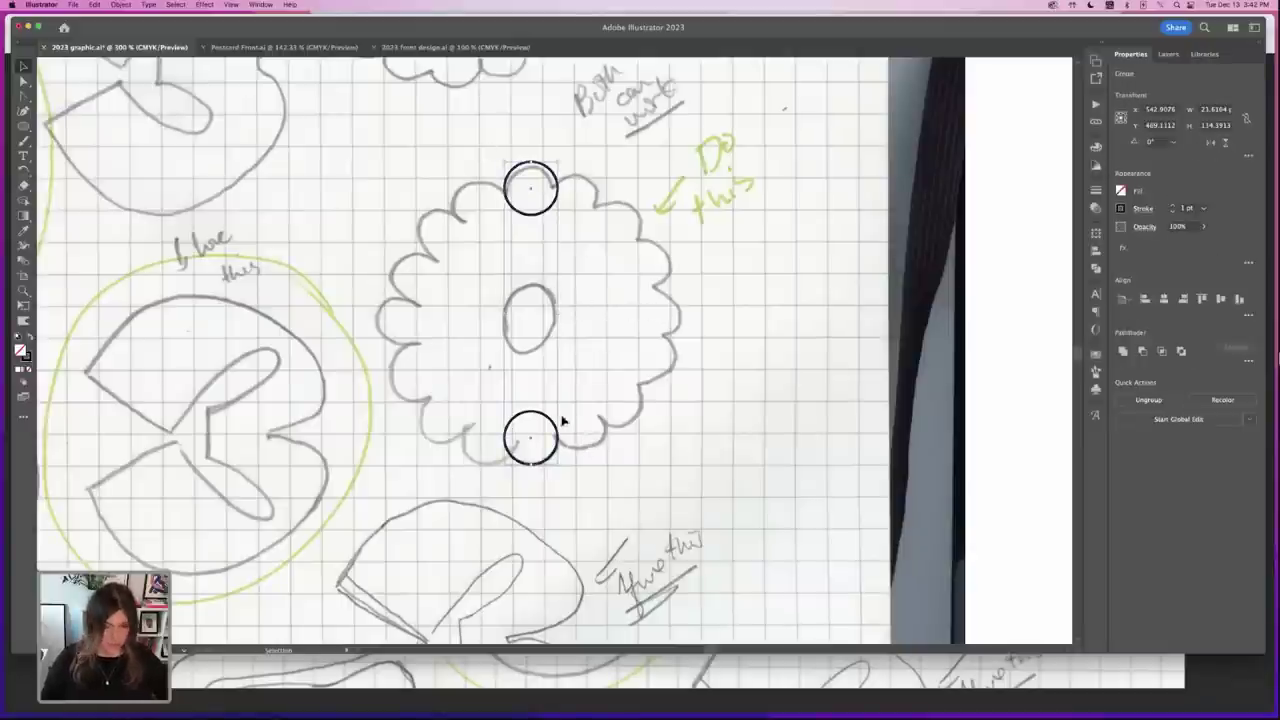
# - Create a copy of the circle pair rotated a quarter turn and place it across the flower's left and right scallops
pyautogui.moveTo(558, 182); pyautogui.dragTo(709, 331)
pyautogui.click(607, 282)
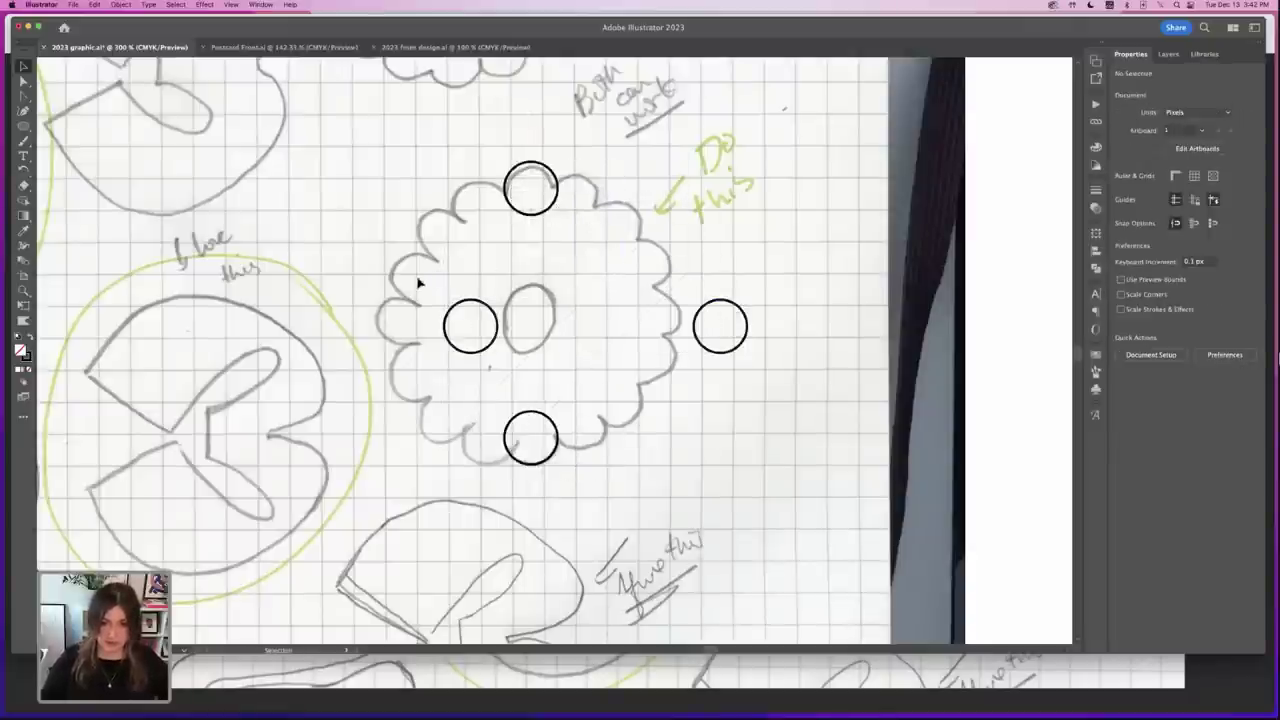
pyautogui.moveTo(417, 280); pyautogui.dragTo(683, 307)
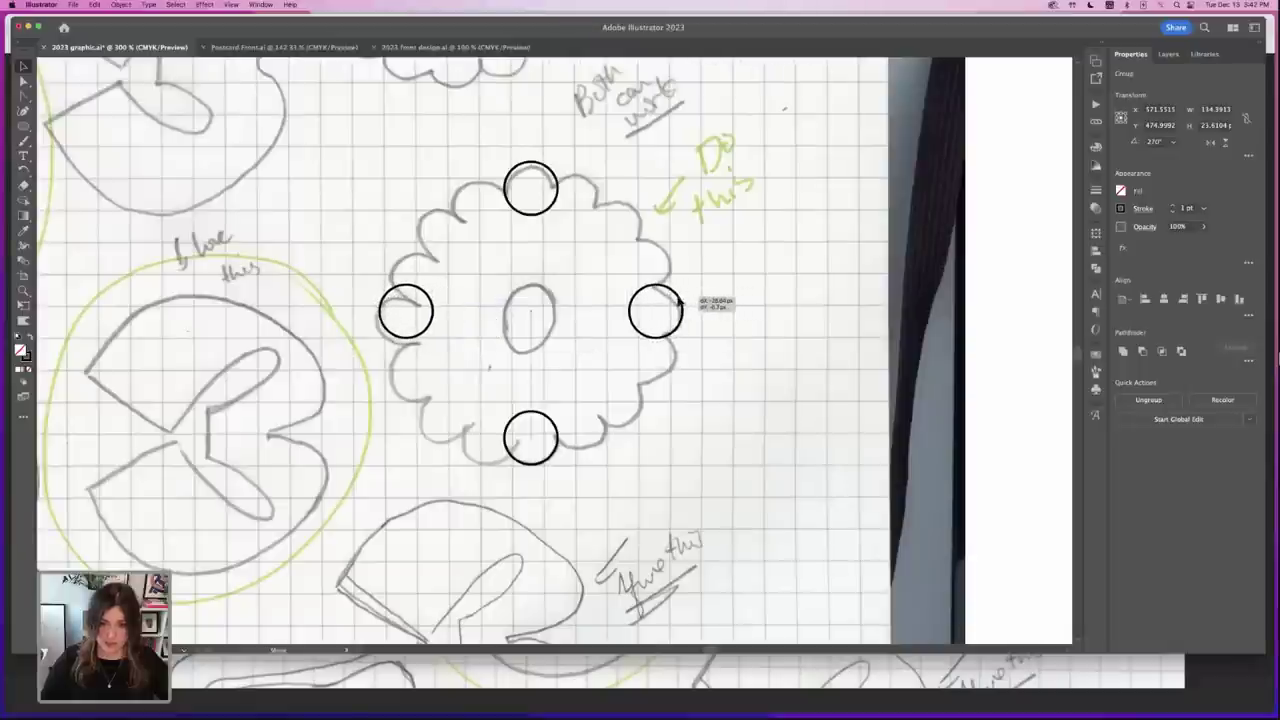
# - Align the upright and sideways circle pairs on their vertical centres and group all four circles
pyautogui.click(442, 166)
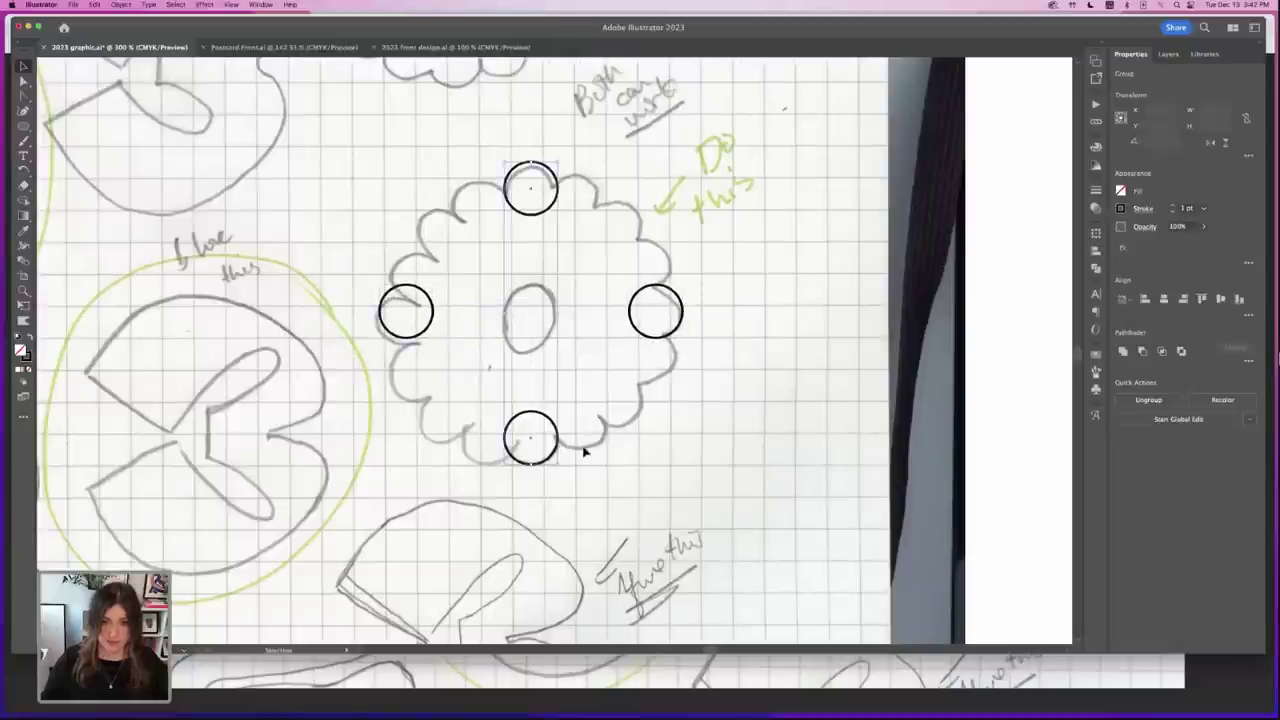
pyautogui.press('super+a')
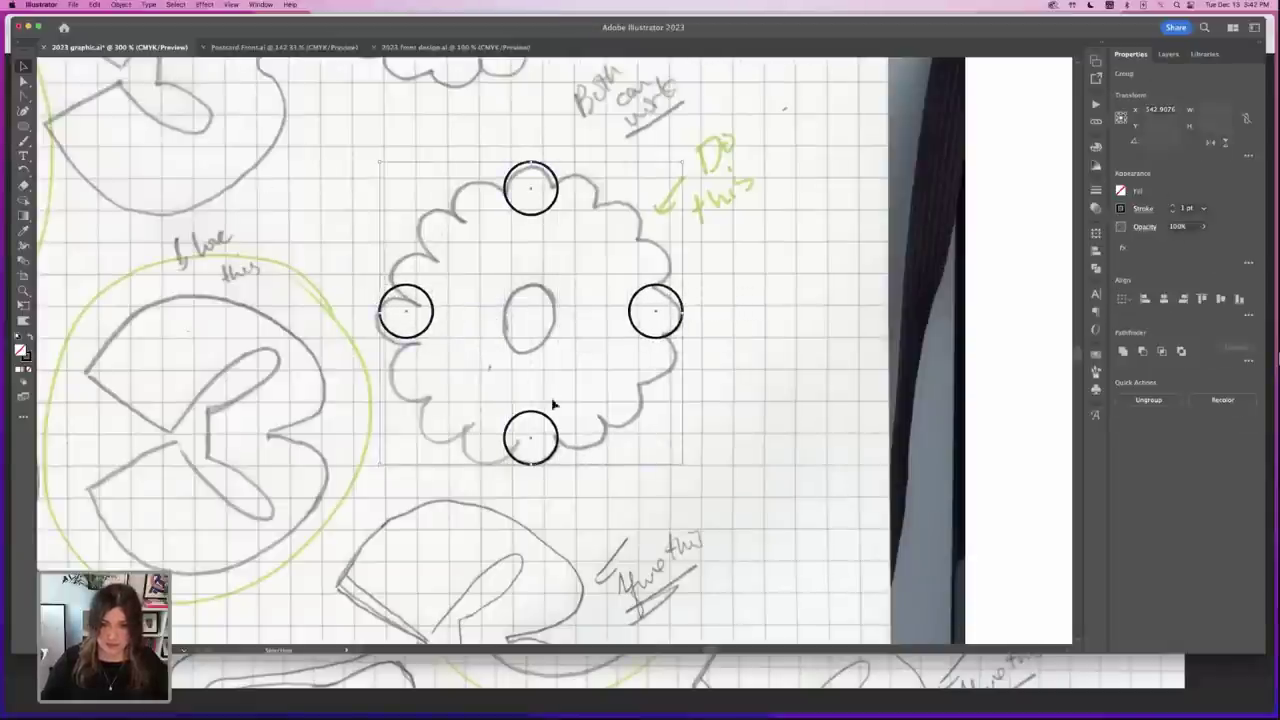
pyautogui.click(1220, 299)
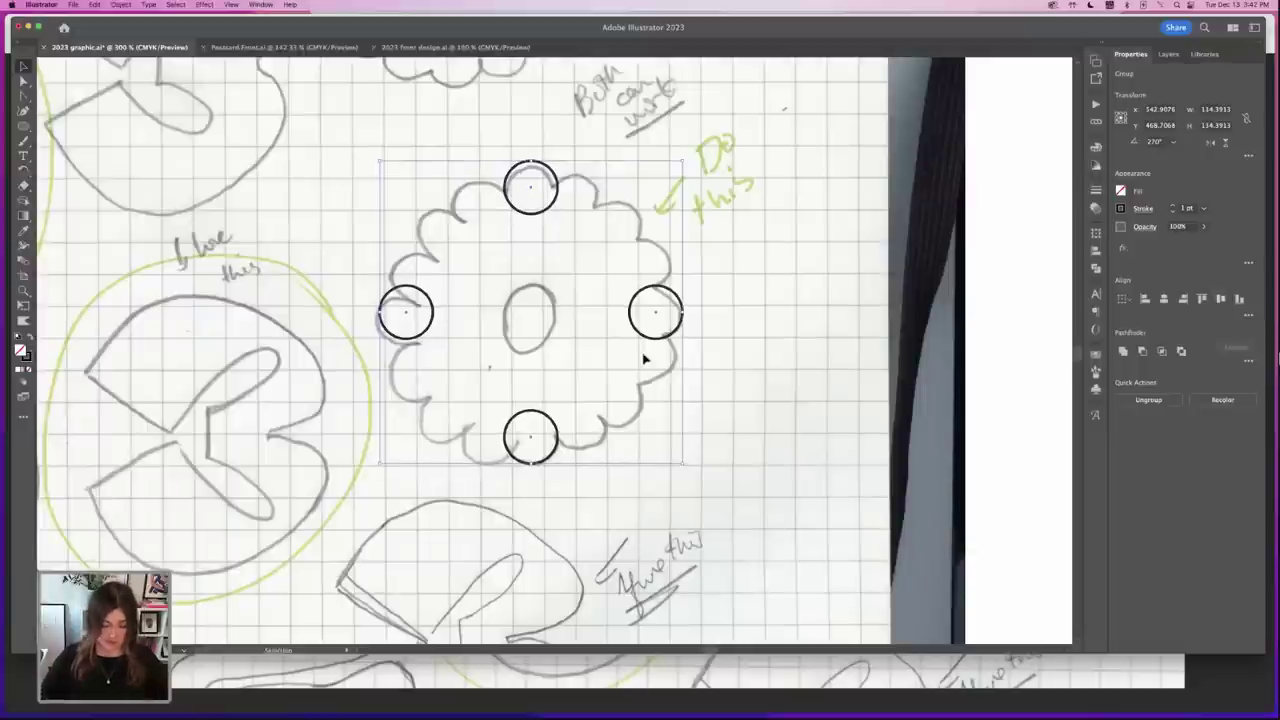
pyautogui.click(731, 386)
pyautogui.click(538, 214)
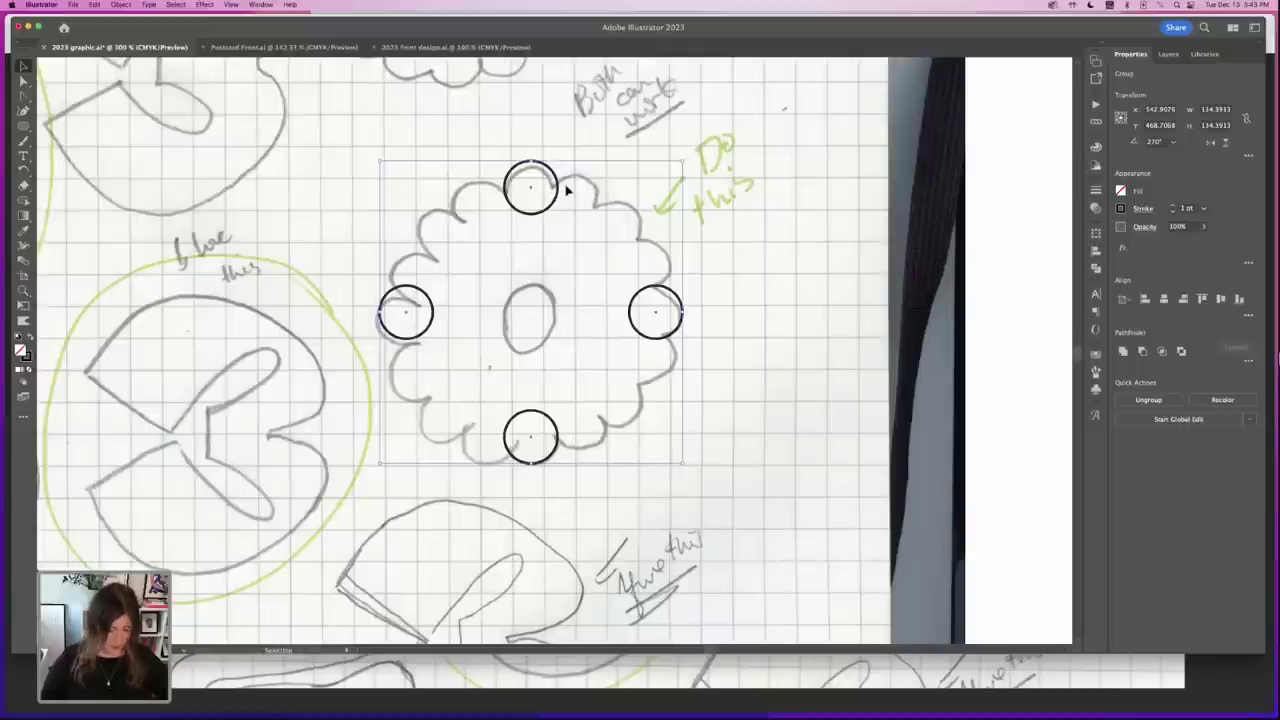
# - Duplicate the four-circle group slightly to the right and rotate the copy 45° so its circles sit on the diagonals
pyautogui.moveTo(562, 185); pyautogui.dragTo(602, 186)
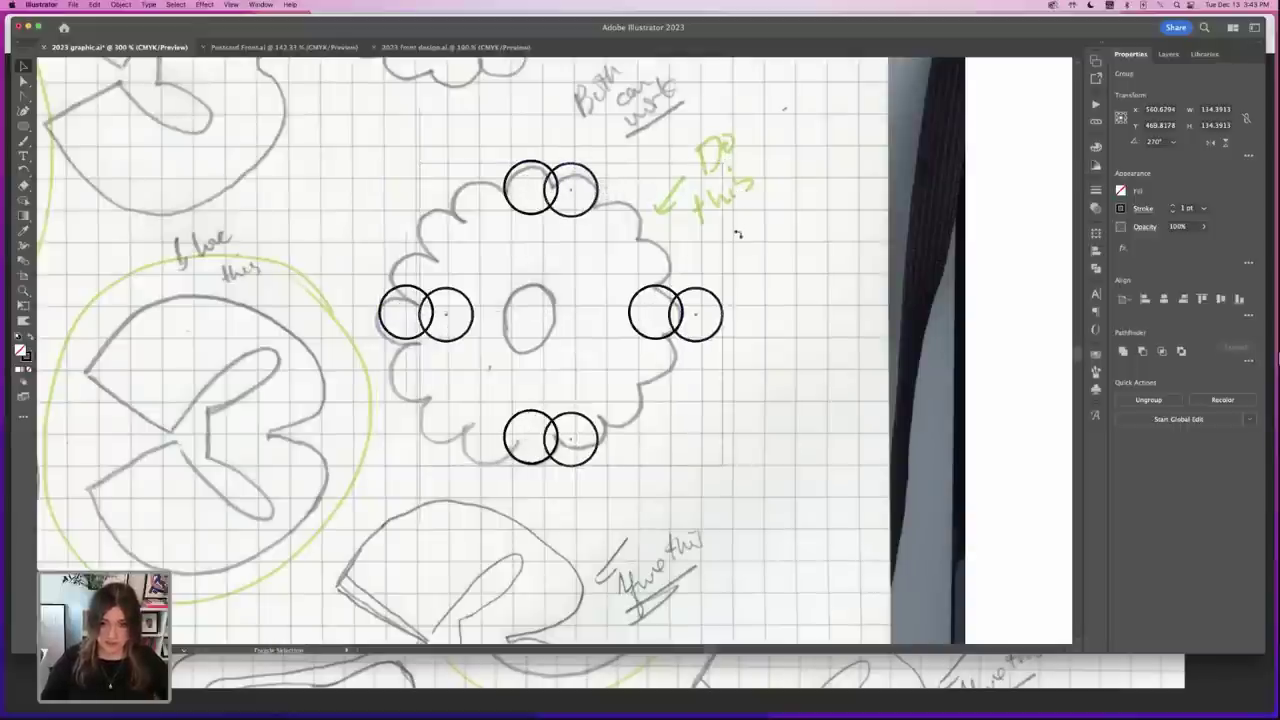
pyautogui.moveTo(737, 234); pyautogui.dragTo(729, 337)
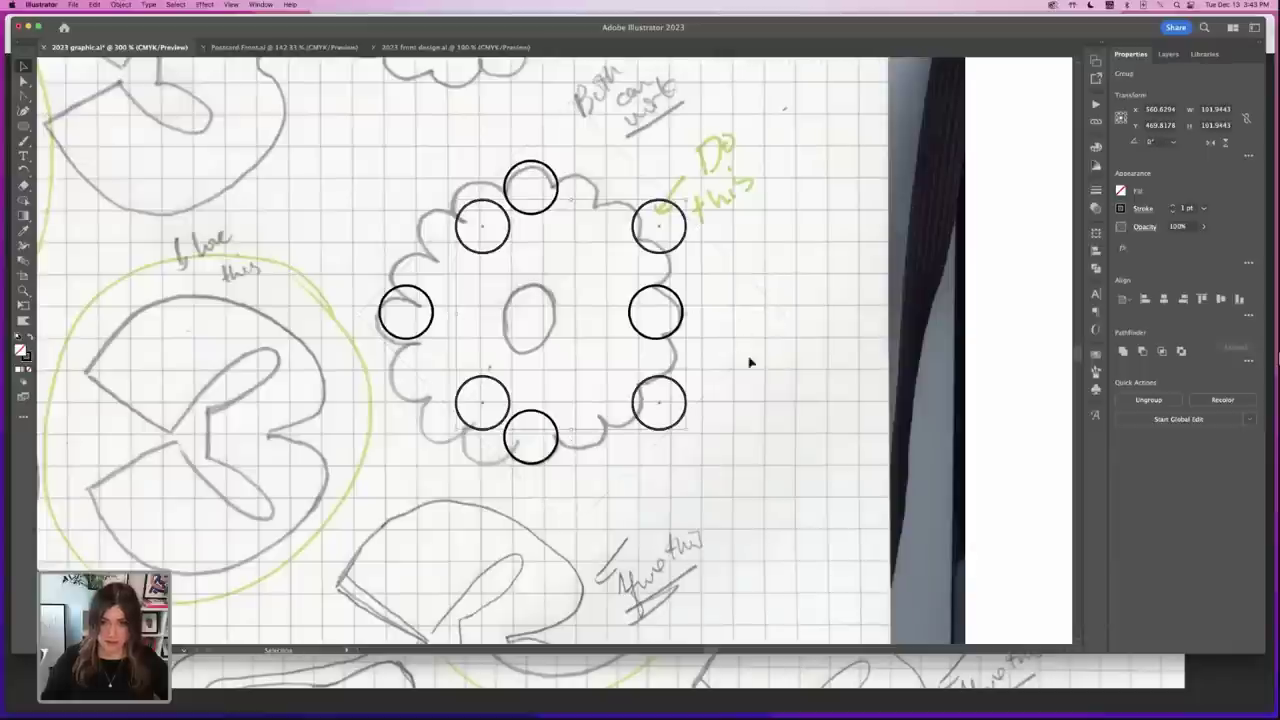
pyautogui.click(750, 362)
# - Align the original and rotated four-circle groups on their horizontal and vertical centres to form an even ring
pyautogui.press('super+a')
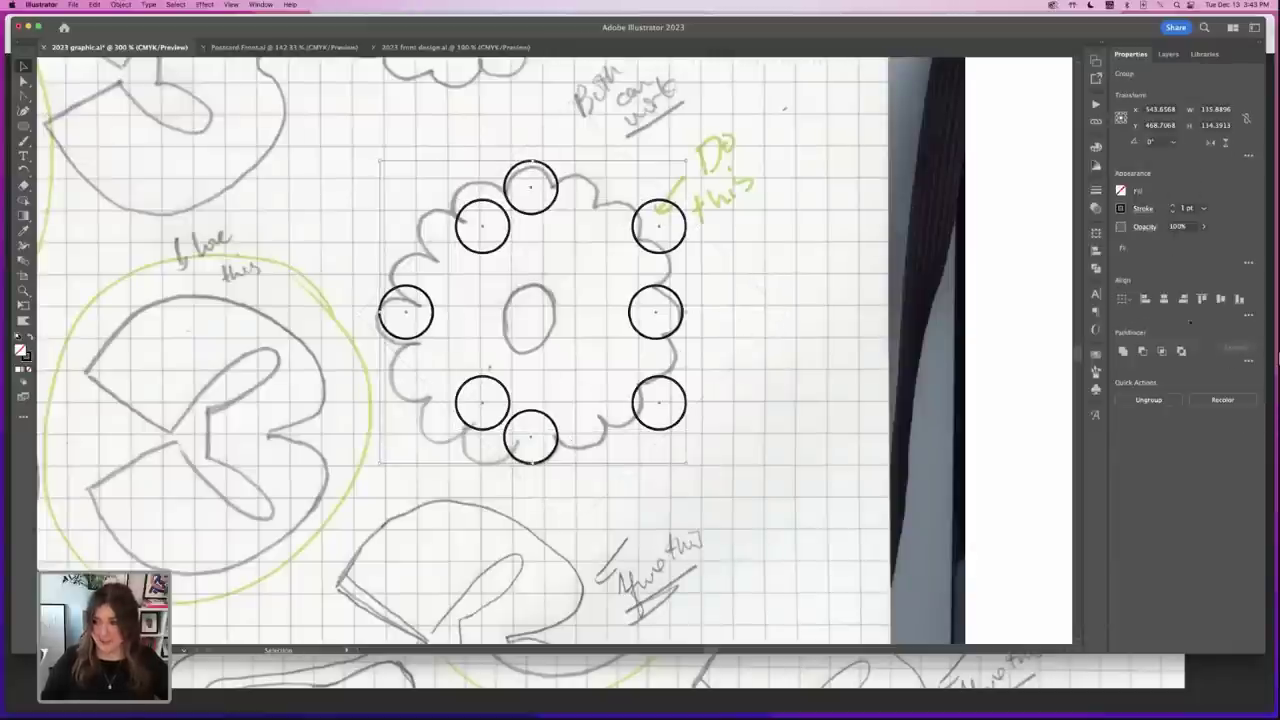
pyautogui.click(1164, 299)
pyautogui.click(1220, 299)
pyautogui.click(769, 338)
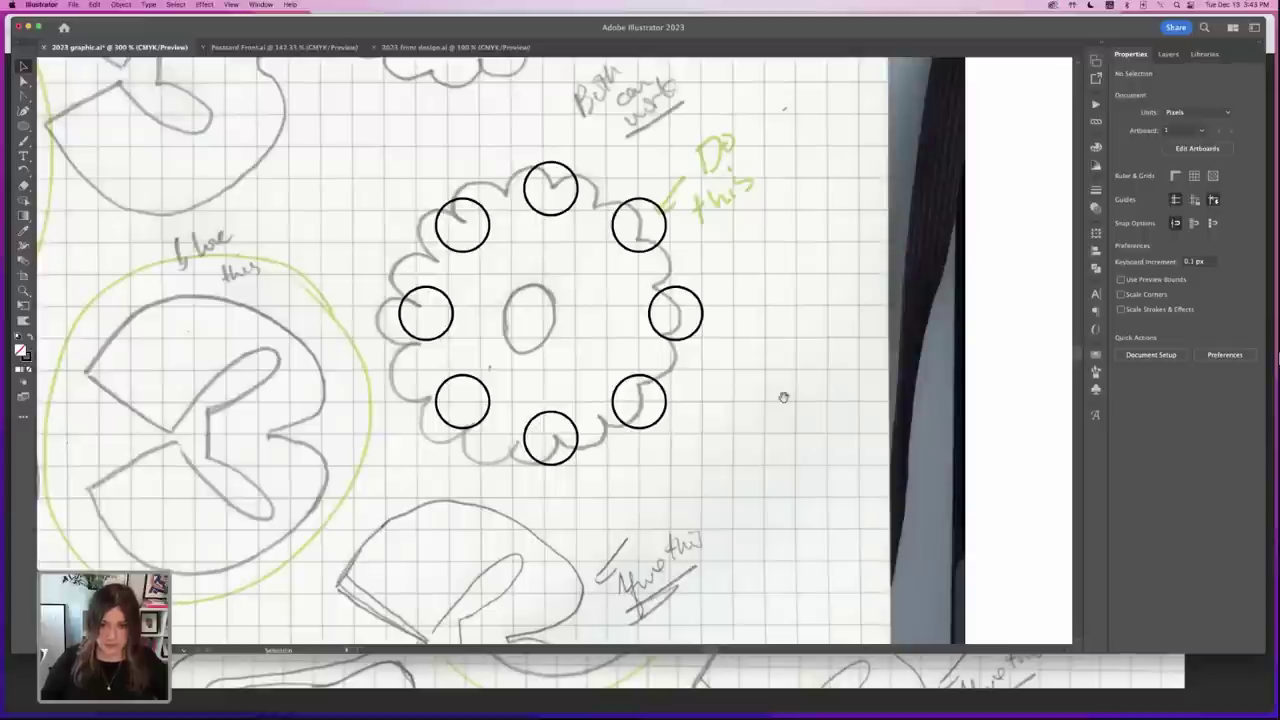
pyautogui.moveTo(784, 397); pyautogui.dragTo(711, 342)
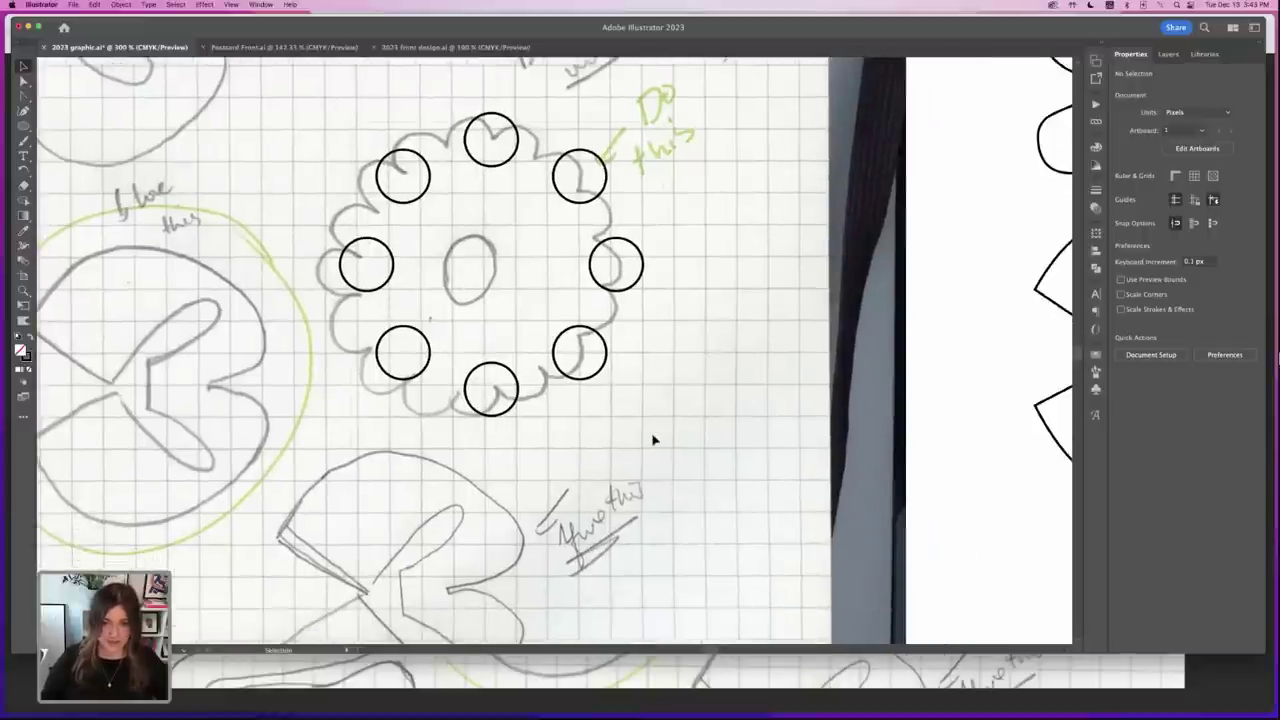
pyautogui.moveTo(652, 440); pyautogui.dragTo(652, 440)
pyautogui.press('super+minus')
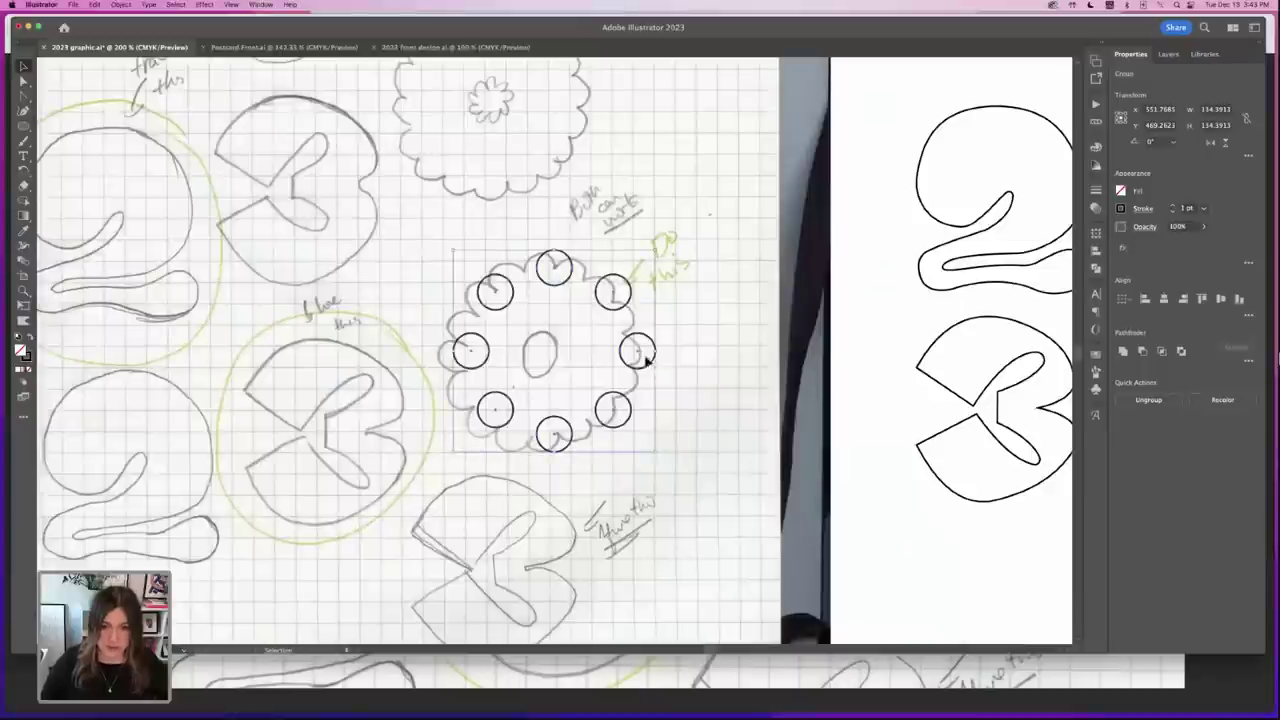
pyautogui.click(466, 250)
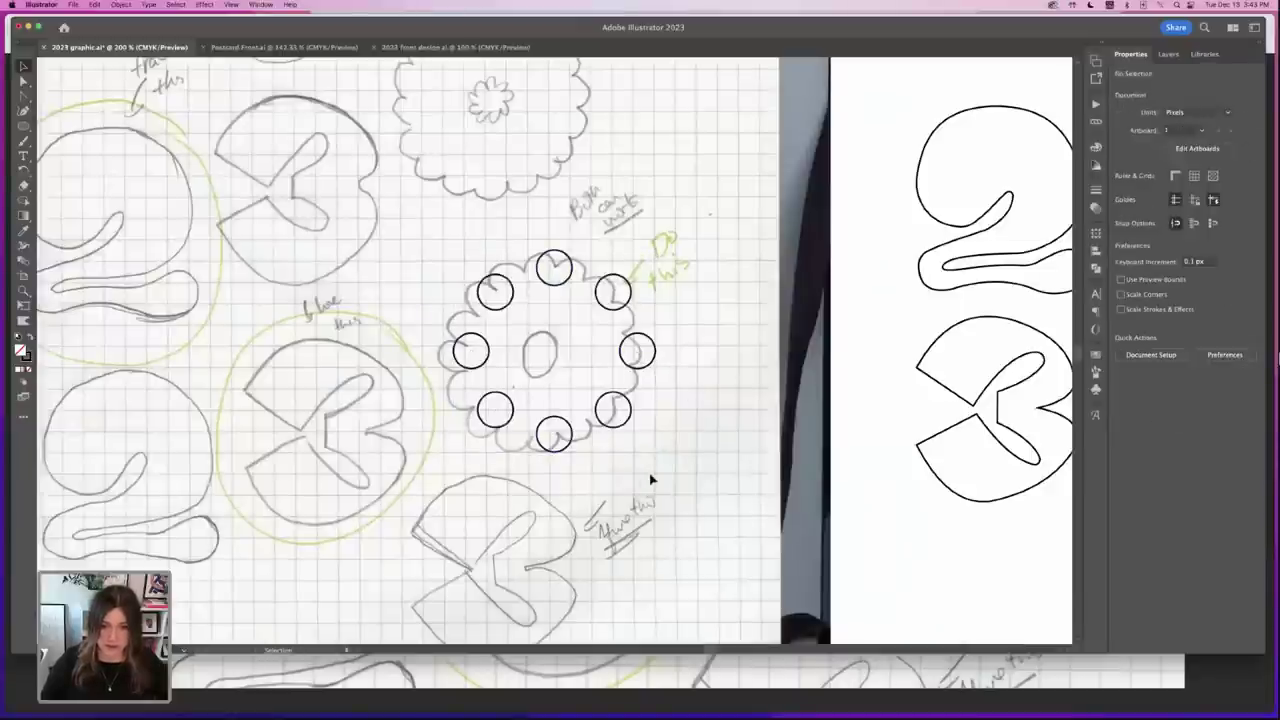
# - Fit the eight-circle ring over the sketched flower and add a duplicate of it, rotated so its circles fill the gaps
pyautogui.moveTo(606, 318); pyautogui.dragTo(588, 316)
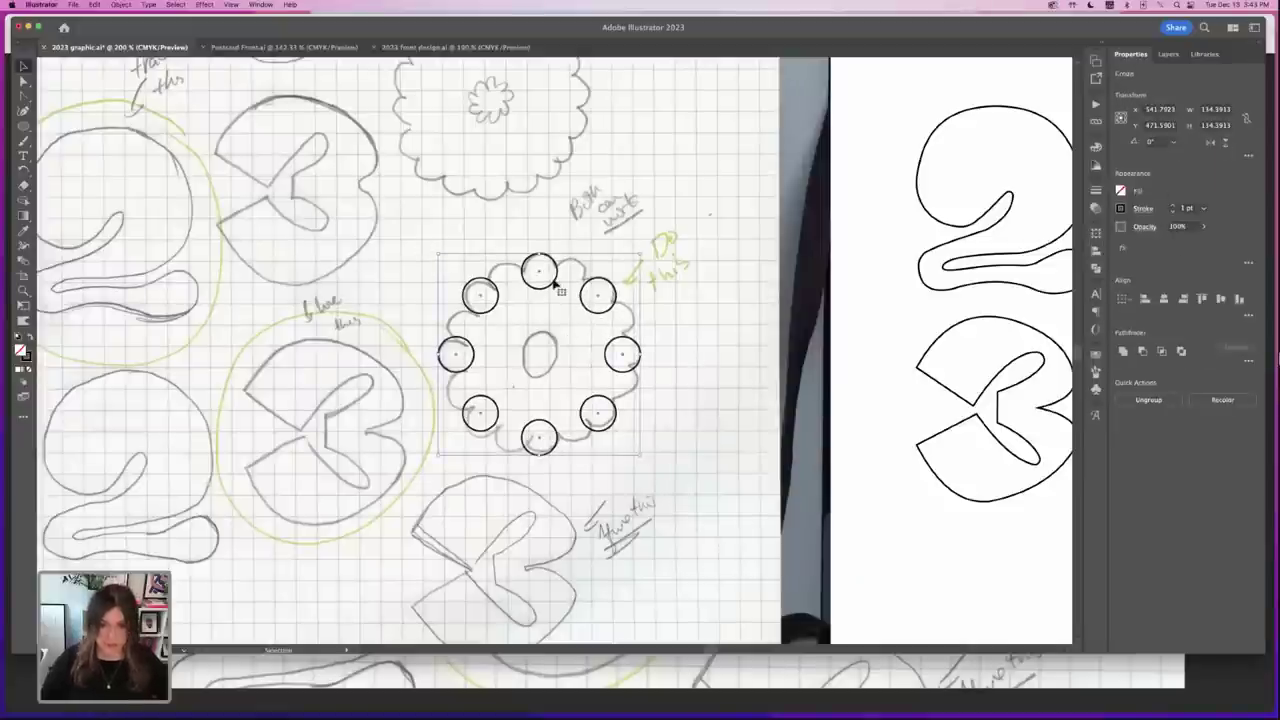
pyautogui.keyDown('alt'); pyautogui.moveTo(586, 277); pyautogui.dragTo(686, 308); pyautogui.keyUp('alt')
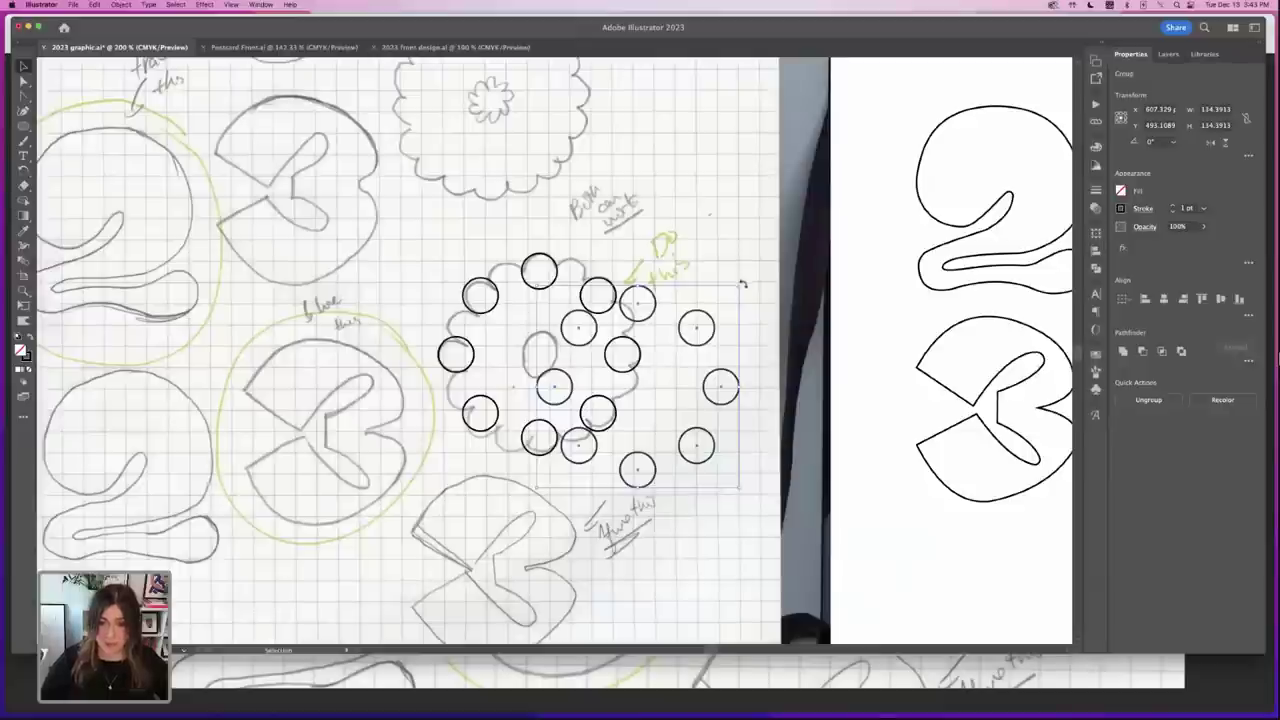
pyautogui.moveTo(742, 284); pyautogui.dragTo(632, 310)
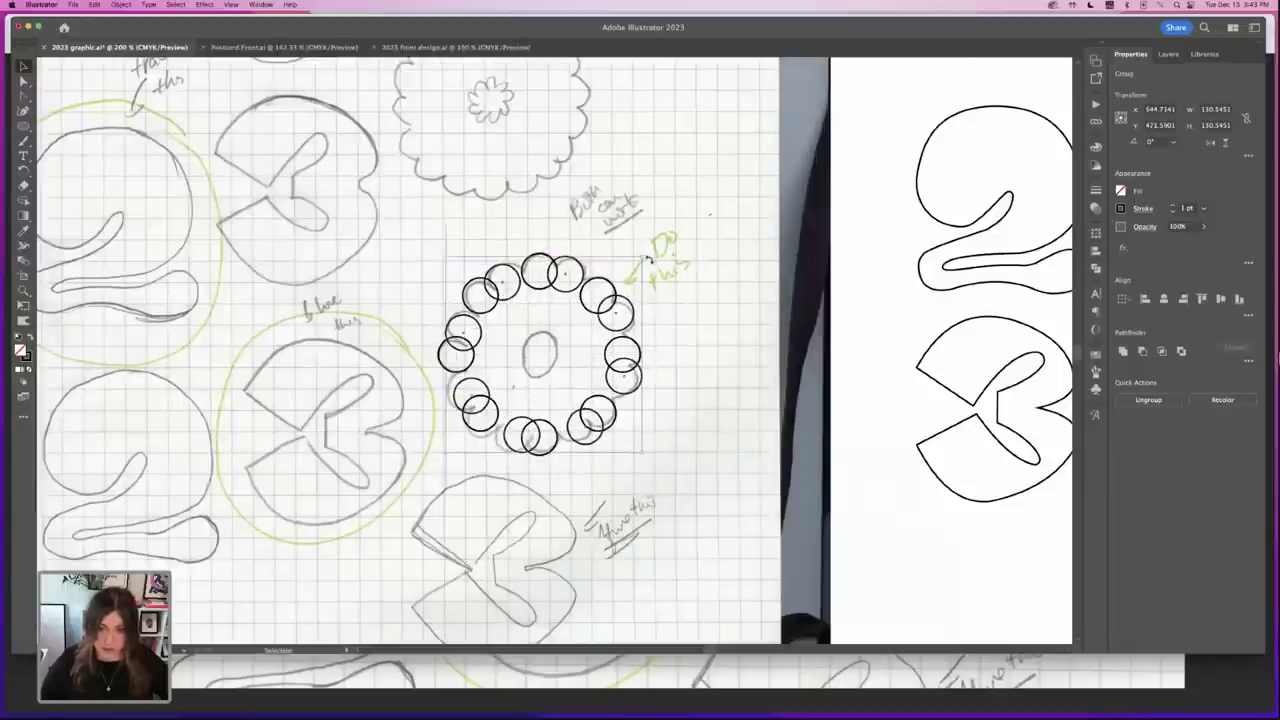
pyautogui.moveTo(645, 256); pyautogui.dragTo(650, 267)
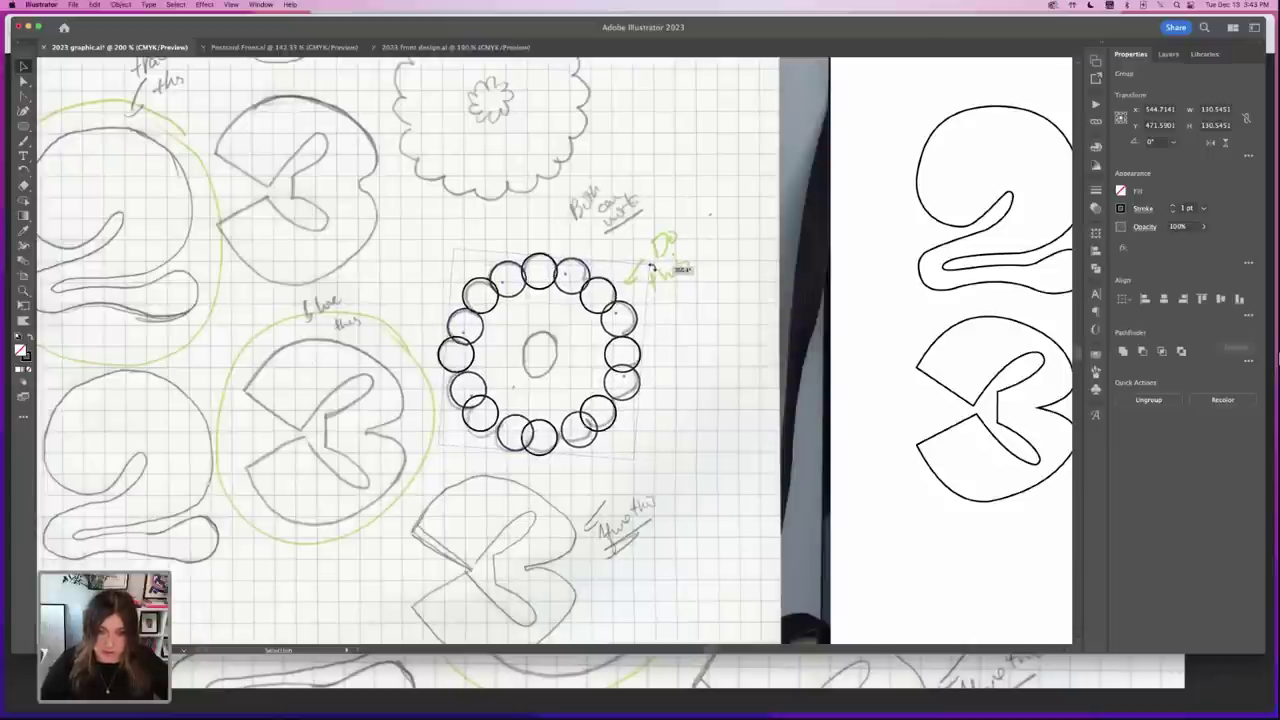
pyautogui.click(711, 391)
pyautogui.moveTo(435, 228); pyautogui.dragTo(712, 468)
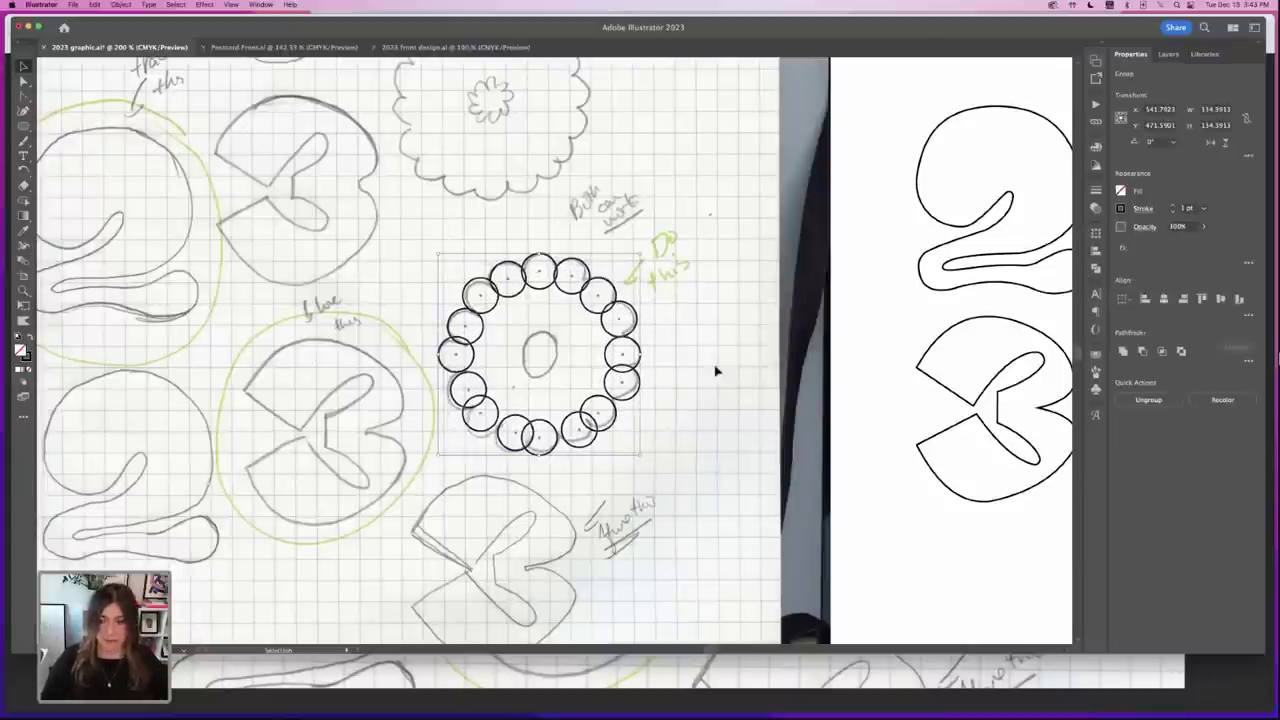
pyautogui.click(686, 370)
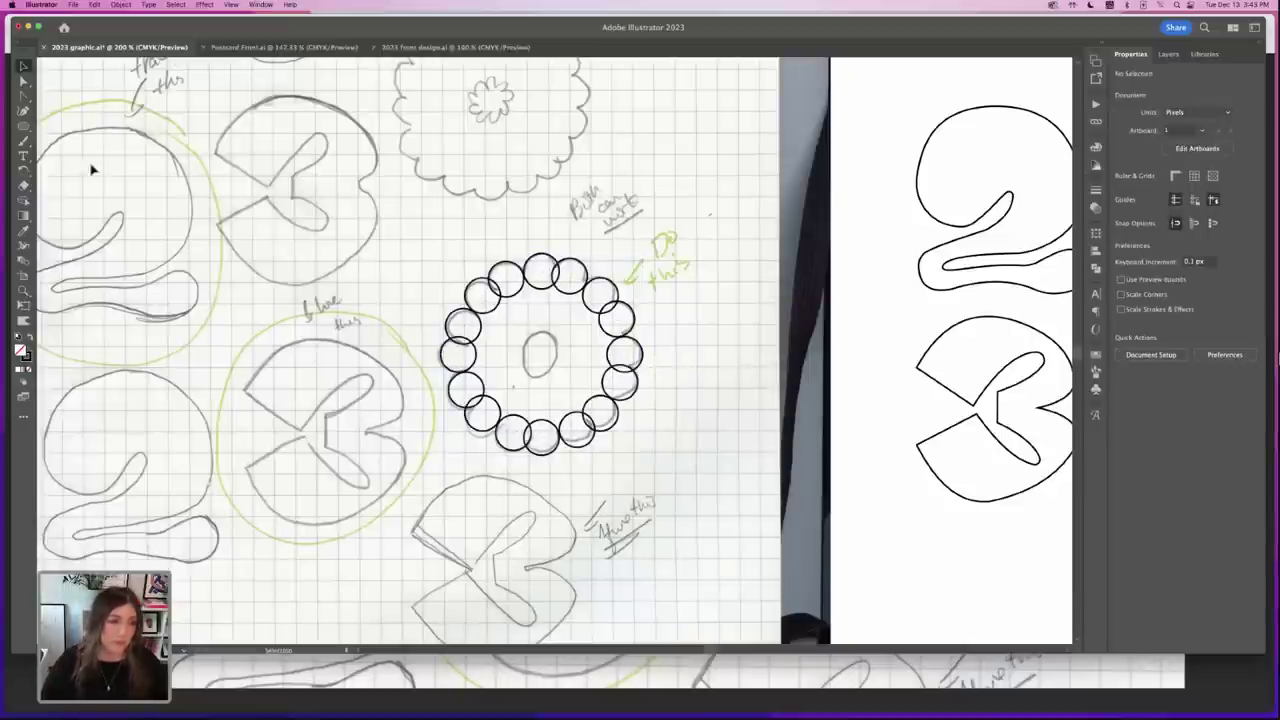
# - Draw a large circle about 104 px across and place it inside the ring of small circles
pyautogui.moveTo(24, 127); pyautogui.dragTo(80, 140)
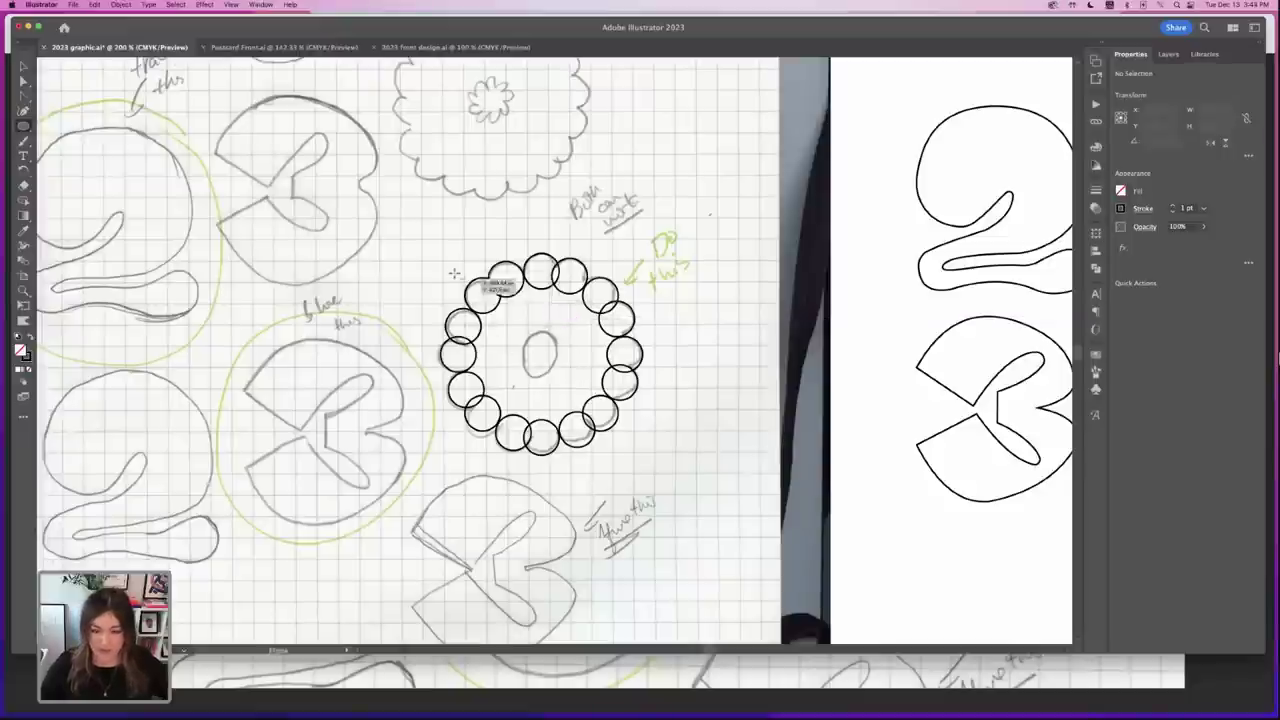
pyautogui.moveTo(451, 263); pyautogui.dragTo(610, 421)
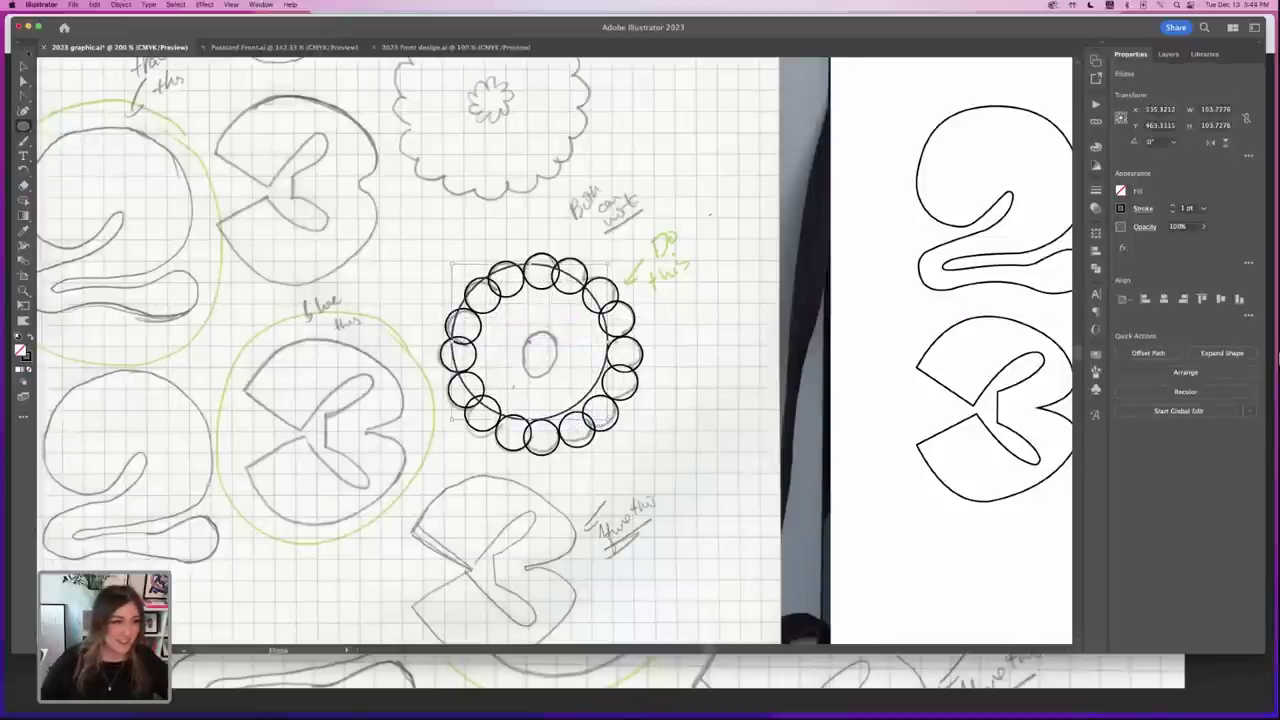
pyautogui.press('v')
pyautogui.moveTo(597, 301)
pyautogui.mouseDown()
pyautogui.moveTo(609, 295)
pyautogui.moveTo(609, 308)
pyautogui.mouseUp()
pyautogui.click(466, 260)
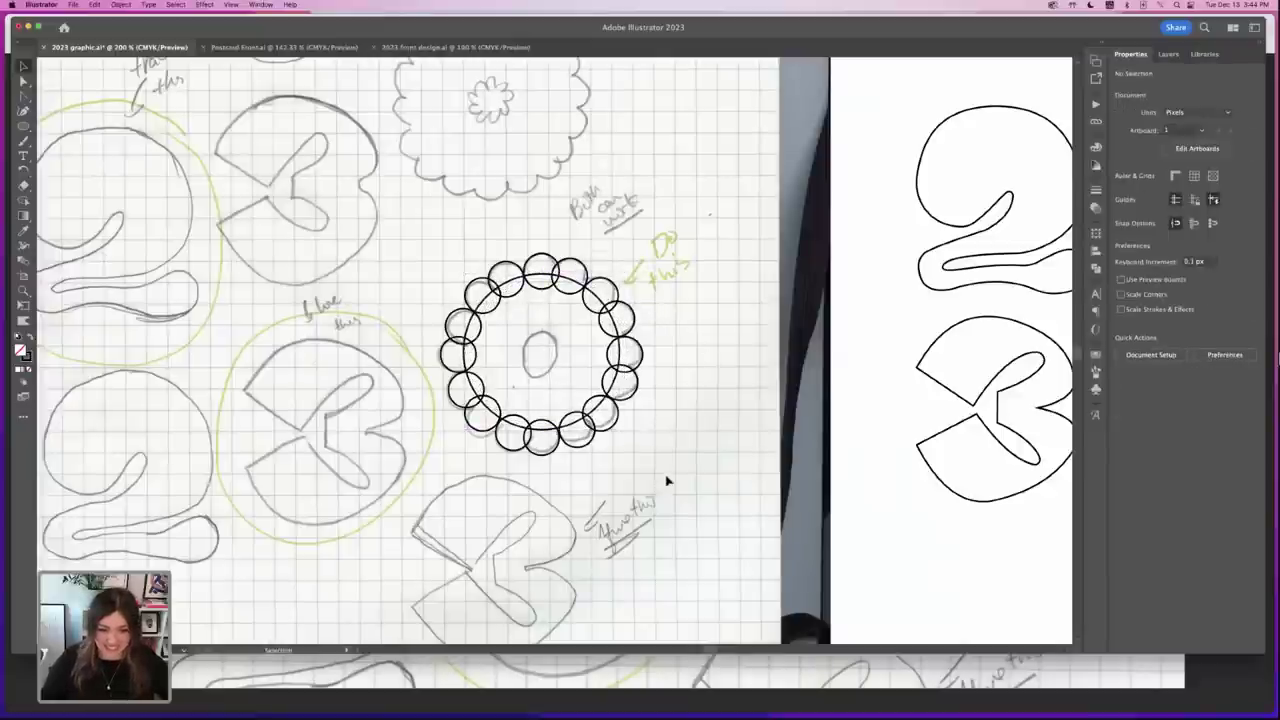
# - Select the large circle with both circle groups and align them on their vertical centres
pyautogui.press('super+a')
pyautogui.click(440, 227)
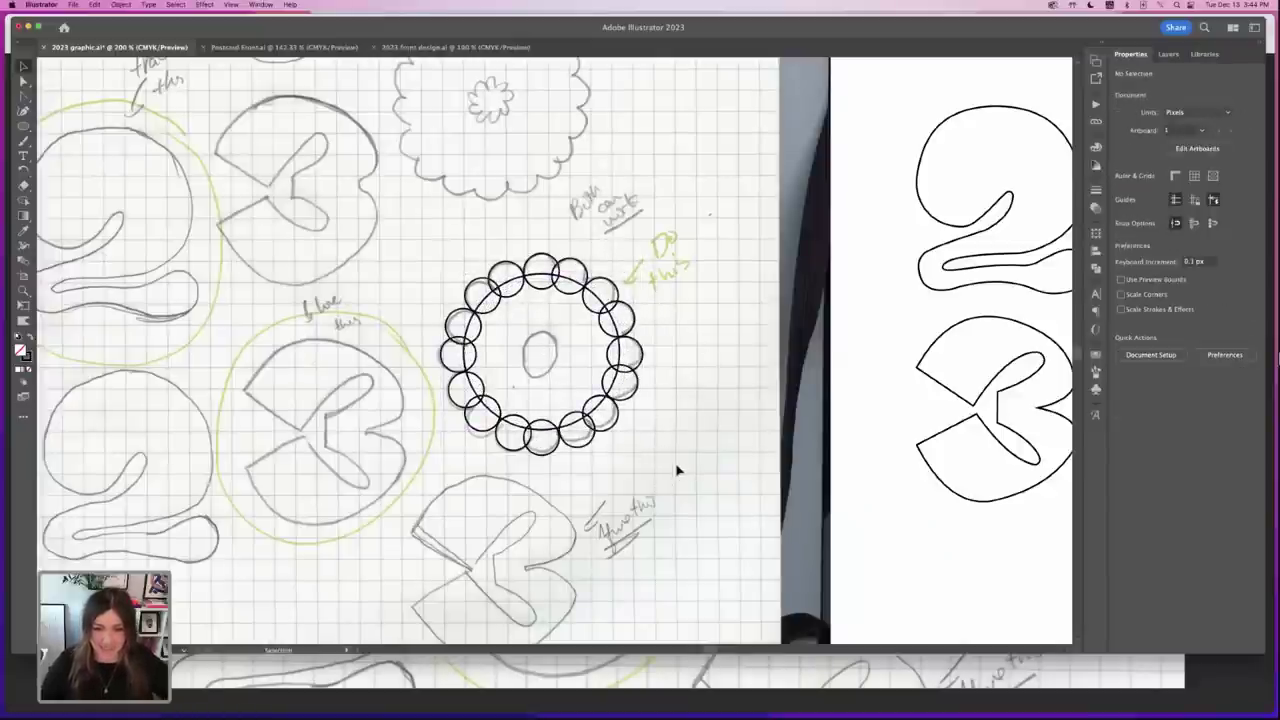
pyautogui.press('super+a')
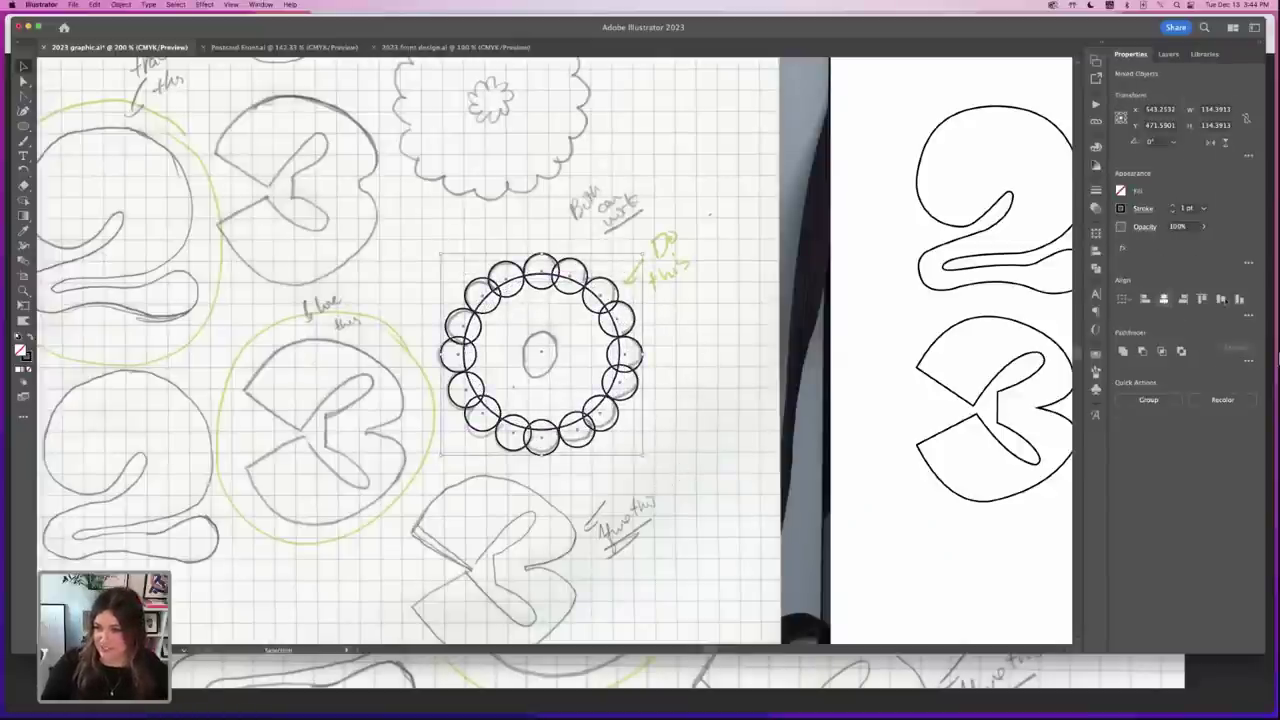
pyautogui.click(1221, 299)
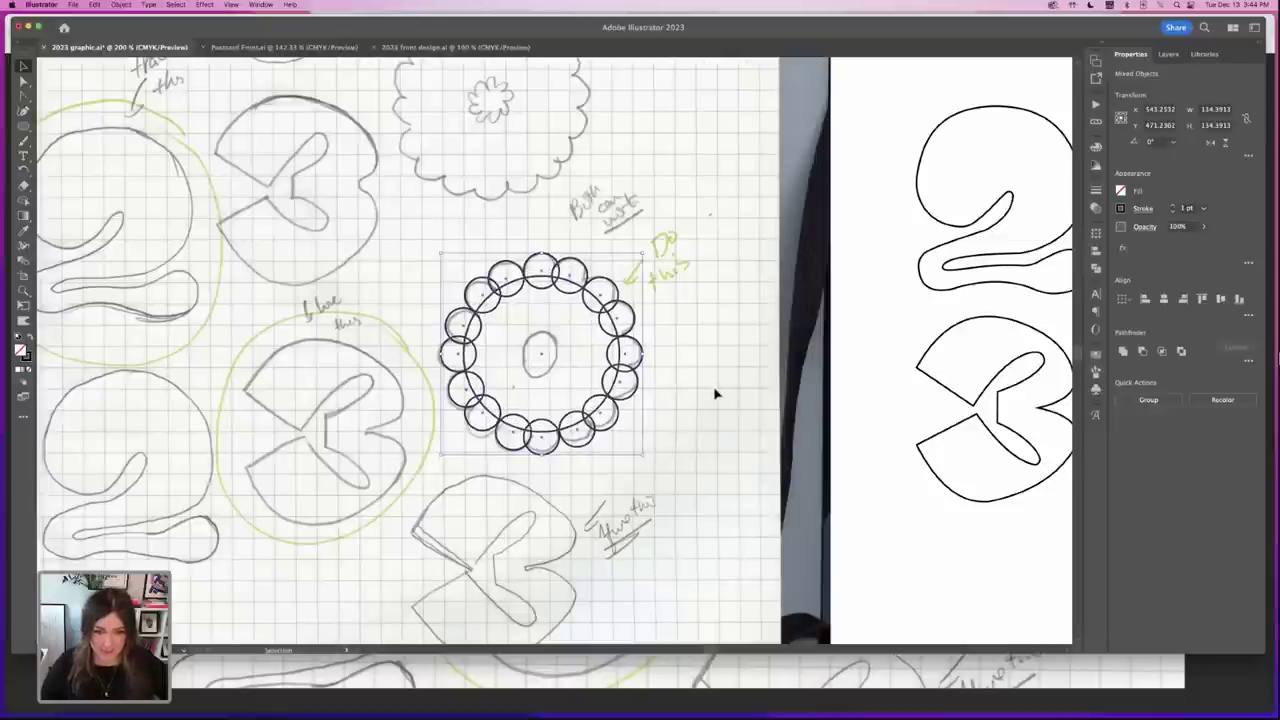
pyautogui.click(715, 394)
# - Enlarge the inner circle to about 107 px and align it with the ring on both horizontal and vertical centres
pyautogui.click(603, 287)
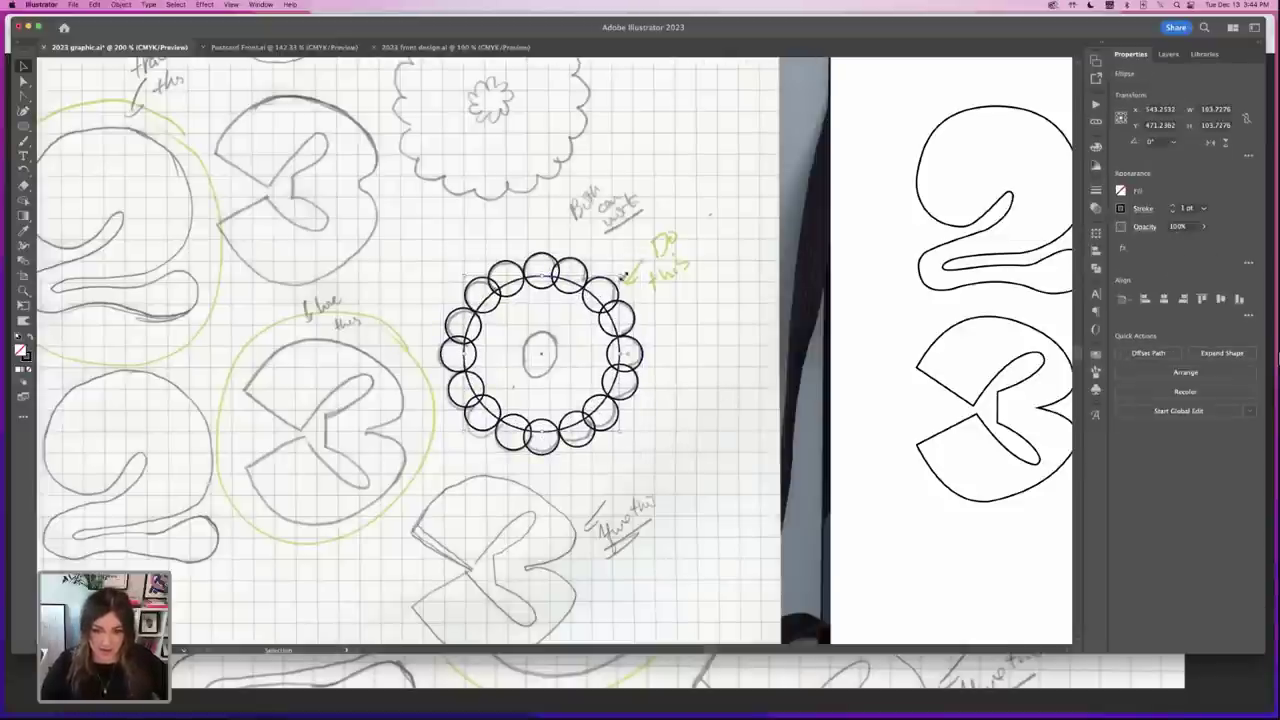
pyautogui.moveTo(624, 276); pyautogui.dragTo(630, 269)
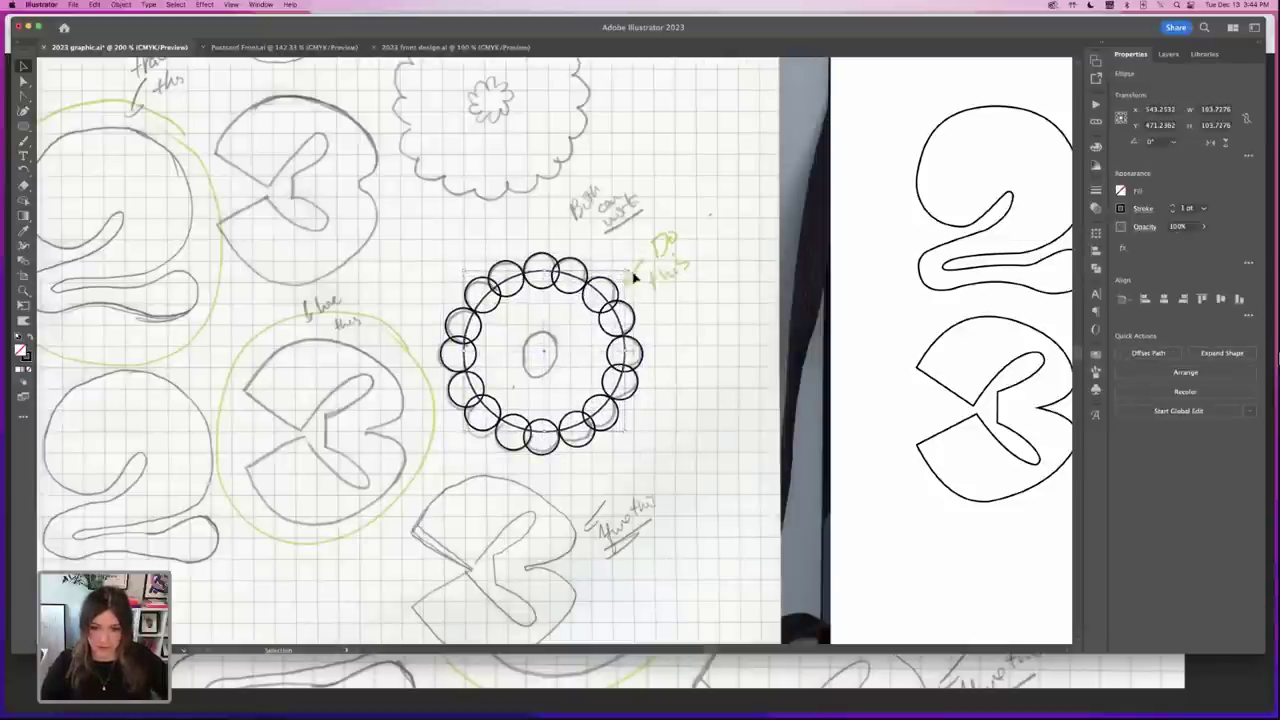
pyautogui.click(774, 432)
pyautogui.moveTo(447, 256); pyautogui.dragTo(737, 514)
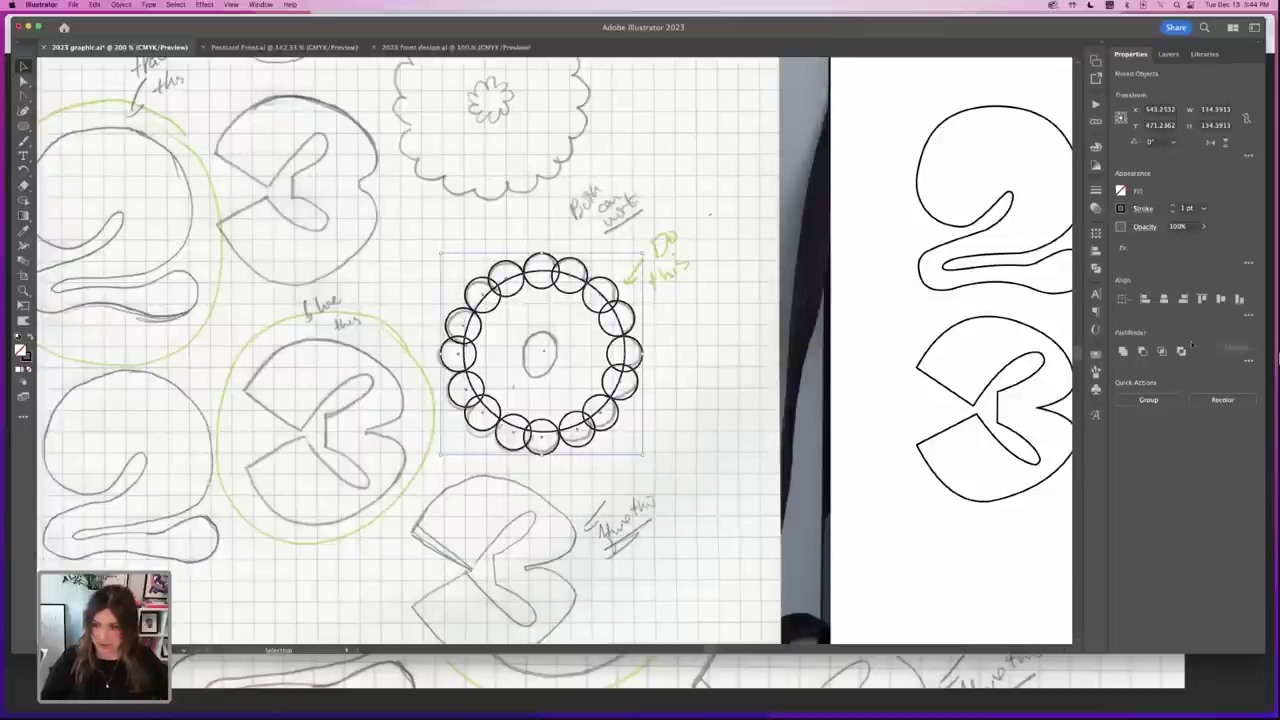
pyautogui.click(1164, 299)
pyautogui.click(1221, 299)
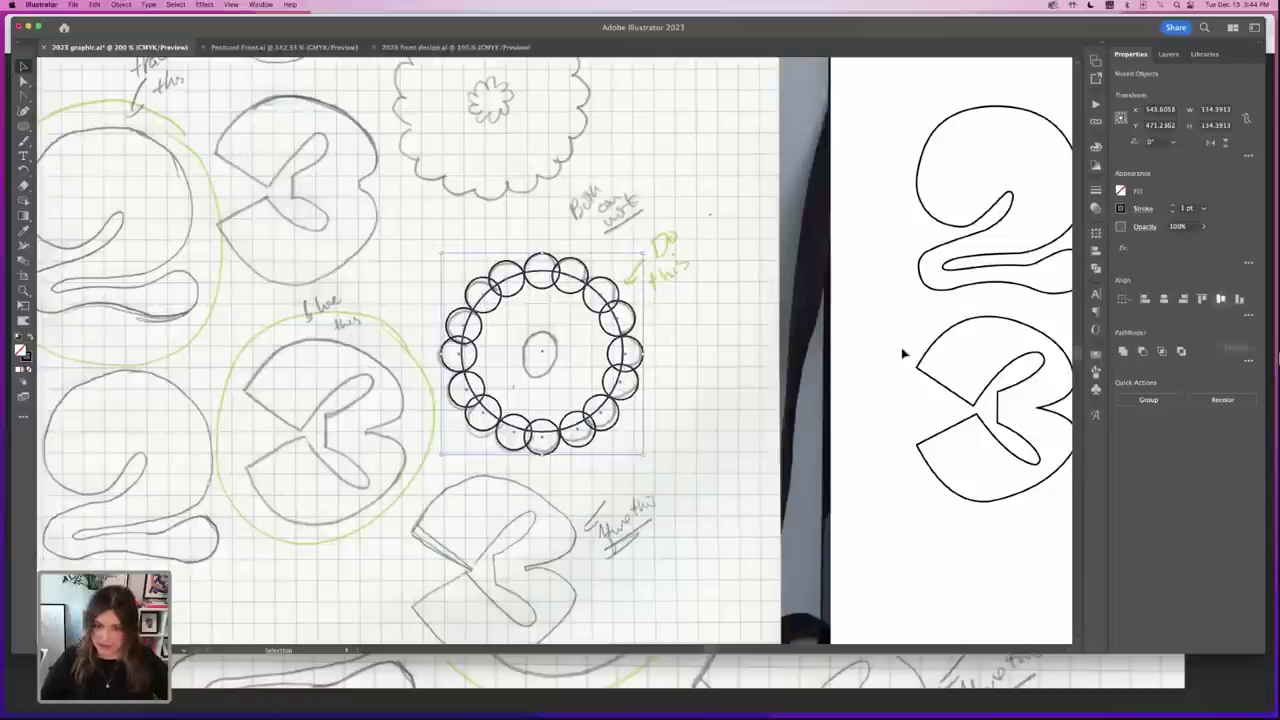
pyautogui.click(709, 371)
# - Shift the whole flower slightly over the sketch and enlarge the inner circle to about 111 px
pyautogui.moveTo(621, 341)
pyautogui.mouseDown()
pyautogui.moveTo(831, 371)
pyautogui.moveTo(620, 342)
pyautogui.mouseUp()
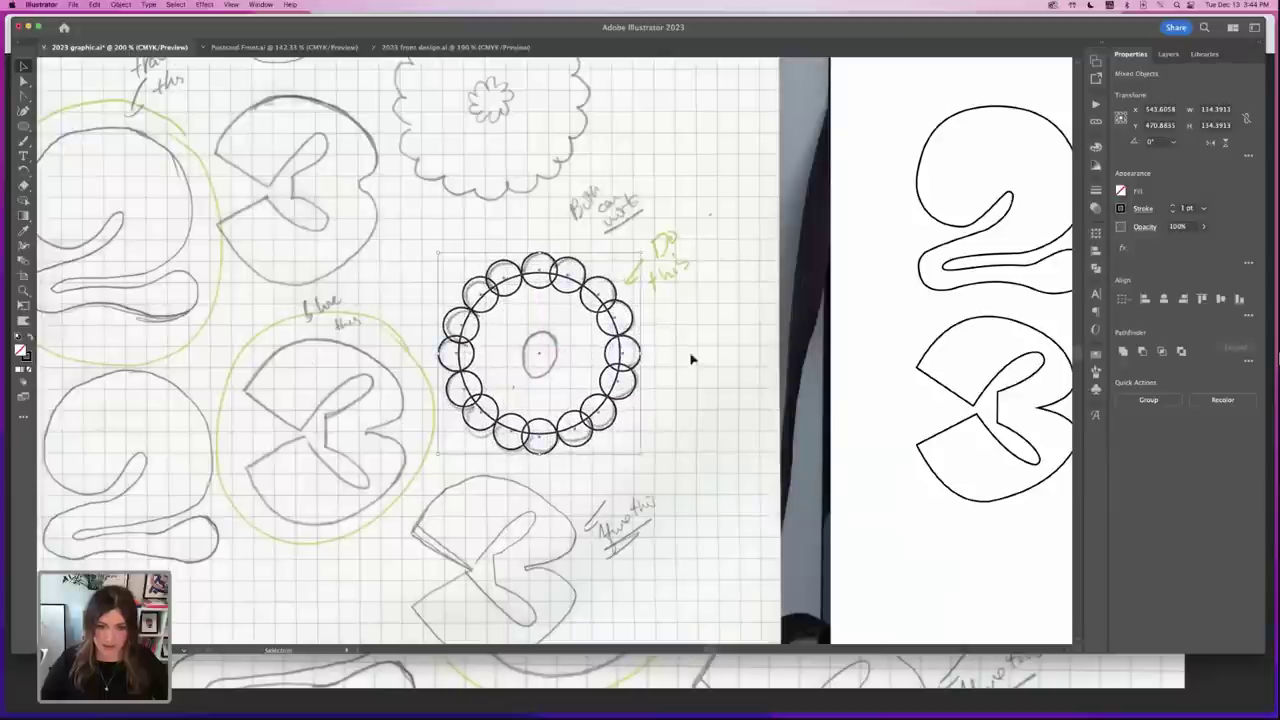
pyautogui.click(595, 292)
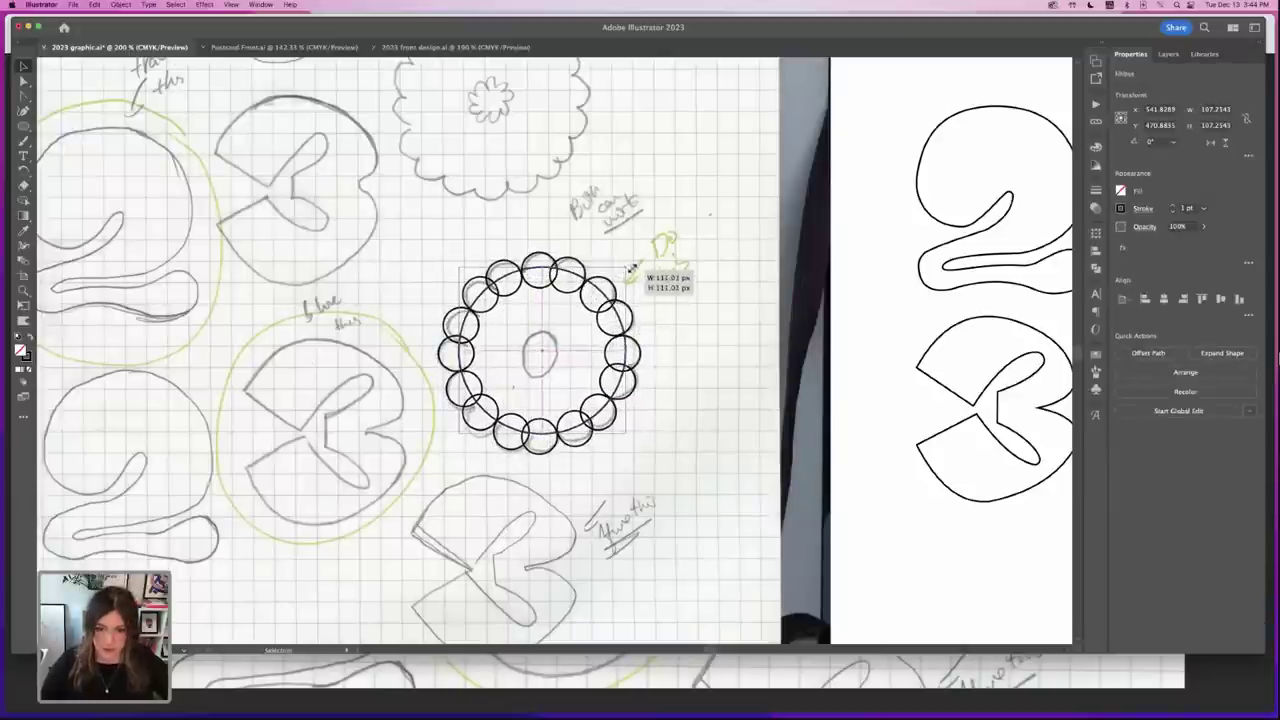
pyautogui.click(440, 226)
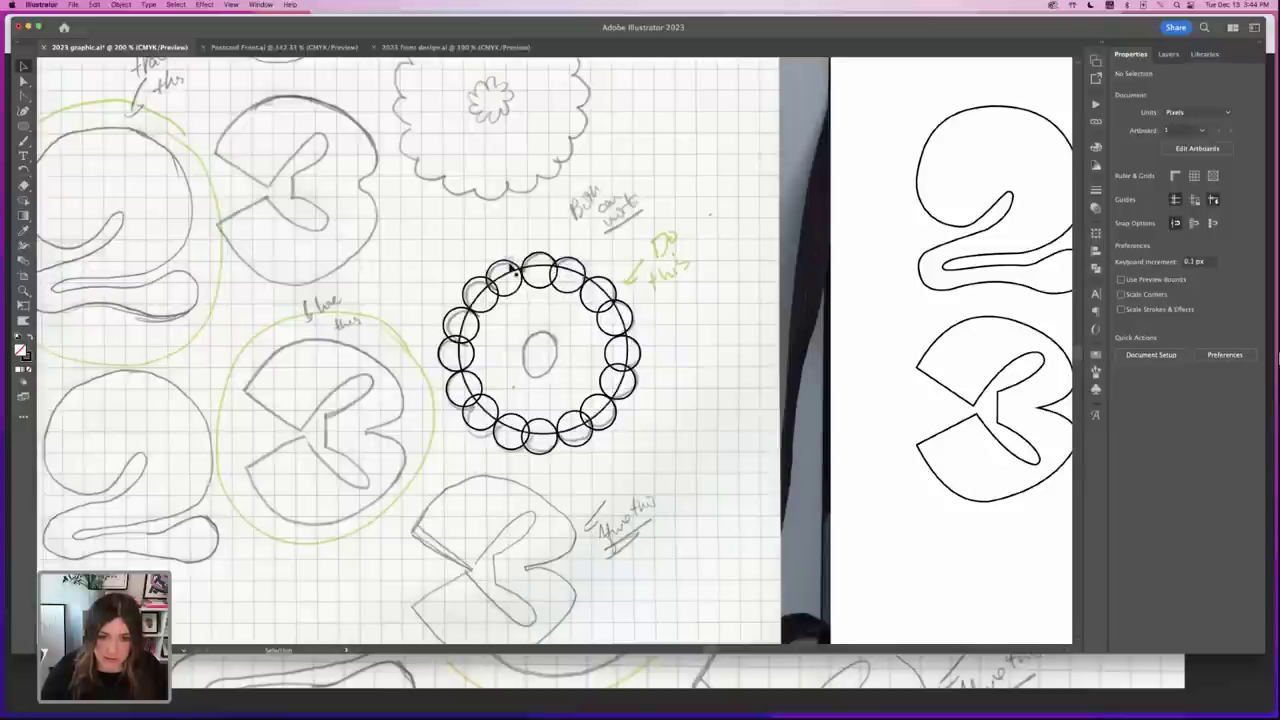
# - Rotate the second eight-circle group slightly so its circles sit evenly between those of the first group
pyautogui.click(514, 268)
pyautogui.moveTo(442, 258); pyautogui.dragTo(441, 256)
pyautogui.click(483, 280)
pyautogui.click(503, 265)
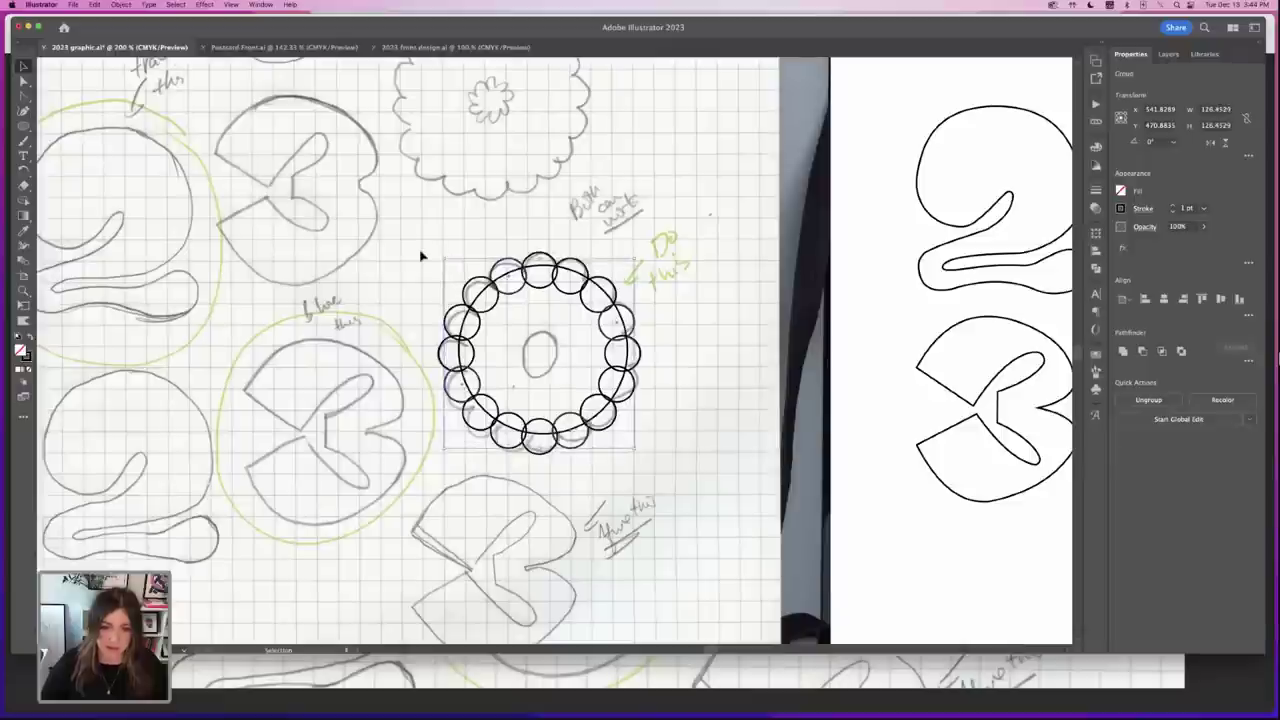
# - Unite the ring circles and the large inner circle into a single scalloped flower outline
pyautogui.click(421, 256)
pyautogui.press('super+a')
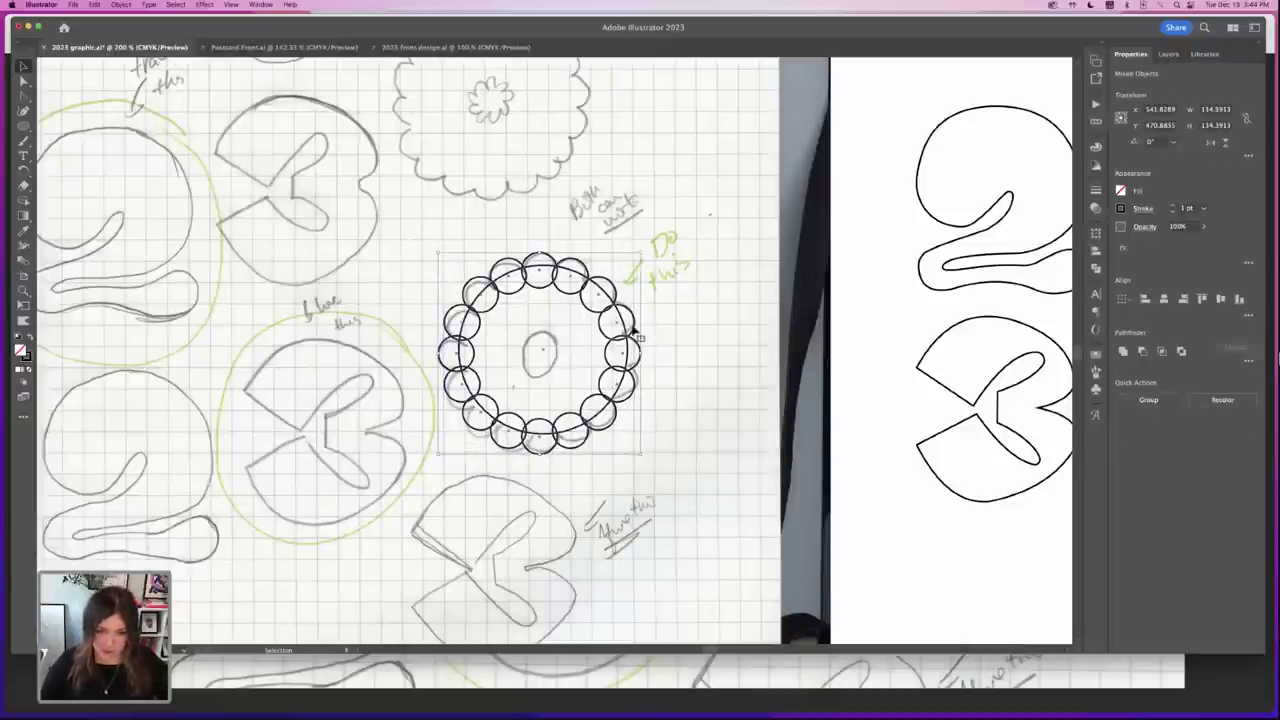
pyautogui.click(1122, 352)
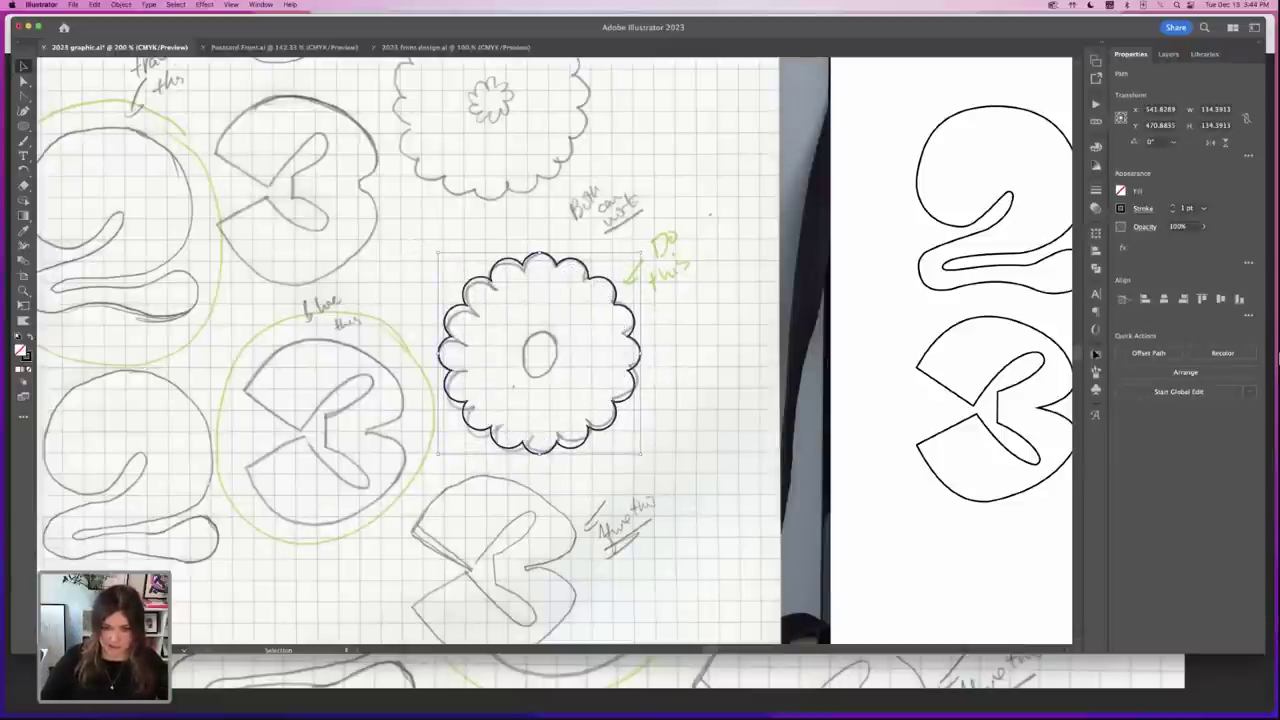
pyautogui.click(696, 360)
pyautogui.moveTo(632, 343)
pyautogui.mouseDown()
pyautogui.moveTo(546, 290)
pyautogui.moveTo(660, 331)
pyautogui.moveTo(633, 343)
pyautogui.mouseUp()
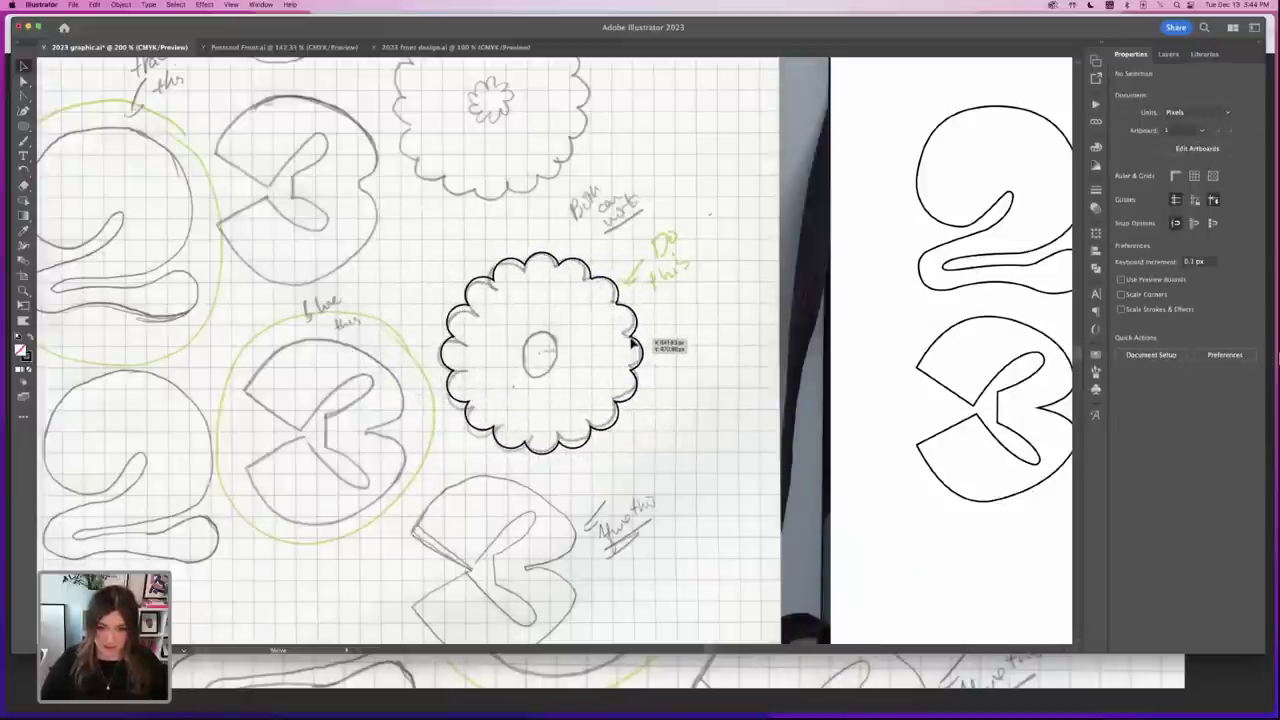
pyautogui.moveTo(727, 388); pyautogui.dragTo(725, 388)
# - Draw a circle about 31 px across in the flower's middle and align both shapes on their horizontal and vertical centres
pyautogui.press('l')
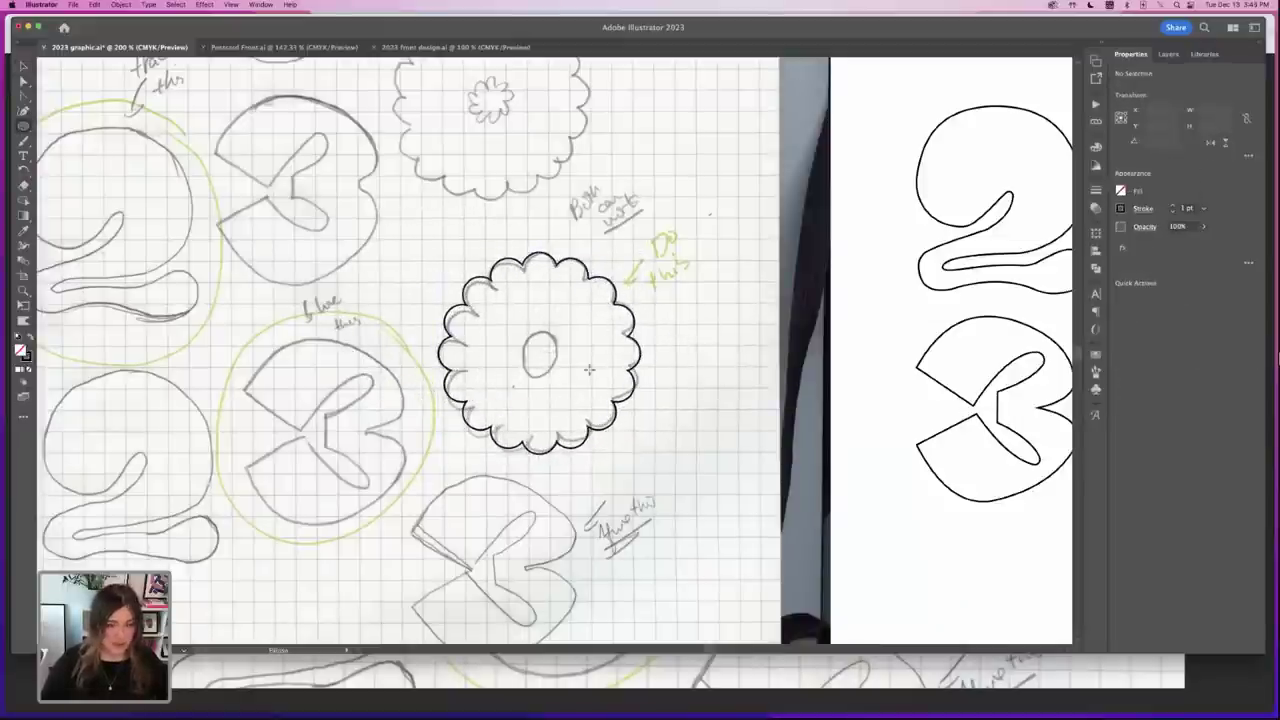
pyautogui.moveTo(522, 329); pyautogui.dragTo(569, 376)
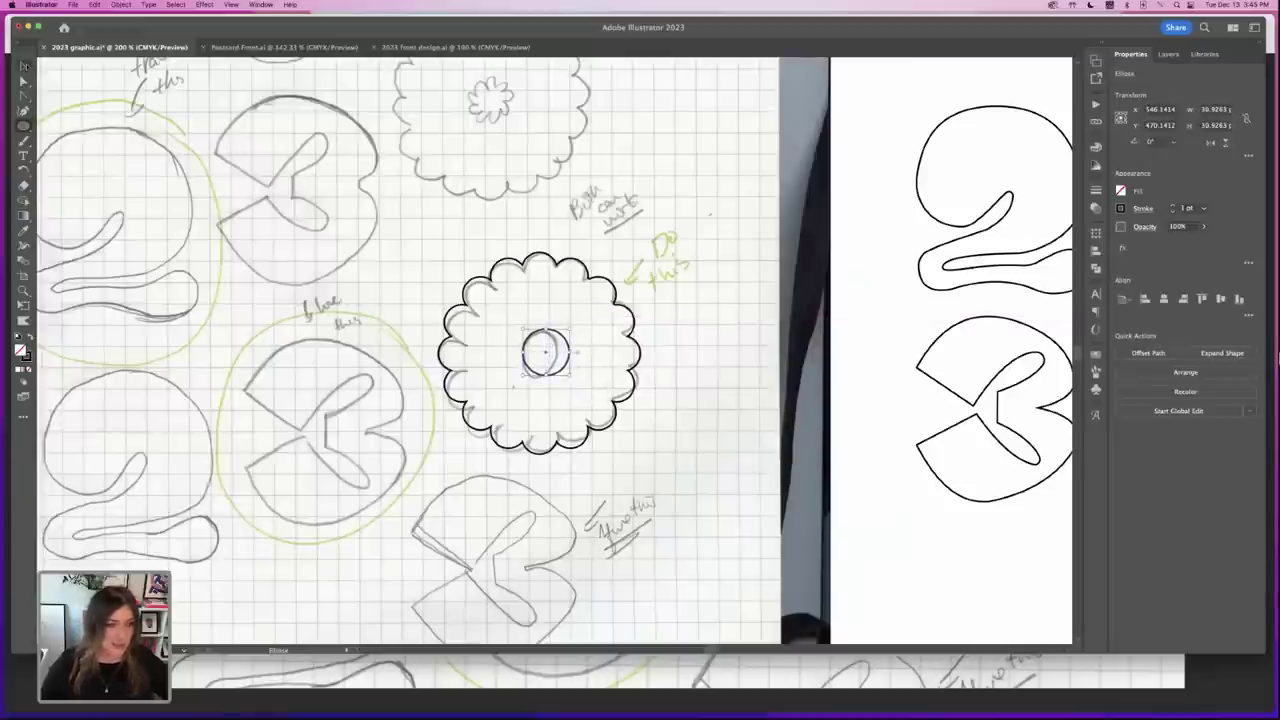
pyautogui.press('v')
pyautogui.moveTo(672, 319); pyautogui.dragTo(531, 366)
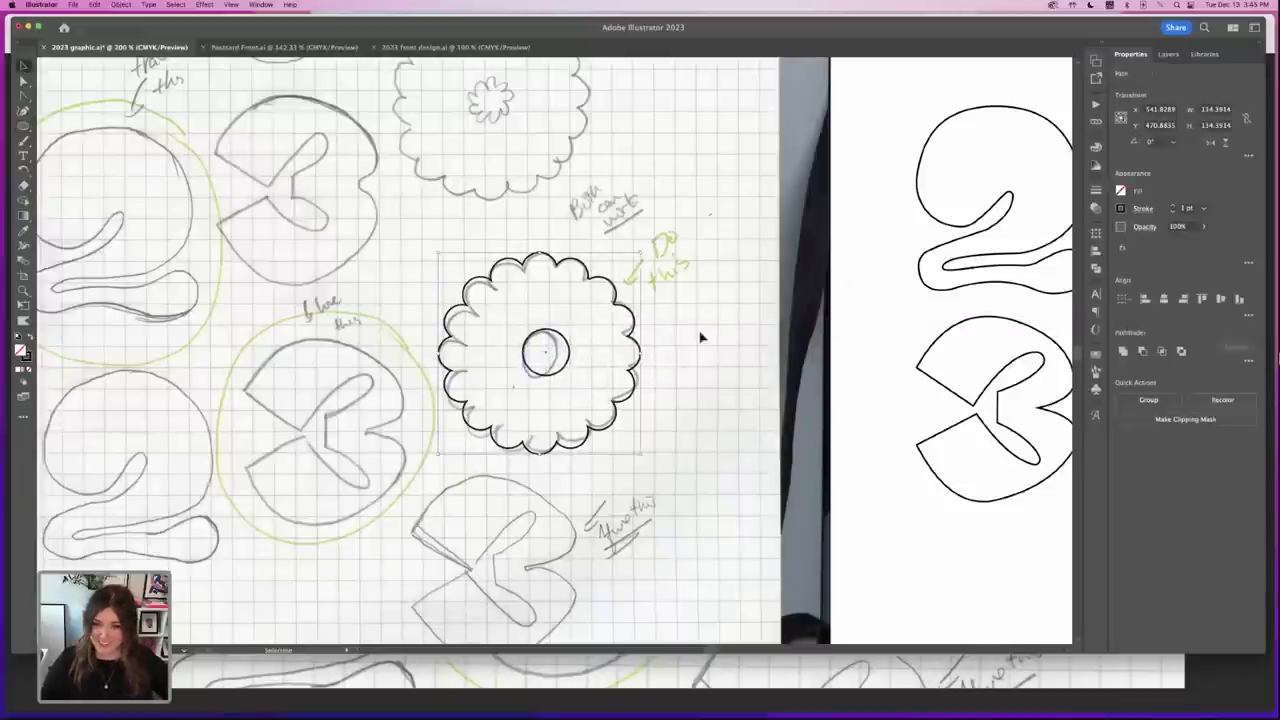
pyautogui.click(1163, 299)
pyautogui.click(1220, 299)
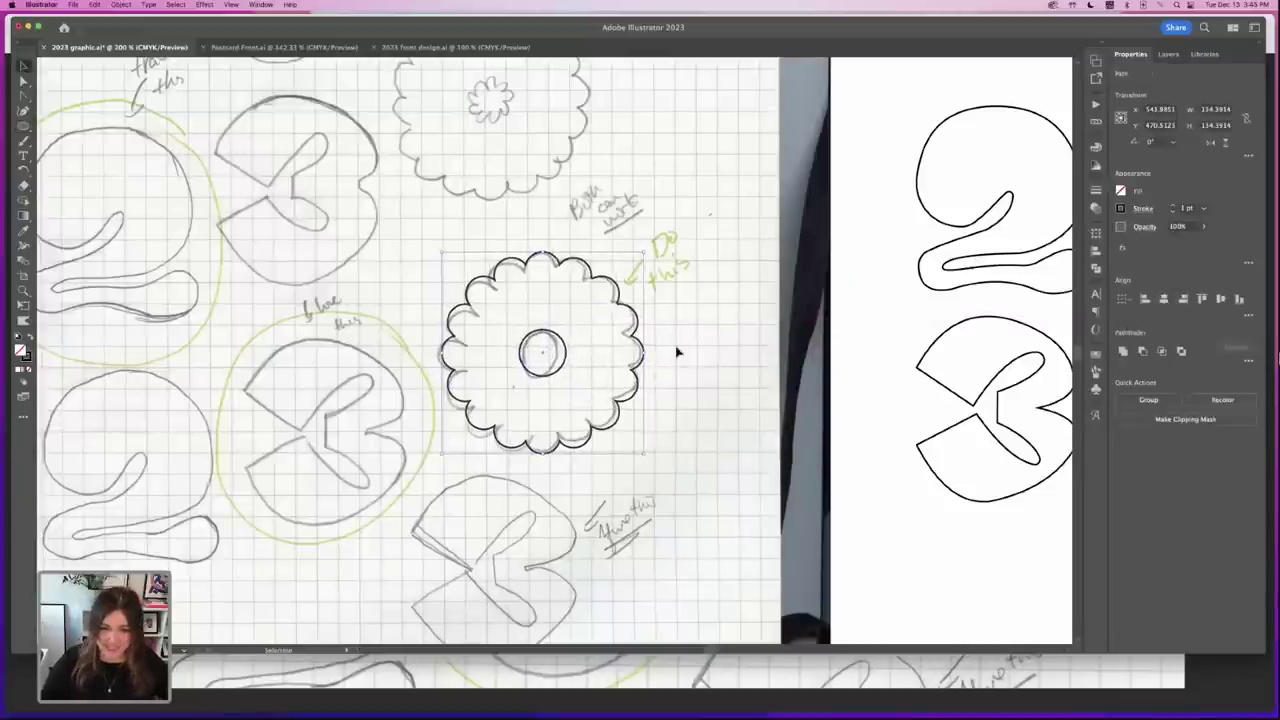
# - Combine the flower outline and its centre circle into a compound path
pyautogui.moveTo(659, 348); pyautogui.dragTo(546, 378)
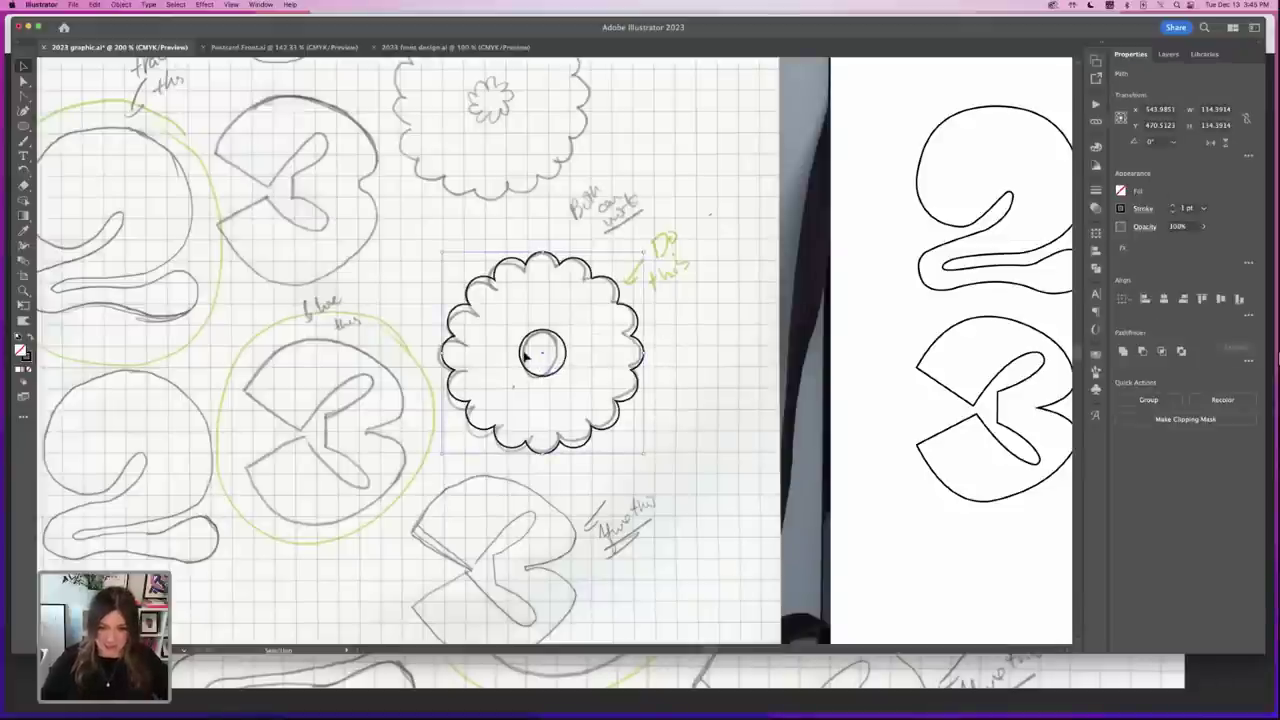
pyautogui.moveTo(441, 273); pyautogui.dragTo(551, 376)
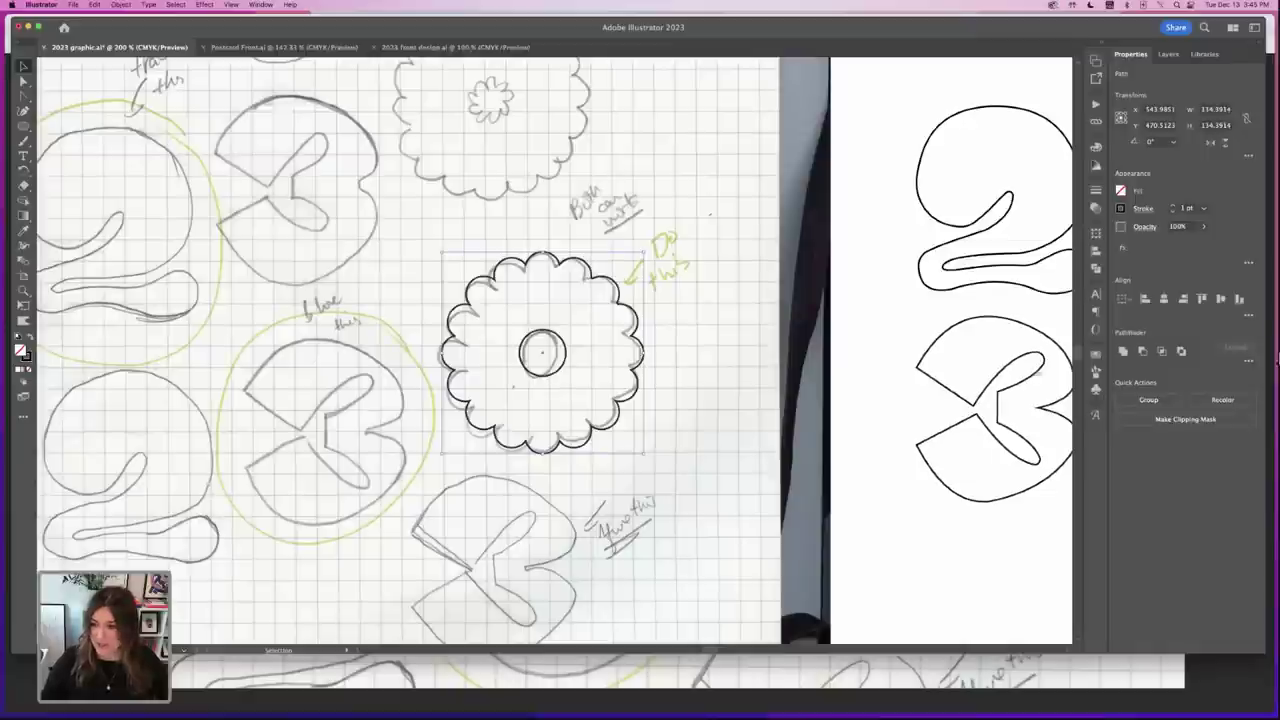
pyautogui.press('super+8')
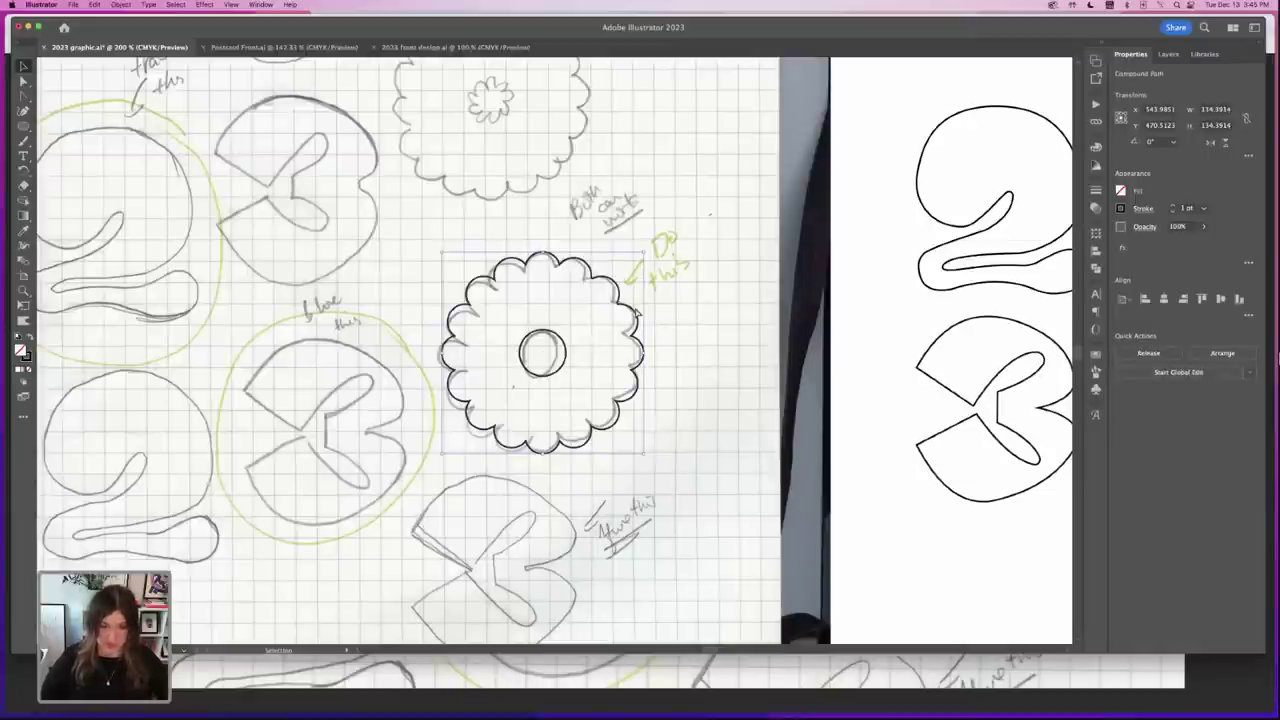
# - Move the flower zero off the sketch to the blank area beside the traced 2
pyautogui.press('super+minus')
pyautogui.press('super+minus')
pyautogui.moveTo(600, 337); pyautogui.dragTo(940, 252)
pyautogui.click(926, 509)
# - Try to give the traced numerals a black fill with the Color Picker
pyautogui.press('super+a')
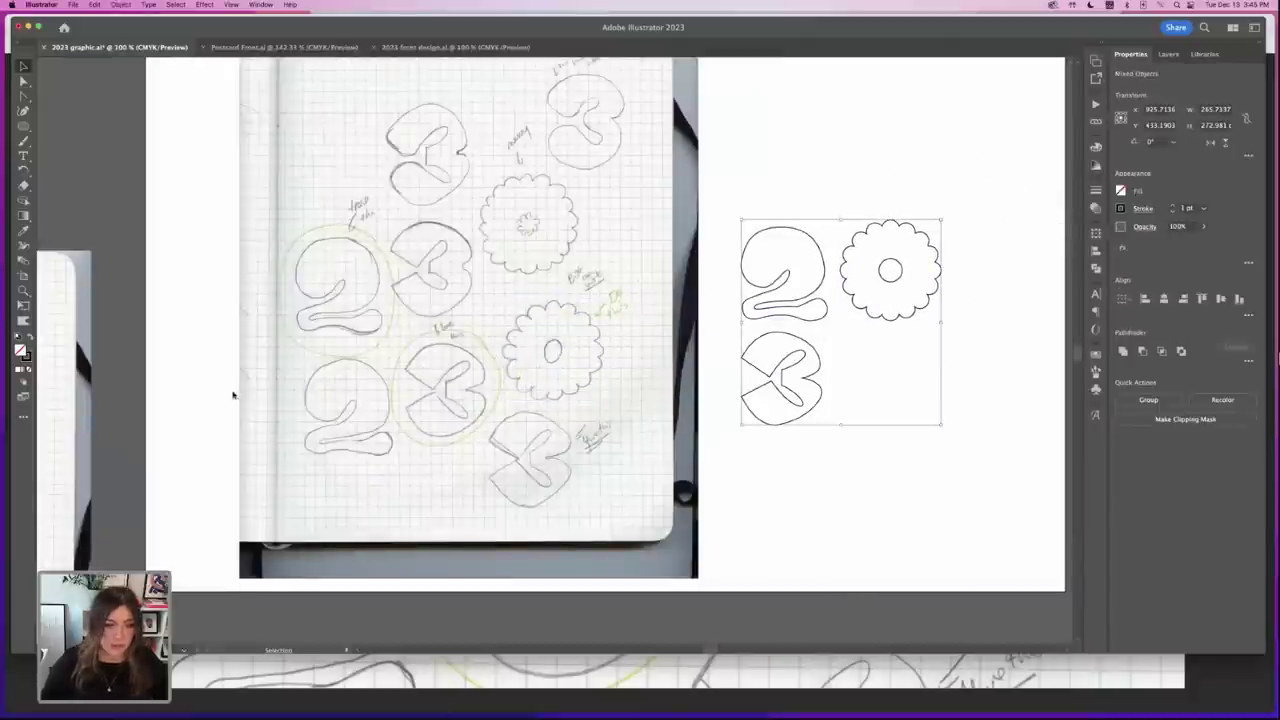
pyautogui.doubleClick(19, 350)
pyautogui.moveTo(508, 314); pyautogui.dragTo(531, 423)
pyautogui.click(771, 271)
pyautogui.click(913, 418)
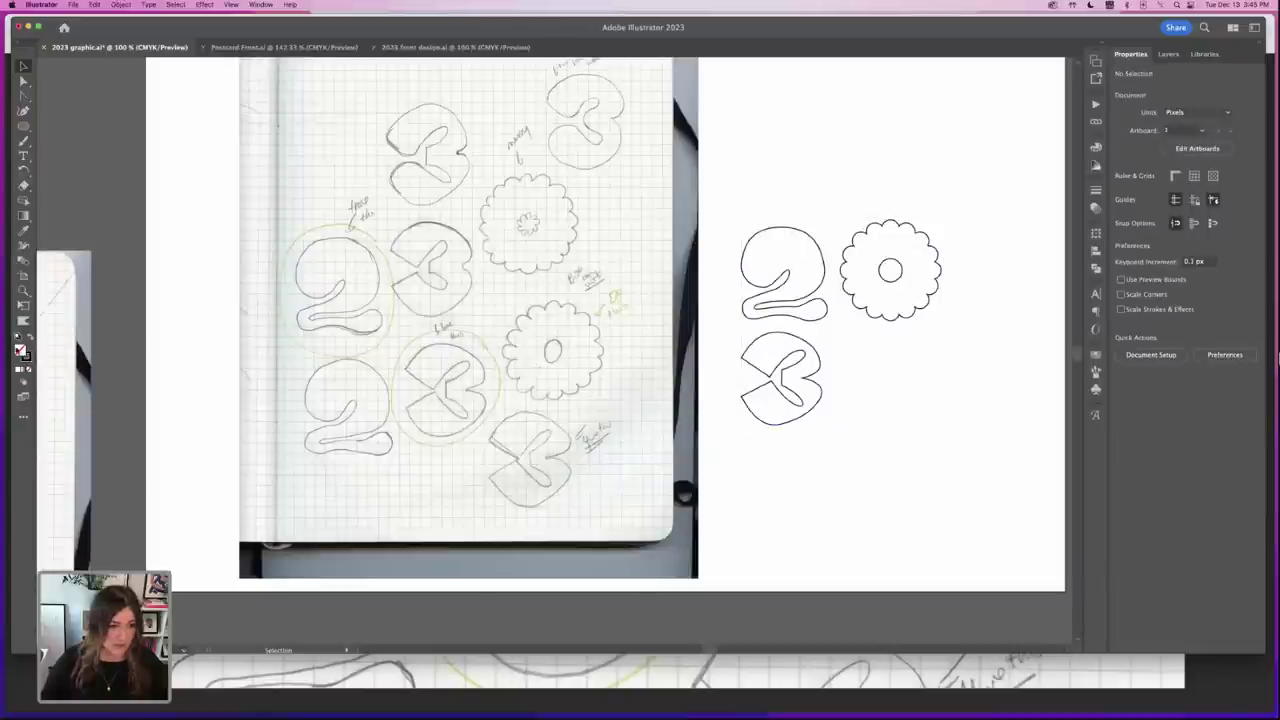
pyautogui.doubleClick(19, 350)
pyautogui.click(595, 411)
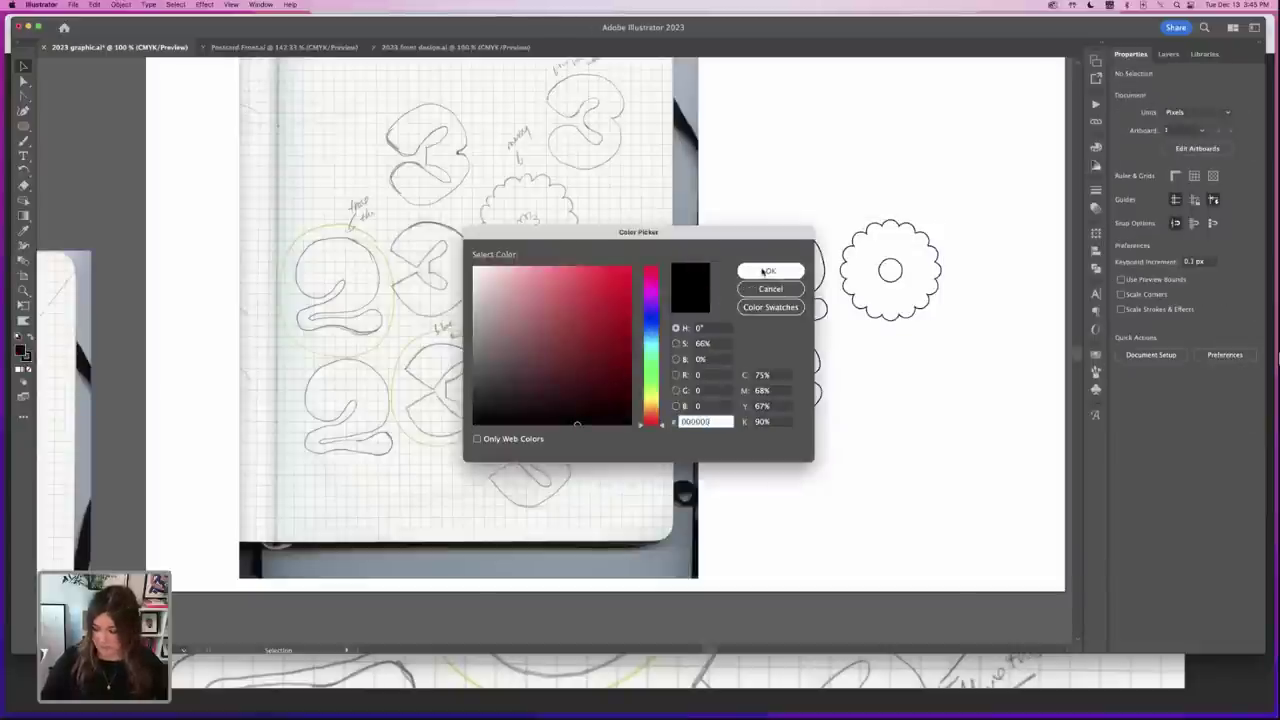
pyautogui.click(770, 271)
# - Fill the 2, the flower zero and the 3 with black (#000000)
pyautogui.moveTo(761, 159); pyautogui.dragTo(936, 506)
pyautogui.doubleClick(20, 350)
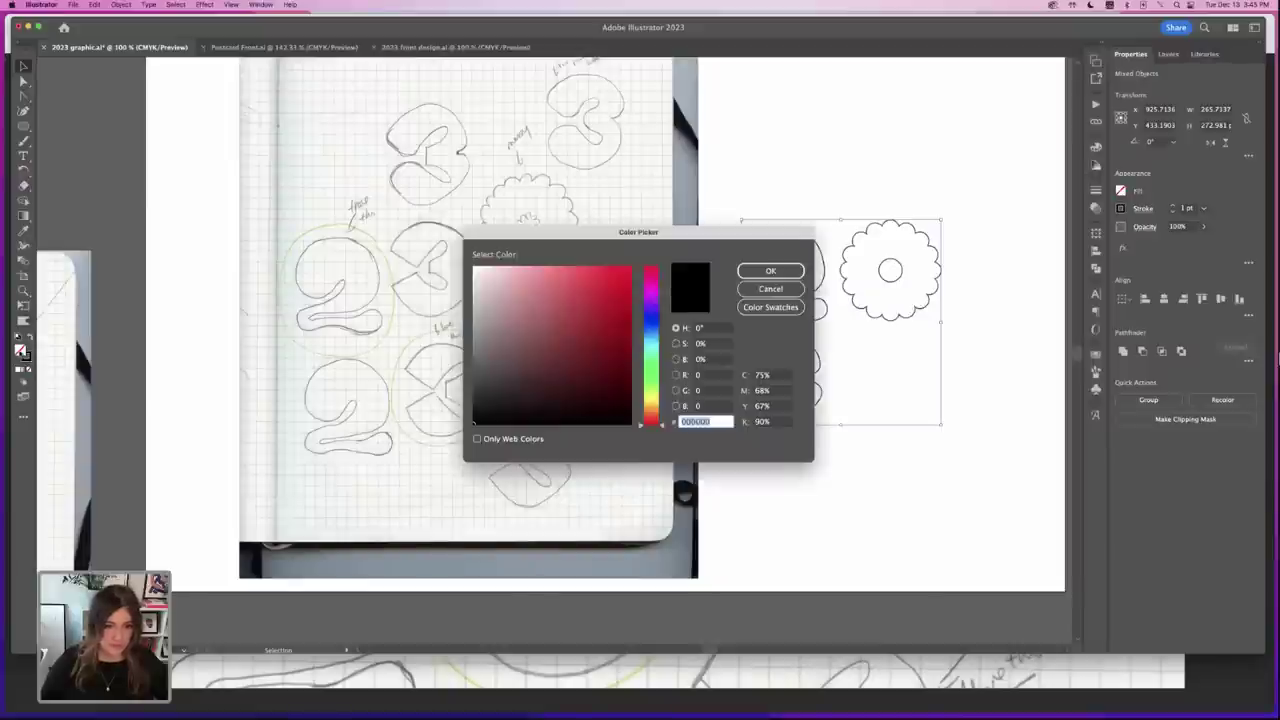
pyautogui.click(770, 271)
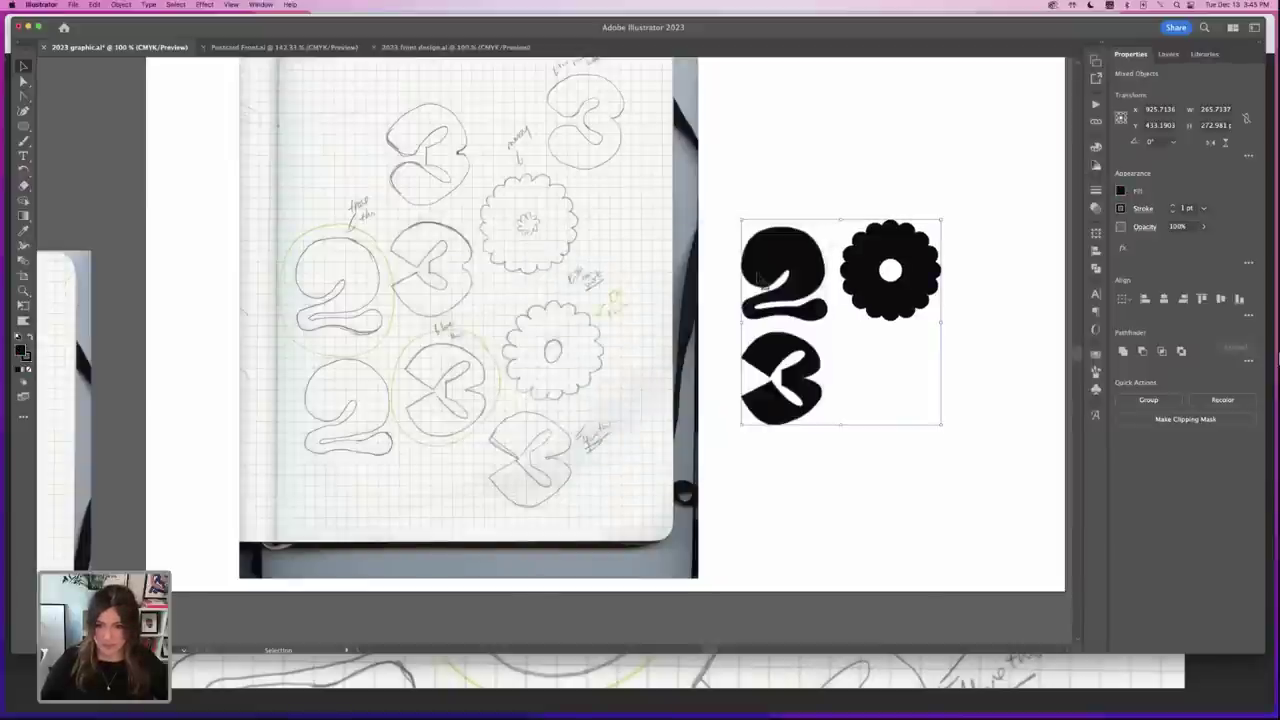
# - Move the flower zero closer to the black 2 so they sit side by side
pyautogui.click(857, 164)
pyautogui.moveTo(900, 270); pyautogui.dragTo(879, 271)
pyautogui.click(805, 268)
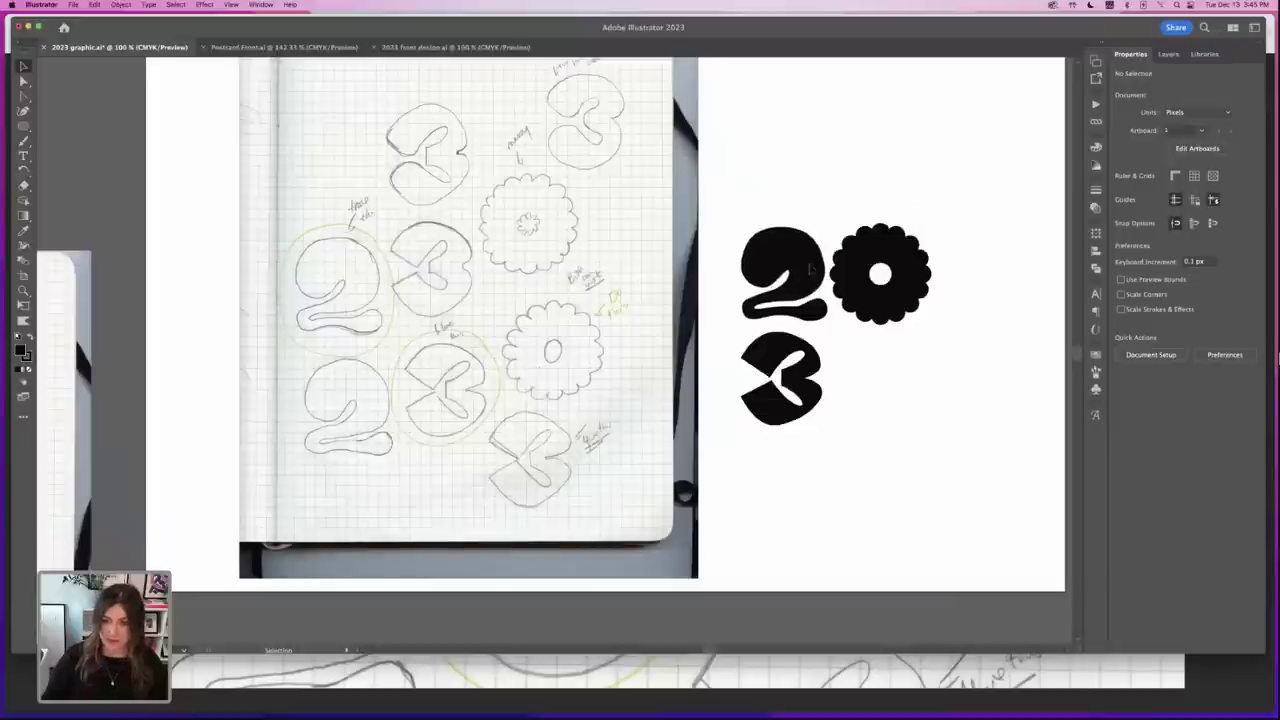
pyautogui.click(829, 231)
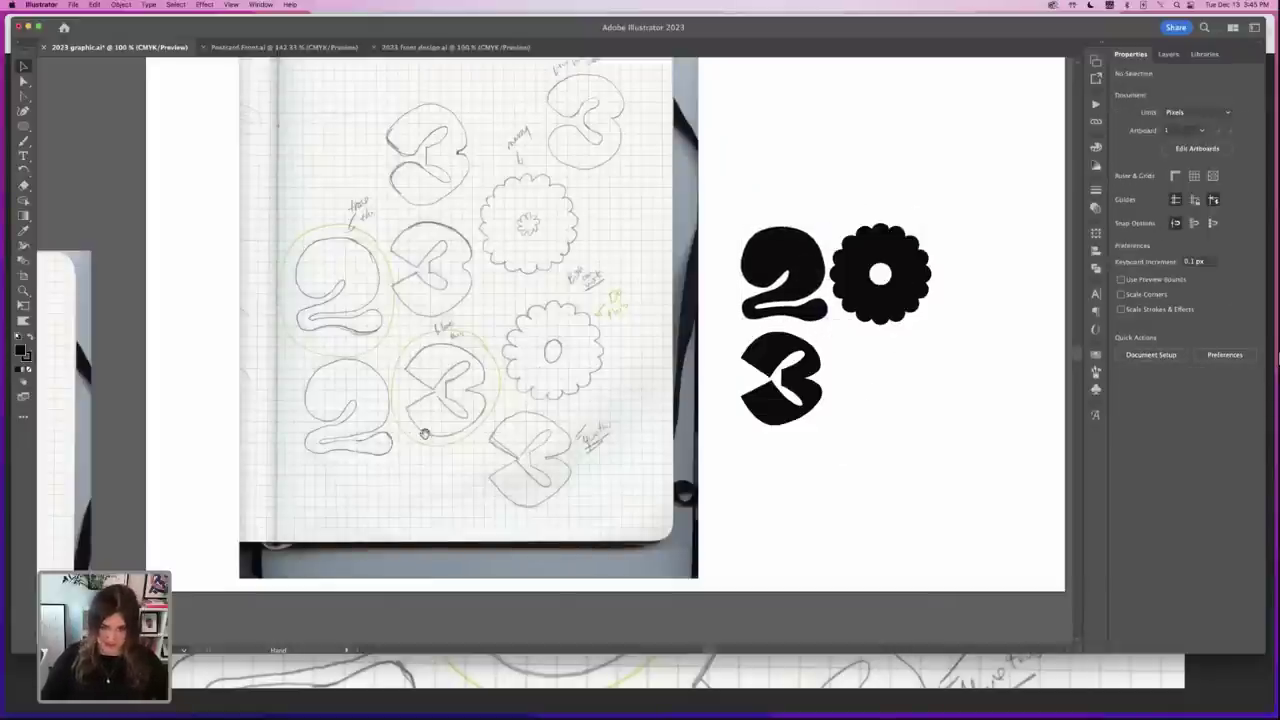
# - Unlock all objects and move the sketch page with the 3s and flowers off the artboard
pyautogui.moveTo(426, 431); pyautogui.dragTo(452, 446)
pyautogui.press('super+minus')
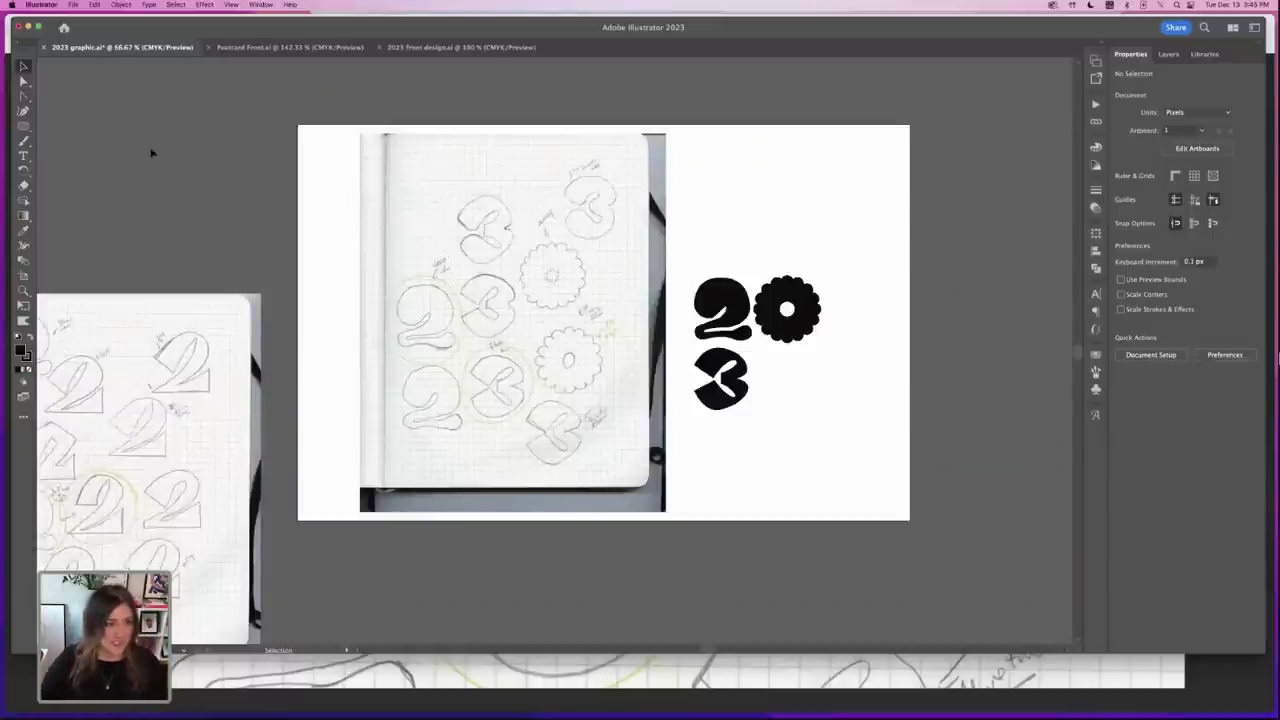
pyautogui.click(121, 5)
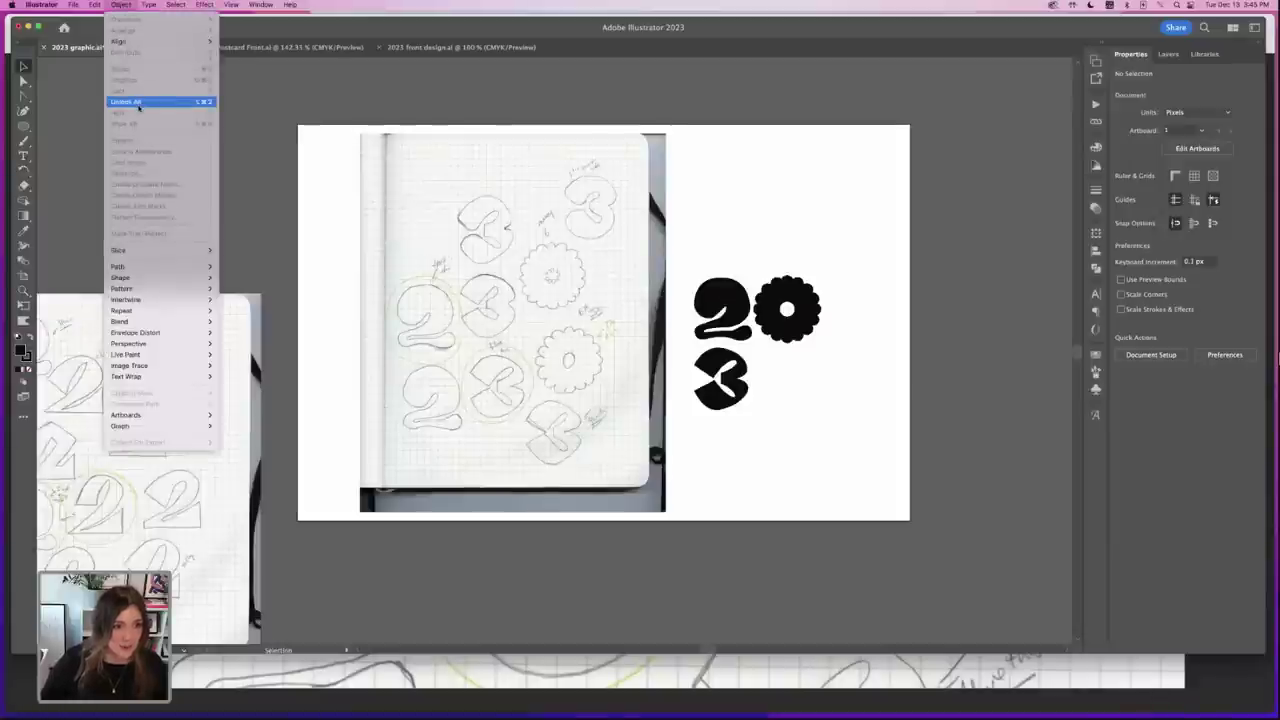
pyautogui.click(138, 103)
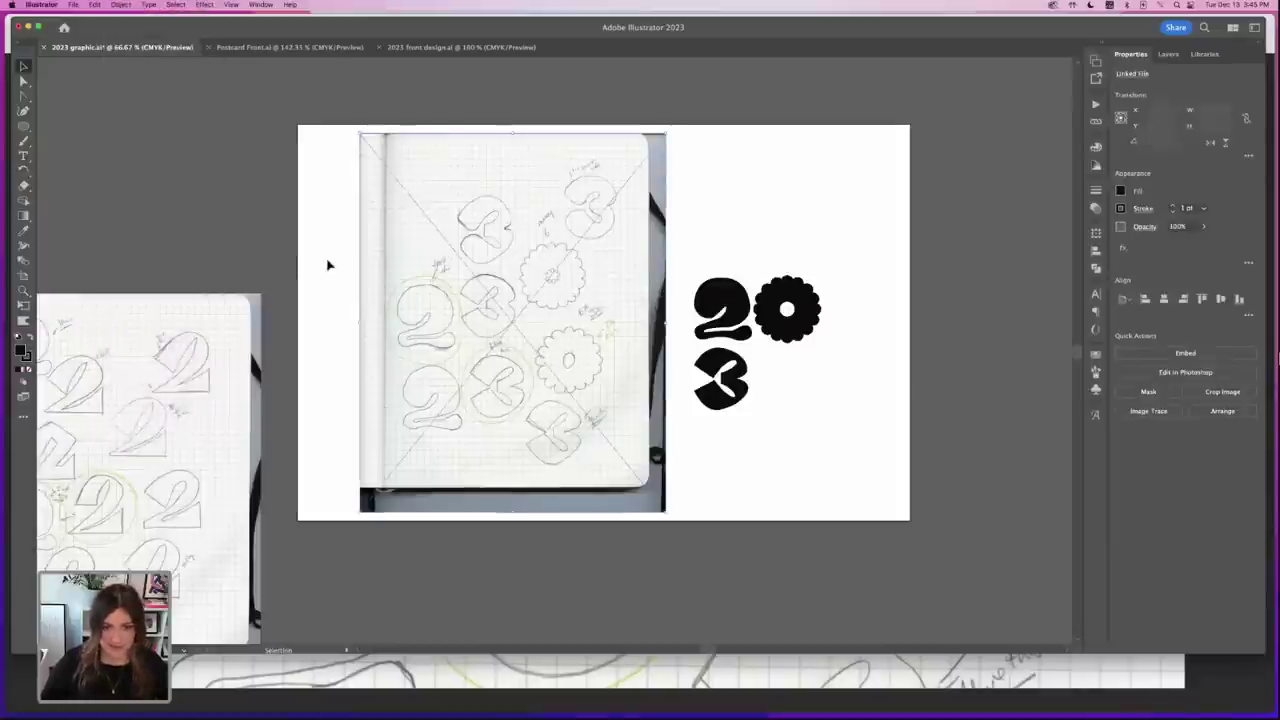
pyautogui.moveTo(591, 329); pyautogui.dragTo(303, 180)
# - Move the sketch page of 2s onto the artboard beside the black numerals and lock it
pyautogui.press('super+minus')
pyautogui.moveTo(276, 480); pyautogui.dragTo(546, 368)
pyautogui.press('super+plus')
pyautogui.press('super+plus')
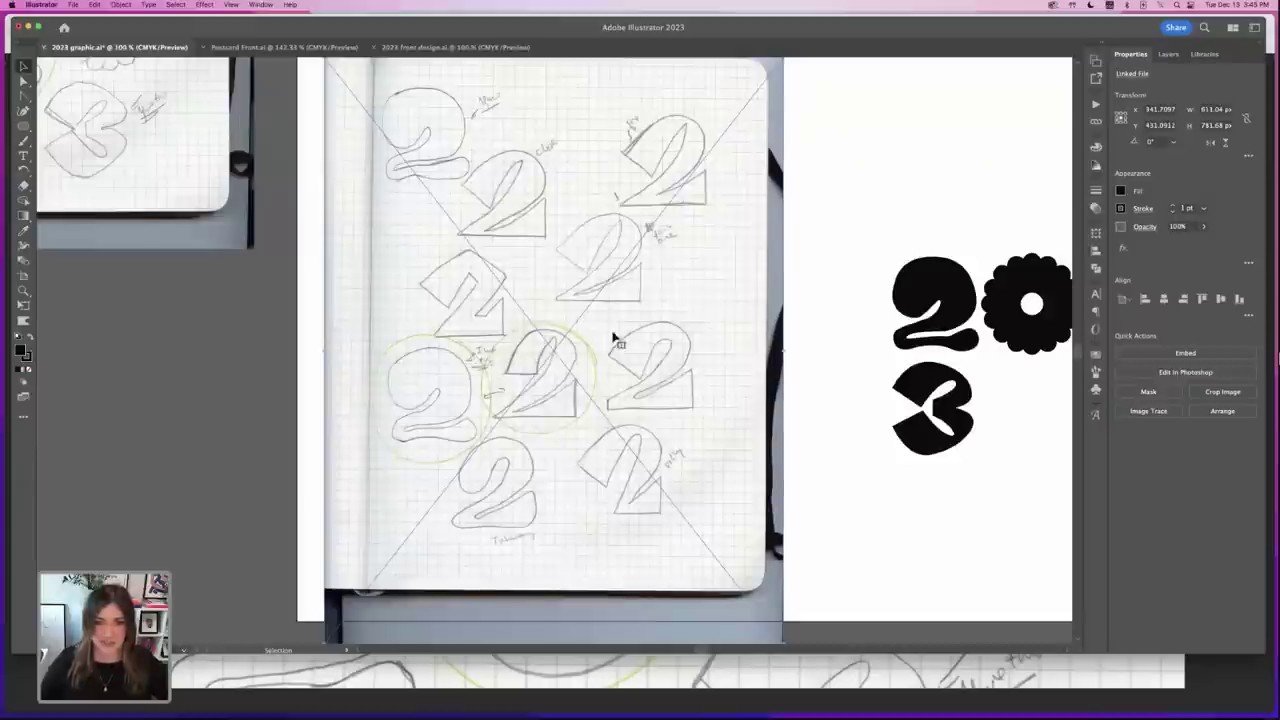
pyautogui.moveTo(866, 188); pyautogui.dragTo(830, 240)
pyautogui.moveTo(586, 265); pyautogui.dragTo(615, 264)
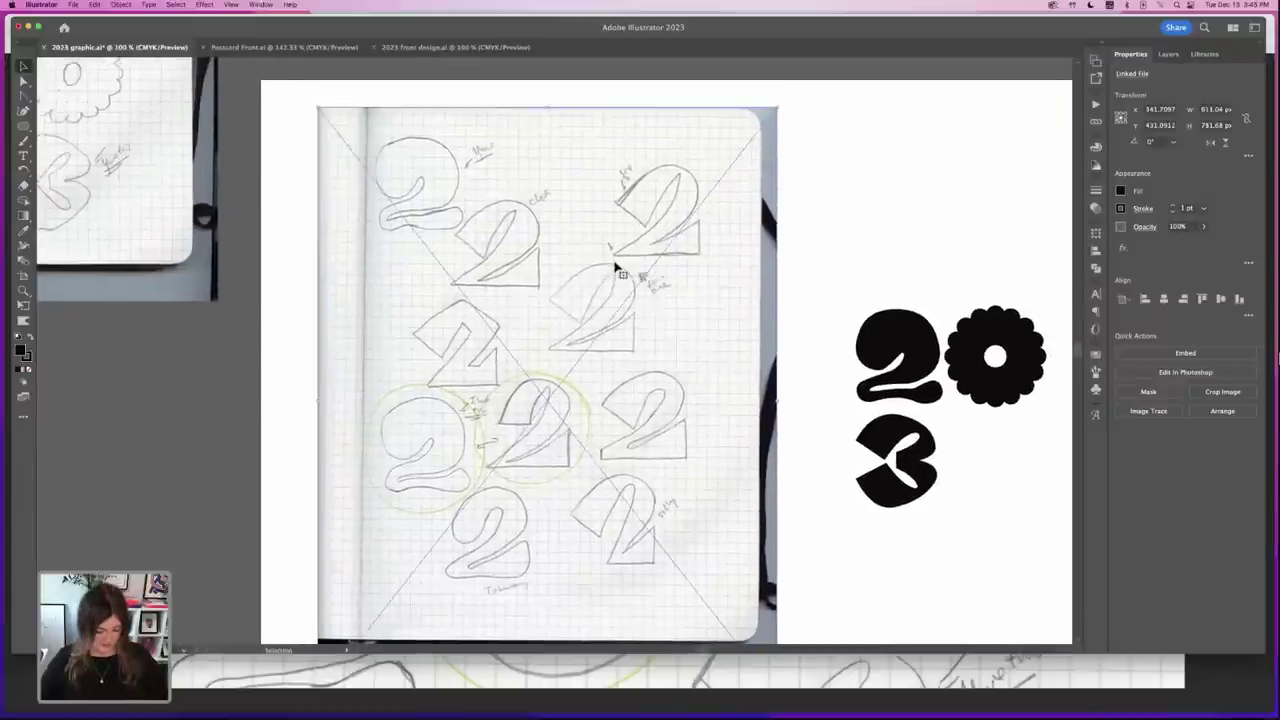
pyautogui.press('super+2')
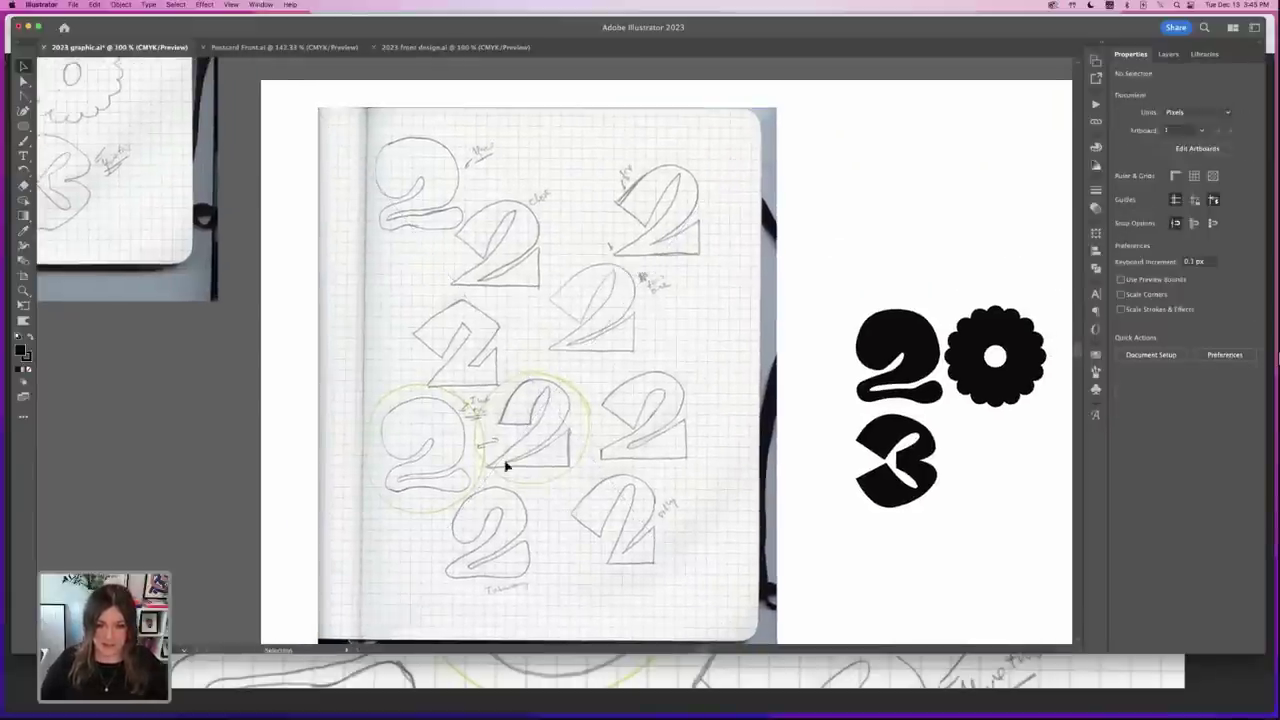
# - Start a Pen tool outline of the circled angular 2 from its flat terminal through the counter tip to the base corner, with no fill
pyautogui.press('super+plus')
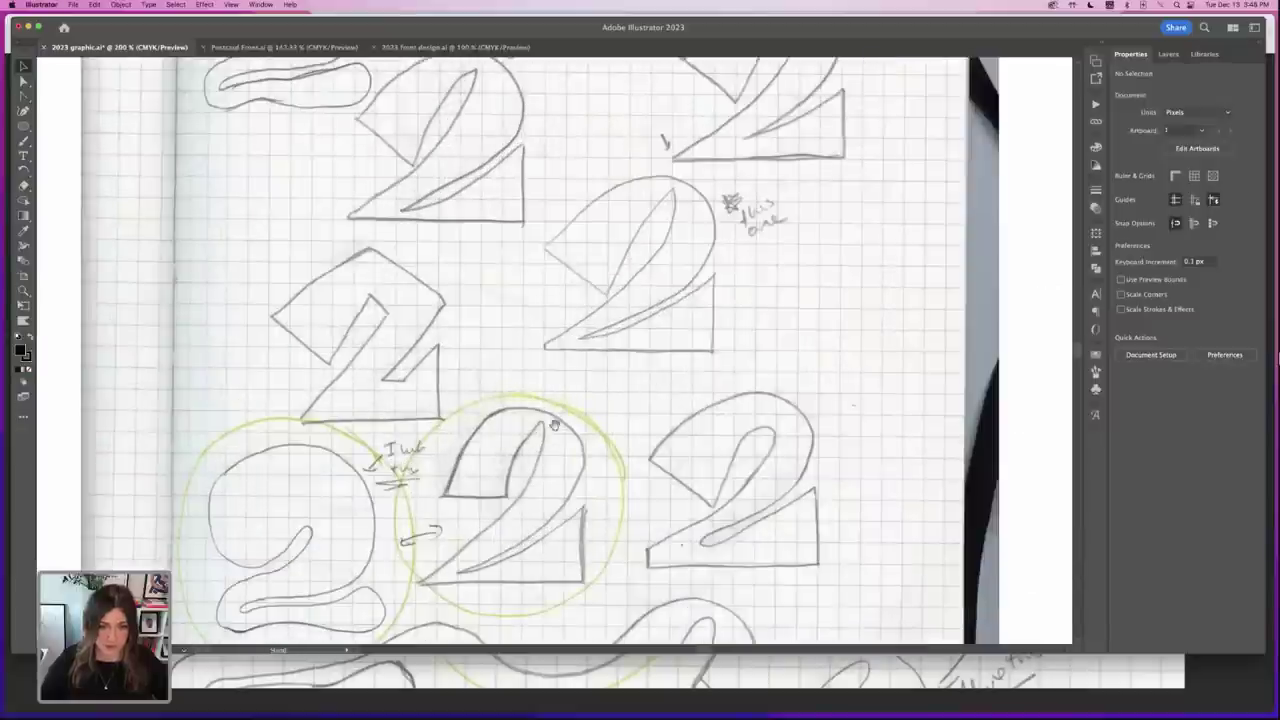
pyautogui.moveTo(557, 423); pyautogui.dragTo(543, 355)
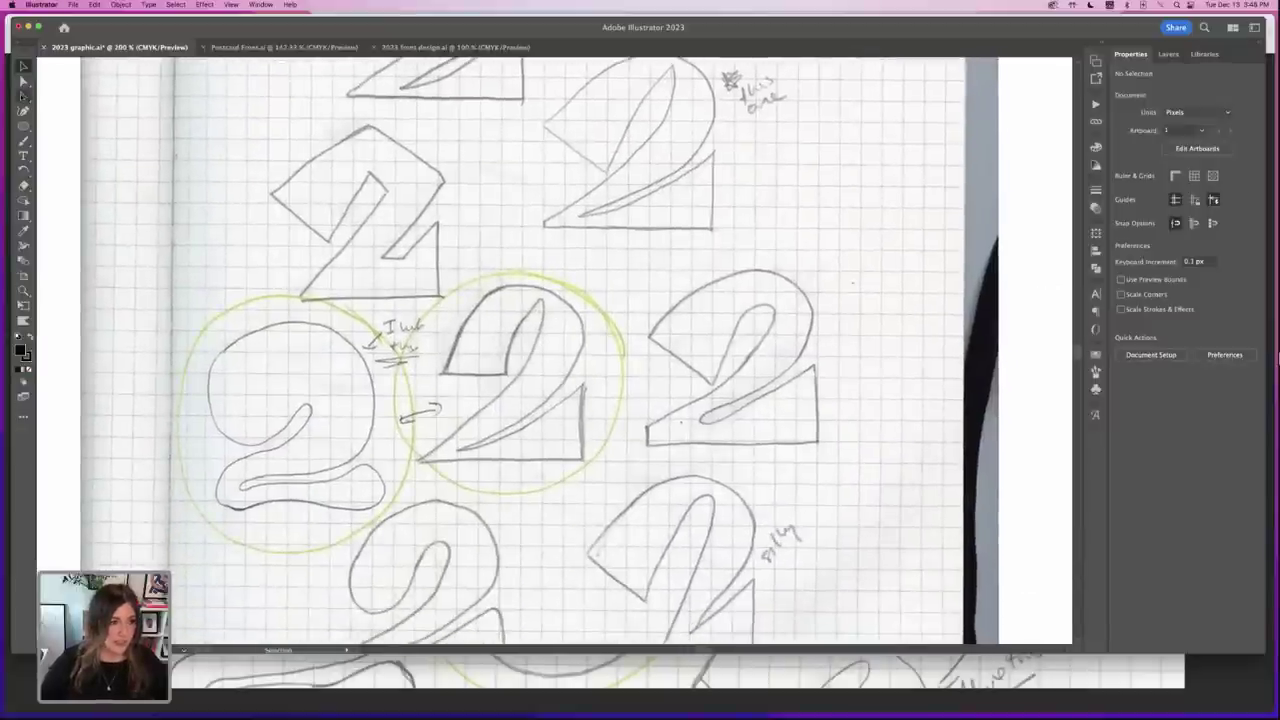
pyautogui.click(23, 96)
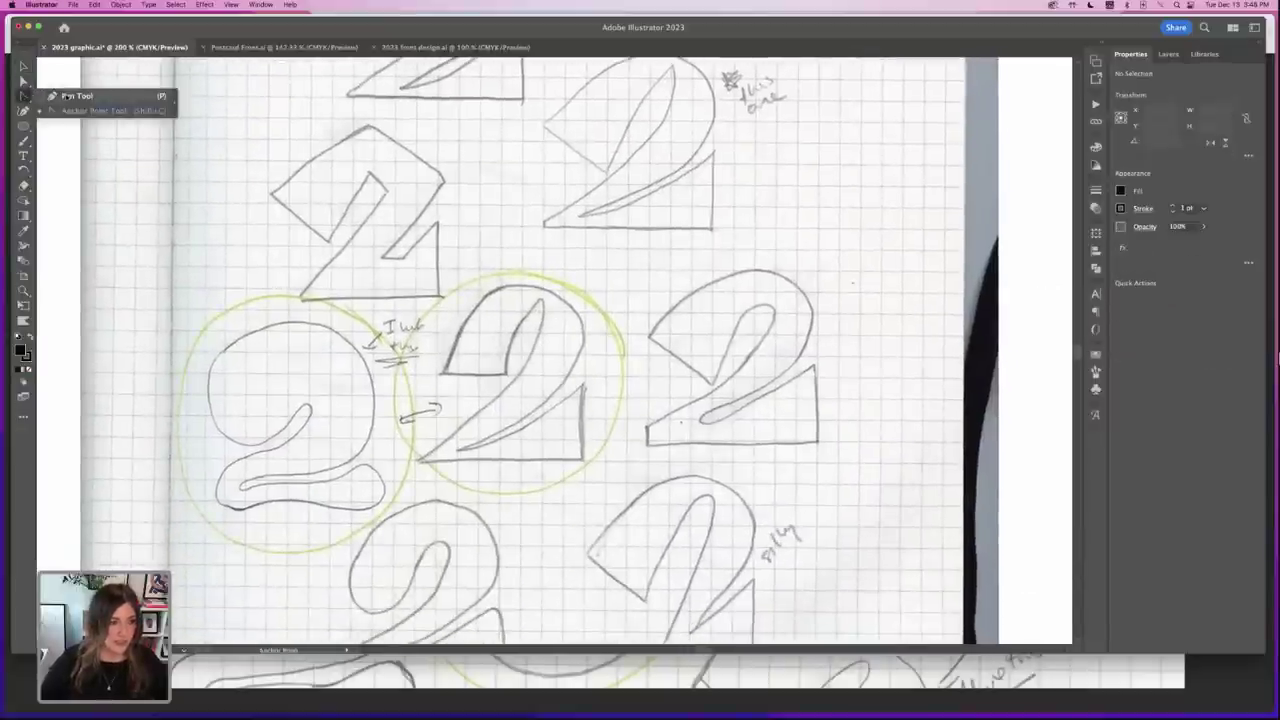
pyautogui.click(443, 376)
pyautogui.click(507, 377)
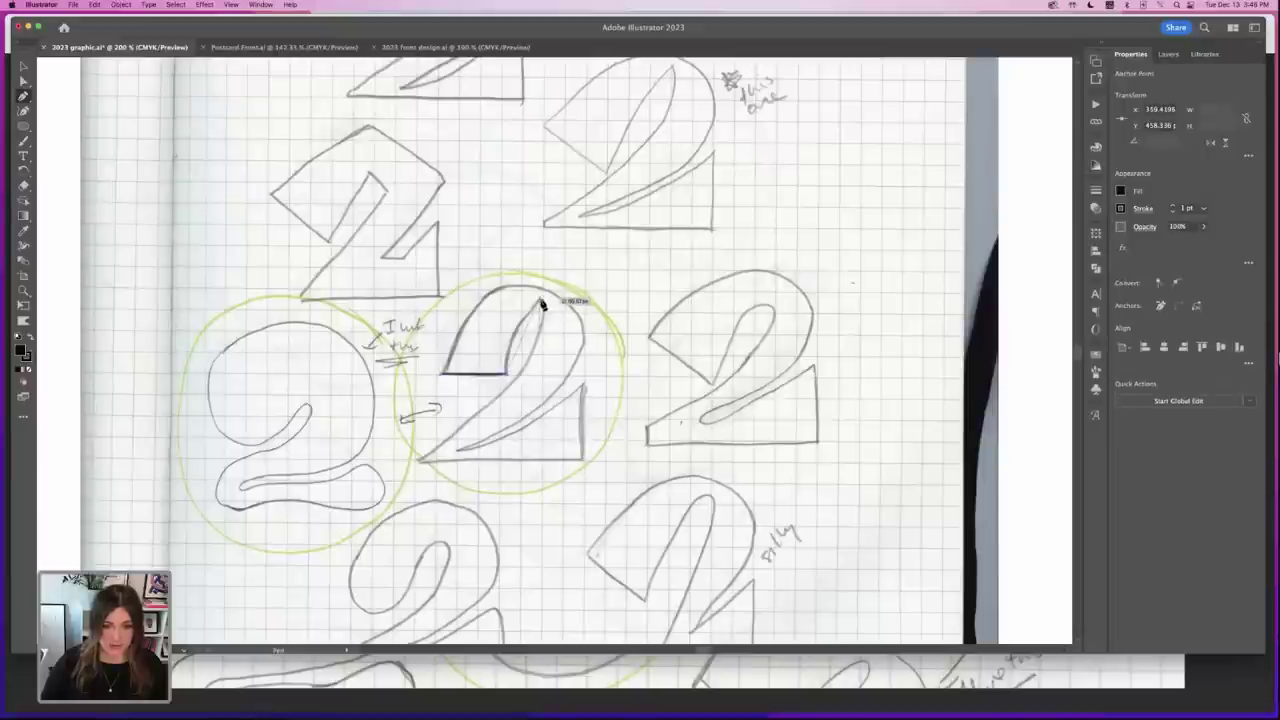
pyautogui.click(540, 301)
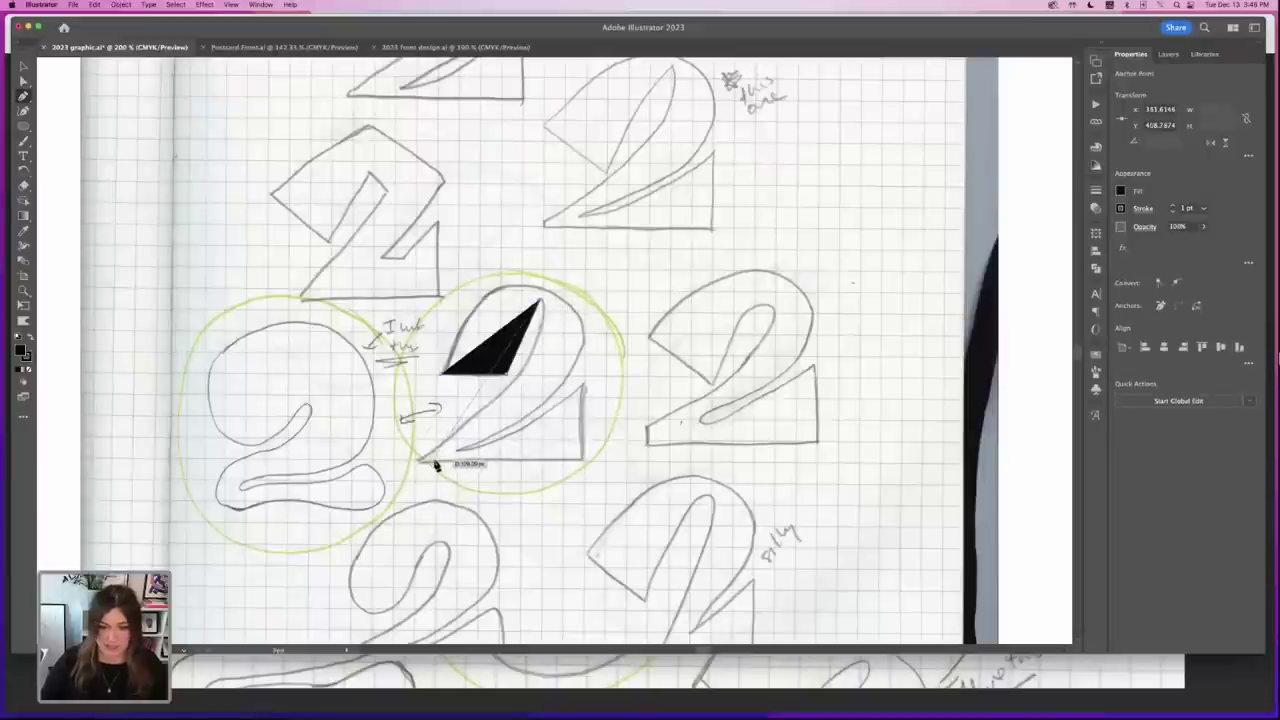
pyautogui.click(421, 461)
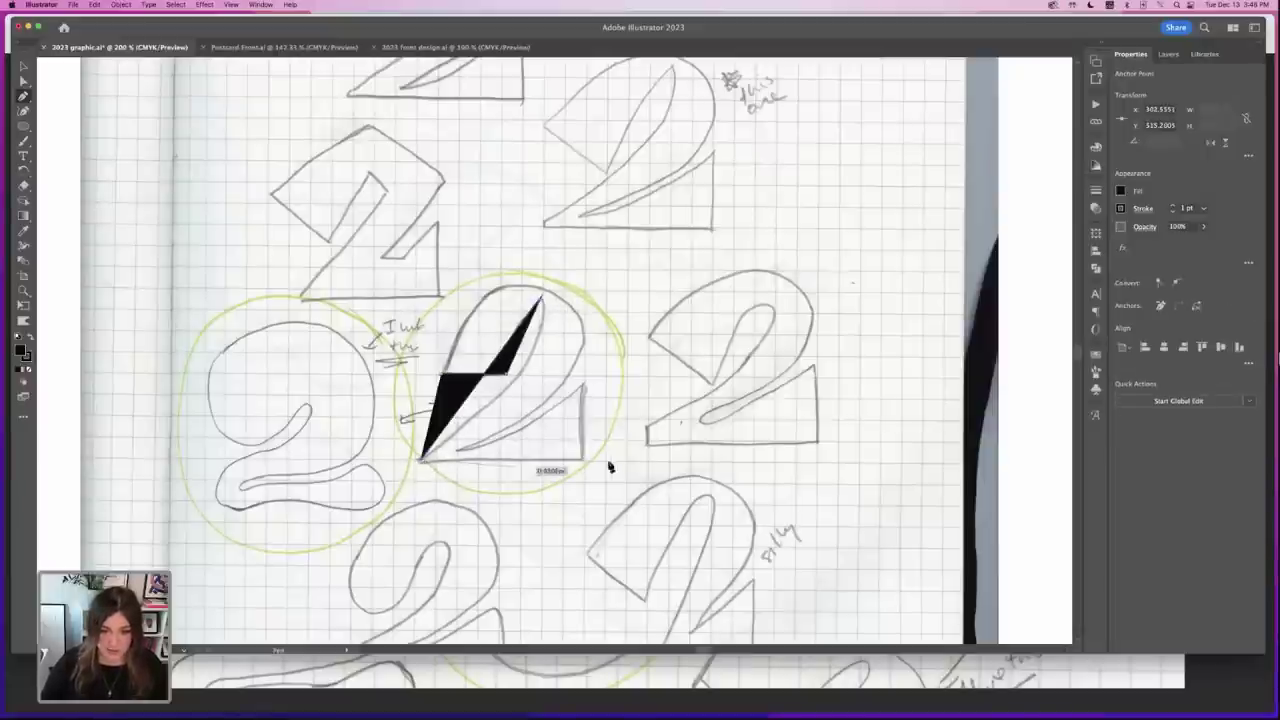
pyautogui.click(29, 372)
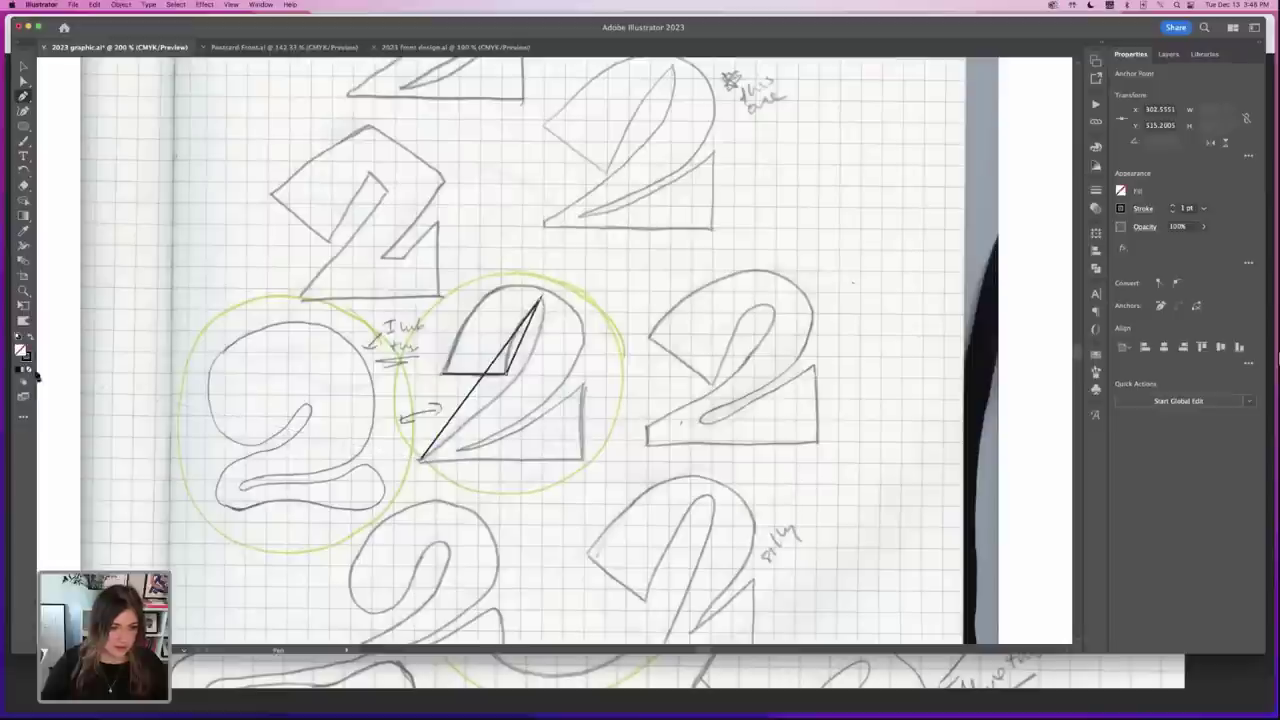
# - Continue the straight-segment outline around the base, wedge and outer bowl of the angular 2, and close the path at its starting point
pyautogui.click(583, 462)
pyautogui.click(583, 382)
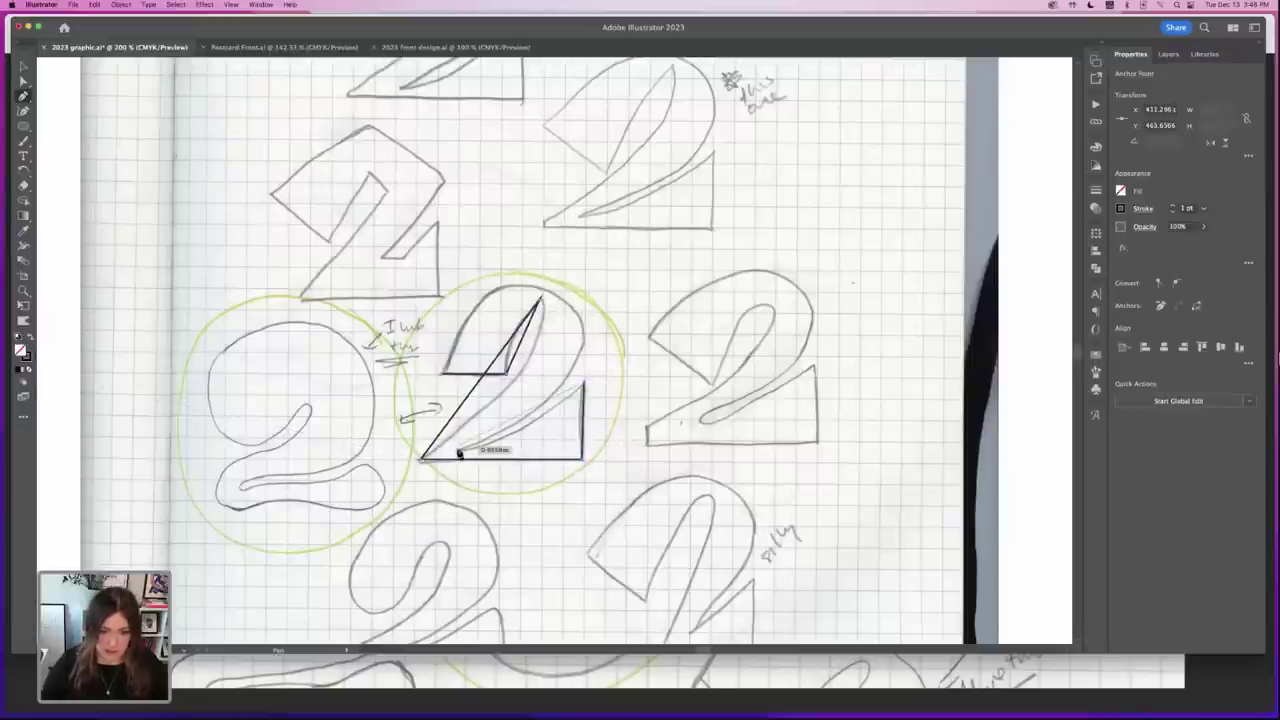
pyautogui.click(458, 451)
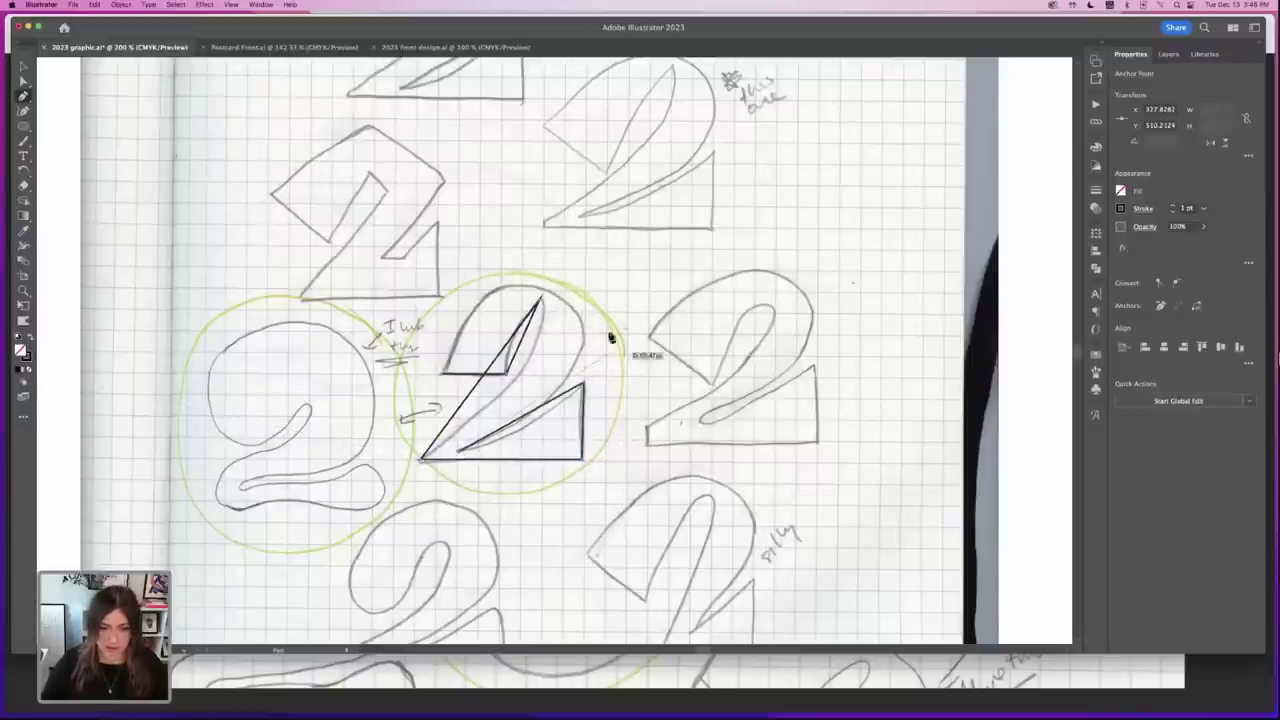
pyautogui.click(586, 346)
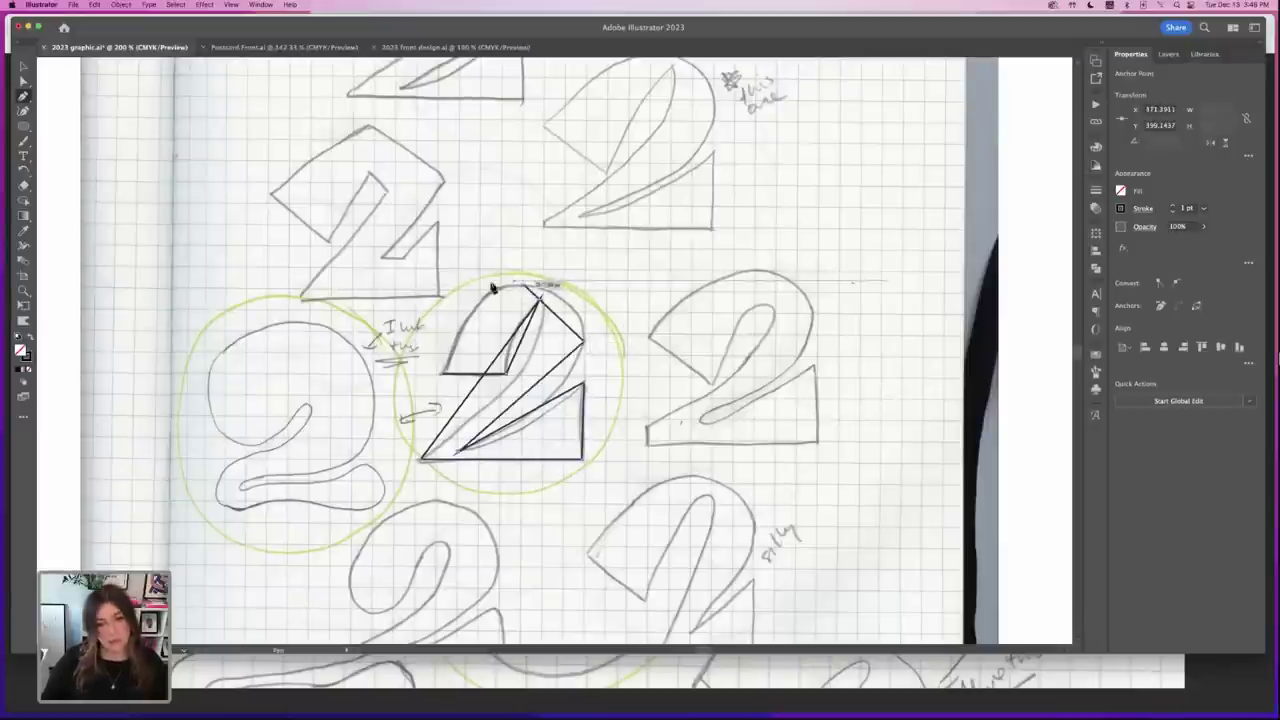
pyautogui.click(528, 300)
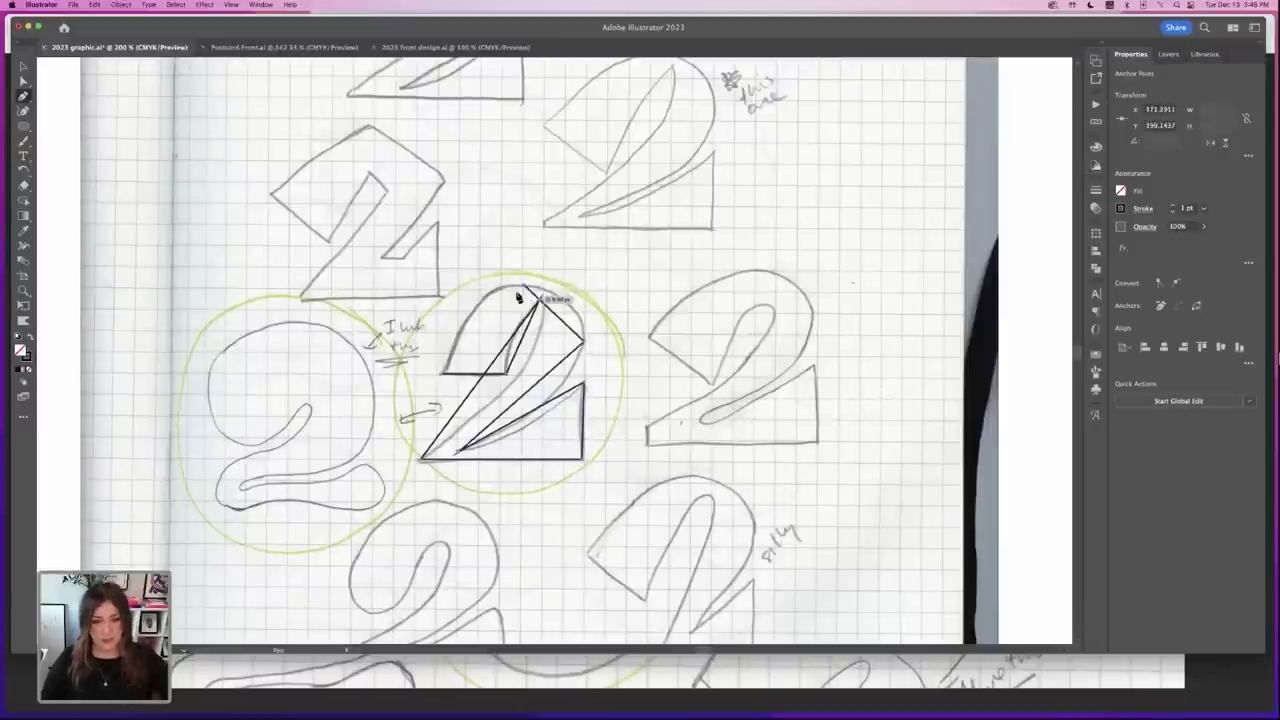
pyautogui.click(446, 376)
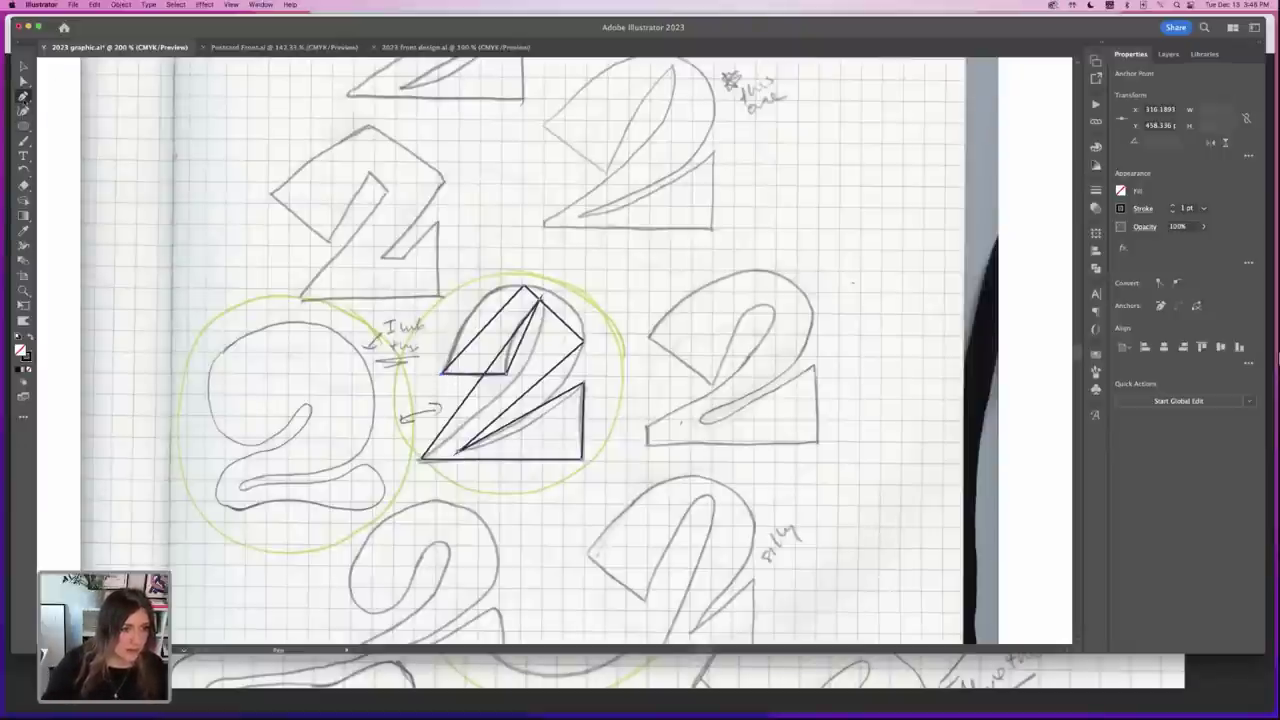
# - Bend the two upper outer segments of the angular 2 with the Anchor Point tool to follow the sketched bowl
pyautogui.moveTo(23, 96); pyautogui.dragTo(68, 122)
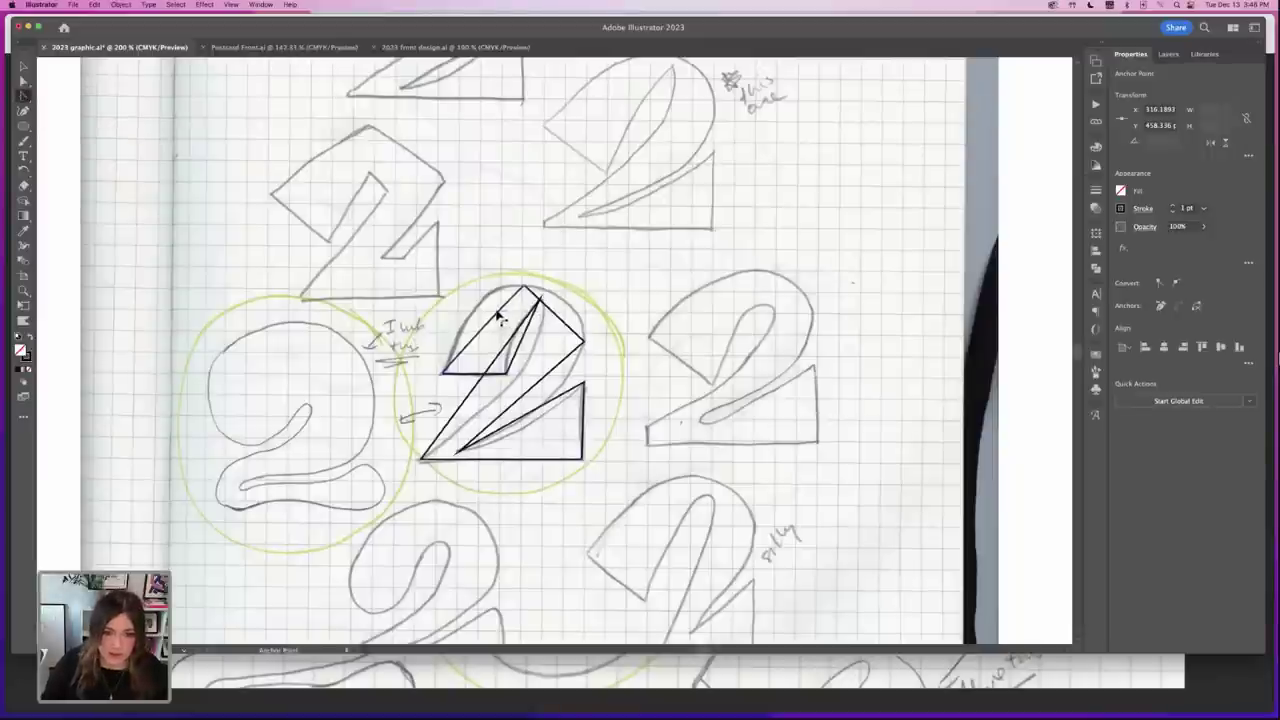
pyautogui.moveTo(500, 316)
pyautogui.mouseDown()
pyautogui.moveTo(482, 298)
pyautogui.moveTo(490, 305)
pyautogui.mouseUp()
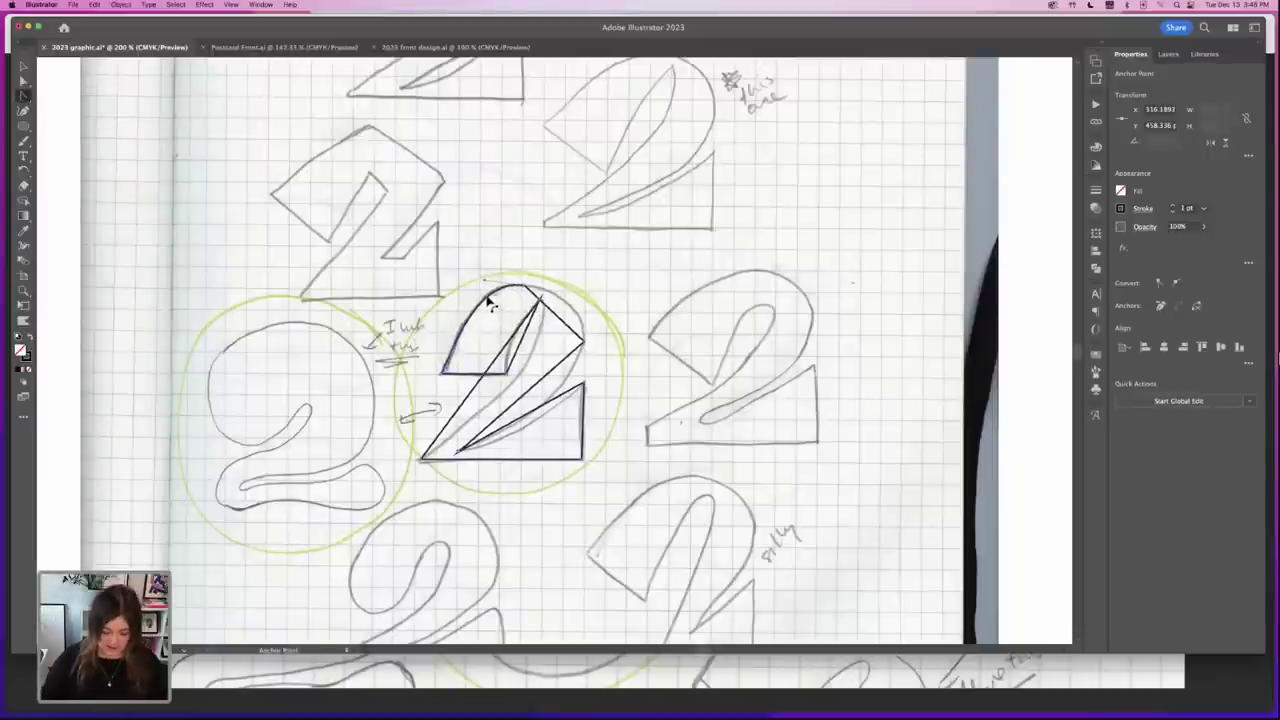
pyautogui.press('super+equal')
pyautogui.press('super+equal')
pyautogui.press('super+equal')
pyautogui.press('space')
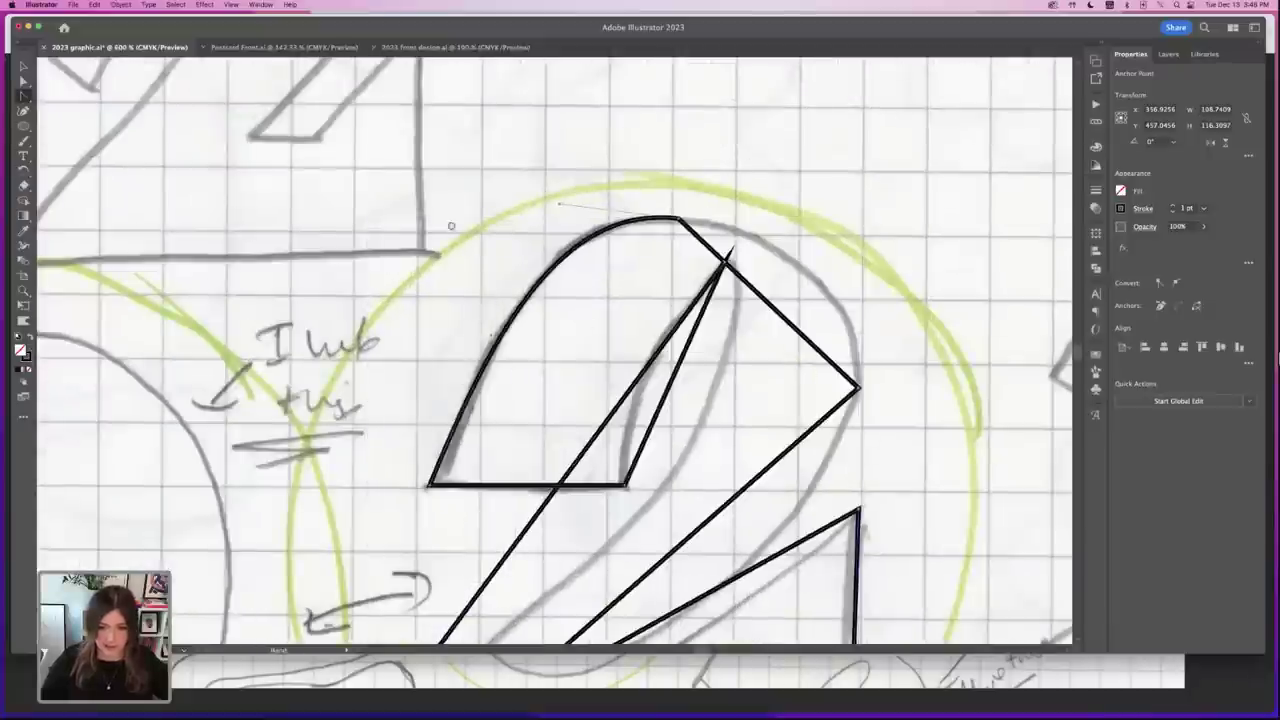
pyautogui.scroll(-3, 451, 226)
pyautogui.hscroll(5, 451, 226)
pyautogui.moveTo(523, 174); pyautogui.dragTo(550, 148)
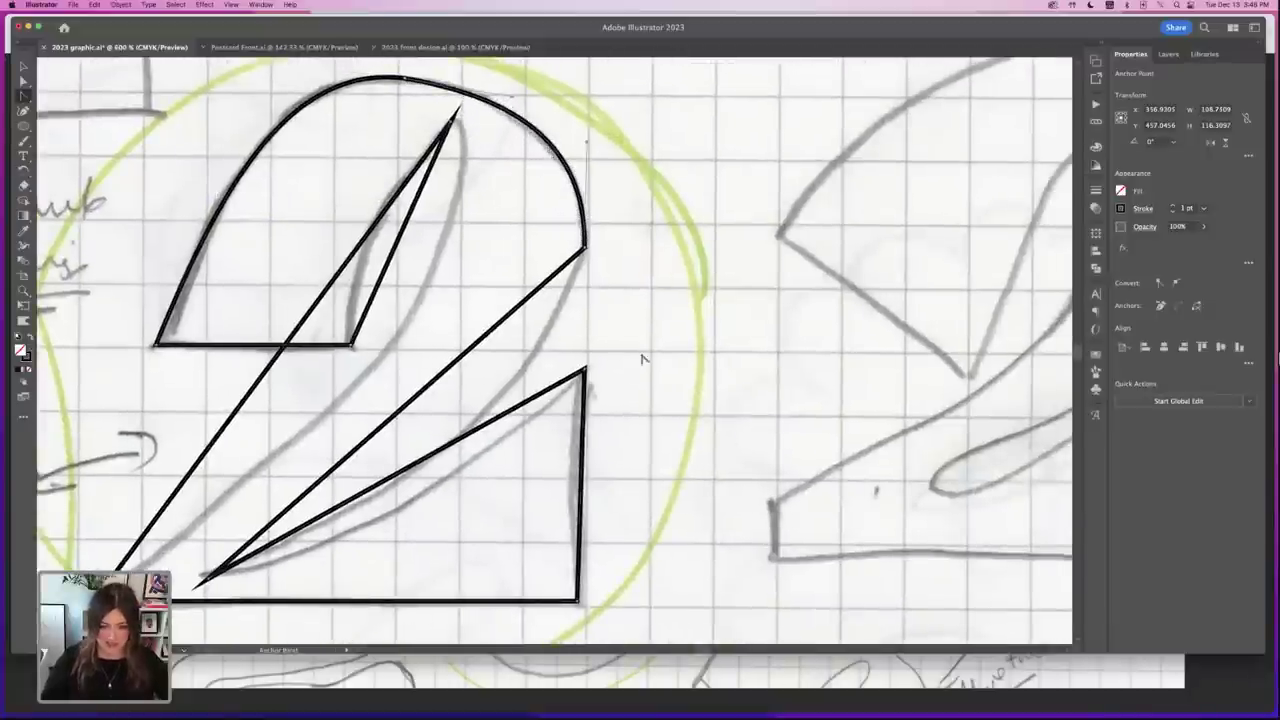
# - Curve the lower outer edge, the wedge's upper edge and the inner diagonal of the angular 2 to match the sketch
pyautogui.scroll(-3, 640, 356)
pyautogui.moveTo(468, 285); pyautogui.dragTo(513, 370)
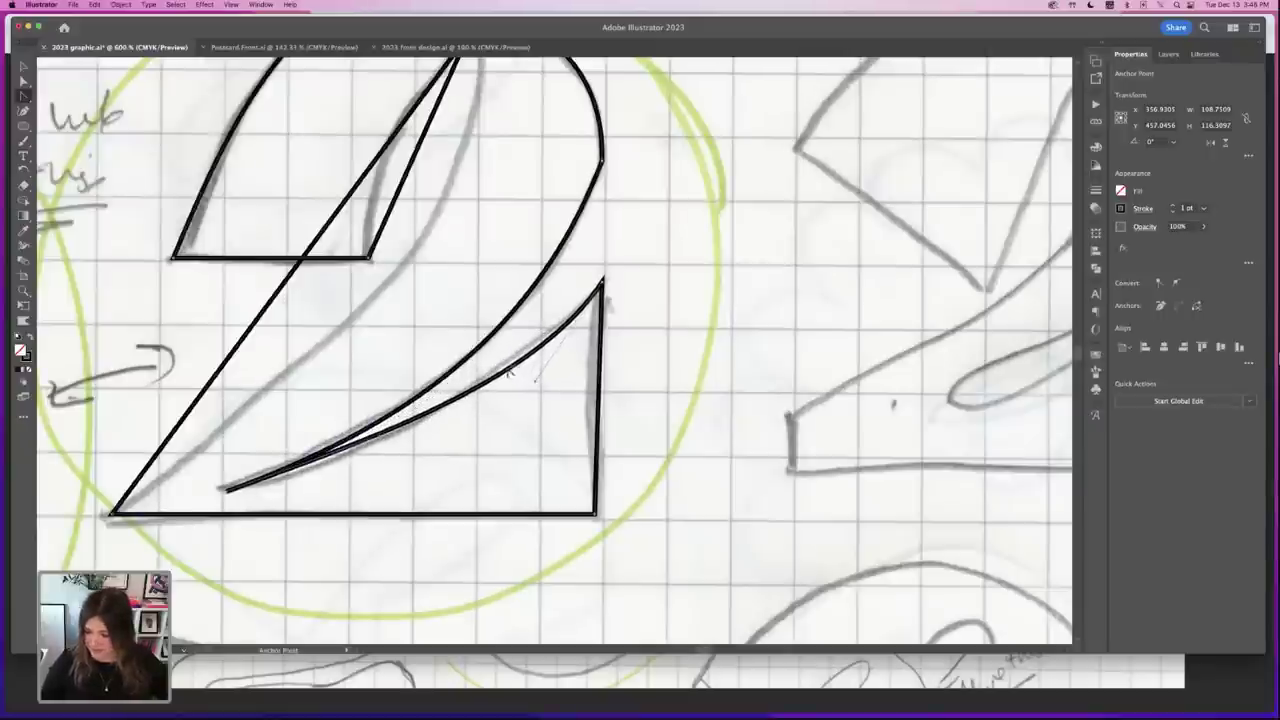
pyautogui.scroll(-5, 563, 434)
pyautogui.hscroll(-2, 563, 434)
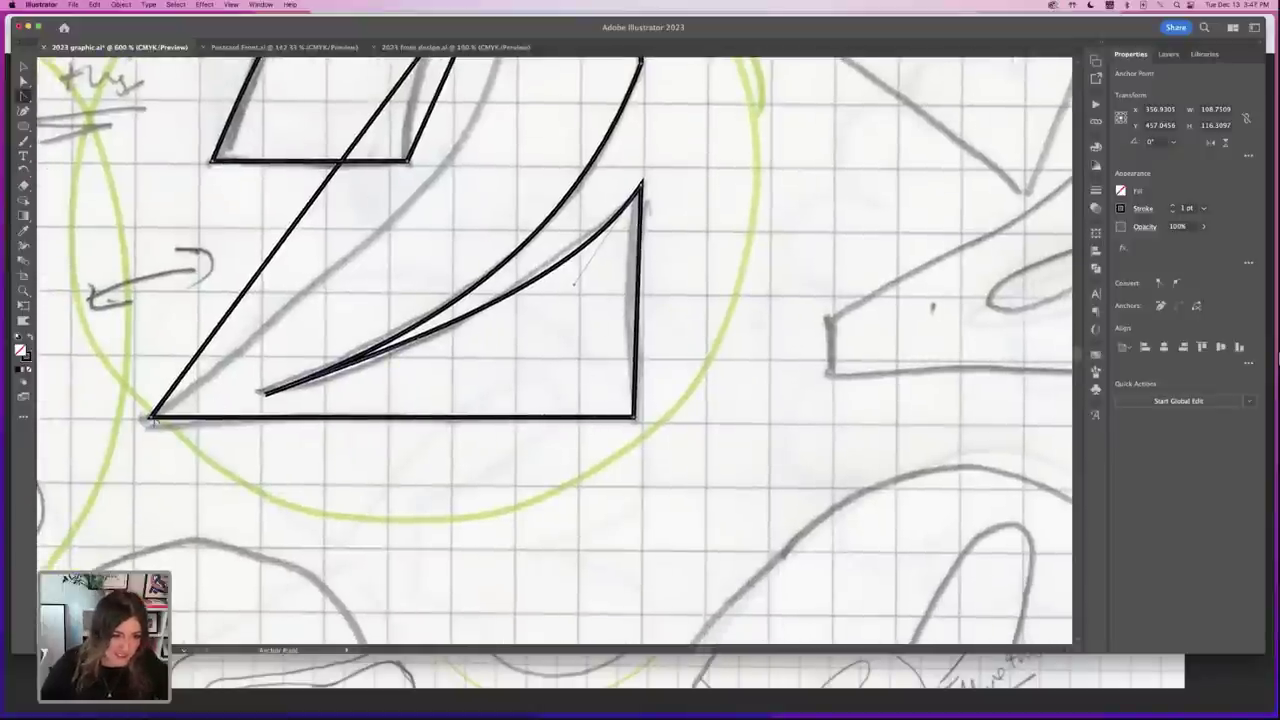
pyautogui.scroll(1, 313, 222)
pyautogui.moveTo(316, 228); pyautogui.dragTo(429, 214)
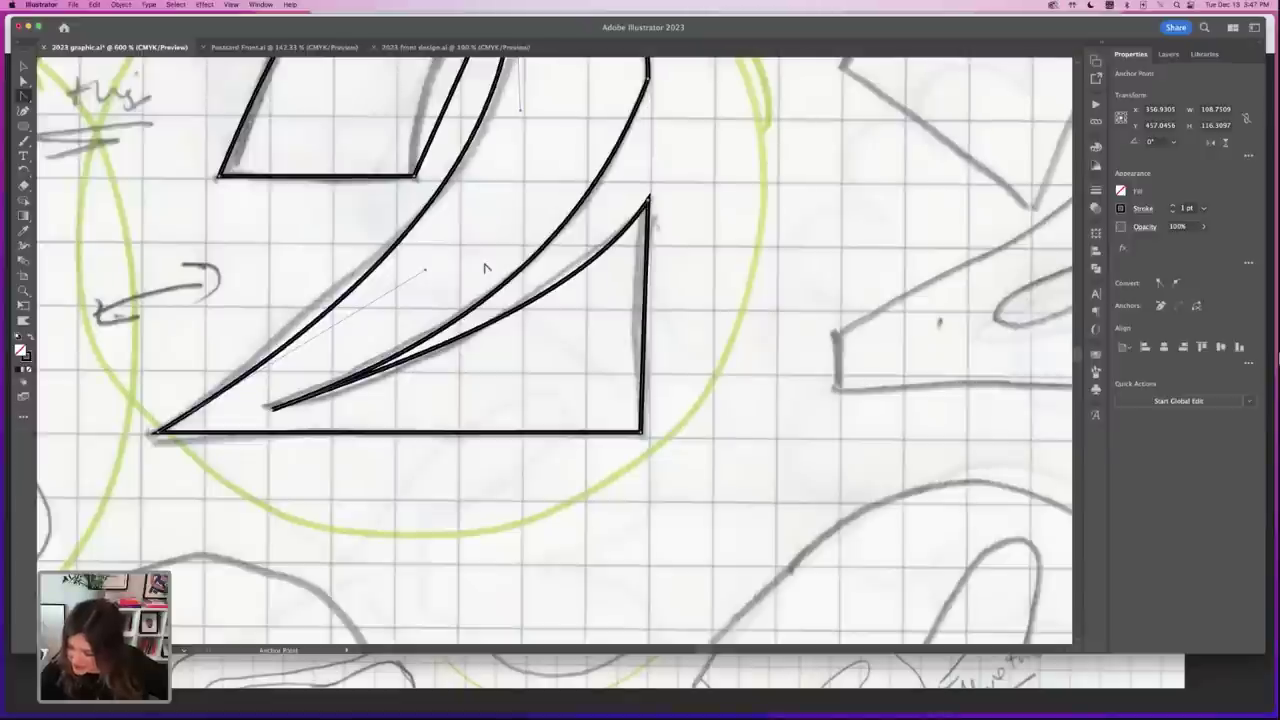
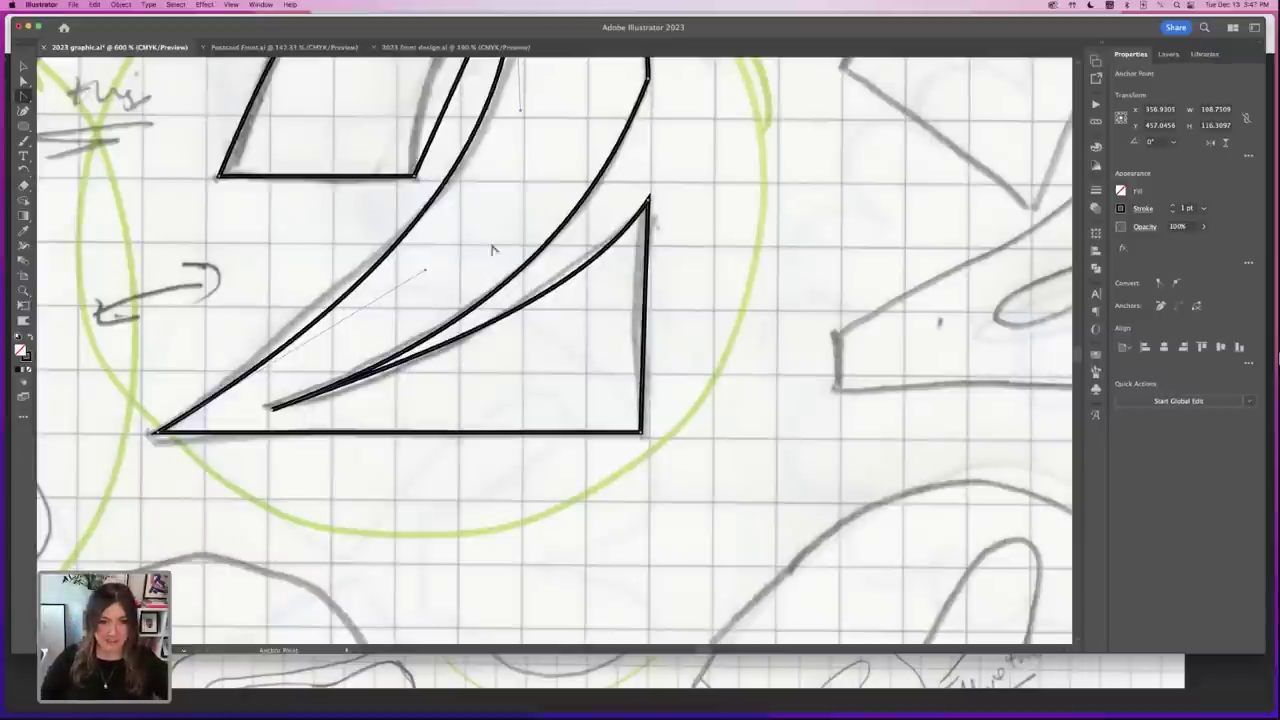
# - Curve the left edge of the counter in the angular 2 and nudge its tip anchor onto the sketch
pyautogui.scroll(5, 492, 250)
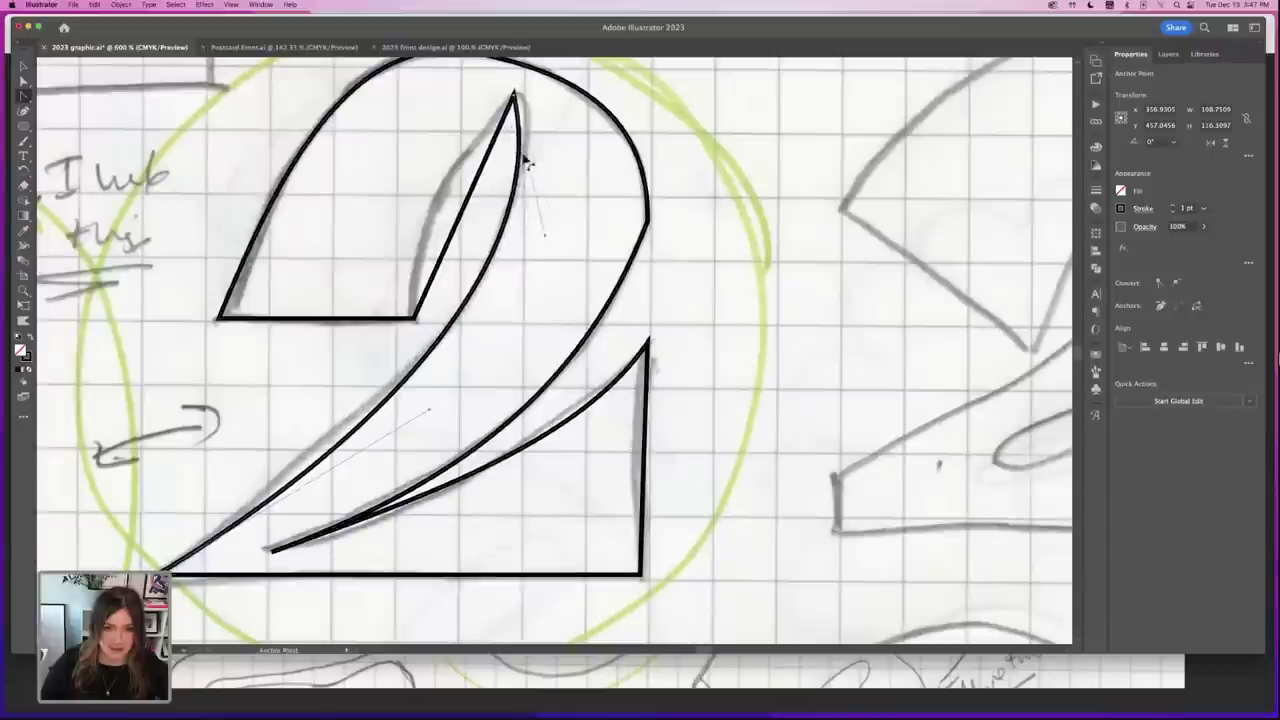
pyautogui.moveTo(483, 170); pyautogui.dragTo(441, 155)
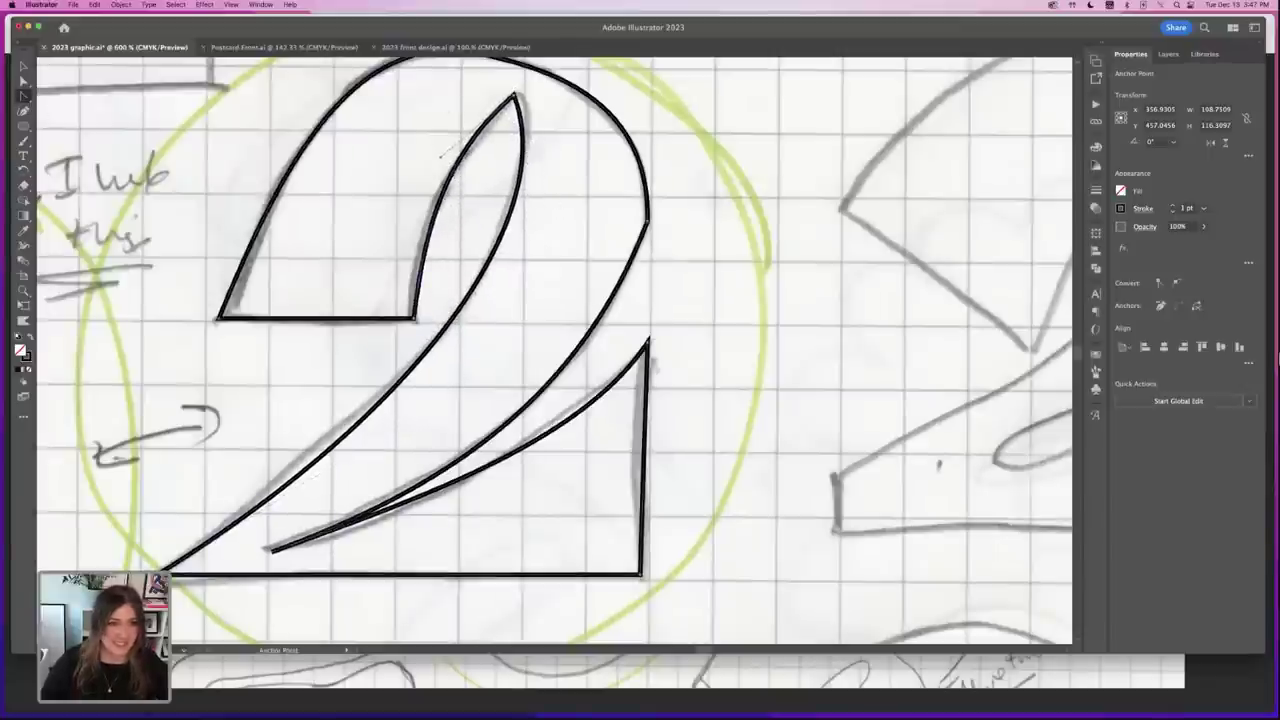
pyautogui.press('a')
pyautogui.moveTo(514, 96); pyautogui.dragTo(515, 100)
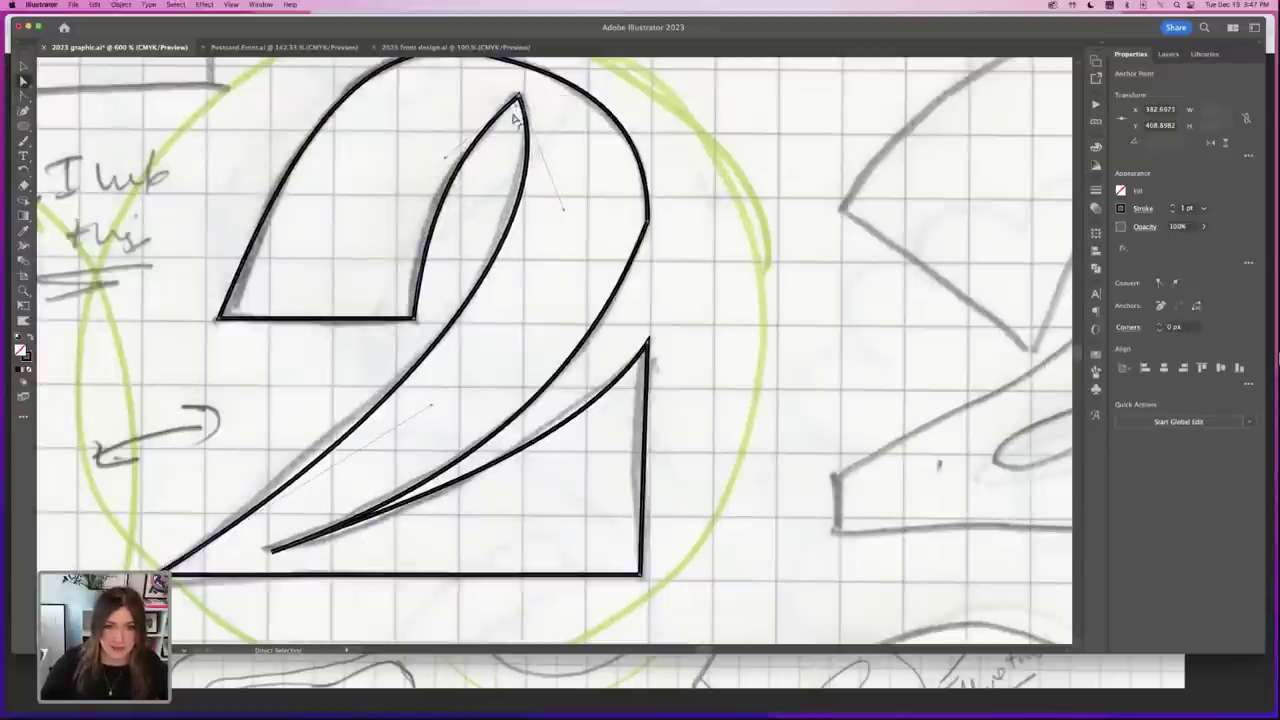
# - Round the pointed tip of the counter and smooth the anchor on the bowl's right side
pyautogui.click(576, 131)
pyautogui.click(648, 221)
pyautogui.moveTo(641, 222); pyautogui.dragTo(418, 298)
pyautogui.click(704, 366)
pyautogui.moveTo(715, 254); pyautogui.dragTo(717, 222)
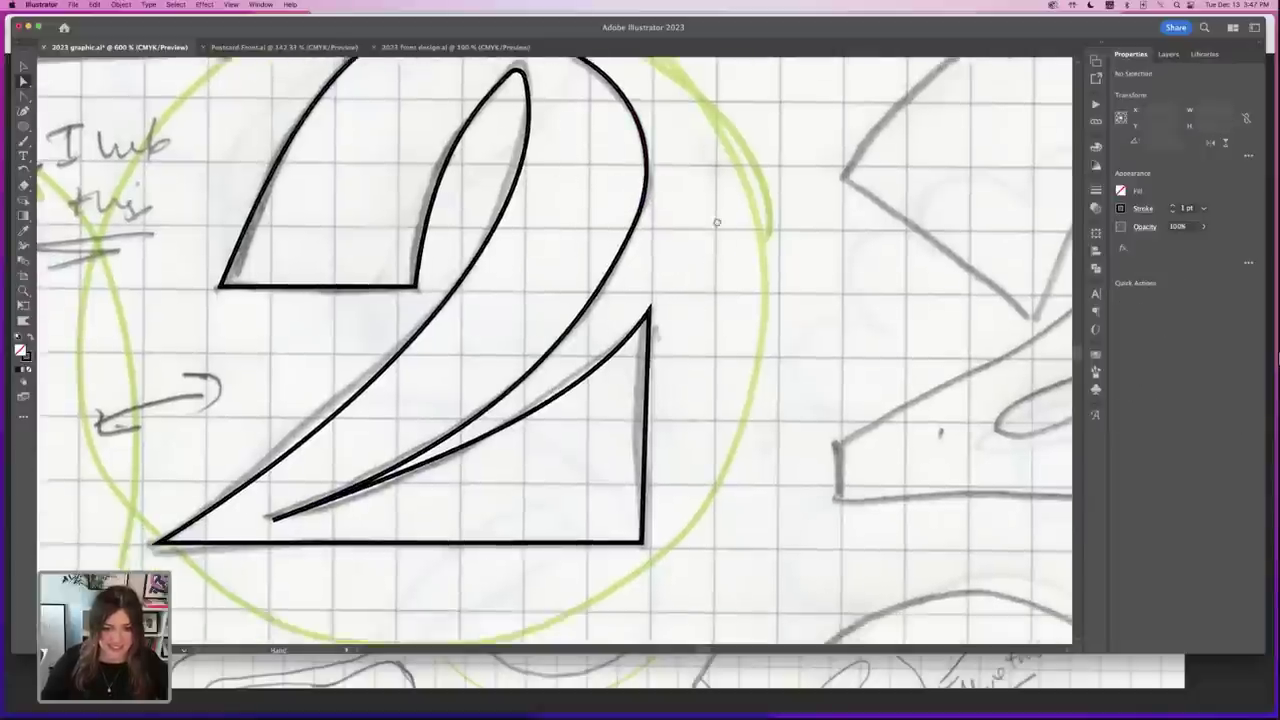
# - Refine the curves of the wedge's upper edge and the inner diagonal to sit closer to the sketch lines
pyautogui.scroll(-3, 716, 222)
pyautogui.press('a')
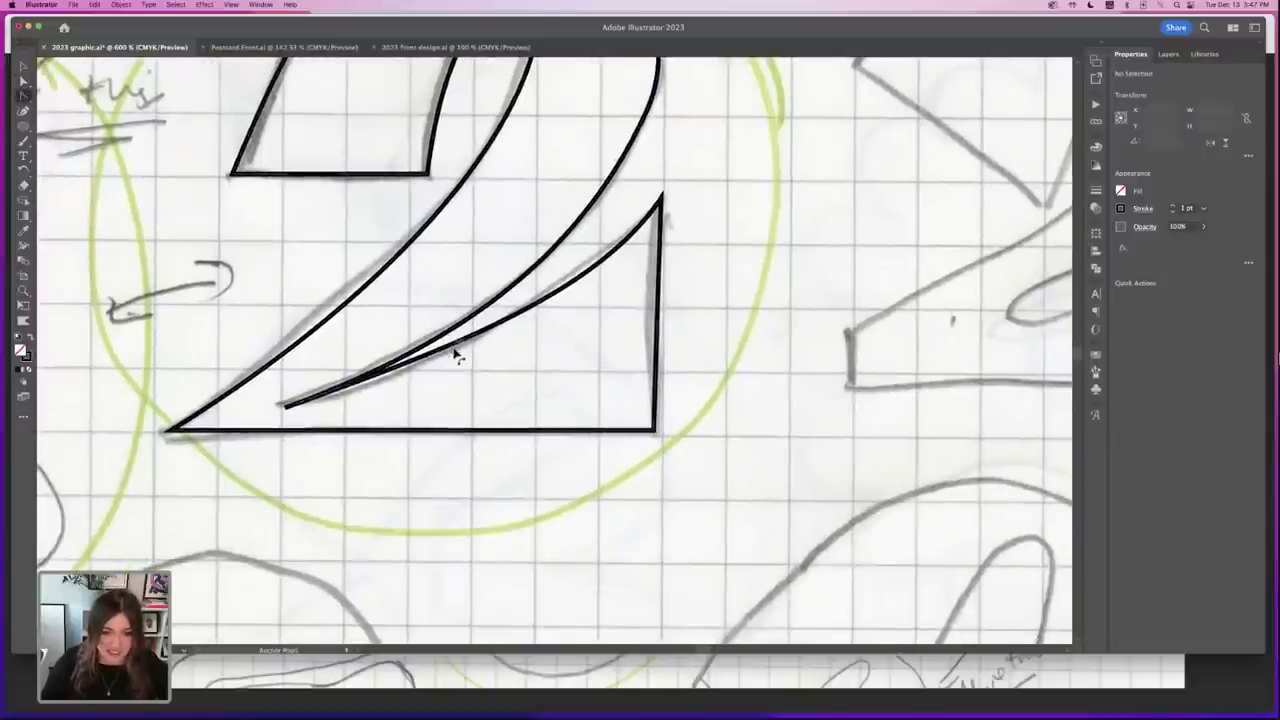
pyautogui.click(395, 268)
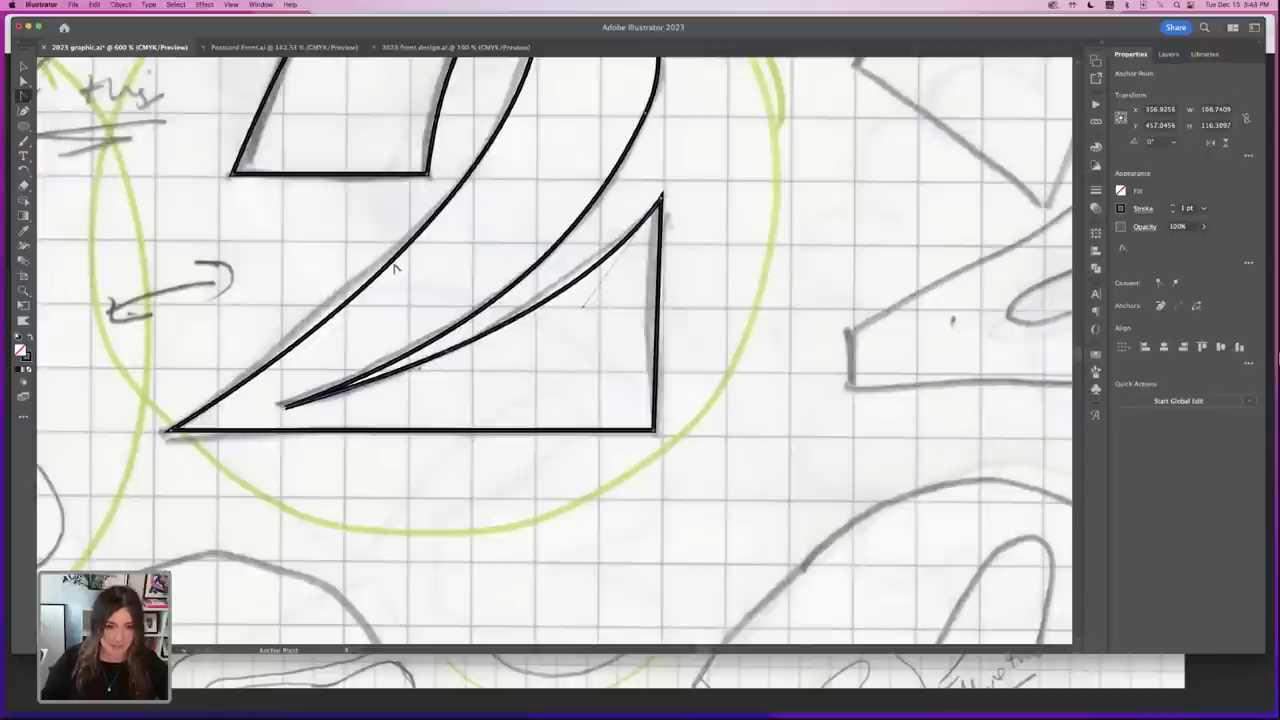
pyautogui.moveTo(395, 268); pyautogui.dragTo(436, 272)
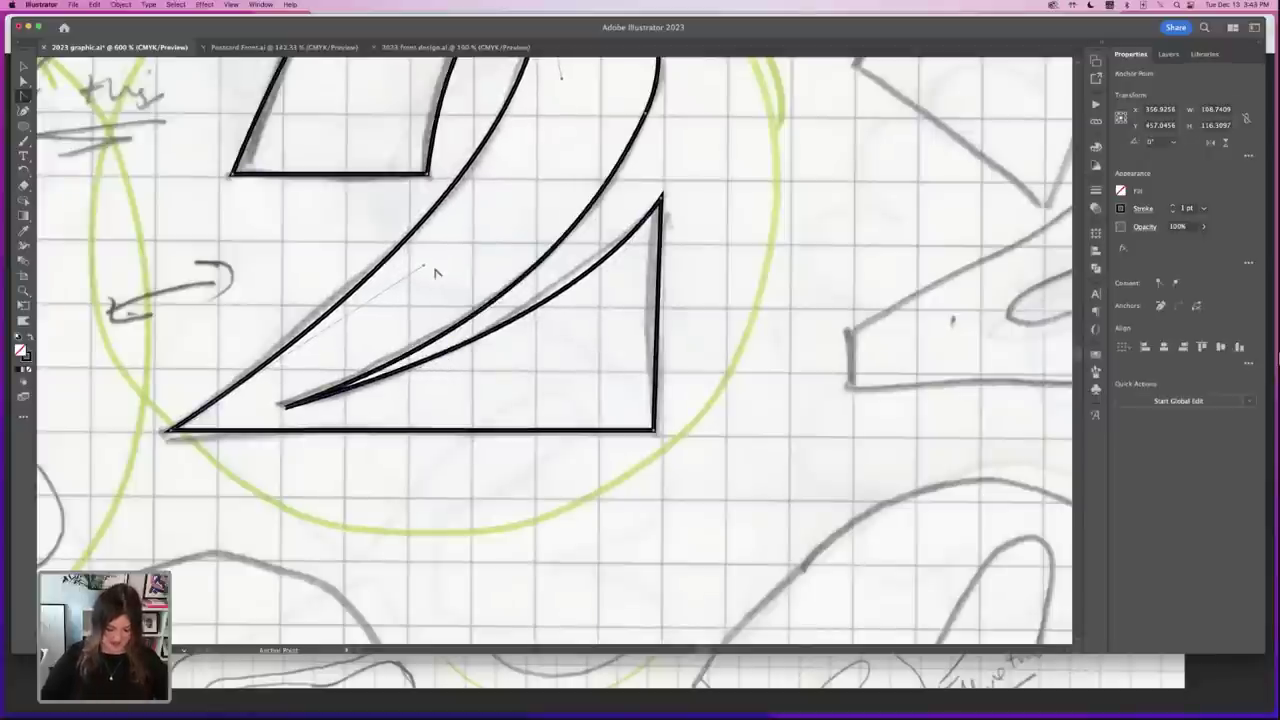
# - Show the rulers and place a horizontal guide along the baseline of the traced angular 2
pyautogui.press('super+minus')
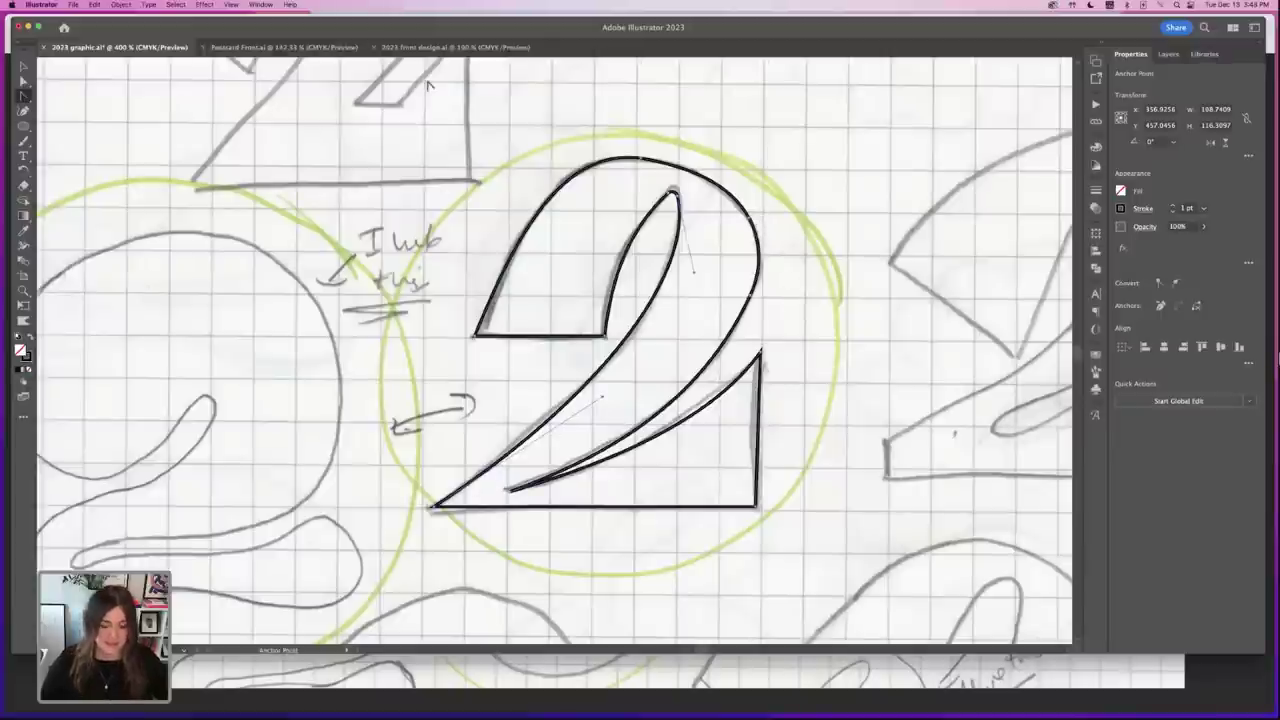
pyautogui.press('super+r')
pyautogui.moveTo(490, 64); pyautogui.dragTo(401, 205)
pyautogui.press('super+=')
pyautogui.press('super+=')
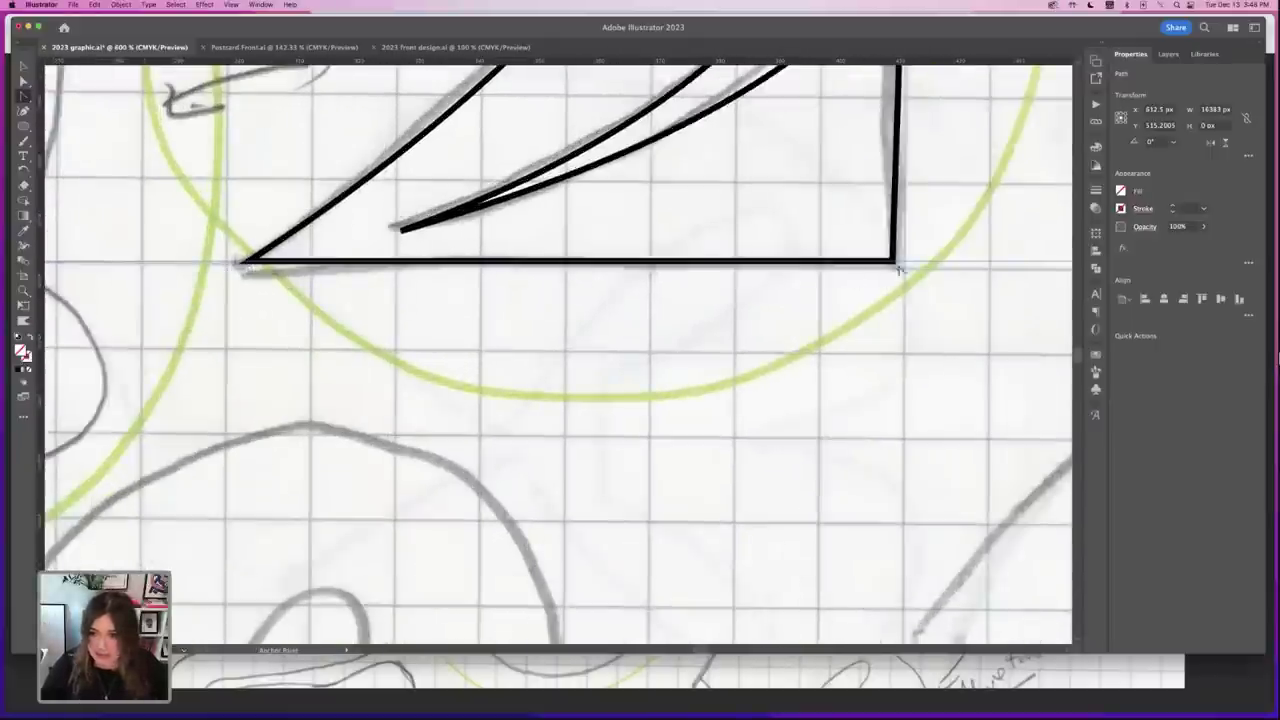
pyautogui.scroll(2, 490, 243)
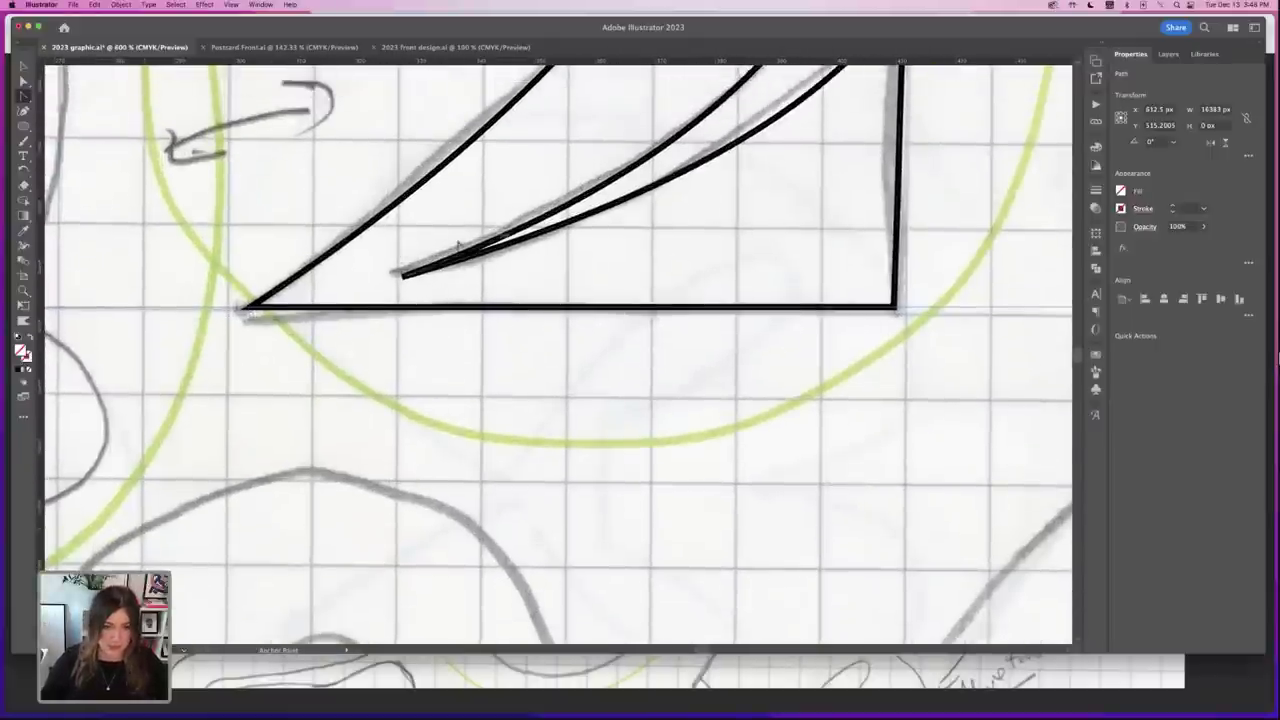
# - Shift the anchor at the top of the angular 2's bowl slightly to smooth its outer curve, and deselect the path
pyautogui.click(533, 226)
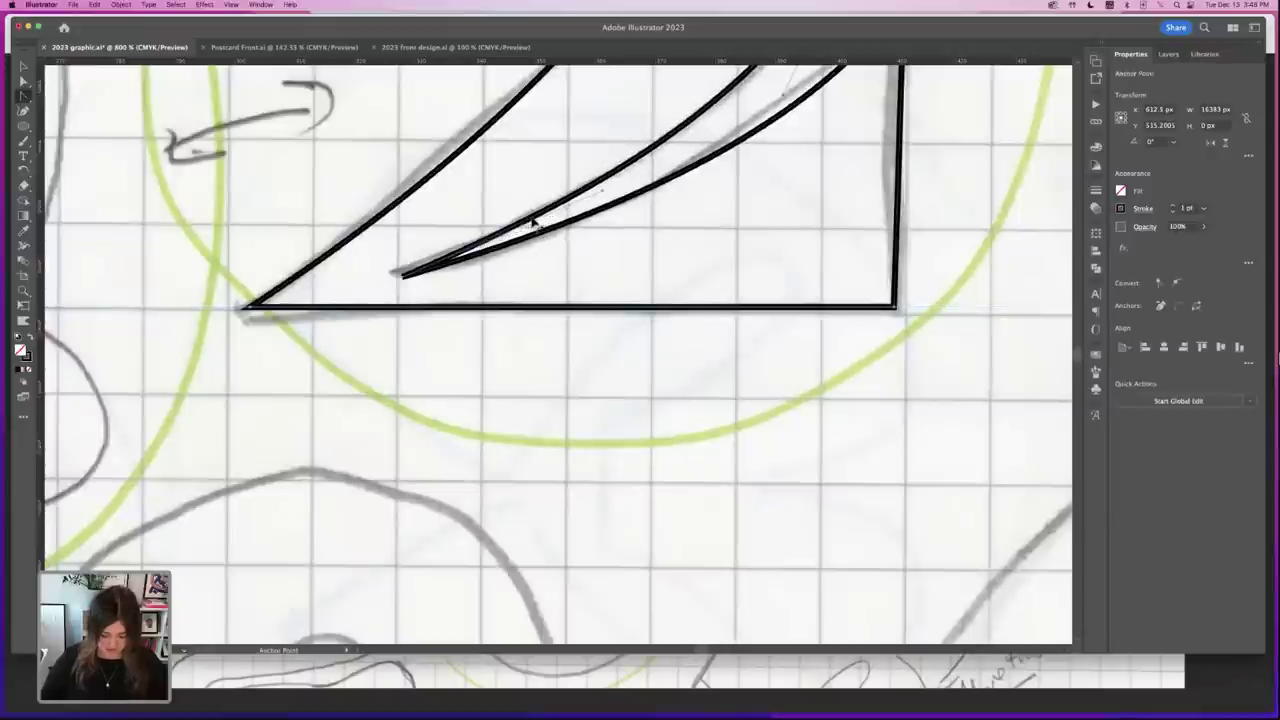
pyautogui.press('super+minus')
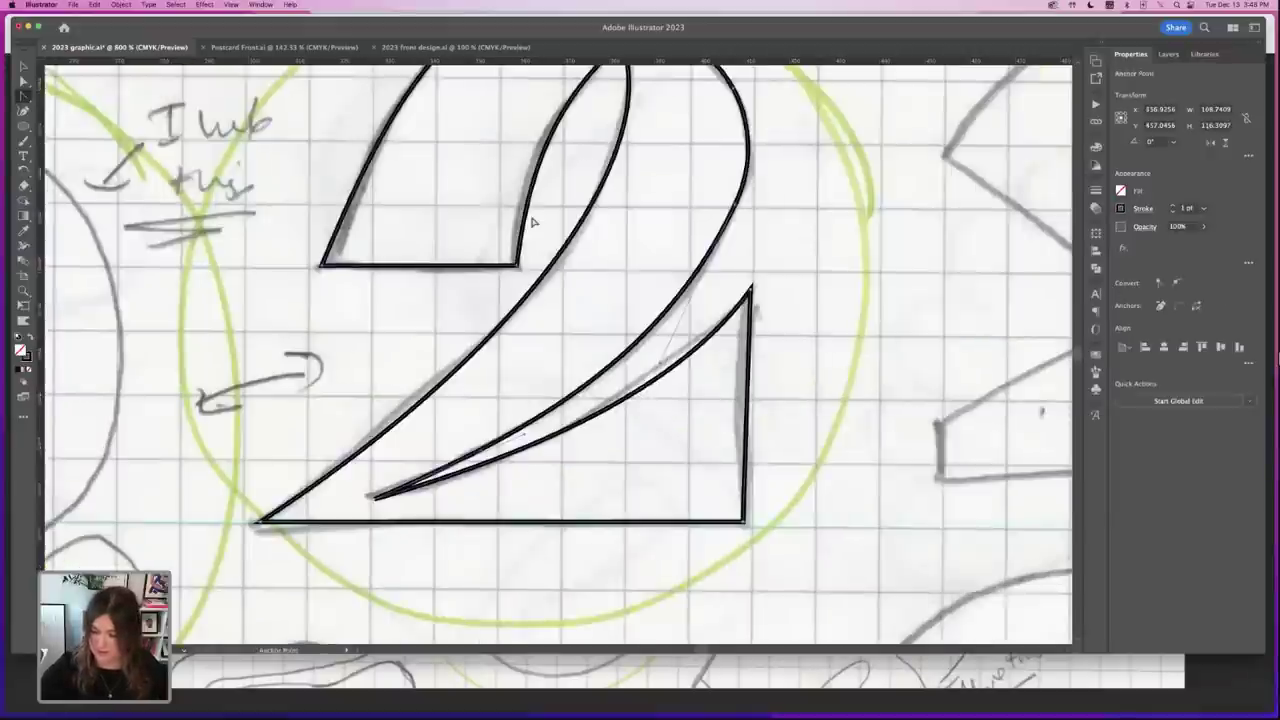
pyautogui.press('a')
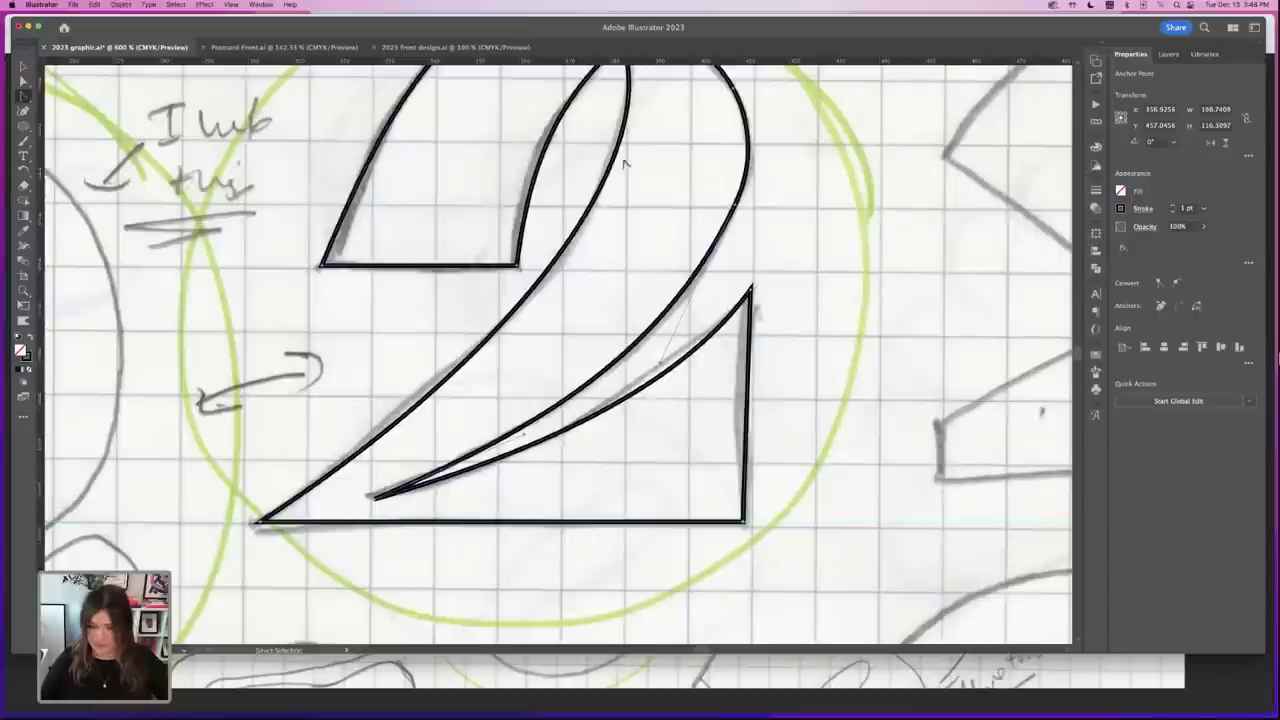
pyautogui.press('super+minus')
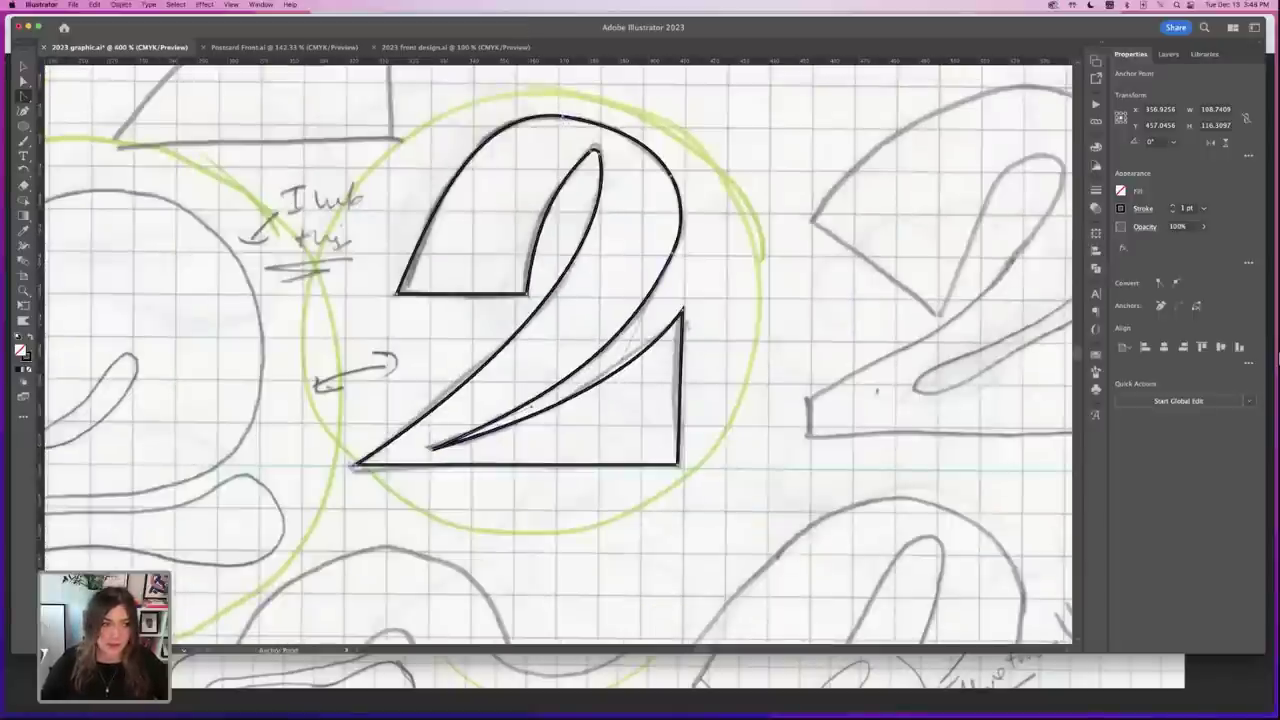
pyautogui.press('a')
pyautogui.moveTo(566, 118); pyautogui.dragTo(574, 121)
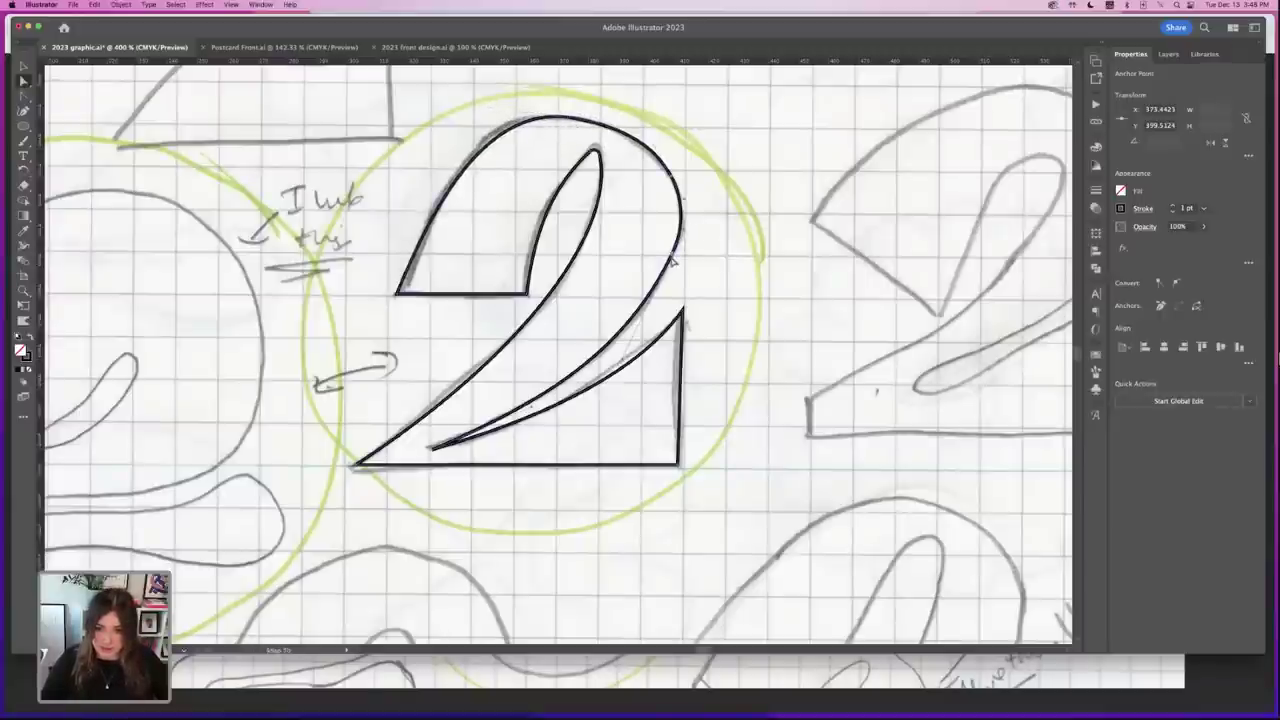
pyautogui.click(714, 263)
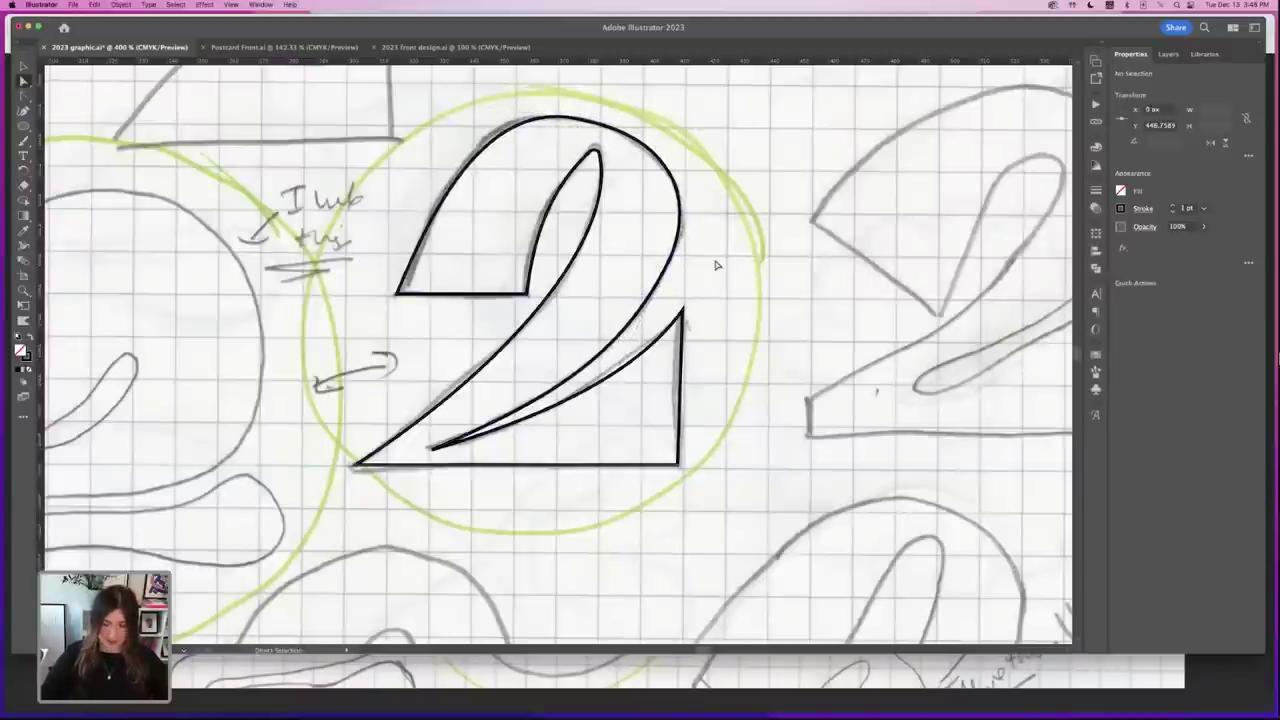
# - Move the finished angular 2 outline off the sketch onto the white artboard, above the solid black 2
pyautogui.press('super+minus')
pyautogui.press('-')
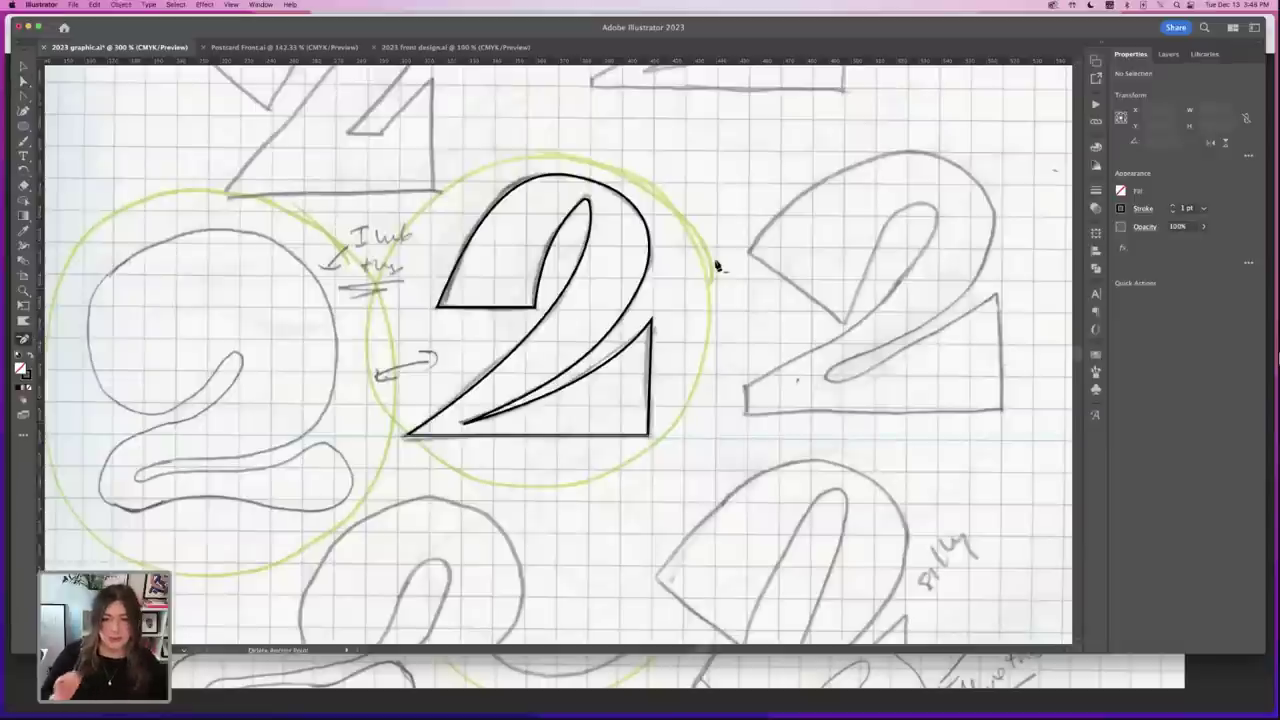
pyautogui.press('super+minus')
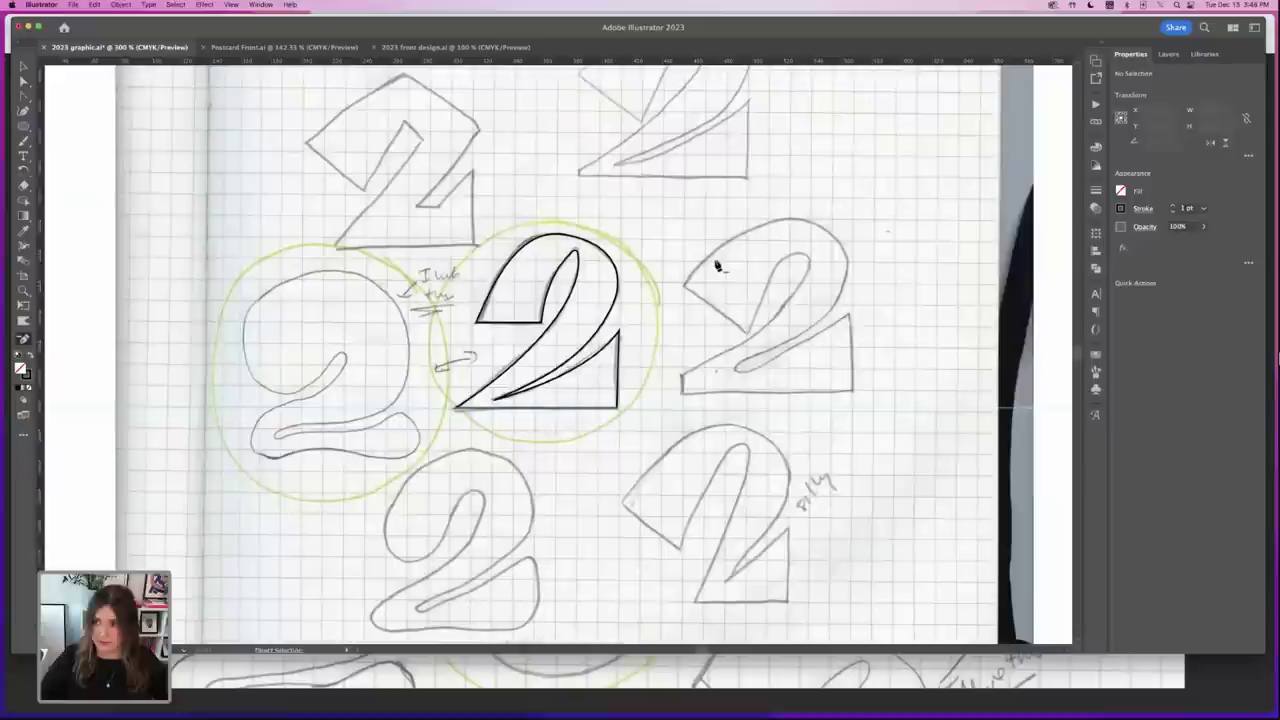
pyautogui.click(24, 66)
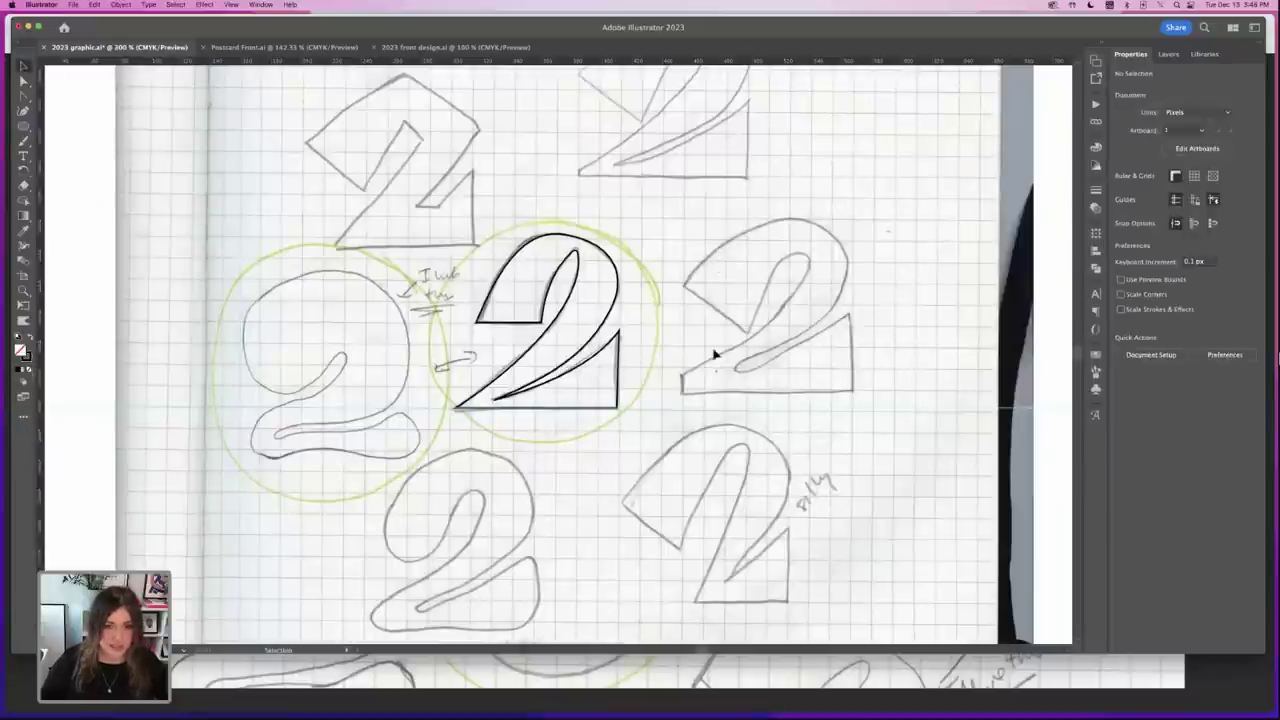
pyautogui.moveTo(613, 307); pyautogui.dragTo(604, 376)
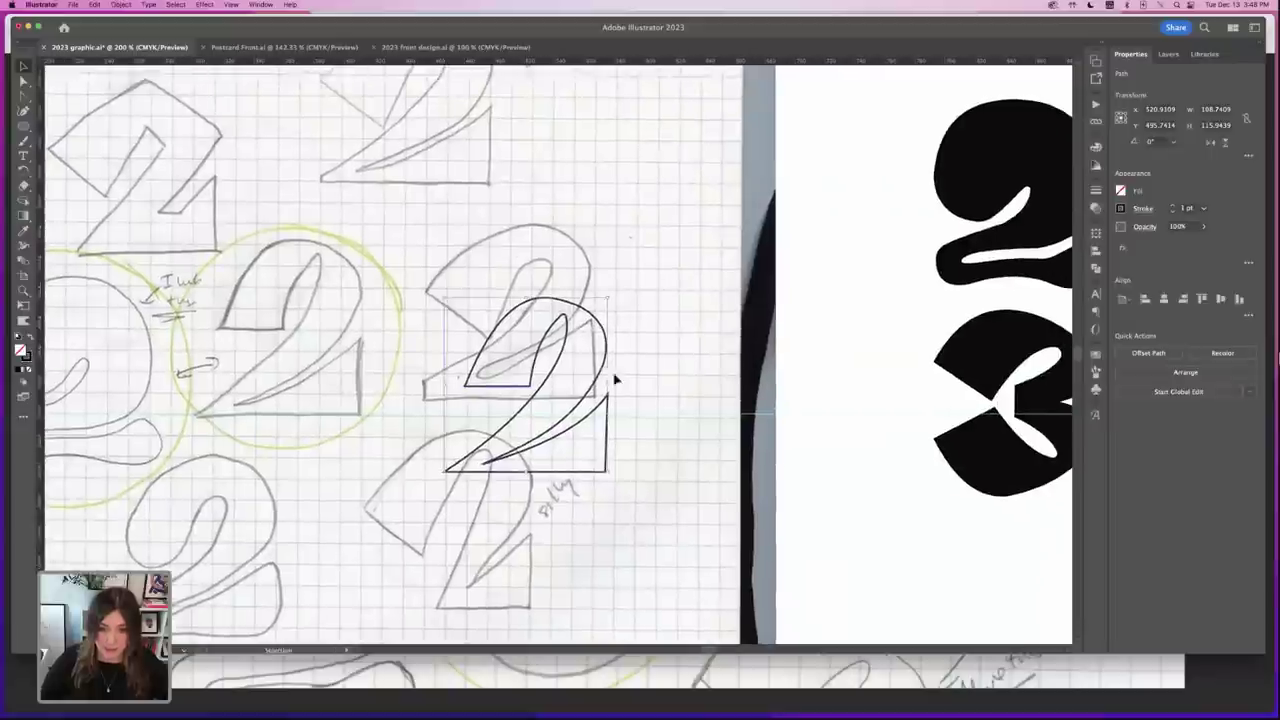
pyautogui.hscroll(-3, 601, 381)
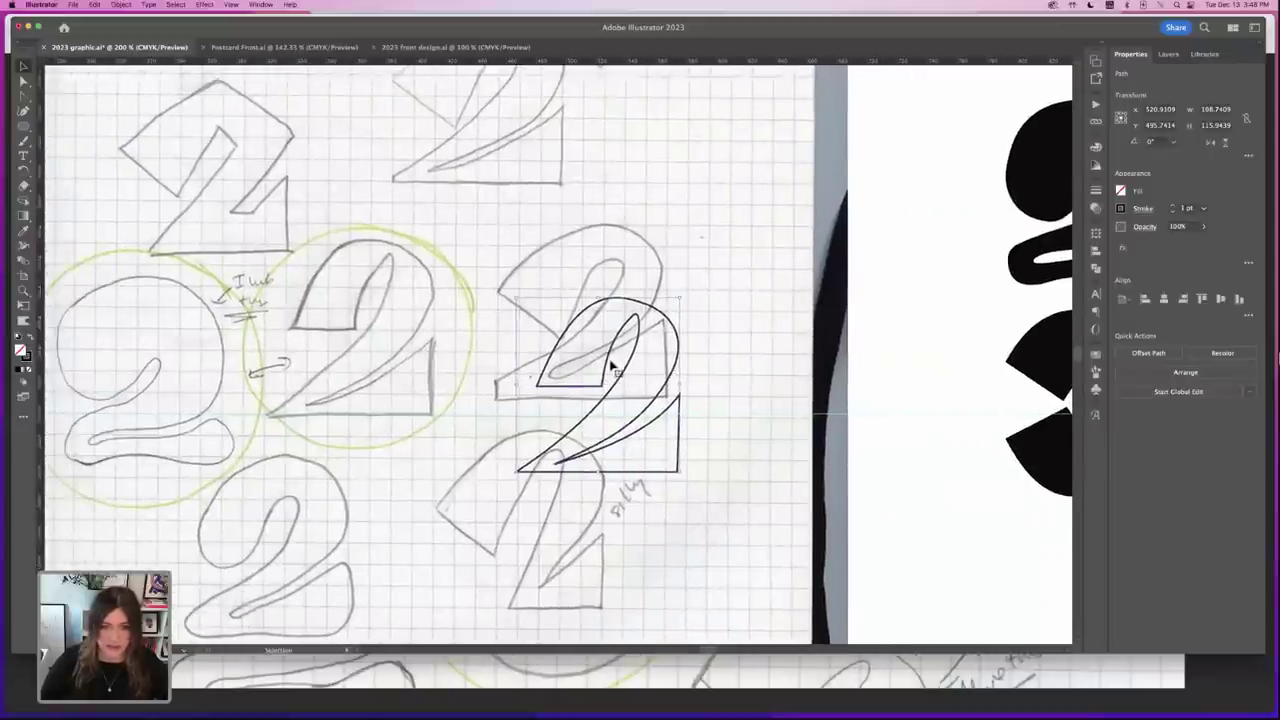
pyautogui.moveTo(607, 364); pyautogui.dragTo(855, 255)
pyautogui.hscroll(5, 723, 294)
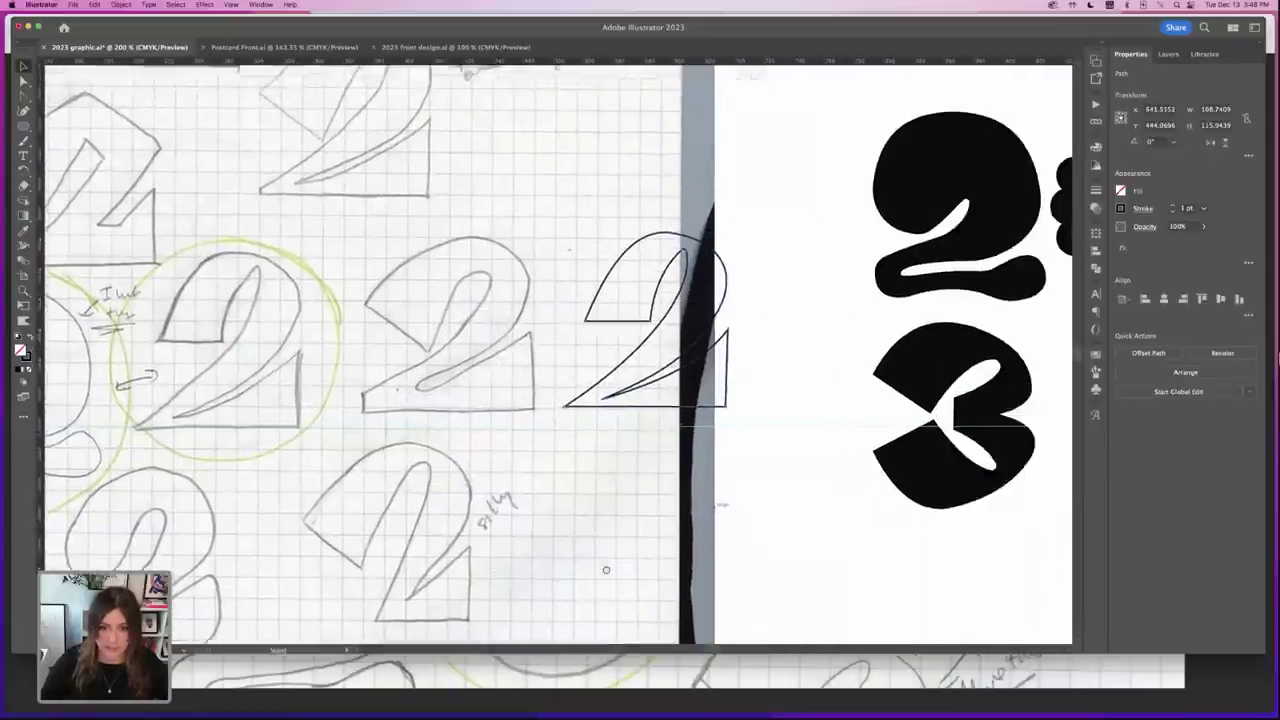
pyautogui.hscroll(3, 715, 303)
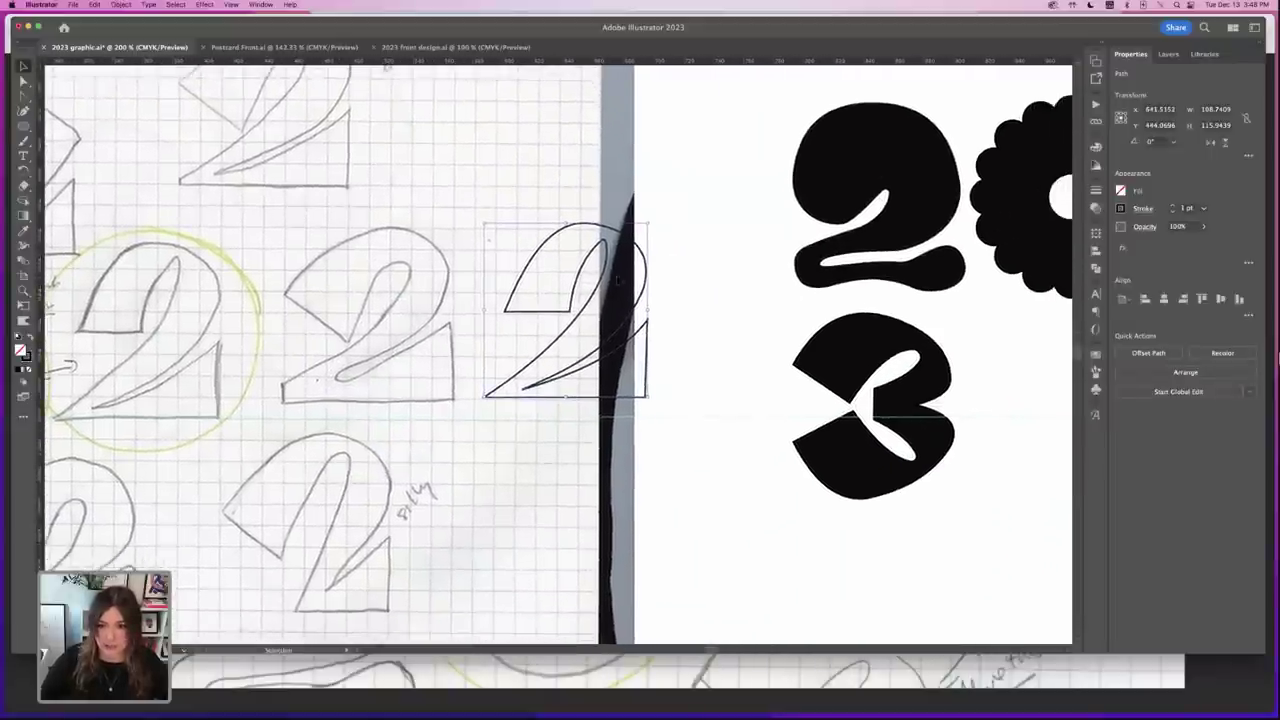
pyautogui.click(727, 222)
pyautogui.scroll(5, 708, 317)
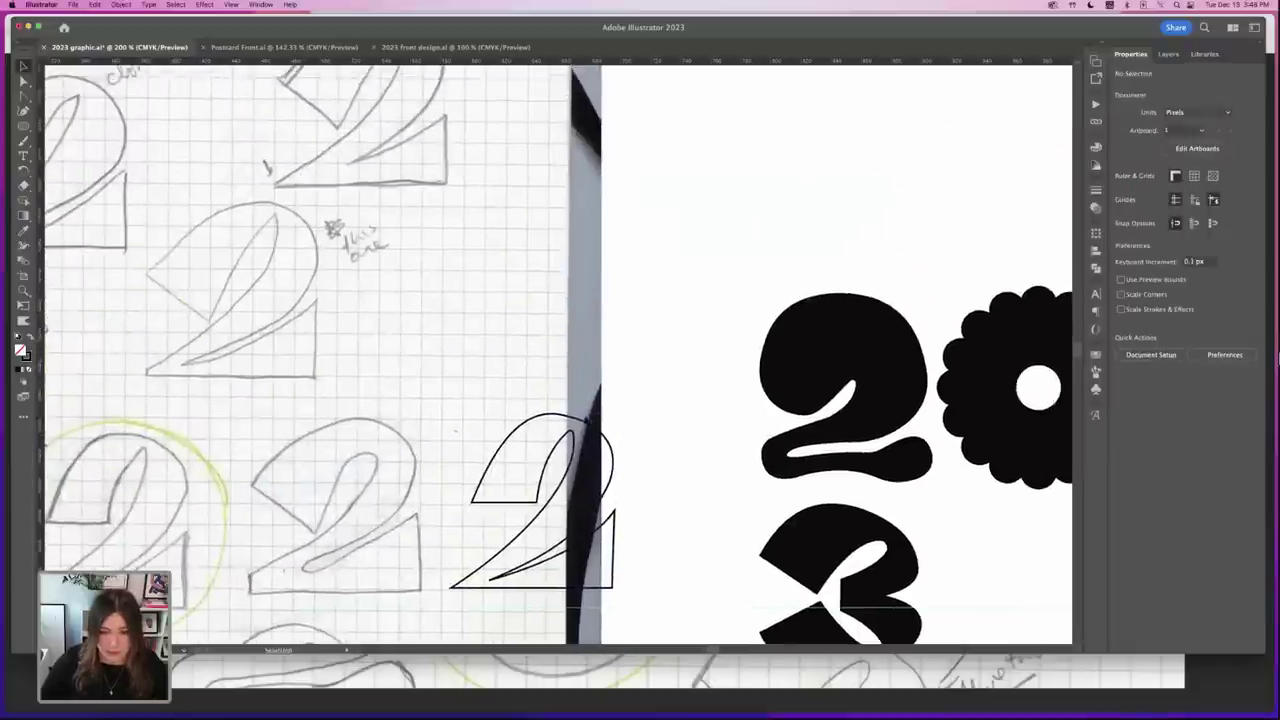
pyautogui.moveTo(569, 425); pyautogui.dragTo(780, 116)
pyautogui.scroll(5, 943, 163)
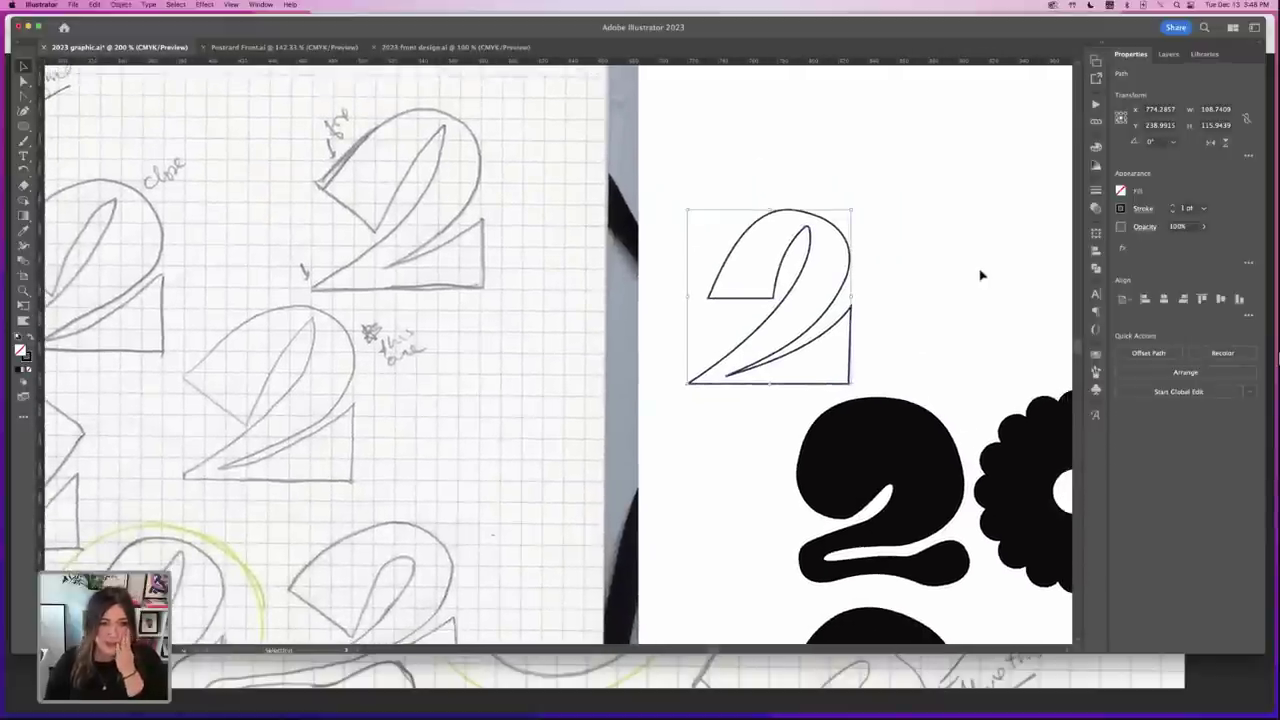
# - Compare the sketched 2 variants with the angular outline and the solid 2, flower zero and 3 on the artboard
pyautogui.hscroll(-2, 880, 325)
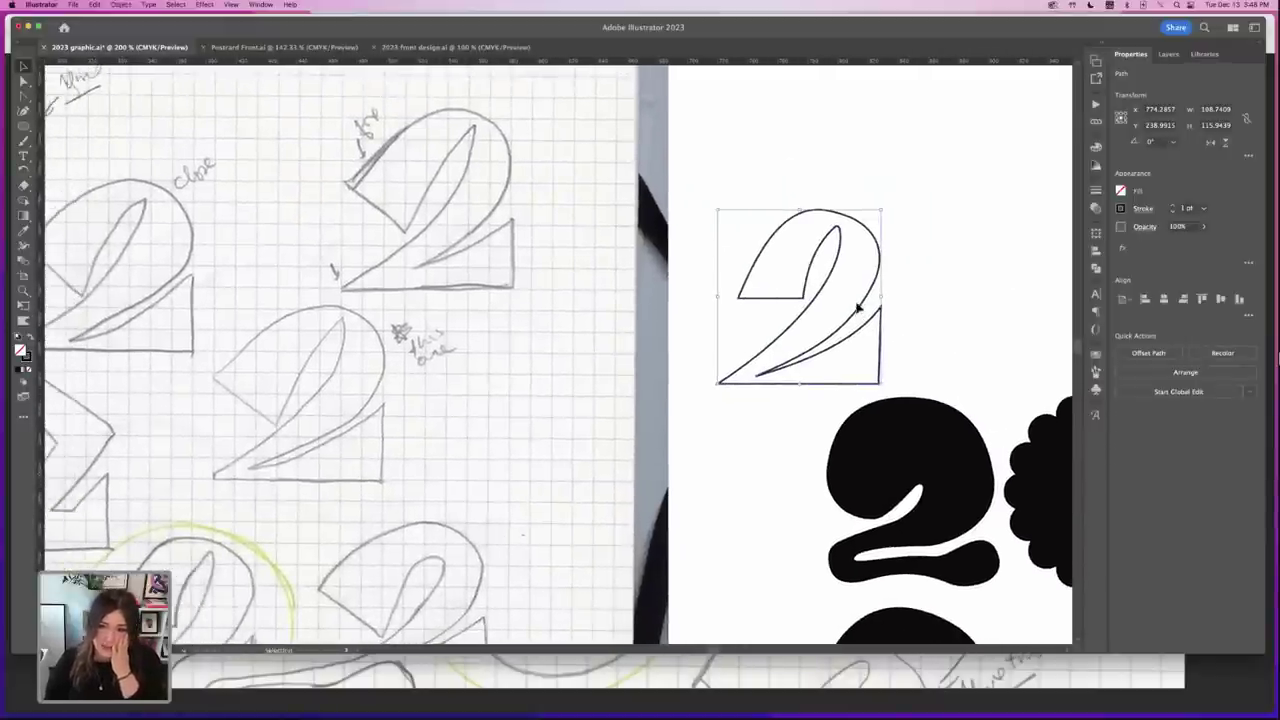
pyautogui.hscroll(-6, 545, 452)
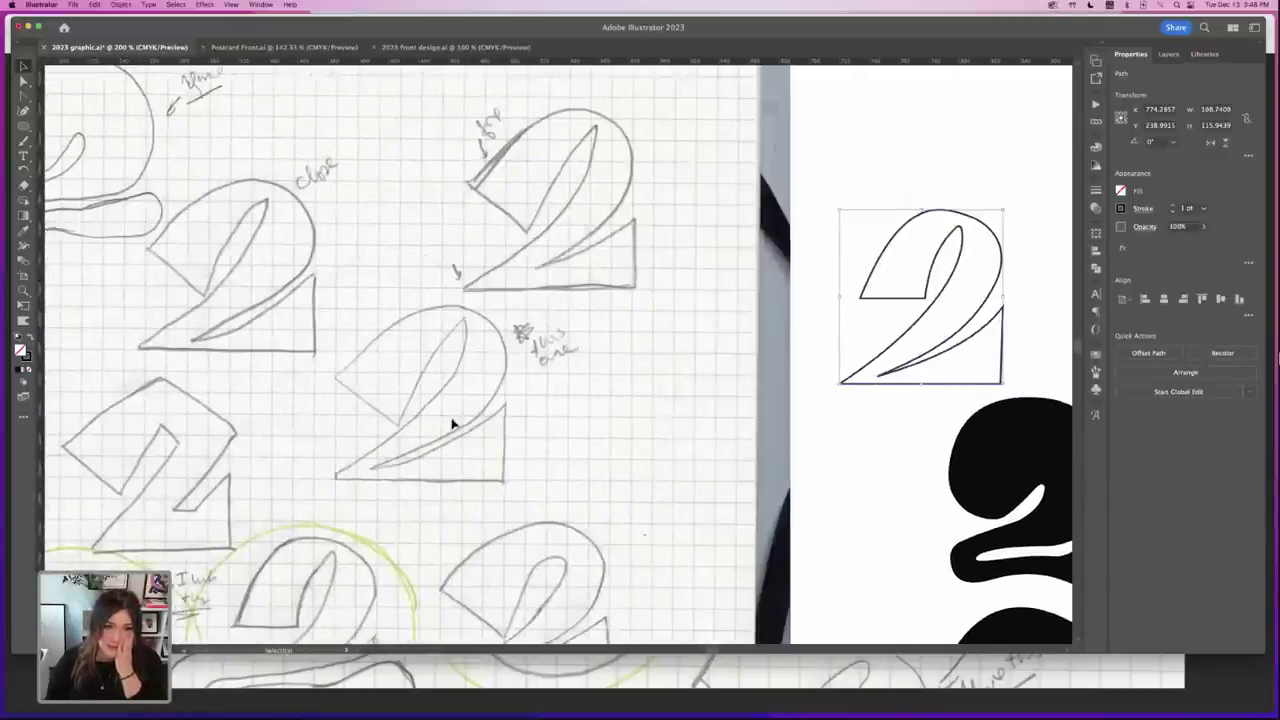
pyautogui.scroll(-2, 452, 424)
pyautogui.hscroll(5, 452, 424)
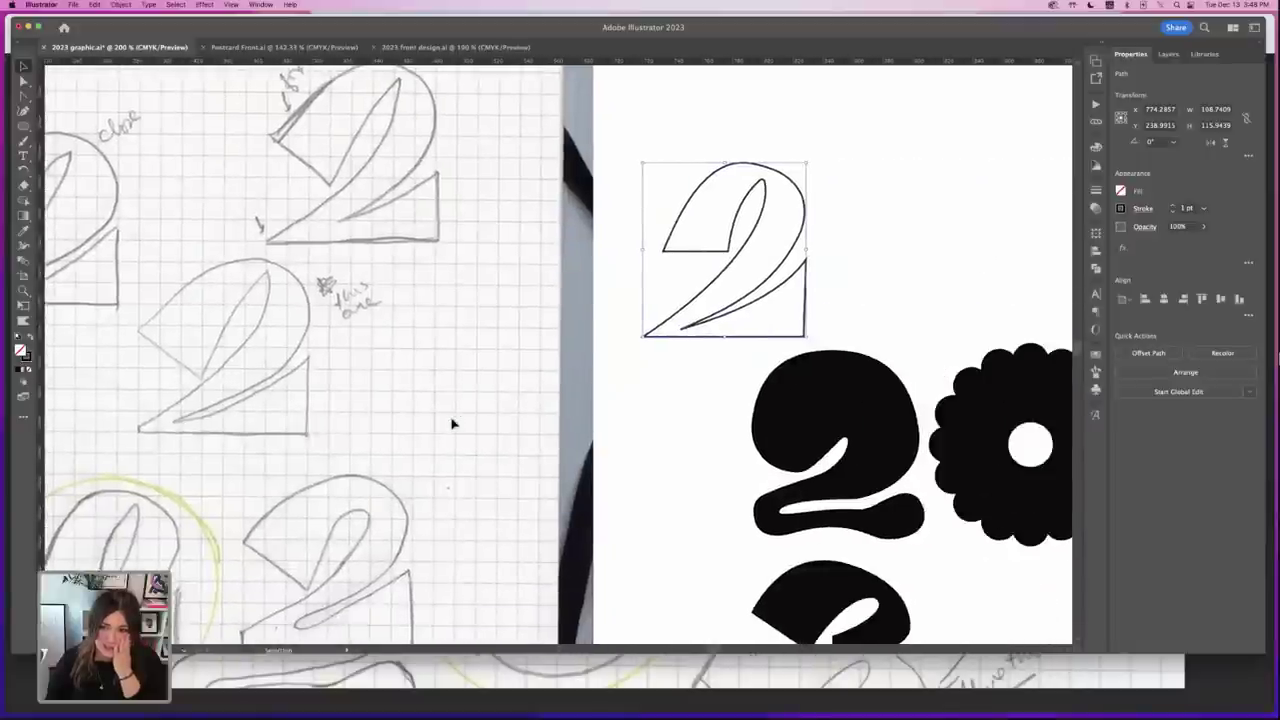
pyautogui.hscroll(6, 452, 424)
pyautogui.scroll(-3, 400, 435)
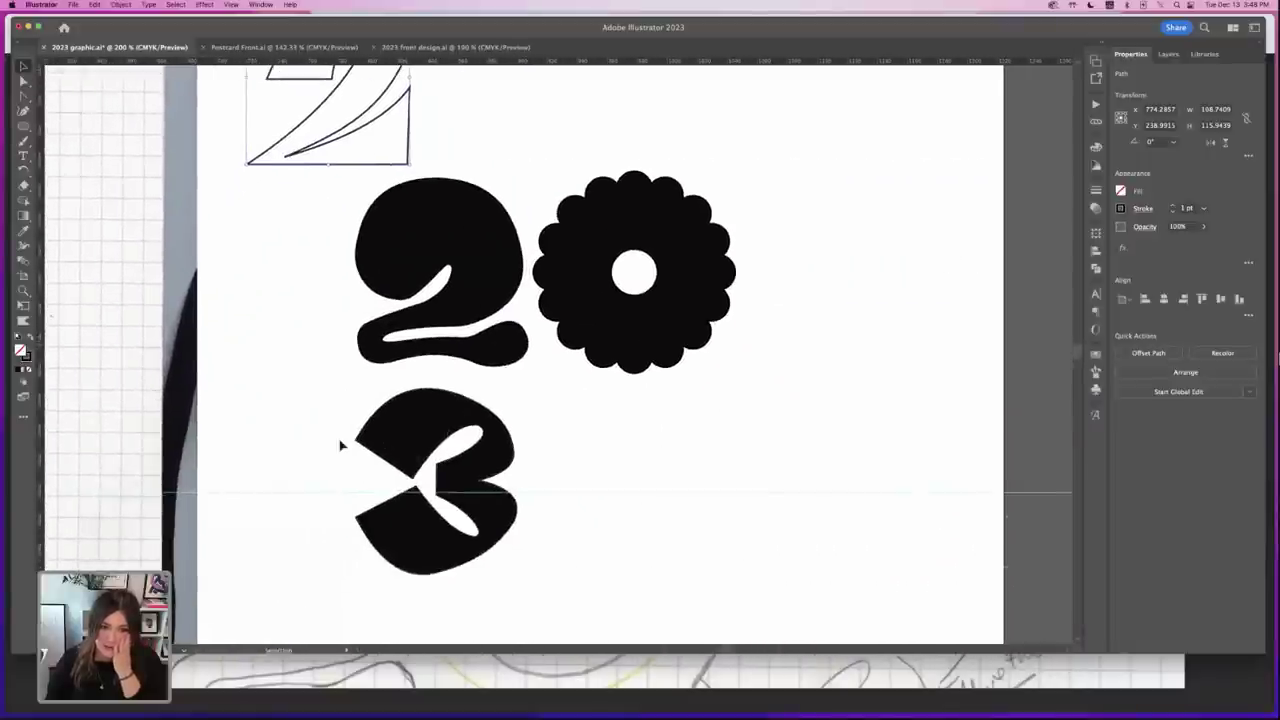
pyautogui.scroll(2, 422, 441)
pyautogui.hscroll(-2, 422, 441)
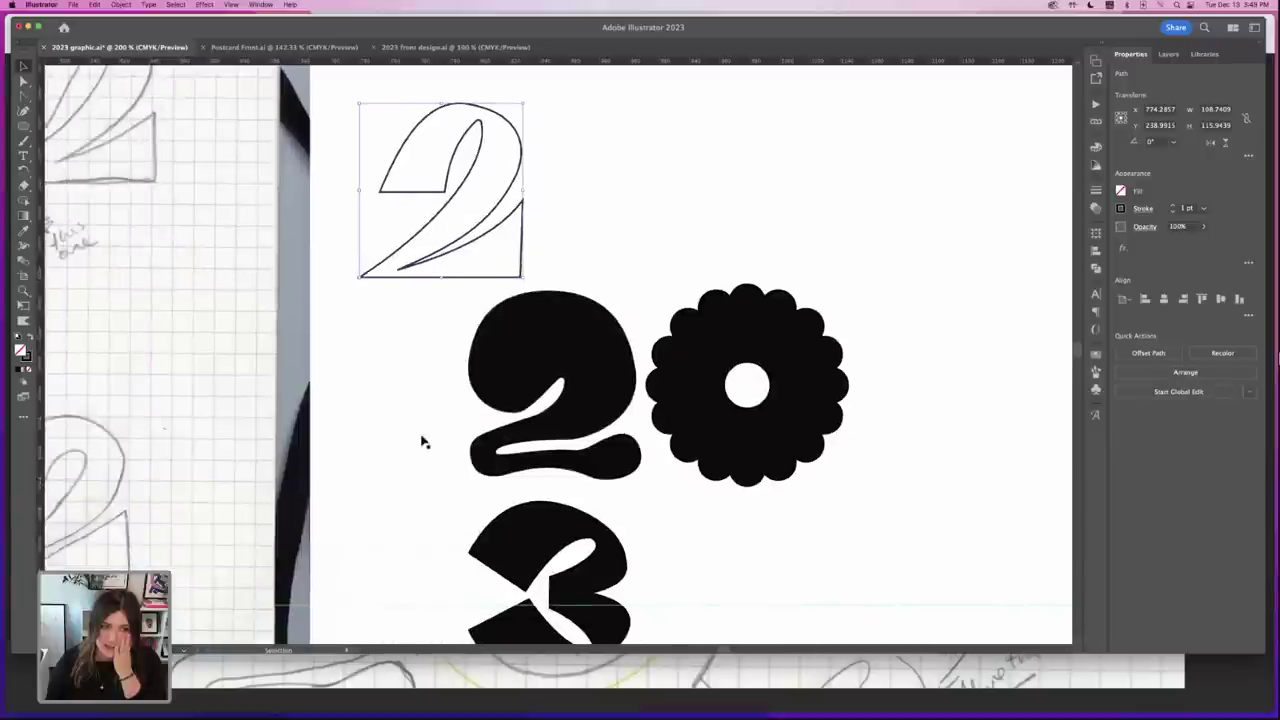
pyautogui.hscroll(-3, 422, 441)
pyautogui.scroll(1, 422, 441)
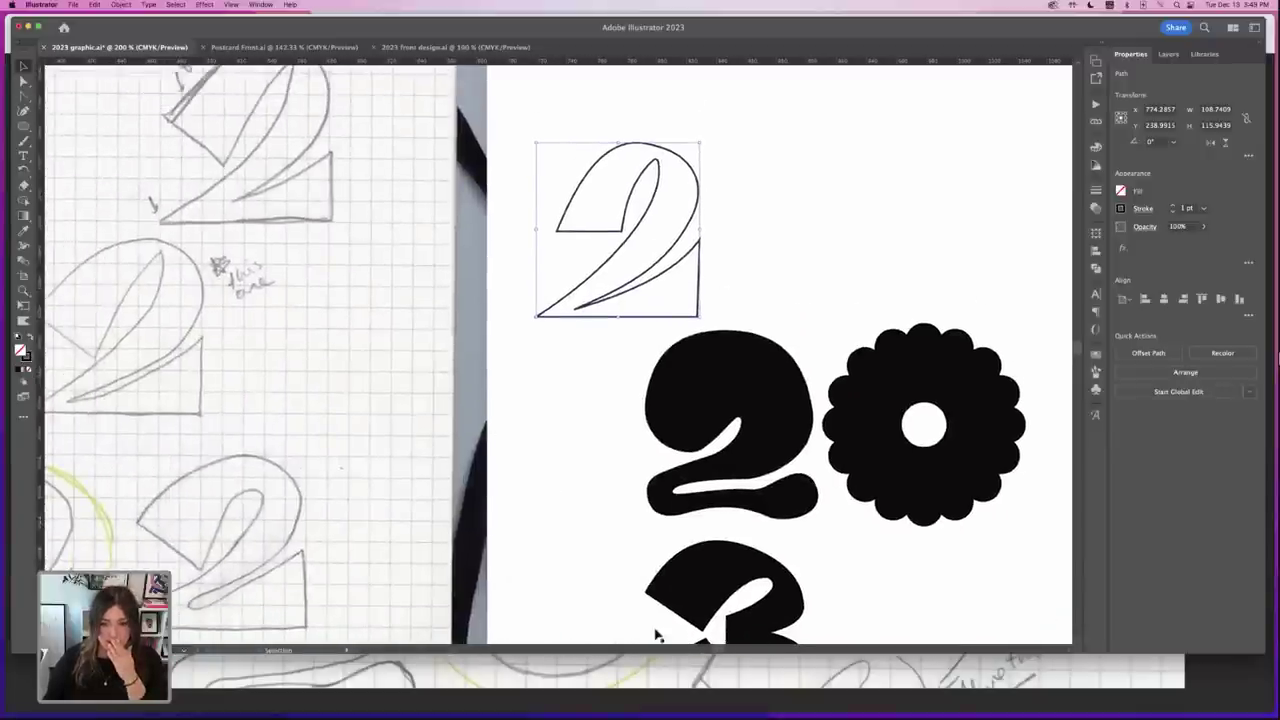
pyautogui.scroll(-1, 658, 610)
pyautogui.scroll(2, 139, 126)
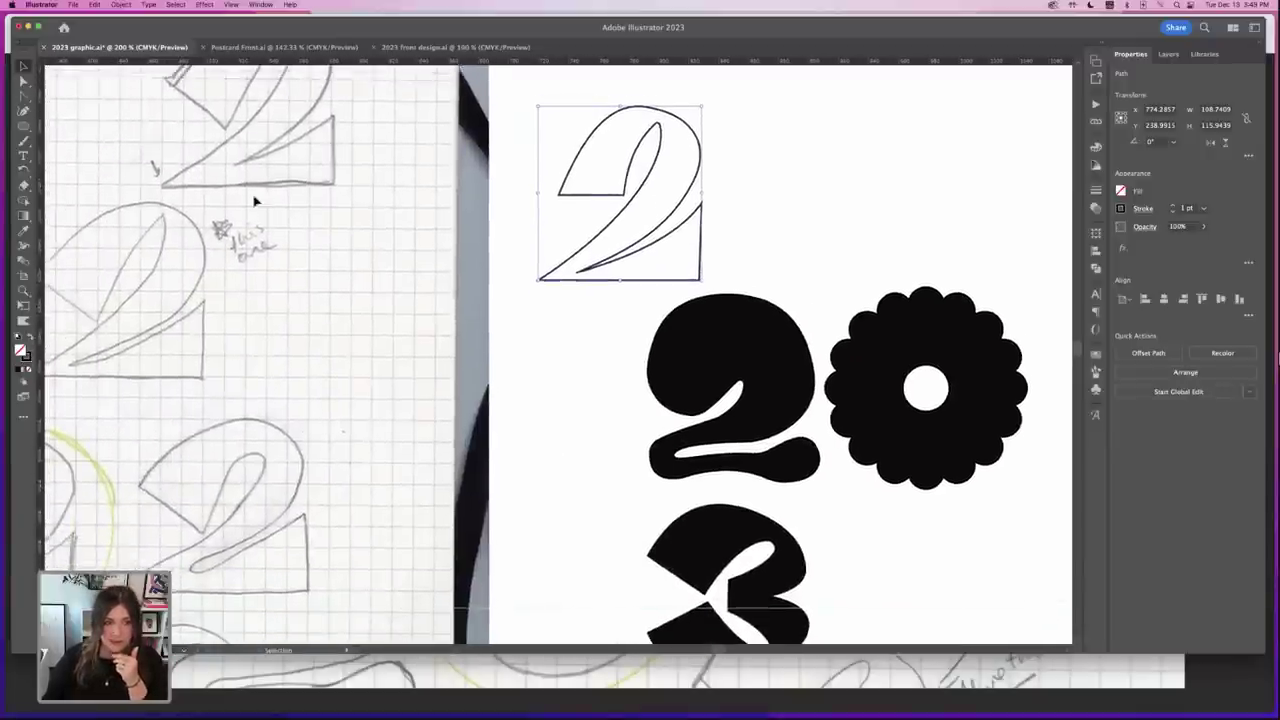
pyautogui.hscroll(-5, 352, 305)
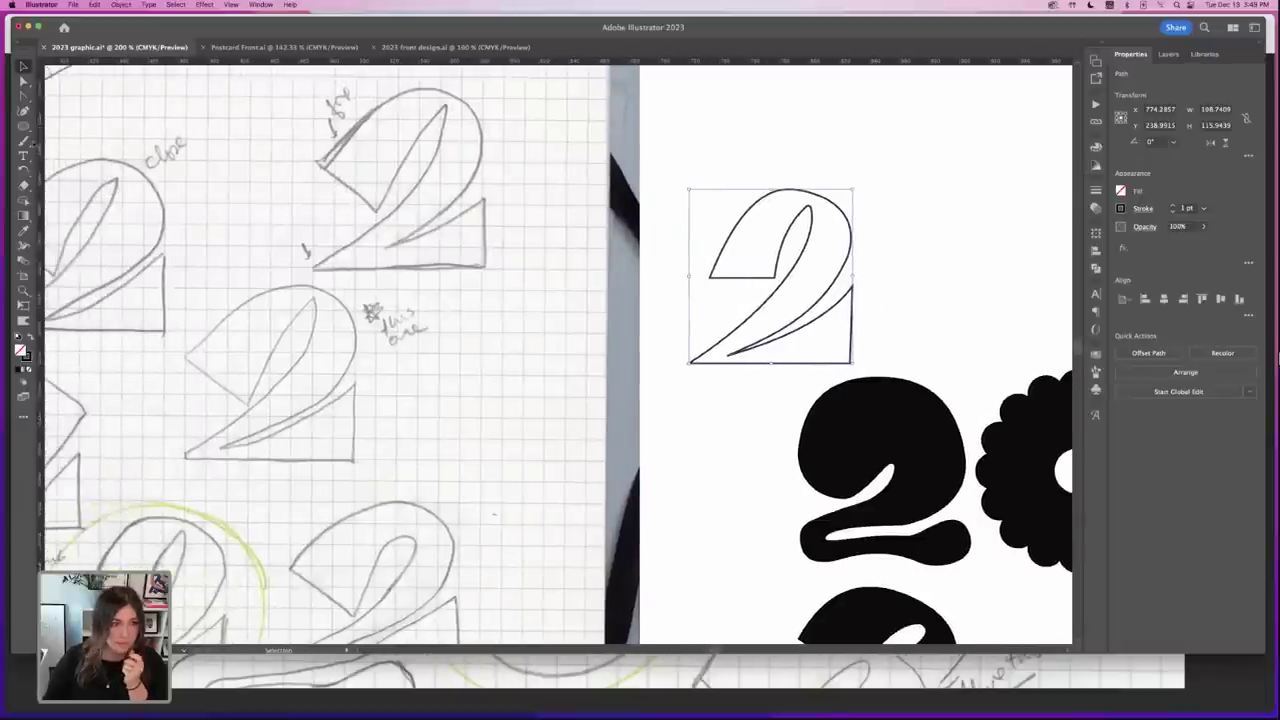
# - Start a straight-segment Pen path on the sketched 2 marked "this one", tracing its beak, counter and diagonal down to the base corner
pyautogui.press('super+shift+a')
pyautogui.click(24, 95)
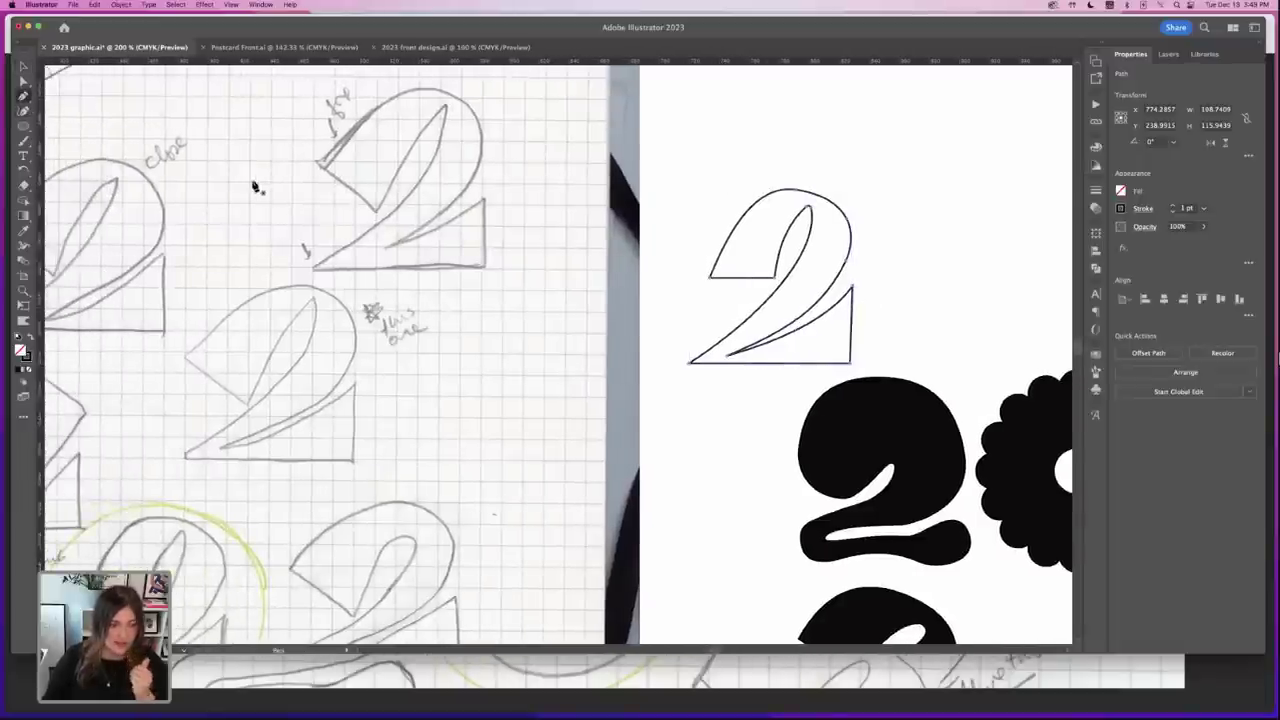
pyautogui.press('super+plus')
pyautogui.moveTo(104, 226)
pyautogui.mouseDown()
pyautogui.moveTo(408, 380)
pyautogui.moveTo(641, 339)
pyautogui.mouseUp()
pyautogui.scroll(-5, 334, 485)
pyautogui.hscroll(-5, 334, 485)
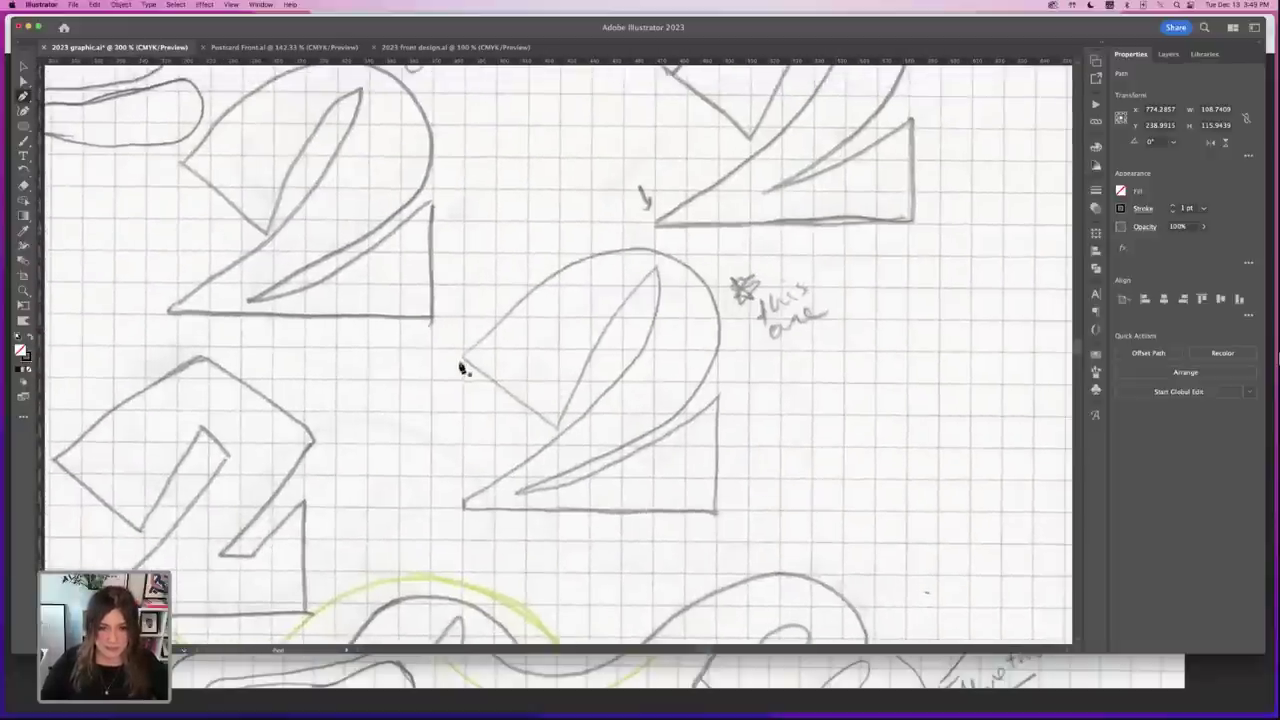
pyautogui.click(462, 357)
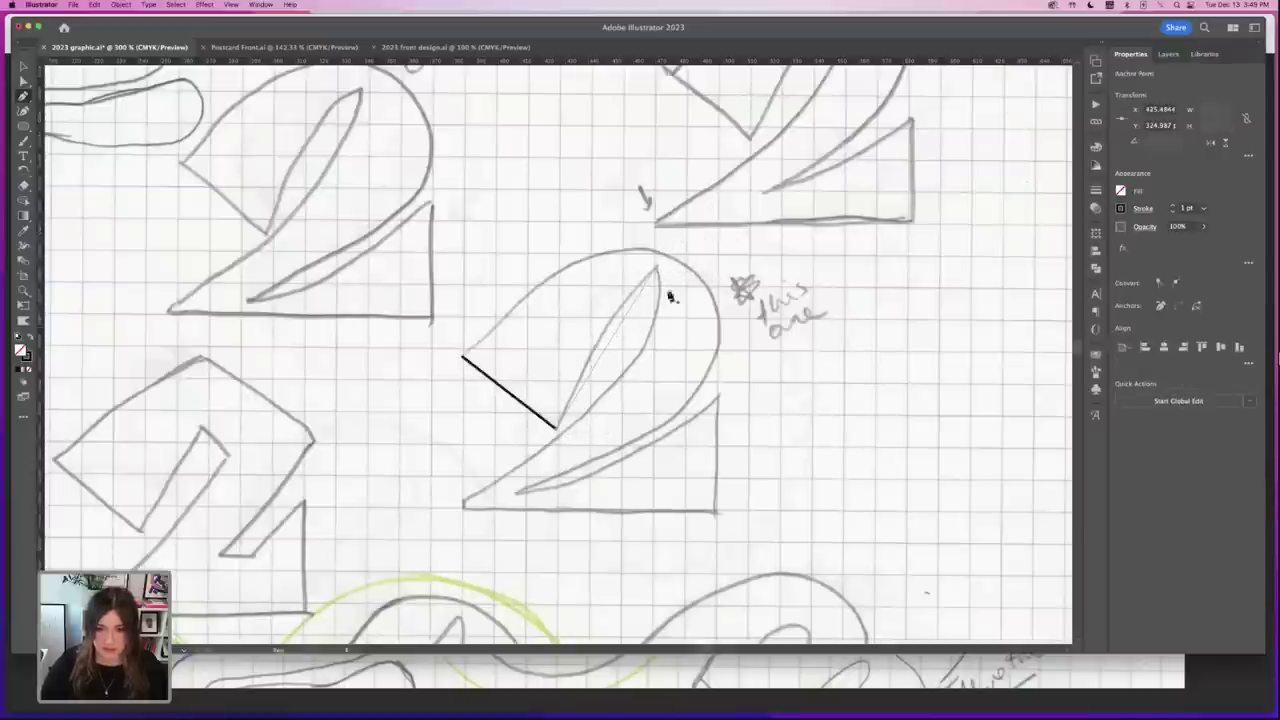
pyautogui.click(656, 268)
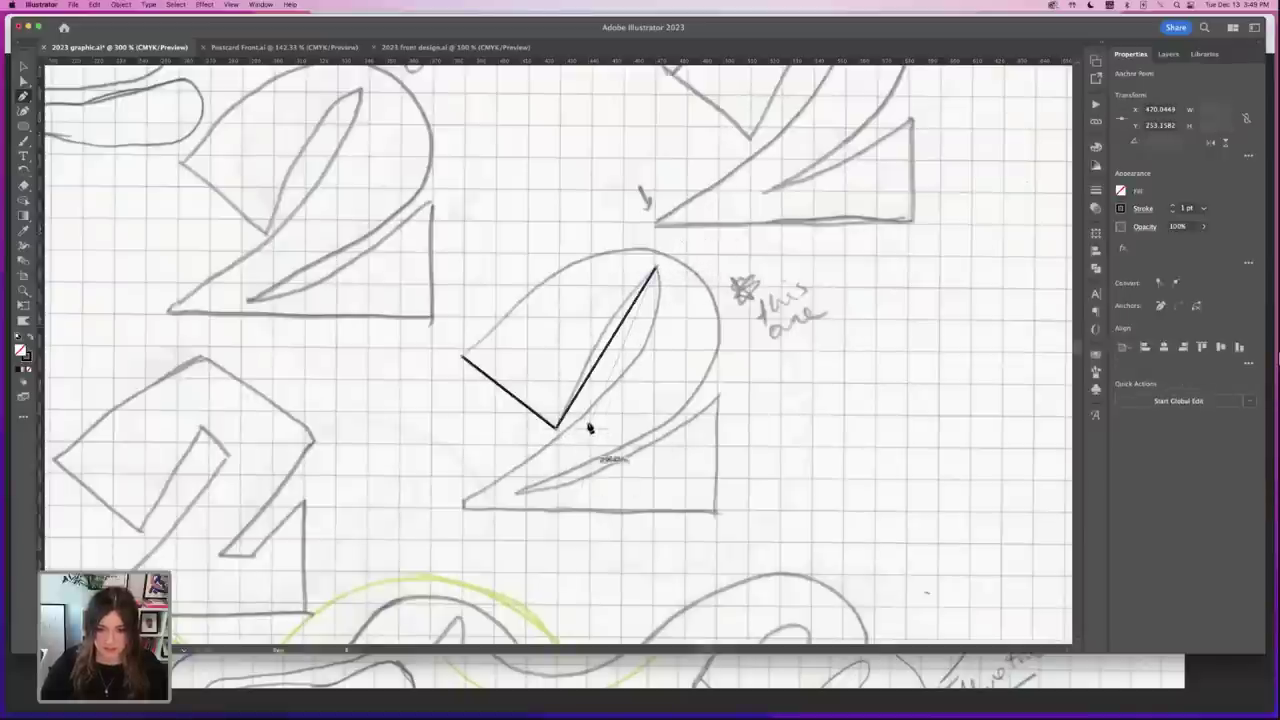
pyautogui.click(464, 503)
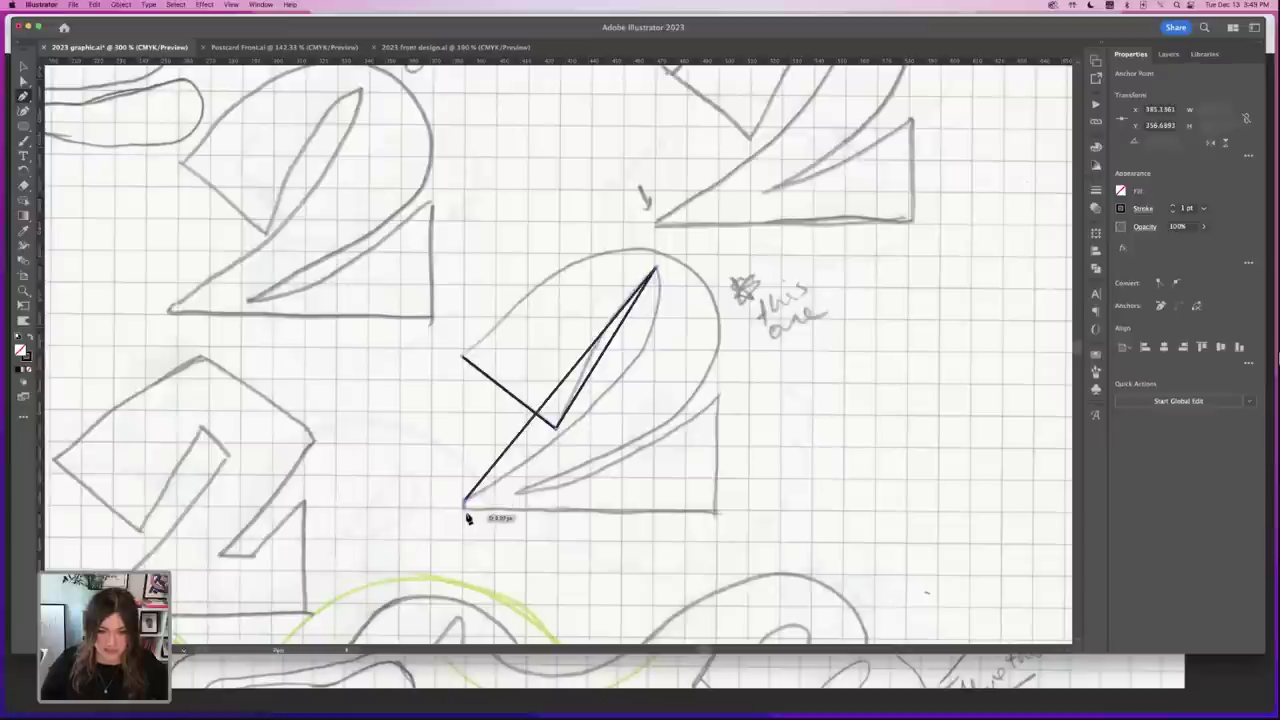
# - Continue the path with straight segments along the base, wedge and outer bowl of the "this one" 2, and close it at the beak
pyautogui.click(718, 512)
pyautogui.click(717, 396)
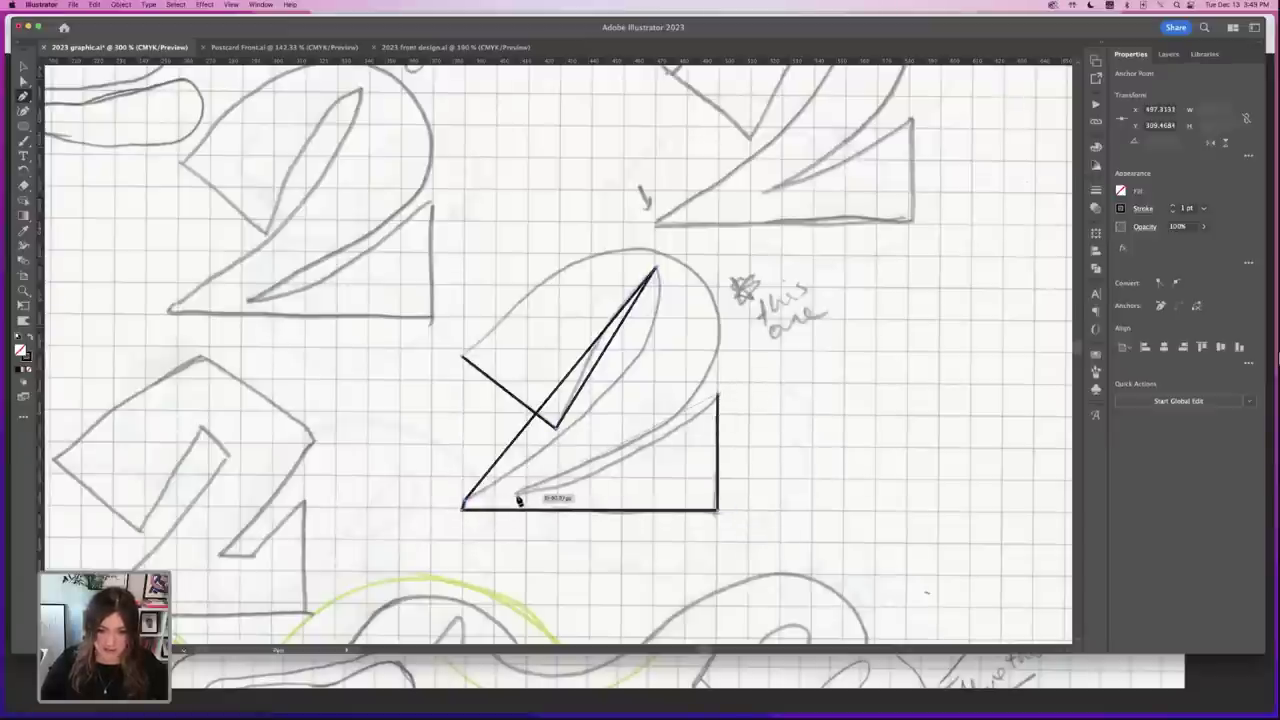
pyautogui.click(518, 494)
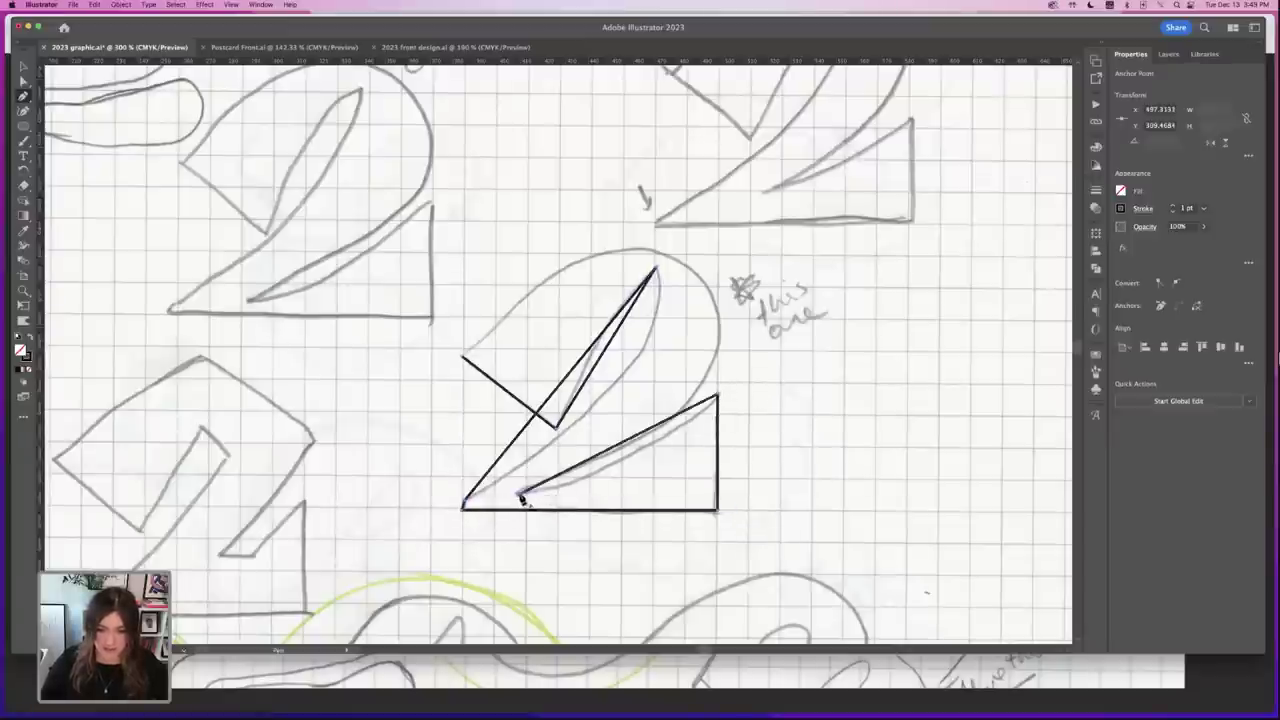
pyautogui.click(718, 351)
pyautogui.click(665, 257)
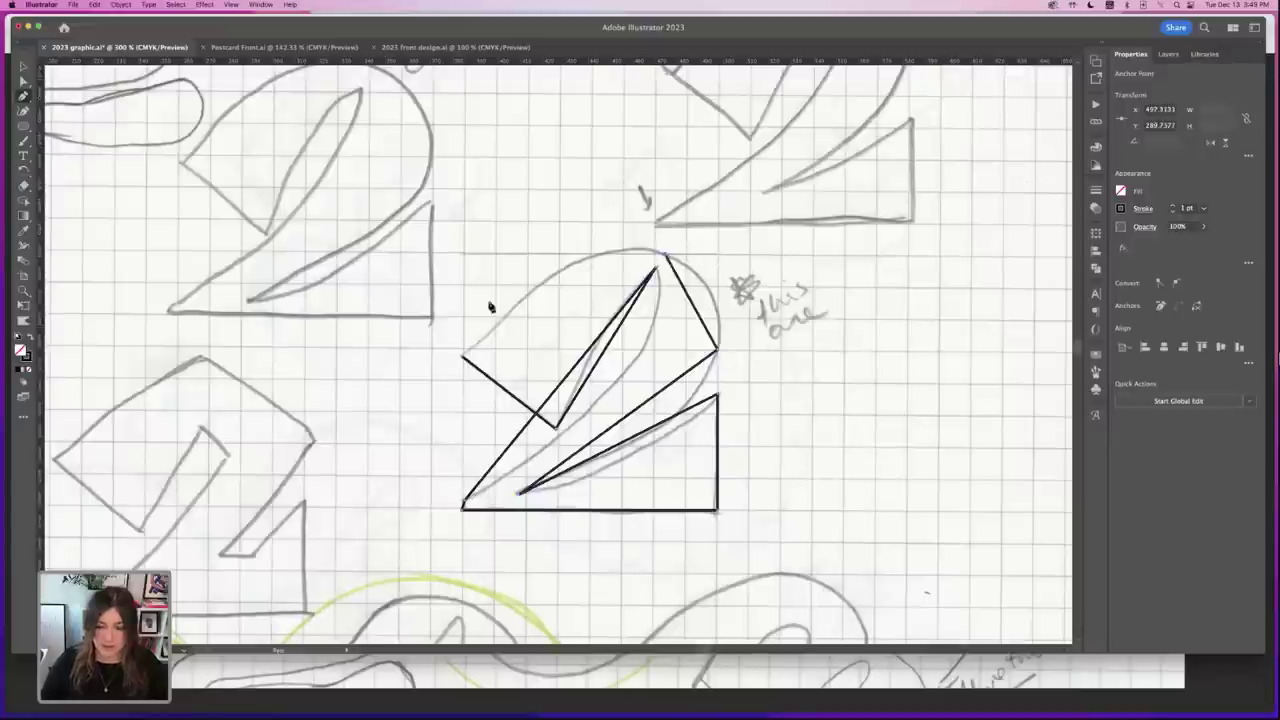
pyautogui.click(463, 356)
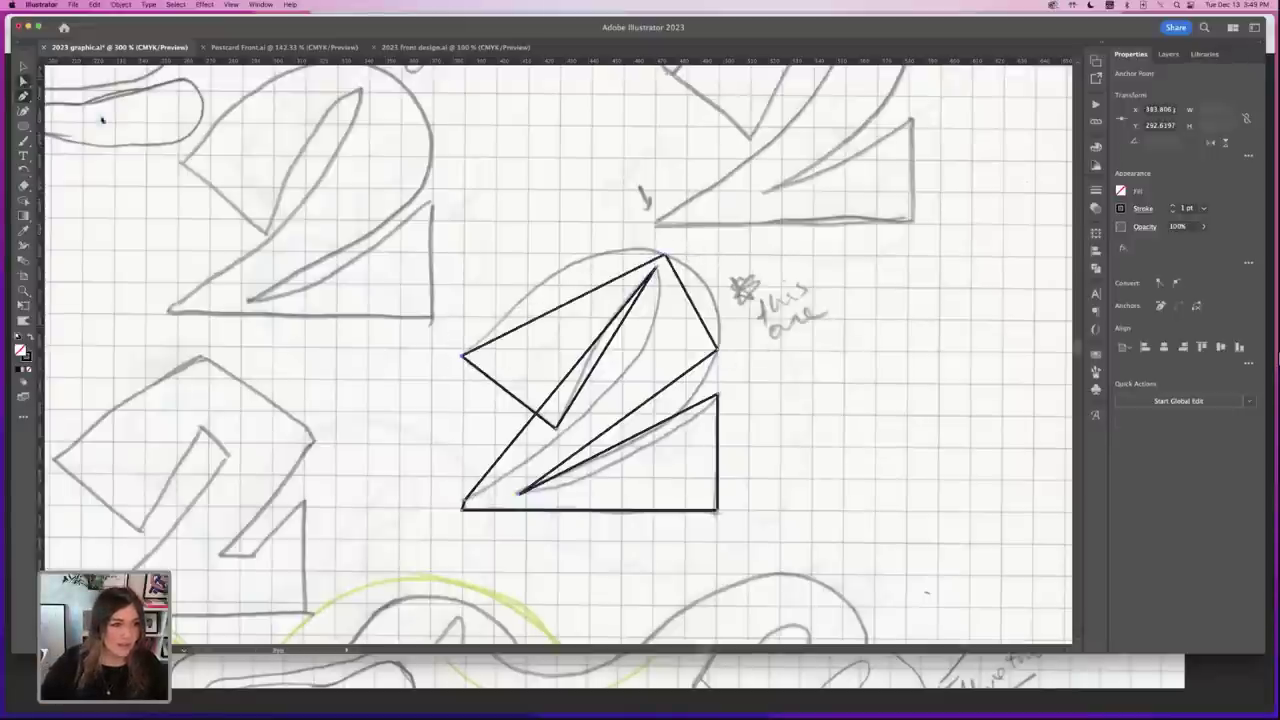
# - Bend the straight segments of the "this one" 2 with the Anchor Point tool so bowl, counter, diagonal and wedge follow the sketched curves
pyautogui.click(24, 82)
pyautogui.moveTo(589, 303); pyautogui.dragTo(580, 265)
pyautogui.moveTo(697, 314); pyautogui.dragTo(716, 290)
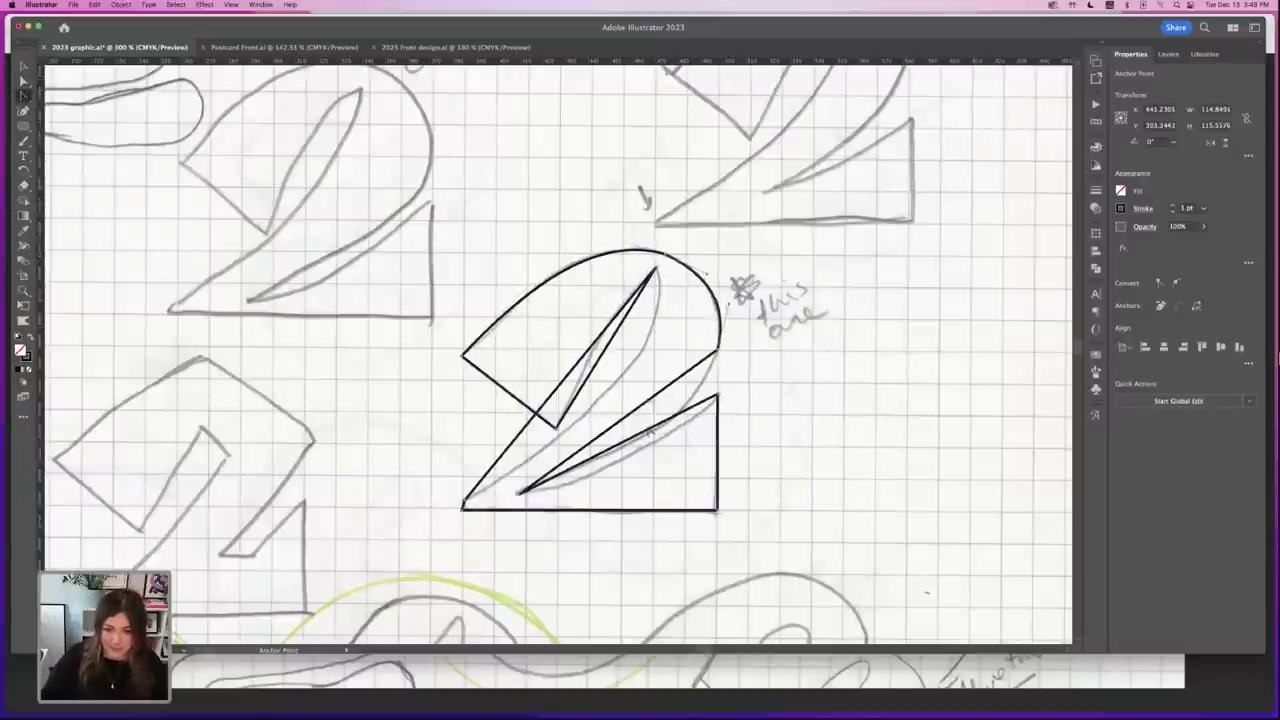
pyautogui.moveTo(651, 434)
pyautogui.mouseDown()
pyautogui.moveTo(648, 455)
pyautogui.moveTo(634, 411)
pyautogui.moveTo(669, 430)
pyautogui.mouseUp()
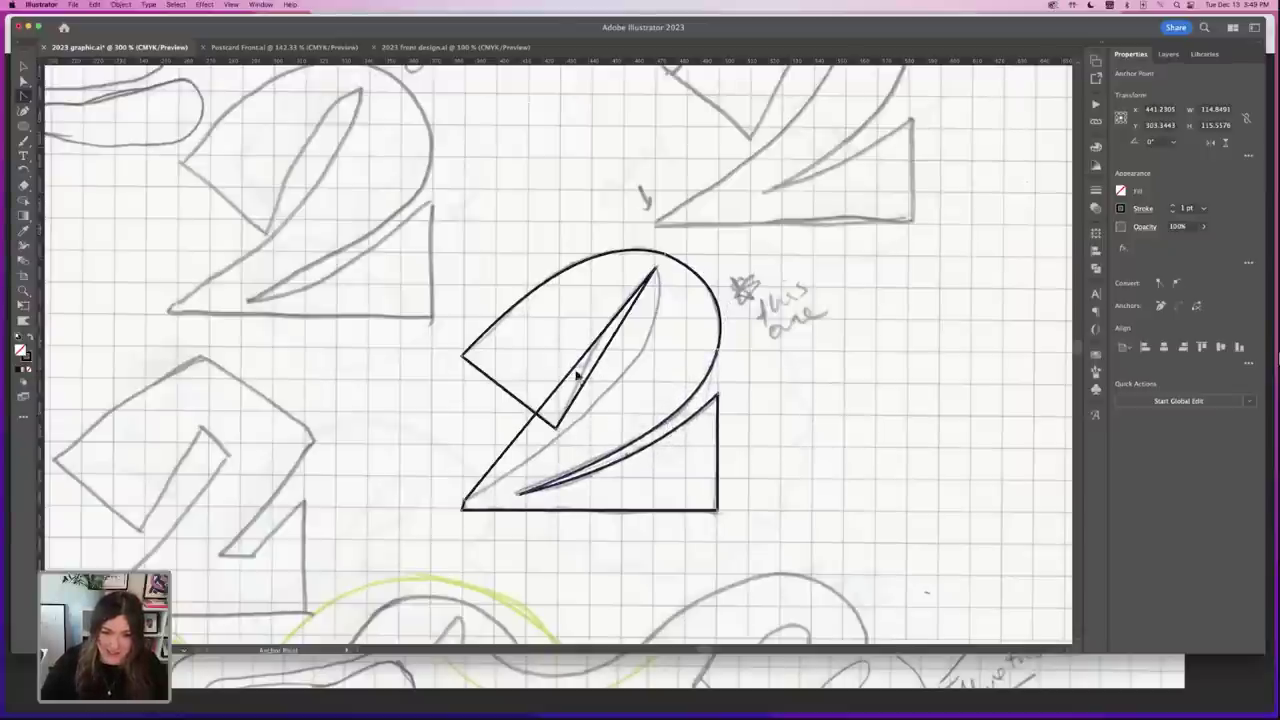
pyautogui.moveTo(587, 388); pyautogui.dragTo(606, 323)
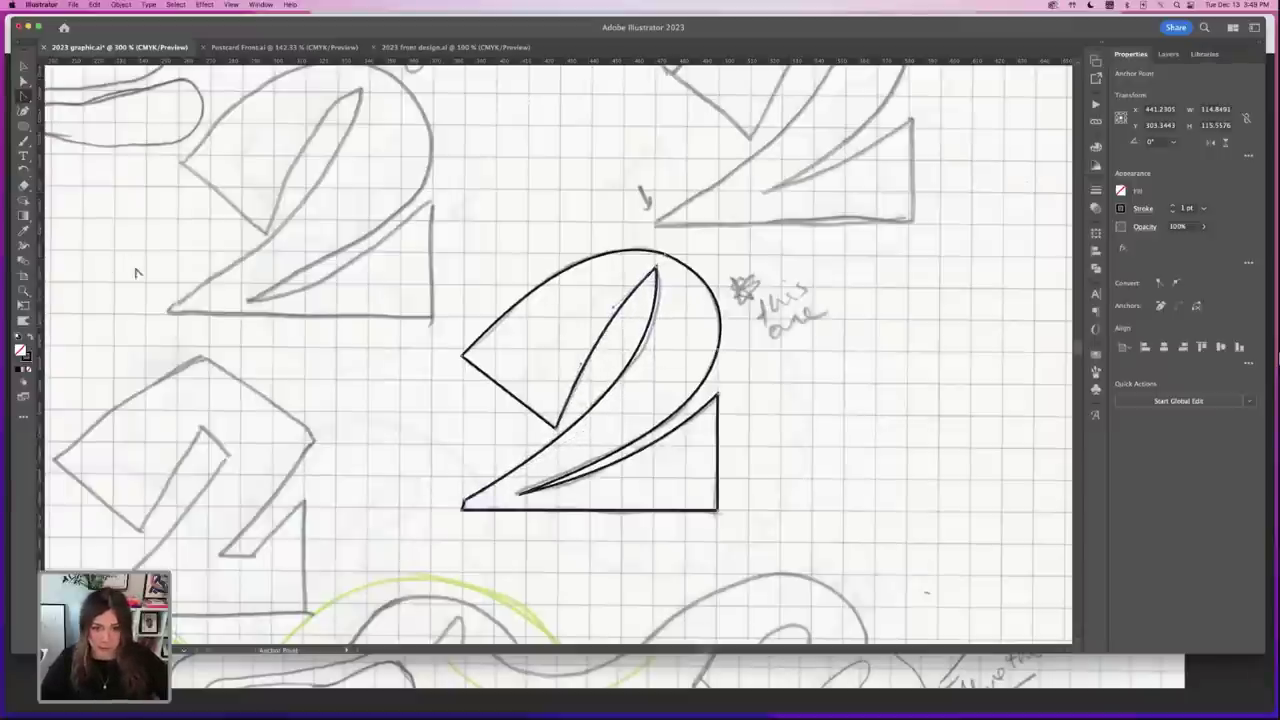
# - Round the sharp upper tip of the traced 2's counter to a corner radius of about 3.3 px
pyautogui.press('a')
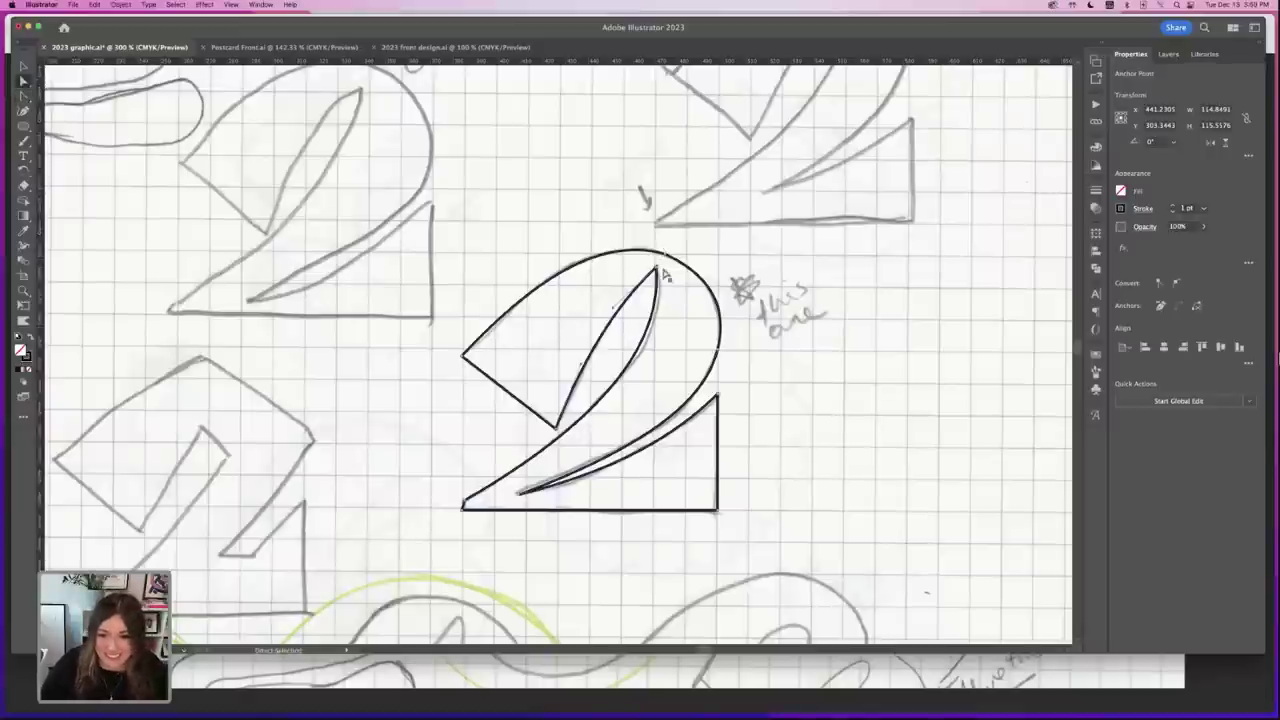
pyautogui.click(659, 270)
pyautogui.moveTo(652, 282); pyautogui.dragTo(660, 293)
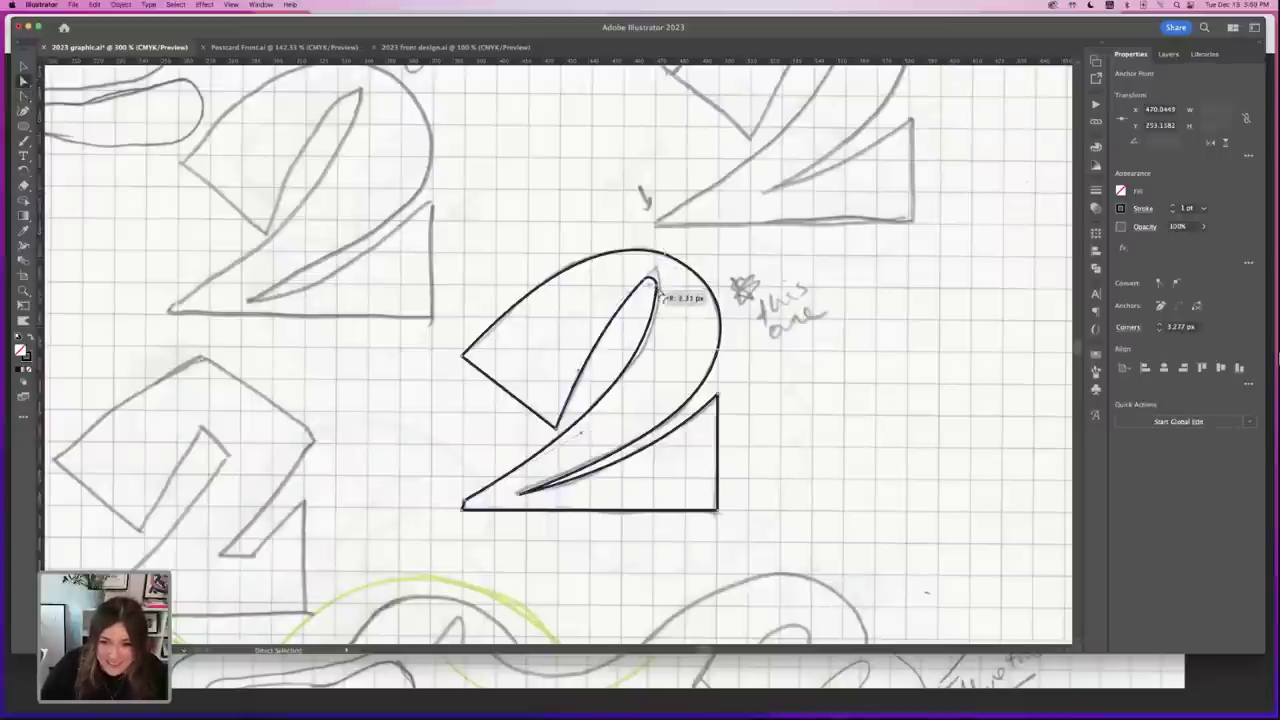
pyautogui.click(817, 460)
pyautogui.moveTo(817, 460); pyautogui.dragTo(811, 406)
# - Refine the curve along the upper edge of the slit above the base wedge to match the sketch
pyautogui.press('super+=')
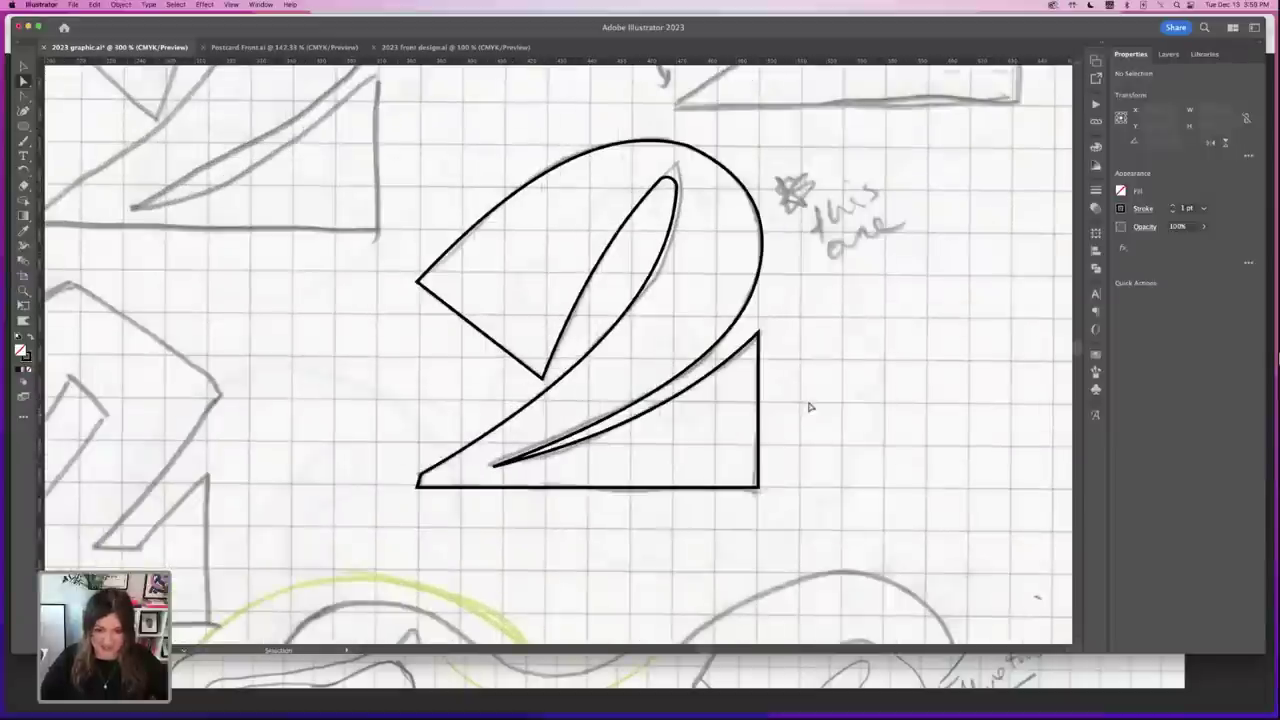
pyautogui.scroll(5, 808, 401)
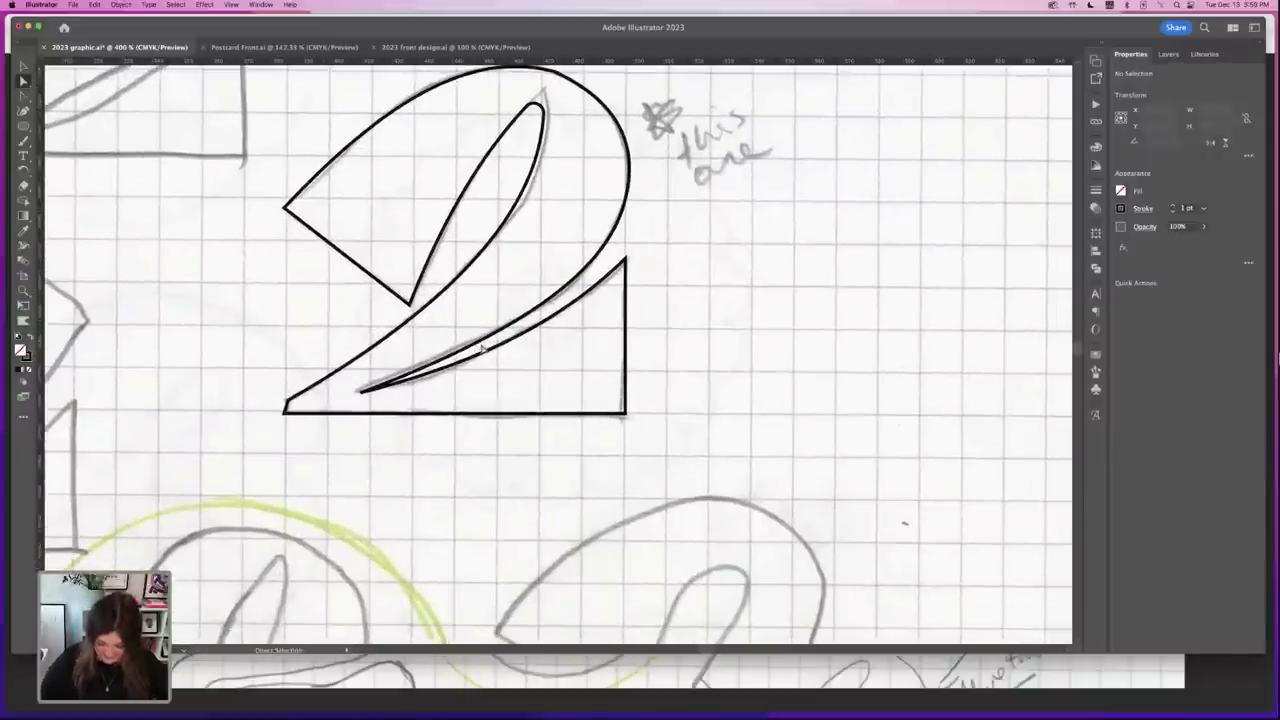
pyautogui.hotkey('shift', 'c')
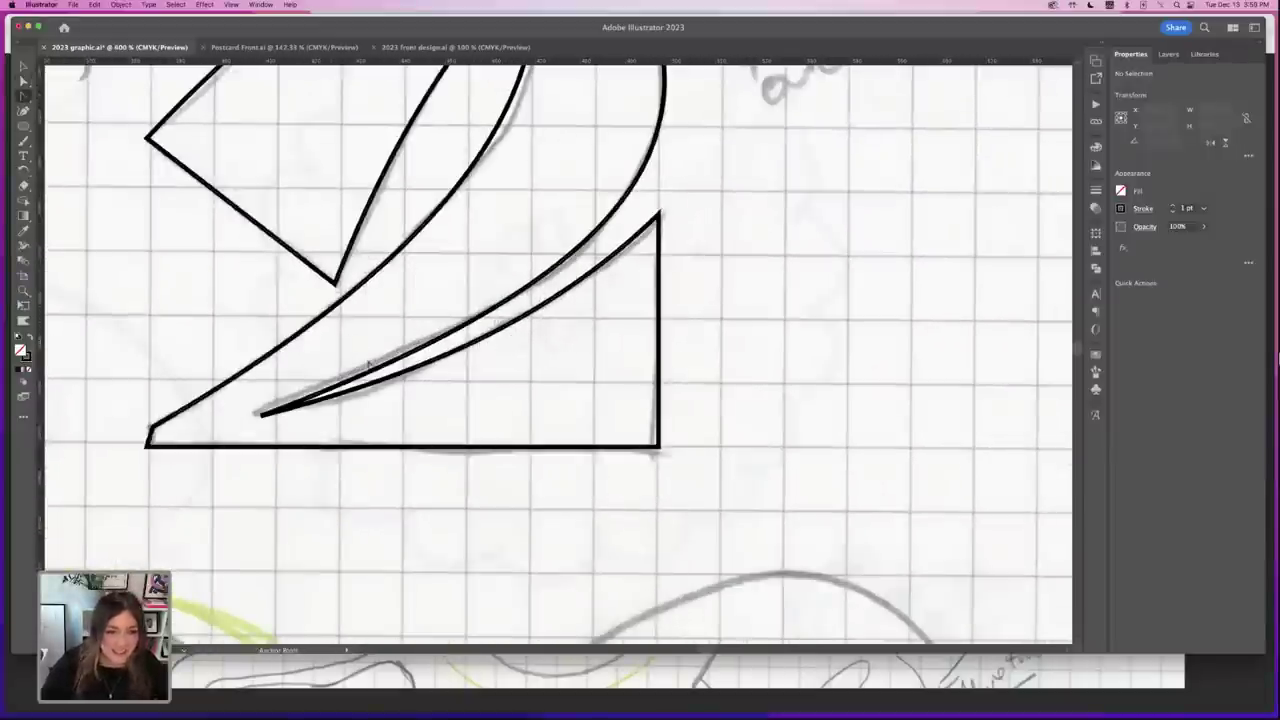
pyautogui.moveTo(403, 375); pyautogui.dragTo(414, 349)
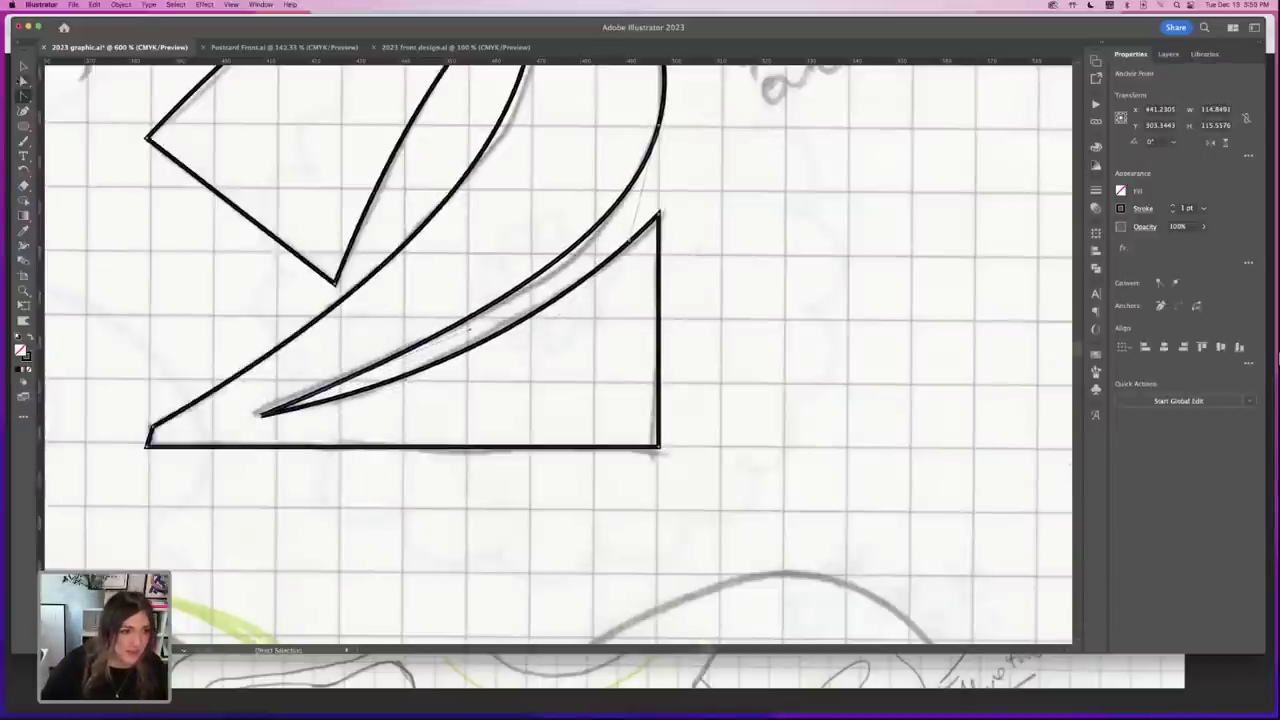
# - Nudge the traced 2's left and right base corners and the beak's lower tip with Direct Selection to clean up the outline
pyautogui.press('a')
pyautogui.moveTo(150, 432); pyautogui.dragTo(146, 432)
pyautogui.click(735, 437)
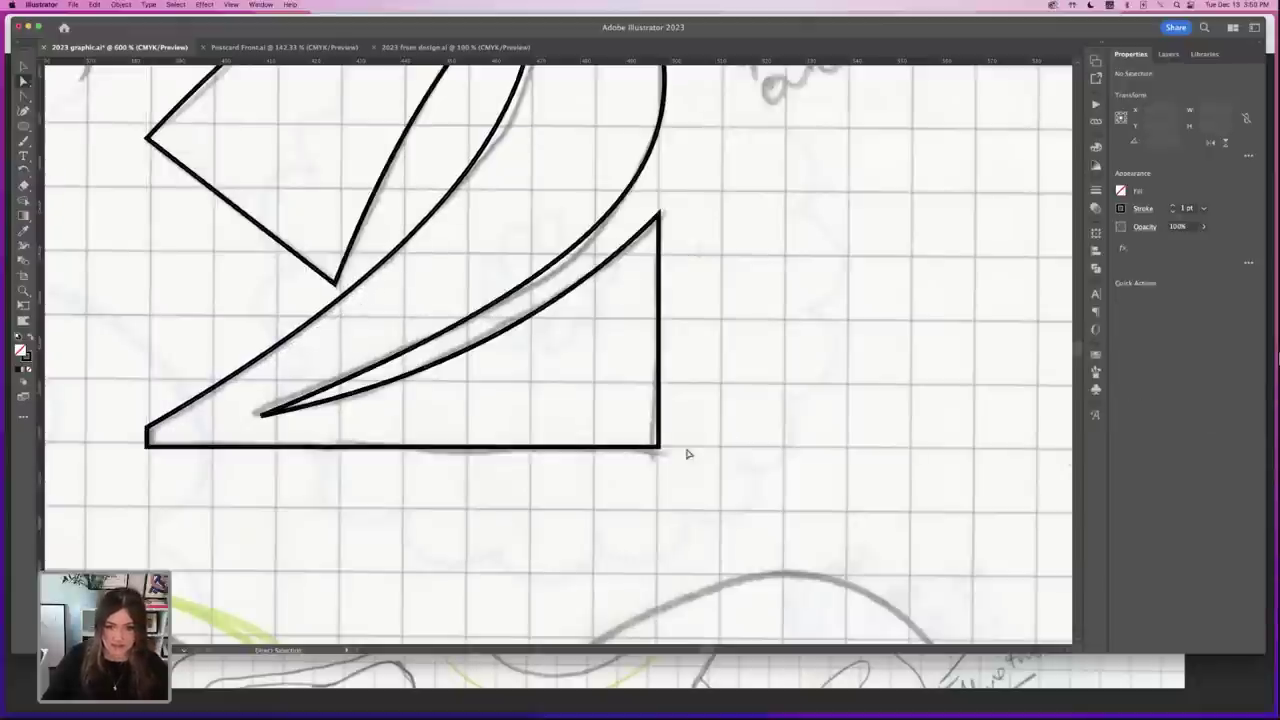
pyautogui.moveTo(659, 447); pyautogui.dragTo(655, 449)
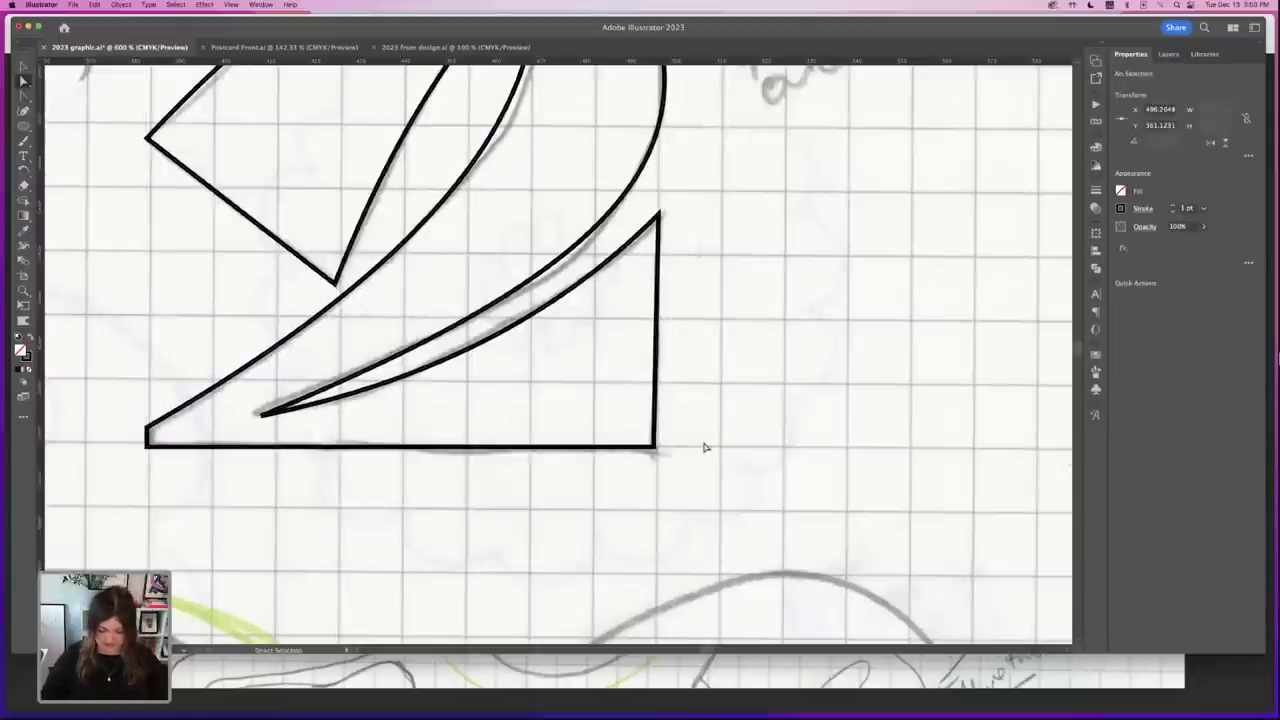
pyautogui.click(705, 447)
pyautogui.press('super+minus')
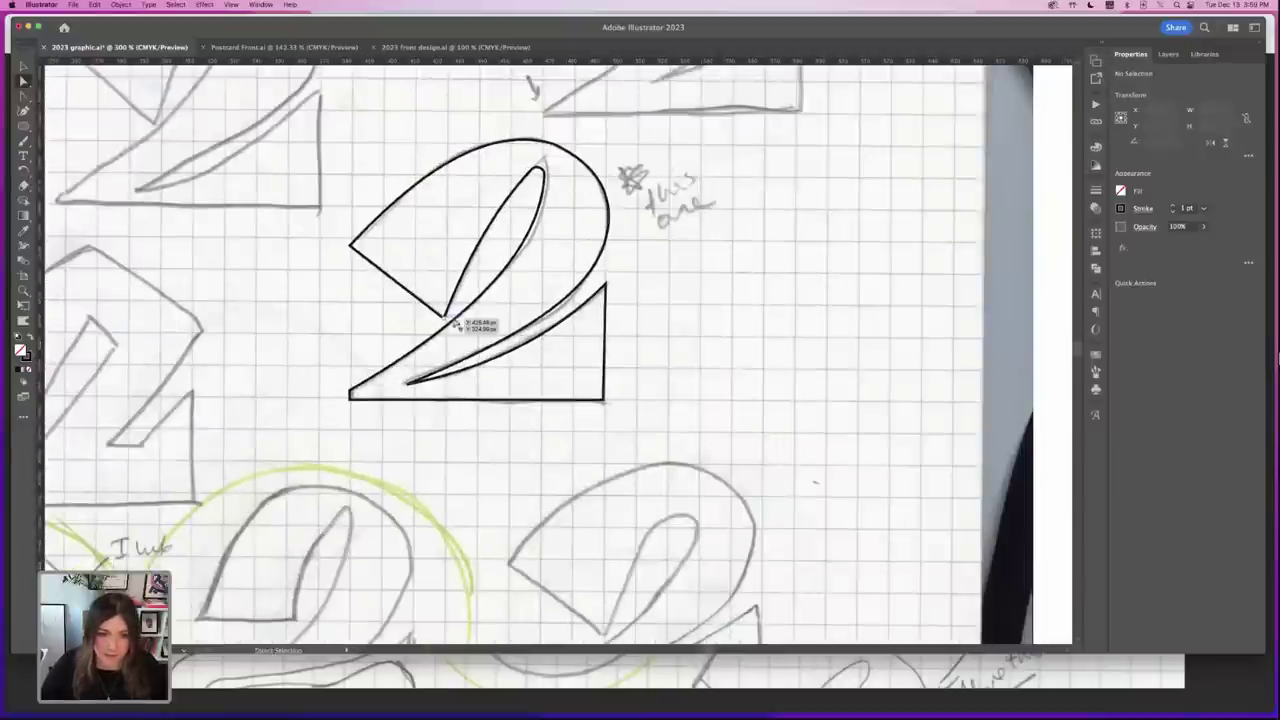
pyautogui.moveTo(444, 317); pyautogui.dragTo(440, 316)
# - Move the traced 2 off the sketch onto the white artboard and delete the earlier angular 2 outline beside it
pyautogui.press('super+minus')
pyautogui.press('super+minus')
pyautogui.press('super+minus')
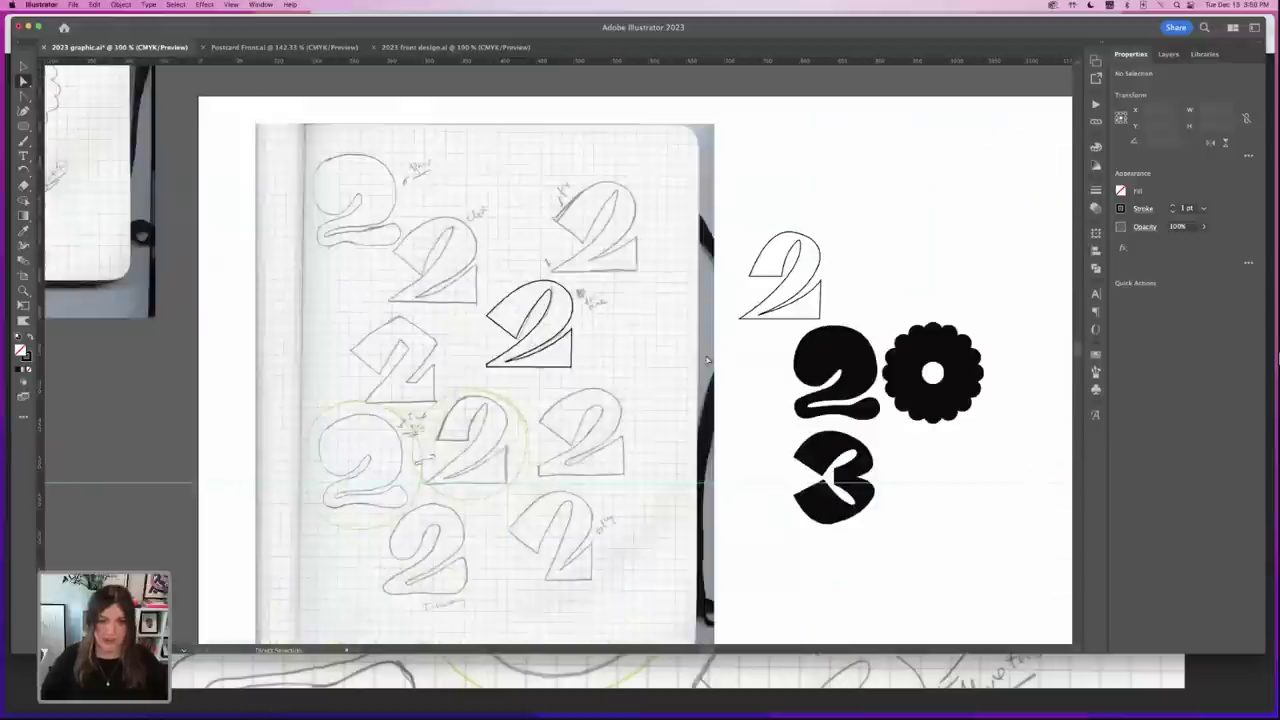
pyautogui.press('v')
pyautogui.moveTo(540, 293)
pyautogui.mouseDown()
pyautogui.moveTo(519, 239)
pyautogui.moveTo(952, 243)
pyautogui.moveTo(892, 228)
pyautogui.mouseUp()
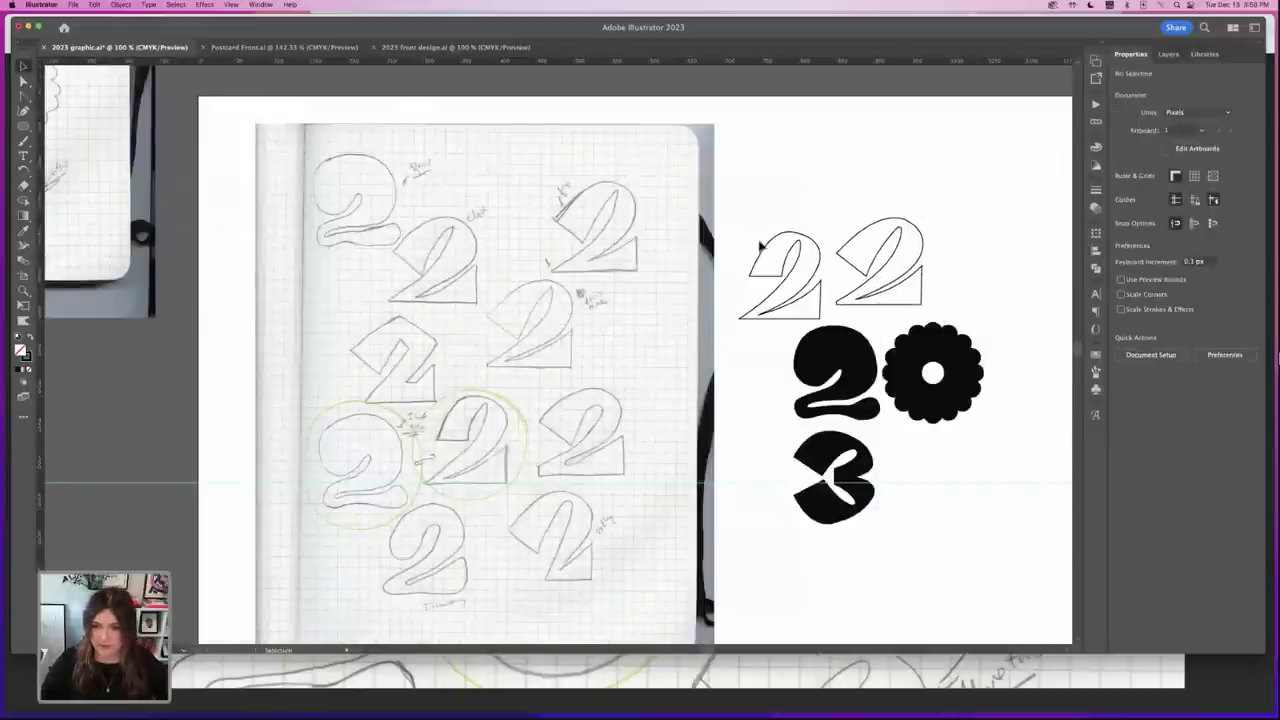
pyautogui.click(808, 298)
pyautogui.press('Delete')
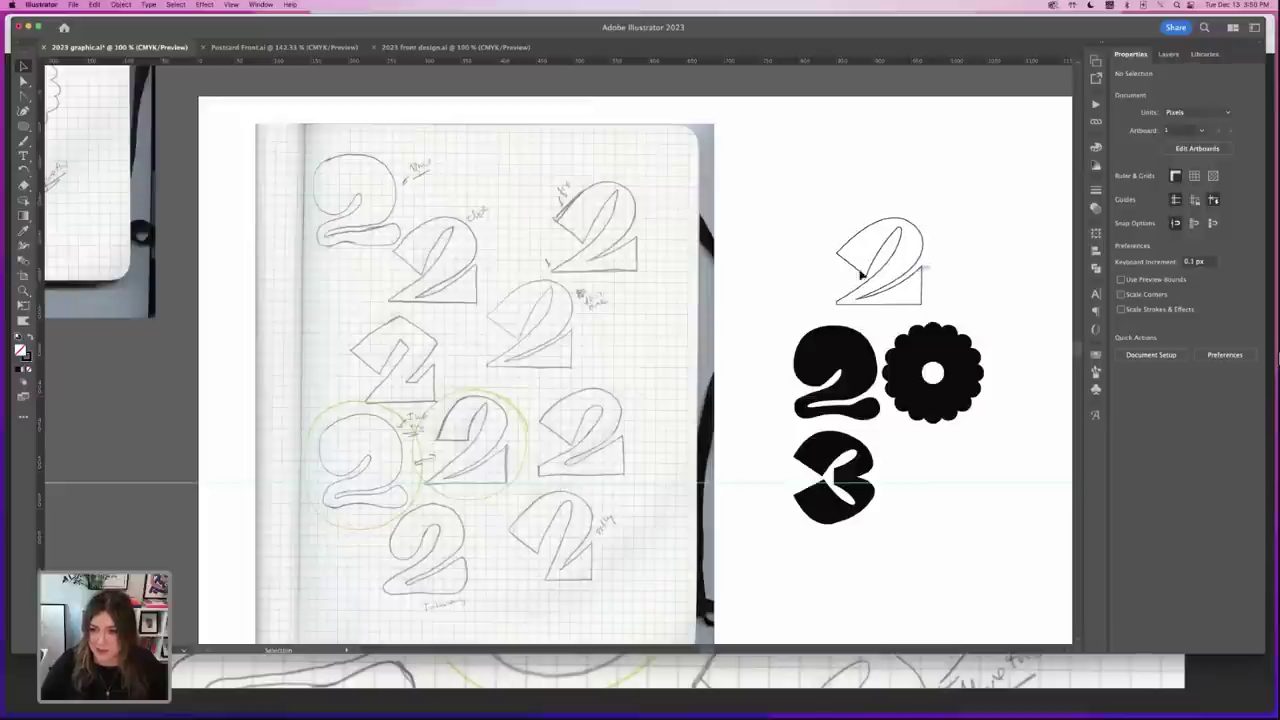
# - Shift the new 2 above the solid rounded 2 and copy the rounded 2's black fill and stroke onto it
pyautogui.moveTo(921, 271); pyautogui.dragTo(856, 275)
pyautogui.click(864, 351)
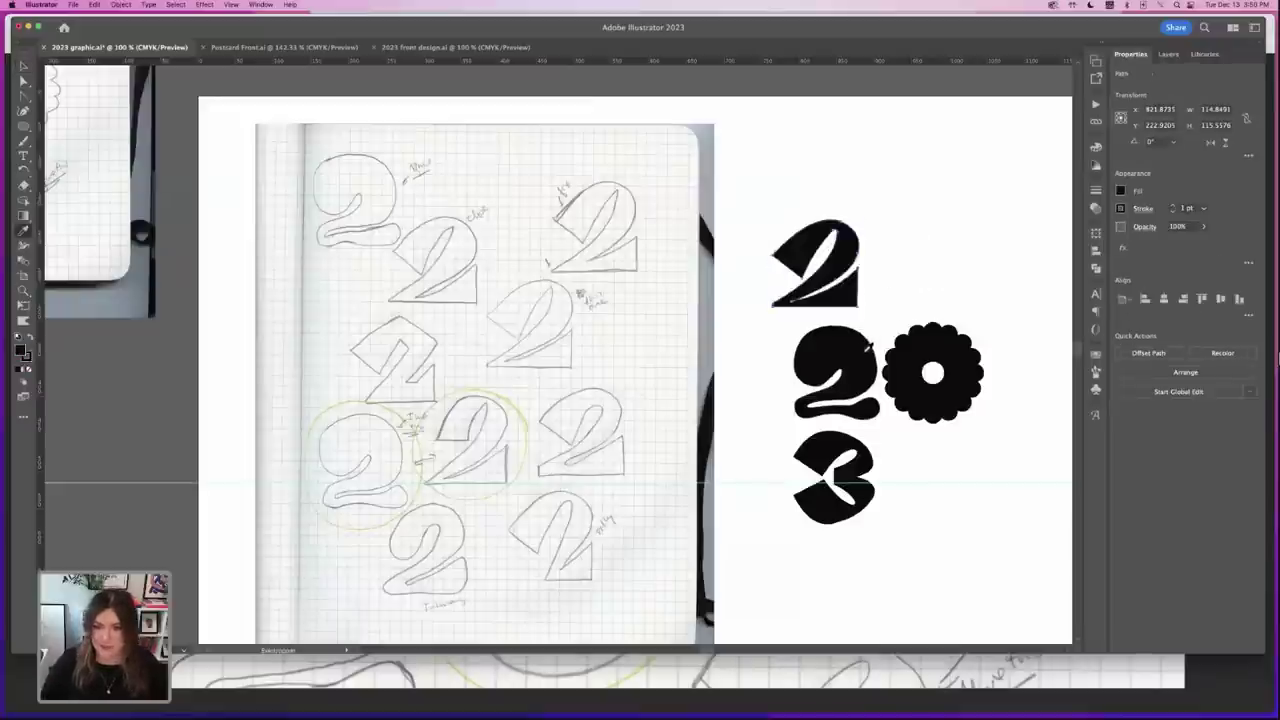
pyautogui.press('v')
# - Delete the horizontal guide crossing the artboard through the 3
pyautogui.moveTo(769, 191); pyautogui.dragTo(966, 552)
pyautogui.moveTo(1049, 412); pyautogui.dragTo(1025, 563)
pyautogui.press('Delete')
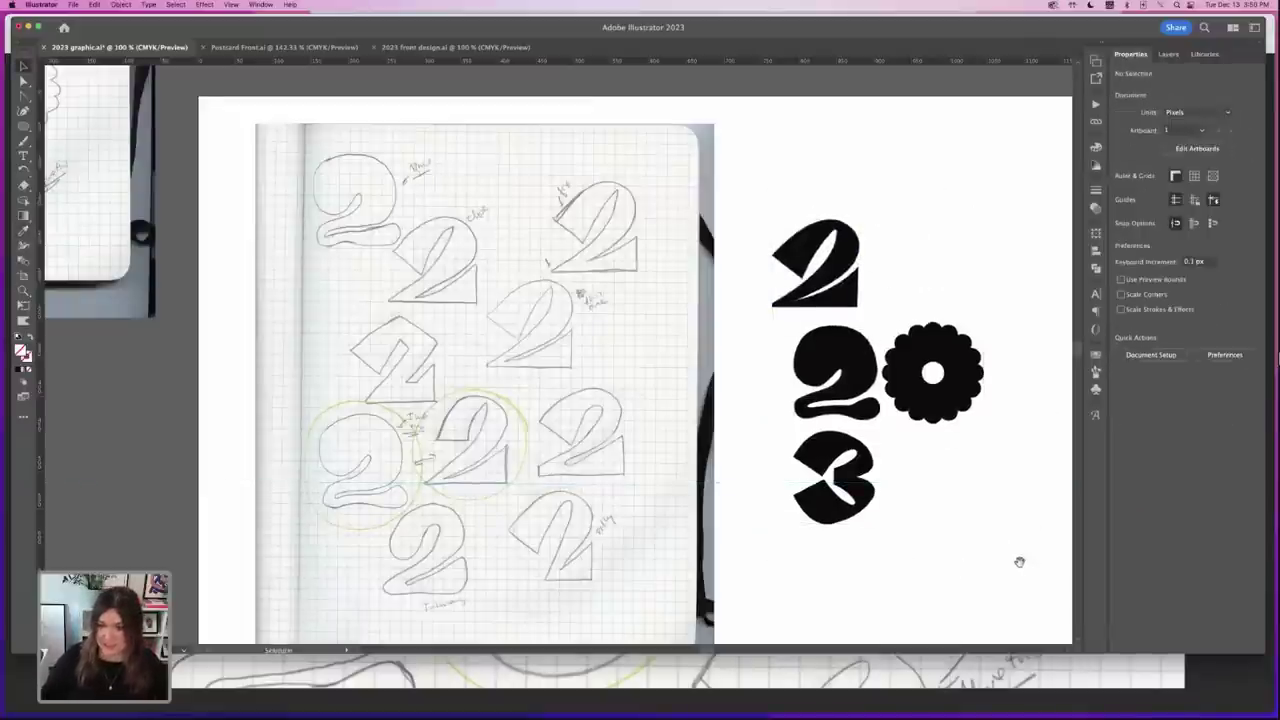
# - Arrange the numerals in a row with the angular 2 first, the flower zero beside it and the rounded 2 after the zero
pyautogui.hscroll(5, 806, 451)
pyautogui.scroll(-2, 806, 451)
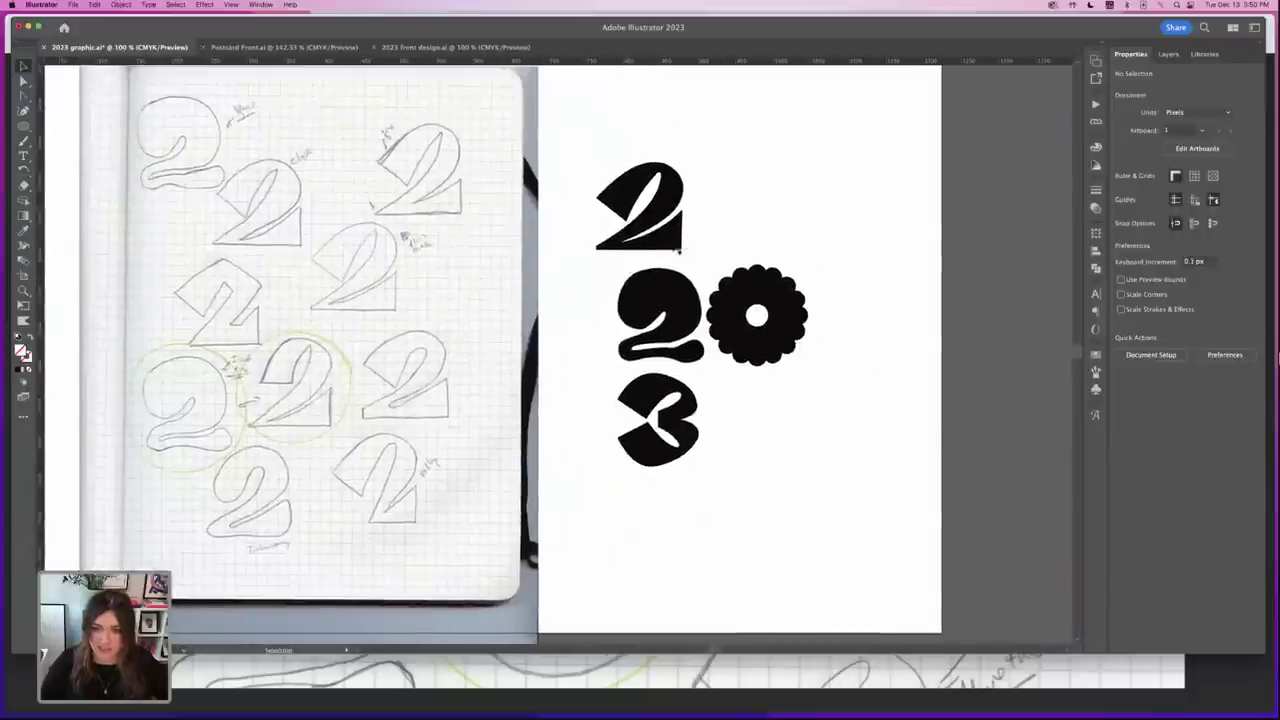
pyautogui.moveTo(678, 238); pyautogui.dragTo(653, 243)
pyautogui.click(731, 234)
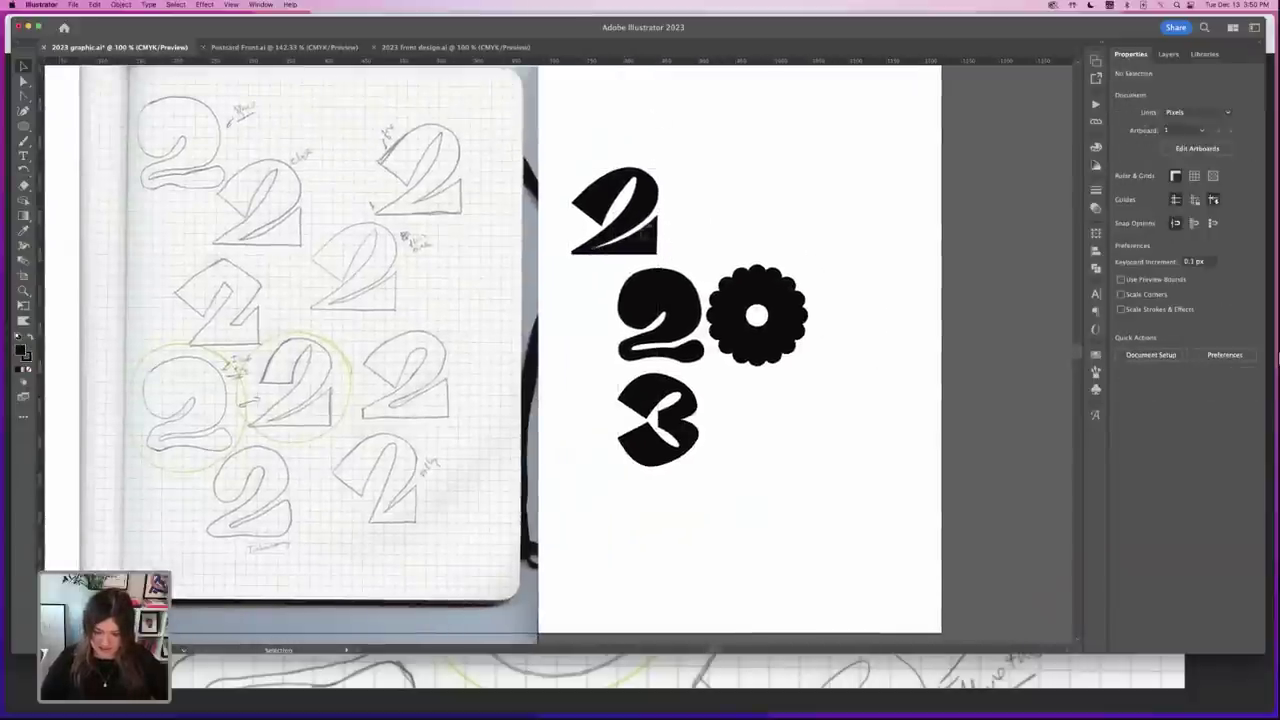
pyautogui.moveTo(653, 290); pyautogui.dragTo(767, 206)
pyautogui.moveTo(799, 402); pyautogui.dragTo(800, 425)
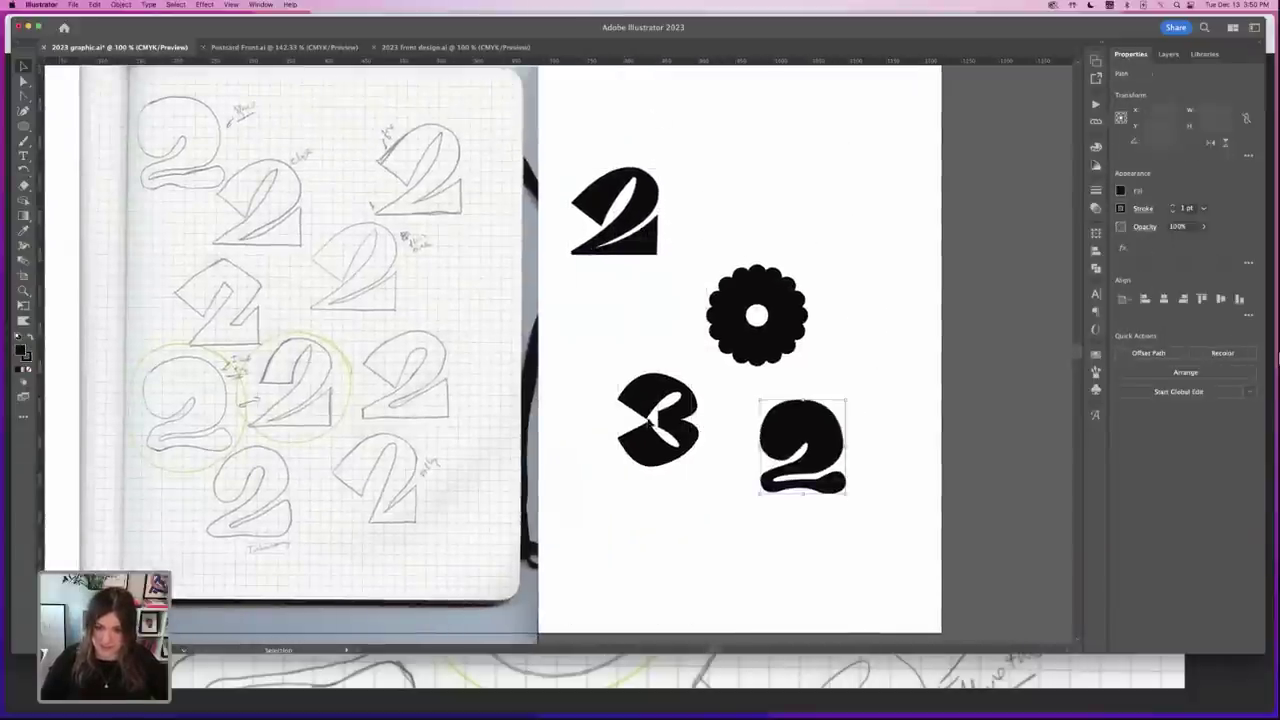
pyautogui.moveTo(784, 340); pyautogui.dragTo(741, 254)
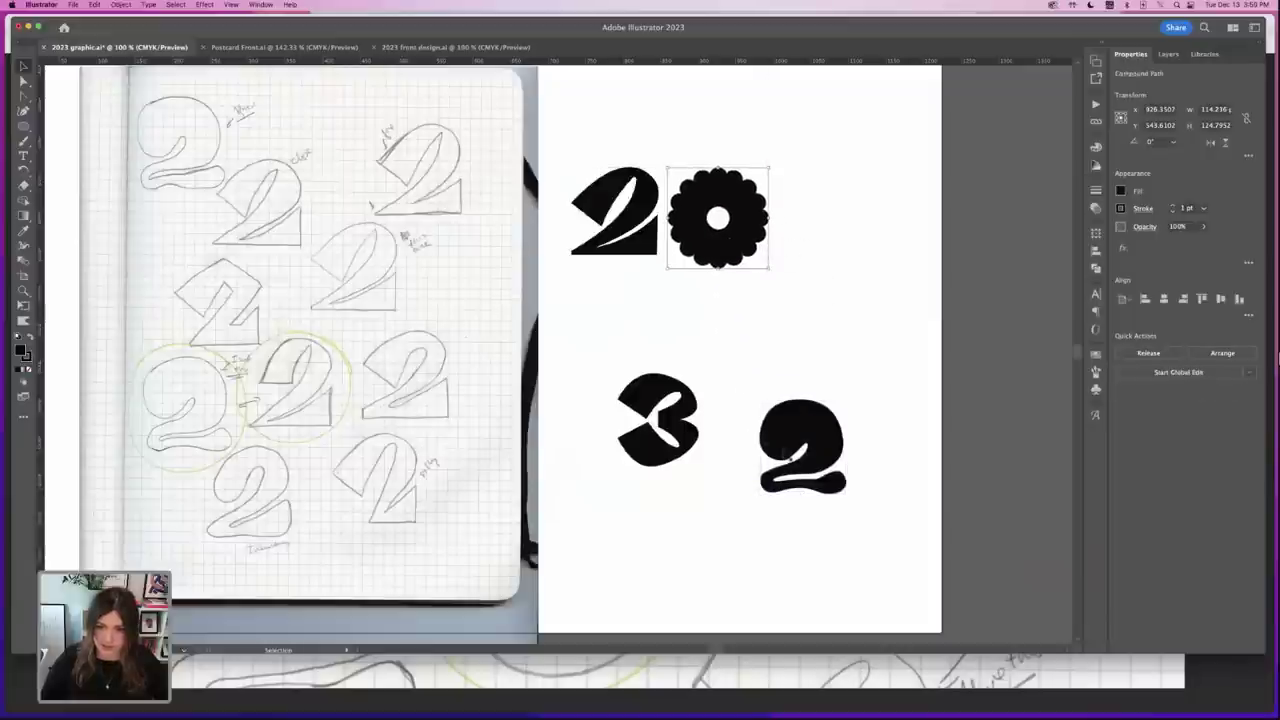
pyautogui.moveTo(810, 438); pyautogui.dragTo(831, 207)
# - Adjust the anchor on the upper edge of the rounded 2's foot where the thin bar swells into the end bulb
pyautogui.press('super+=')
pyautogui.press('super+equal')
pyautogui.press('super+equal')
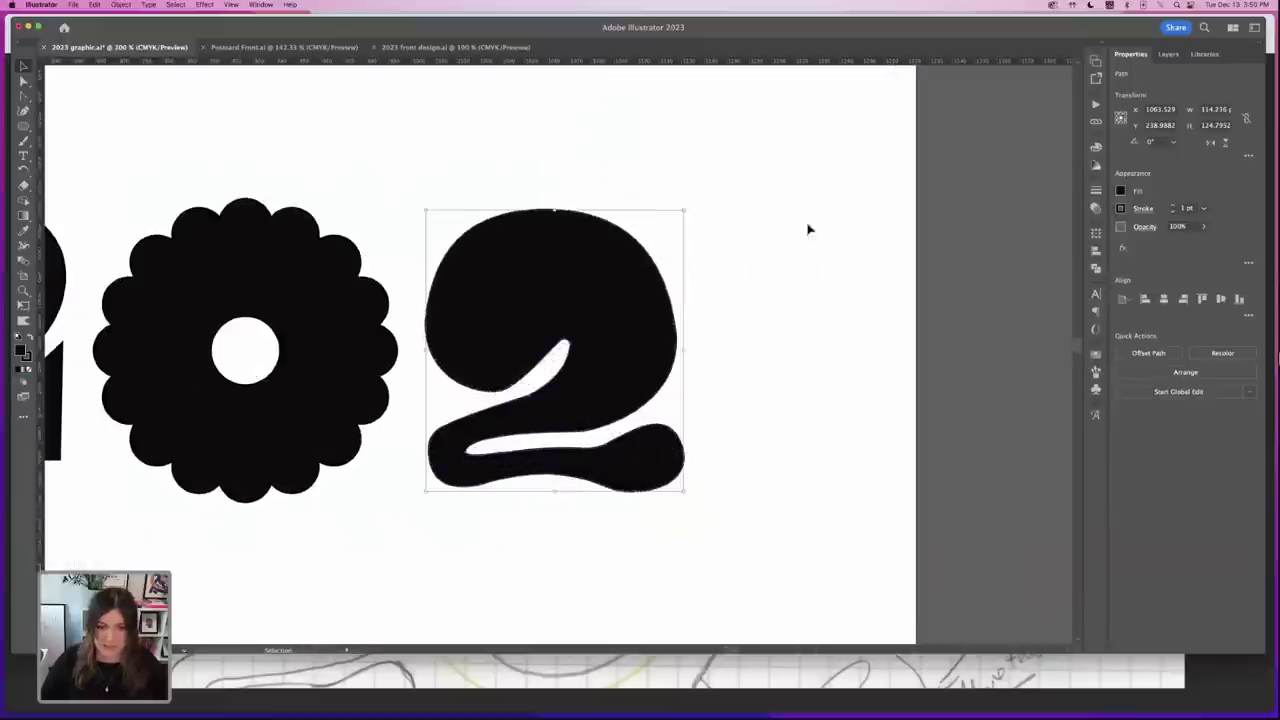
pyautogui.click(279, 150)
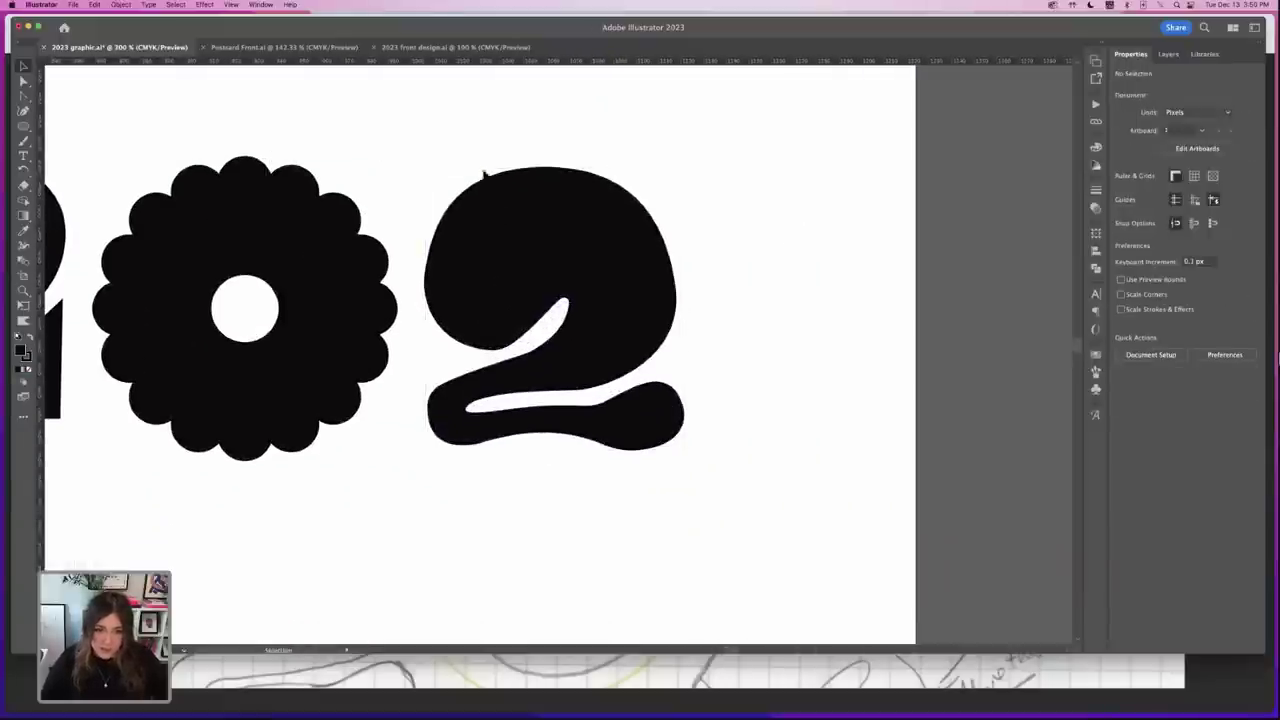
pyautogui.click(537, 270)
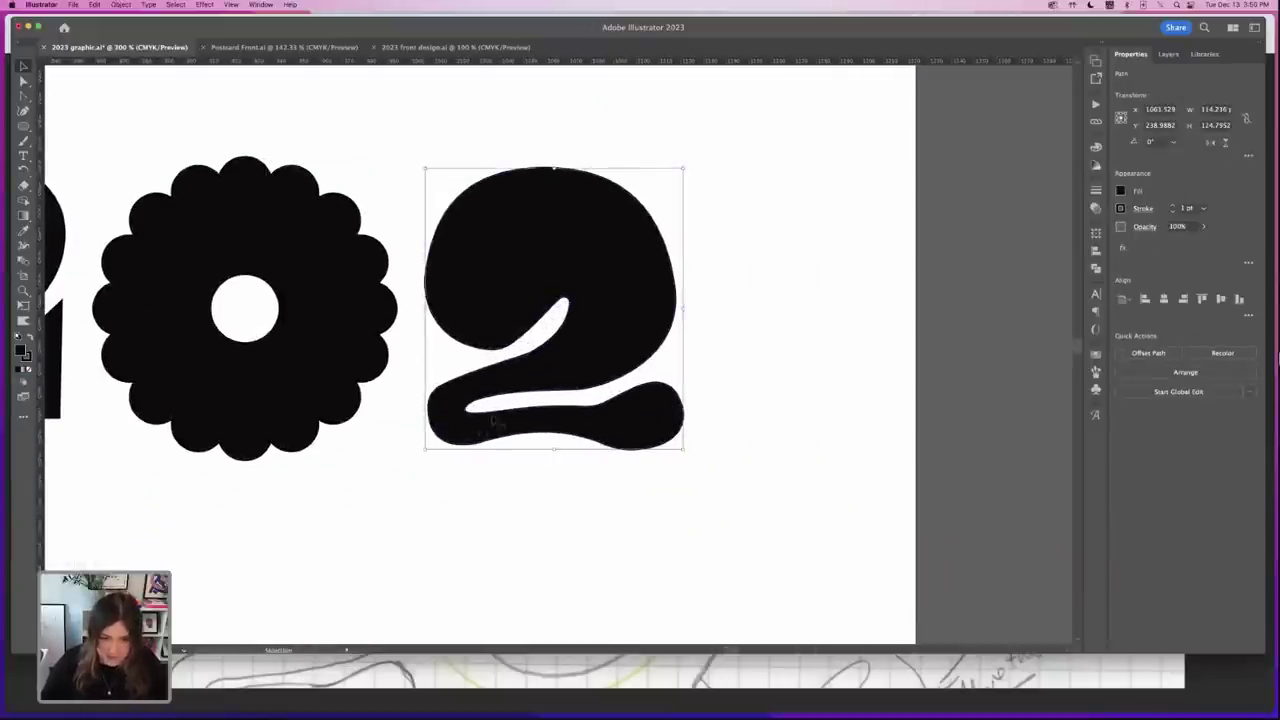
pyautogui.press('super+equal')
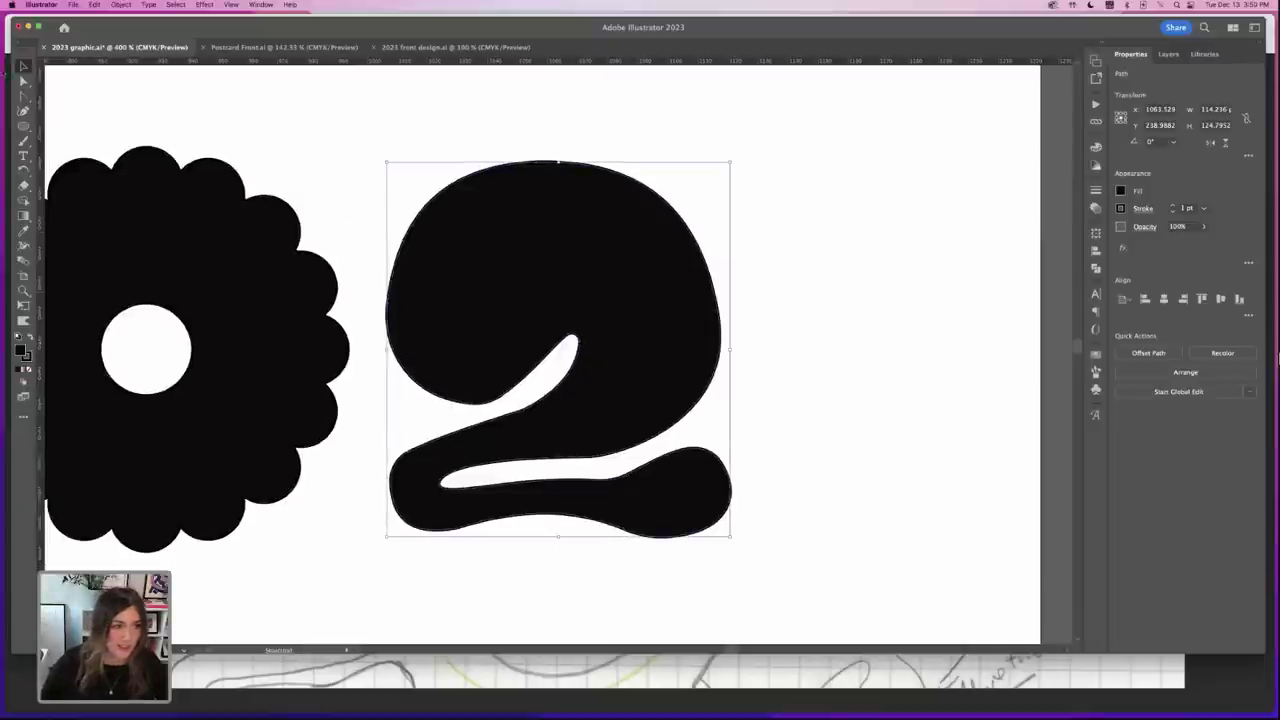
pyautogui.press('a')
pyautogui.moveTo(598, 481); pyautogui.dragTo(624, 467)
pyautogui.click(595, 483)
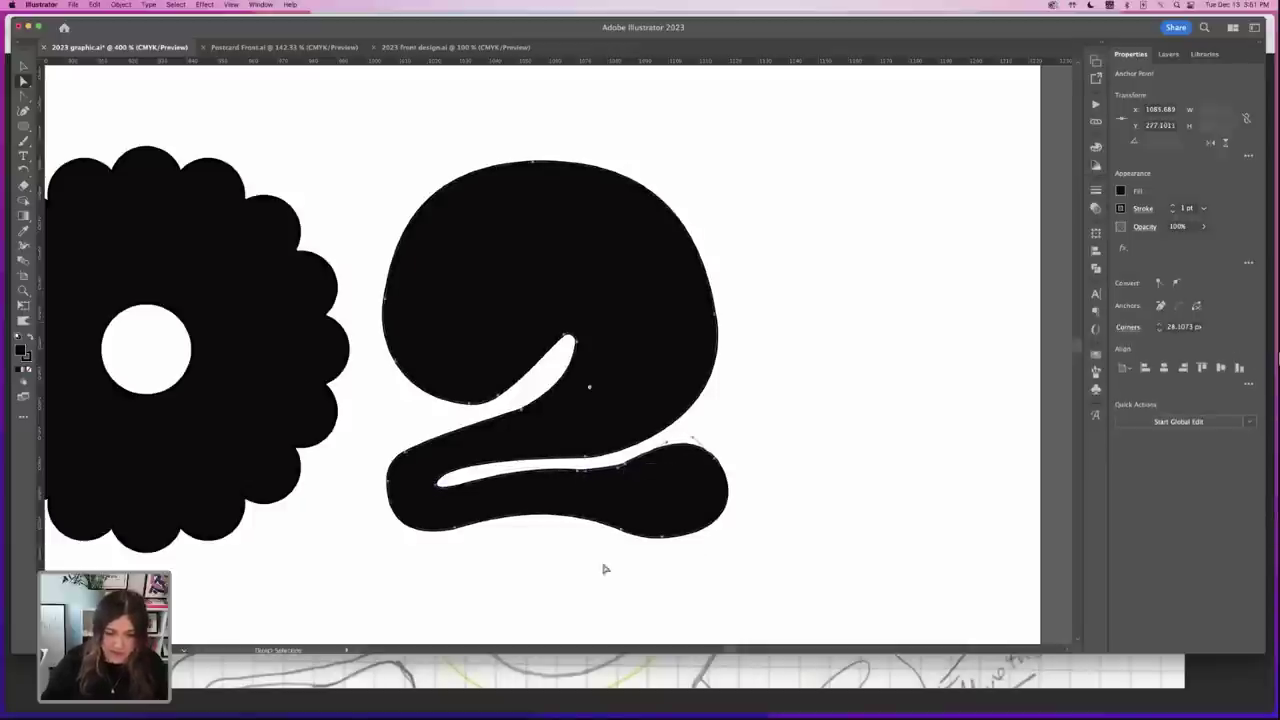
# - Examine the anchor points at the inner tip of the slit and around the left curve of the rounded 2's base
pyautogui.click(437, 486)
pyautogui.moveTo(436, 457)
pyautogui.mouseDown()
pyautogui.moveTo(459, 464)
pyautogui.moveTo(442, 464)
pyautogui.mouseUp()
pyautogui.click(413, 460)
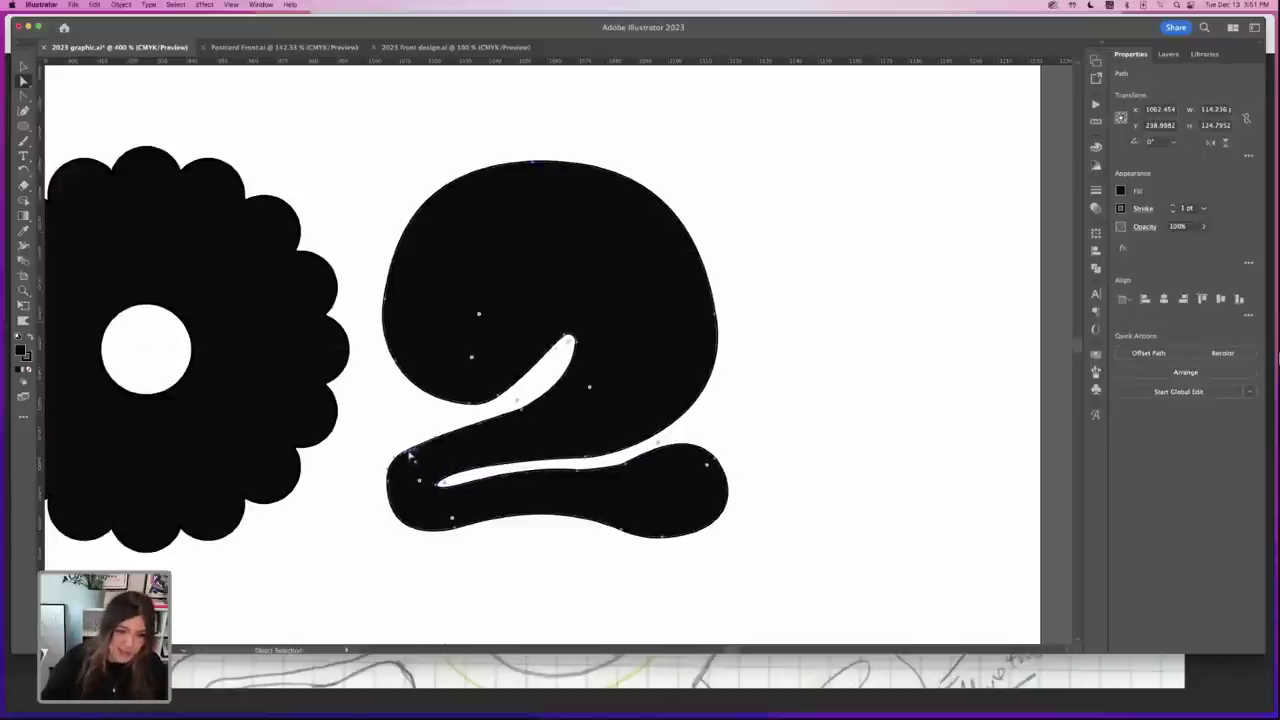
pyautogui.click(407, 455)
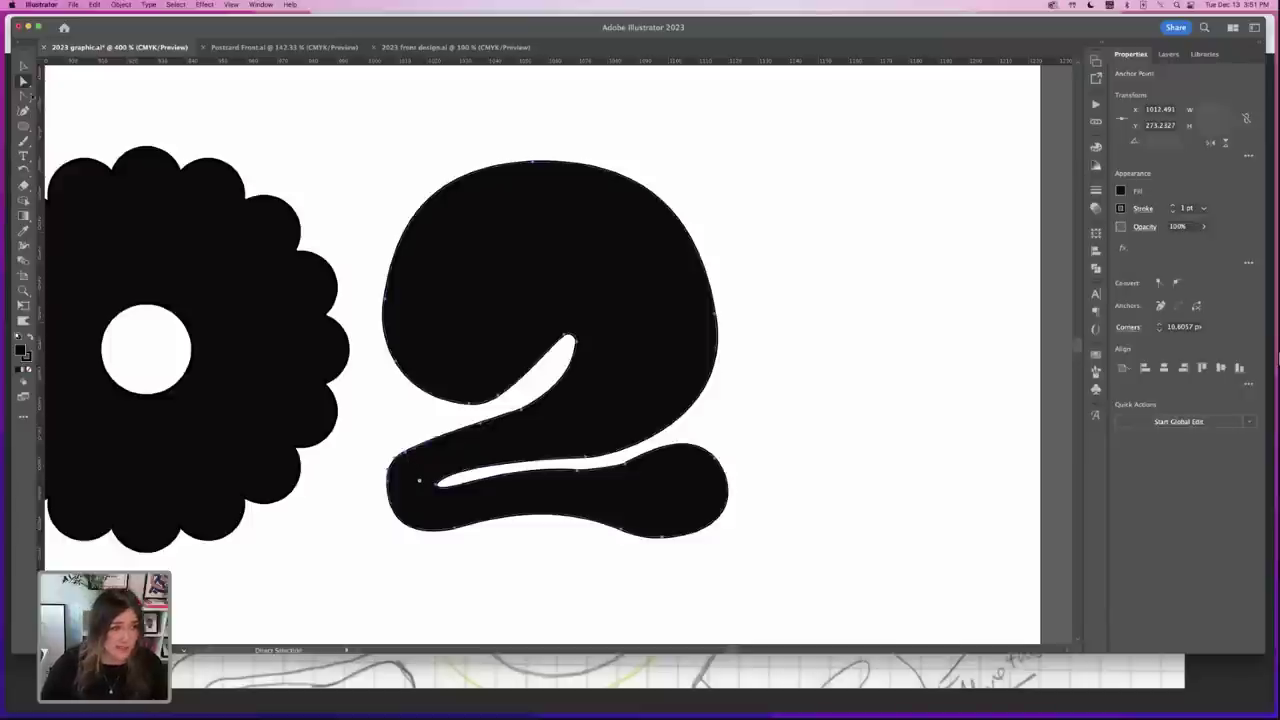
pyautogui.hotkey('shift', 'c')
pyautogui.press('a')
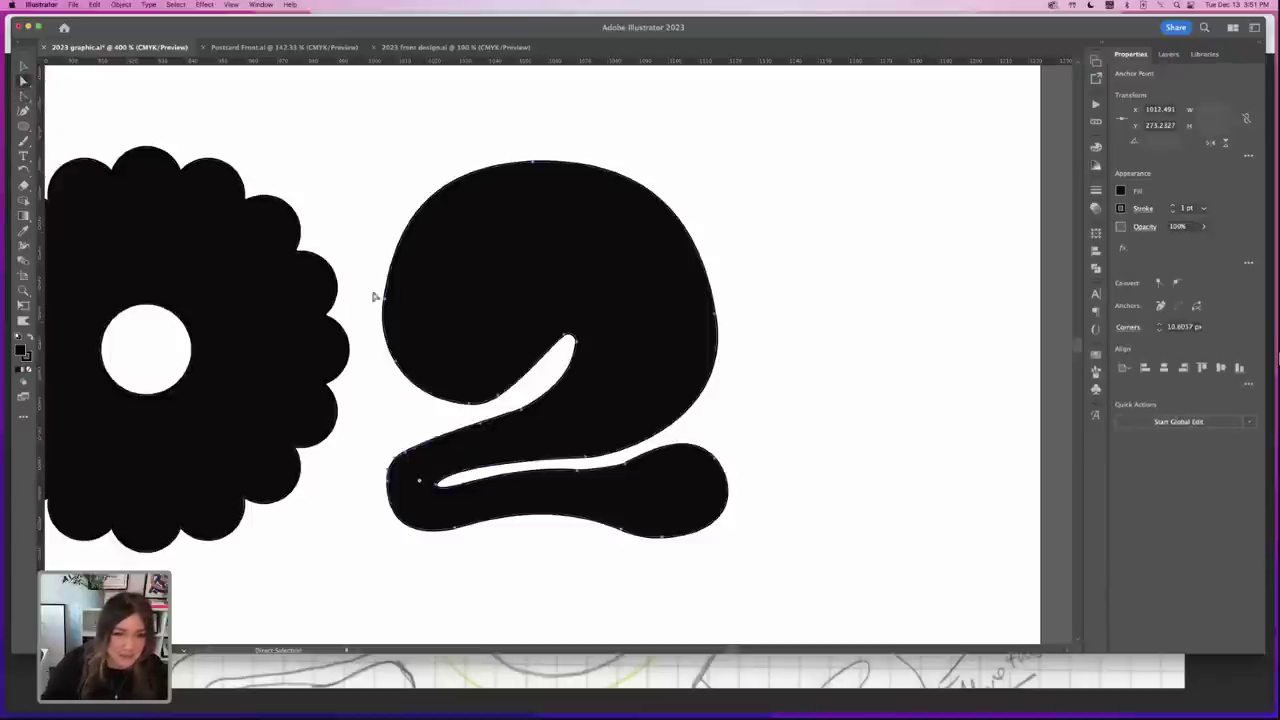
# - Smooth the rounded 2's bowl by adjusting the curve handle on its left side and shifting the top anchor slightly right
pyautogui.click(390, 300)
pyautogui.moveTo(396, 227); pyautogui.dragTo(395, 229)
pyautogui.moveTo(538, 167); pyautogui.dragTo(540, 167)
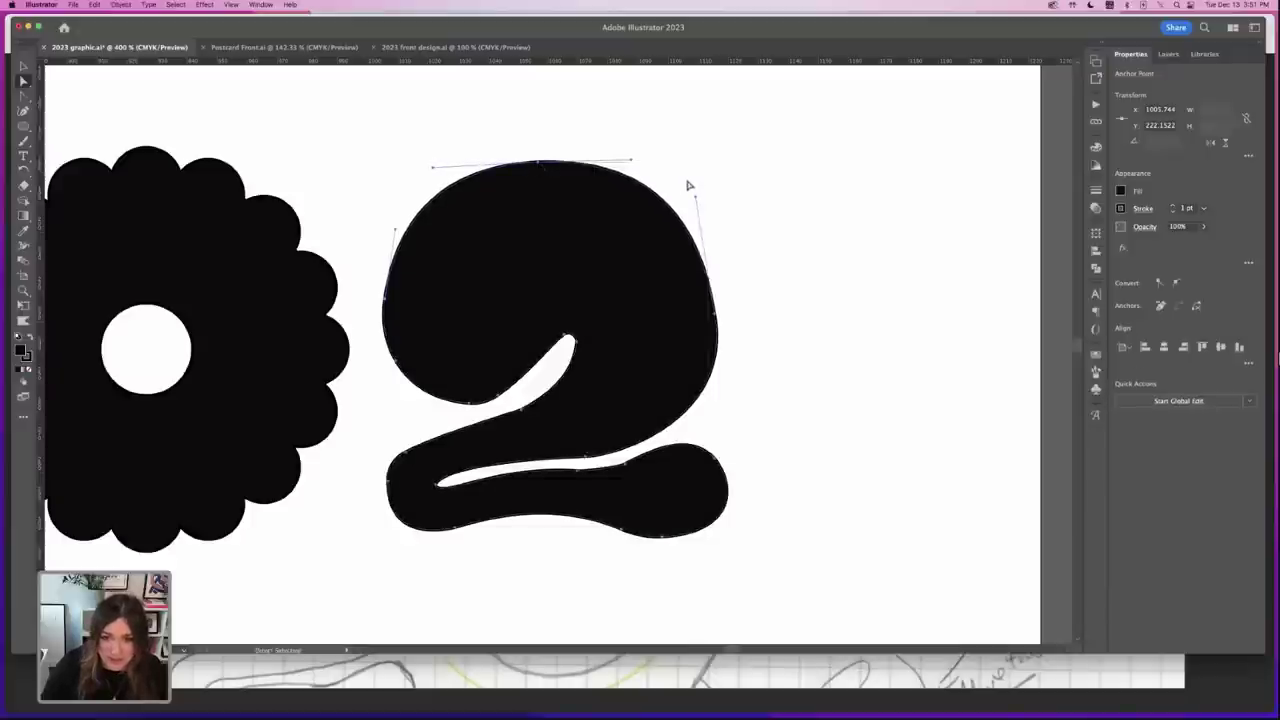
pyautogui.click(697, 377)
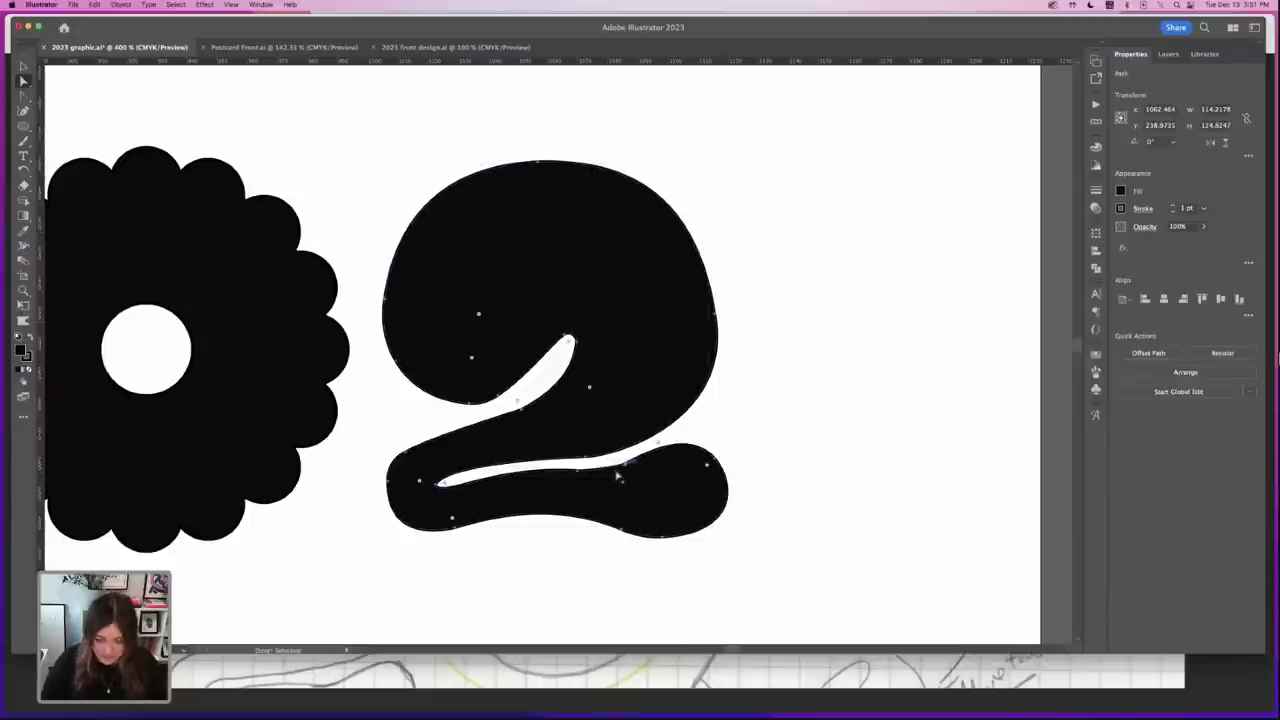
# - Smooth the upper edge of the rounded 2's foot by adjusting the curve handles where the thin bar swells into the end bulb
pyautogui.press('super+=')
pyautogui.press('super+=')
pyautogui.moveTo(631, 543); pyautogui.dragTo(625, 408)
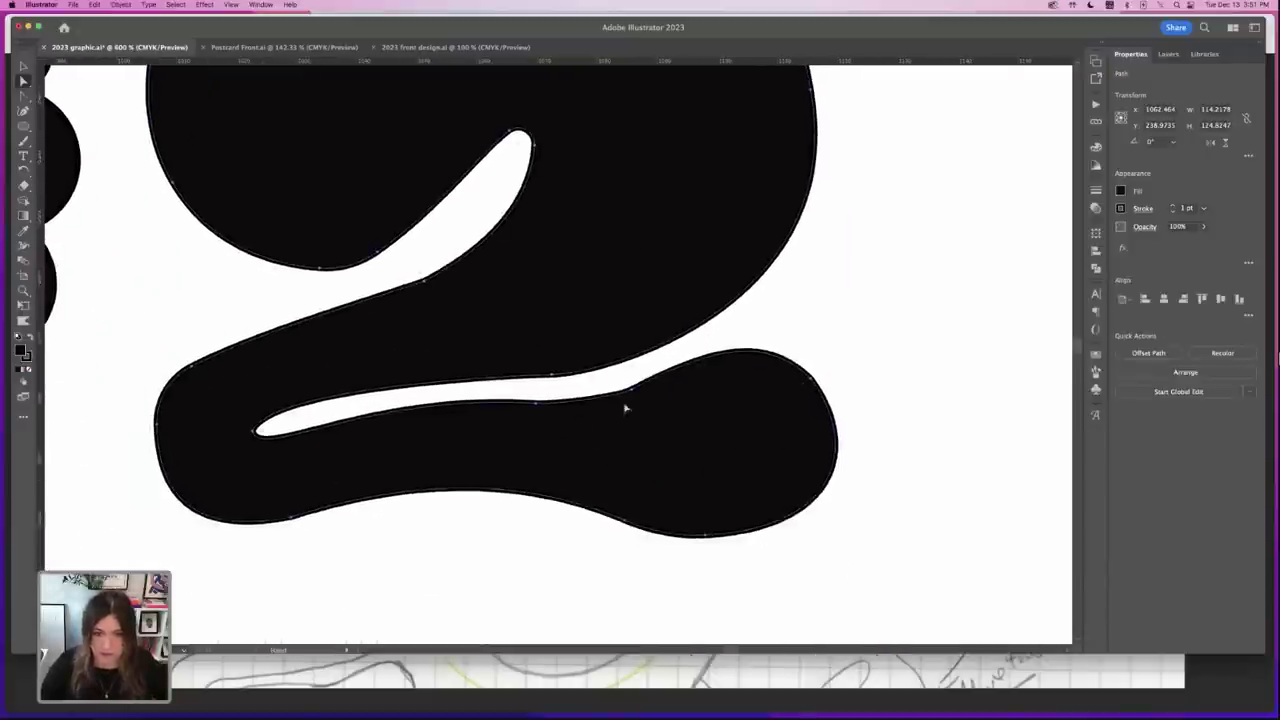
pyautogui.click(635, 393)
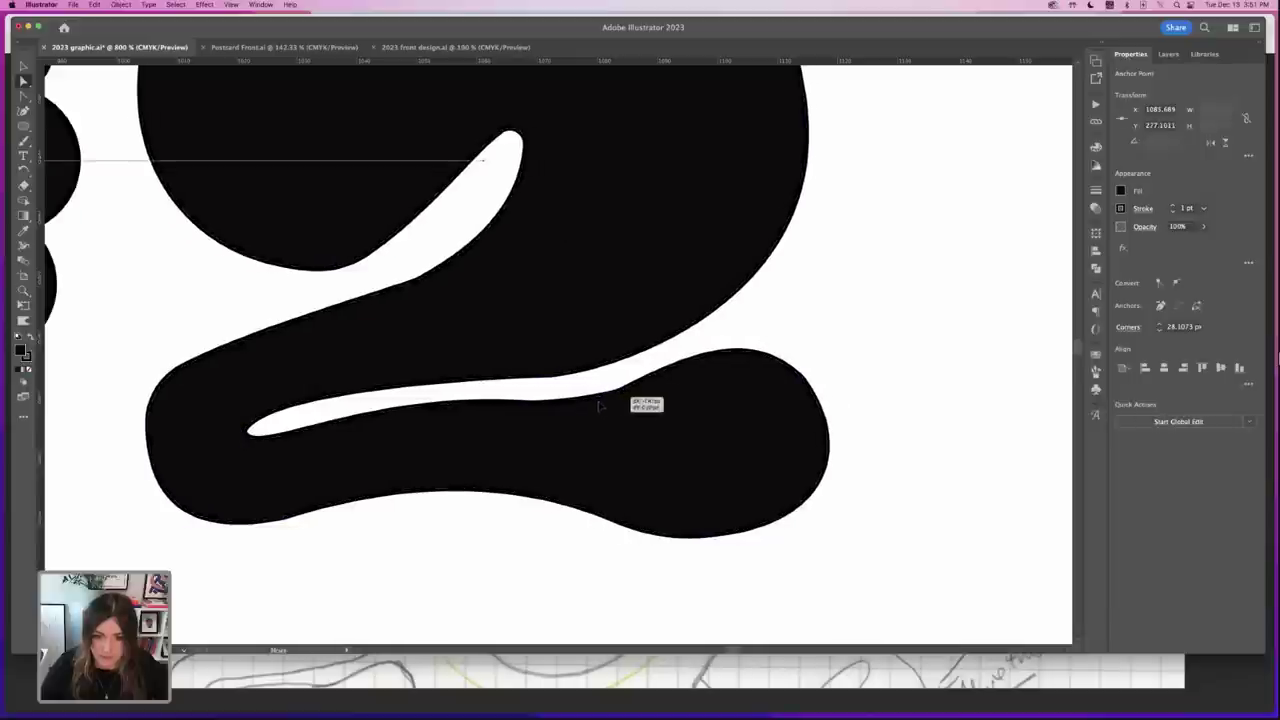
pyautogui.click(630, 397)
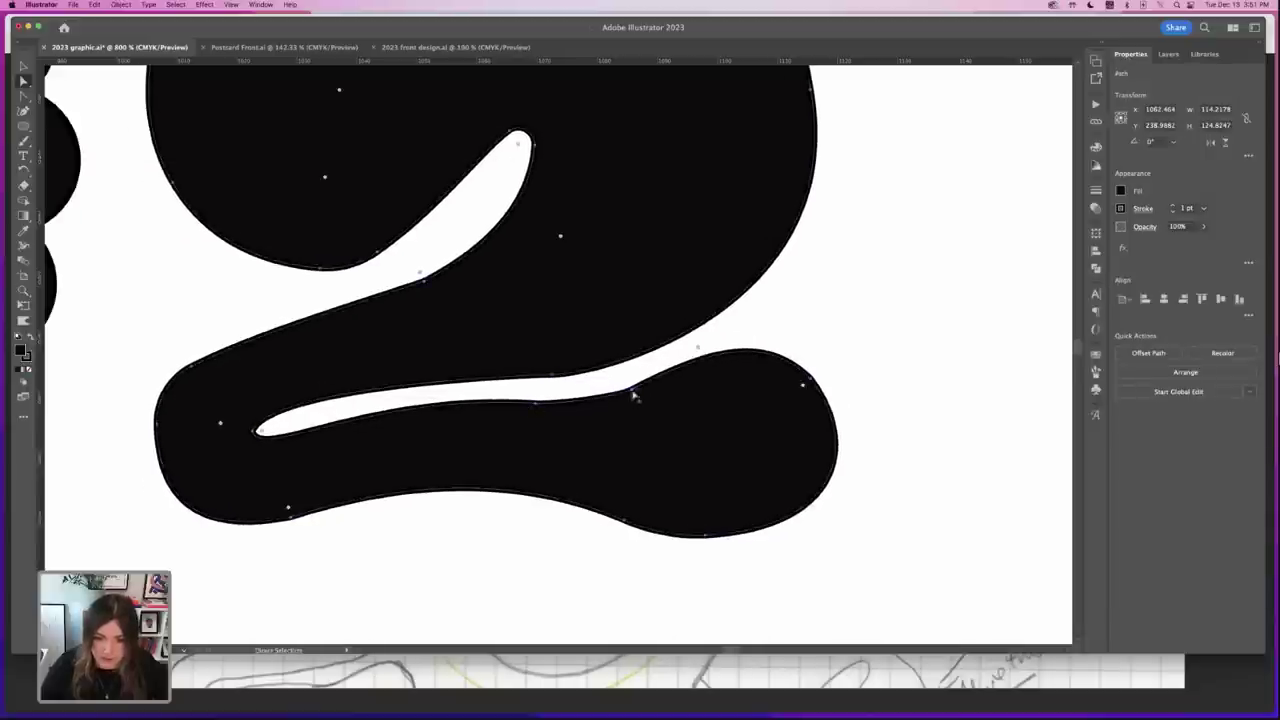
pyautogui.click(625, 399)
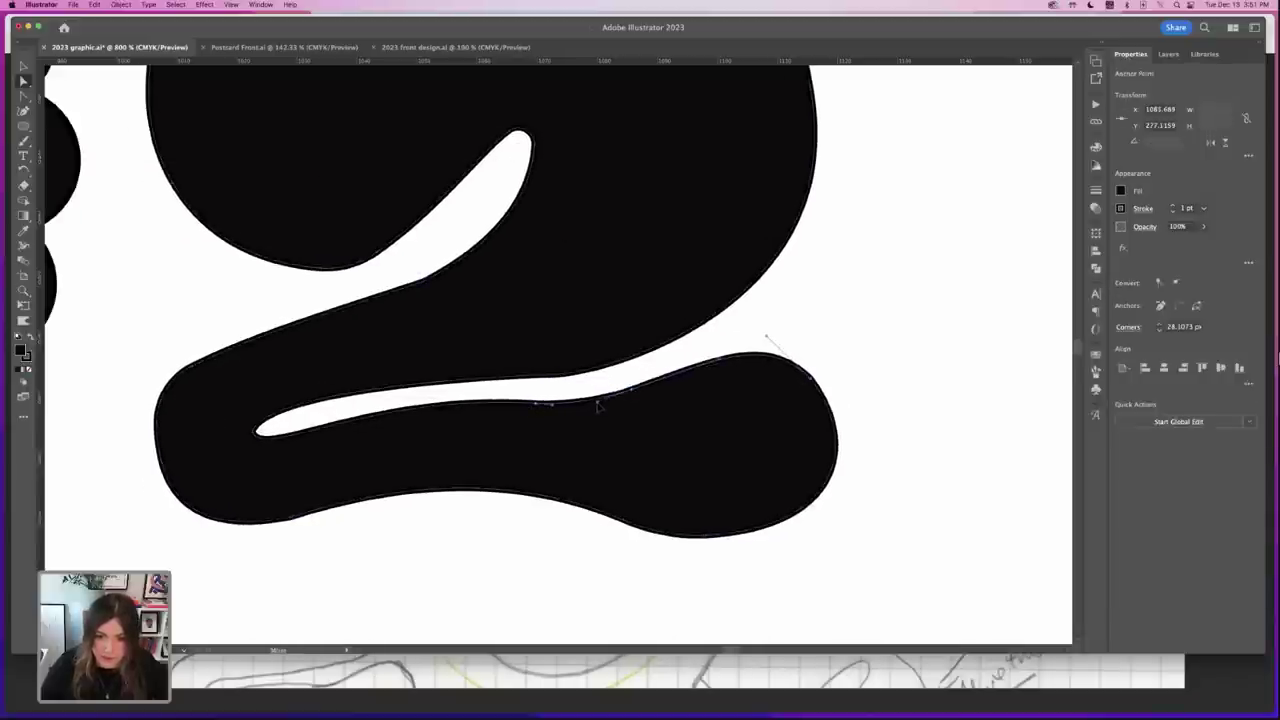
pyautogui.click(540, 405)
pyautogui.moveTo(536, 406); pyautogui.dragTo(305, 390)
pyautogui.click(924, 365)
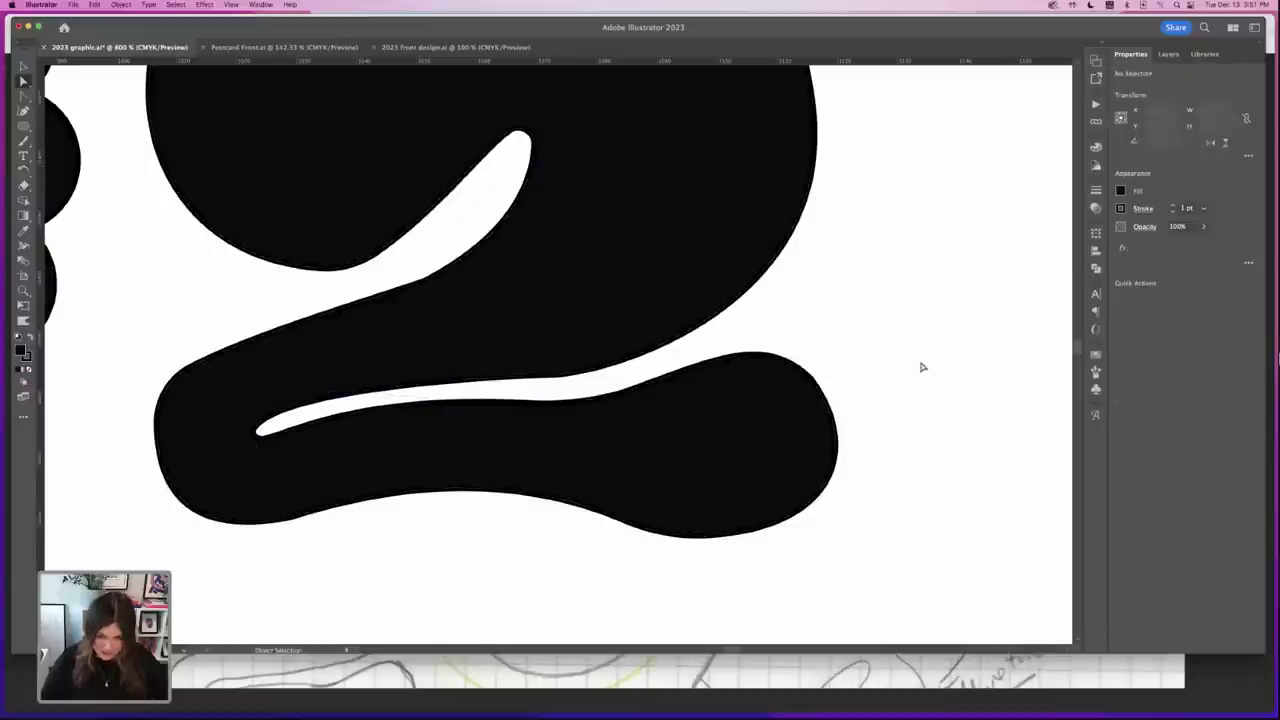
# - Refine the curve handle of the anchor on the upper edge of the slit above the rounded 2's foot
pyautogui.click(554, 376)
pyautogui.click(552, 375)
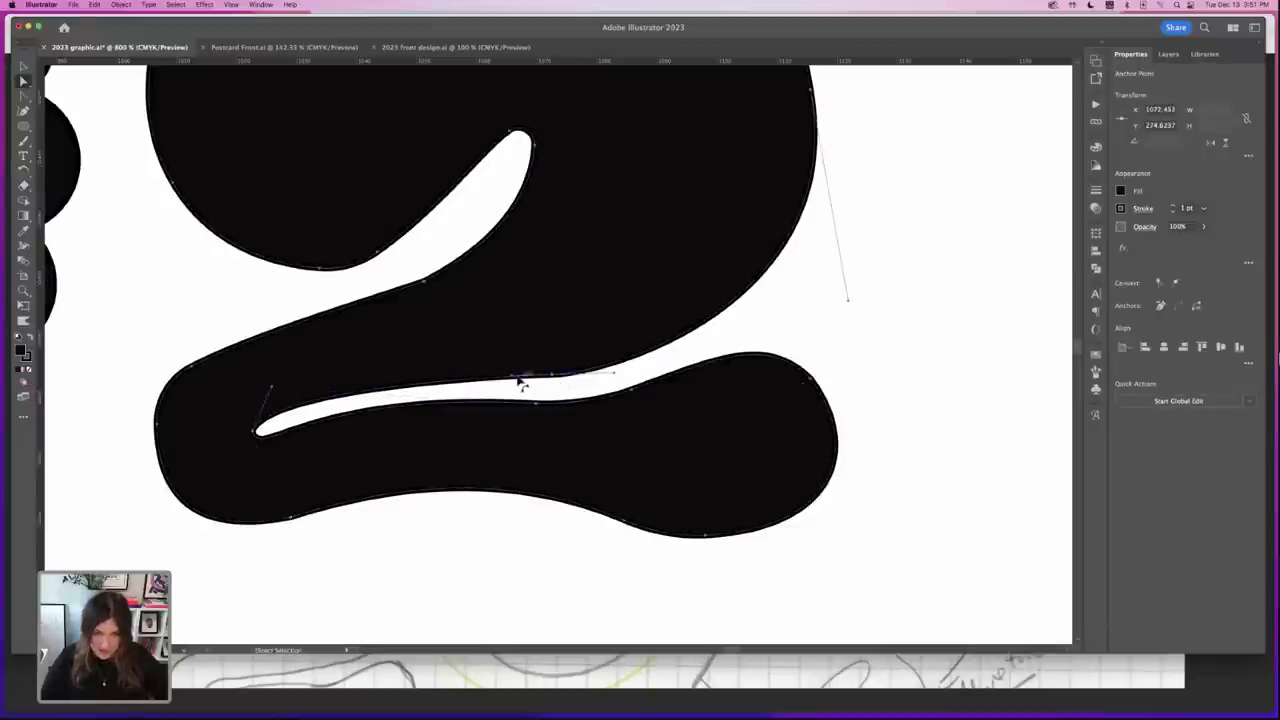
pyautogui.moveTo(510, 380); pyautogui.dragTo(507, 381)
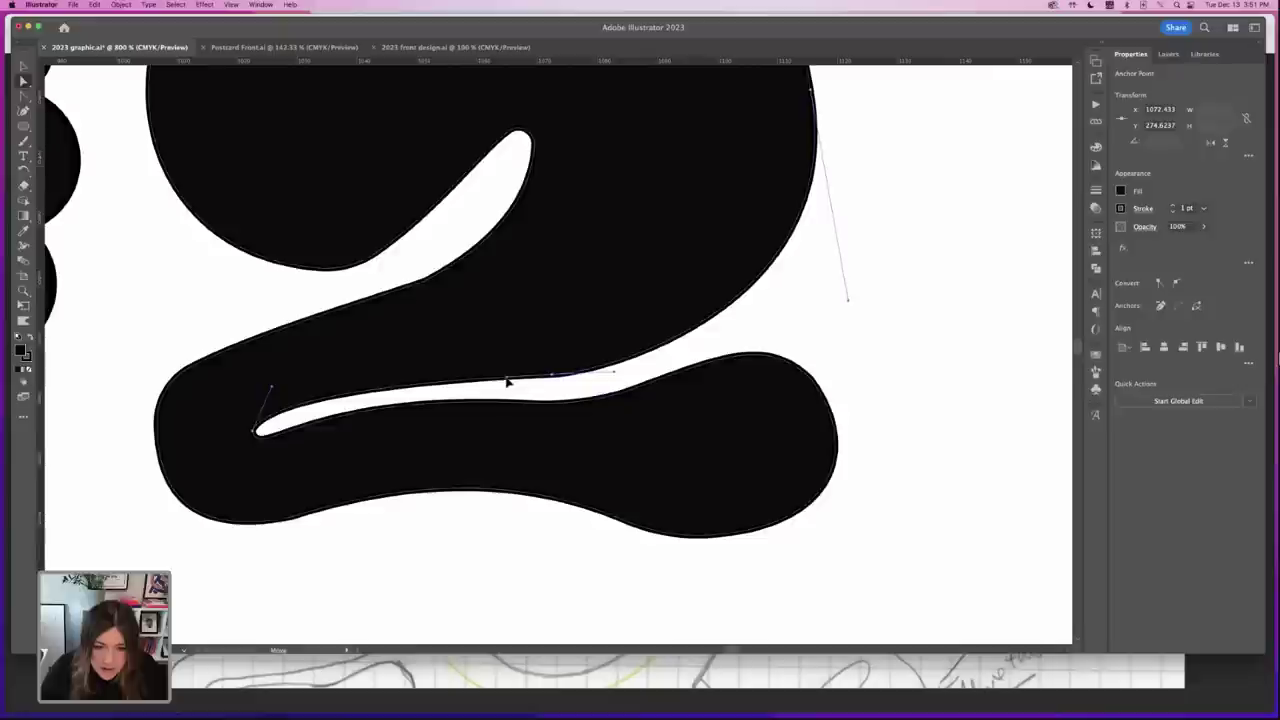
pyautogui.click(851, 368)
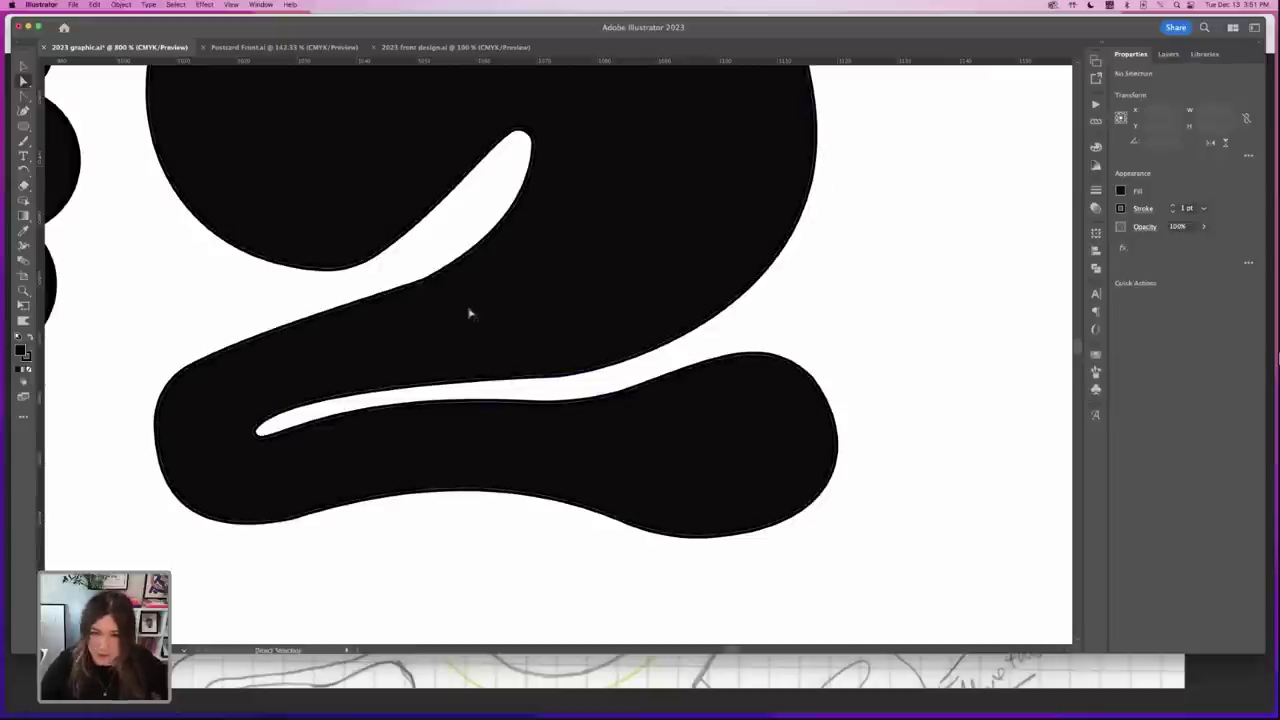
# - Smooth the anchor where the rounded 2's inner neck curve meets the diagonal stroke running down to the base
pyautogui.click(426, 282)
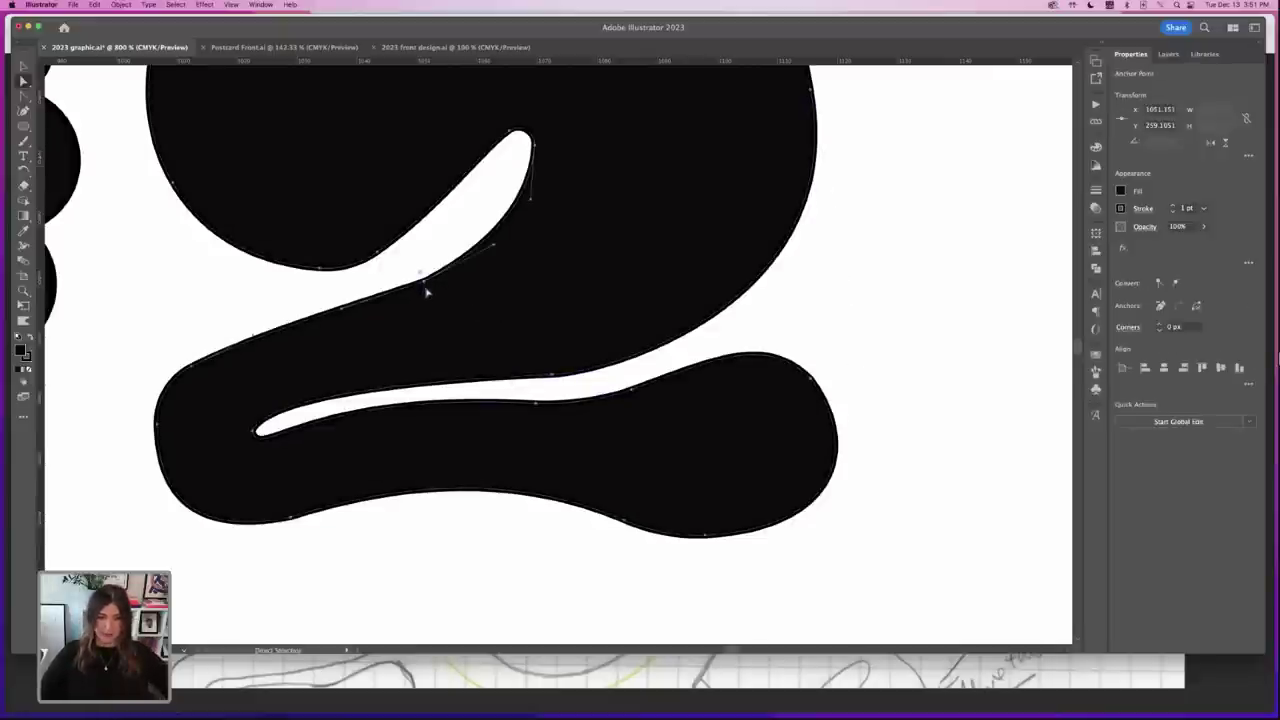
pyautogui.moveTo(420, 278); pyautogui.dragTo(60, 133)
pyautogui.click(895, 298)
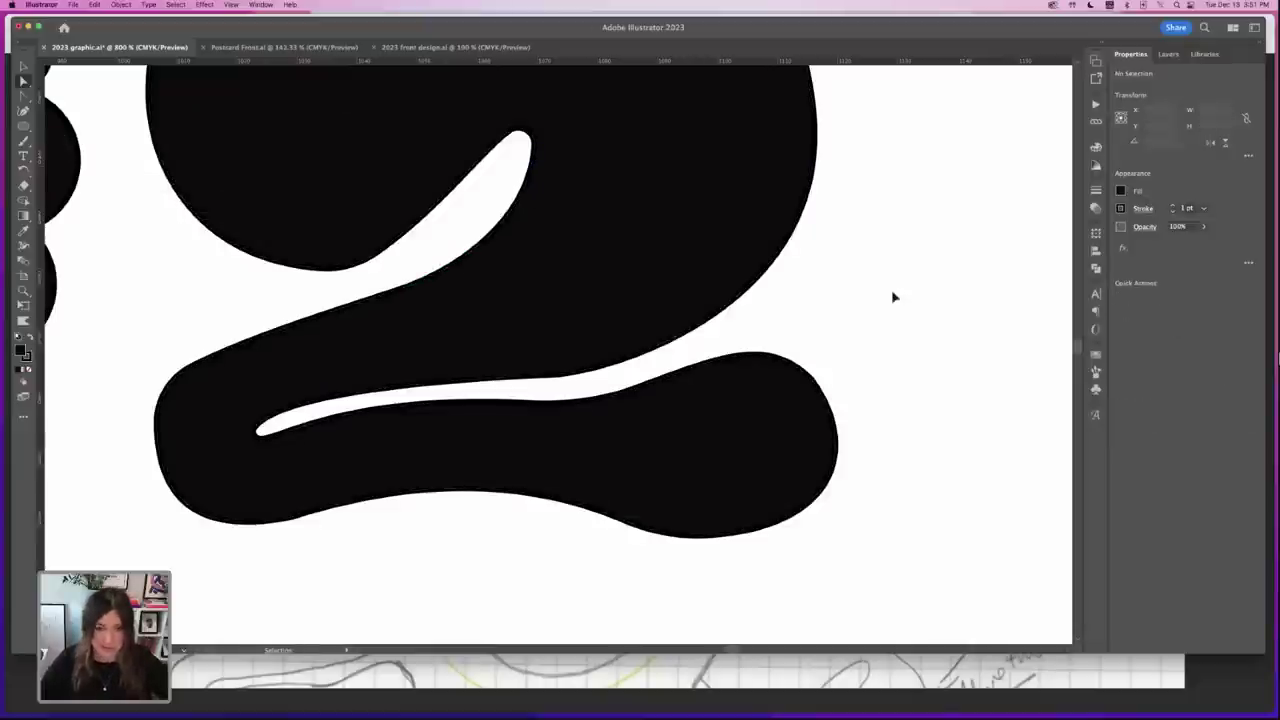
# - Round the underside of the rounded 2's bowl, where it meets the inner opening, to a corner radius of about 24 px
pyautogui.press('super+minus')
pyautogui.press('super+minus')
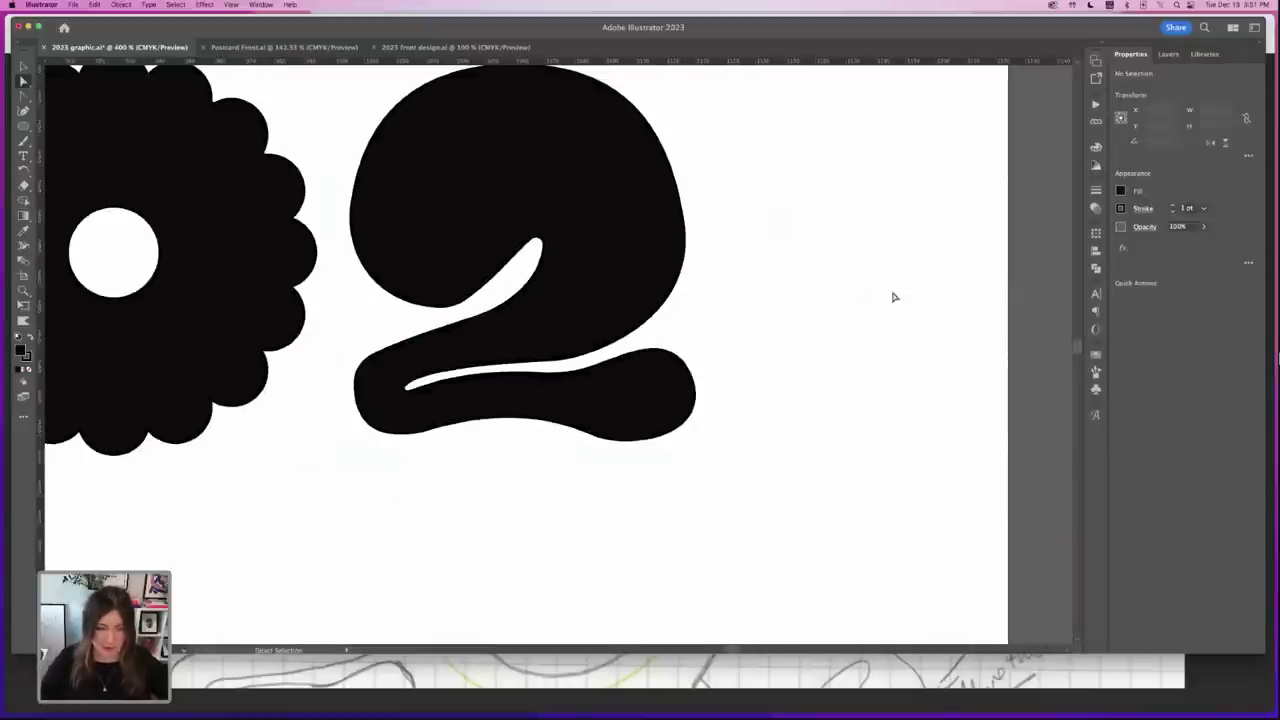
pyautogui.moveTo(702, 265); pyautogui.dragTo(721, 346)
pyautogui.moveTo(667, 311)
pyautogui.mouseDown()
pyautogui.moveTo(648, 292)
pyautogui.moveTo(652, 307)
pyautogui.mouseUp()
pyautogui.click(469, 383)
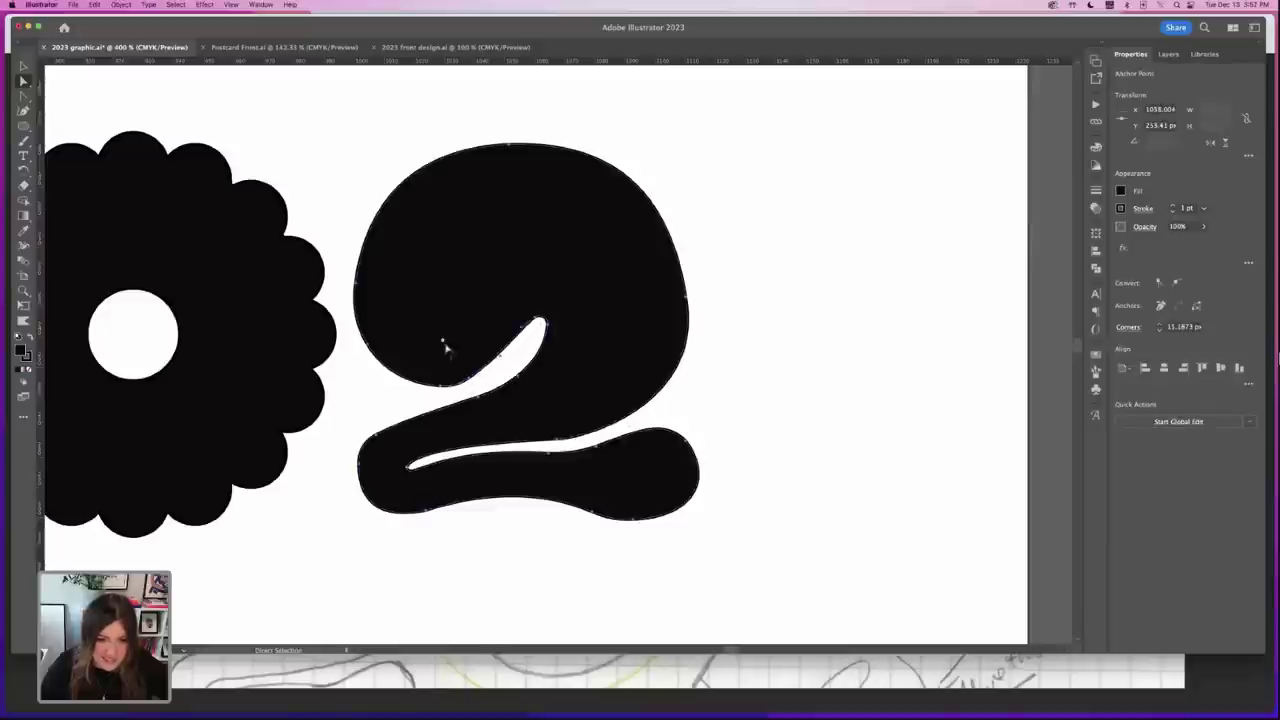
pyautogui.moveTo(443, 343); pyautogui.dragTo(400, 326)
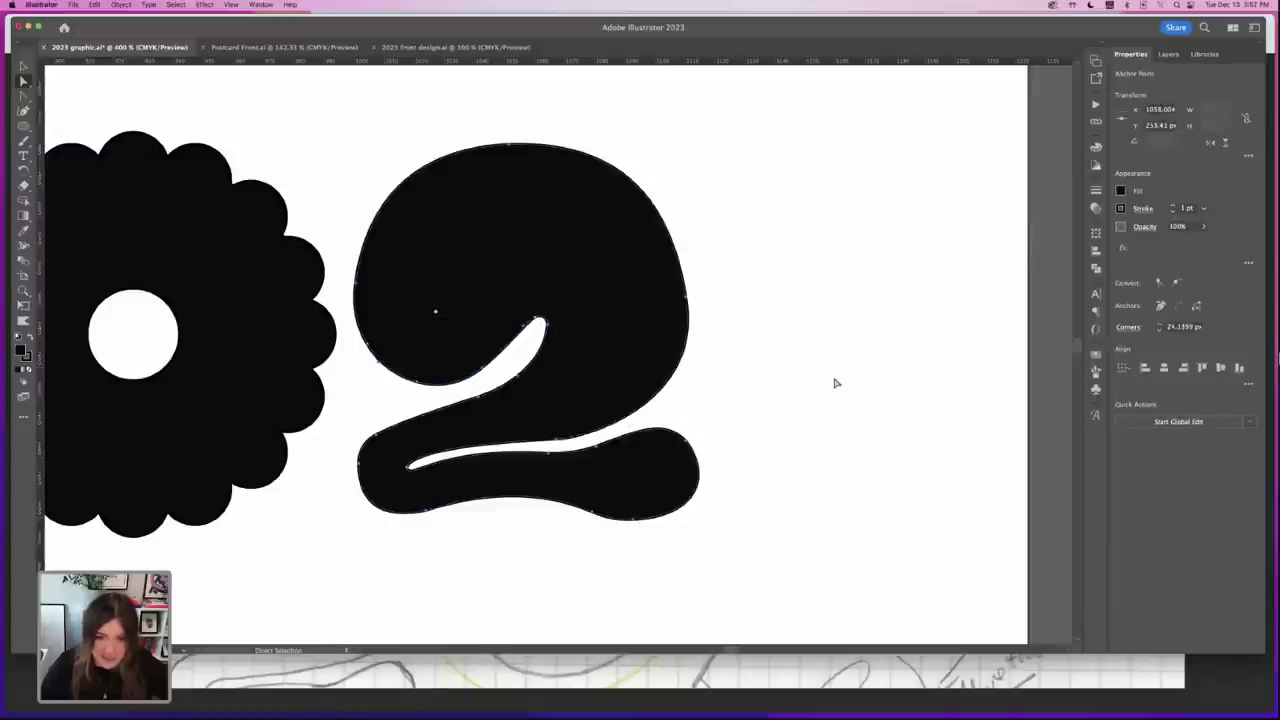
pyautogui.click(832, 384)
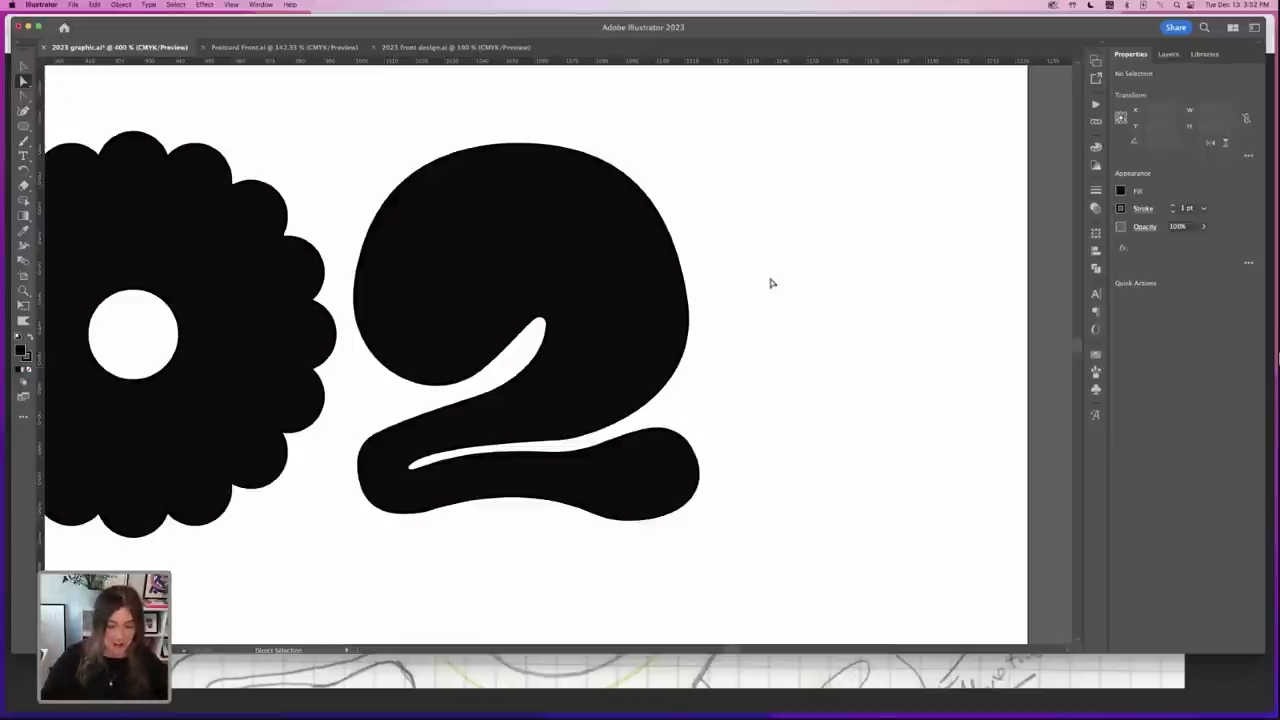
# - Tighten the spacing of the 2, flower zero and rounded 2, and place the 3 at the end of the row to form 2023
pyautogui.moveTo(789, 242); pyautogui.dragTo(824, 185)
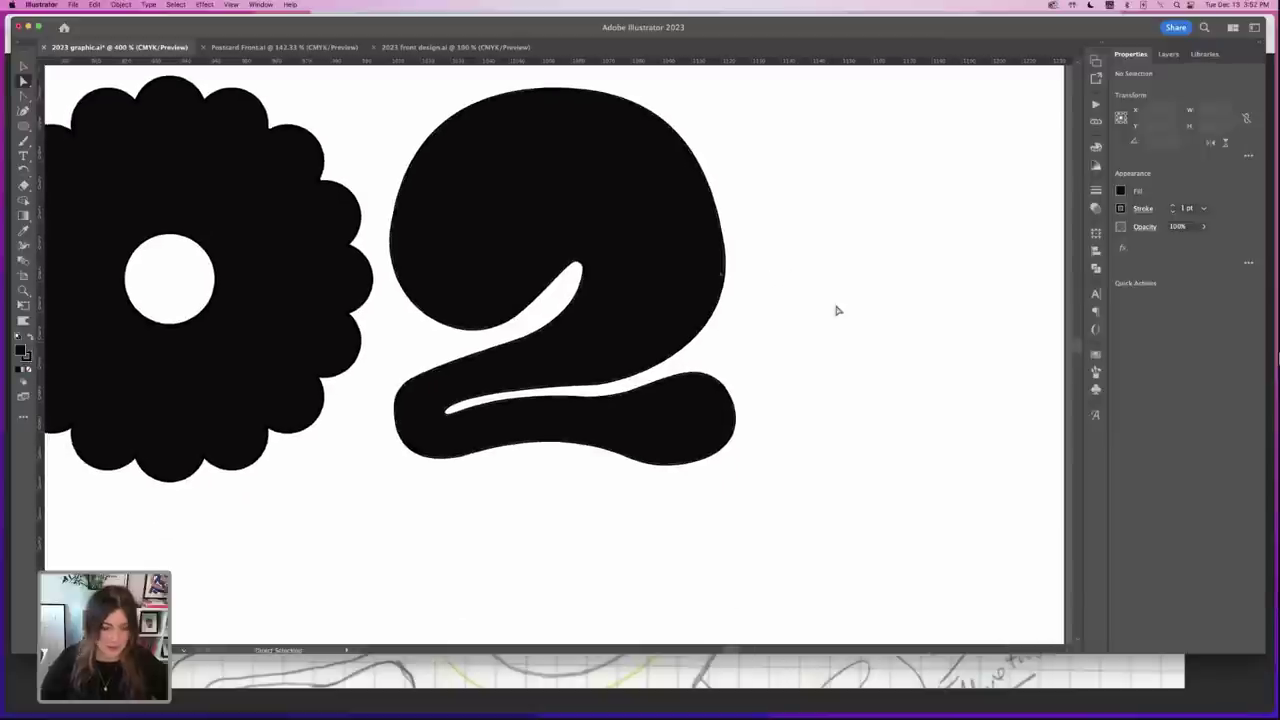
pyautogui.press('super+minus')
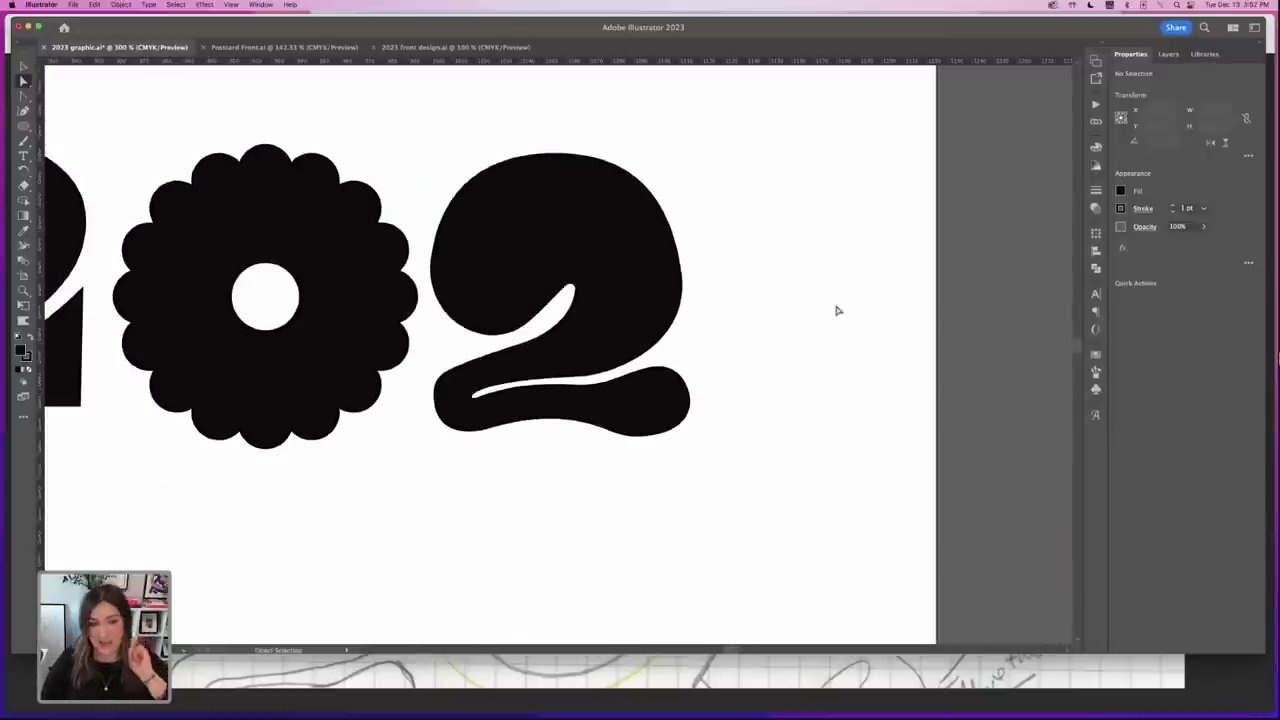
pyautogui.scroll(-3, 815, 306)
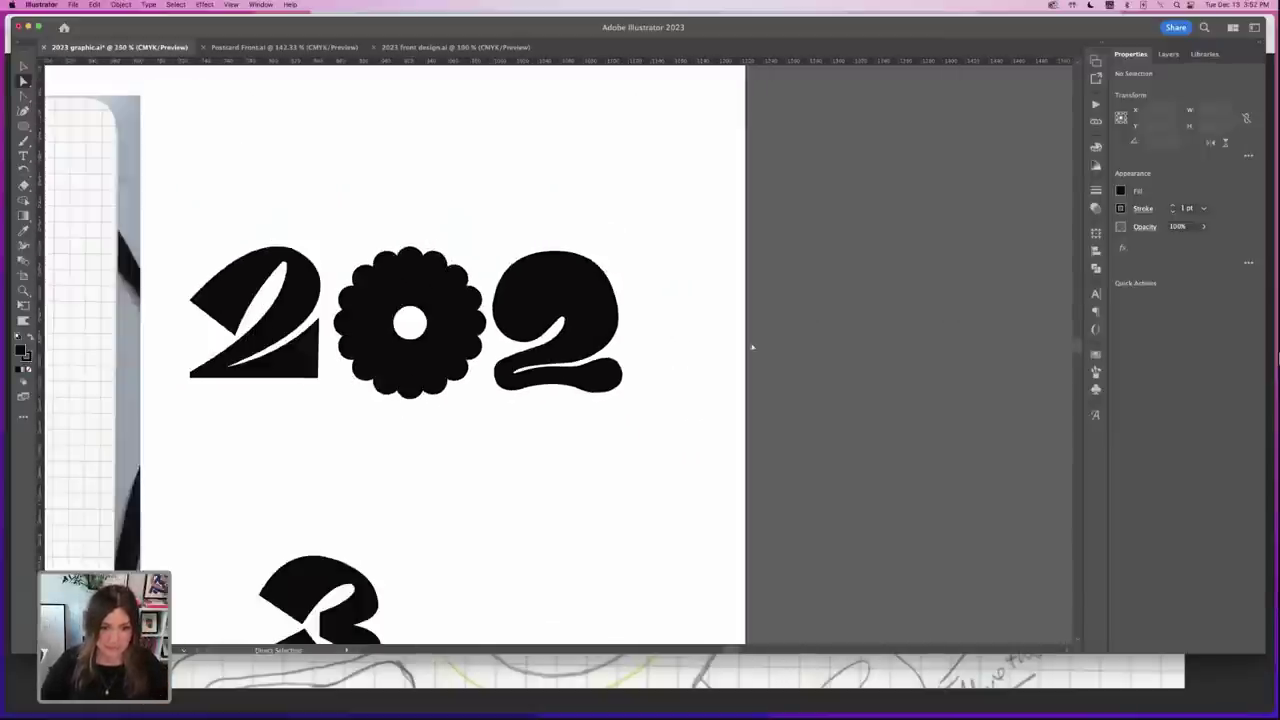
pyautogui.click(23, 67)
pyautogui.moveTo(312, 277); pyautogui.dragTo(304, 279)
pyautogui.moveTo(415, 296); pyautogui.dragTo(401, 289)
pyautogui.moveTo(586, 294); pyautogui.dragTo(568, 292)
pyautogui.moveTo(342, 628); pyautogui.dragTo(702, 318)
pyautogui.moveTo(659, 280); pyautogui.dragTo(659, 279)
pyautogui.moveTo(557, 277); pyautogui.dragTo(561, 280)
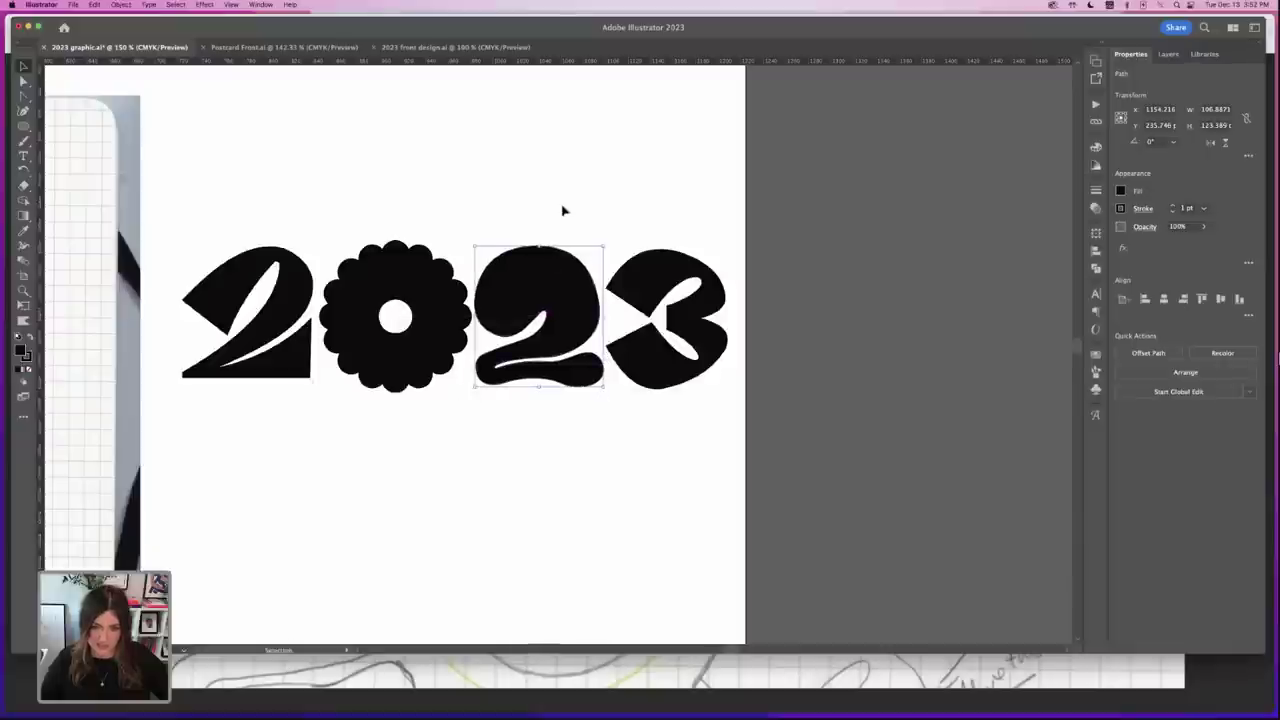
# - Remove the stroke from all four 2023 numerals, keeping only their black fill
pyautogui.click(543, 222)
pyautogui.press('super+a')
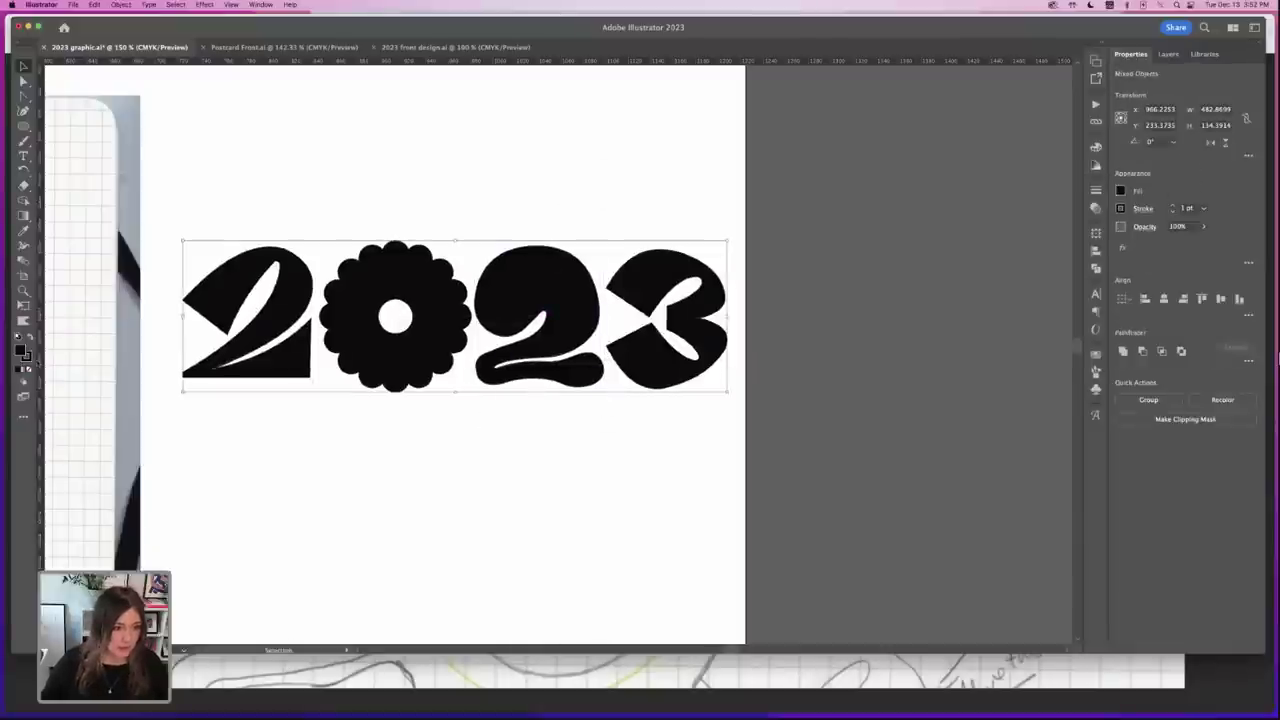
pyautogui.click(28, 357)
pyautogui.click(220, 191)
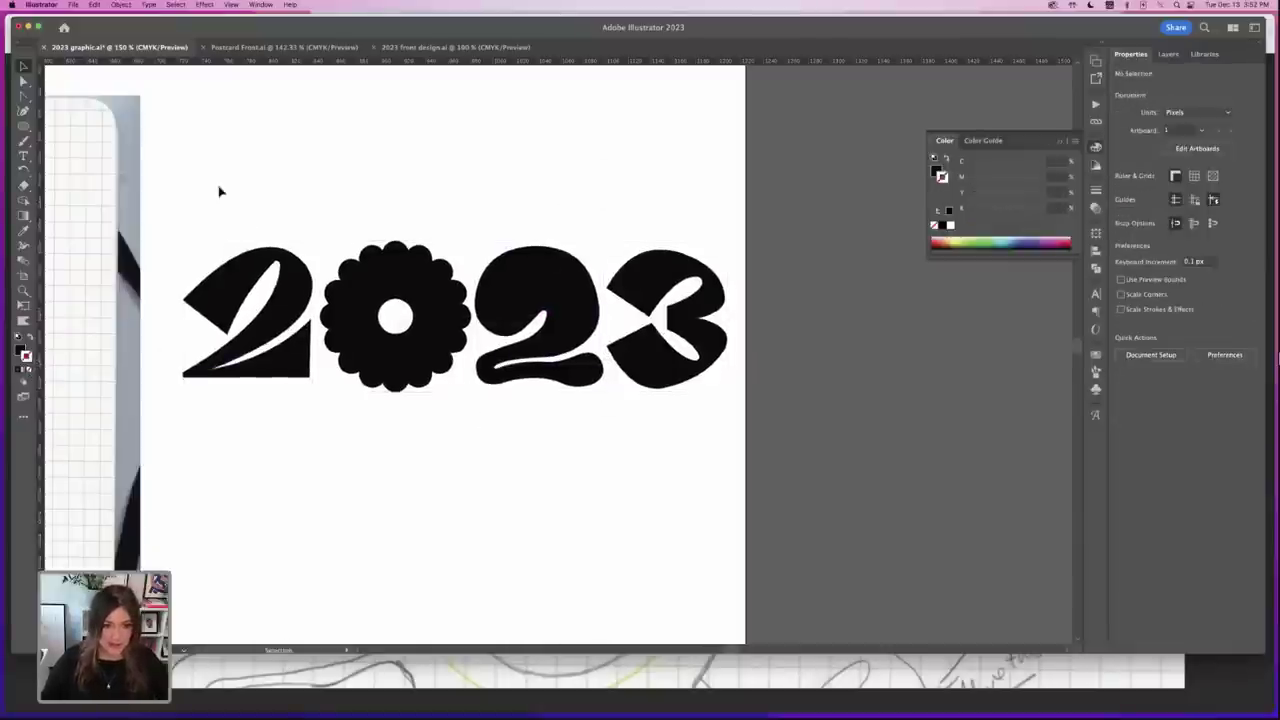
# - Scale the flower zero down slightly, nudge the rounded 2 and the 3 to even out the row, and save the document
pyautogui.click(424, 328)
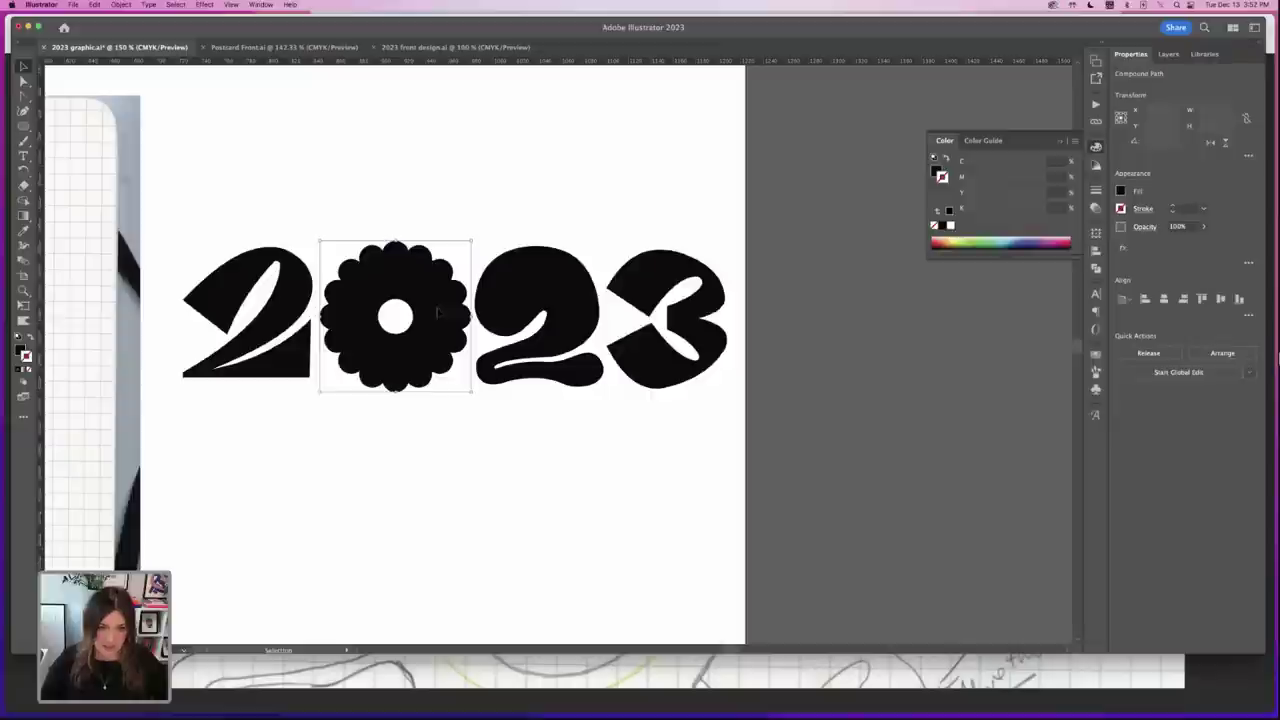
pyautogui.moveTo(474, 242); pyautogui.dragTo(492, 250)
pyautogui.moveTo(446, 321); pyautogui.dragTo(445, 319)
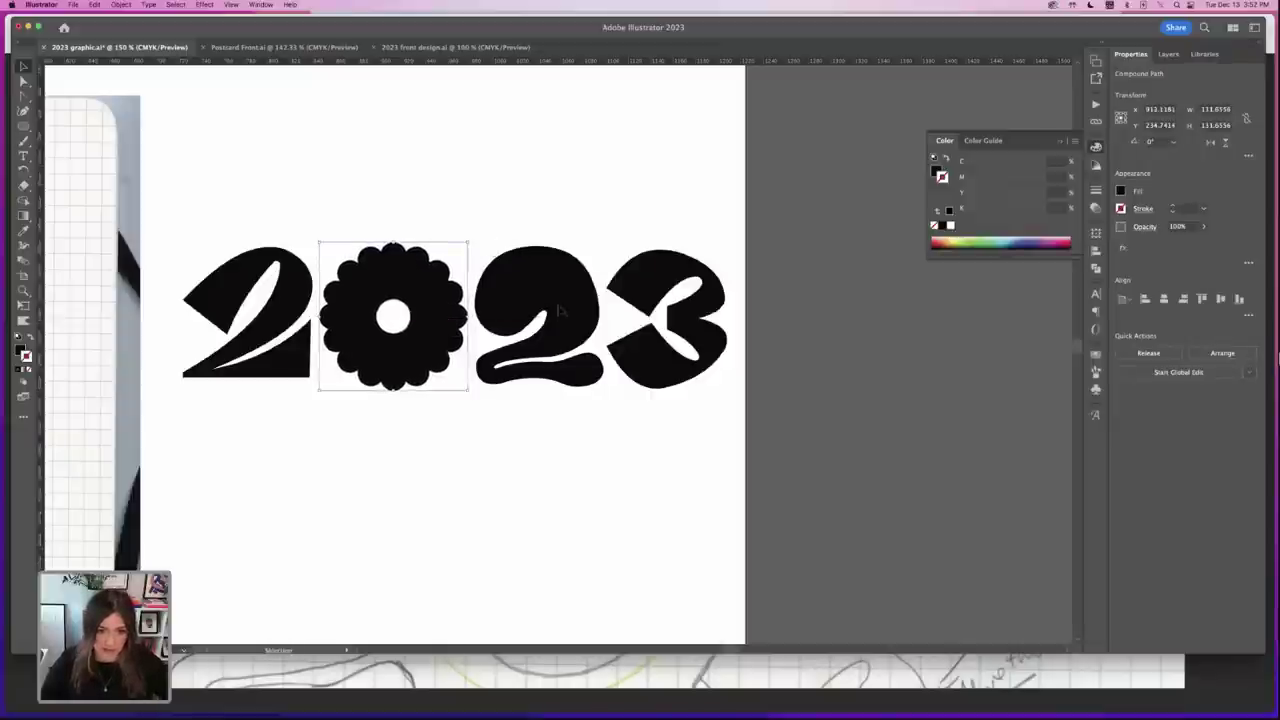
pyautogui.moveTo(557, 306); pyautogui.dragTo(555, 307)
pyautogui.moveTo(658, 292); pyautogui.dragTo(656, 294)
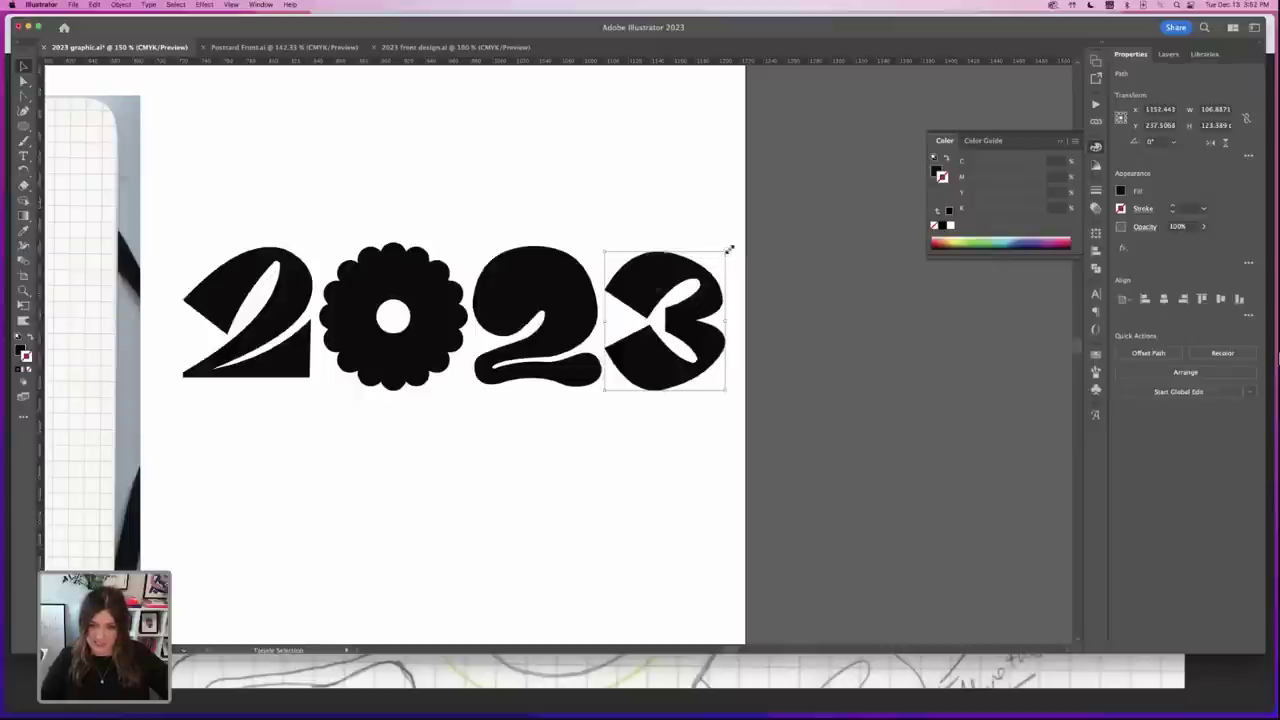
pyautogui.click(300, 182)
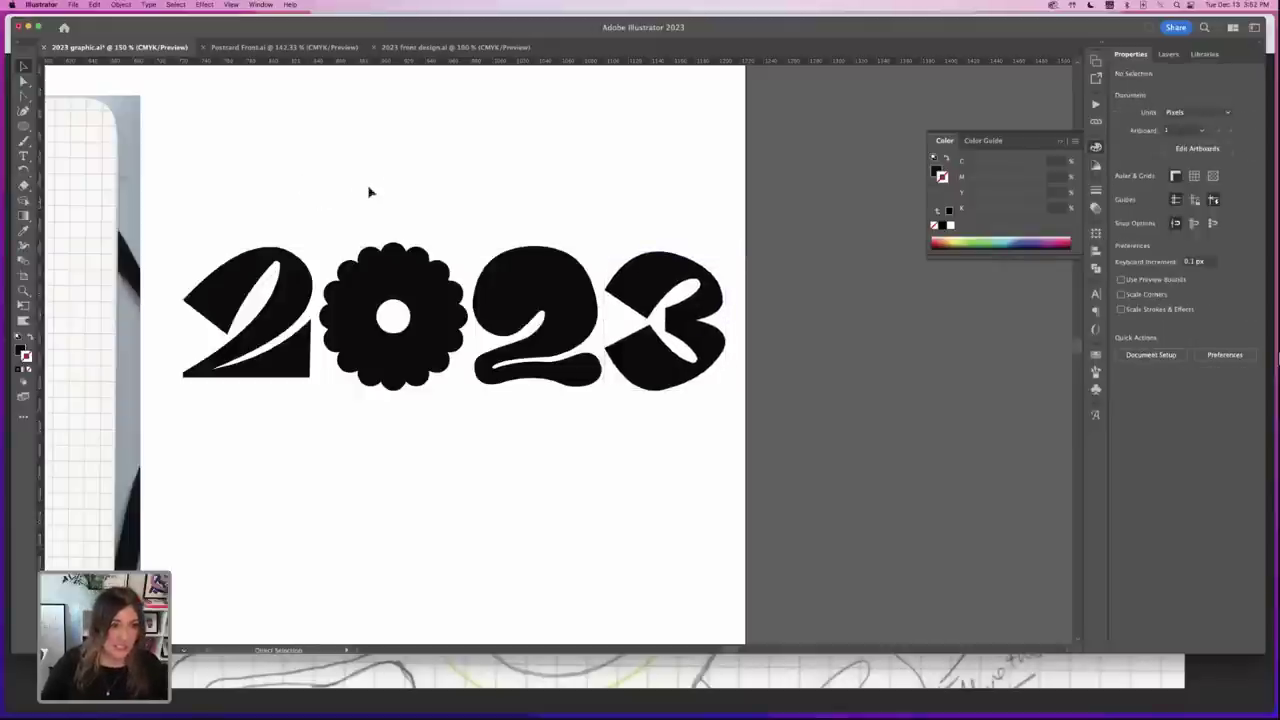
pyautogui.press('super+s')
# - Unlock all the locked sketch photos and move the page of sketched 2s off the artboard, below the other sketch page
pyautogui.press('super+minus')
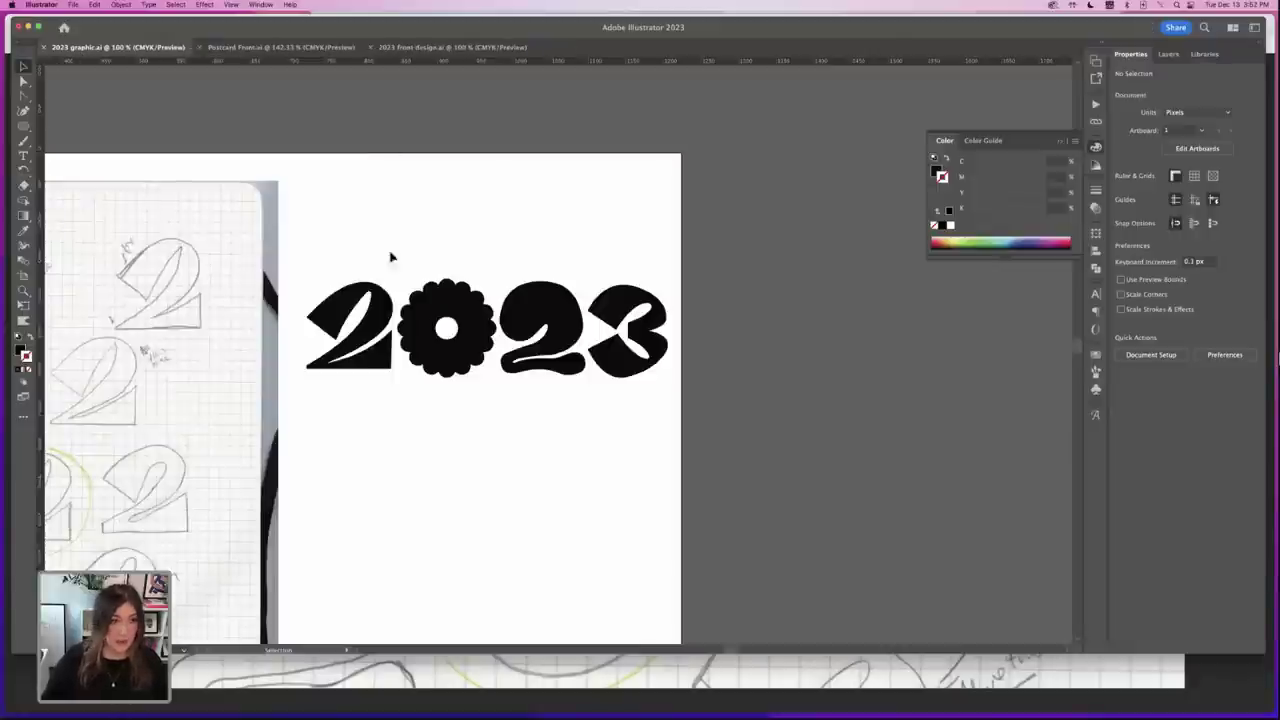
pyautogui.press('super+minus')
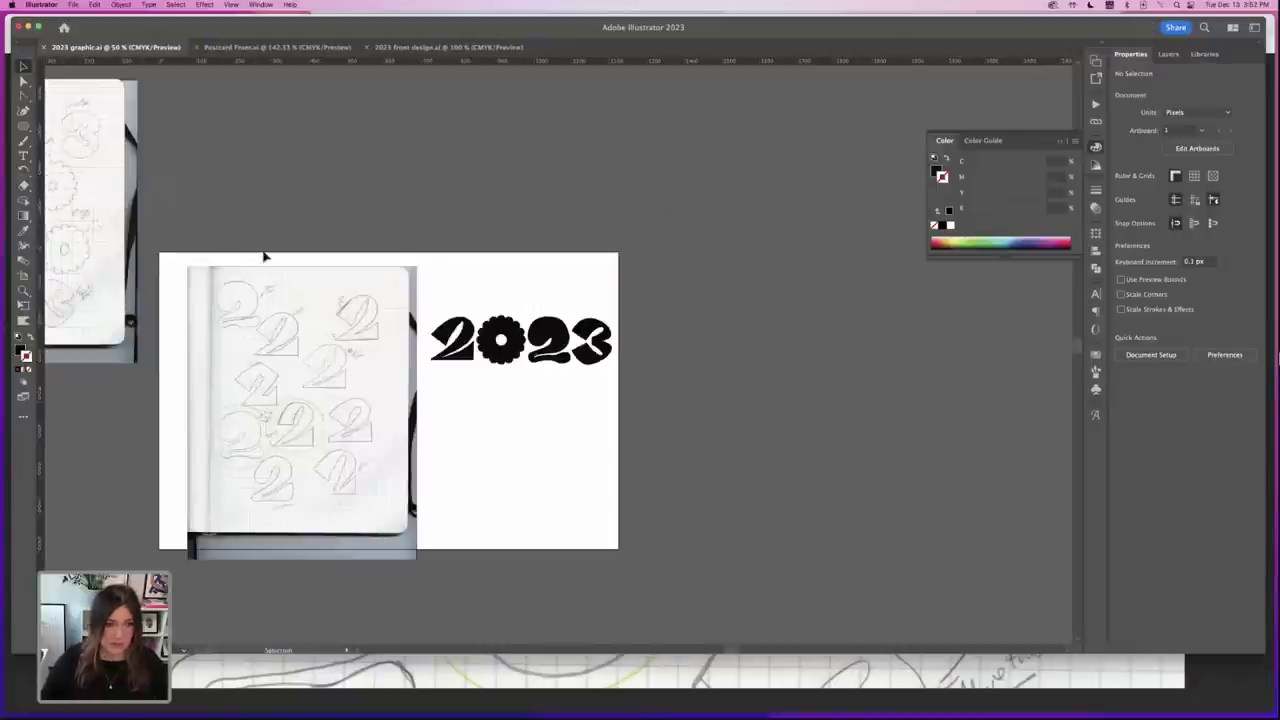
pyautogui.click(141, 371)
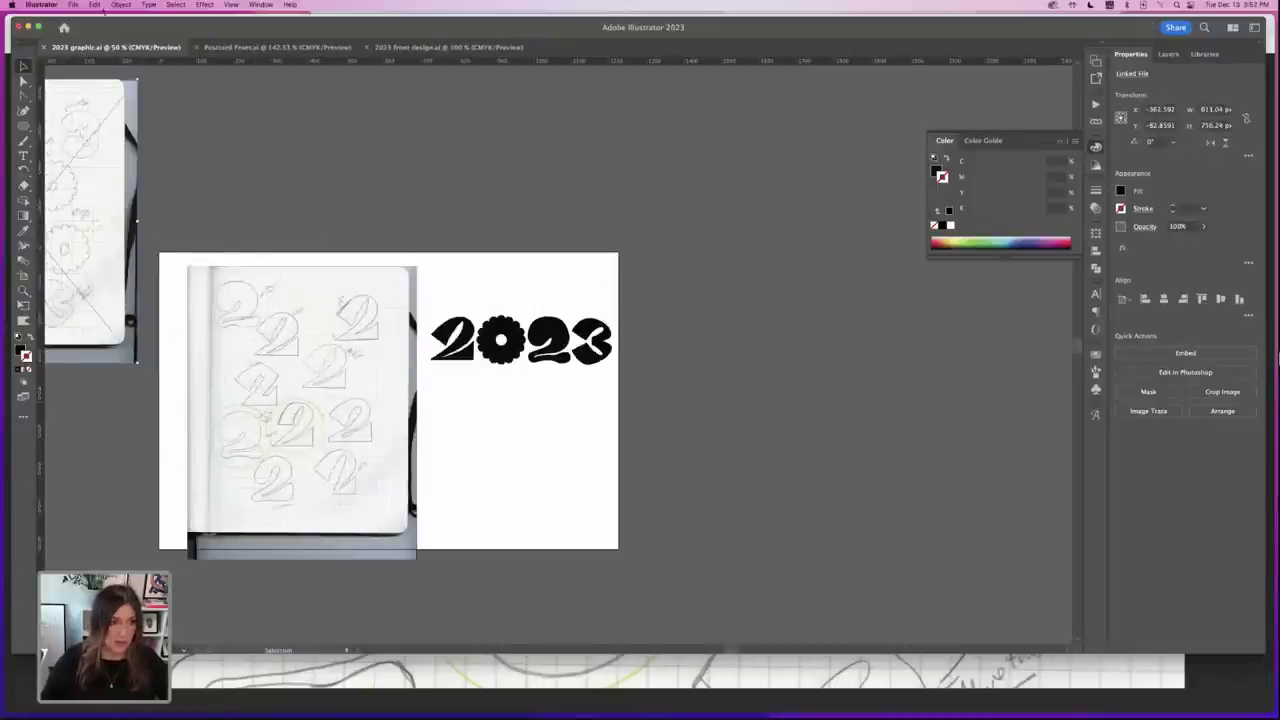
pyautogui.click(121, 4)
pyautogui.click(298, 178)
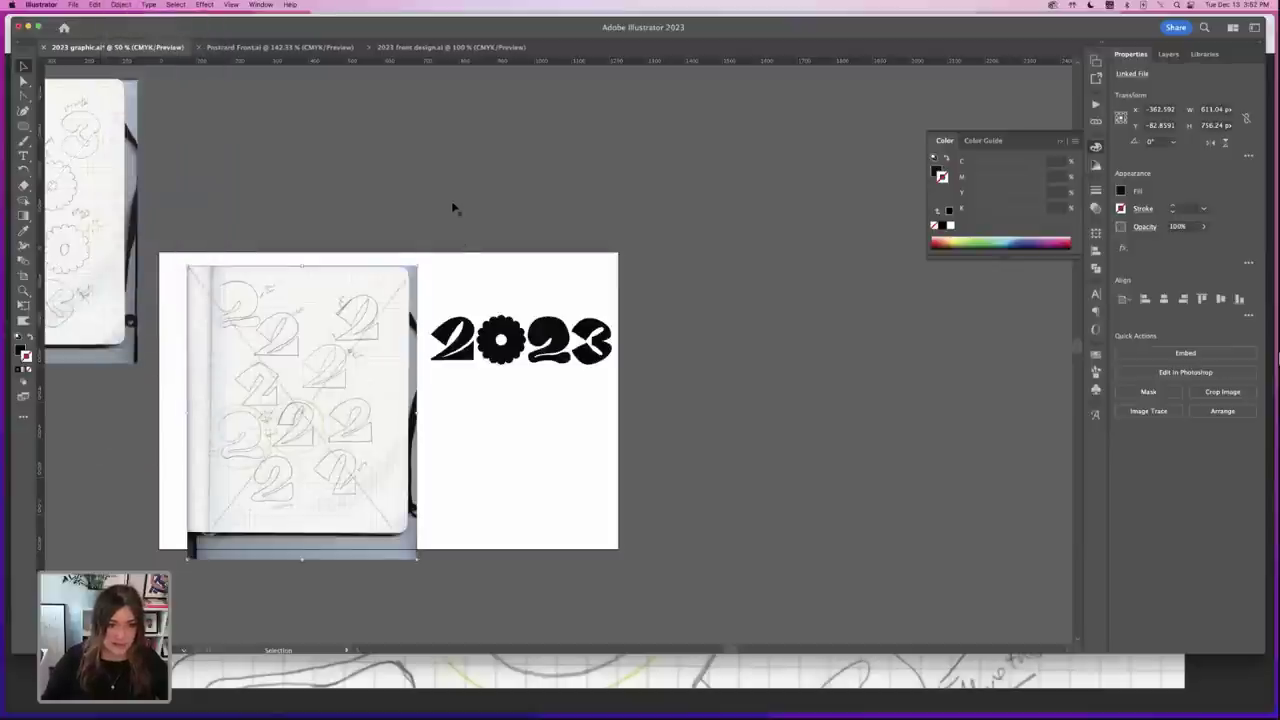
pyautogui.click(452, 206)
pyautogui.moveTo(364, 298); pyautogui.dragTo(89, 409)
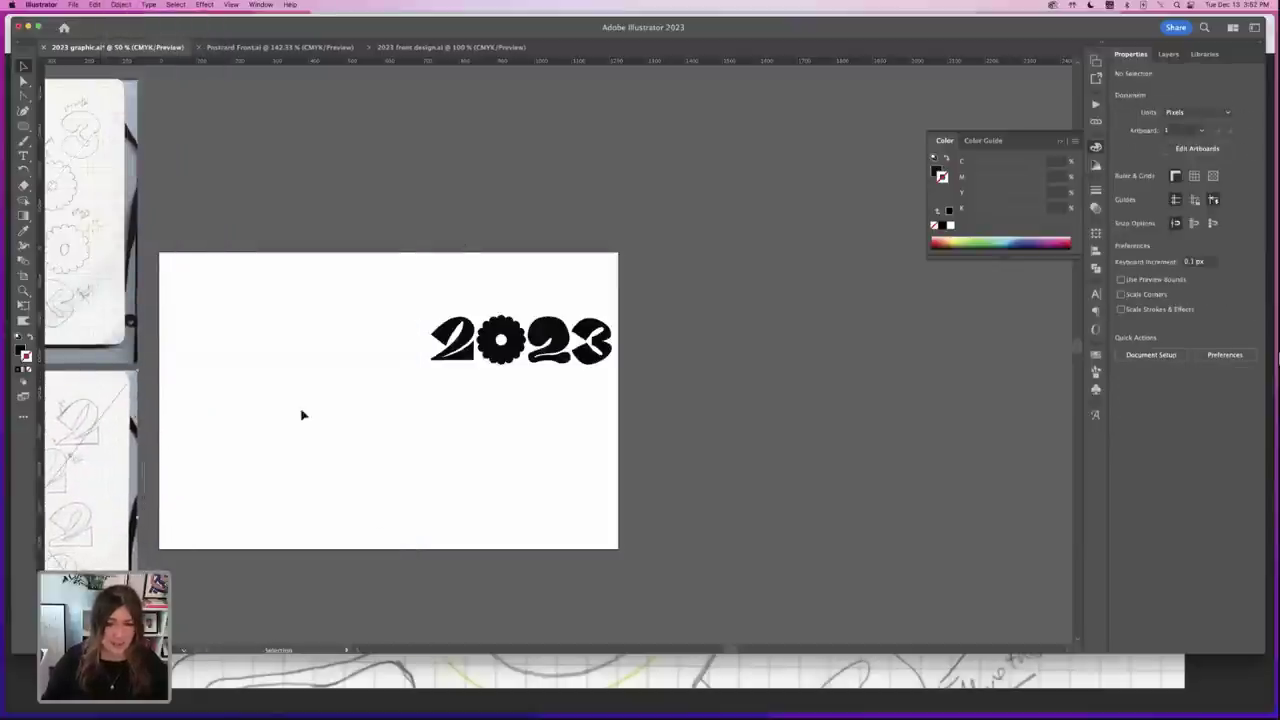
# - Enlarge the 2023 numerals together and center them on the artboard
pyautogui.moveTo(269, 271)
pyautogui.mouseDown()
pyautogui.moveTo(590, 366)
pyautogui.moveTo(598, 343)
pyautogui.moveTo(383, 355)
pyautogui.moveTo(560, 479)
pyautogui.mouseUp()
pyautogui.click(237, 286)
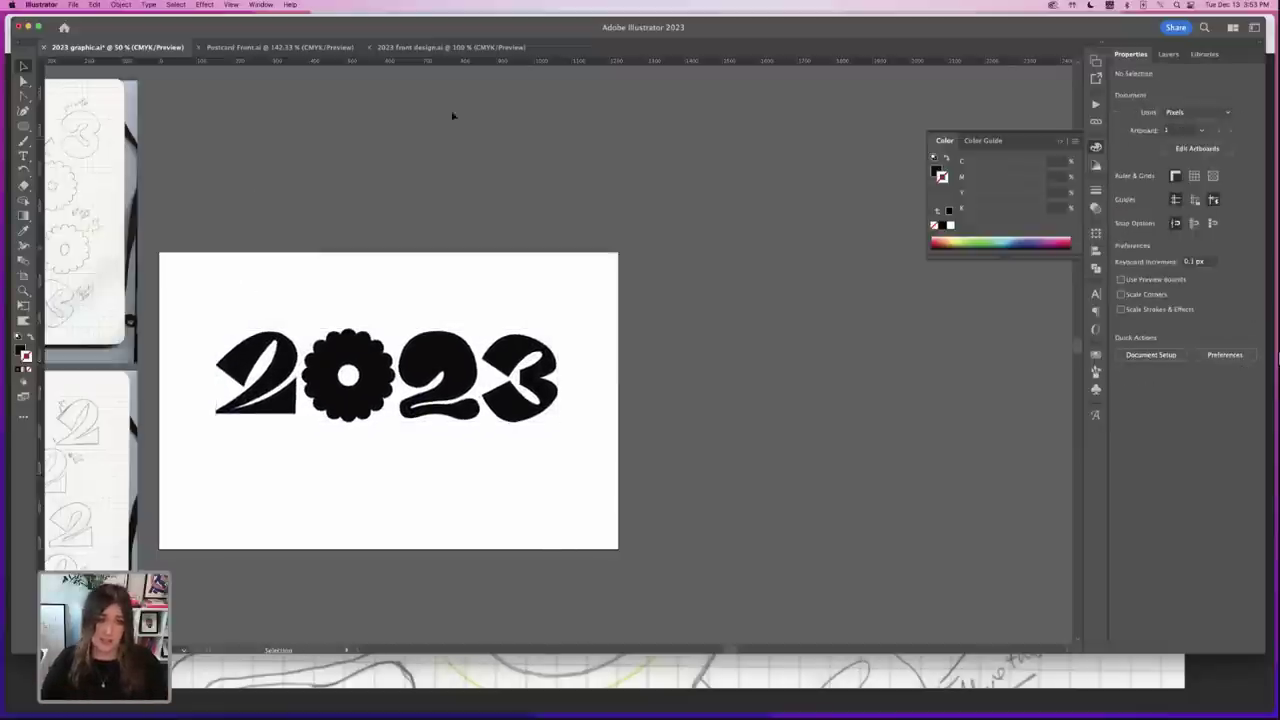
# - Switch the document to Trim View to preview the 2023 lettering without the sketch pages outside the artboard
pyautogui.press('super+equal')
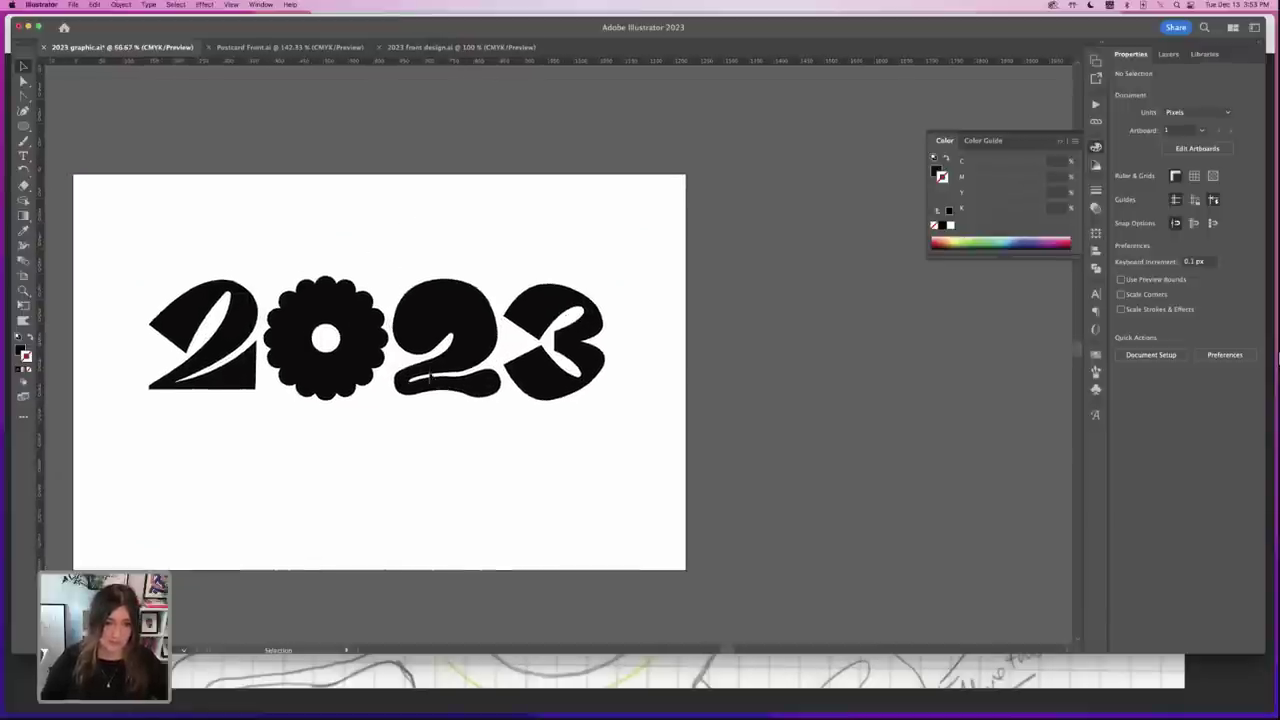
pyautogui.scroll(2, 410, 260)
pyautogui.scroll(-1, 418, 300)
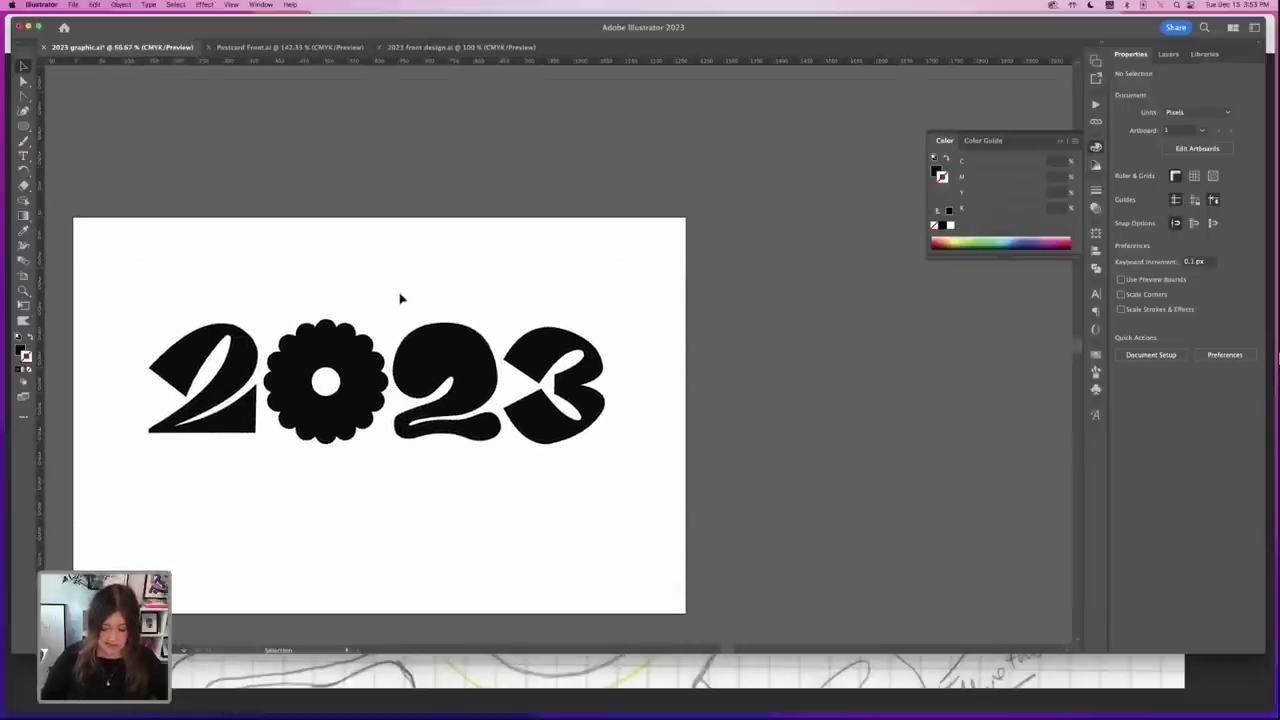
pyautogui.press('a')
pyautogui.press('v')
pyautogui.press('super+minus')
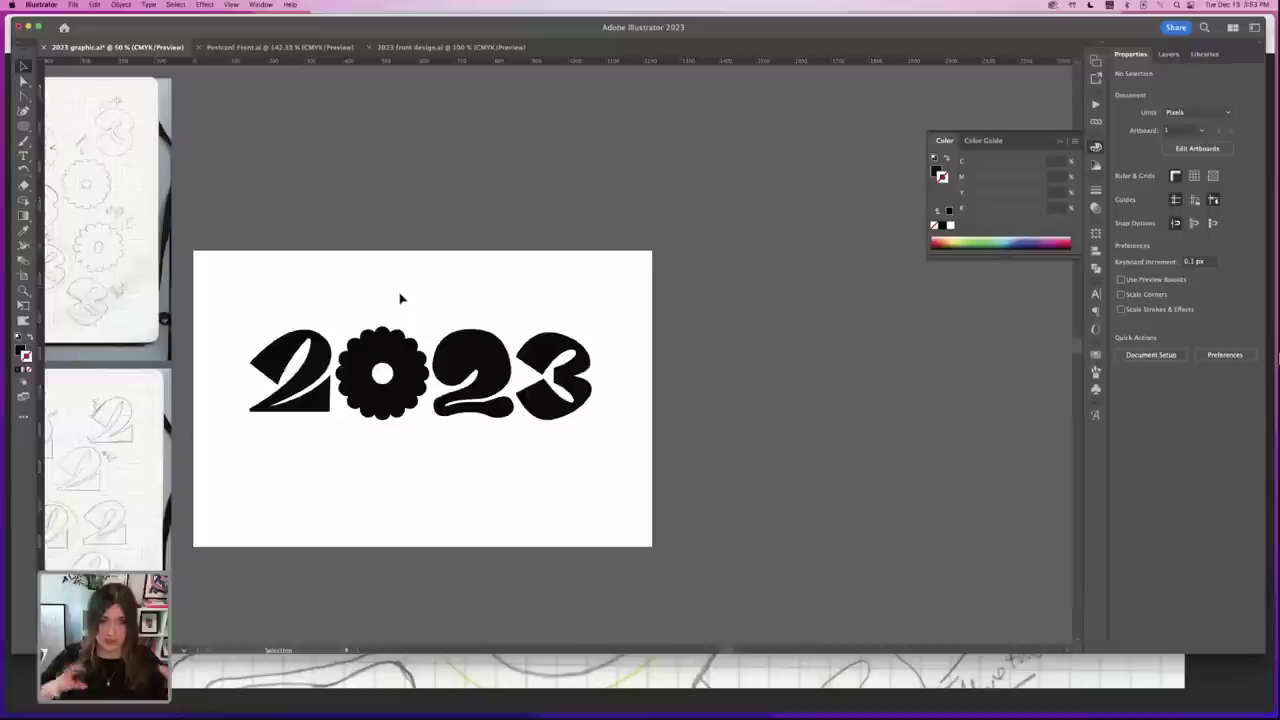
pyautogui.click(236, 5)
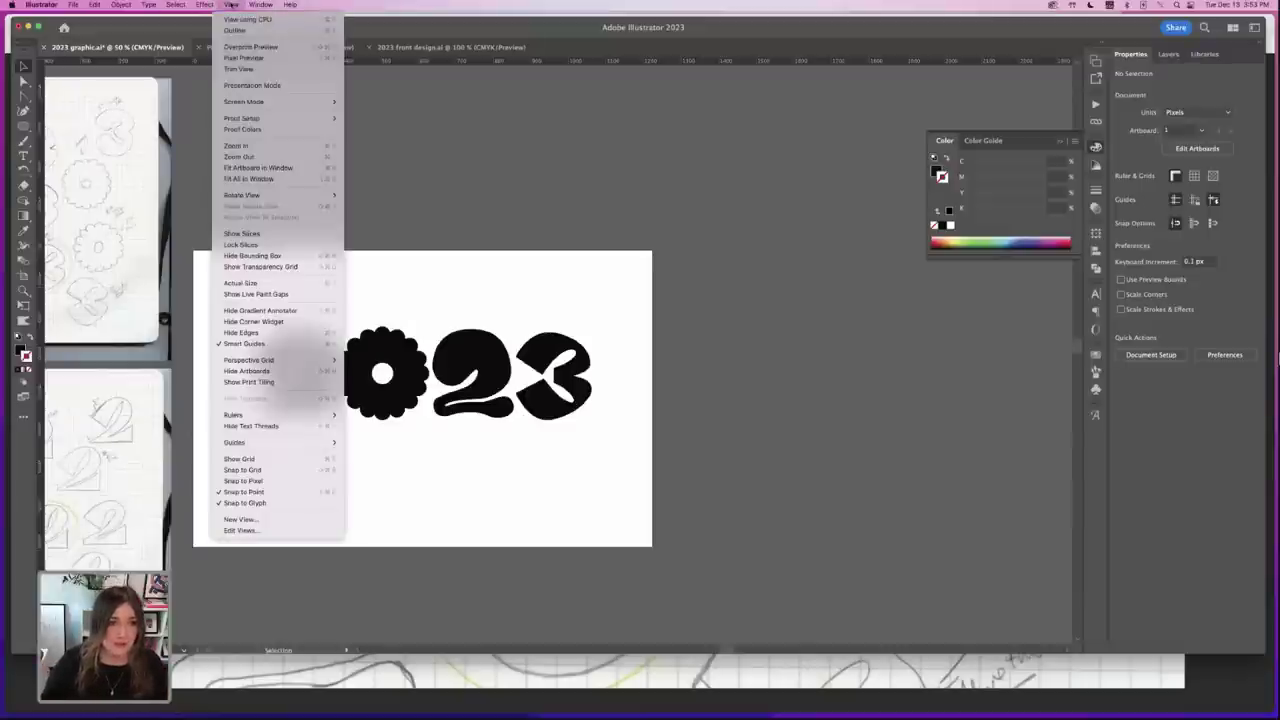
pyautogui.click(256, 71)
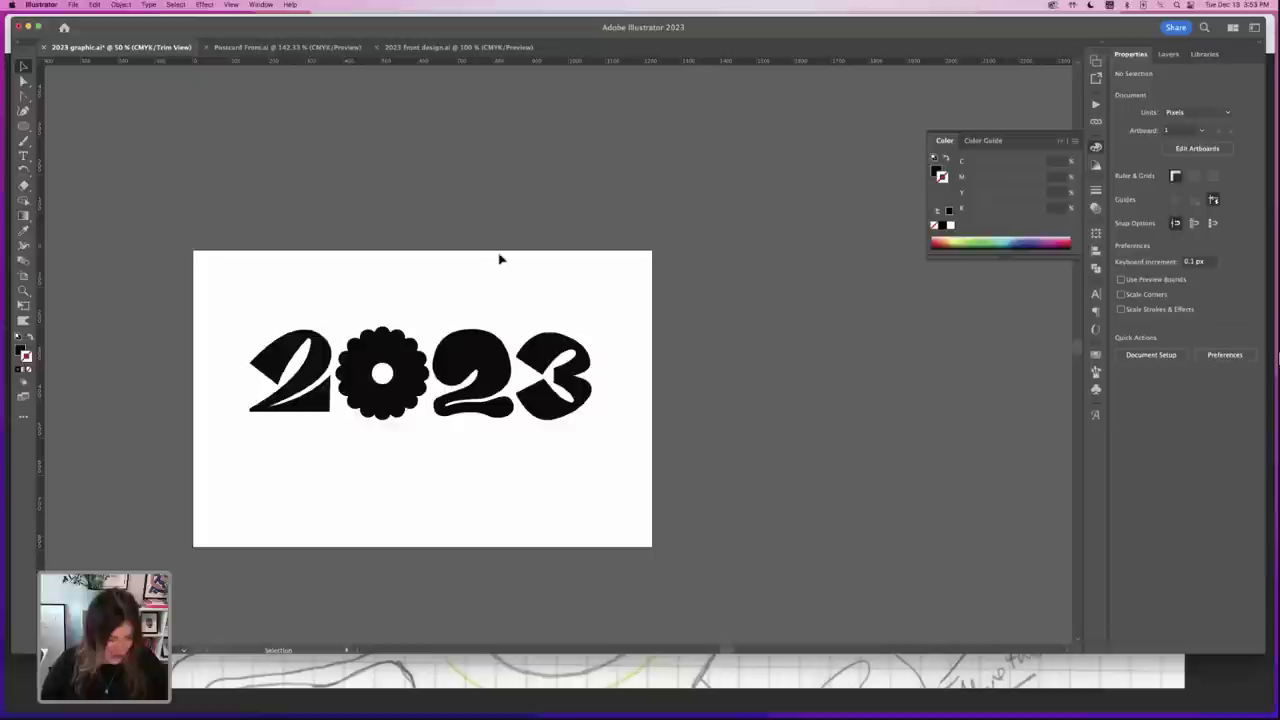
# - Turn off Trim View so the sketch pages outside the artboard show again
pyautogui.click(230, 4)
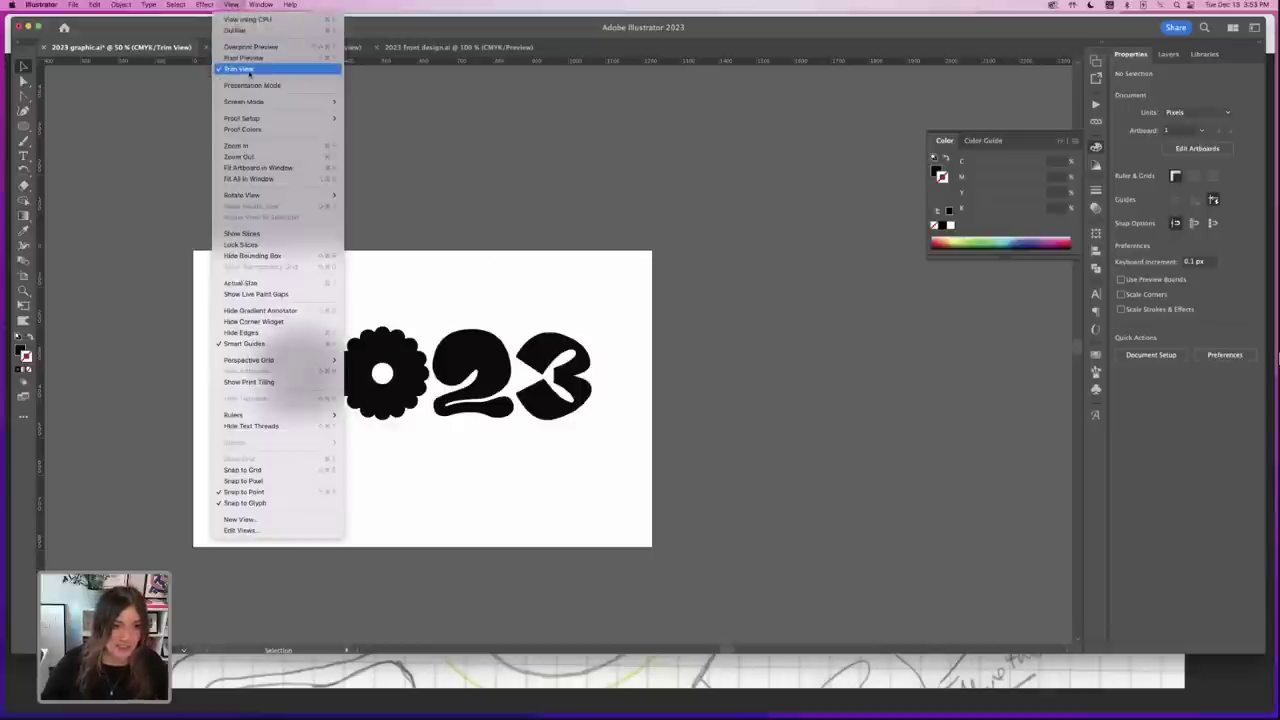
pyautogui.click(249, 71)
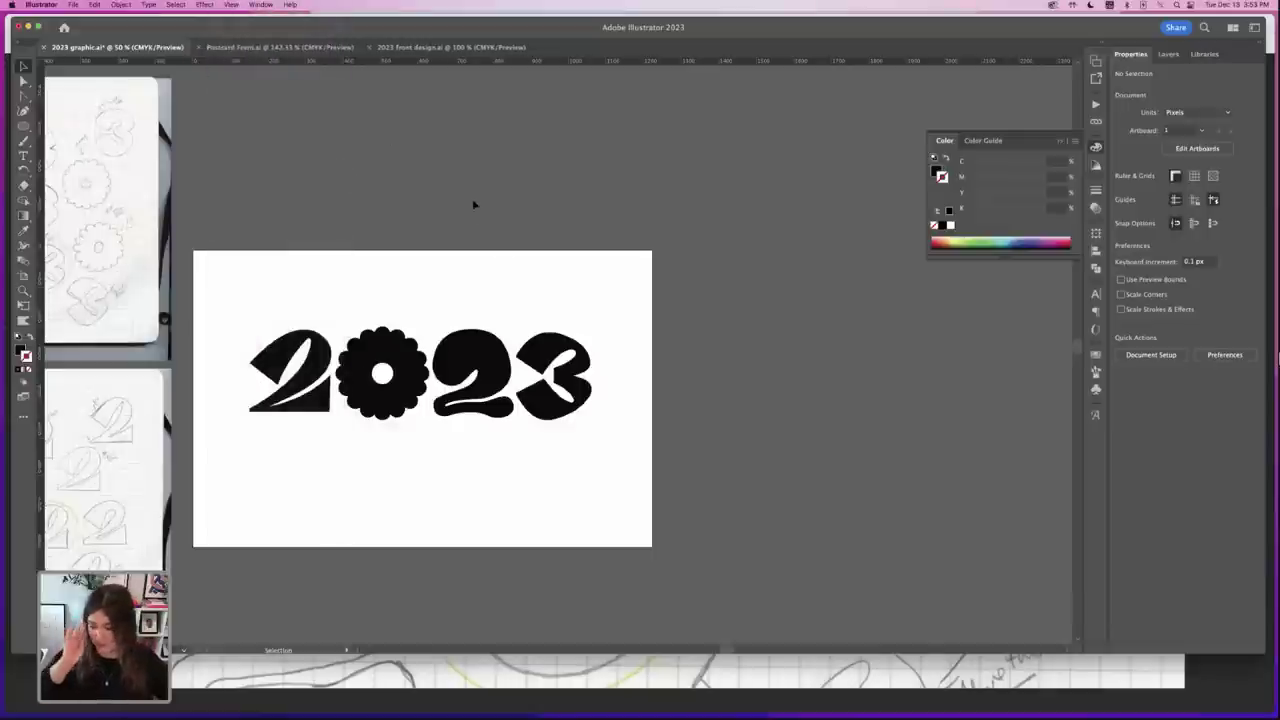
pyautogui.scroll(-3, 478, 200)
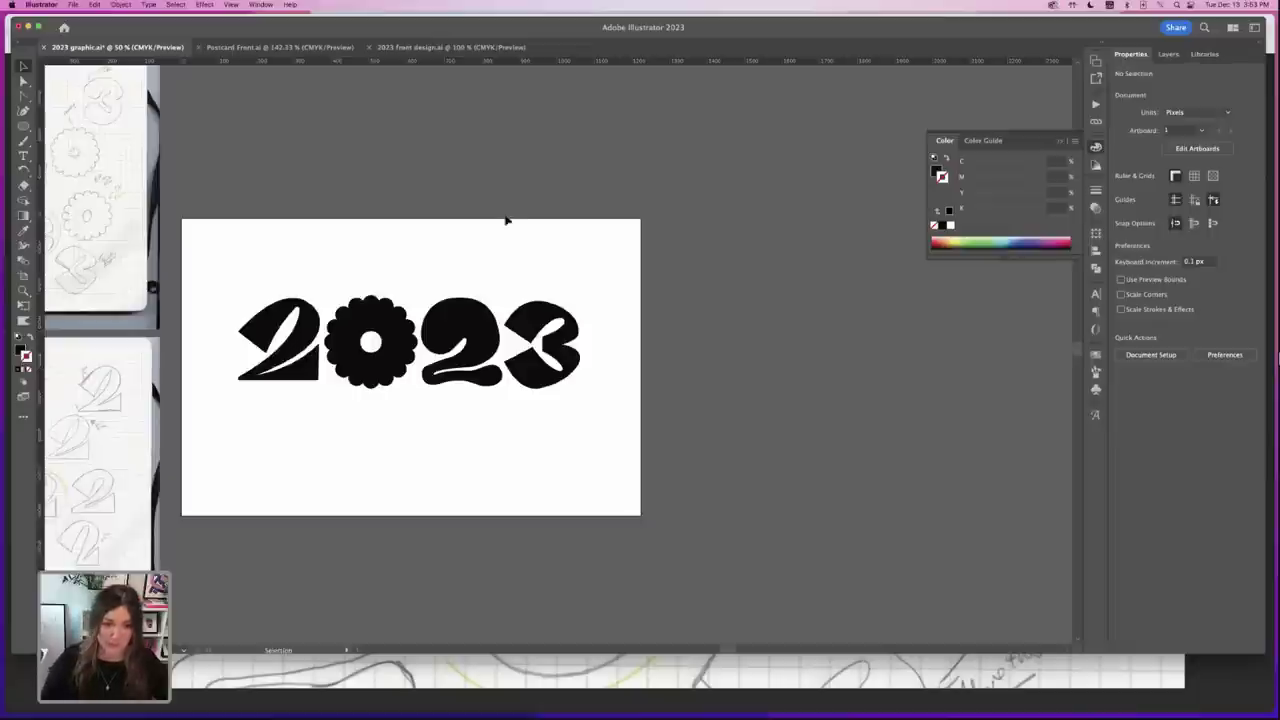
pyautogui.scroll(-2, 511, 231)
# - Copy all four 2023 numerals and paste them into the Postcard Front.ai document
pyautogui.press('super+a')
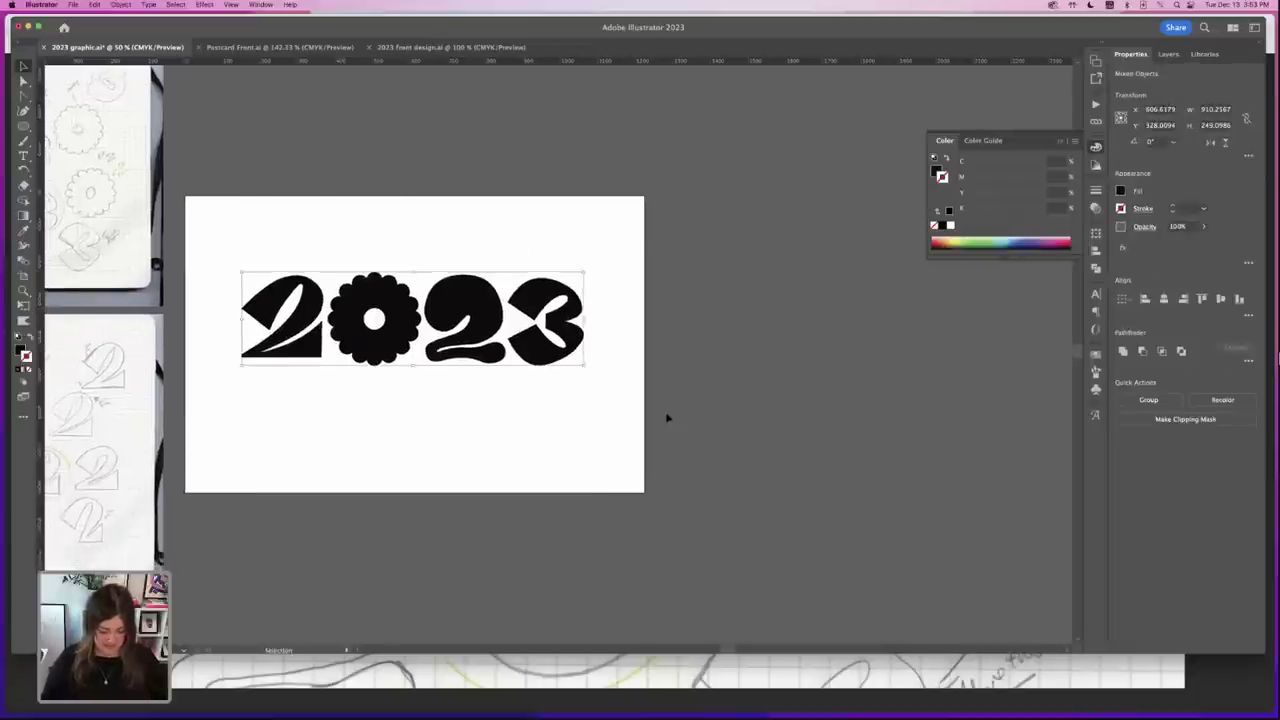
pyautogui.press('super+c')
pyautogui.click(671, 497)
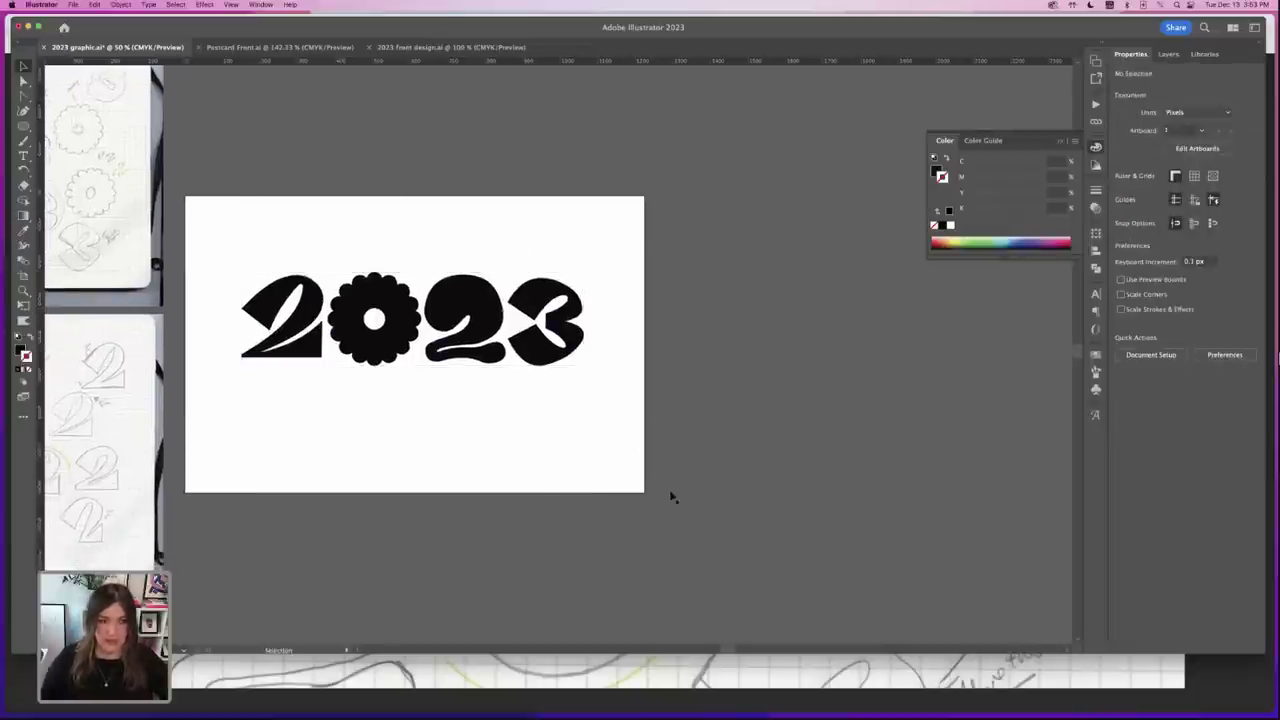
pyautogui.click(240, 48)
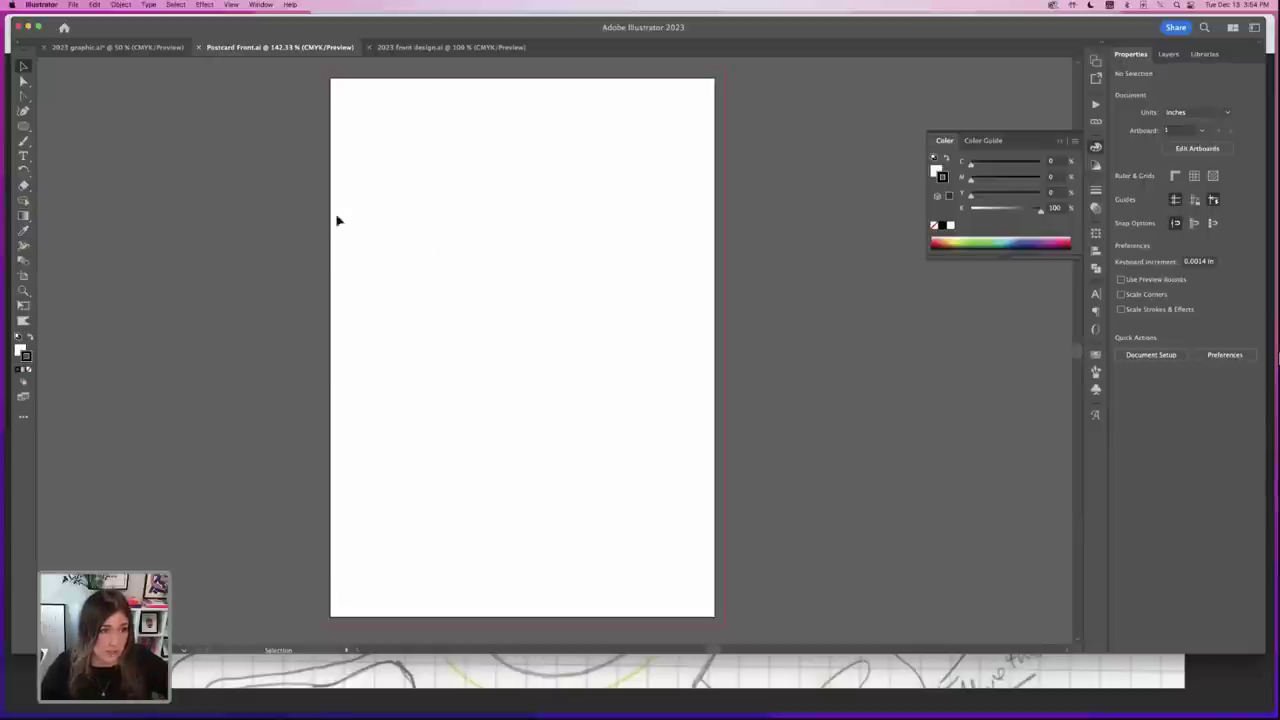
pyautogui.press('super+v')
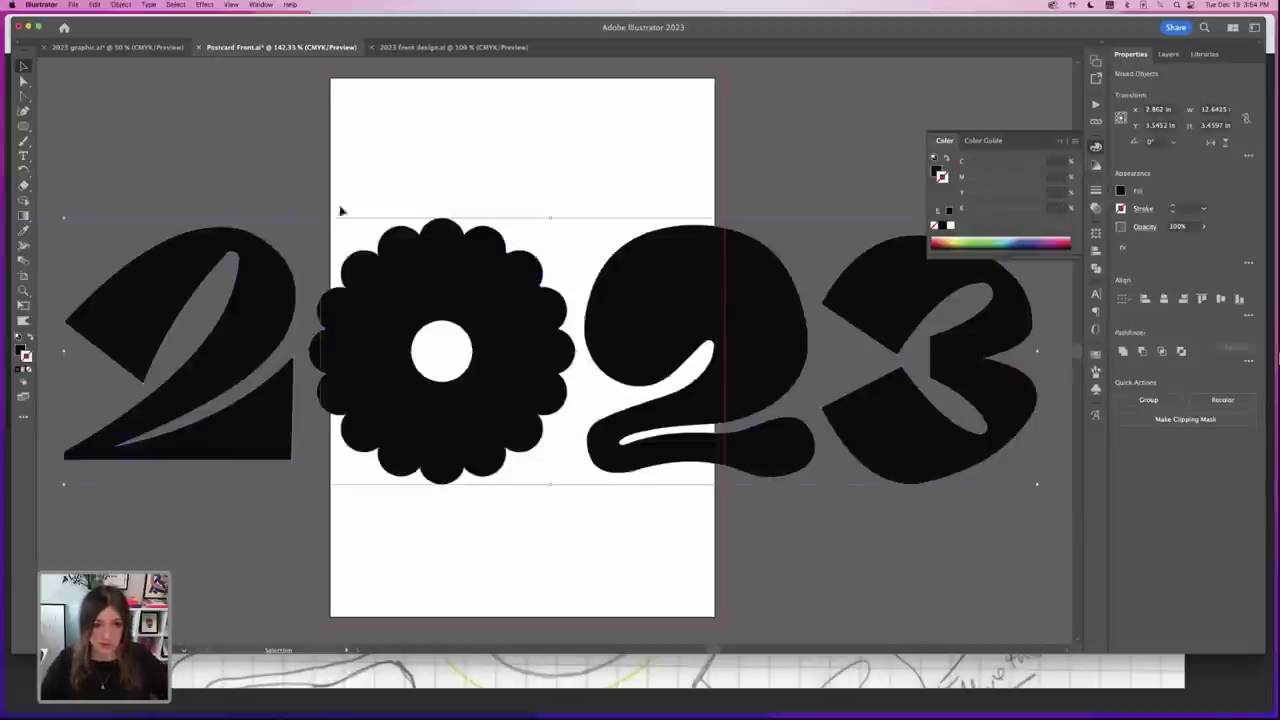
pyautogui.click(337, 180)
# - Scale the pasted numerals down together to about 9 in wide and place them on the pasteboard to the left of the artboard
pyautogui.press('super+minus')
pyautogui.press('super+minus')
pyautogui.moveTo(312, 219); pyautogui.dragTo(771, 409)
pyautogui.moveTo(325, 287); pyautogui.dragTo(464, 311)
pyautogui.press('super+z')
pyautogui.moveTo(324, 288); pyautogui.dragTo(457, 309)
pyautogui.moveTo(443, 286); pyautogui.dragTo(400, 265)
pyautogui.click(571, 329)
pyautogui.moveTo(543, 307); pyautogui.dragTo(543, 260)
pyautogui.moveTo(544, 301); pyautogui.dragTo(554, 319)
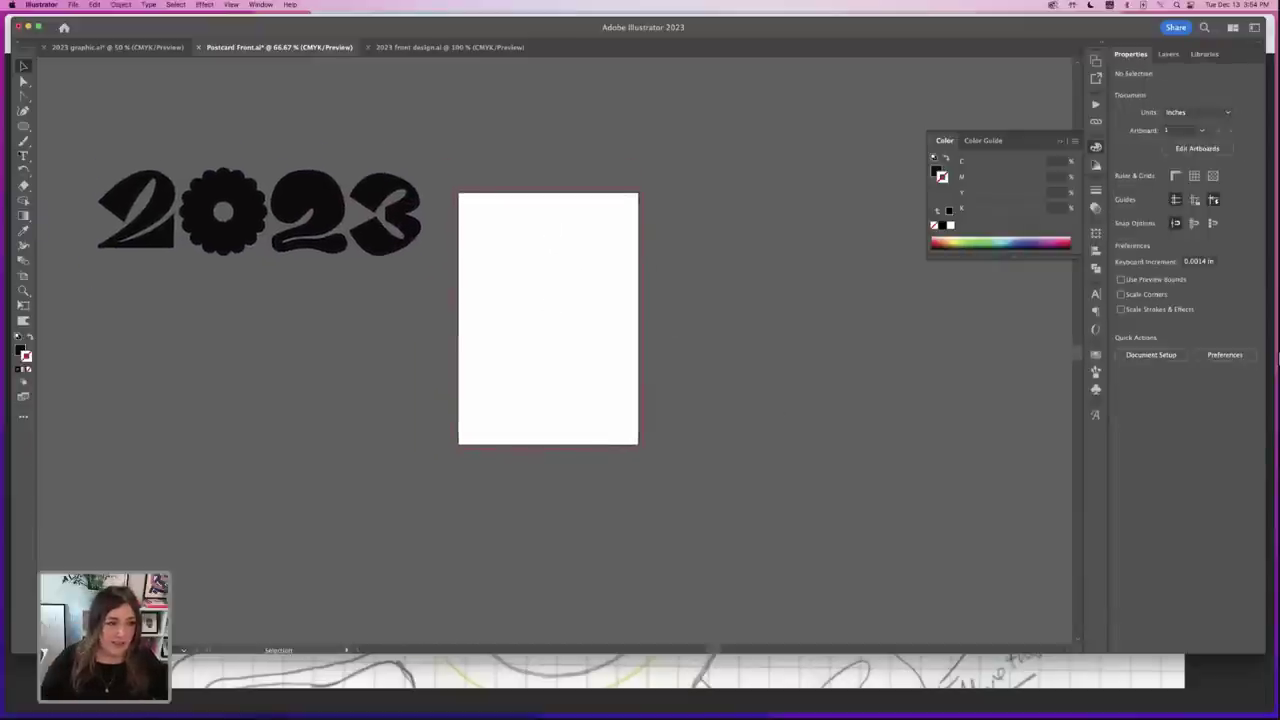
# - Draw a black 5.25 × 7.25 in rectangle covering the postcard artboard out to its bleed edges
pyautogui.moveTo(23, 126); pyautogui.dragTo(60, 124)
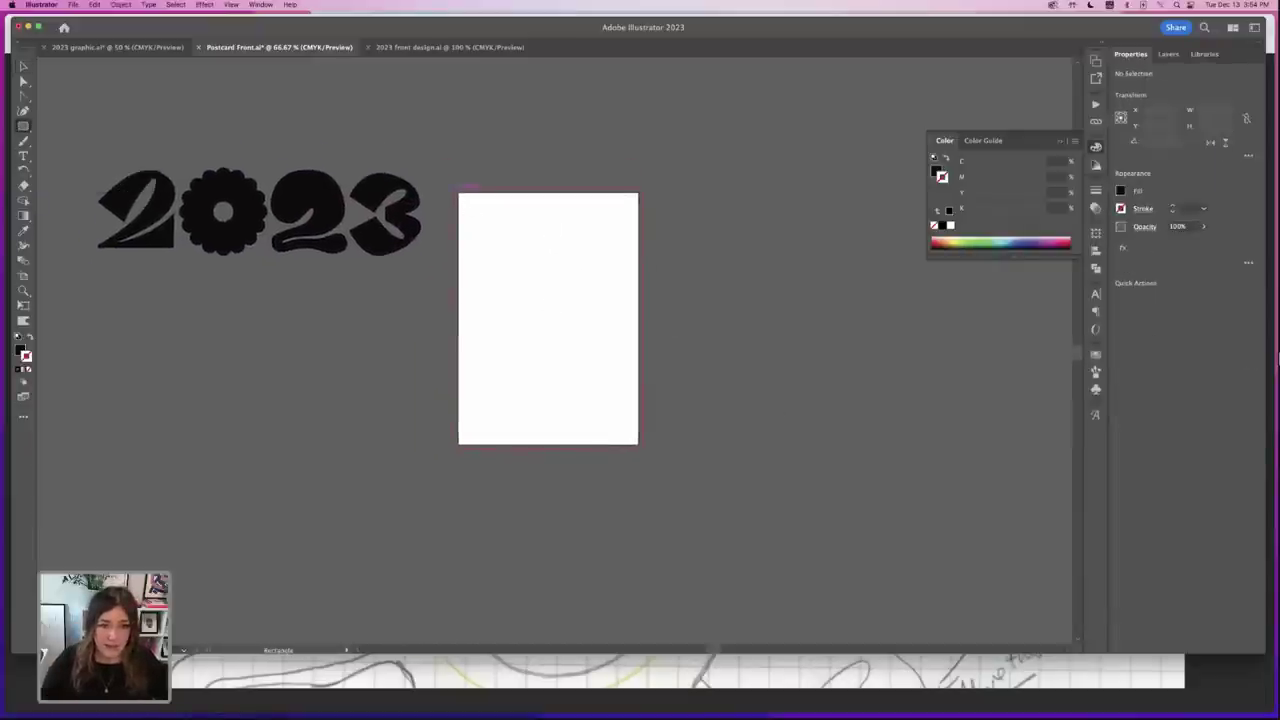
pyautogui.moveTo(454, 188)
pyautogui.mouseDown()
pyautogui.moveTo(617, 437)
pyautogui.moveTo(643, 449)
pyautogui.mouseUp()
pyautogui.press('v')
pyautogui.click(454, 115)
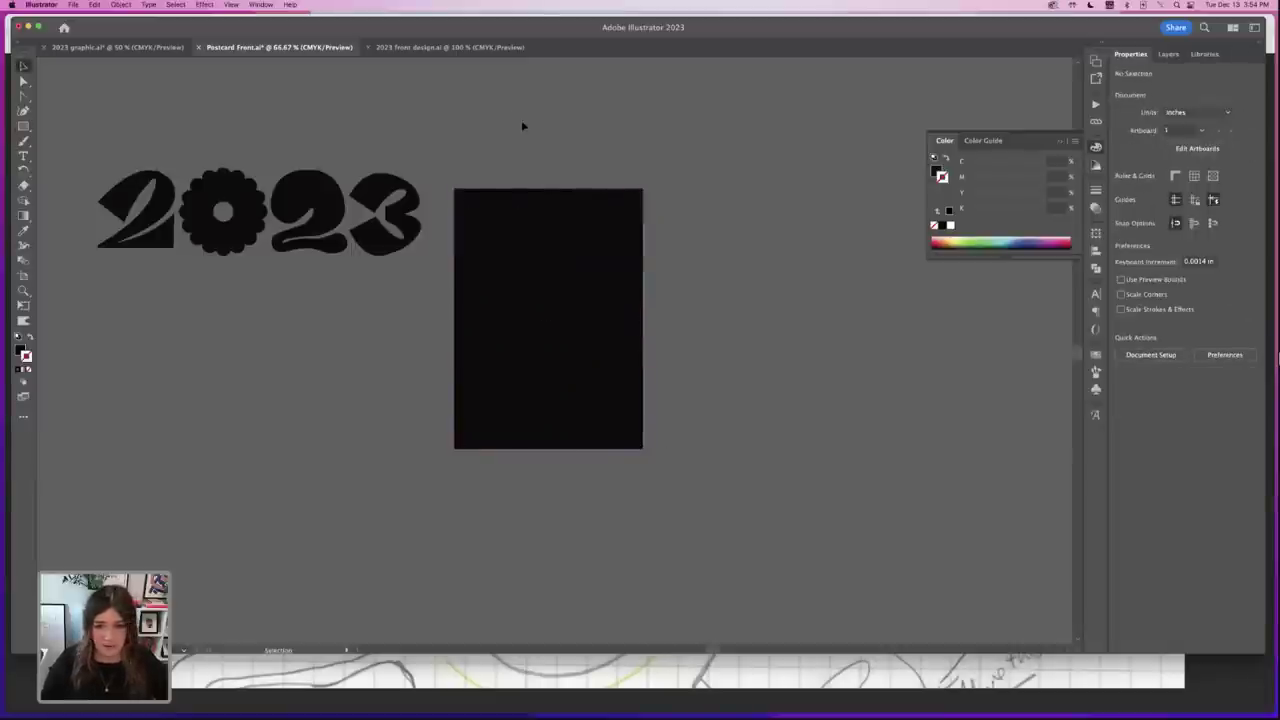
pyautogui.click(625, 338)
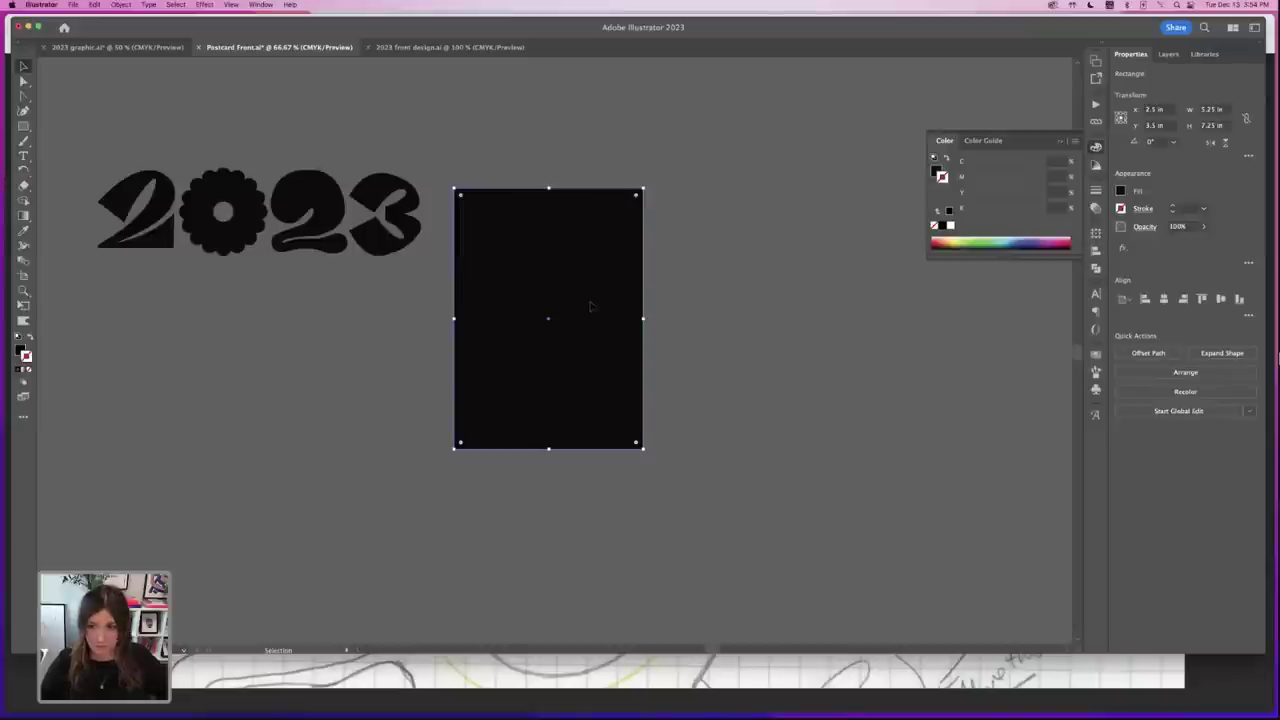
pyautogui.click(290, 412)
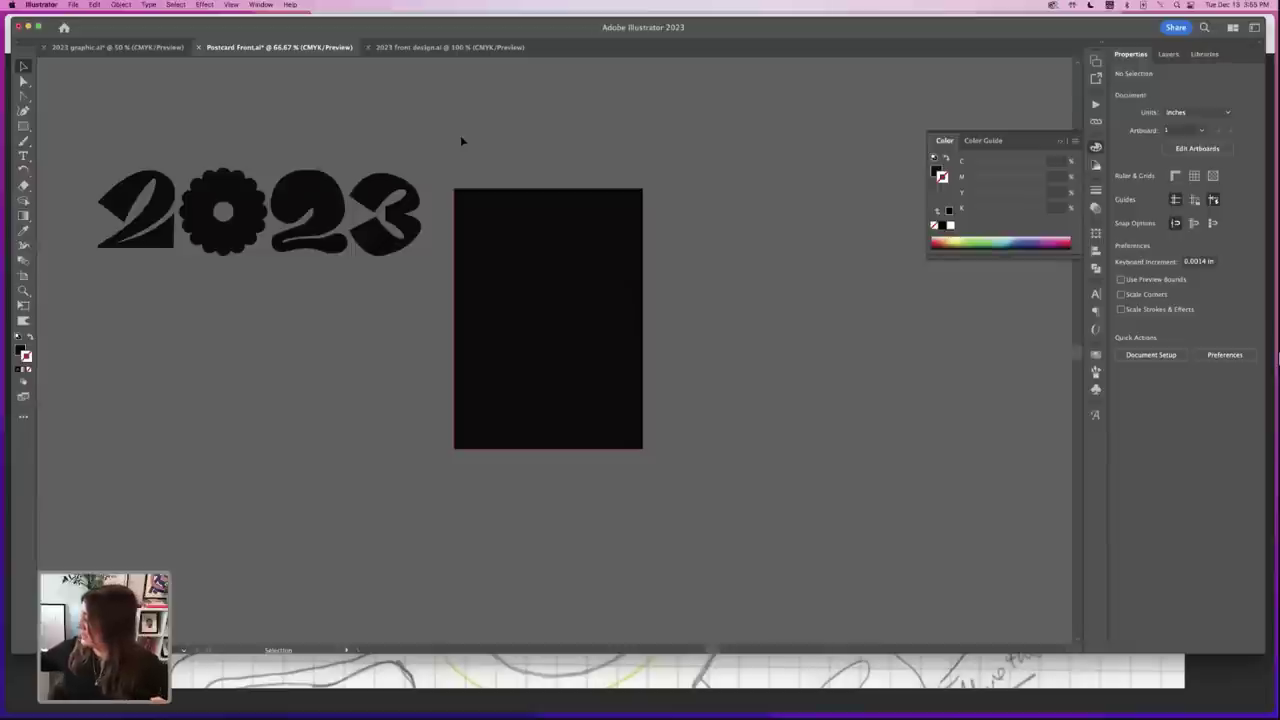
# - Recolor all four numerals with a white fill and no stroke
pyautogui.moveTo(69, 129); pyautogui.dragTo(392, 291)
pyautogui.click(950, 226)
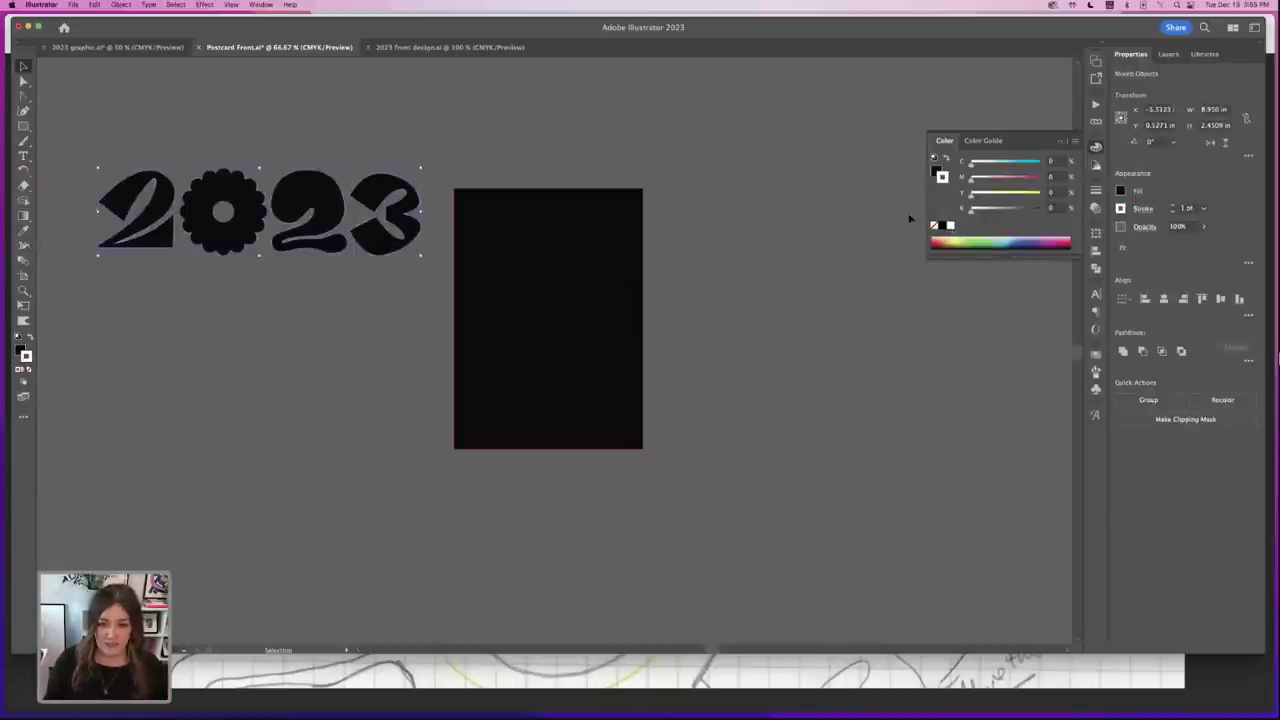
pyautogui.press('/')
pyautogui.click(19, 349)
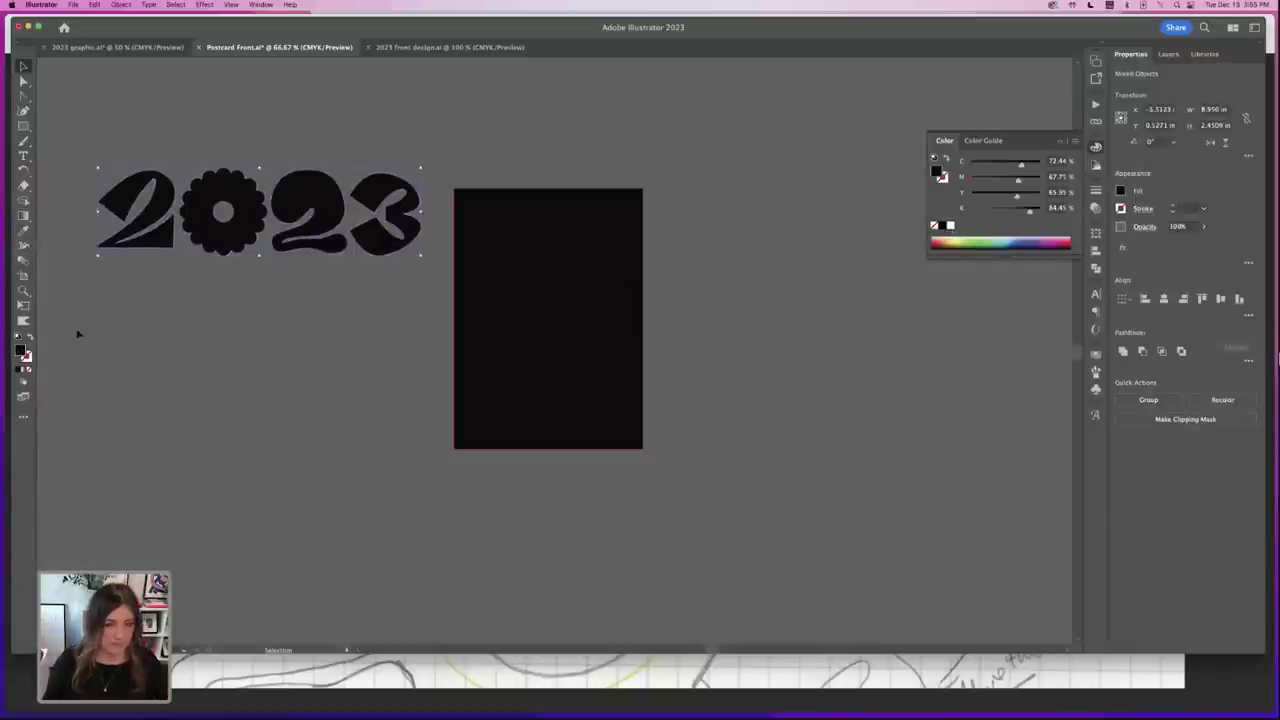
pyautogui.click(950, 226)
pyautogui.click(263, 87)
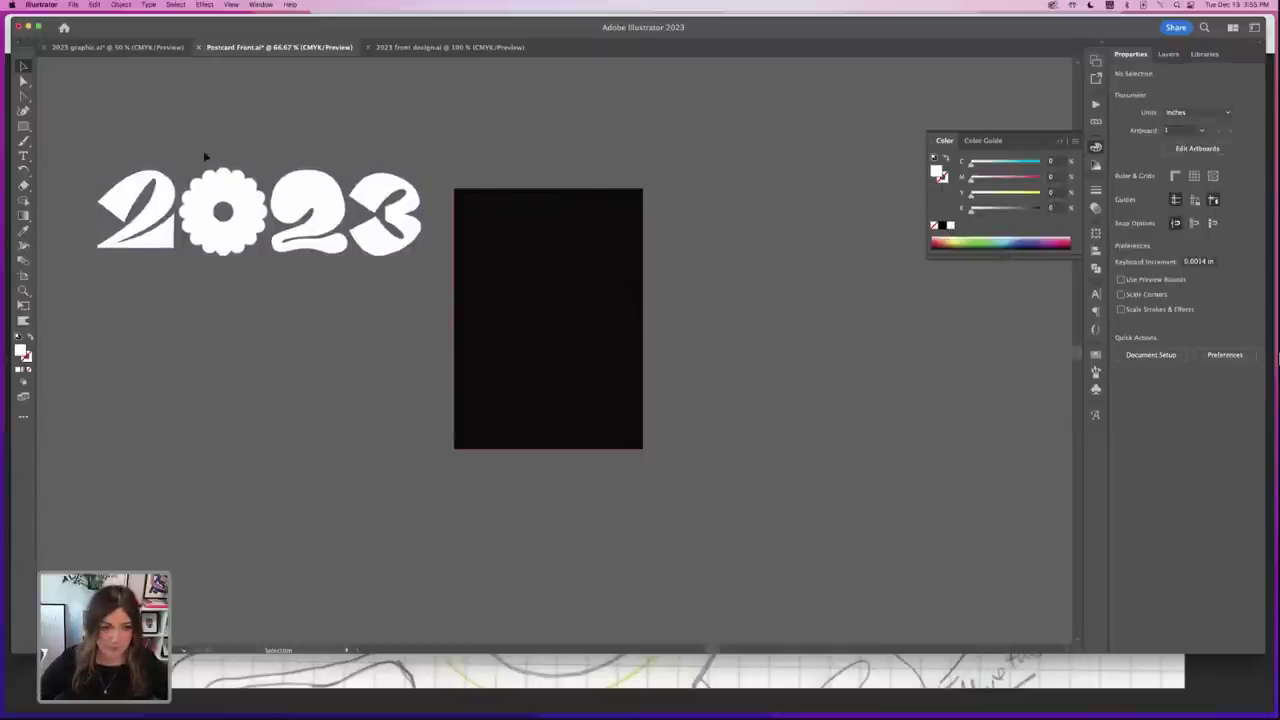
# - Move the first 2 and the flower zero onto the upper part of the black rectangle and bring them to the front
pyautogui.moveTo(129, 123); pyautogui.dragTo(590, 257)
pyautogui.click(120, 4)
pyautogui.moveTo(123, 30)
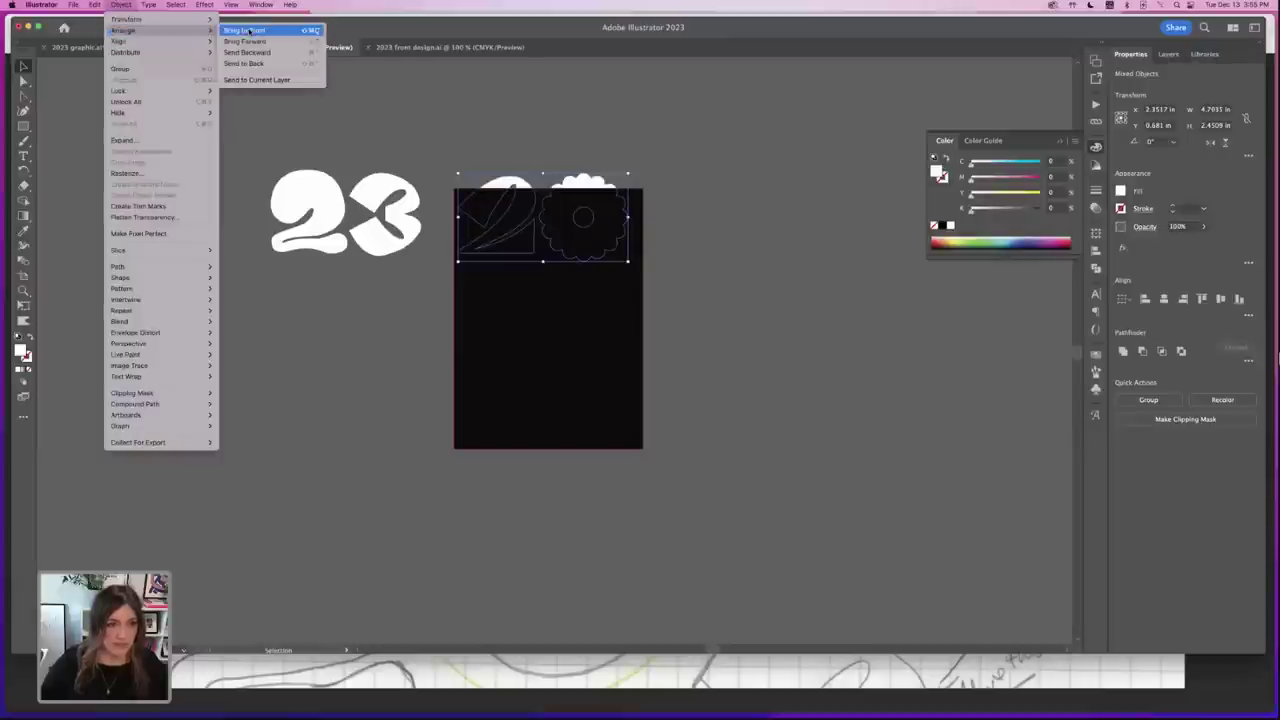
pyautogui.click(249, 31)
pyautogui.click(626, 160)
pyautogui.press('super+equal')
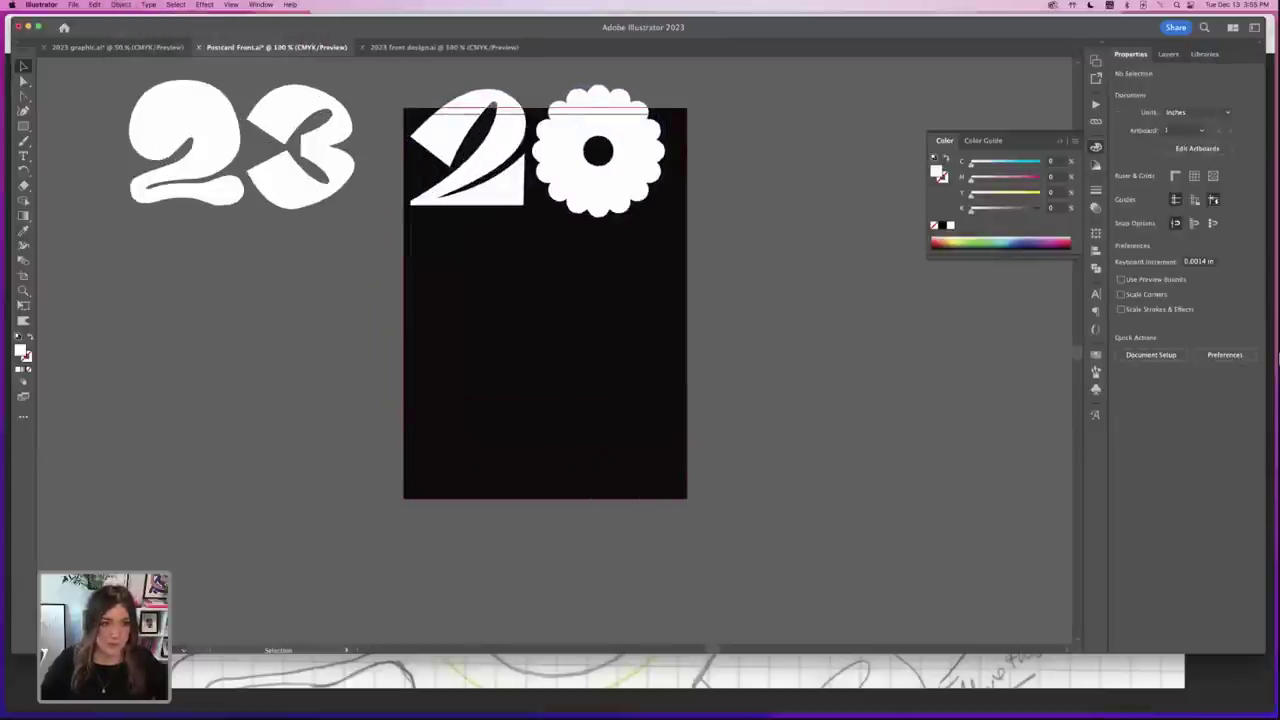
# - Move the rounded 2 and the 3 beneath the 20 as a second row and bring them to the front
pyautogui.moveTo(300, 195); pyautogui.dragTo(585, 367)
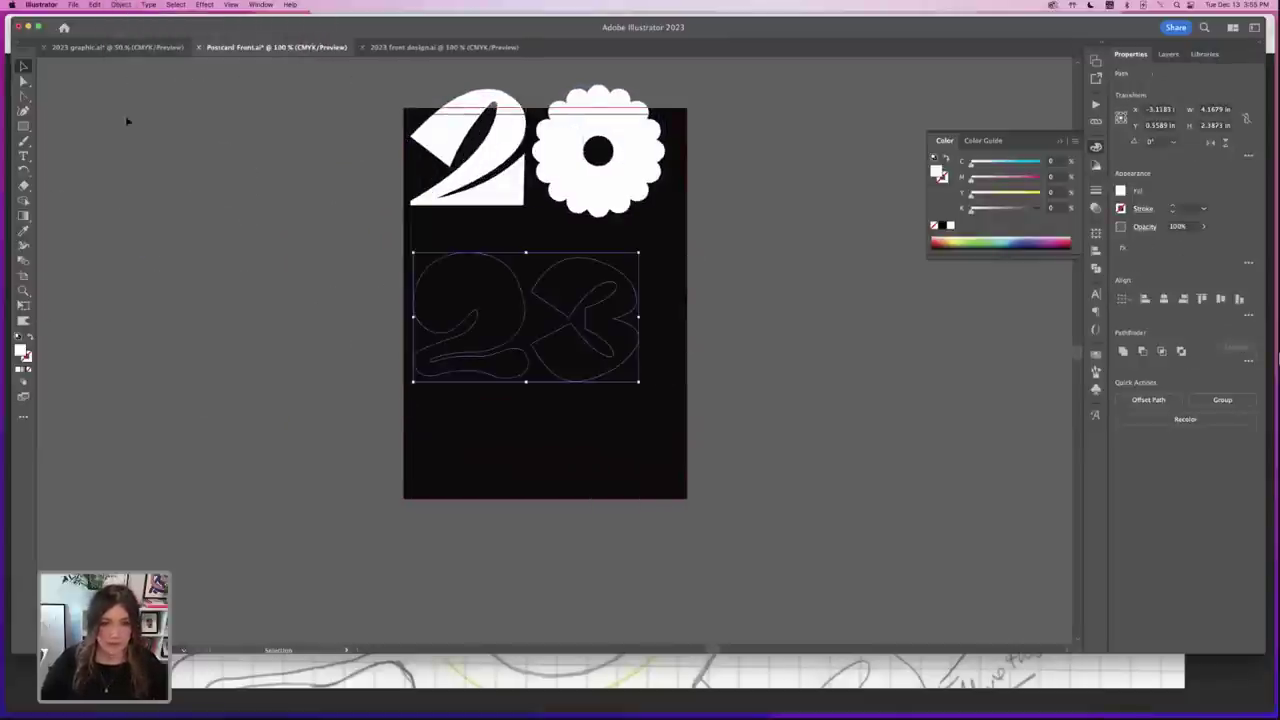
pyautogui.click(120, 4)
pyautogui.moveTo(123, 30)
pyautogui.click(249, 31)
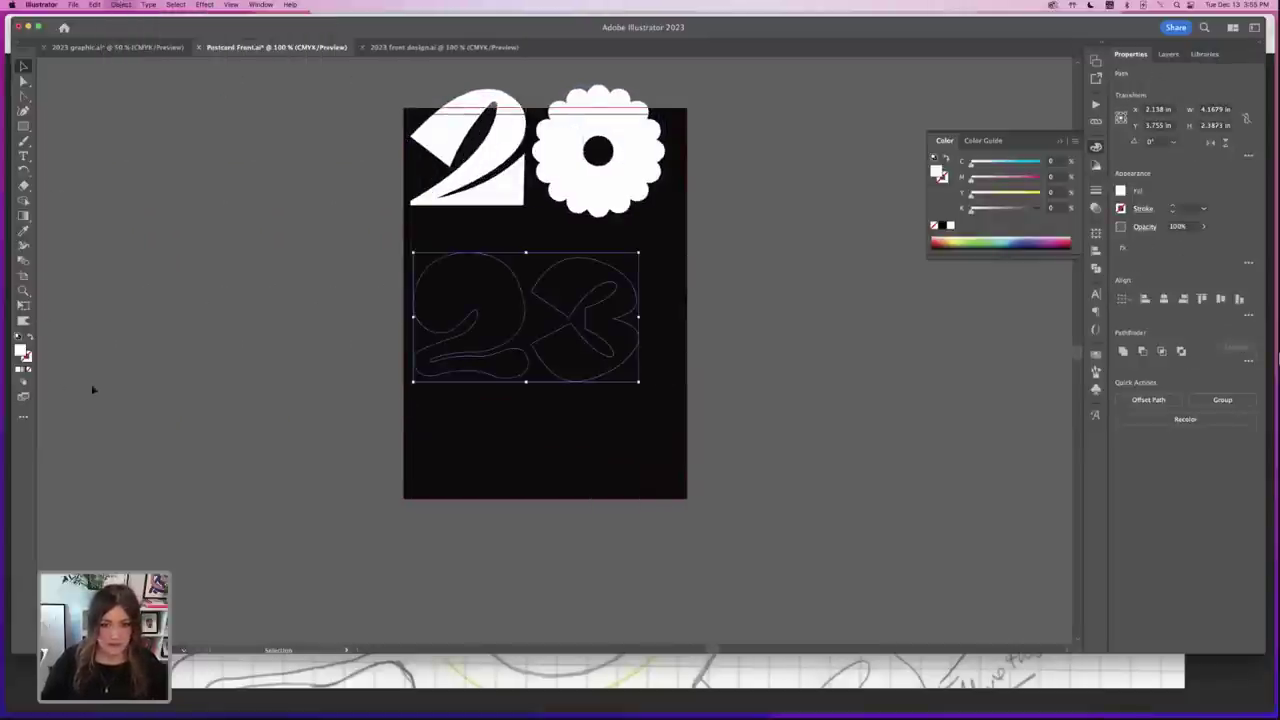
pyautogui.click(686, 222)
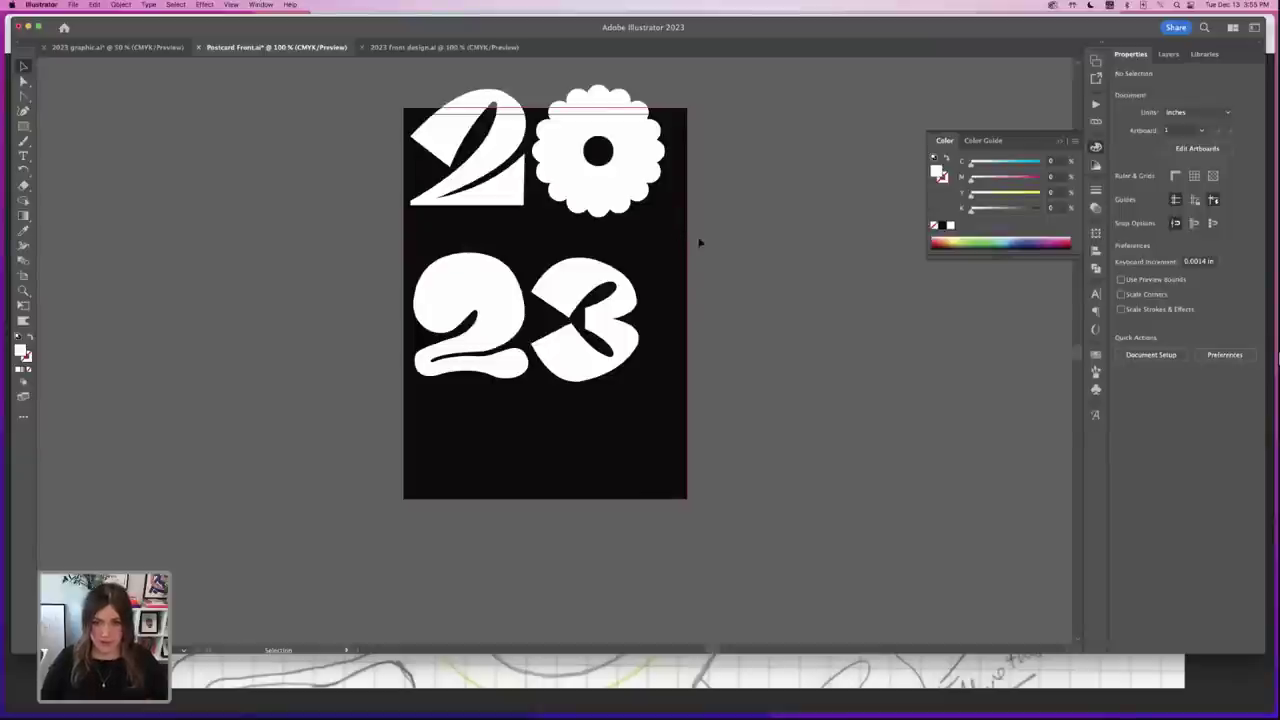
# - Shift all four numerals down together inside the black postcard and center them horizontally at X 2.5 in
pyautogui.moveTo(711, 303); pyautogui.dragTo(640, 195)
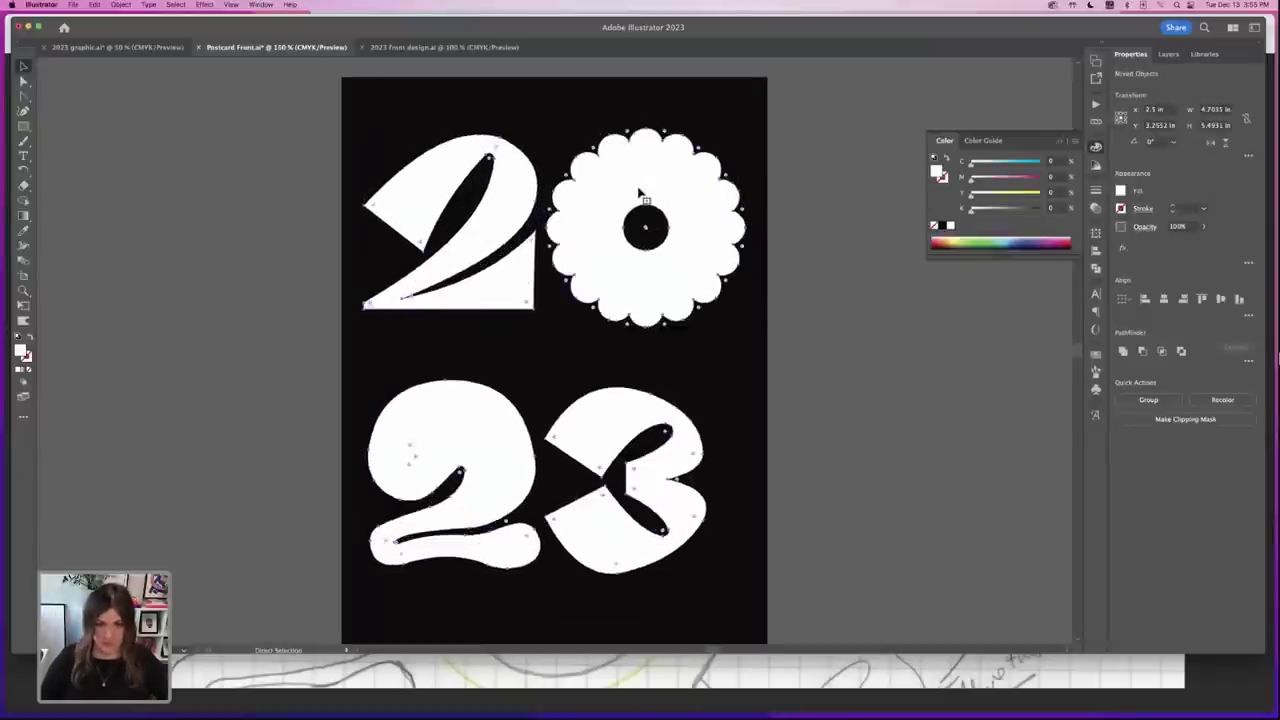
pyautogui.press('super+equal')
pyautogui.hscroll(2, 234, 240)
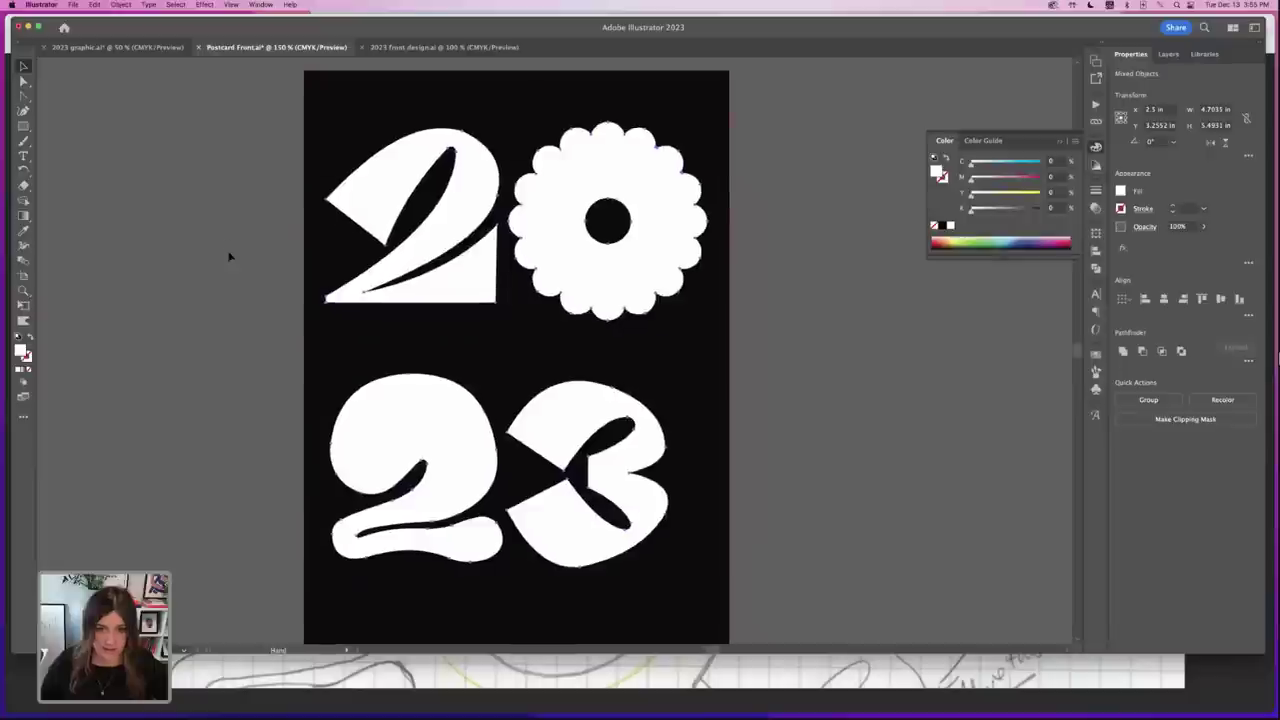
pyautogui.click(286, 146)
# - Enlarge the 3 to about 2.09 in wide by 2.41 in tall and position it beneath the flower zero
pyautogui.moveTo(609, 500); pyautogui.dragTo(640, 508)
pyautogui.click(660, 496)
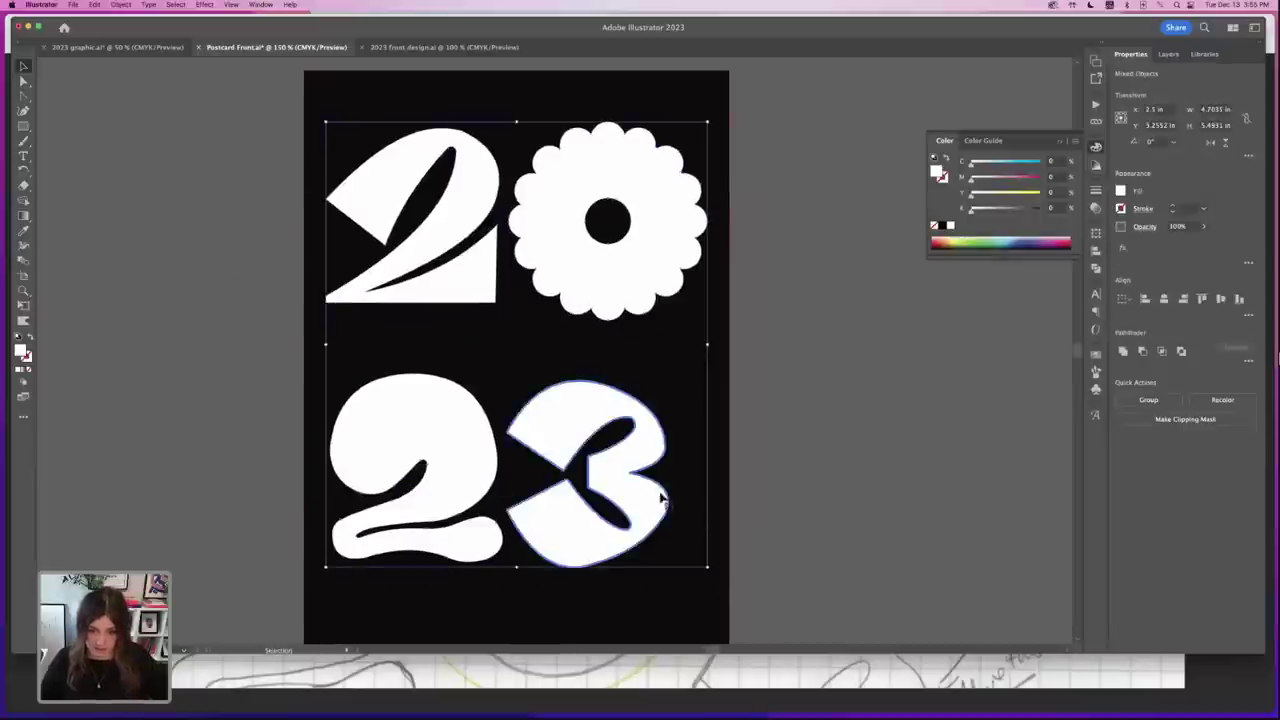
pyautogui.click(801, 449)
pyautogui.click(614, 458)
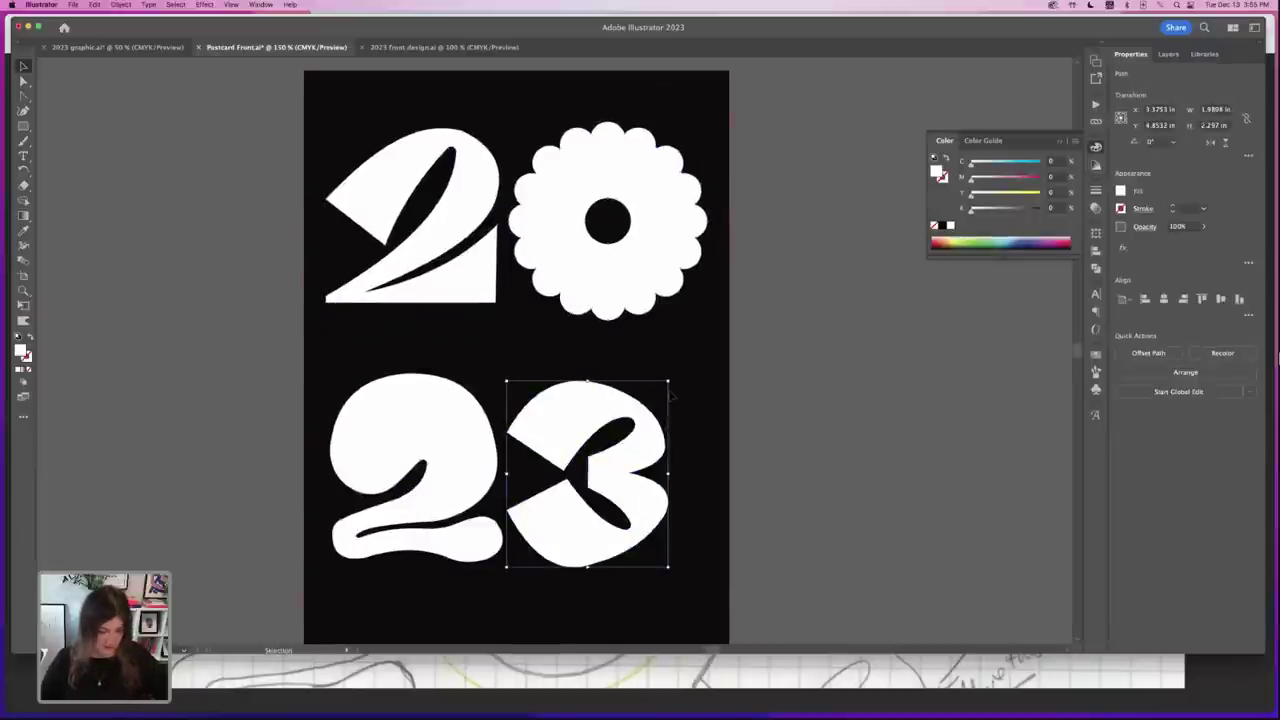
pyautogui.moveTo(667, 388); pyautogui.dragTo(694, 378)
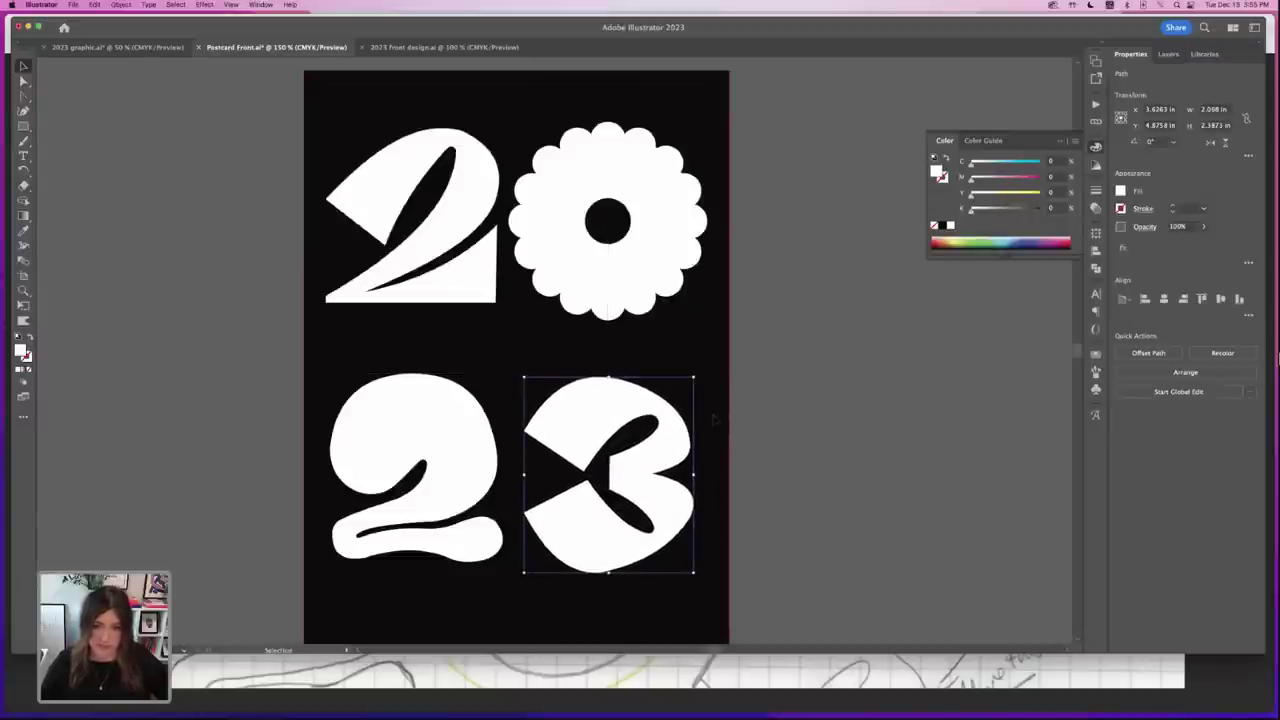
pyautogui.press('super+minus')
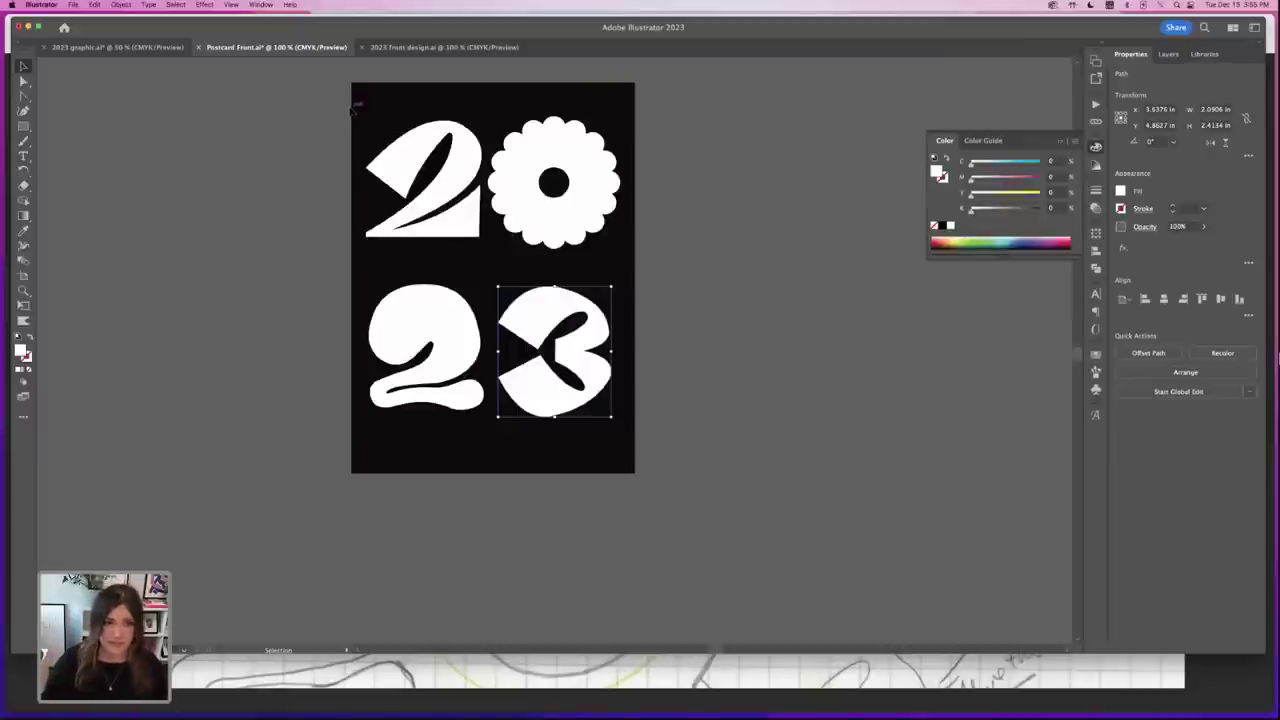
# - Move the upper 2 past the artboard's left edge, the flower-shaped 0 down toward it, and the lower 2 up beneath it
pyautogui.click(308, 243)
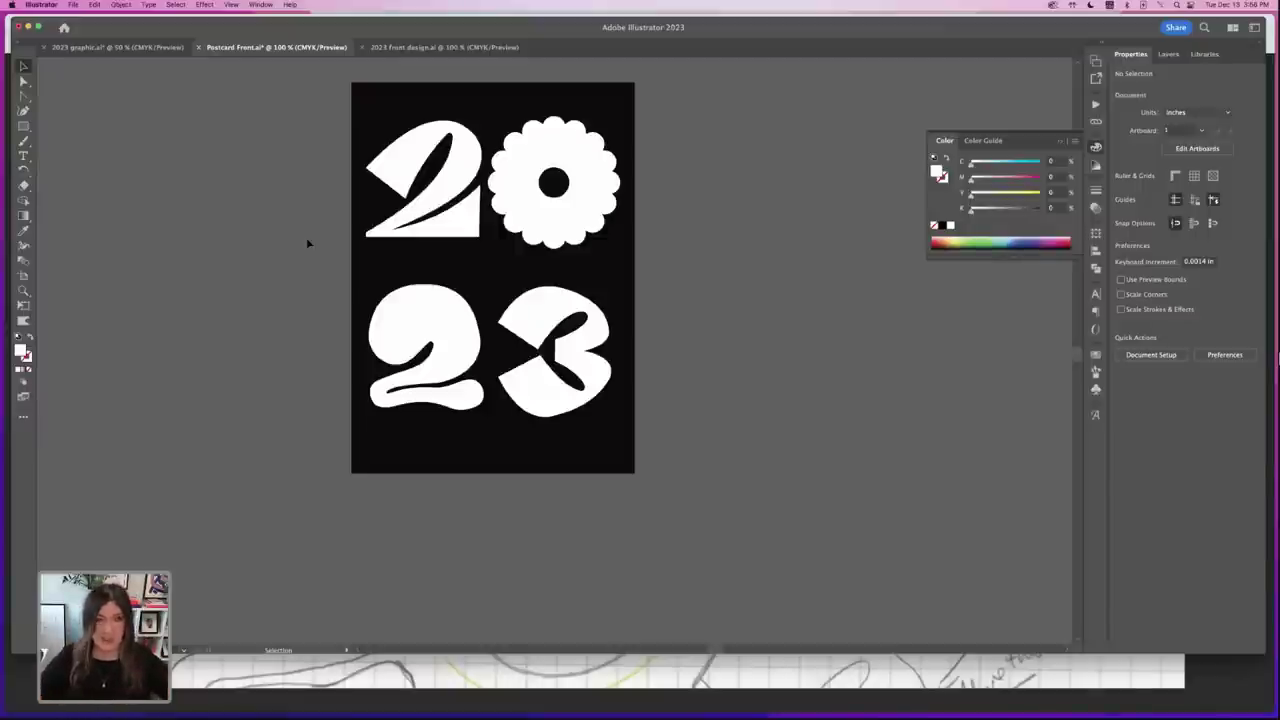
pyautogui.press('super+equal')
pyautogui.moveTo(343, 209); pyautogui.dragTo(360, 340)
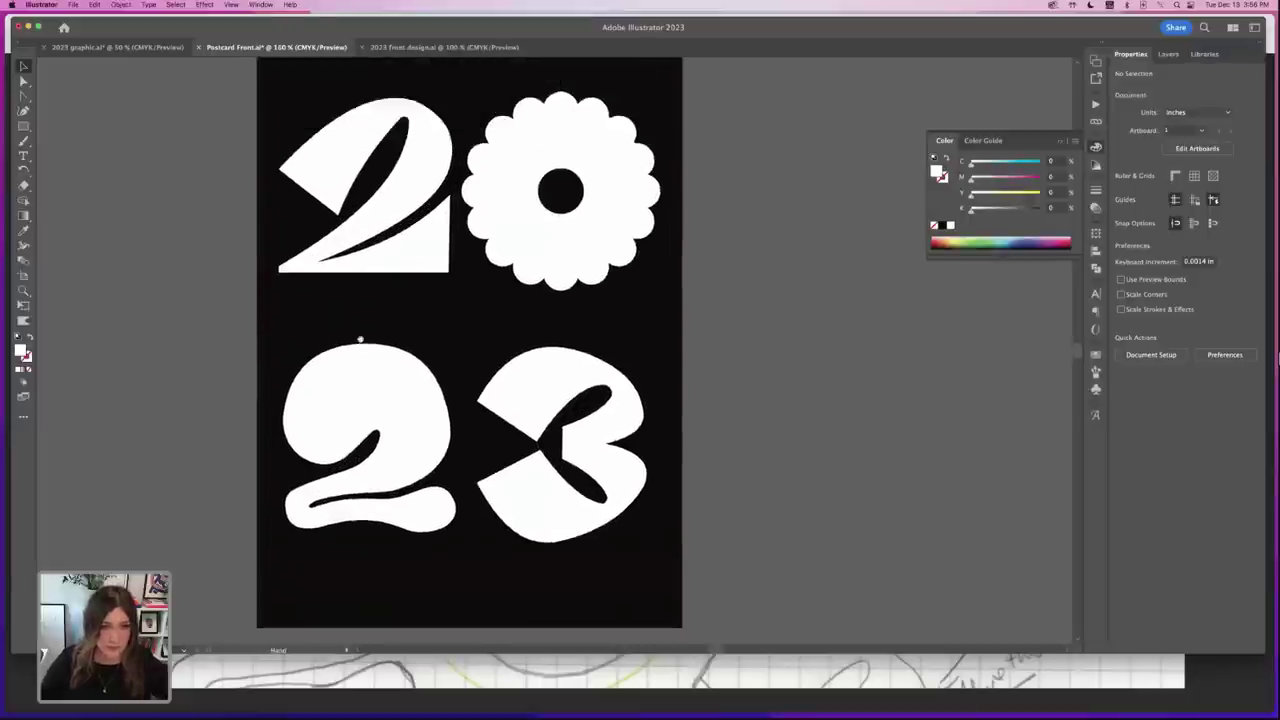
pyautogui.moveTo(414, 251); pyautogui.dragTo(383, 185)
pyautogui.moveTo(371, 200); pyautogui.dragTo(378, 205)
pyautogui.moveTo(598, 322); pyautogui.dragTo(542, 341)
pyautogui.moveTo(383, 523); pyautogui.dragTo(401, 433)
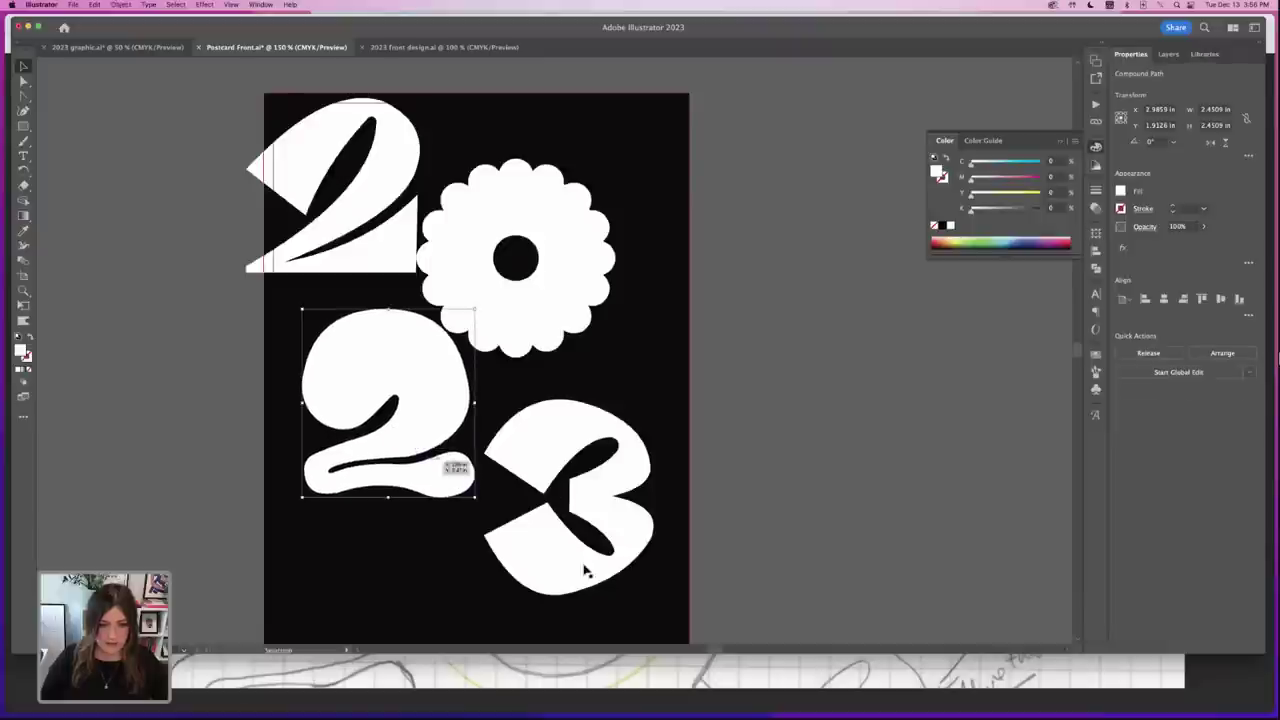
# - Stagger the digits down the artboard by lowering the 3 and the lower 2, and shifting the 0 and the upper 2 to the right
pyautogui.click(576, 572)
pyautogui.moveTo(622, 549); pyautogui.dragTo(654, 588)
pyautogui.scroll(-2, 654, 588)
pyautogui.moveTo(435, 429); pyautogui.dragTo(426, 471)
pyautogui.moveTo(620, 500); pyautogui.dragTo(592, 540)
pyautogui.moveTo(434, 391); pyautogui.dragTo(436, 400)
pyautogui.moveTo(583, 297); pyautogui.dragTo(621, 337)
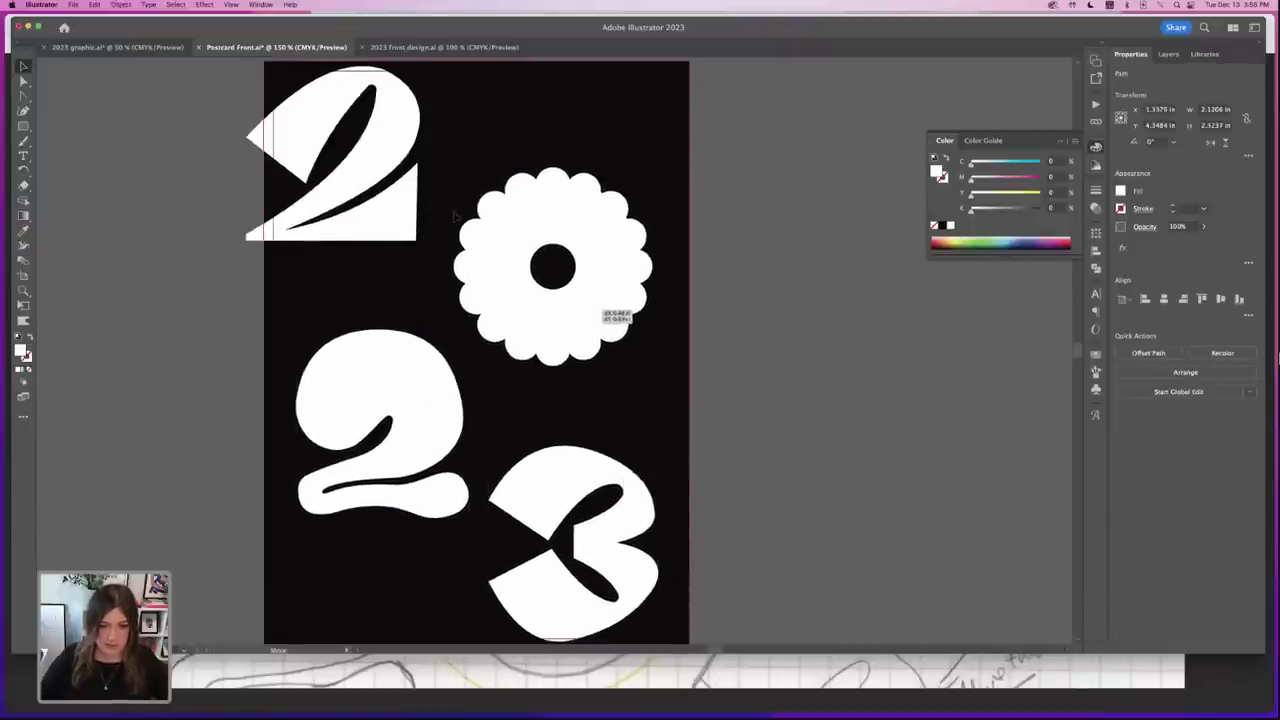
pyautogui.moveTo(409, 186); pyautogui.dragTo(436, 171)
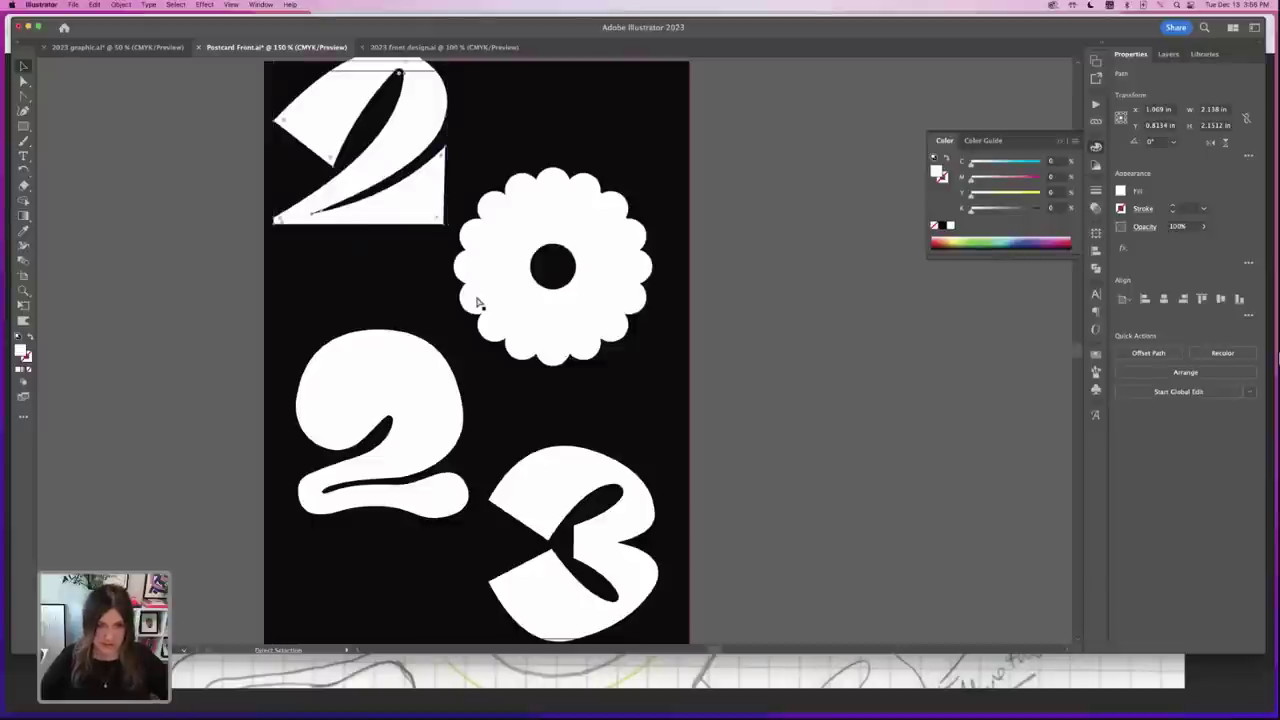
# - Tighten the staggered layout by lowering the upper 2 inside the artboard and raising the 0, the lower 2 and the 3
pyautogui.press('super+minus')
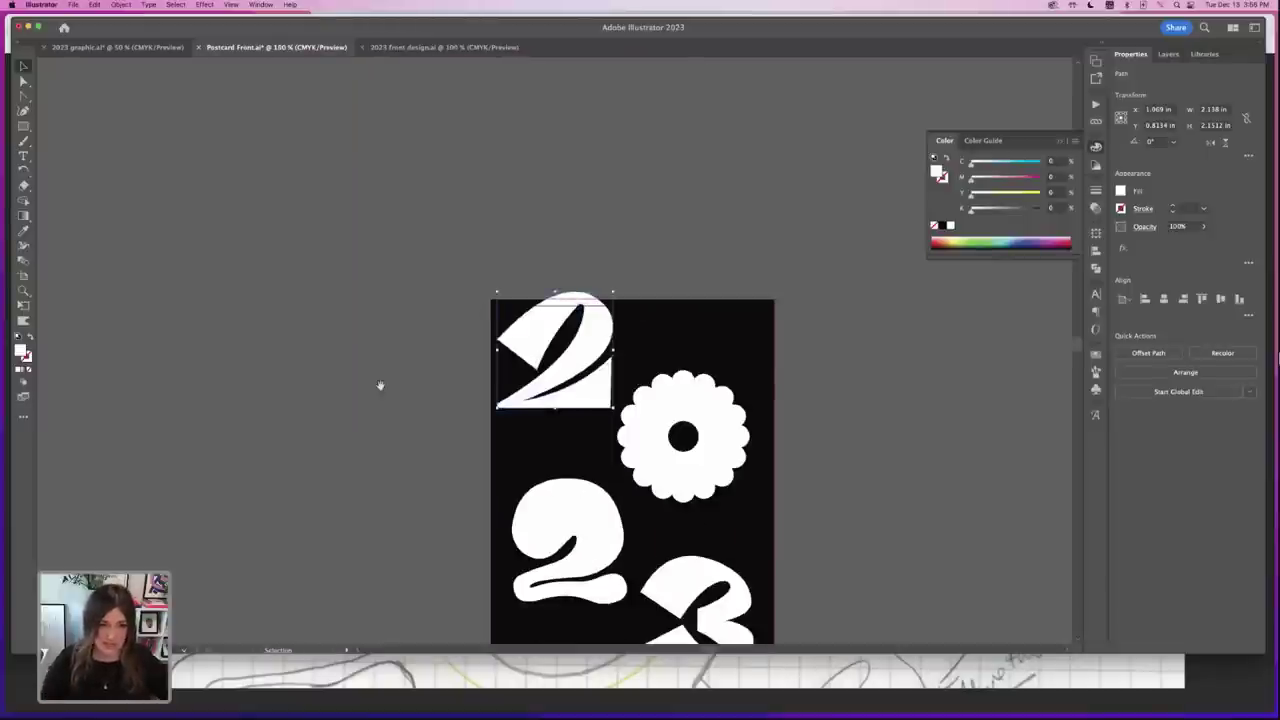
pyautogui.scroll(-5, 223, 229)
pyautogui.hscroll(4, 223, 229)
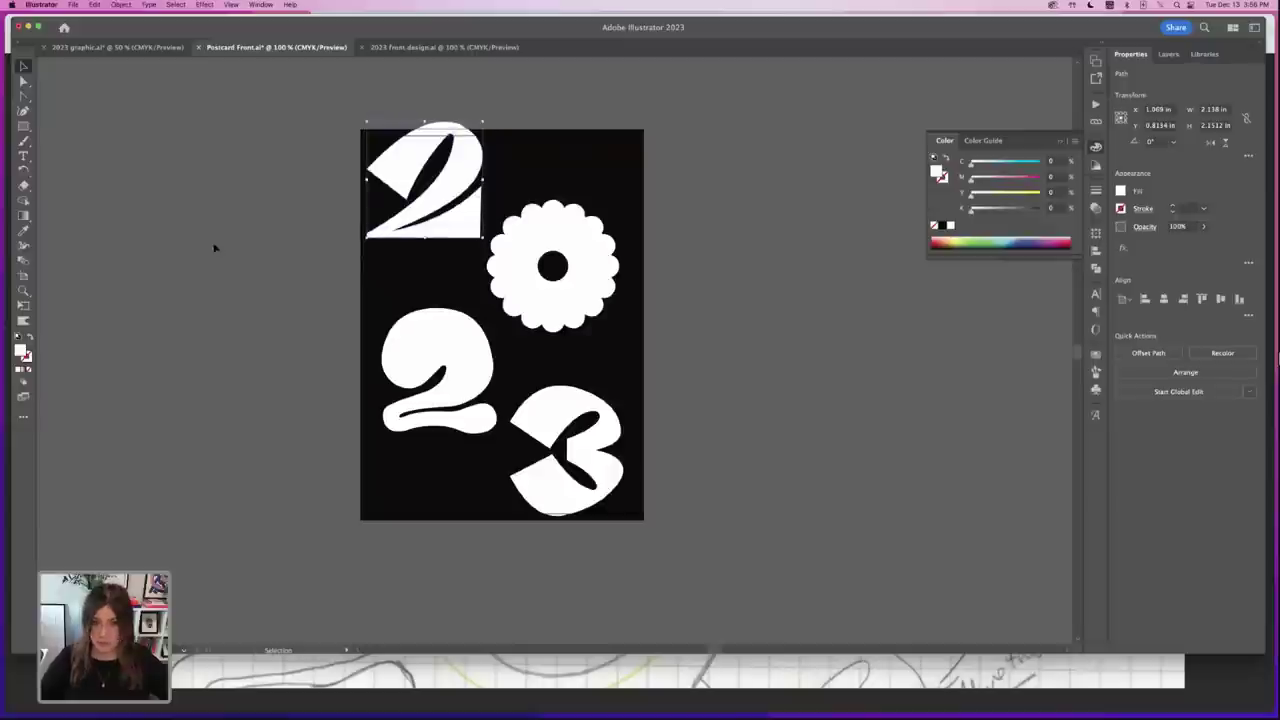
pyautogui.moveTo(480, 232); pyautogui.dragTo(480, 244)
pyautogui.moveTo(582, 258); pyautogui.dragTo(590, 251)
pyautogui.moveTo(471, 326); pyautogui.dragTo(471, 300)
pyautogui.moveTo(600, 422); pyautogui.dragTo(592, 395)
pyautogui.click(658, 388)
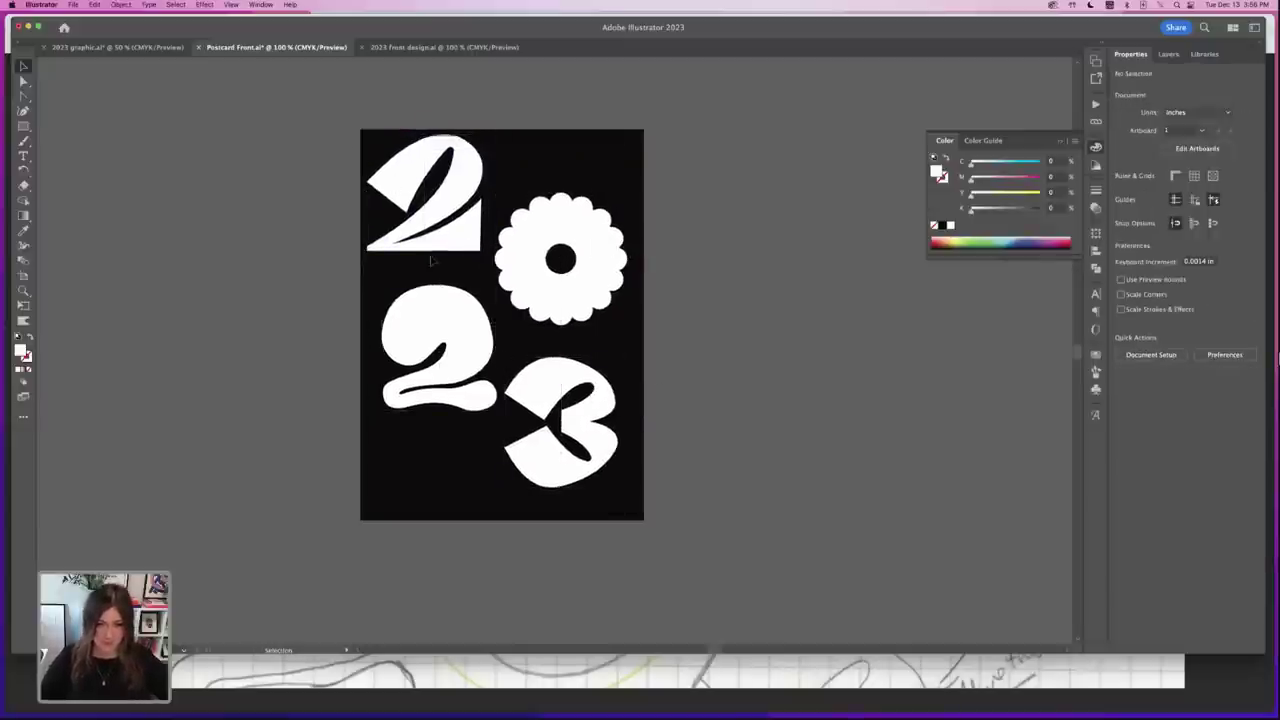
# - Move all four digits down together to roughly center them vertically on the artboard
pyautogui.press('super+a')
pyautogui.moveTo(587, 312); pyautogui.dragTo(588, 326)
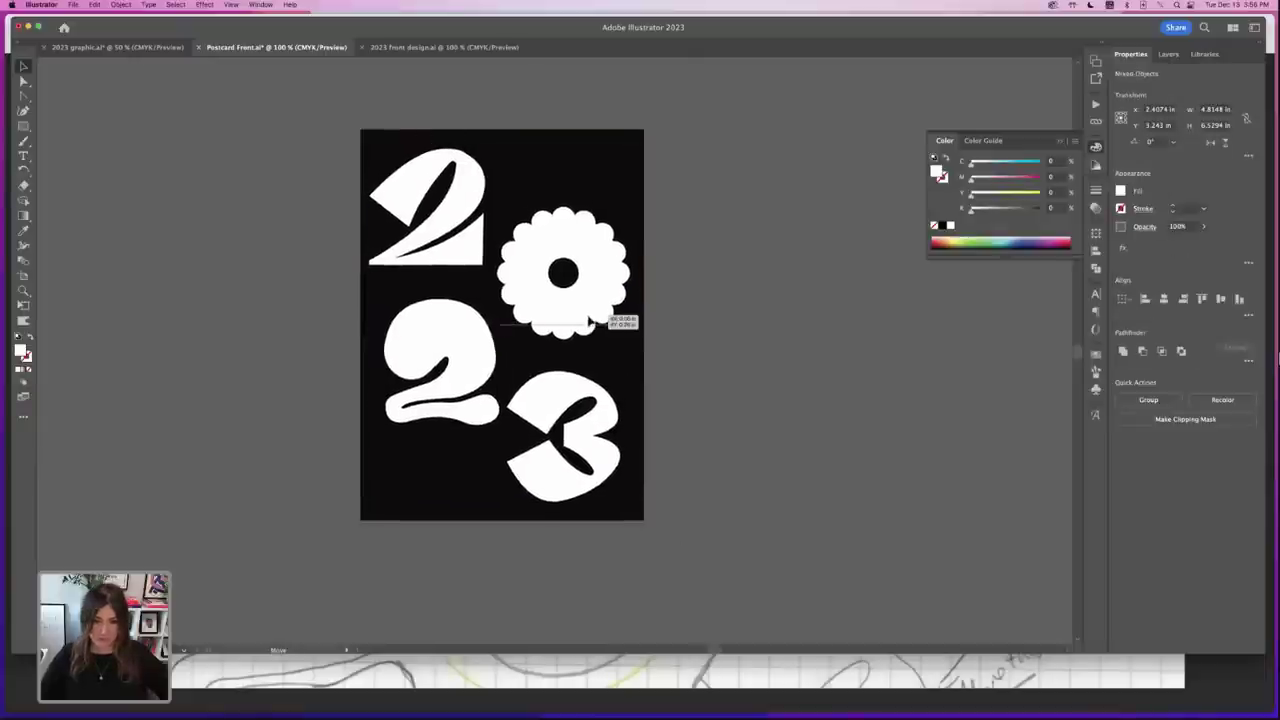
pyautogui.click(697, 341)
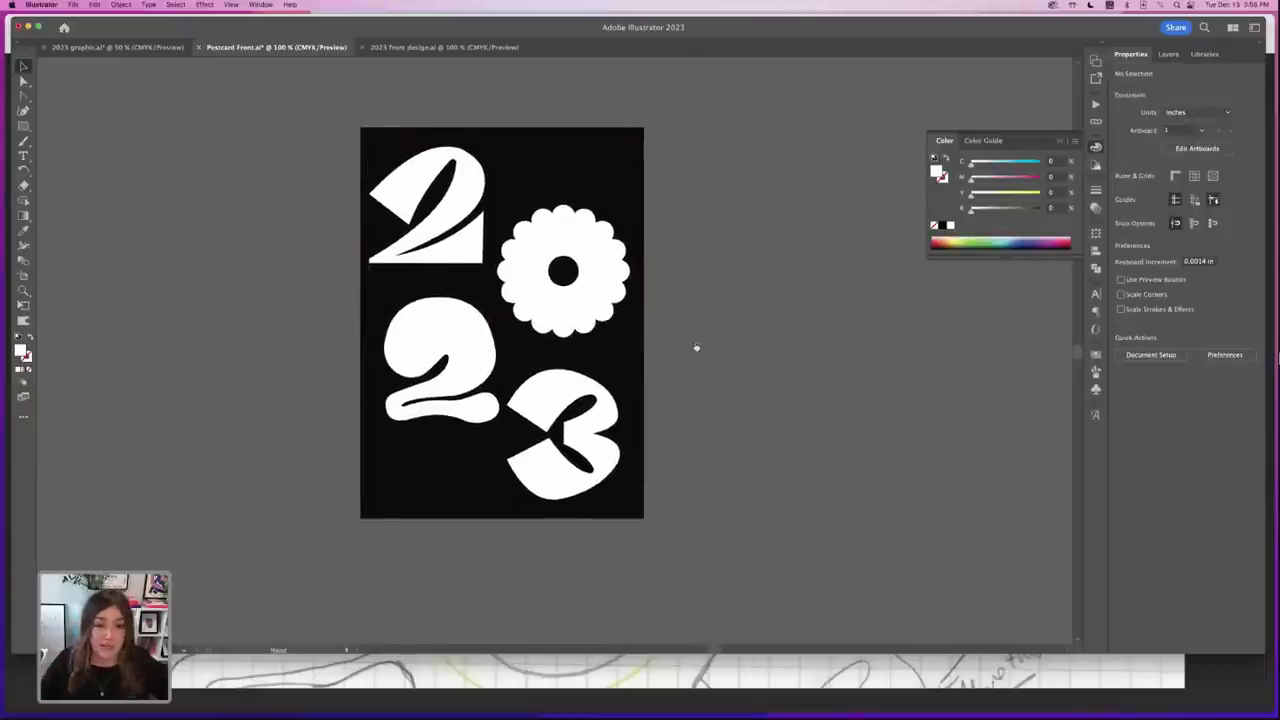
pyautogui.moveTo(697, 349); pyautogui.dragTo(664, 342)
pyautogui.press('super+equal')
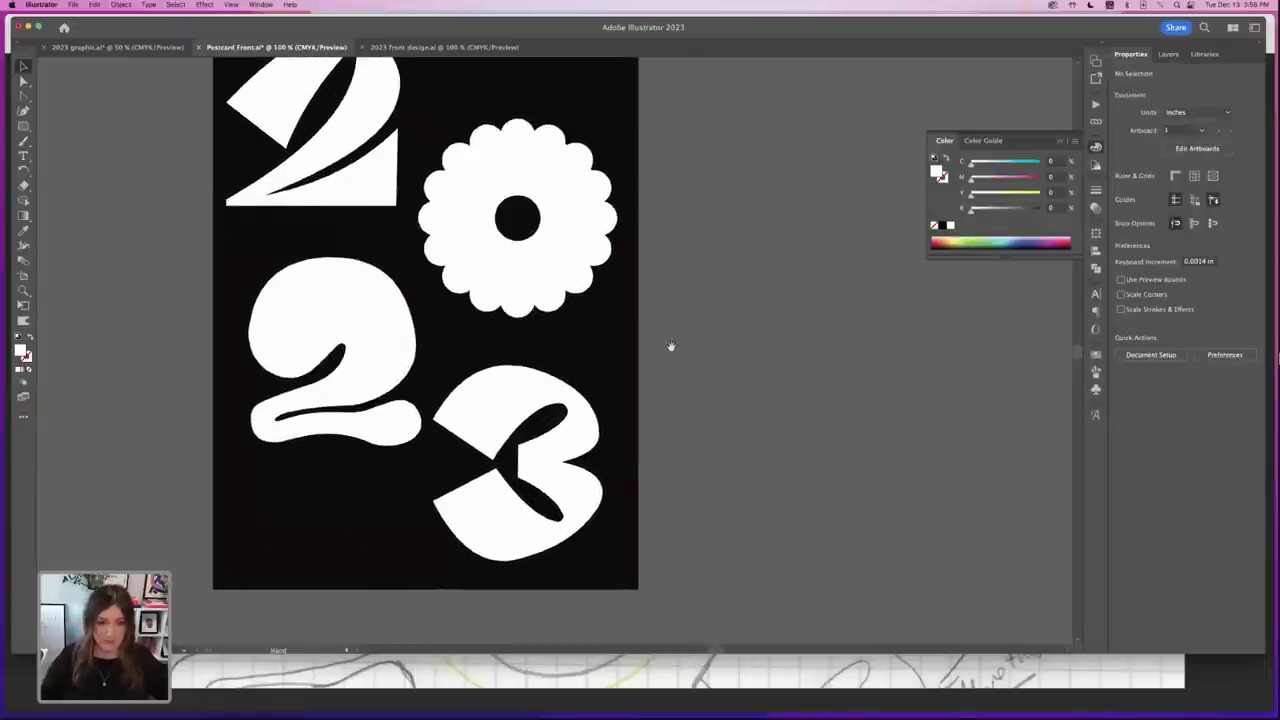
pyautogui.scroll(2, 669, 349)
pyautogui.click(400, 170)
pyautogui.scroll(2, 330, 200)
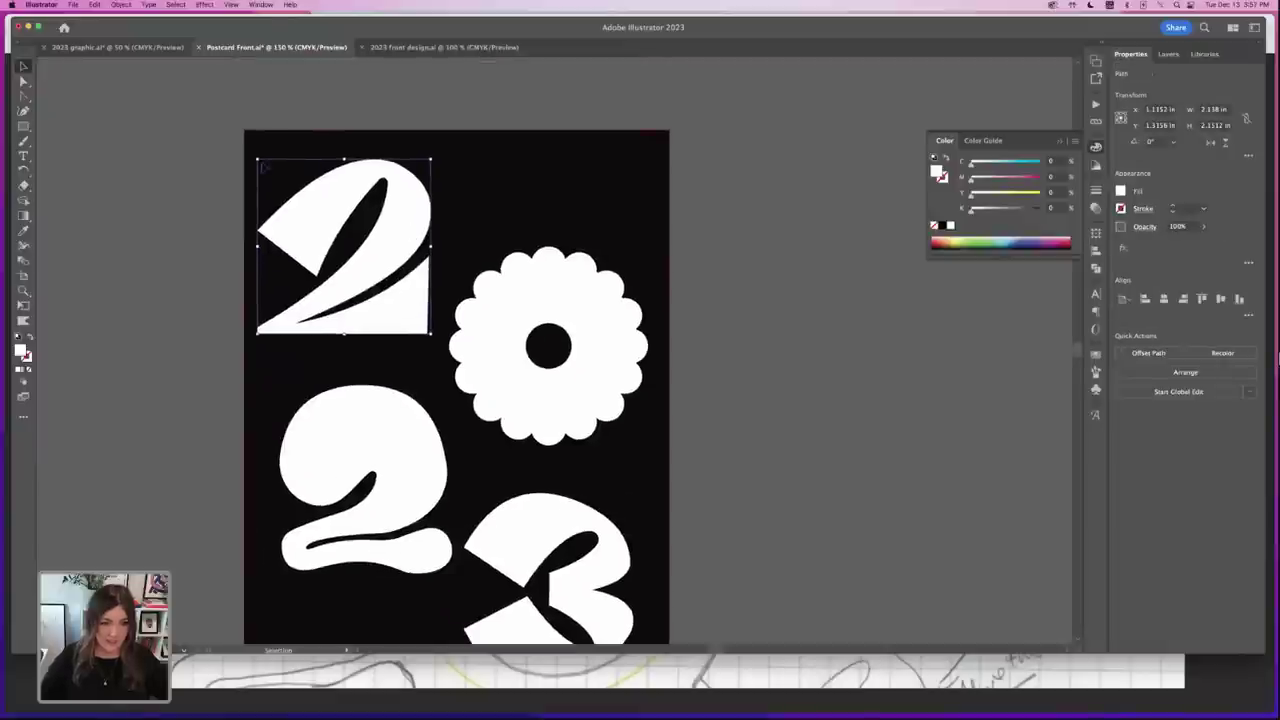
pyautogui.moveTo(257, 157); pyautogui.dragTo(257, 163)
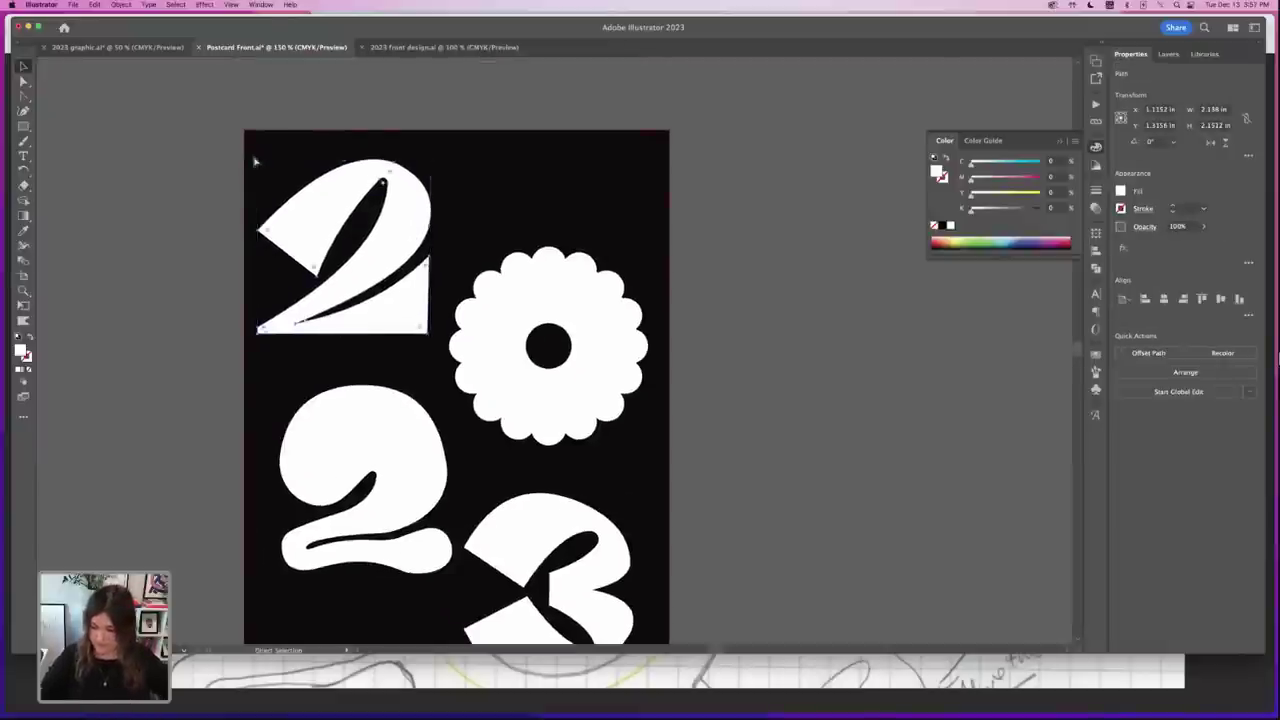
pyautogui.press('super+minus')
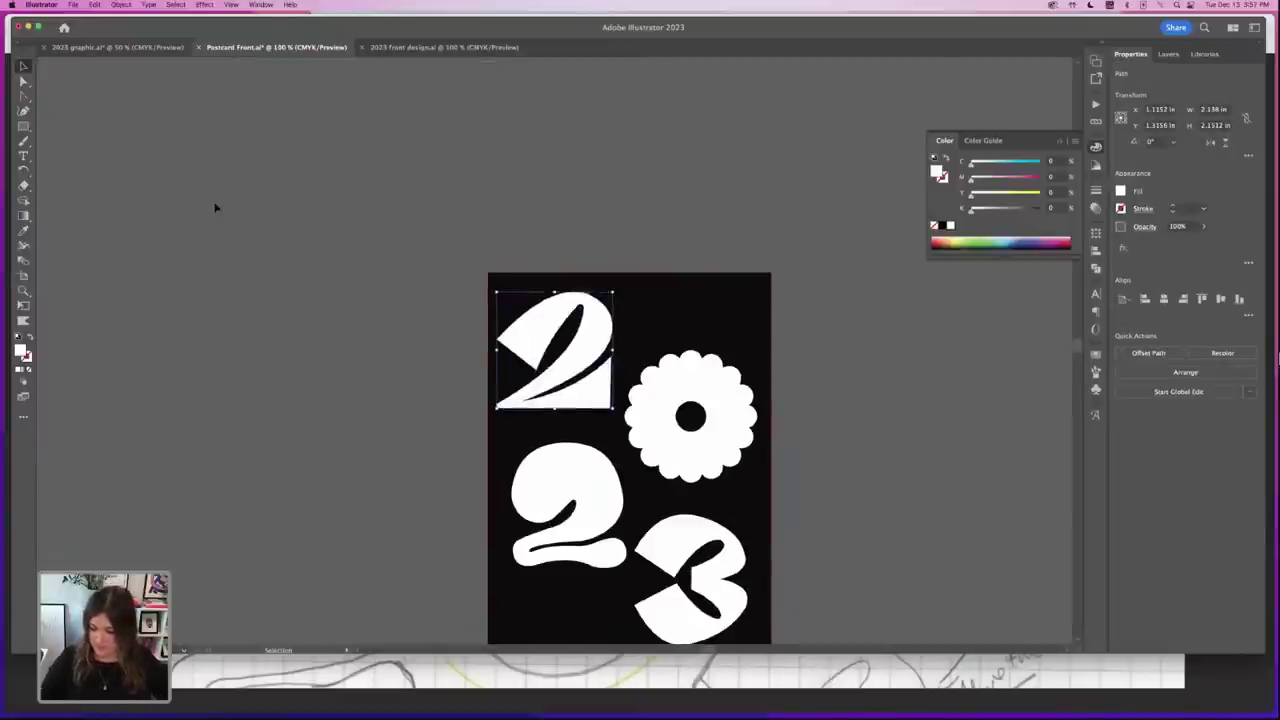
pyautogui.moveTo(377, 409); pyautogui.dragTo(193, 380)
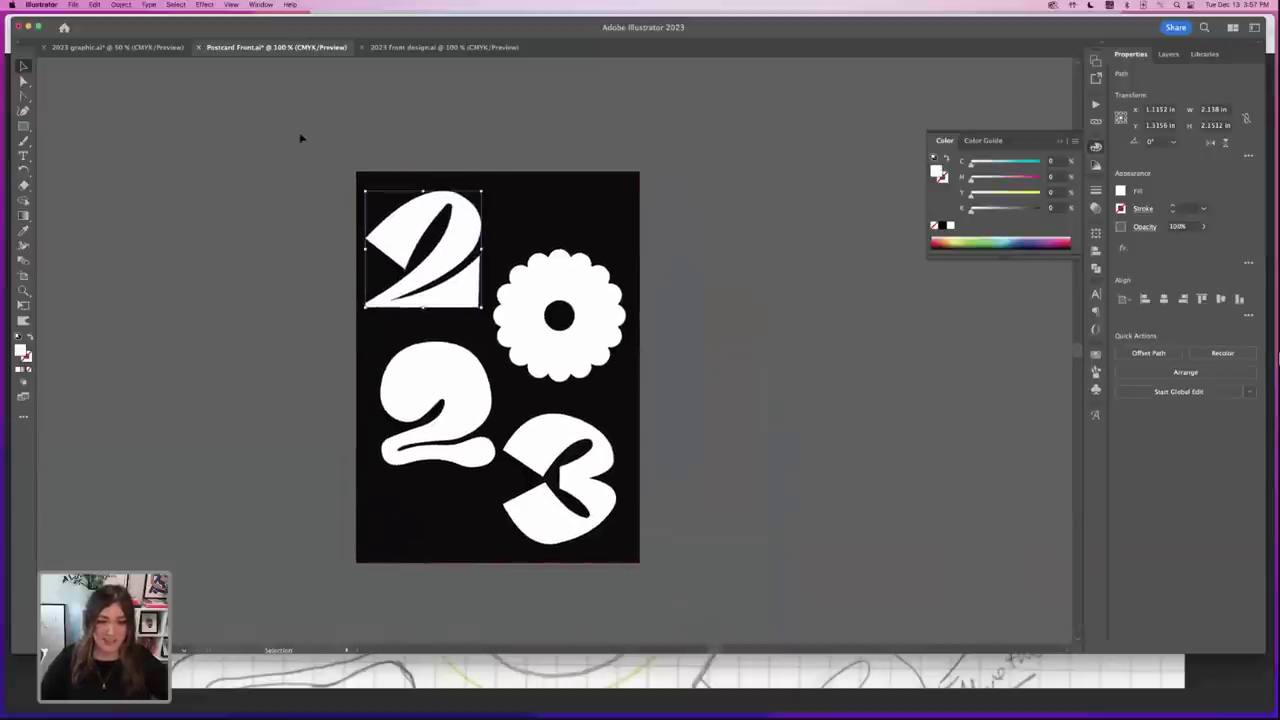
# - Scale up all four digits together and reposition them so they run past the artboard's left, right and bottom edges
pyautogui.press('super+a')
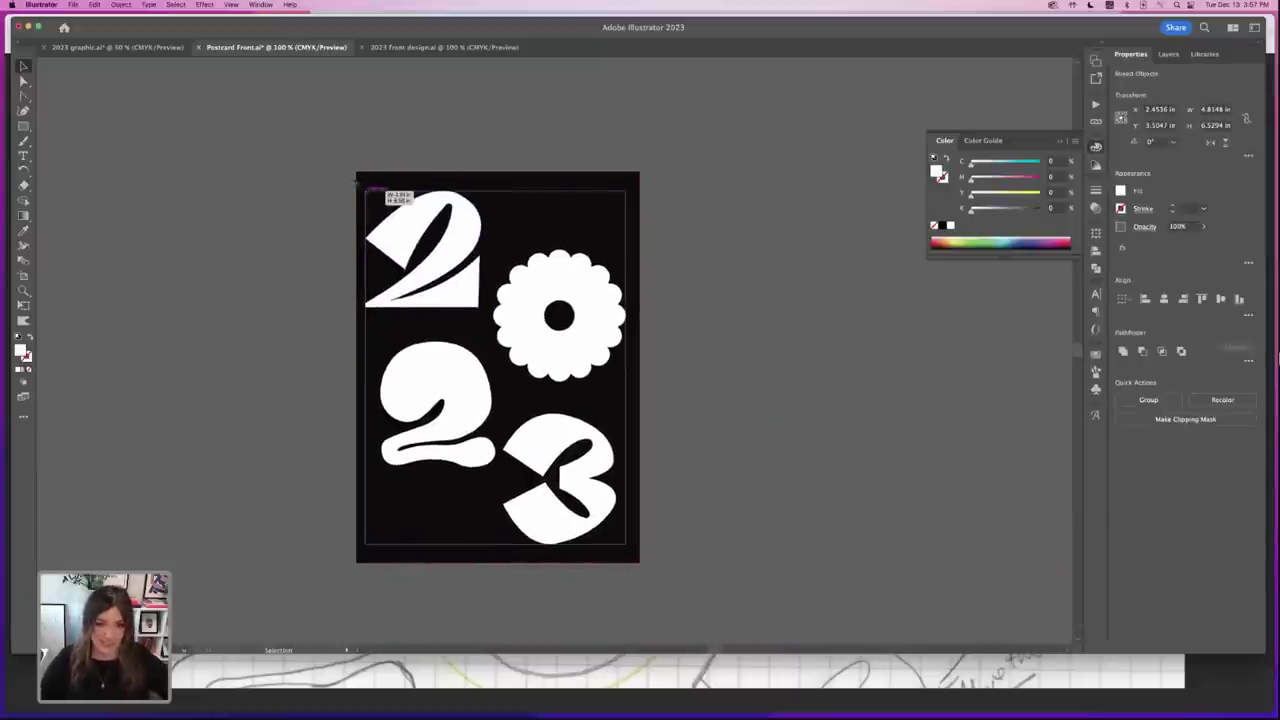
pyautogui.moveTo(366, 191); pyautogui.dragTo(346, 164)
pyautogui.moveTo(625, 545); pyautogui.dragTo(720, 560)
pyautogui.moveTo(628, 354)
pyautogui.mouseDown()
pyautogui.moveTo(623, 365)
pyautogui.moveTo(614, 341)
pyautogui.mouseUp()
pyautogui.click(754, 421)
# - Move the lower 2 up, enlarge it past the artboard's left edge, and enlarge the 3 toward its upper left
pyautogui.click(502, 402)
pyautogui.moveTo(466, 420); pyautogui.dragTo(464, 395)
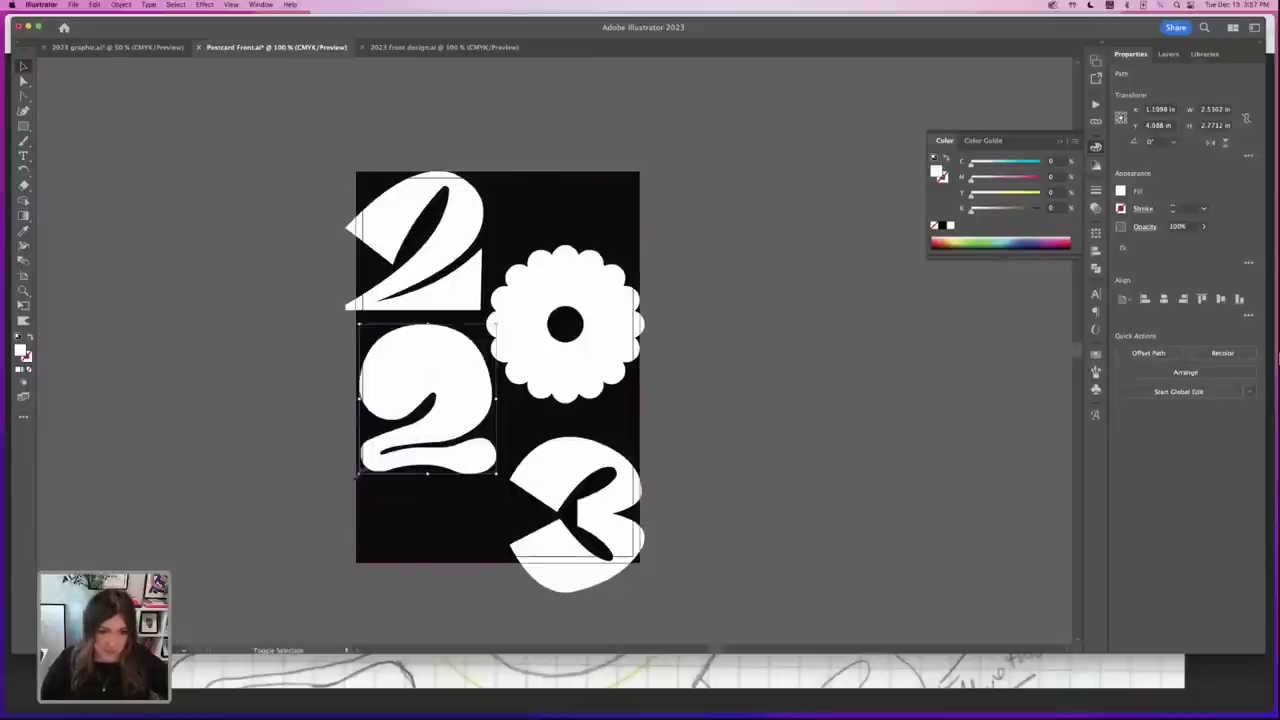
pyautogui.moveTo(358, 473); pyautogui.dragTo(348, 487)
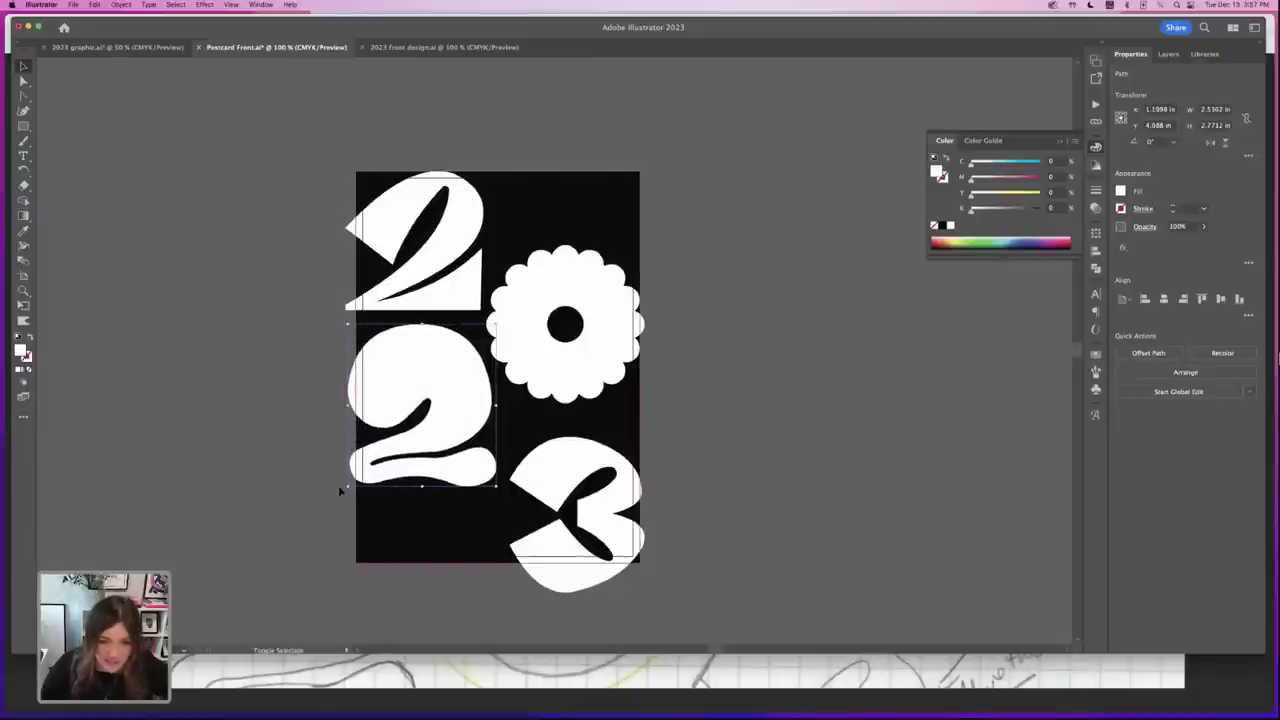
pyautogui.click(554, 486)
pyautogui.moveTo(510, 437); pyautogui.dragTo(500, 427)
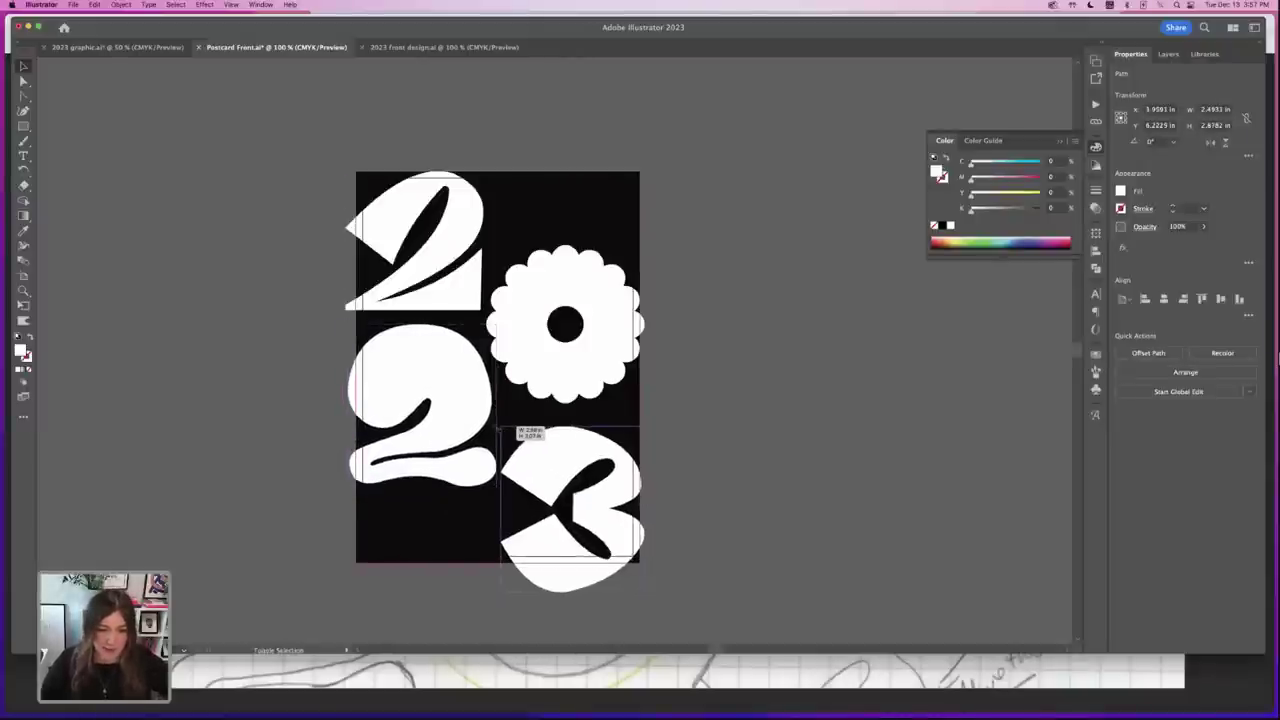
# - Fine-tune the placement of the upper 2 and nudge the 3 slightly up
pyautogui.moveTo(463, 229); pyautogui.dragTo(464, 231)
pyautogui.press('super+equal')
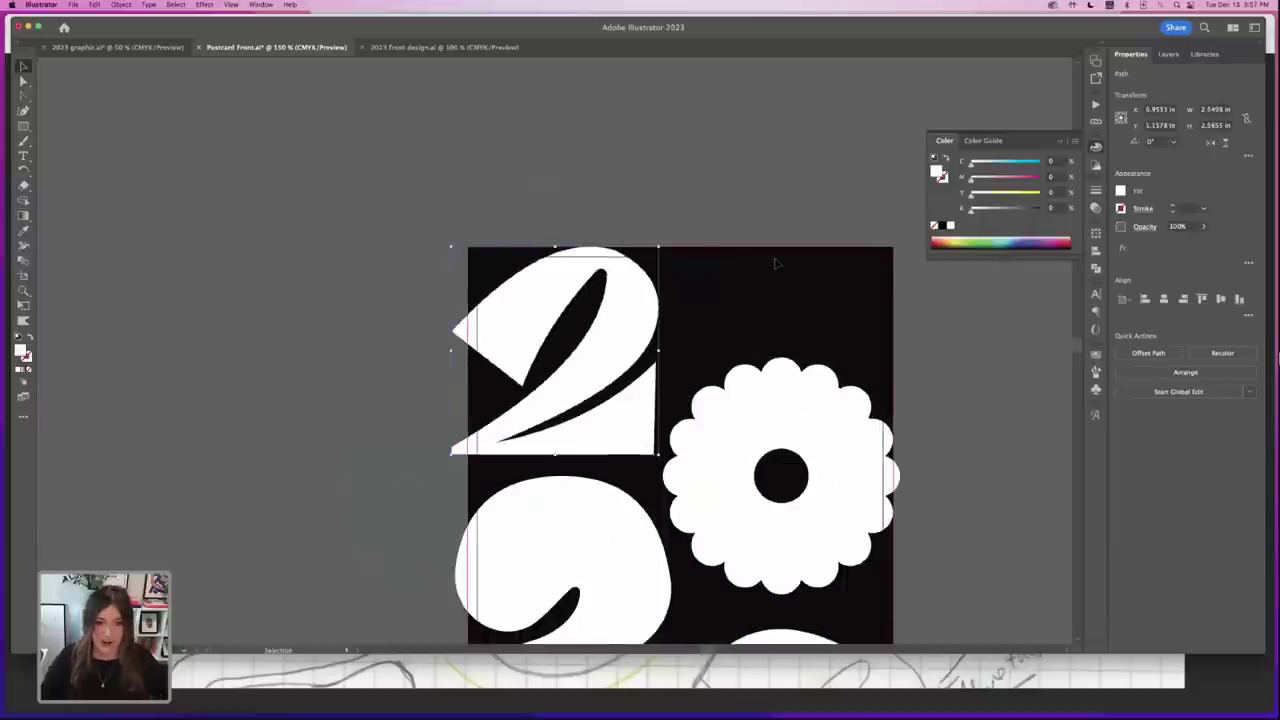
pyautogui.click(728, 220)
pyautogui.press('space')
pyautogui.moveTo(728, 220); pyautogui.dragTo(637, 153)
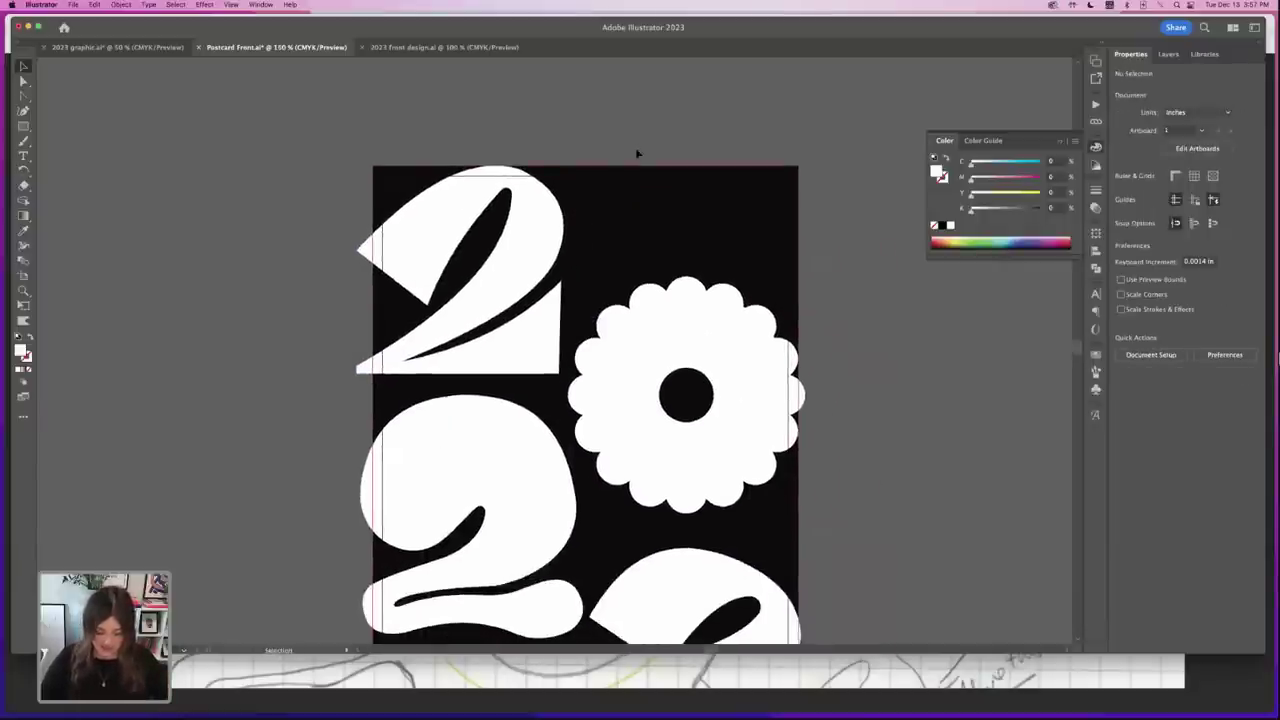
pyautogui.press('super+minus')
pyautogui.press('space')
pyautogui.moveTo(652, 519); pyautogui.dragTo(651, 514)
pyautogui.click(800, 543)
pyautogui.scroll(-2, 789, 511)
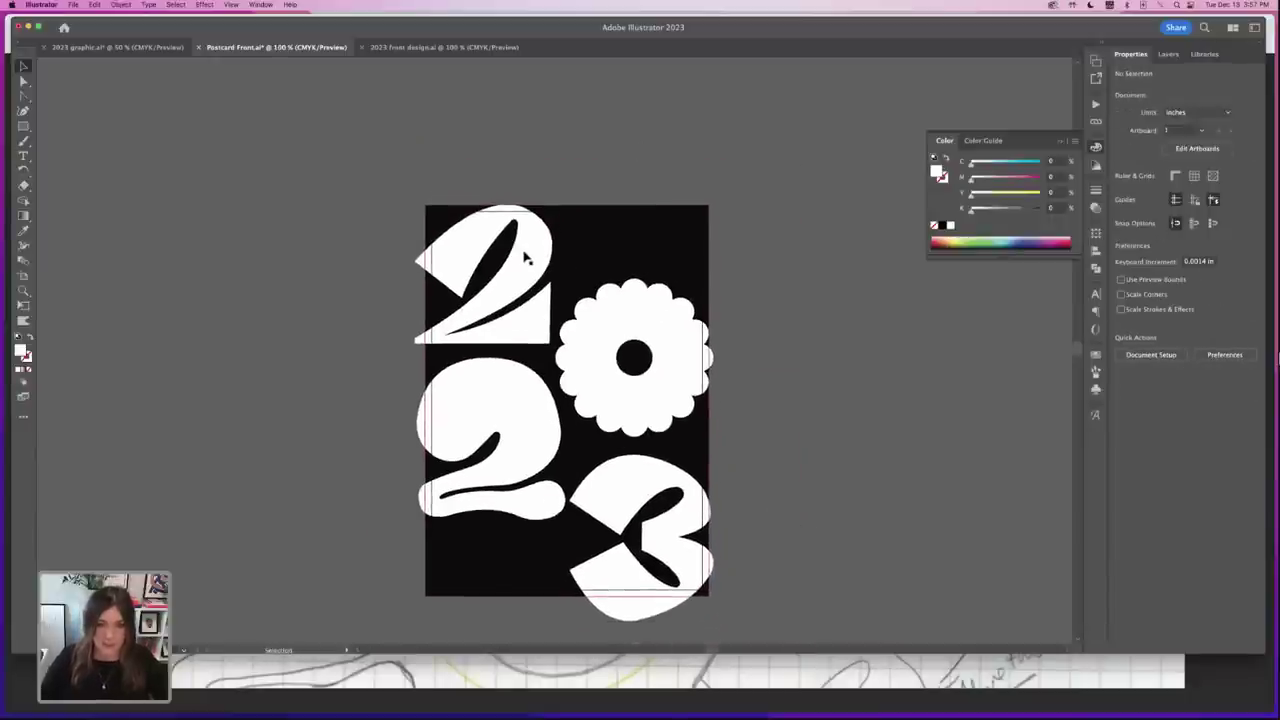
# - Shift all four digits up so the upper 2 runs over the artboard's top edge, and nudge the lower 2 slightly down
pyautogui.moveTo(697, 566); pyautogui.dragTo(697, 568)
pyautogui.click(814, 577)
pyautogui.scroll(-2, 706, 497)
pyautogui.scroll(-2, 706, 497)
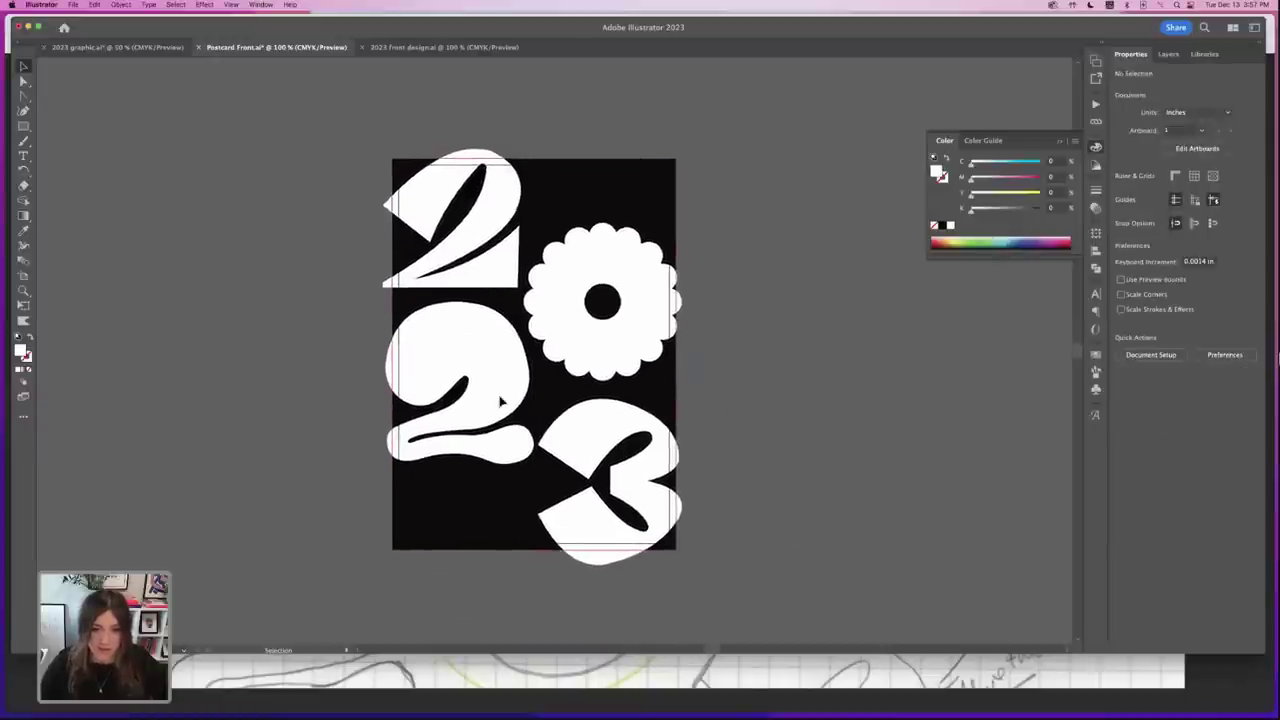
pyautogui.click(503, 402)
pyautogui.click(795, 504)
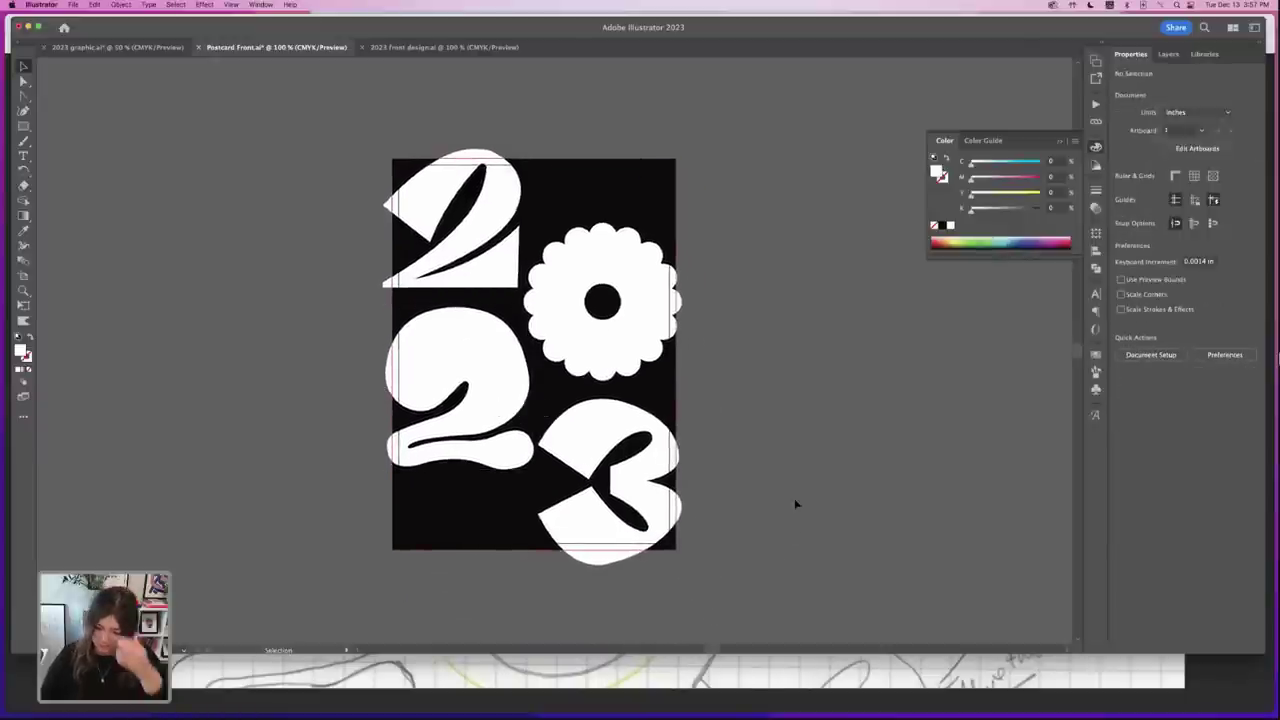
pyautogui.moveTo(841, 522); pyautogui.dragTo(829, 503)
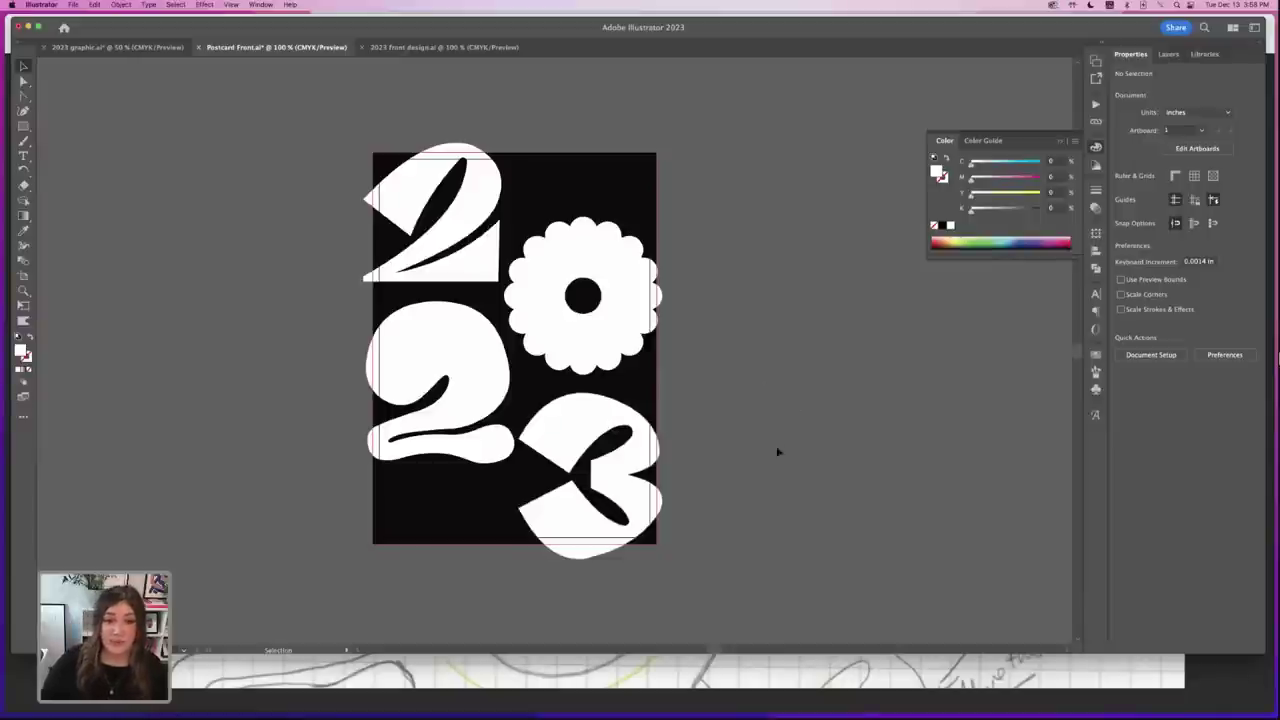
# - Examine the spacing between the four digits and how their outlines overlap the artboard edges
pyautogui.click(480, 199)
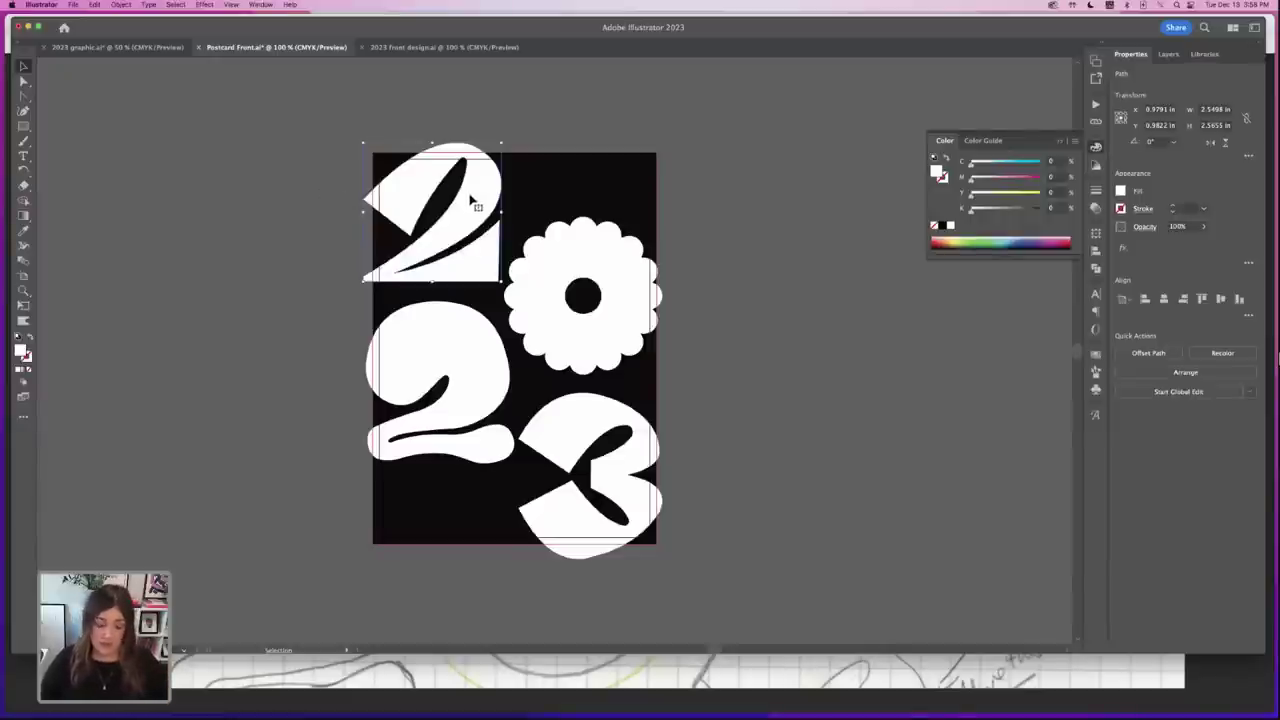
pyautogui.press('super+=')
pyautogui.moveTo(328, 246); pyautogui.dragTo(197, 160)
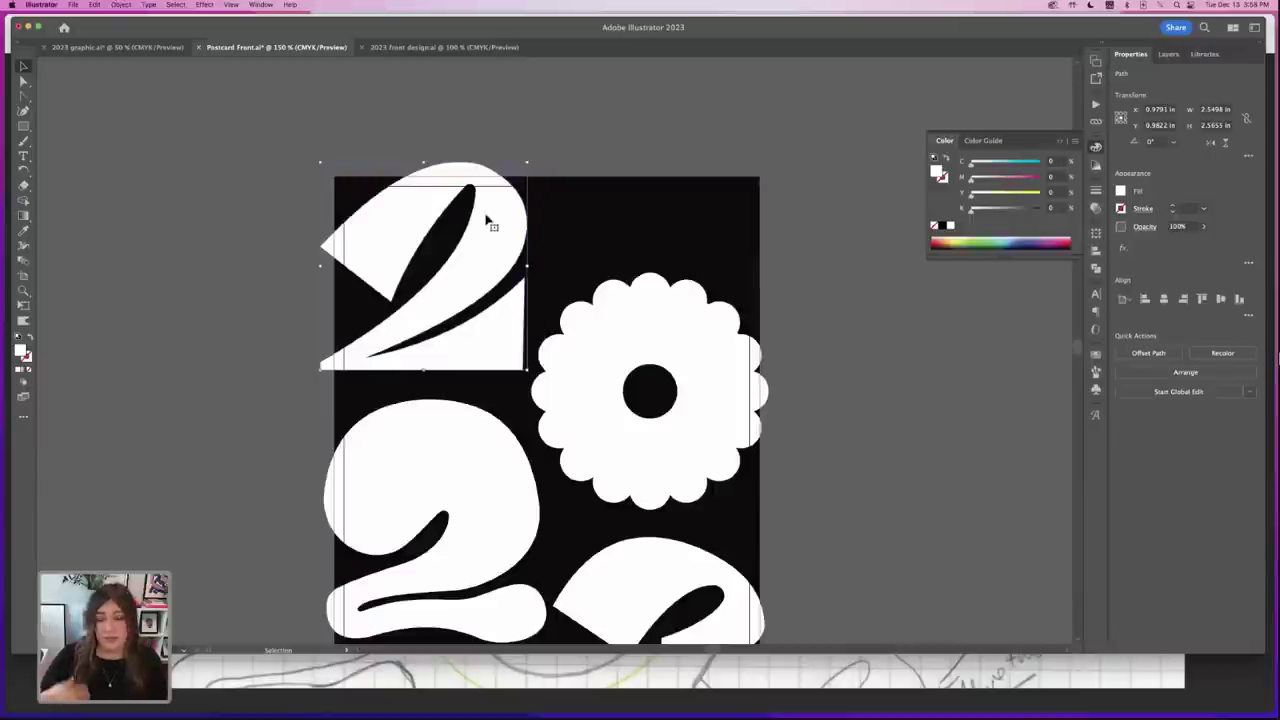
pyautogui.click(585, 162)
pyautogui.scroll(-3, 575, 150)
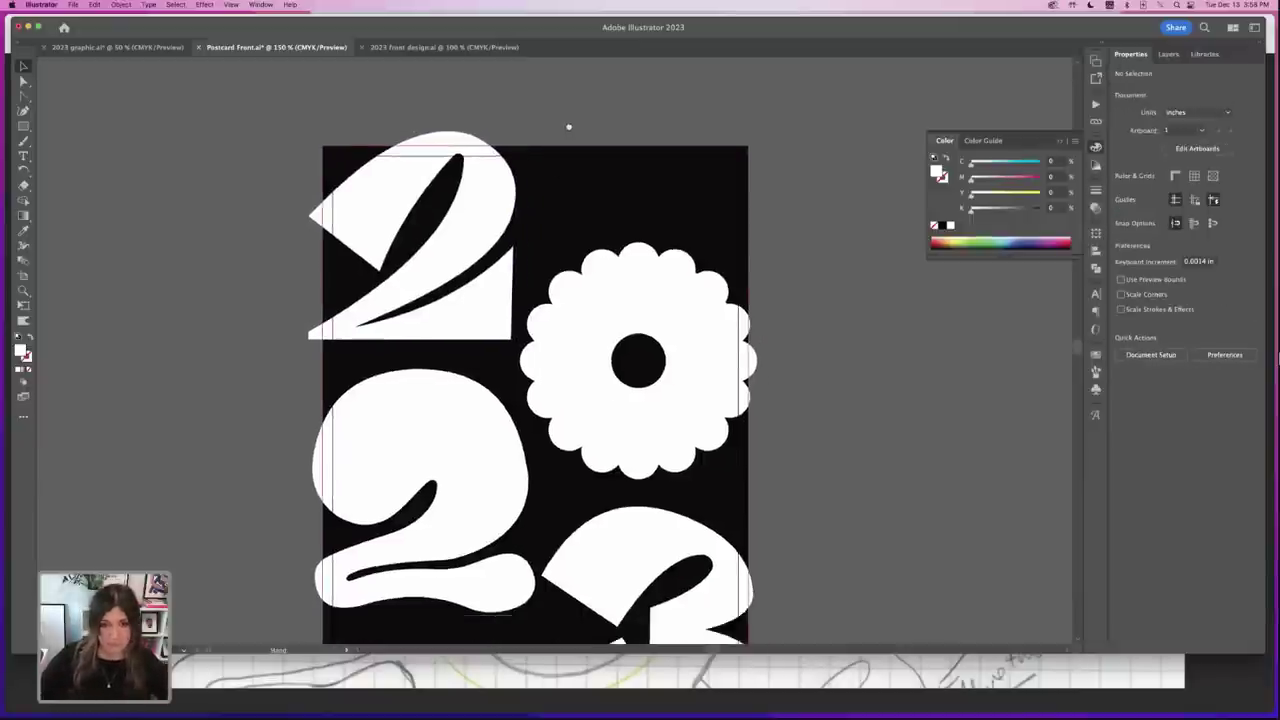
pyautogui.click(508, 172)
pyautogui.press('a')
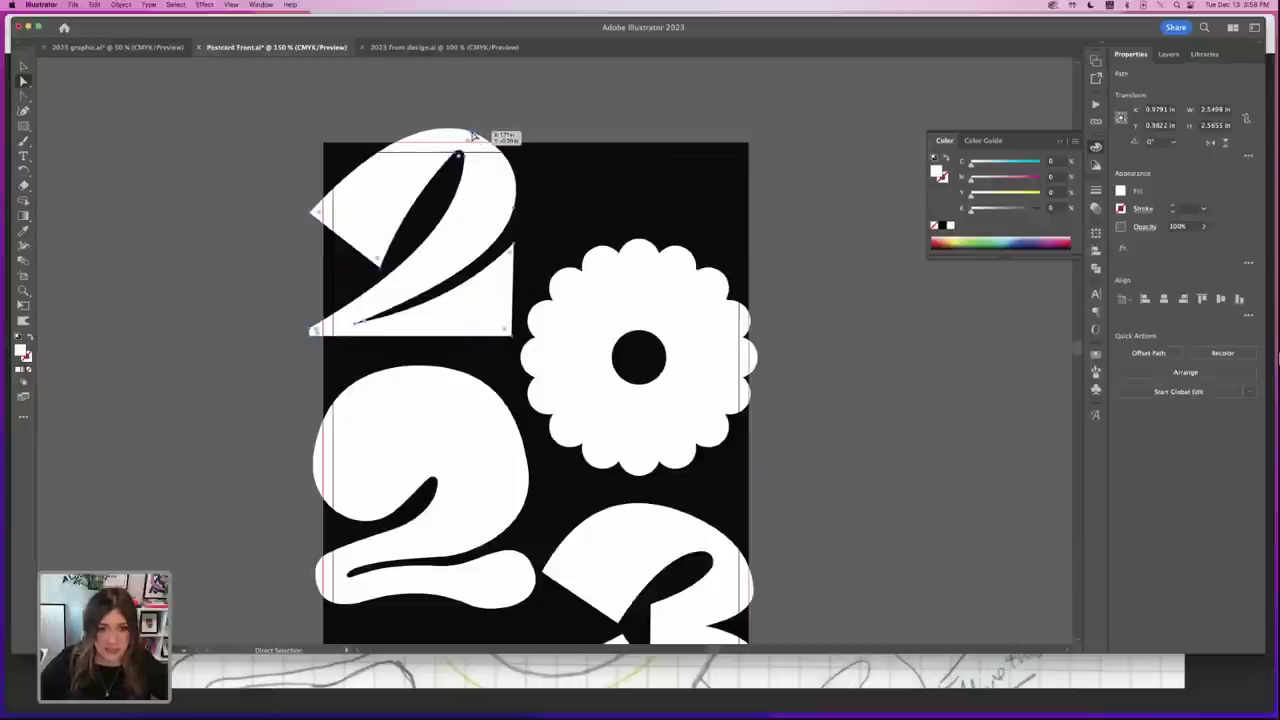
pyautogui.click(557, 126)
pyautogui.click(28, 67)
pyautogui.click(491, 171)
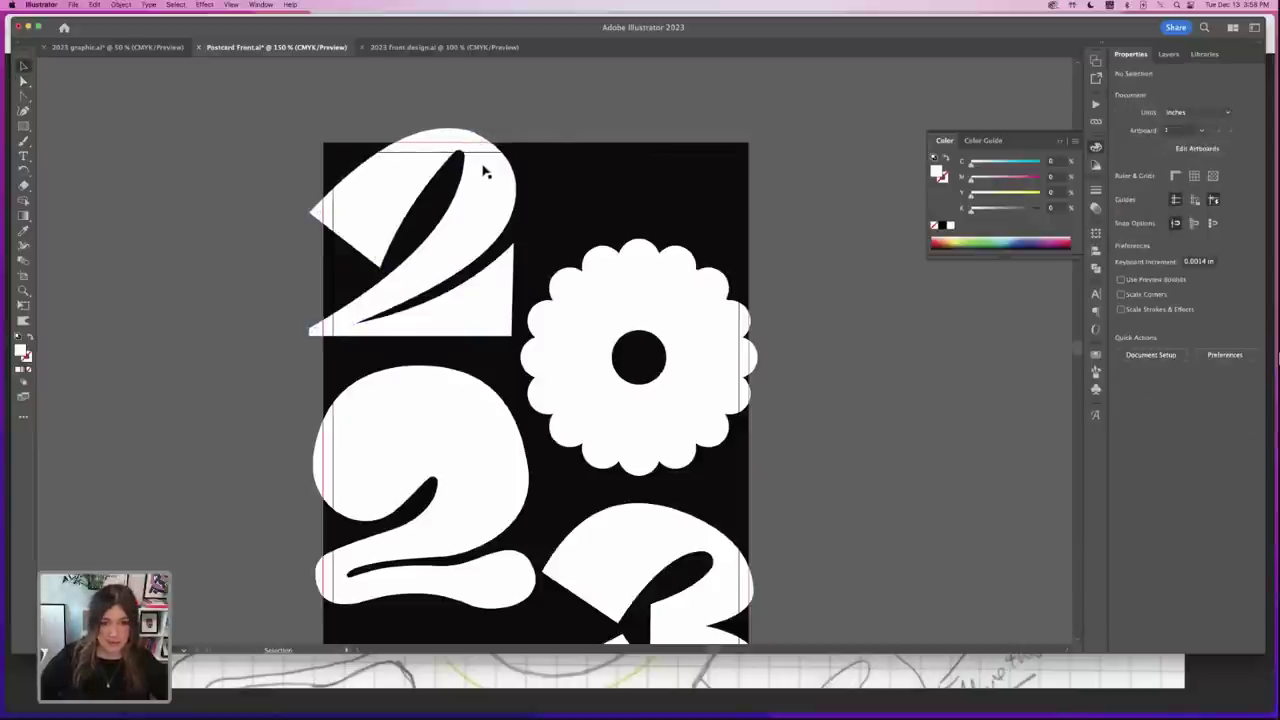
pyautogui.keyDown('shift'); pyautogui.click(617, 414); pyautogui.keyUp('shift')
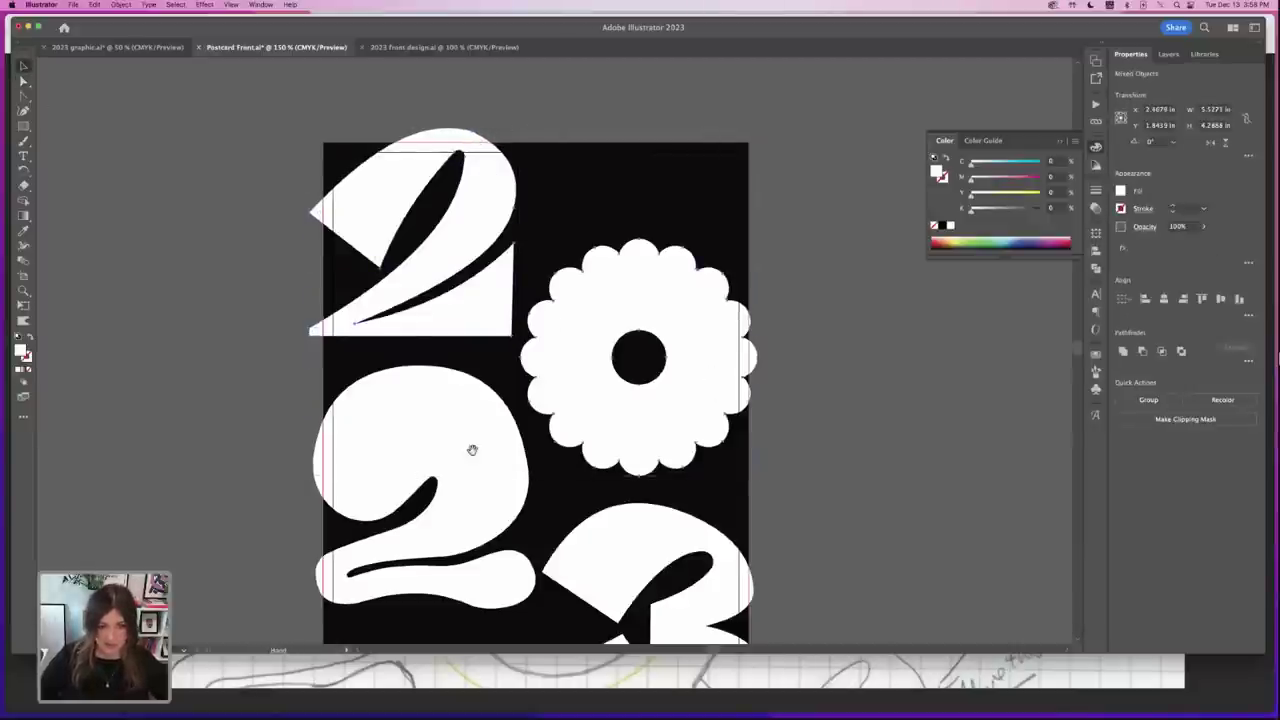
pyautogui.click(228, 428)
pyautogui.scroll(-3, 228, 428)
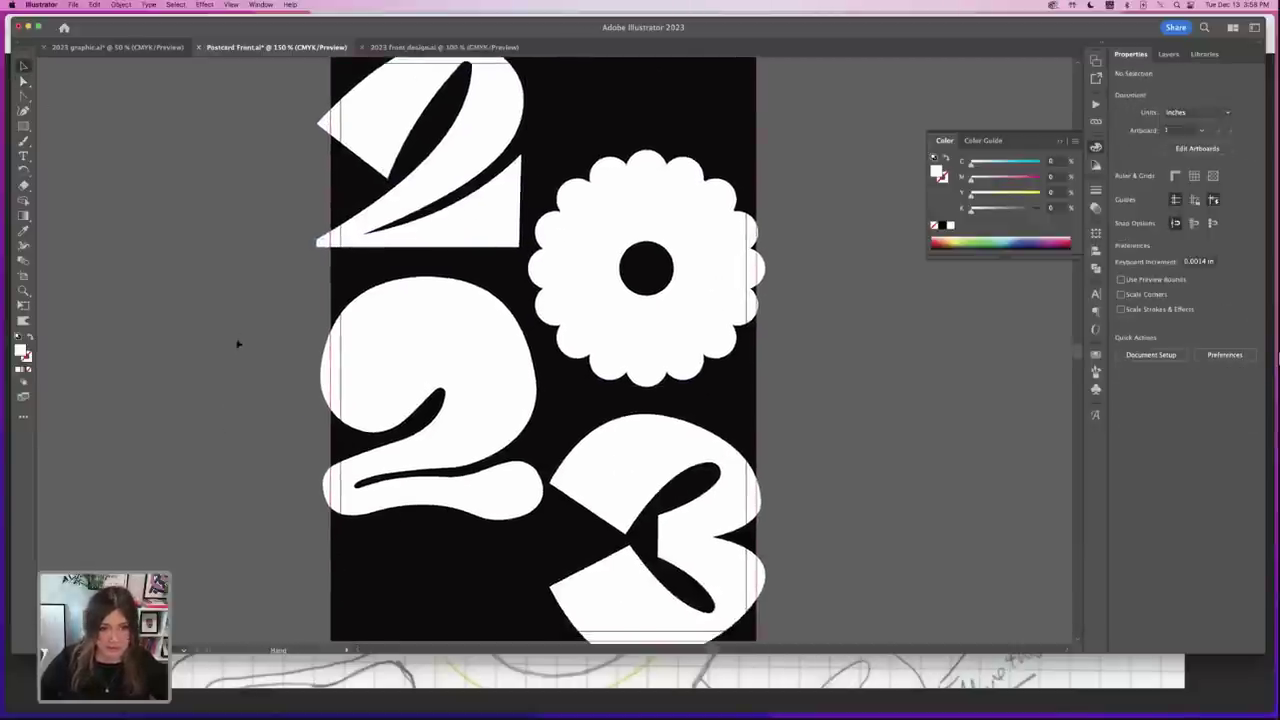
pyautogui.click(506, 123)
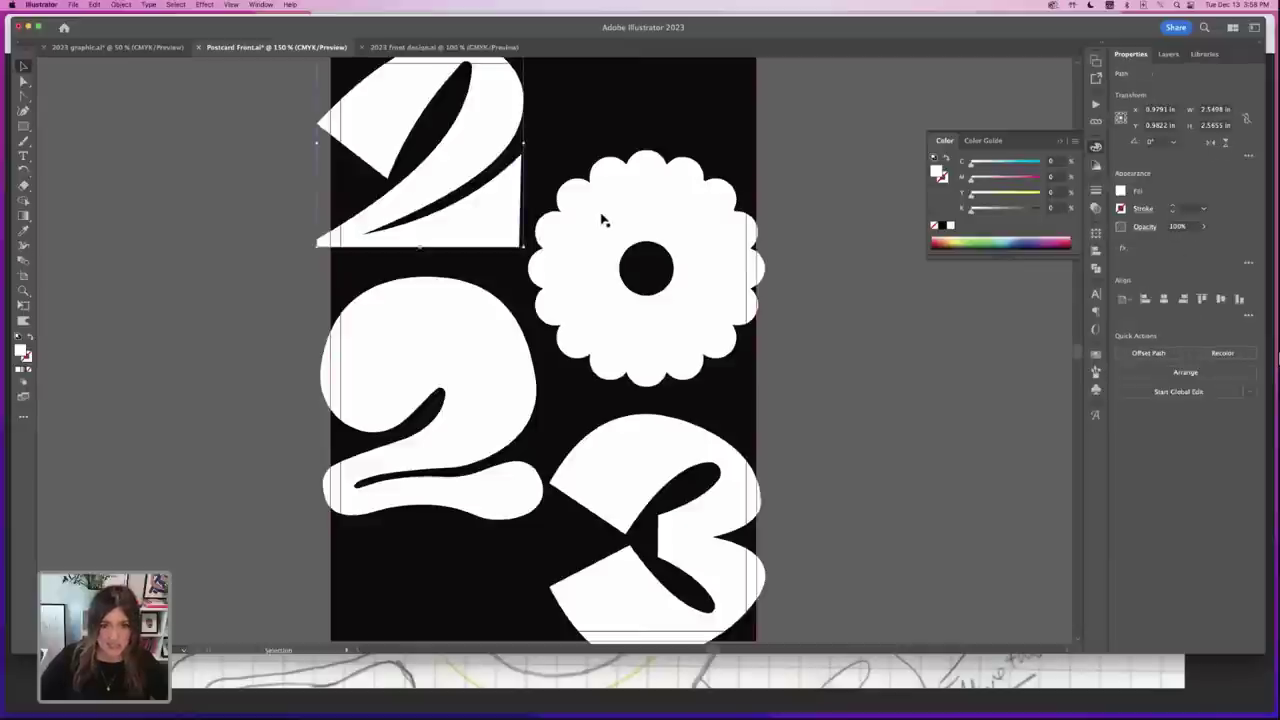
pyautogui.click(603, 217)
pyautogui.click(487, 330)
pyautogui.click(115, 227)
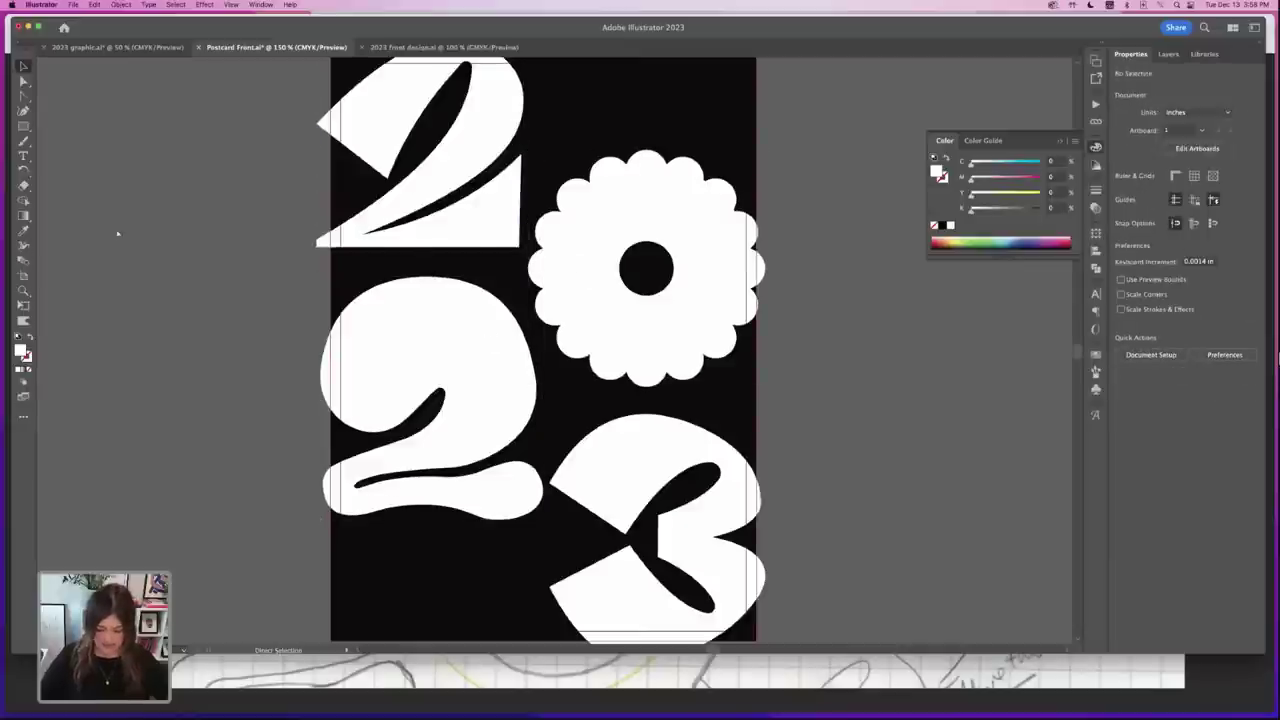
pyautogui.press('super+minus')
pyautogui.click(640, 257)
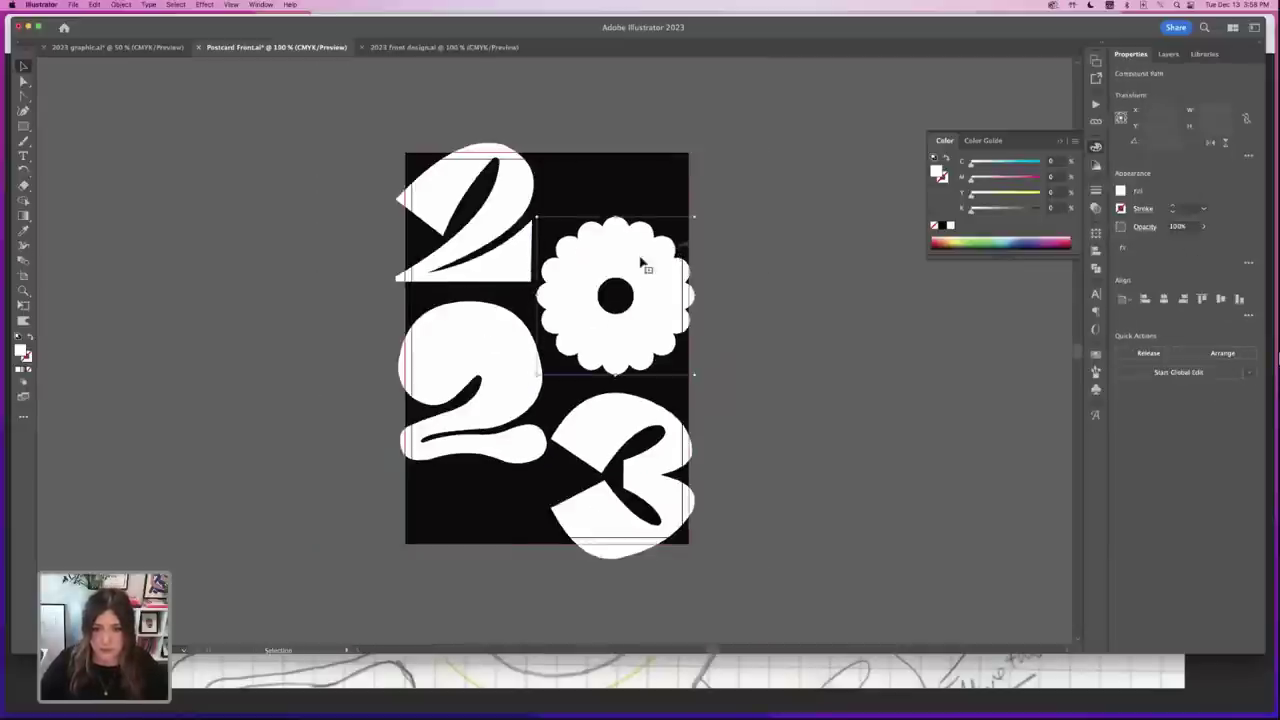
# - Recolour the fill of the 0 and the lower 2 to a 55% black grey
pyautogui.click(503, 340)
pyautogui.keyDown('shift'); pyautogui.click(614, 345); pyautogui.keyUp('shift')
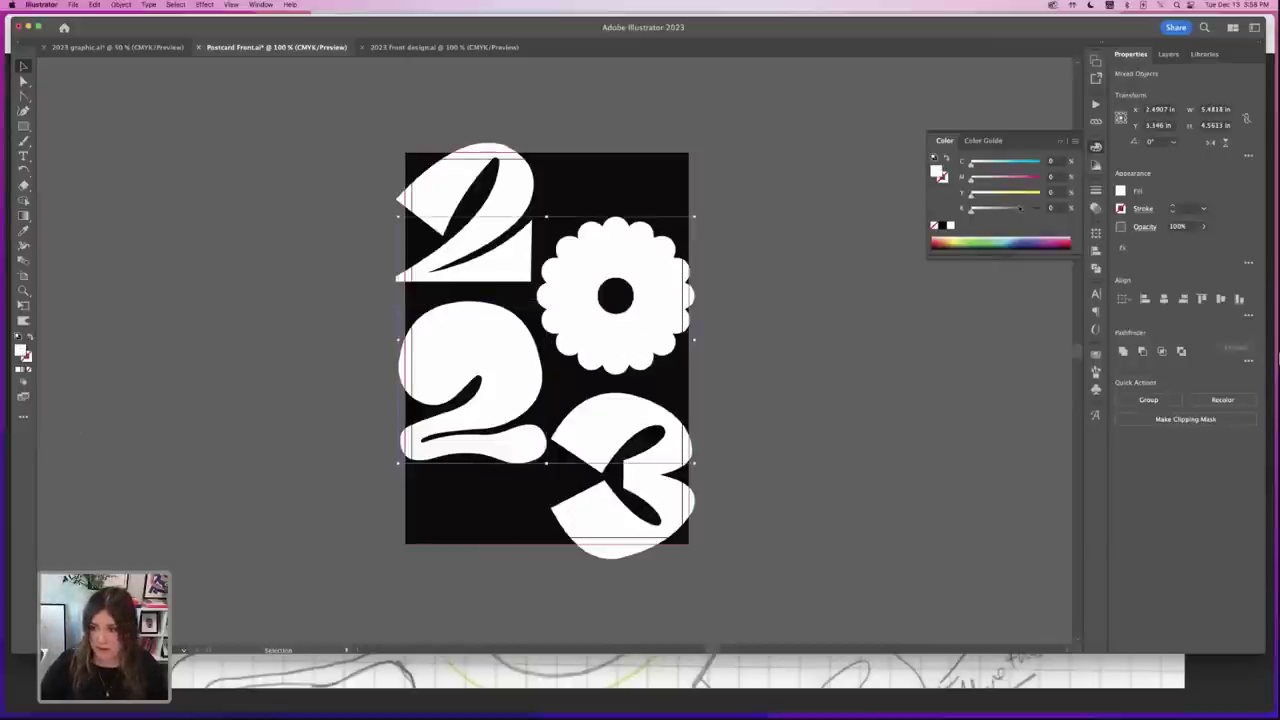
pyautogui.moveTo(970, 208); pyautogui.dragTo(1009, 212)
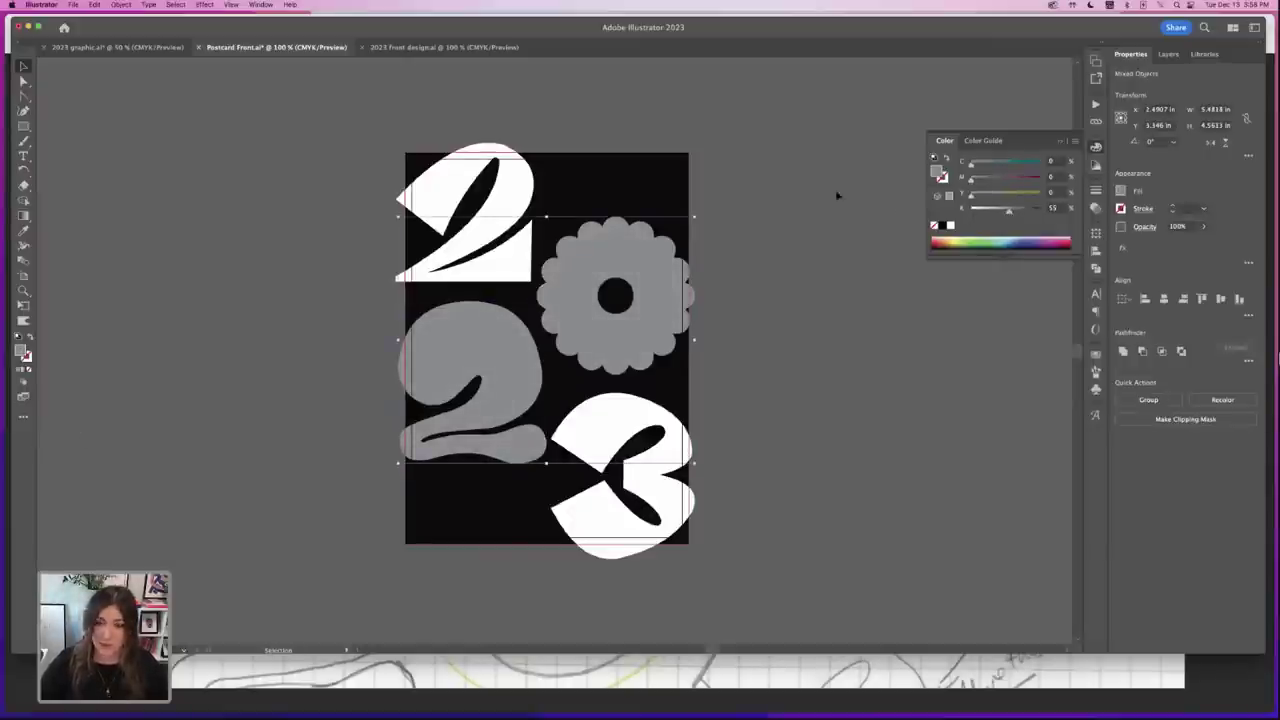
pyautogui.click(762, 353)
# - Nudge the grey 0 slightly right and down, and move the lower 2 slightly down
pyautogui.scroll(-2, 814, 394)
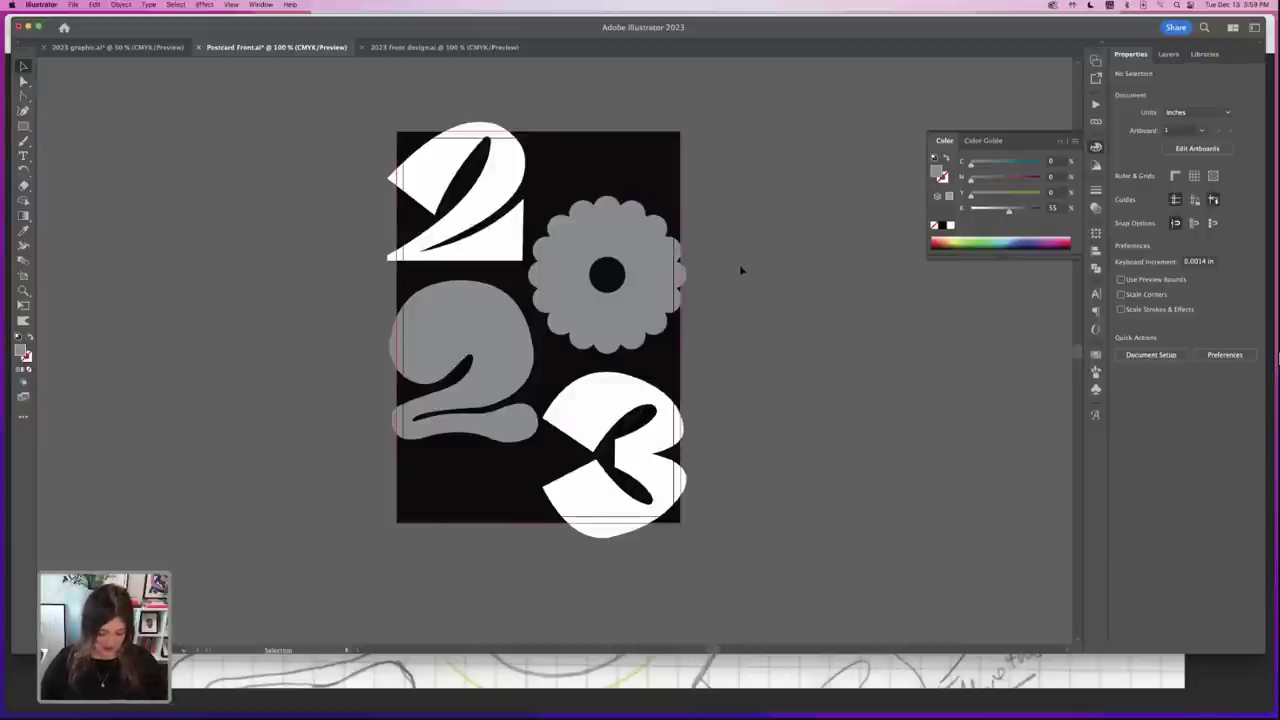
pyautogui.press('super+equal')
pyautogui.press('super+minus')
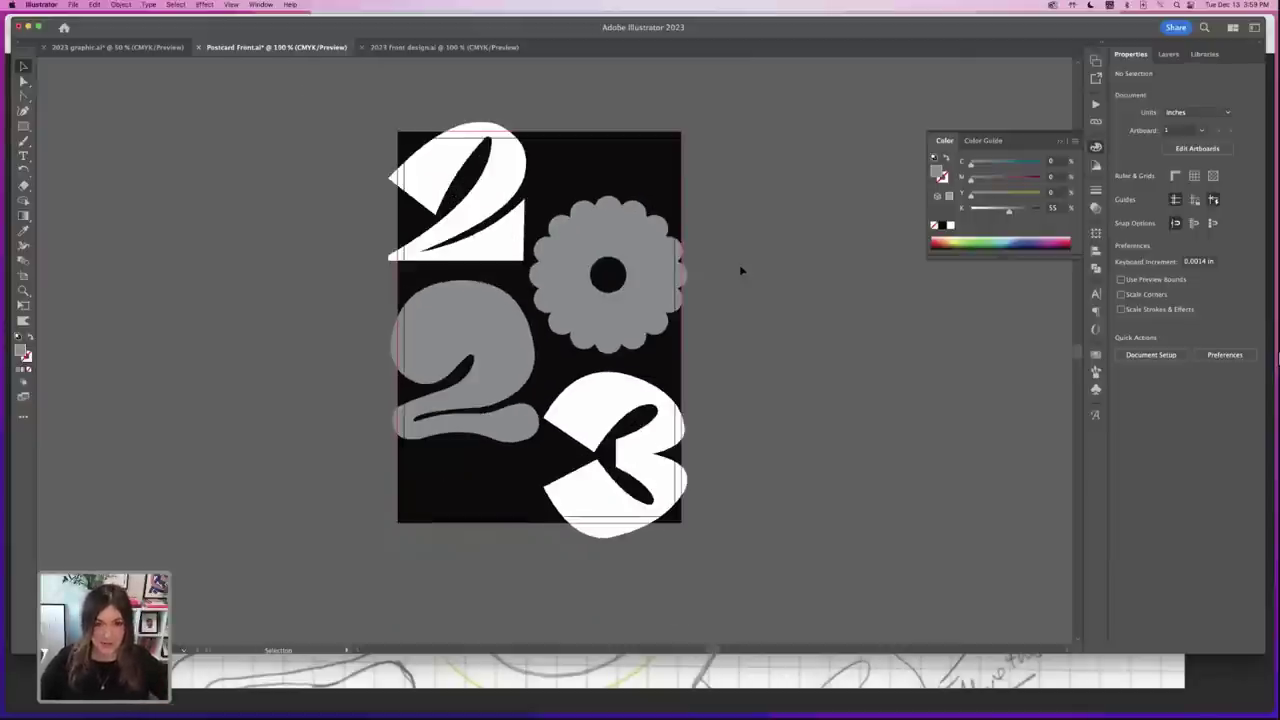
pyautogui.scroll(1, 766, 230)
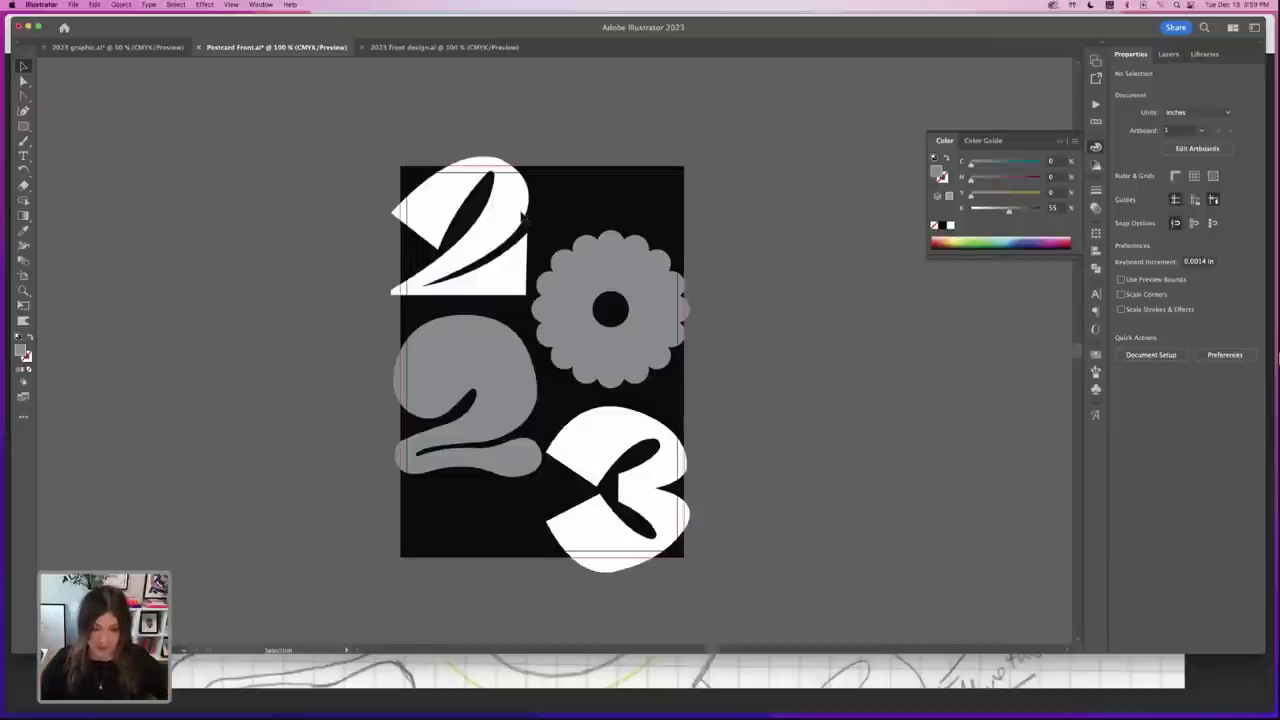
pyautogui.moveTo(613, 153)
pyautogui.mouseDown()
pyautogui.moveTo(619, 136)
pyautogui.moveTo(619, 151)
pyautogui.mouseUp()
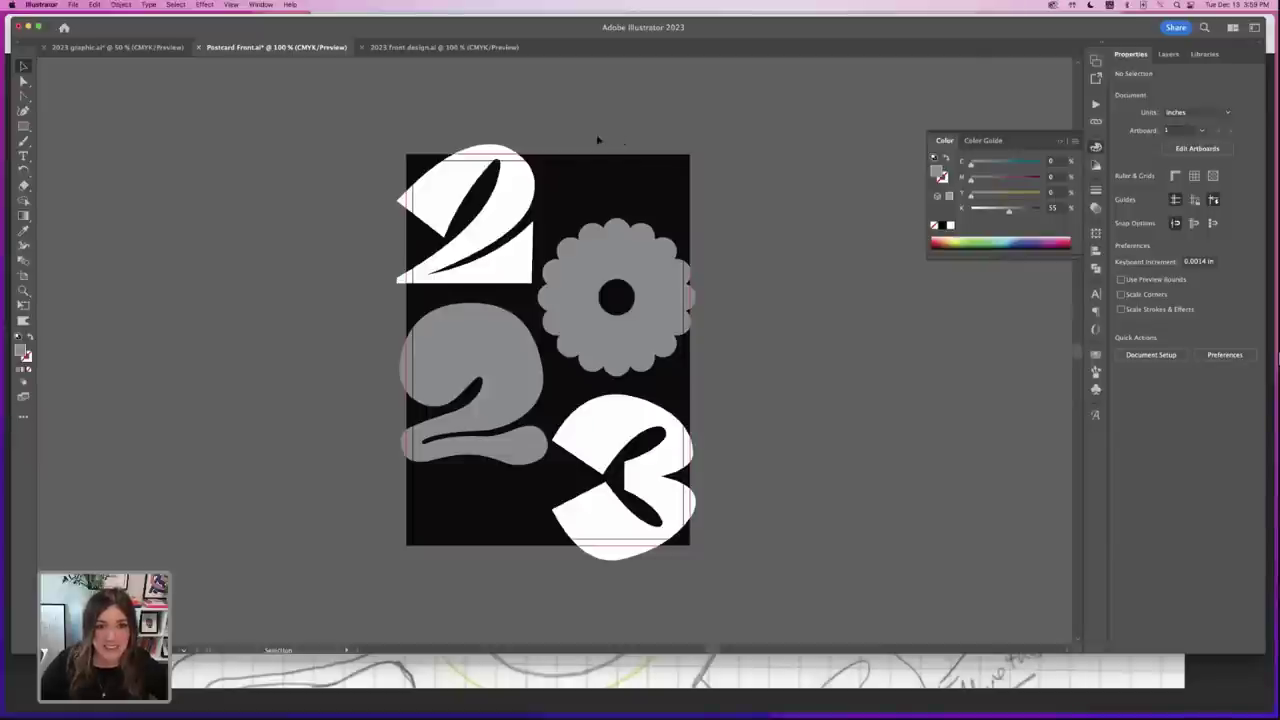
pyautogui.scroll(-2, 600, 137)
pyautogui.moveTo(672, 229); pyautogui.dragTo(677, 235)
pyautogui.moveTo(523, 310); pyautogui.dragTo(520, 320)
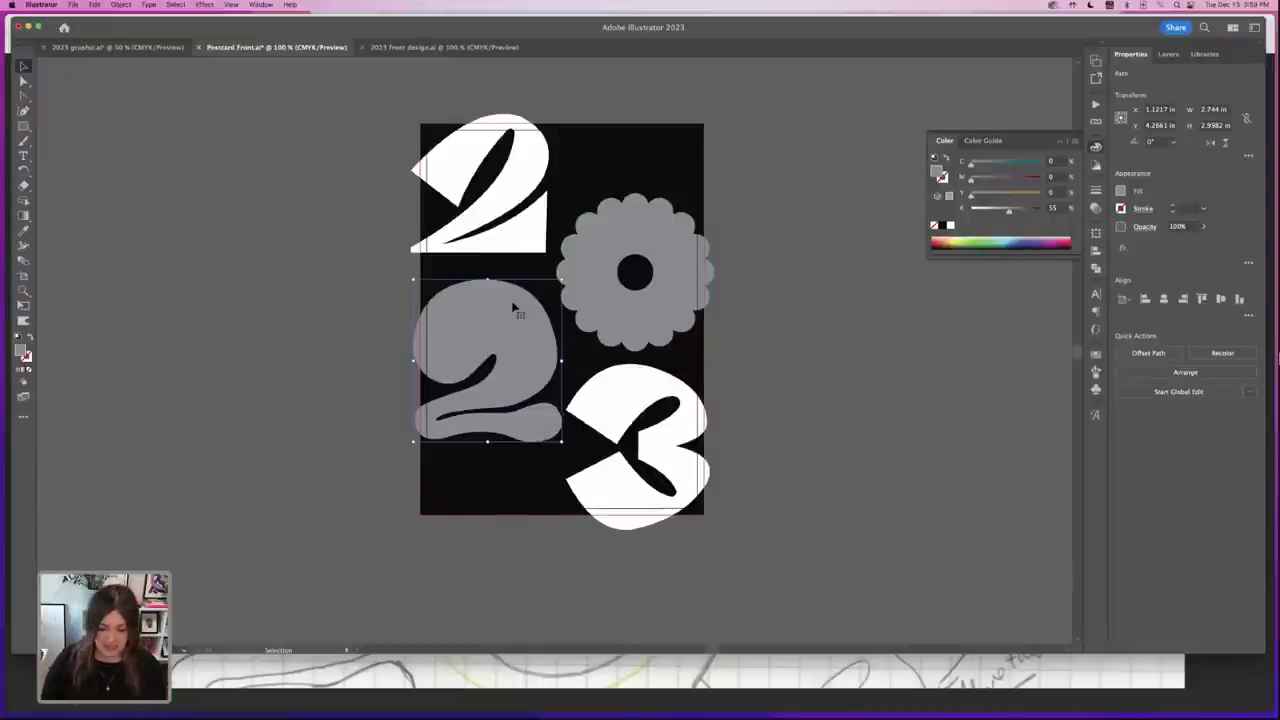
# - Nudge the upper 2 down, the 3 up and left, the 0 slightly left, and the lower 2 slightly right
pyautogui.scroll(-3, 754, 437)
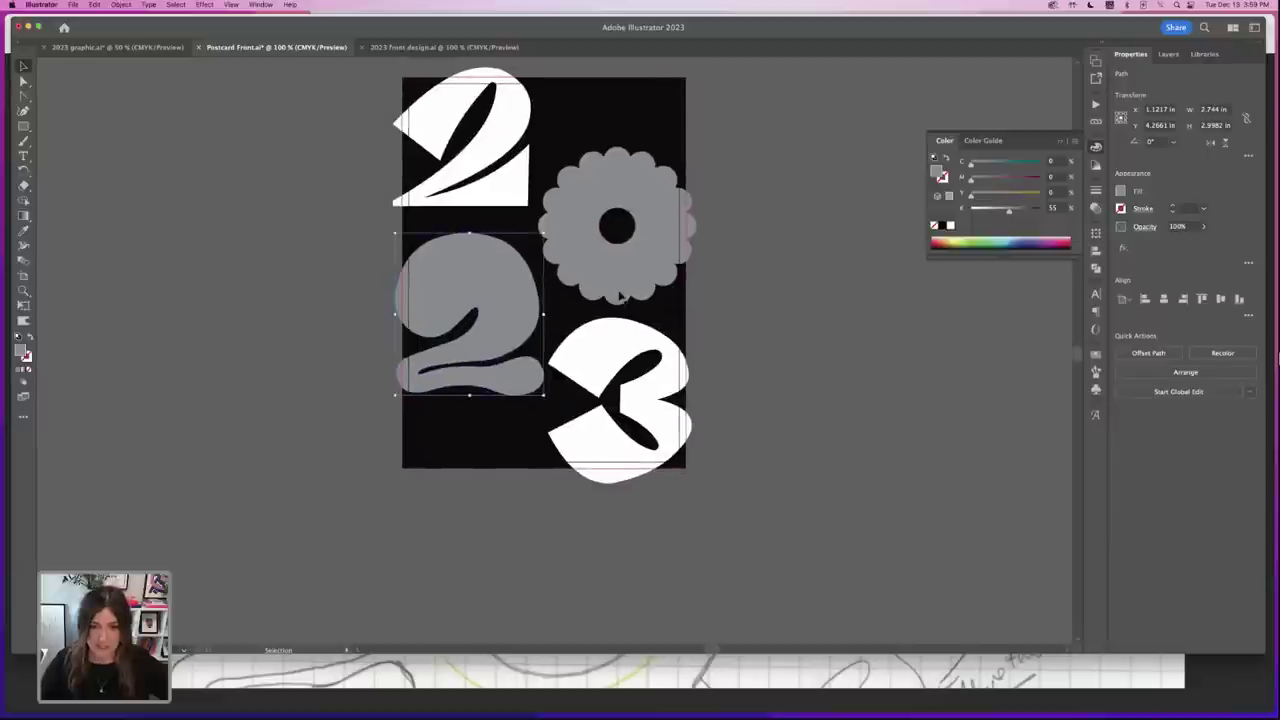
pyautogui.moveTo(490, 192); pyautogui.dragTo(486, 202)
pyautogui.moveTo(649, 355); pyautogui.dragTo(648, 350)
pyautogui.moveTo(524, 283); pyautogui.dragTo(587, 276)
pyautogui.moveTo(484, 280); pyautogui.dragTo(486, 284)
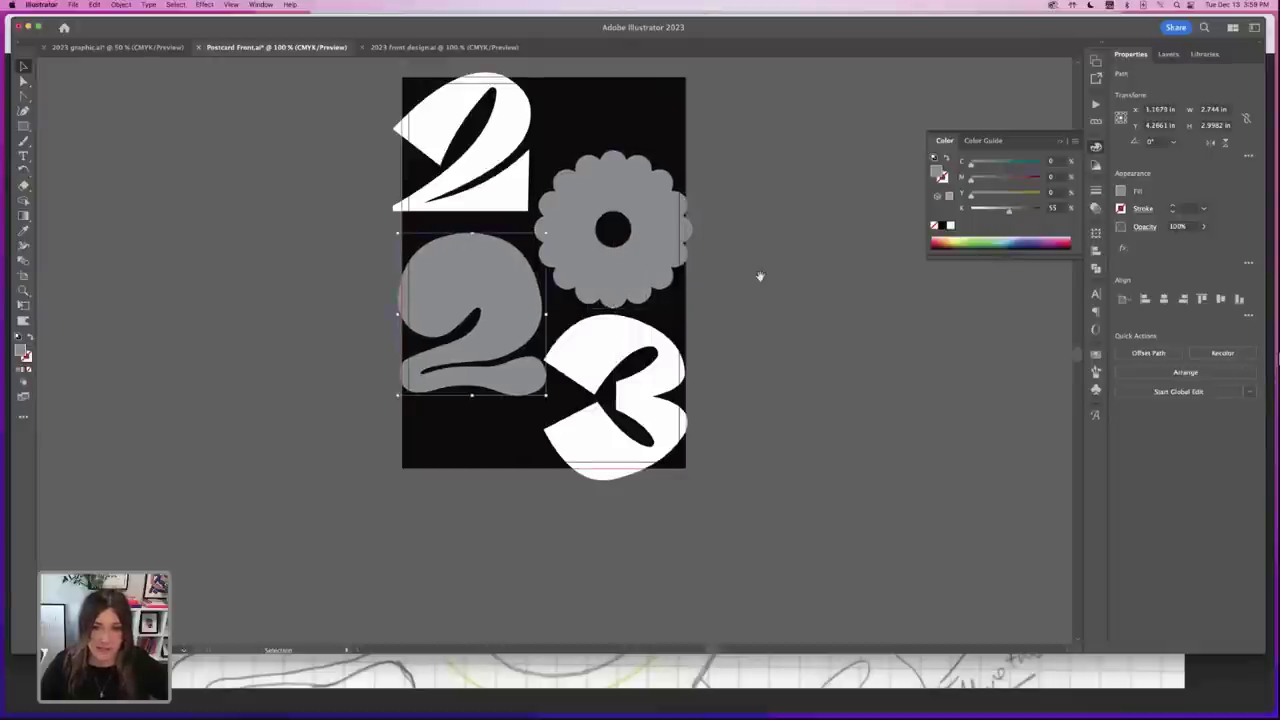
# - Enlarge all four digits together toward the upper left, past the artboard's top and left edges
pyautogui.moveTo(760, 277); pyautogui.dragTo(754, 349)
pyautogui.click(515, 255)
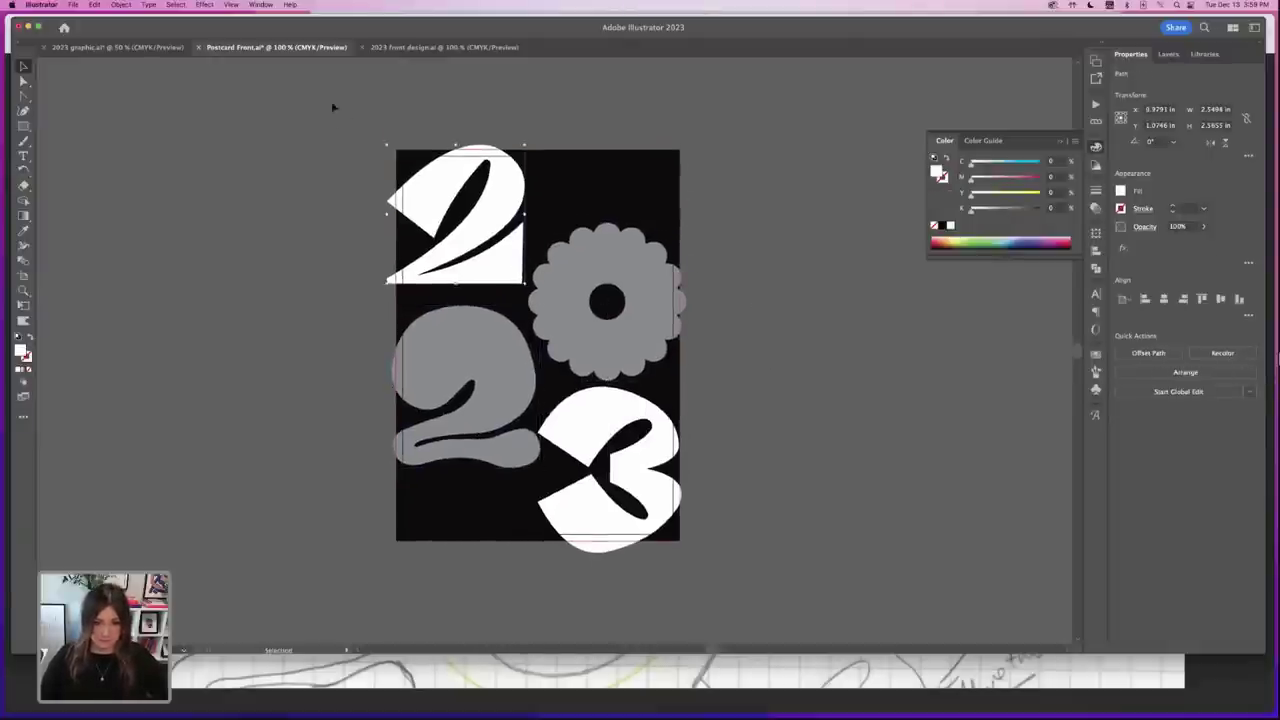
pyautogui.moveTo(334, 109); pyautogui.dragTo(714, 517)
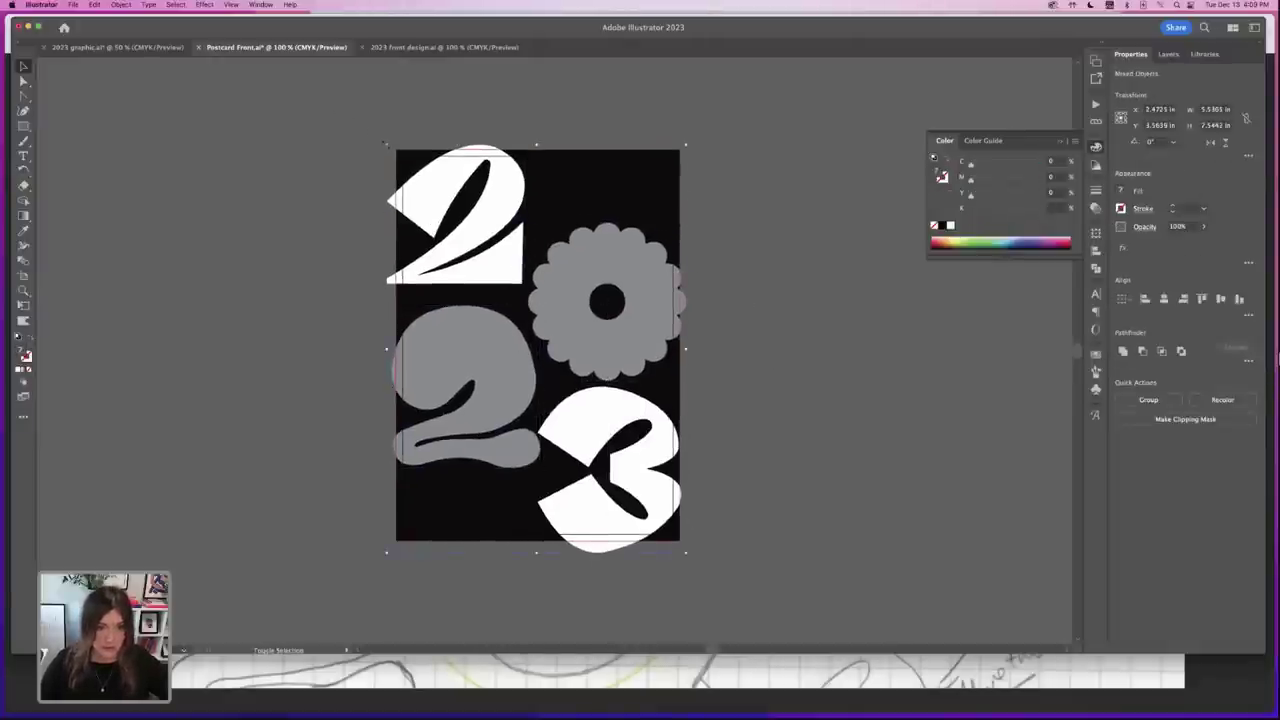
pyautogui.moveTo(385, 144); pyautogui.dragTo(356, 102)
pyautogui.click(854, 337)
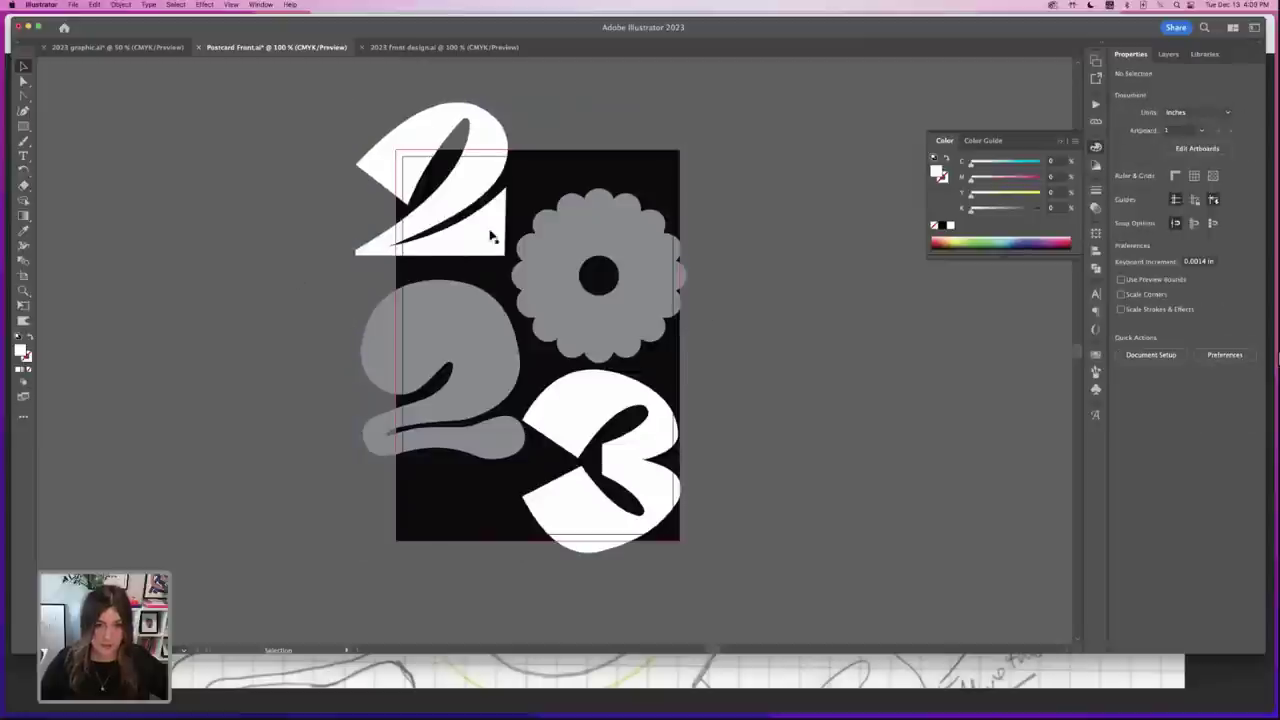
# - Reposition the four enlarged digits on the artboard so that they overlap each other and run slightly over its edges
pyautogui.moveTo(491, 236); pyautogui.dragTo(511, 266)
pyautogui.moveTo(660, 453); pyautogui.dragTo(667, 461)
pyautogui.moveTo(481, 386); pyautogui.dragTo(508, 417)
pyautogui.moveTo(620, 346); pyautogui.dragTo(610, 371)
pyautogui.moveTo(494, 364); pyautogui.dragTo(497, 358)
pyautogui.moveTo(637, 300); pyautogui.dragTo(642, 288)
pyautogui.moveTo(461, 260); pyautogui.dragTo(477, 280)
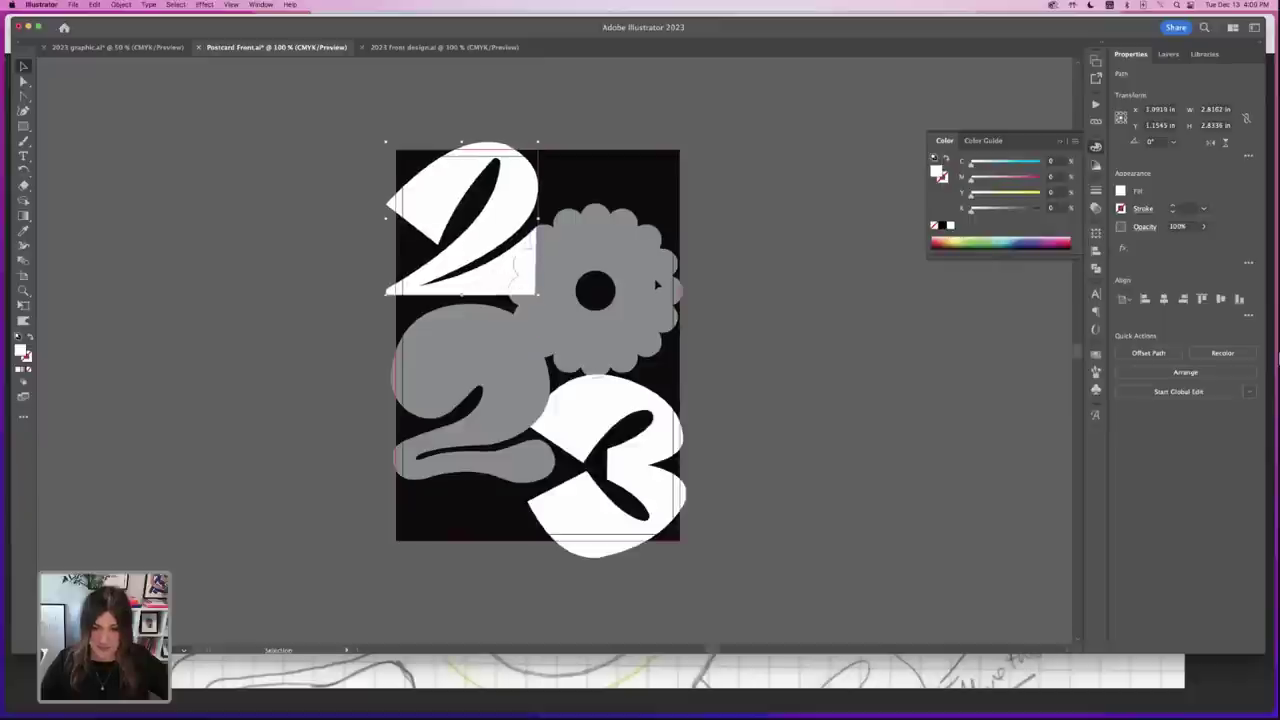
pyautogui.moveTo(656, 285); pyautogui.dragTo(660, 286)
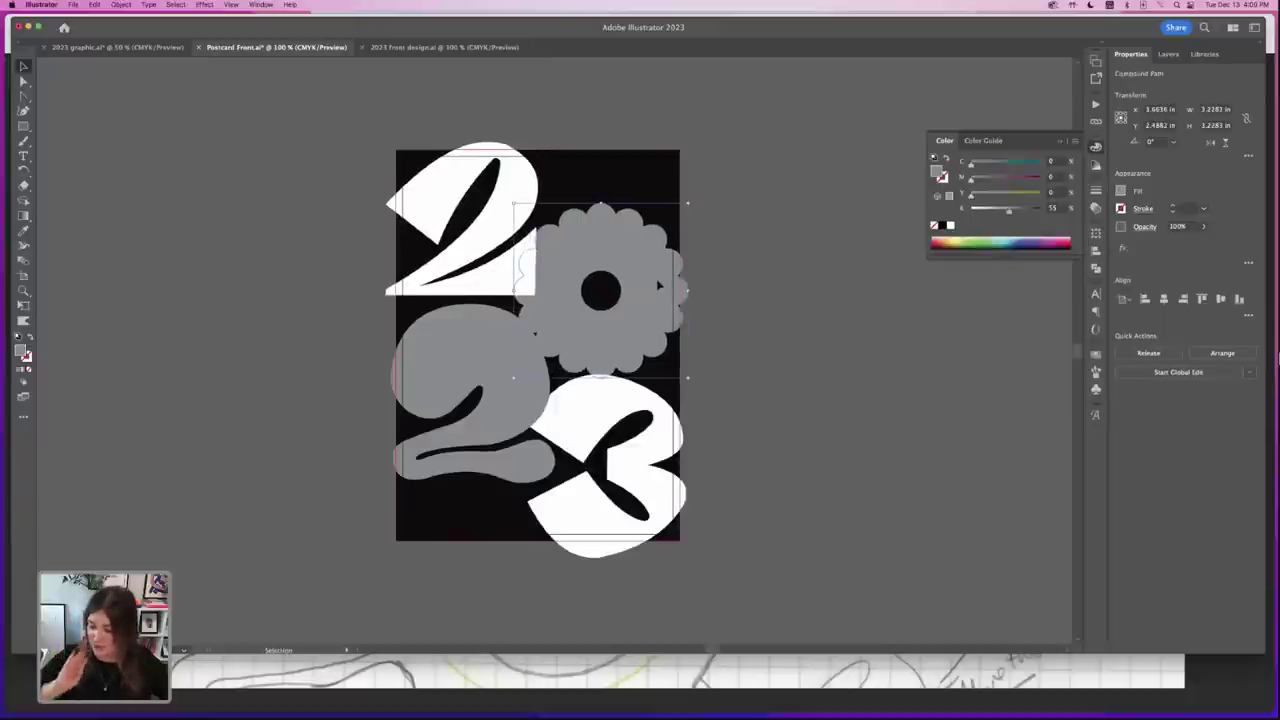
pyautogui.scroll(-3, 817, 286)
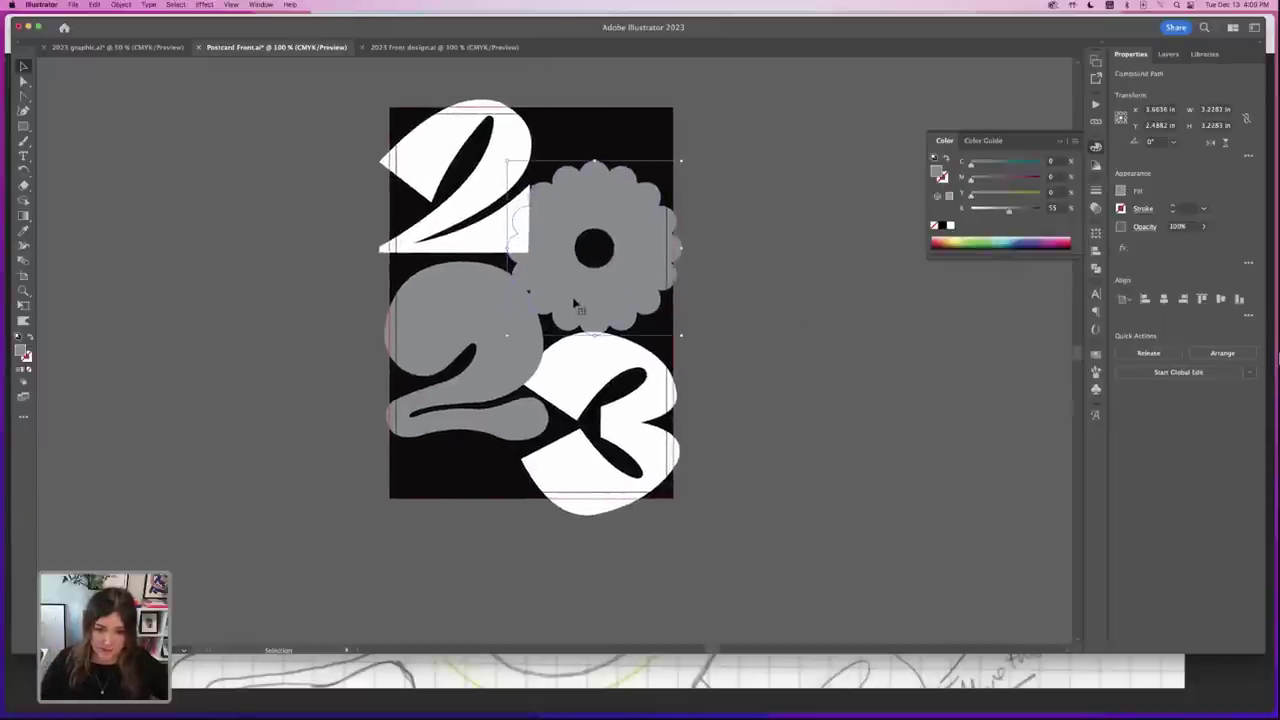
pyautogui.click(746, 311)
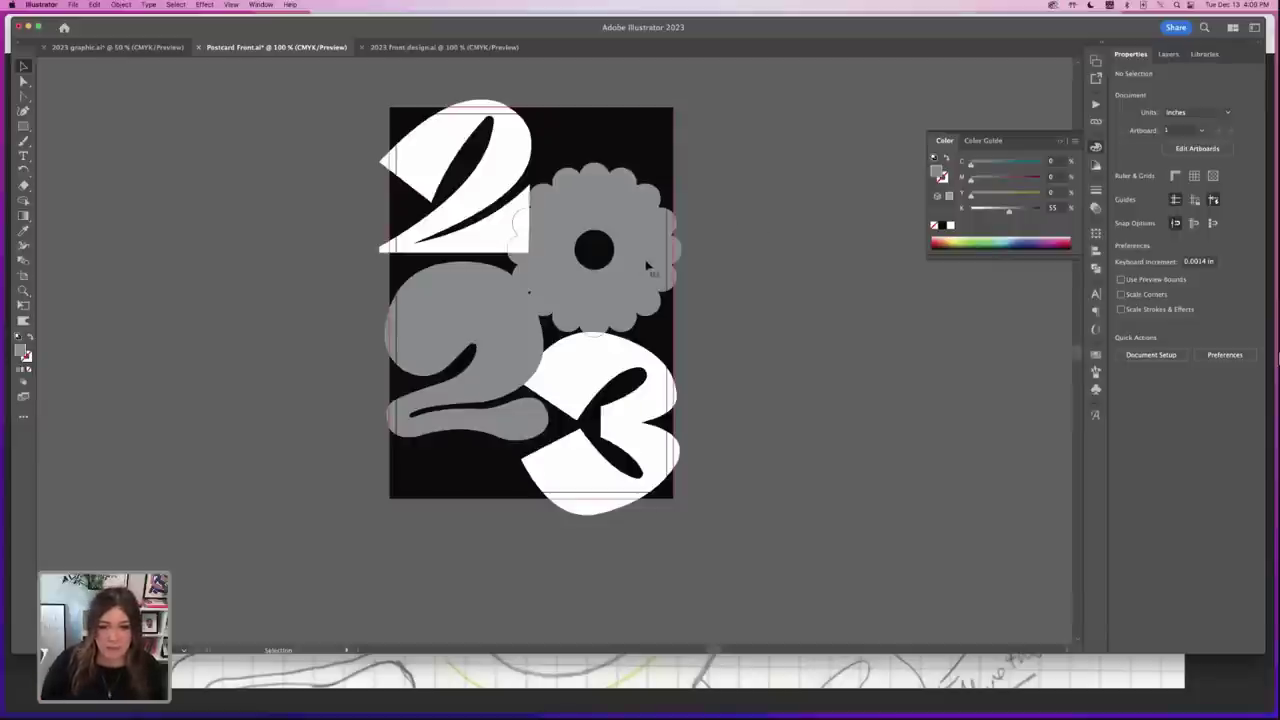
# - Turn the 0 and the lower 2 into grey outlines without a fill
pyautogui.click(603, 293)
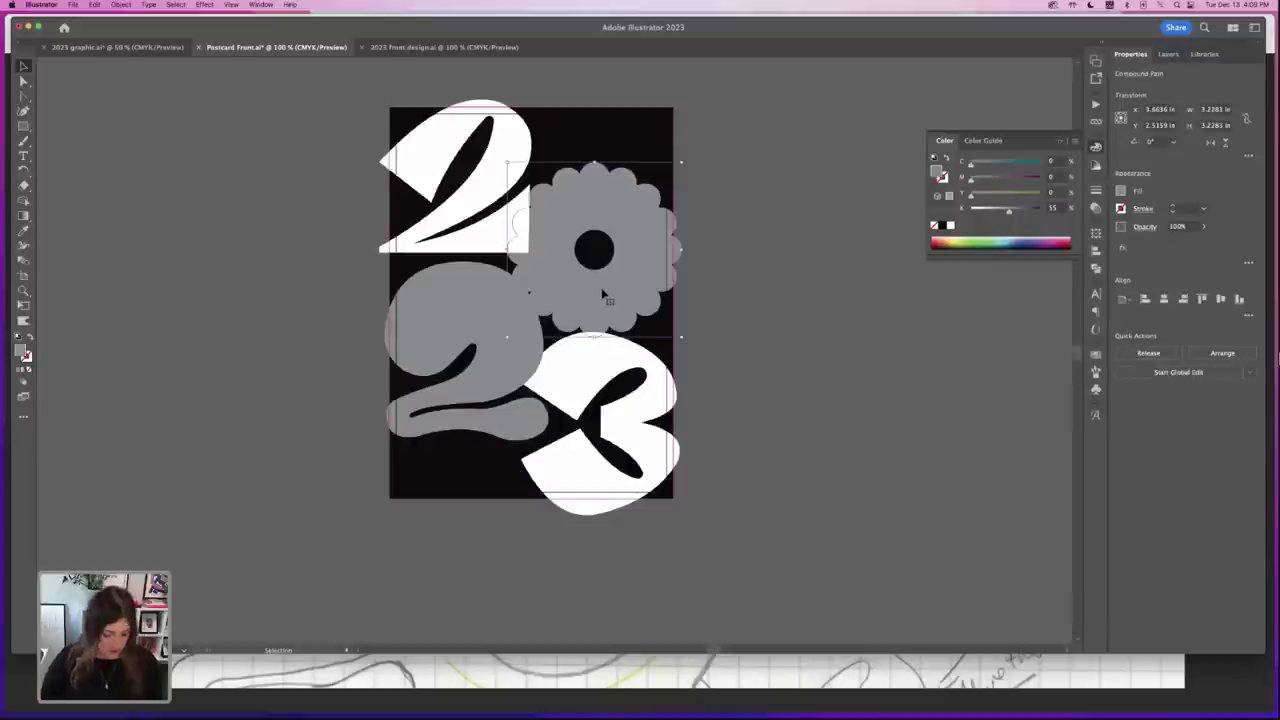
pyautogui.keyDown('shift'); pyautogui.click(486, 321); pyautogui.keyUp('shift')
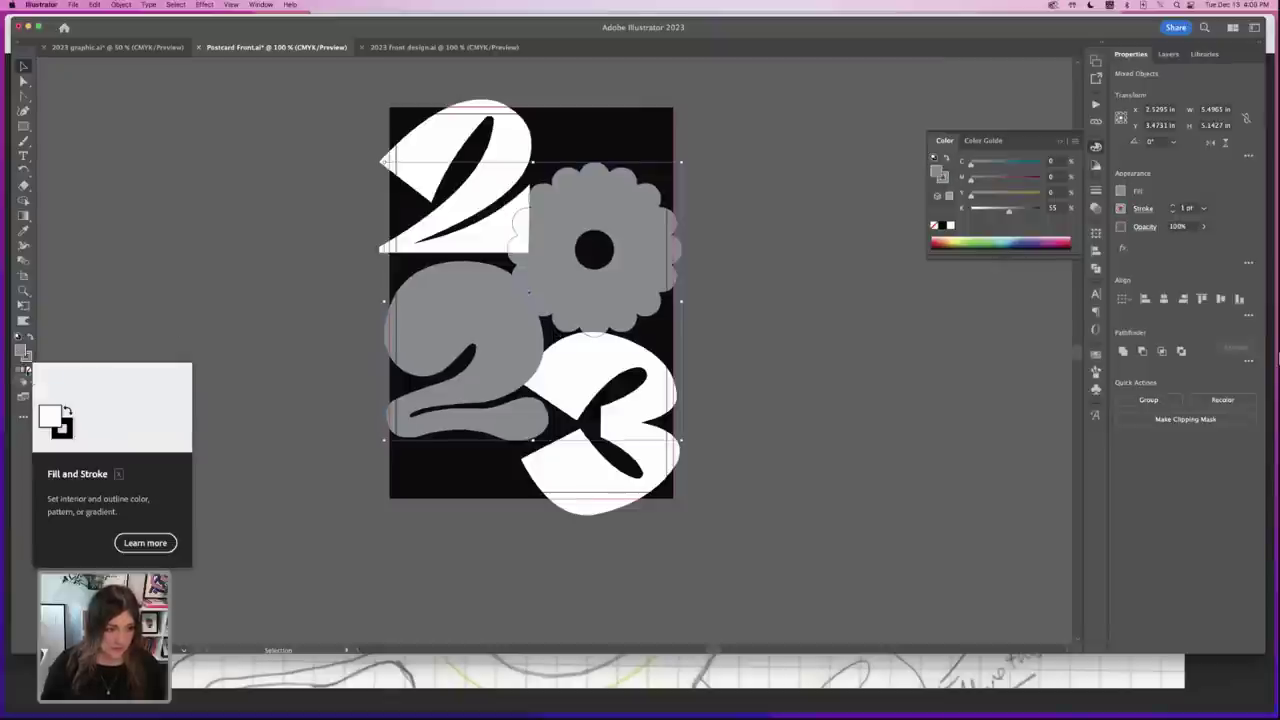
pyautogui.click(29, 369)
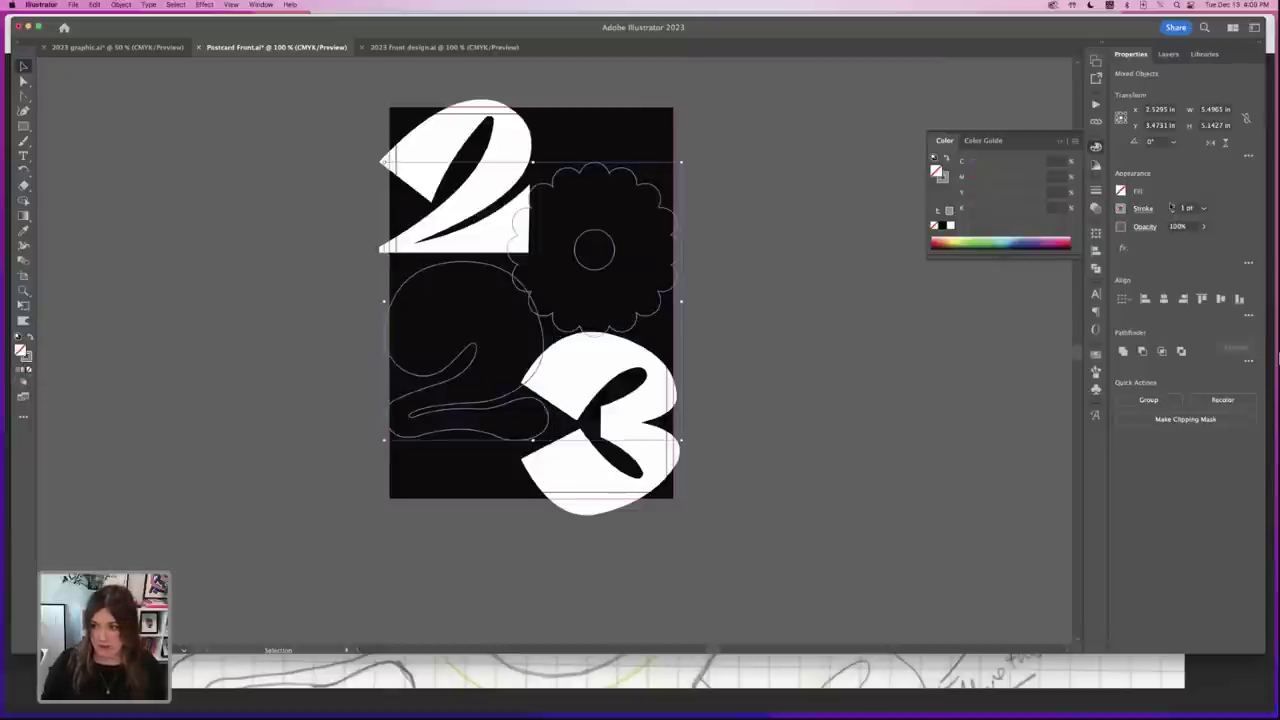
# - Increase the stroke weight of the 0 and lower 2 outlines to 9 pt
pyautogui.click(1171, 205)
pyautogui.click(1171, 205)
pyautogui.click(1171, 205)
pyautogui.click(1171, 205)
pyautogui.click(1171, 205)
pyautogui.click(1171, 205)
pyautogui.click(1171, 205)
pyautogui.click(1171, 205)
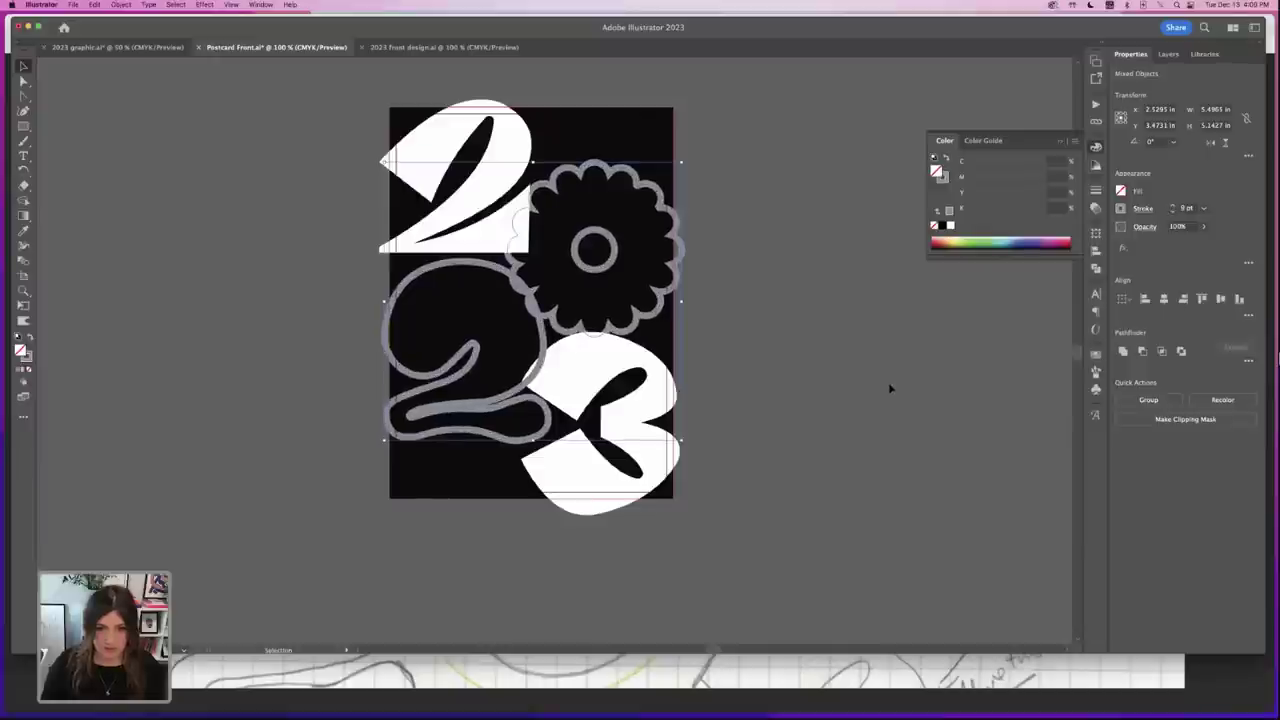
pyautogui.click(890, 388)
# - Try a black 000000 fill on the outlined lower 2 and shift it slightly left and down
pyautogui.click(557, 323)
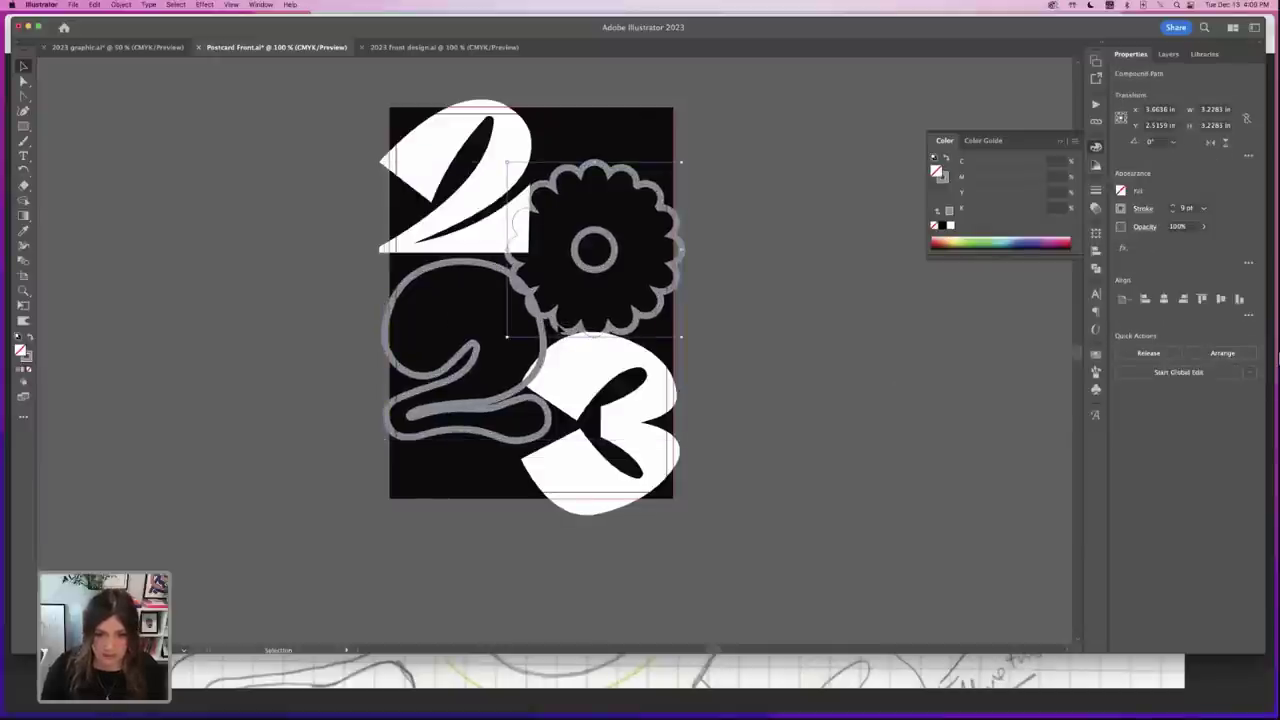
pyautogui.click(390, 295)
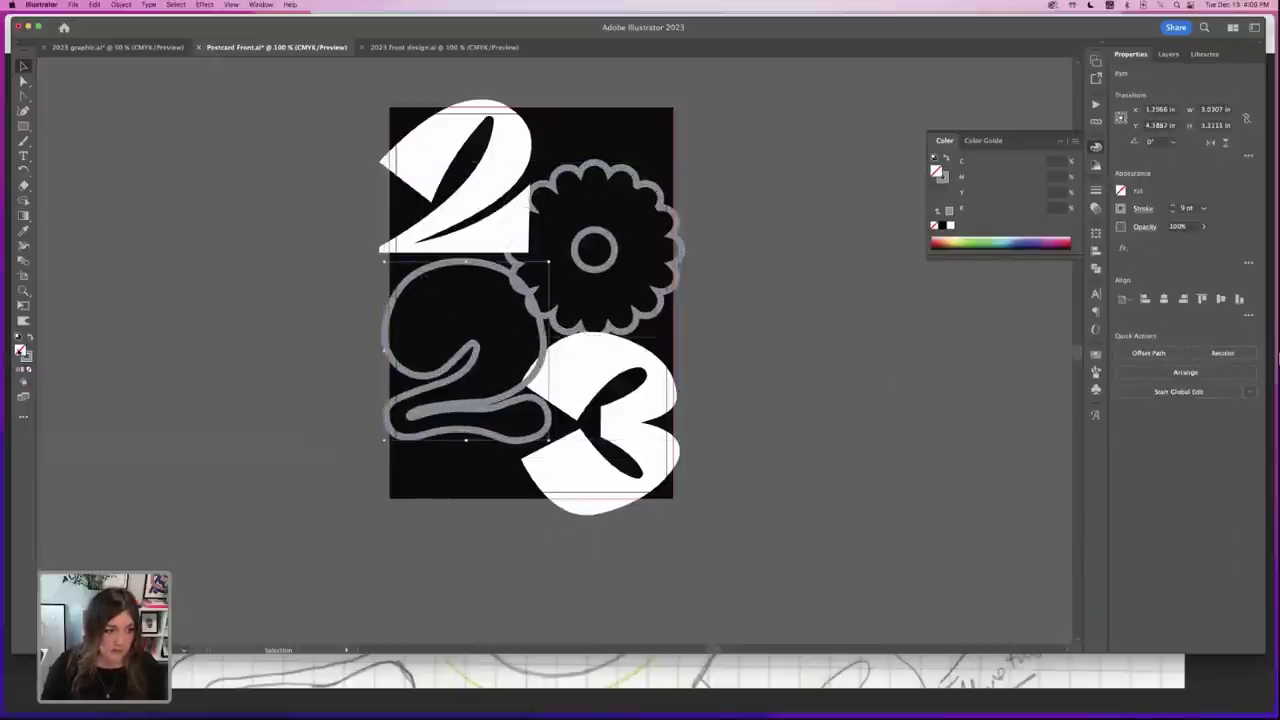
pyautogui.doubleClick(20, 350)
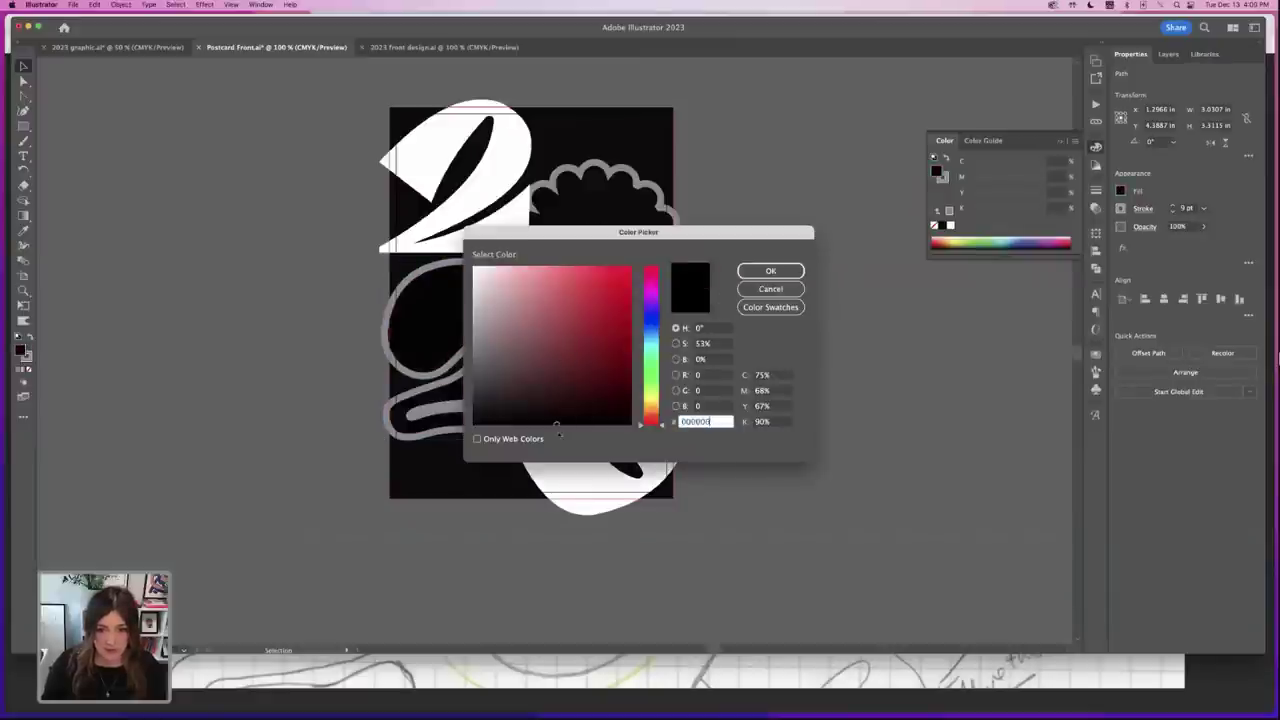
pyautogui.click(766, 270)
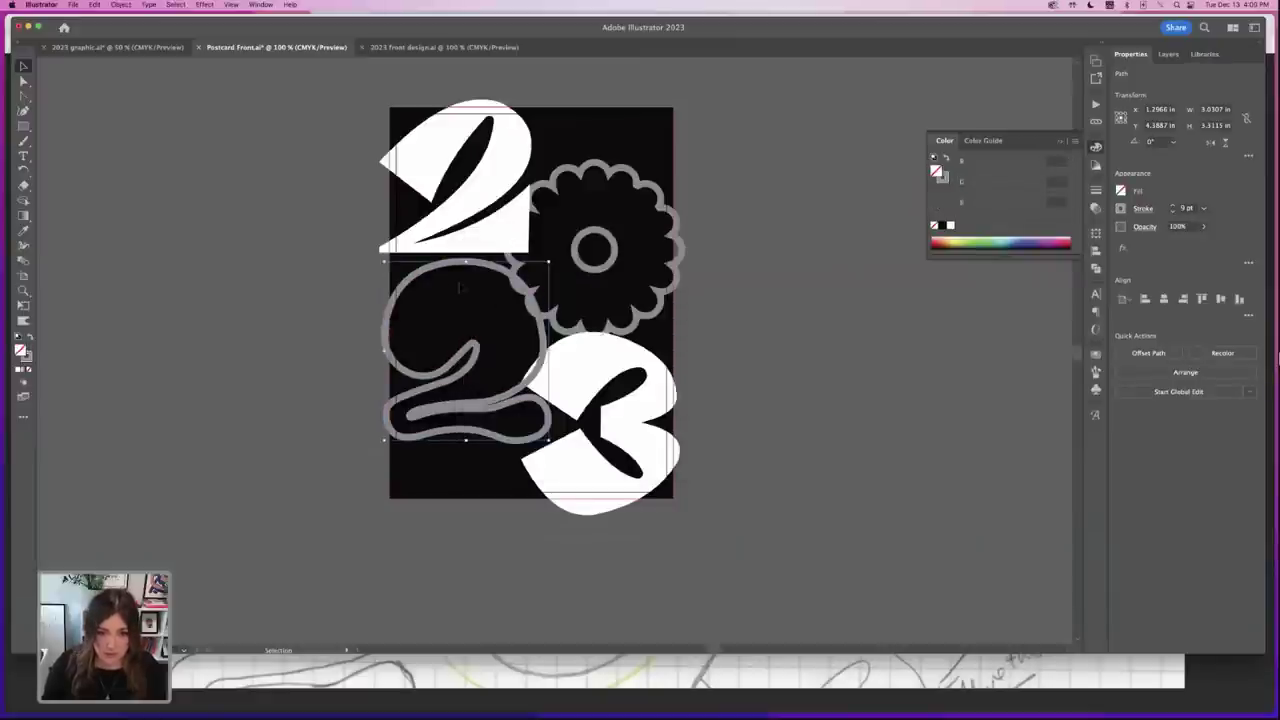
pyautogui.moveTo(468, 266)
pyautogui.mouseDown()
pyautogui.moveTo(510, 263)
pyautogui.moveTo(457, 272)
pyautogui.mouseUp()
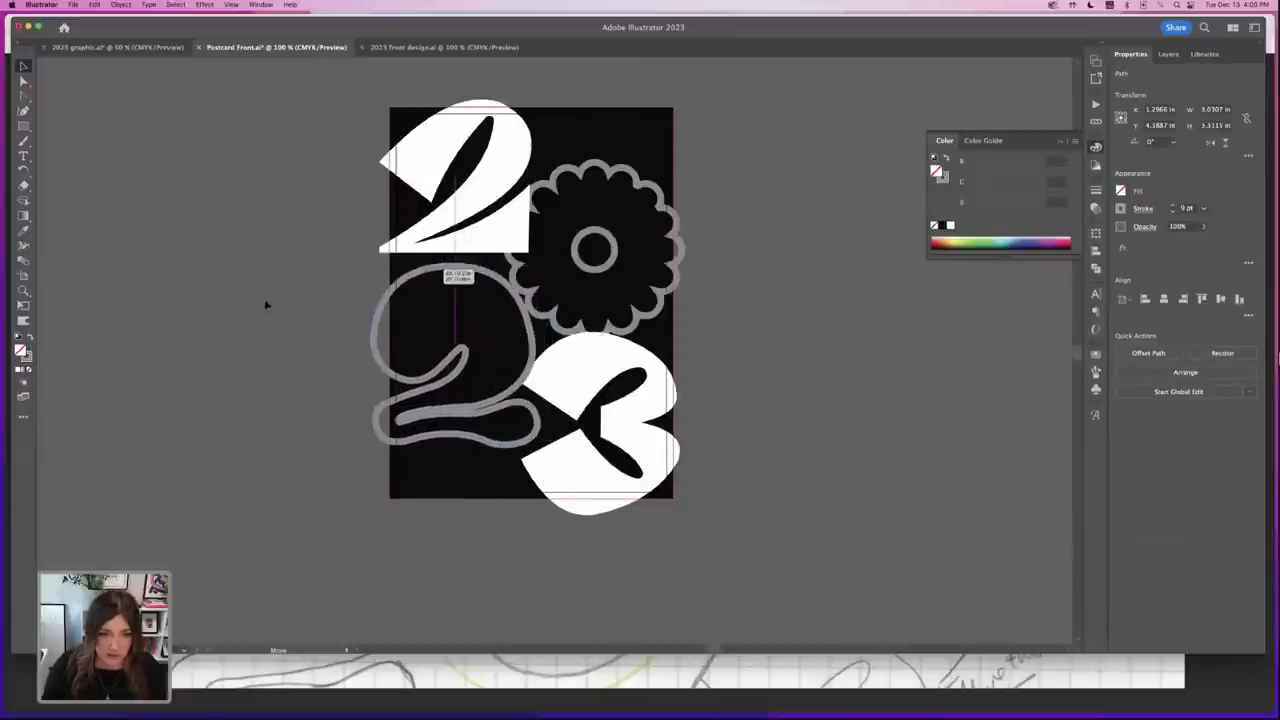
pyautogui.doubleClick(20, 351)
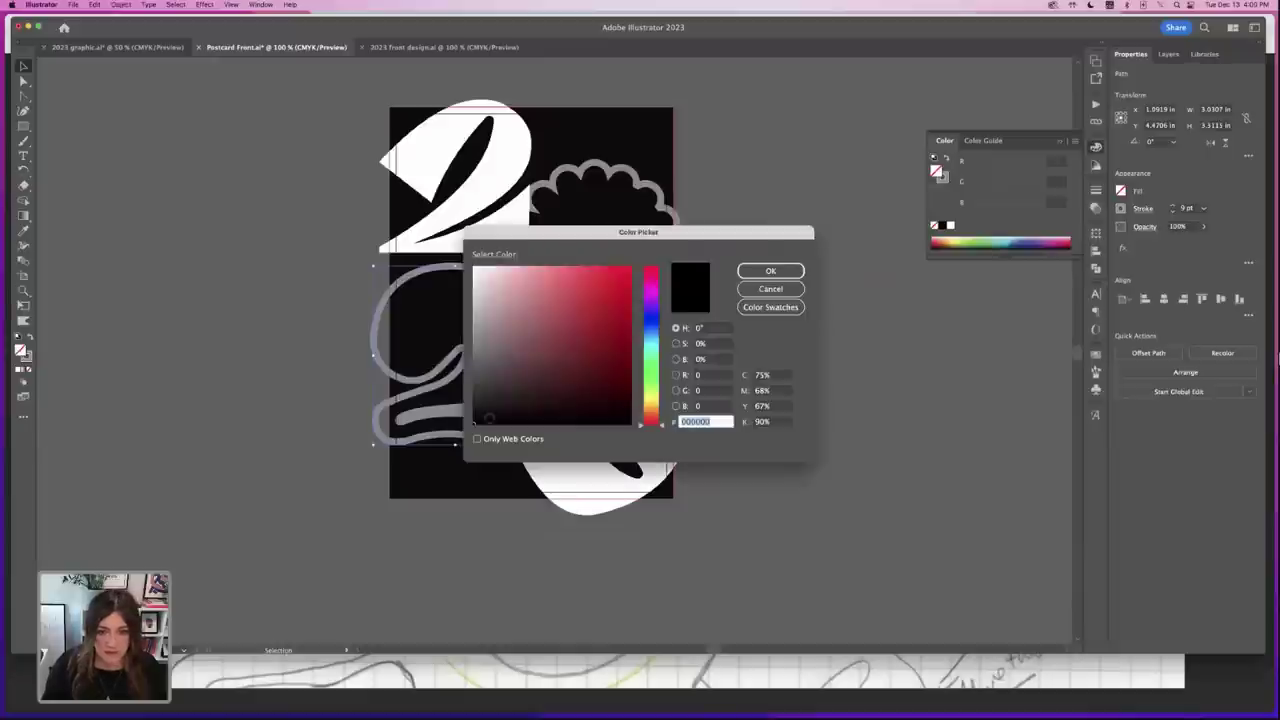
pyautogui.click(758, 288)
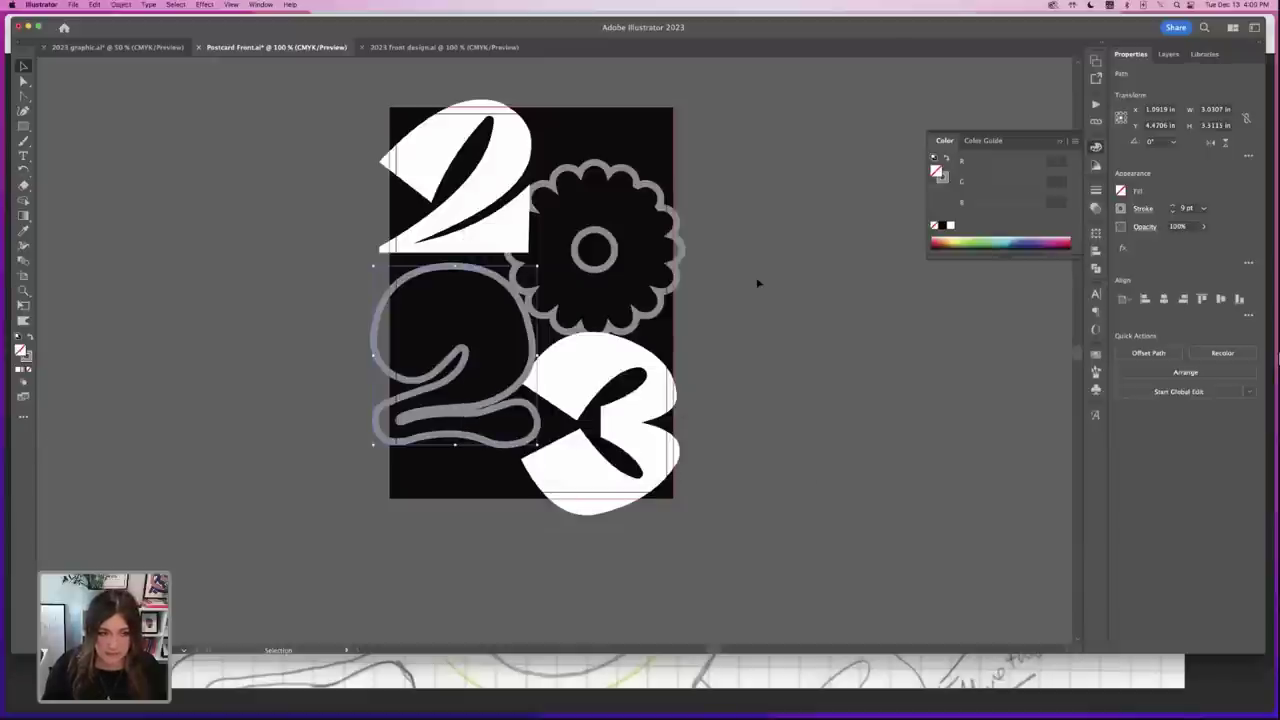
# - Fill the outlined lower 2 with 100% black and move it right and slightly down, over the edge of the 3
pyautogui.click(414, 305)
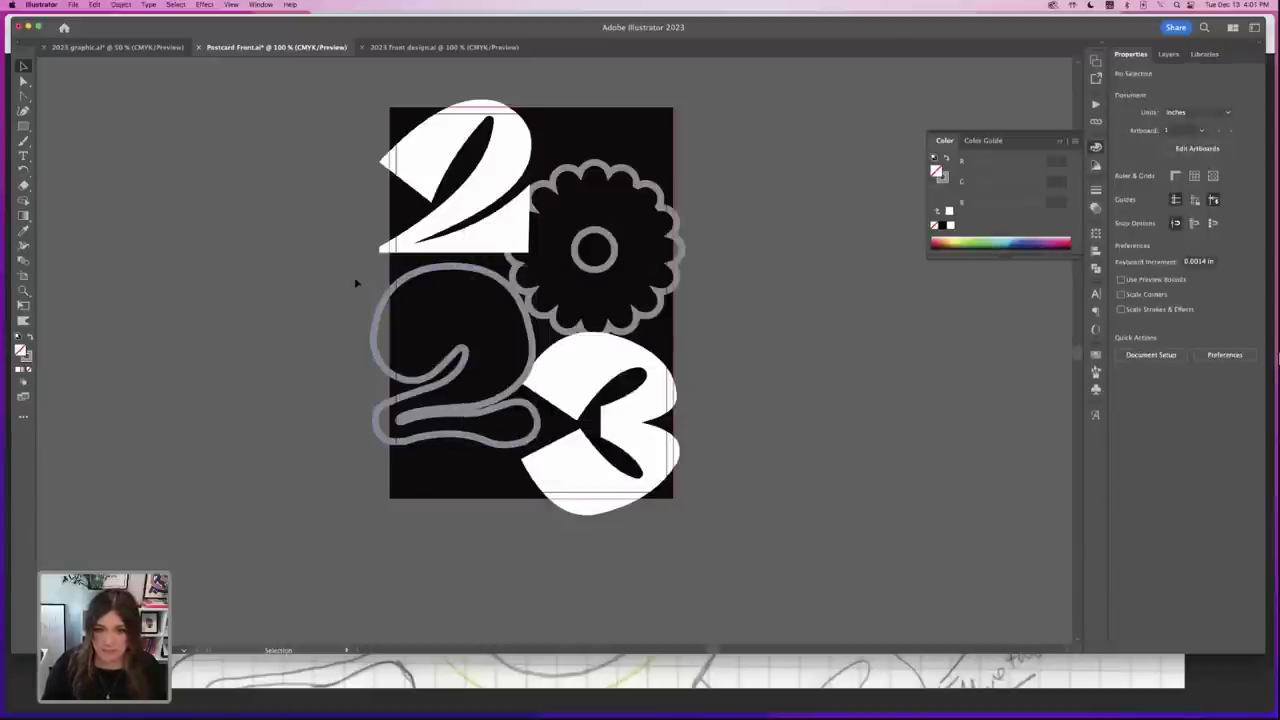
pyautogui.click(474, 270)
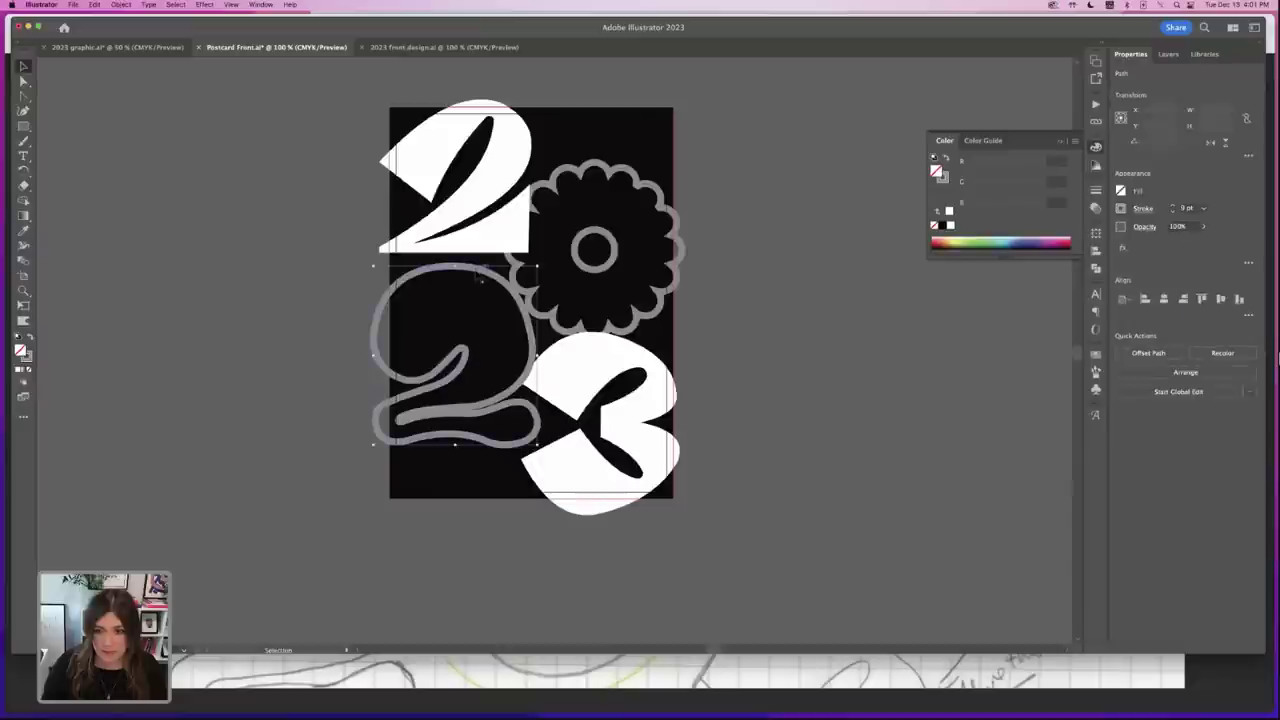
pyautogui.click(945, 228)
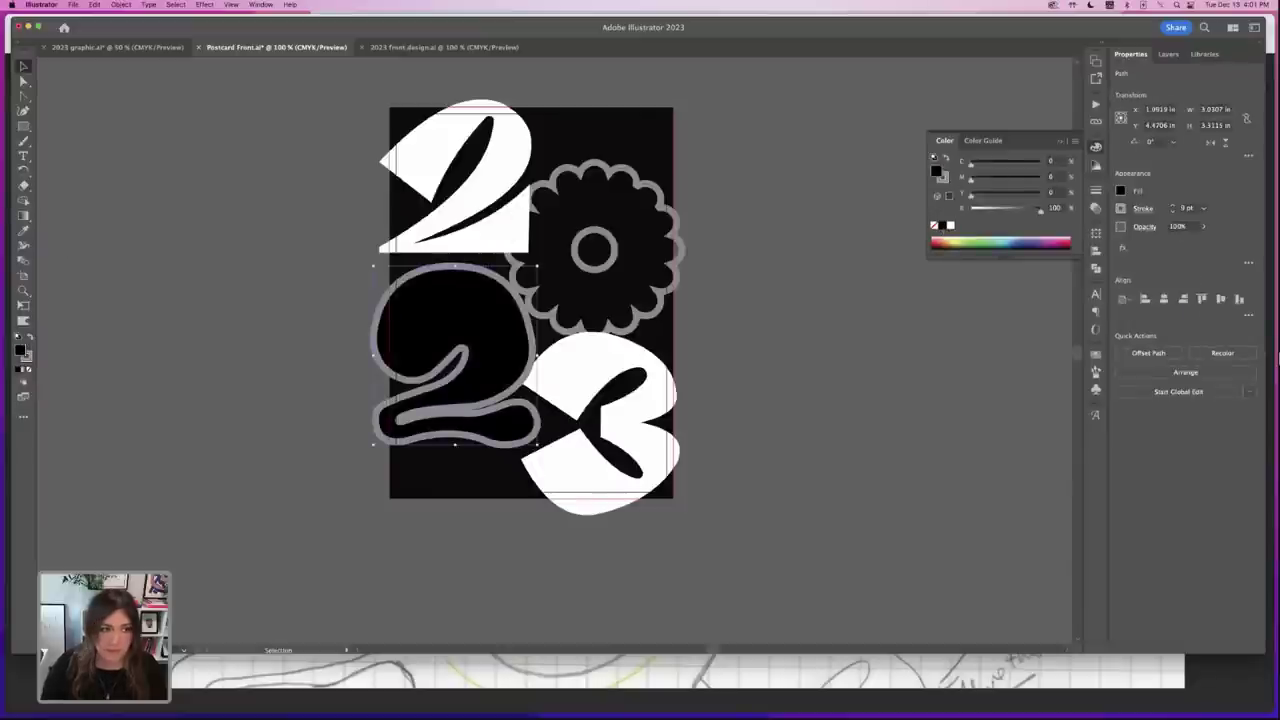
pyautogui.click(484, 305)
pyautogui.moveTo(500, 275)
pyautogui.mouseDown()
pyautogui.moveTo(515, 270)
pyautogui.moveTo(512, 283)
pyautogui.mouseUp()
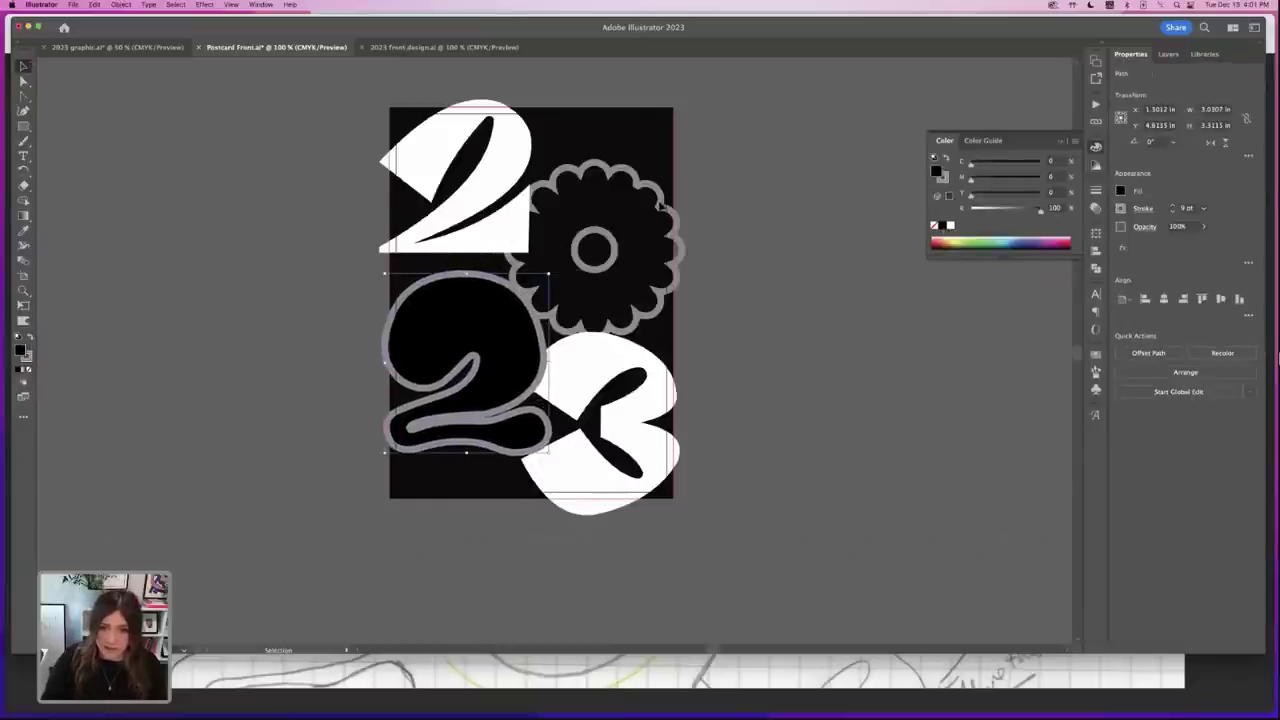
# - Rotate the scalloped 0 outline and place it back between the upper 2 and the 3
pyautogui.moveTo(670, 214); pyautogui.dragTo(708, 224)
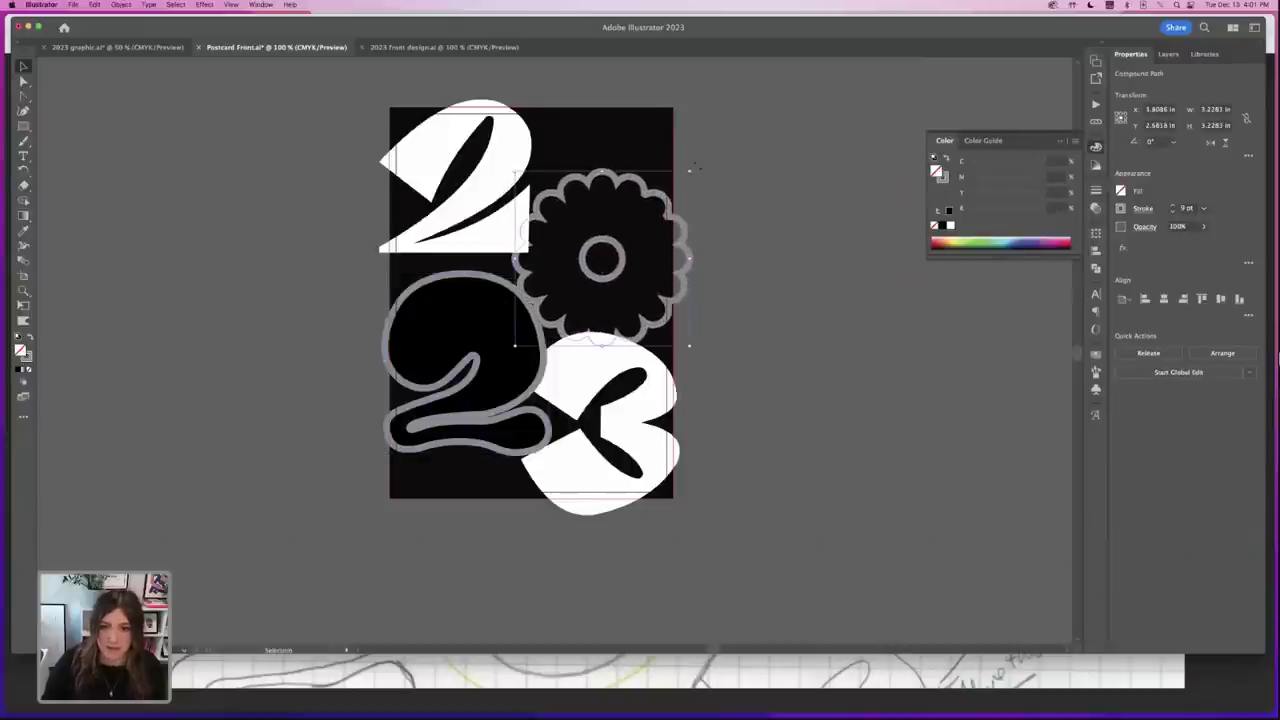
pyautogui.click(786, 191)
pyautogui.moveTo(658, 318); pyautogui.dragTo(784, 290)
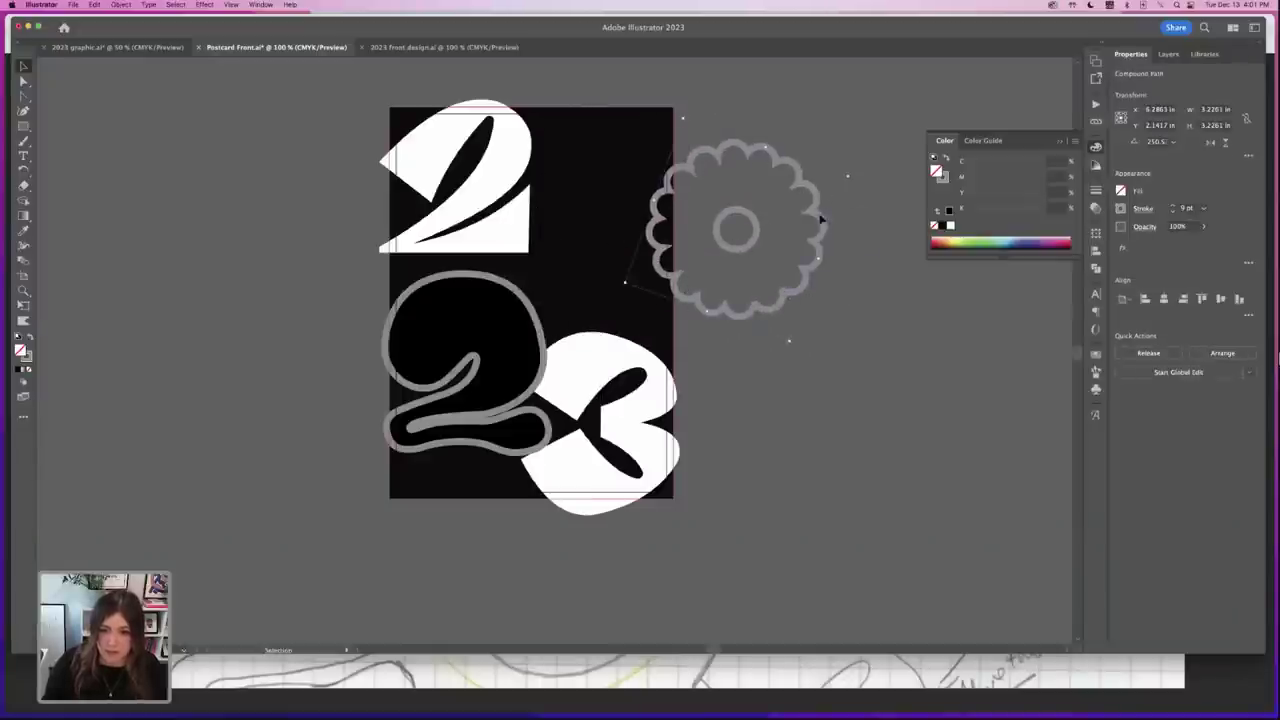
pyautogui.moveTo(820, 218); pyautogui.dragTo(715, 262)
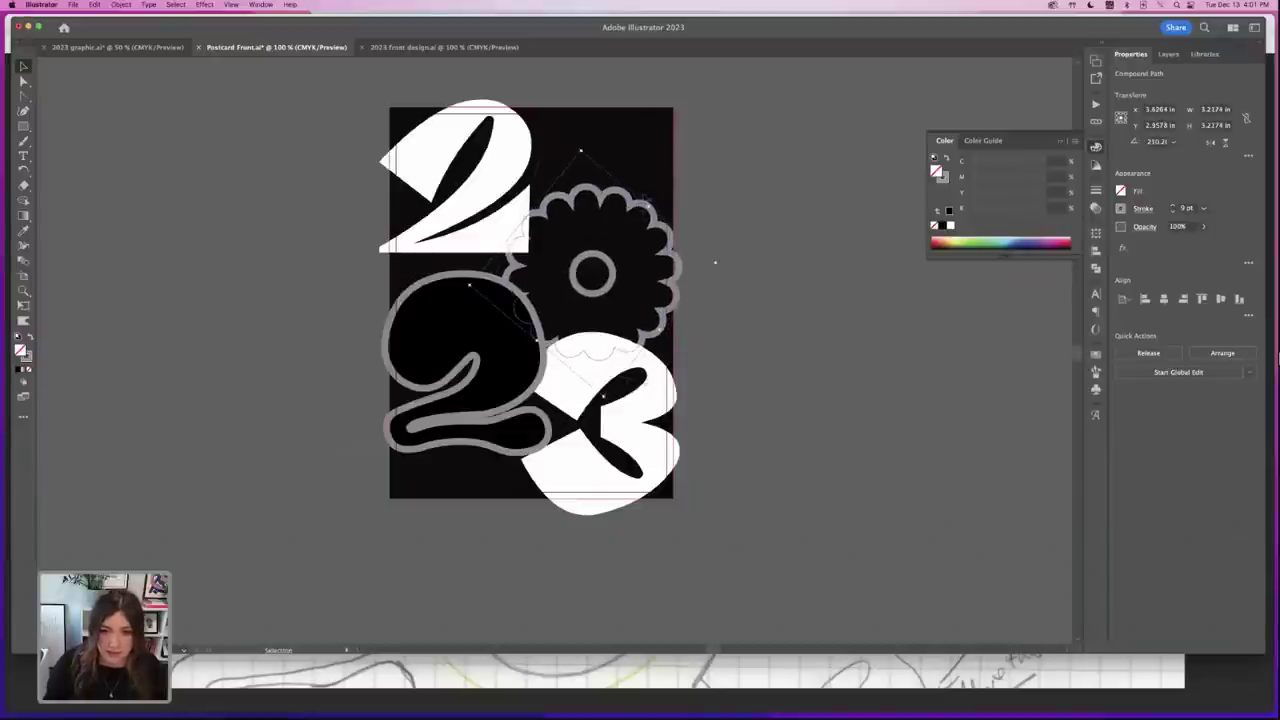
pyautogui.moveTo(658, 199); pyautogui.dragTo(666, 190)
pyautogui.click(490, 300)
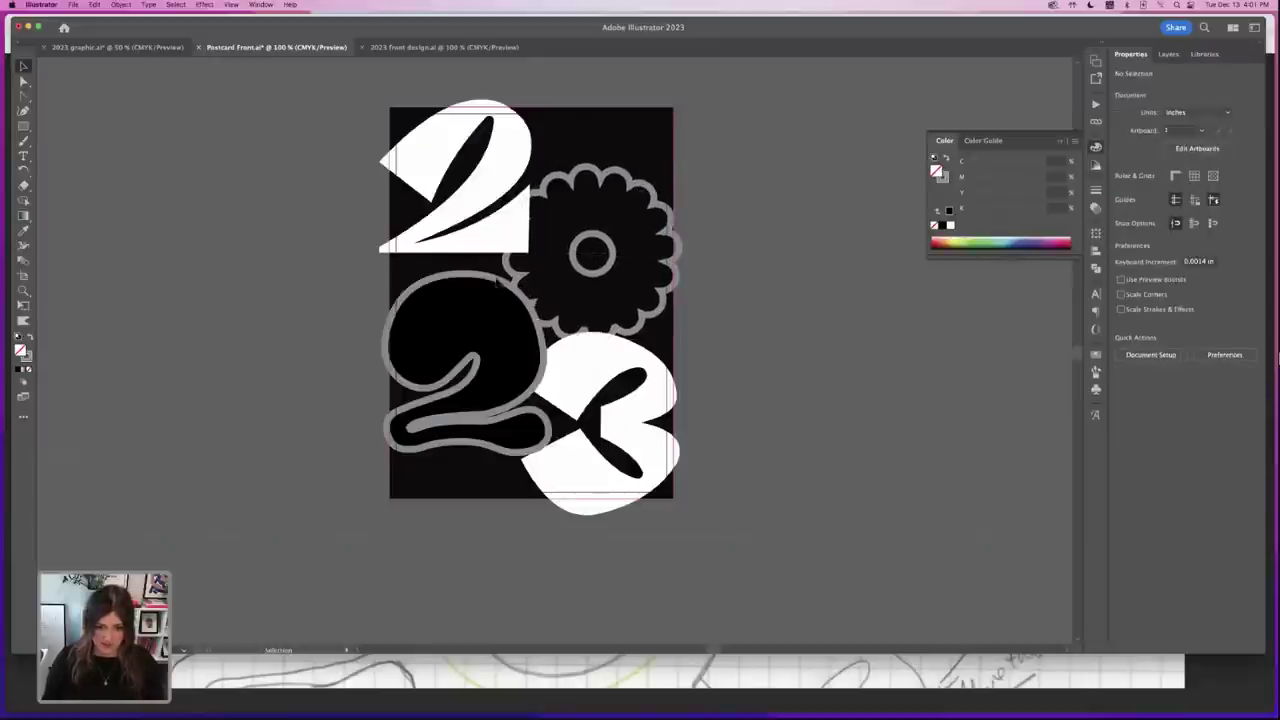
# - Shift the outlined lower 2 slightly left and up, and bring the white 3 to the front of the stacking order
pyautogui.moveTo(494, 279); pyautogui.dragTo(488, 274)
pyautogui.click(594, 366)
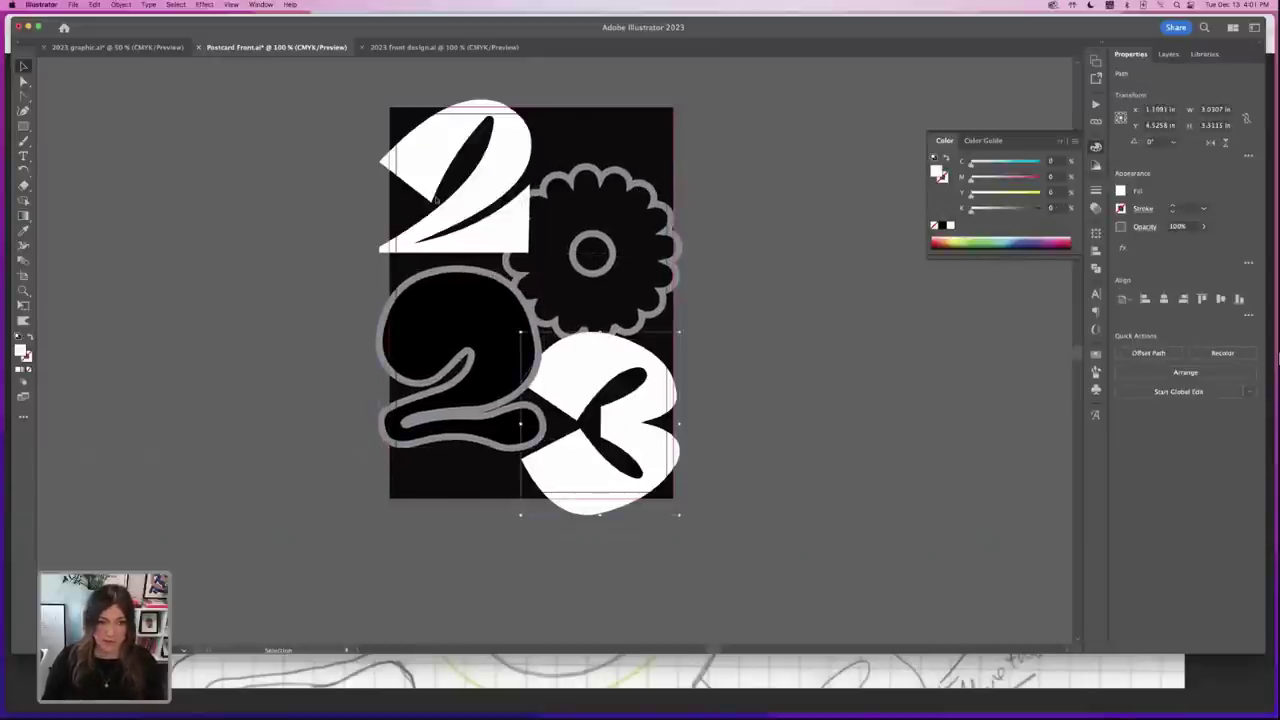
pyautogui.click(121, 5)
pyautogui.moveTo(126, 31)
pyautogui.click(258, 30)
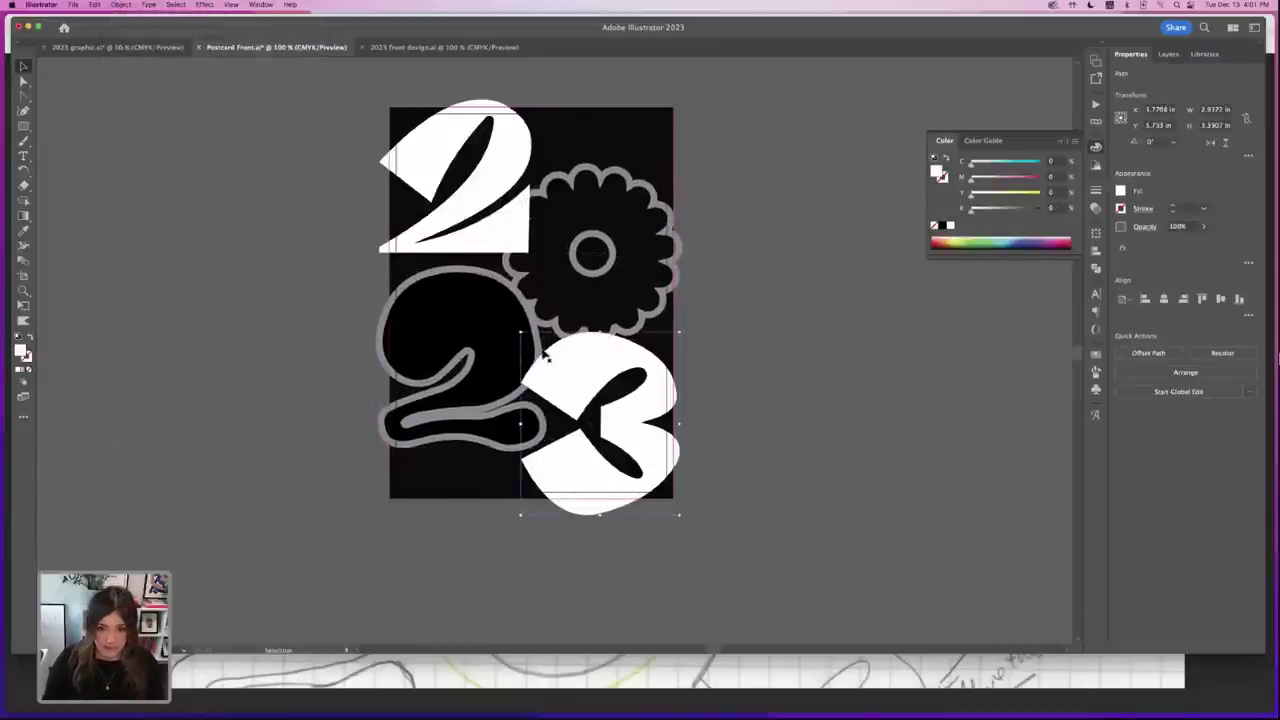
# - Nudge the lower 2 right, the upper 2 right and down, the 3 slightly up and left, and the 0 down
pyautogui.moveTo(502, 284)
pyautogui.mouseDown()
pyautogui.moveTo(508, 268)
pyautogui.moveTo(511, 283)
pyautogui.mouseUp()
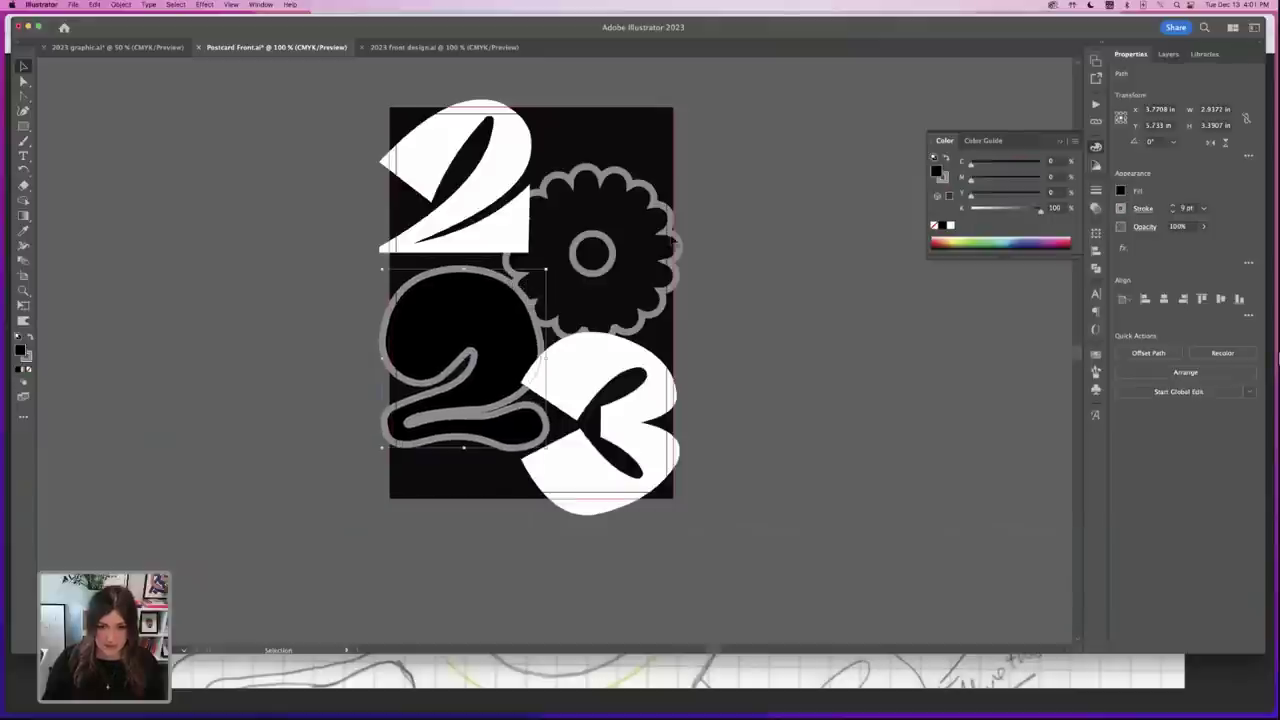
pyautogui.moveTo(672, 240); pyautogui.dragTo(672, 241)
pyautogui.click(795, 270)
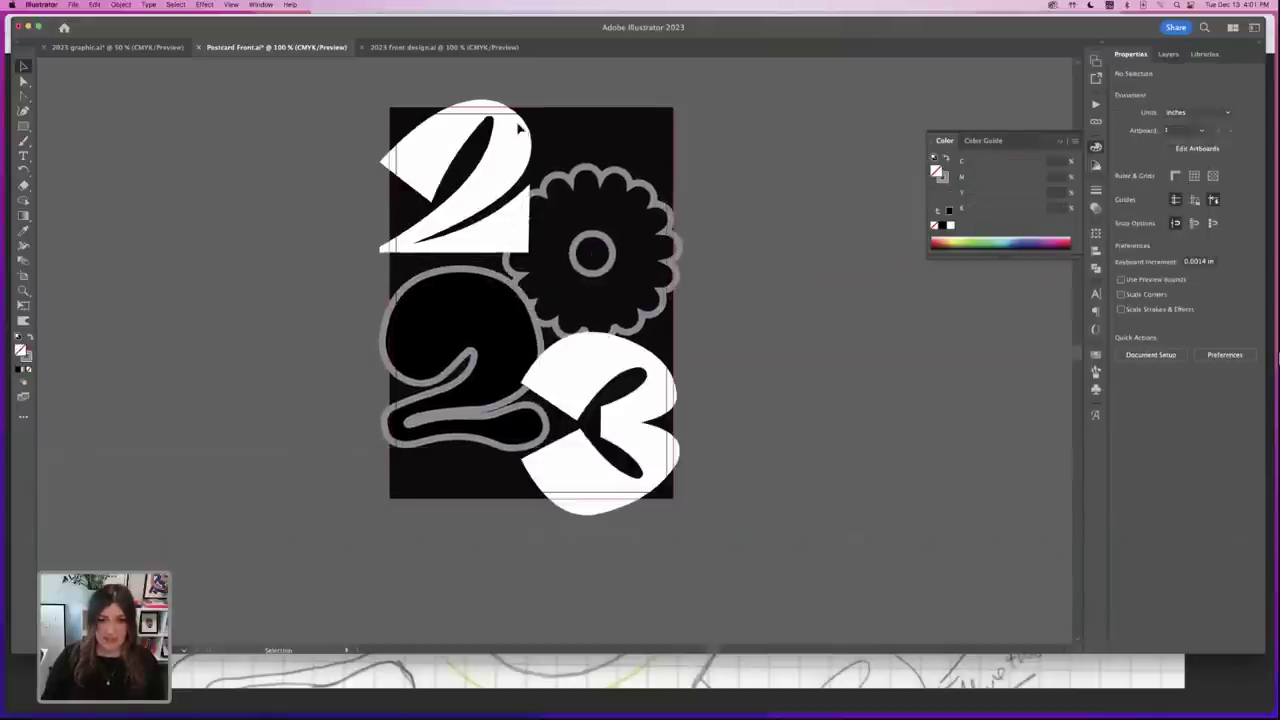
pyautogui.moveTo(516, 129); pyautogui.dragTo(521, 132)
pyautogui.moveTo(586, 359); pyautogui.dragTo(584, 358)
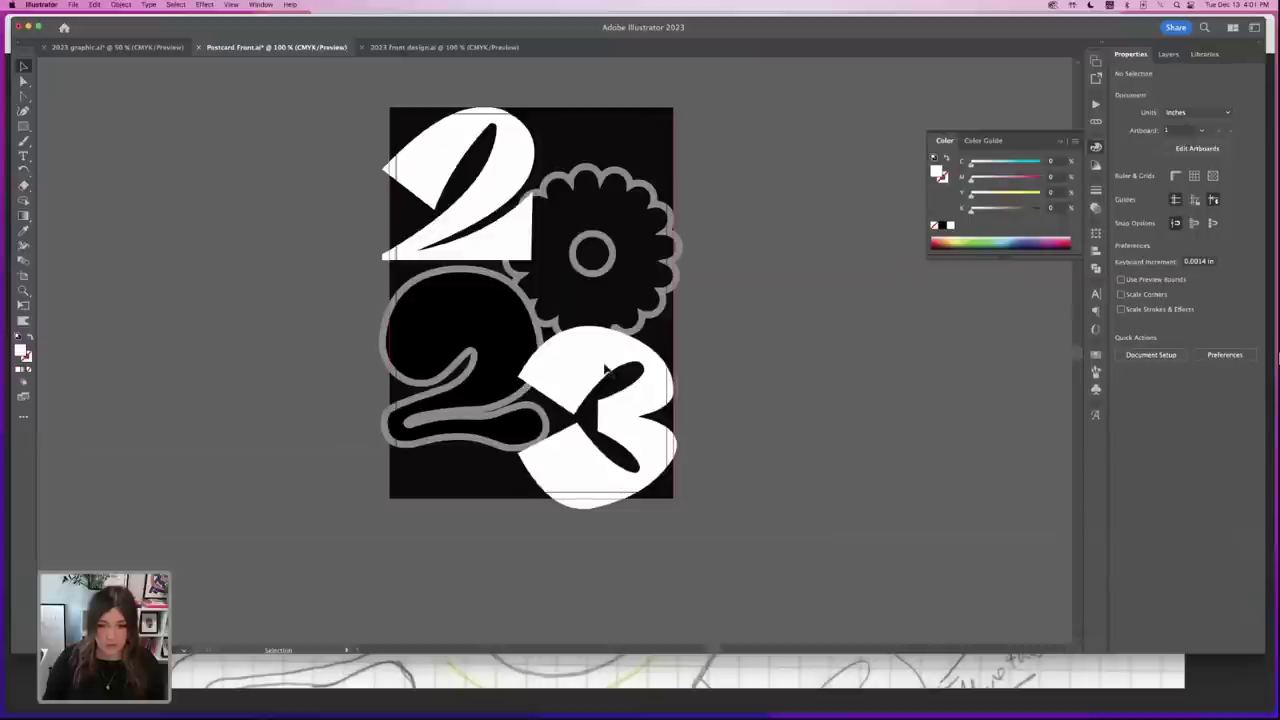
pyautogui.moveTo(681, 271); pyautogui.dragTo(683, 279)
pyautogui.click(751, 294)
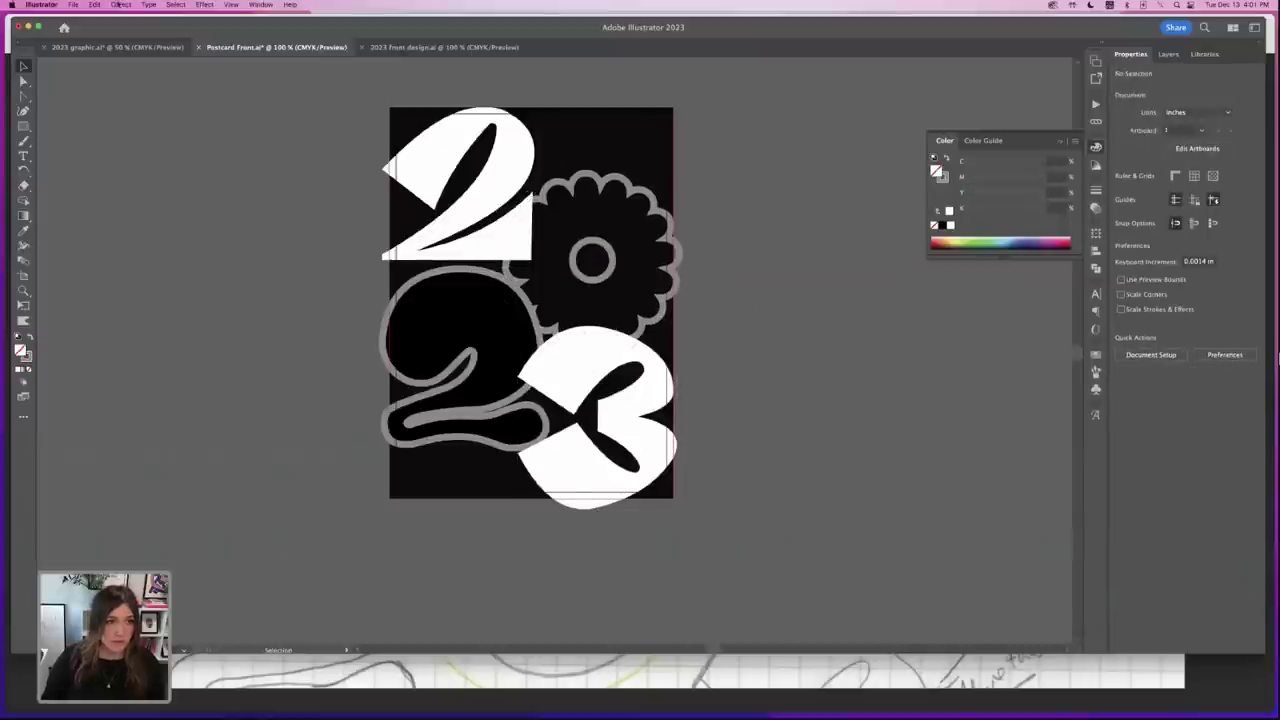
# - Turn on Trim View to preview the postcard front cropped at its trim edge
pyautogui.click(175, 4)
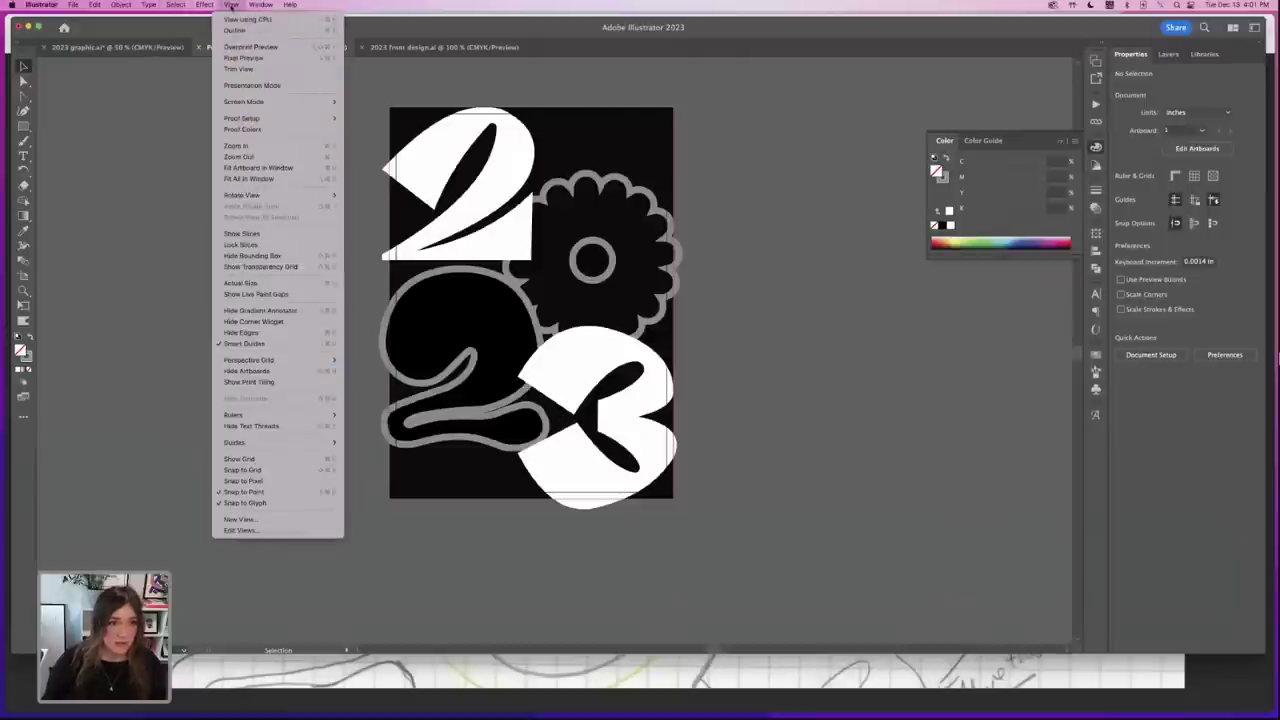
pyautogui.click(231, 6)
pyautogui.click(231, 6)
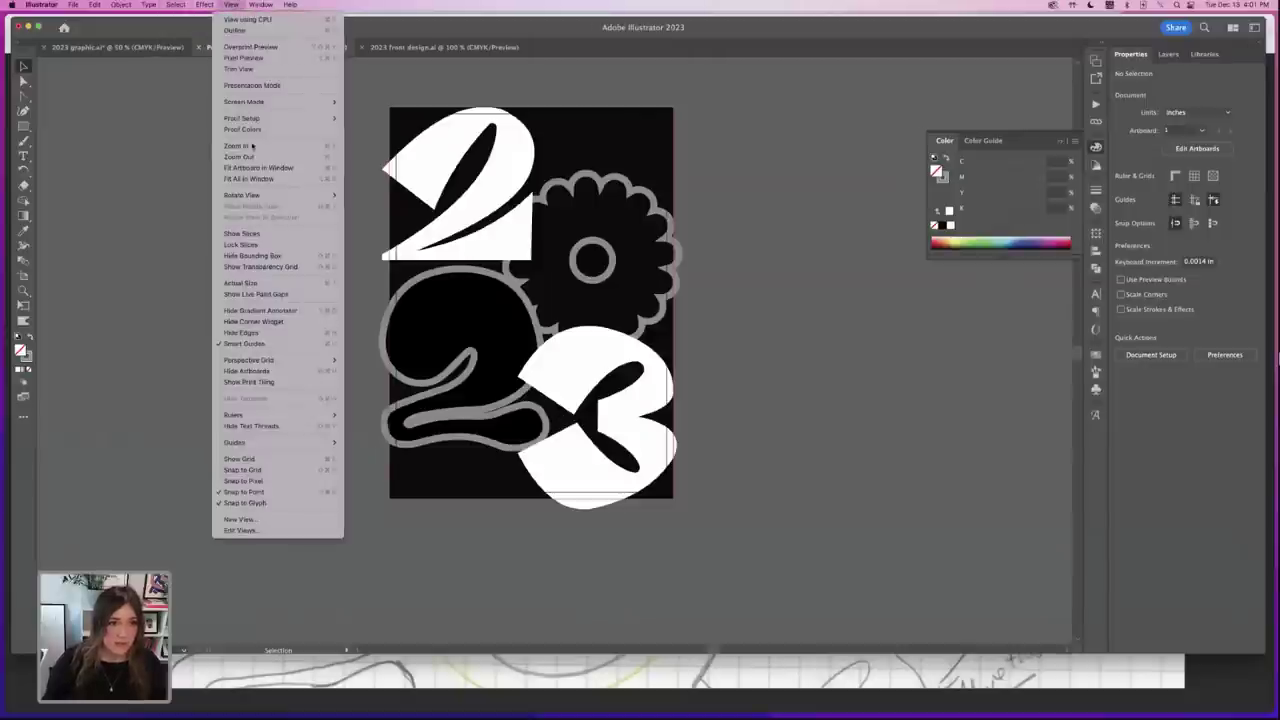
pyautogui.click(255, 69)
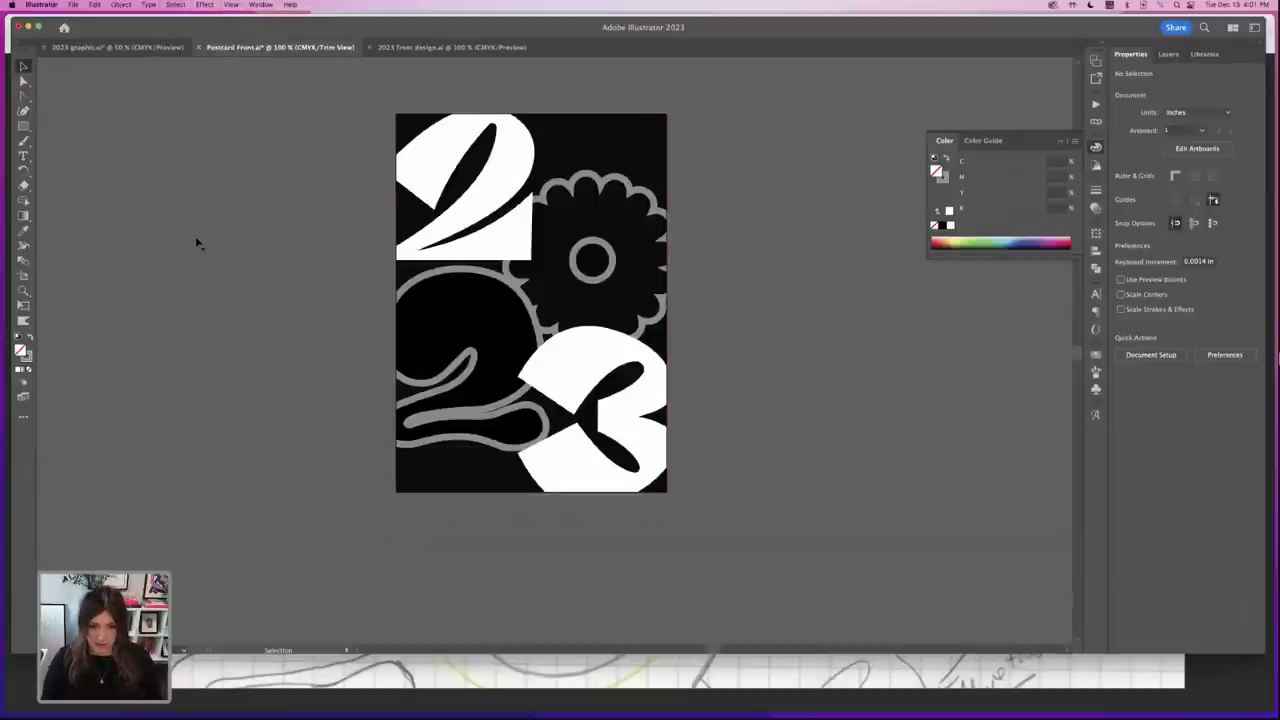
# - Nudge the lower 2, the scalloped 0 and the white upper 2 slightly up within the trimmed postcard
pyautogui.moveTo(484, 274); pyautogui.dragTo(478, 268)
pyautogui.moveTo(662, 218); pyautogui.dragTo(660, 213)
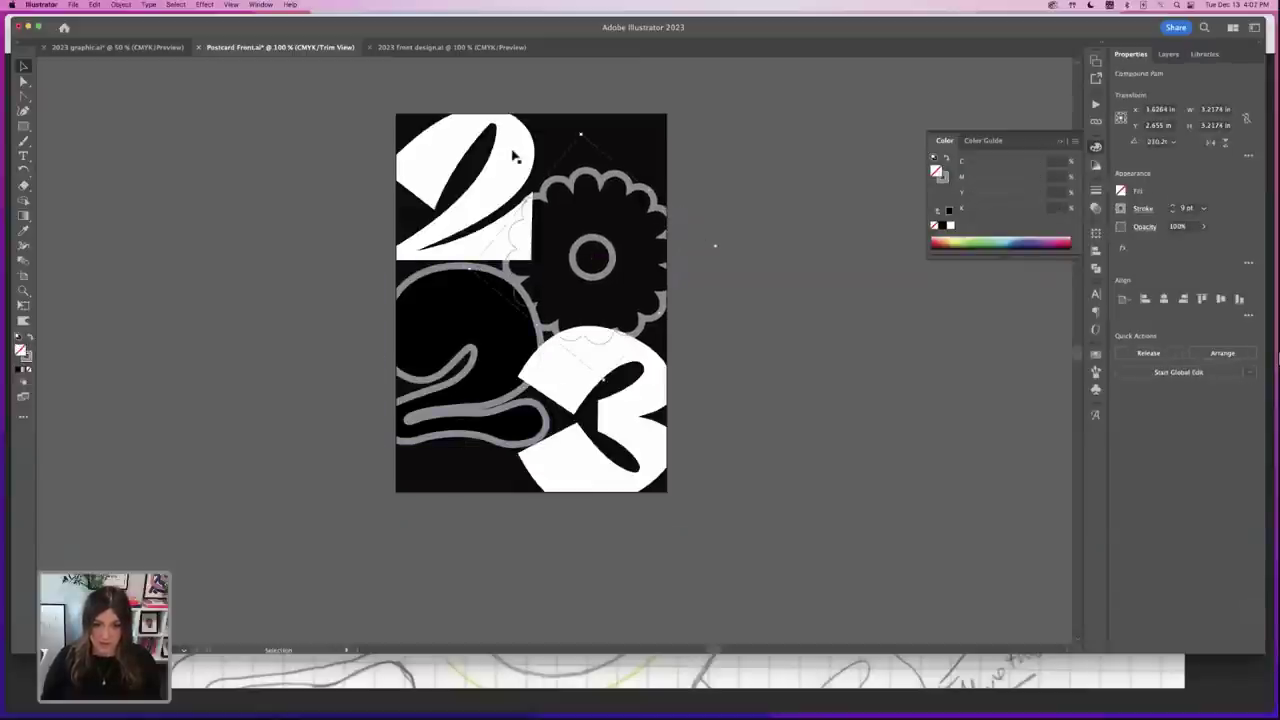
pyautogui.moveTo(517, 160); pyautogui.dragTo(521, 152)
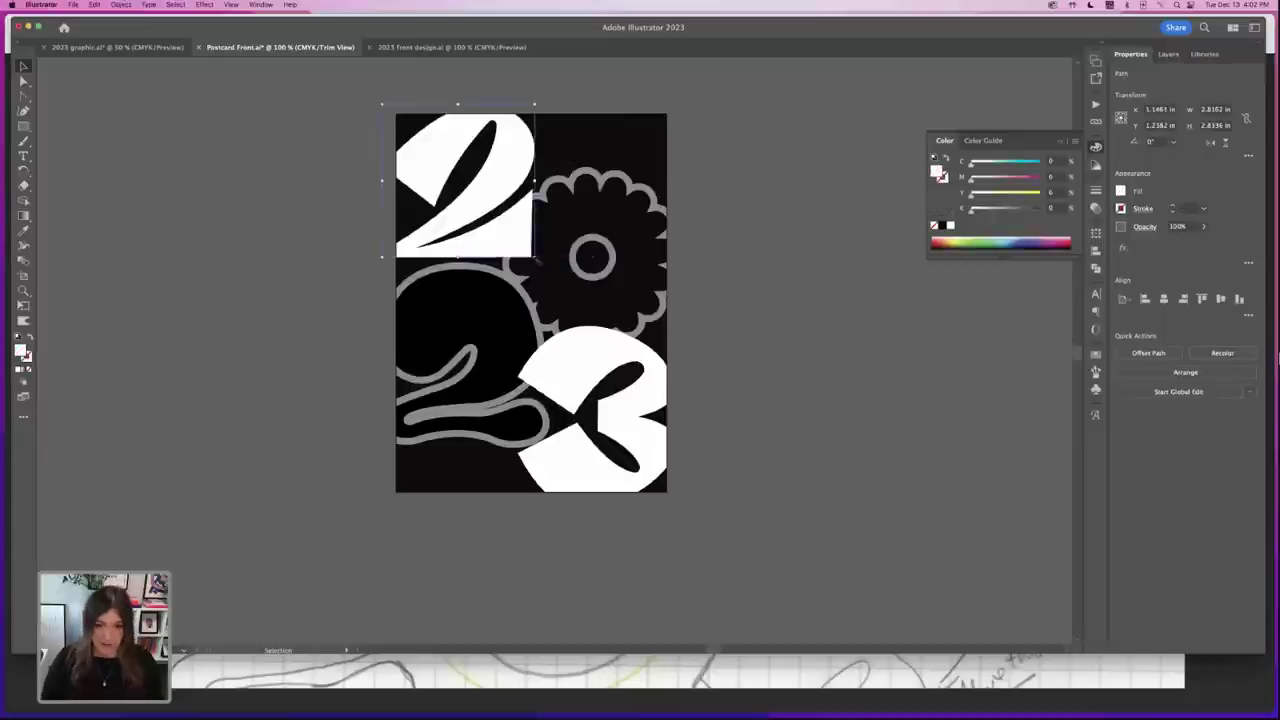
pyautogui.moveTo(534, 257); pyautogui.dragTo(533, 258)
# - Scale the outlined lower 2 down to about 2.9 by 3.2 in and move it slightly up
pyautogui.click(478, 292)
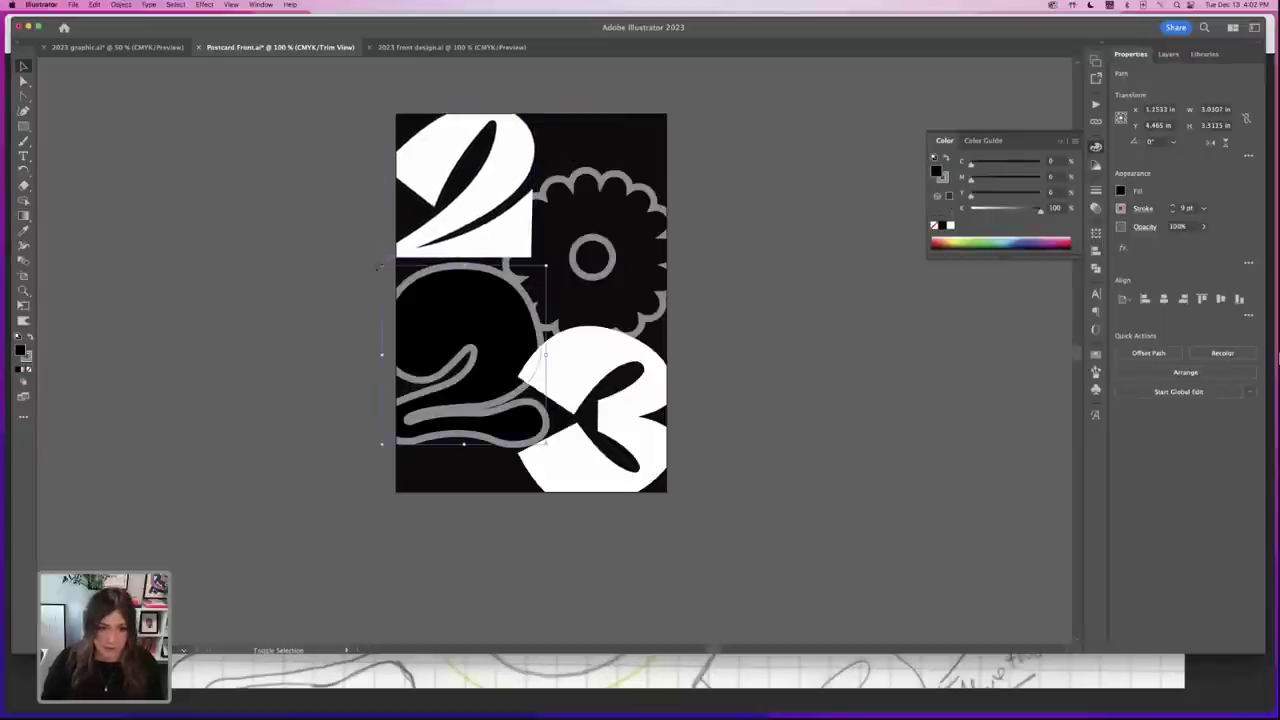
pyautogui.moveTo(377, 268); pyautogui.dragTo(387, 271)
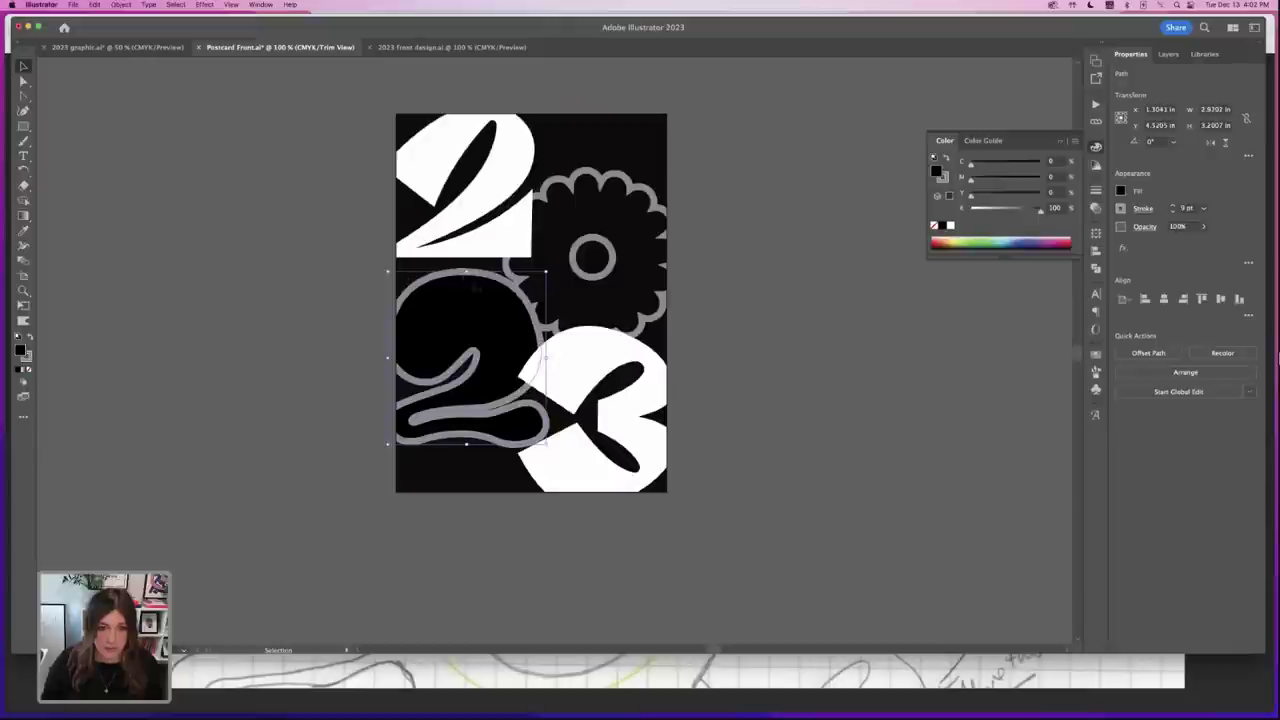
pyautogui.moveTo(482, 276); pyautogui.dragTo(483, 273)
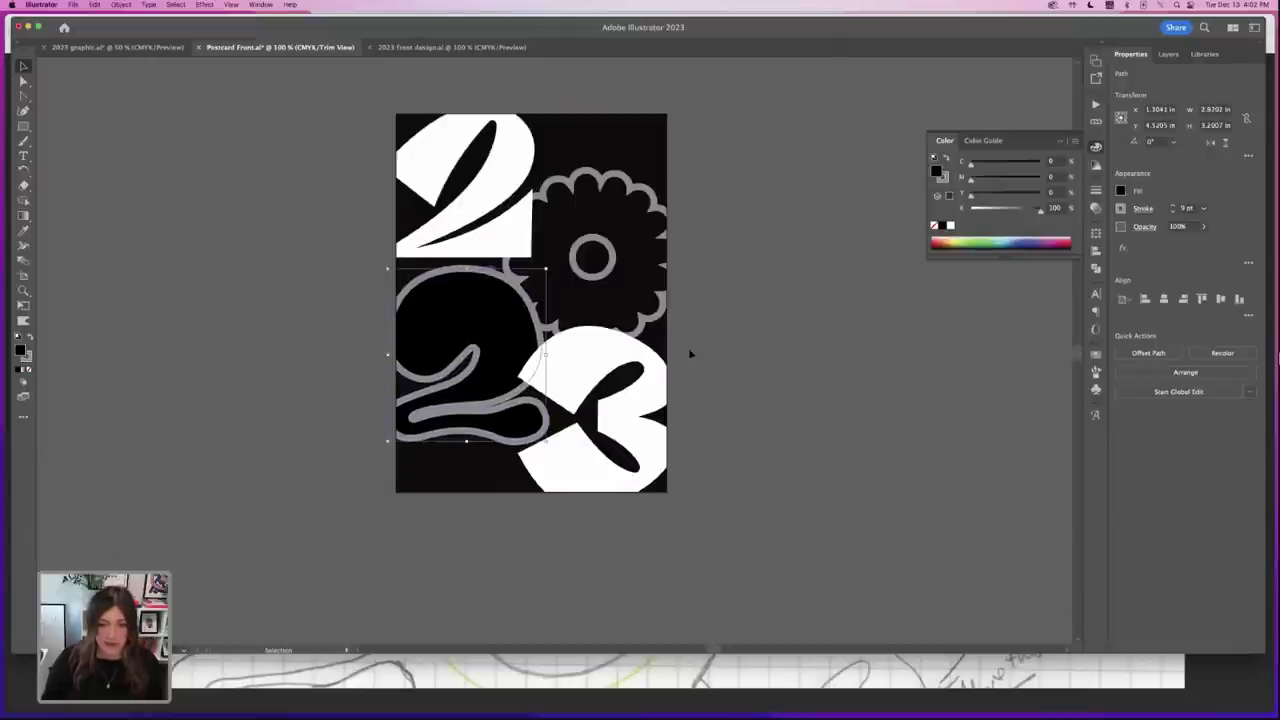
# - Move the white 3 slightly up and left over the lower 2, and save the postcard front
pyautogui.moveTo(605, 346); pyautogui.dragTo(603, 343)
pyautogui.moveTo(513, 286); pyautogui.dragTo(514, 287)
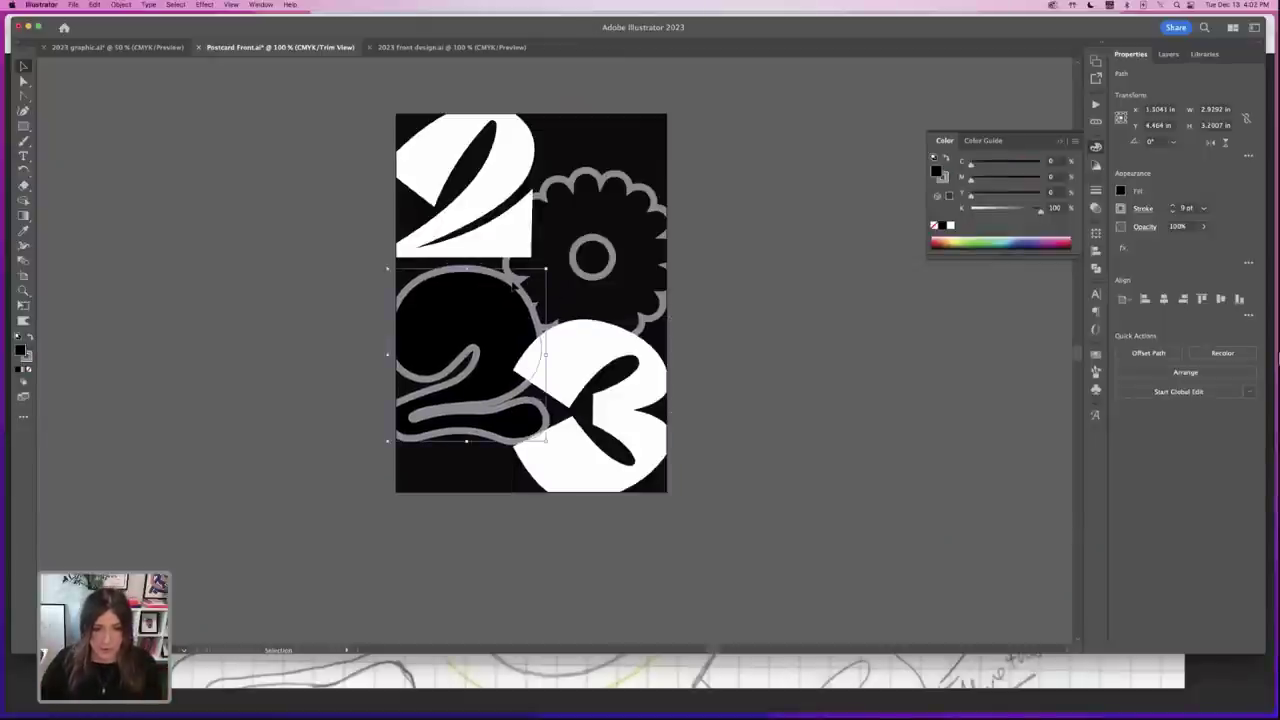
pyautogui.moveTo(643, 187); pyautogui.dragTo(658, 188)
pyautogui.click(744, 203)
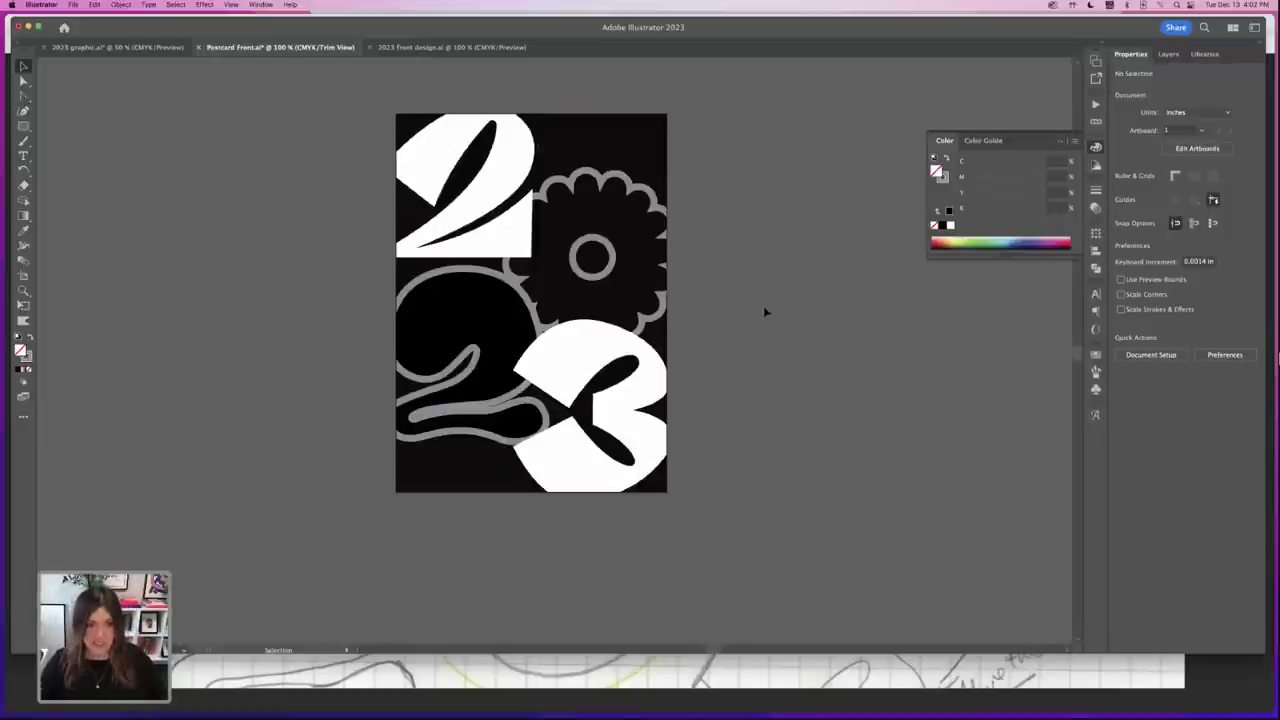
pyautogui.press('super+s')
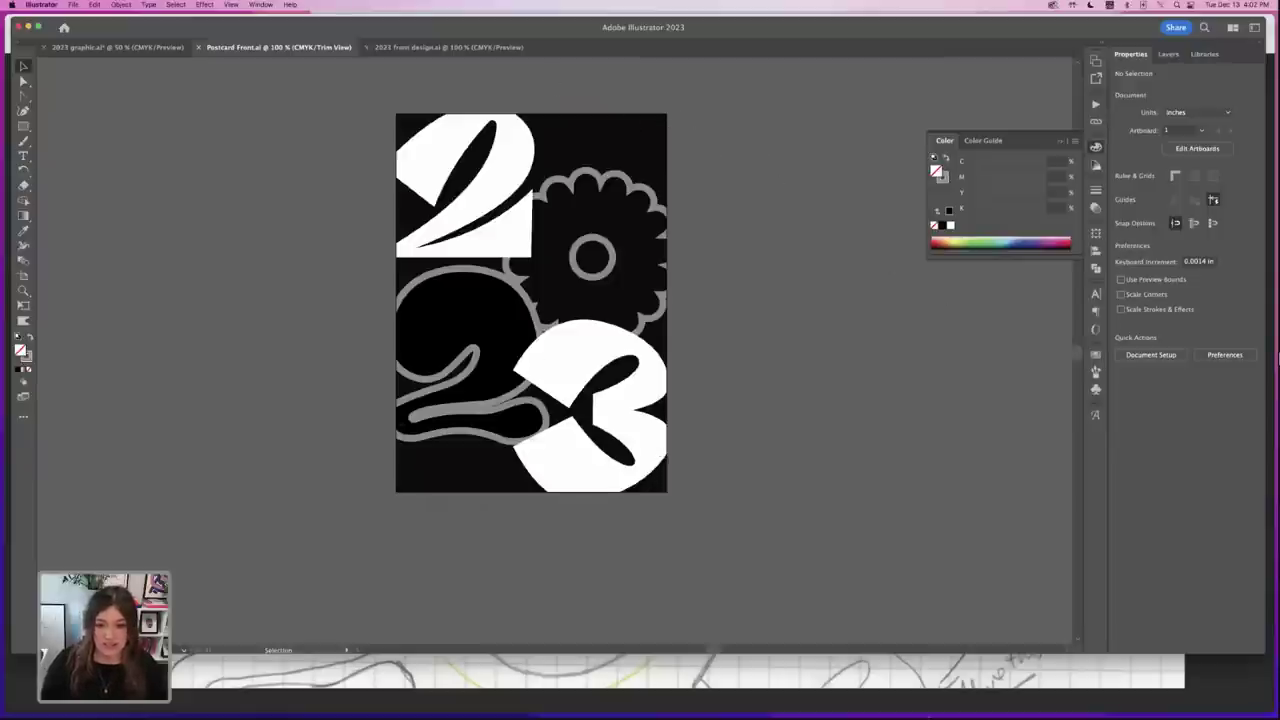
# - Switch to the blank Postcard.indd document in InDesign
pyautogui.moveTo(936, 708)
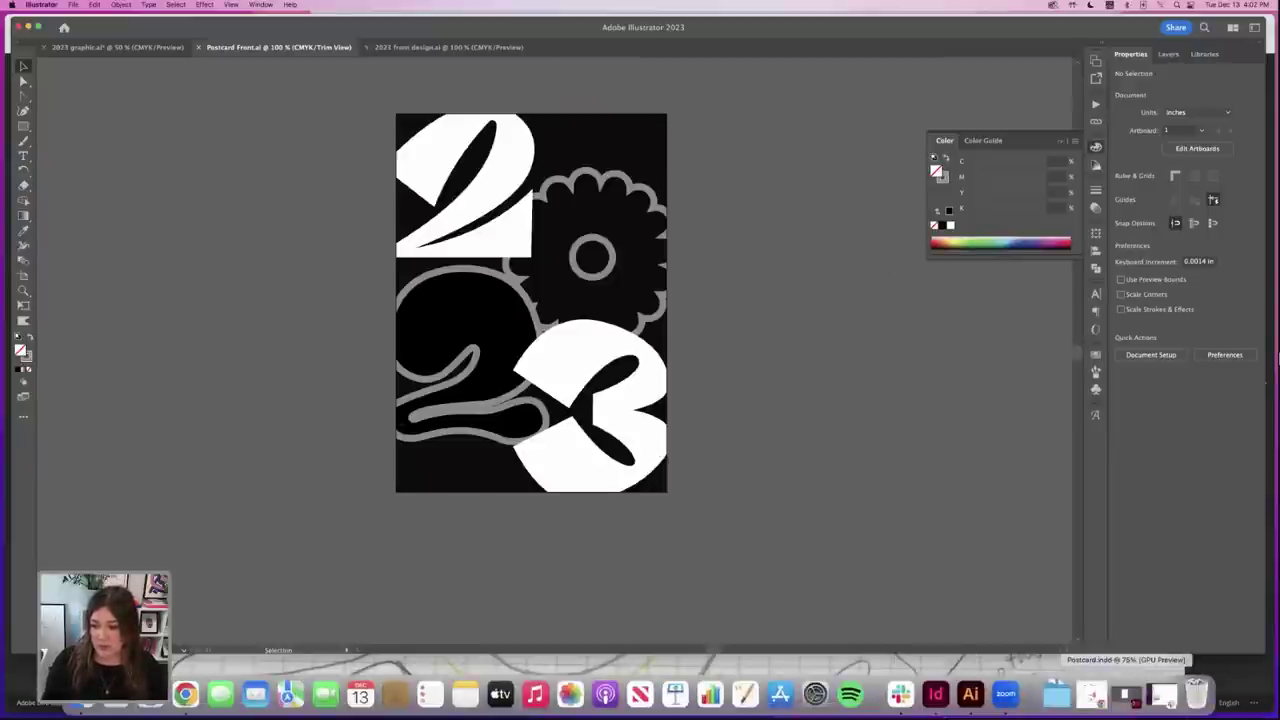
pyautogui.click(1125, 694)
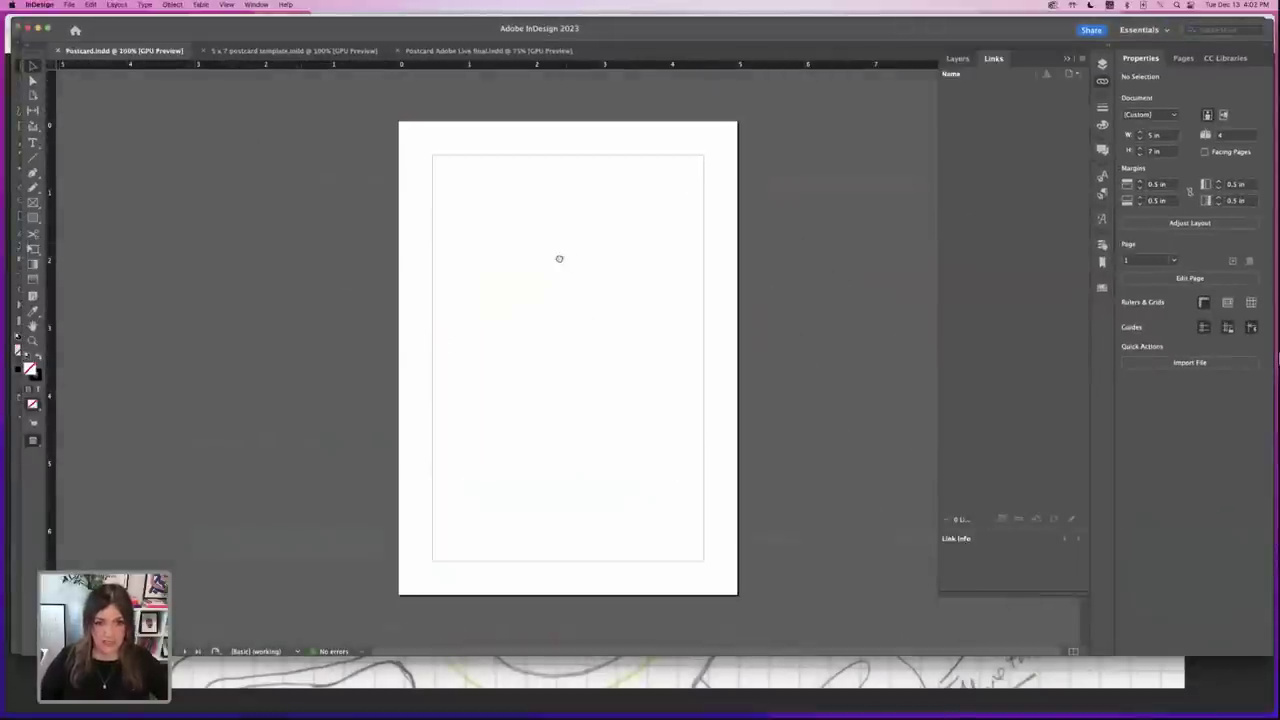
pyautogui.scroll(1, 530, 268)
pyautogui.scroll(-1, 485, 275)
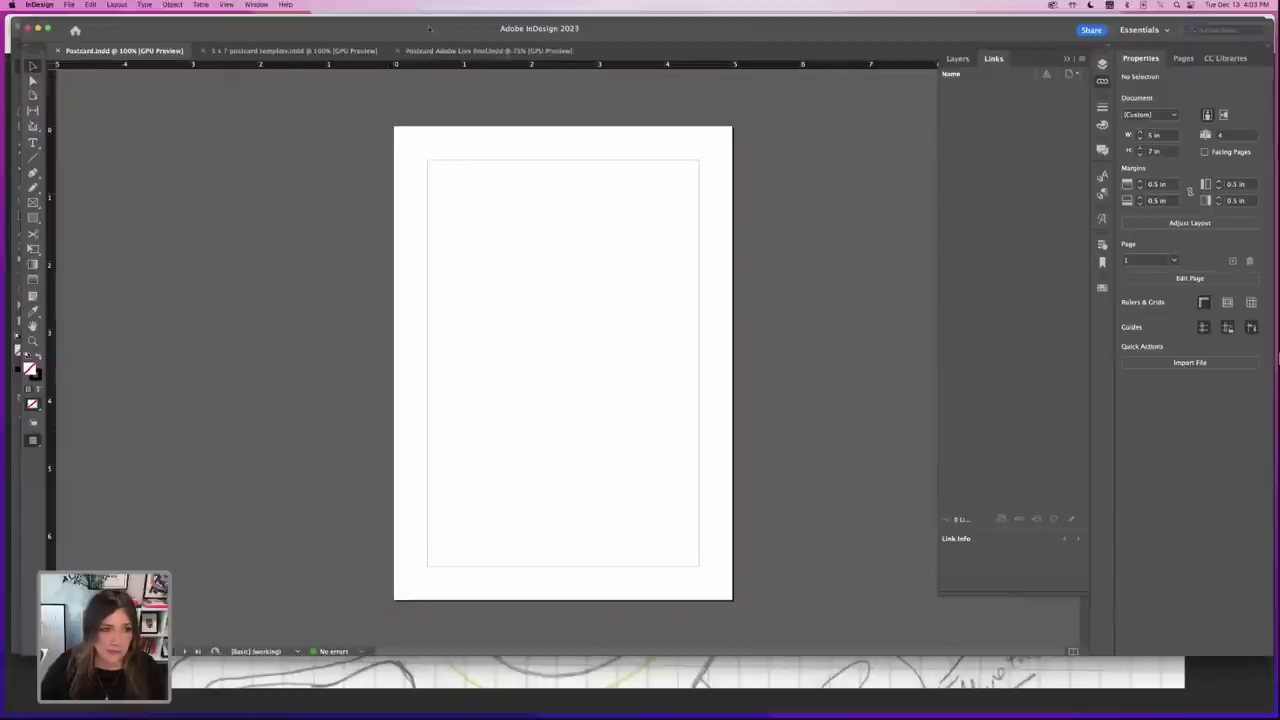
pyautogui.moveTo(437, 30); pyautogui.dragTo(430, 32)
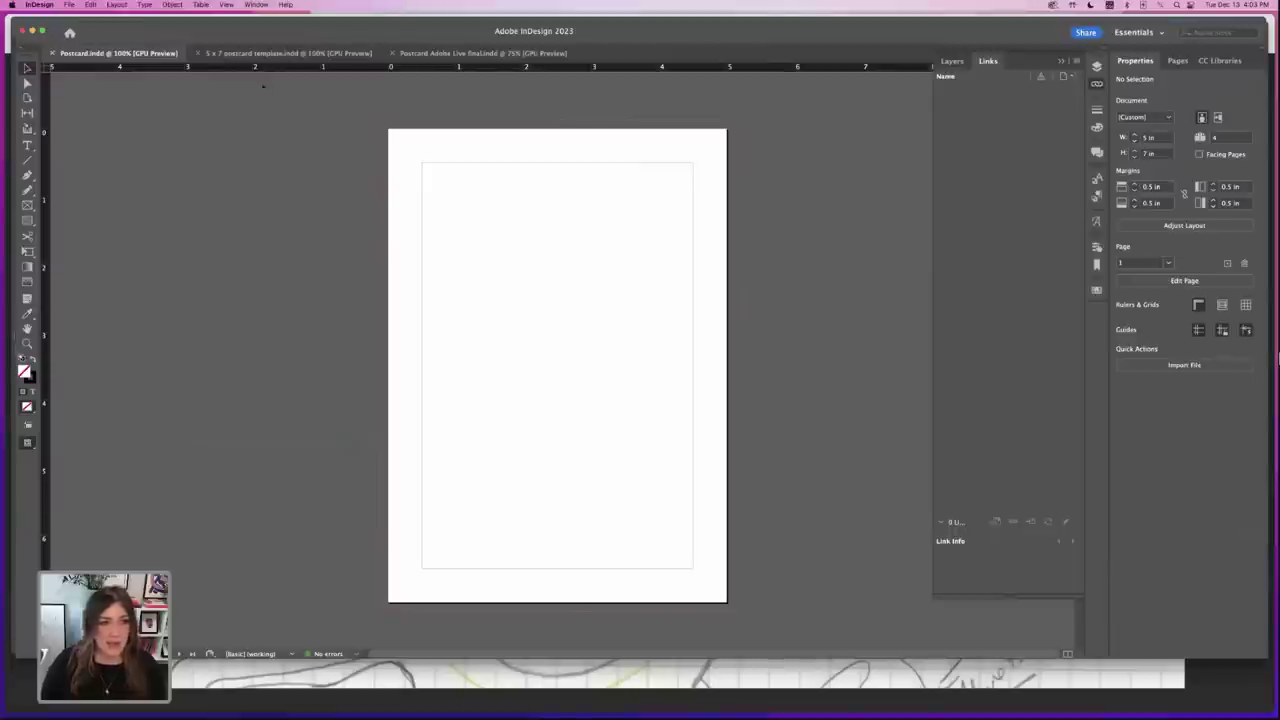
# - Choose Postcard Front.ai from the Dual action postcard folder on the Desktop as the file to place
pyautogui.click(69, 4)
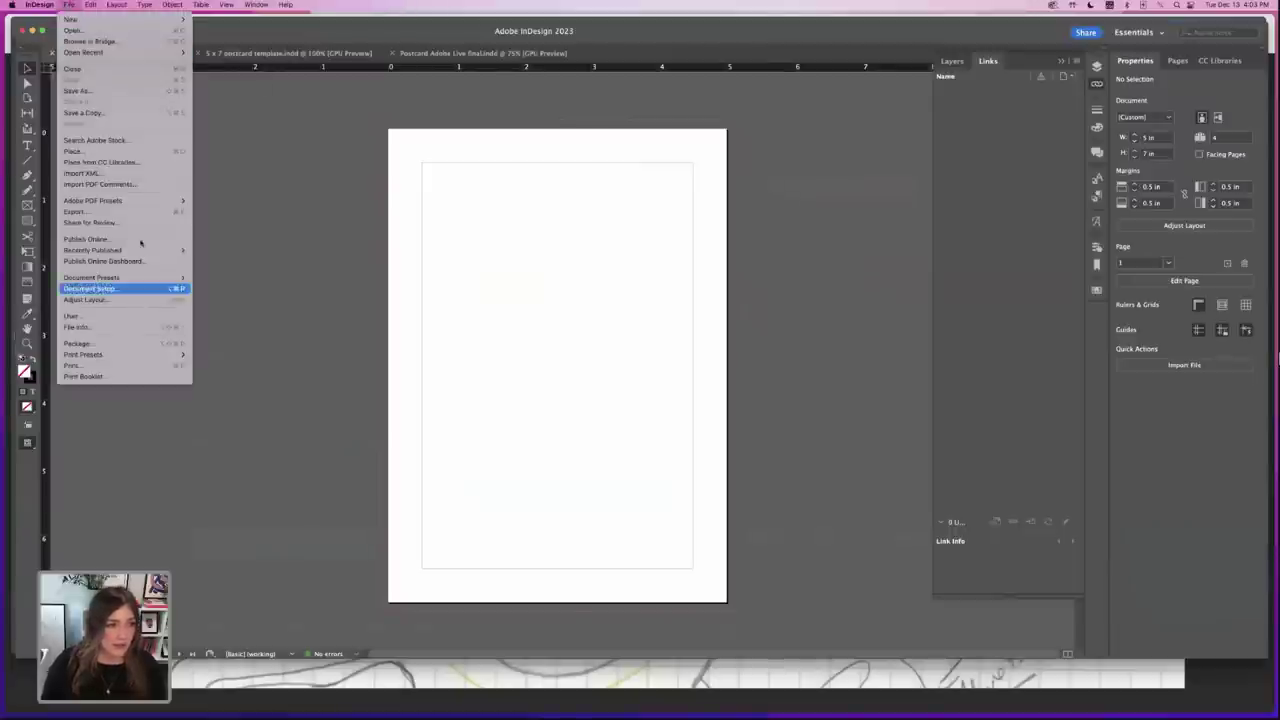
pyautogui.click(99, 152)
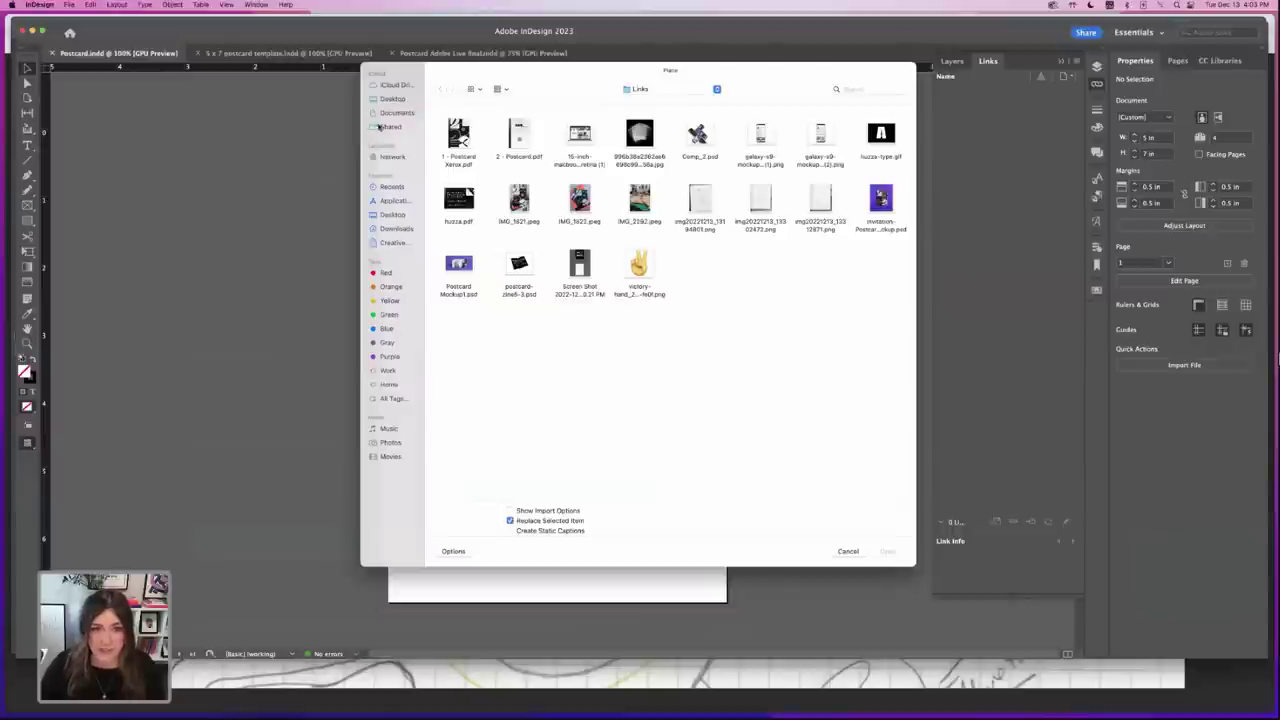
pyautogui.click(391, 100)
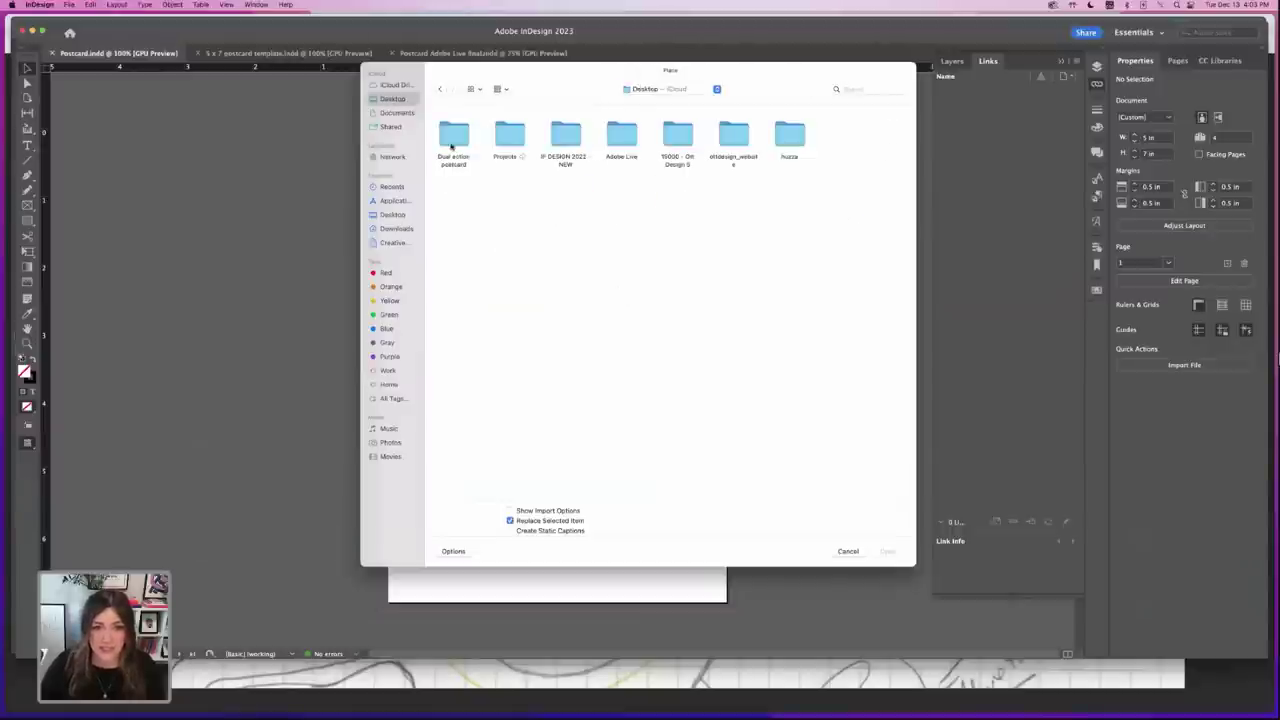
pyautogui.doubleClick(452, 136)
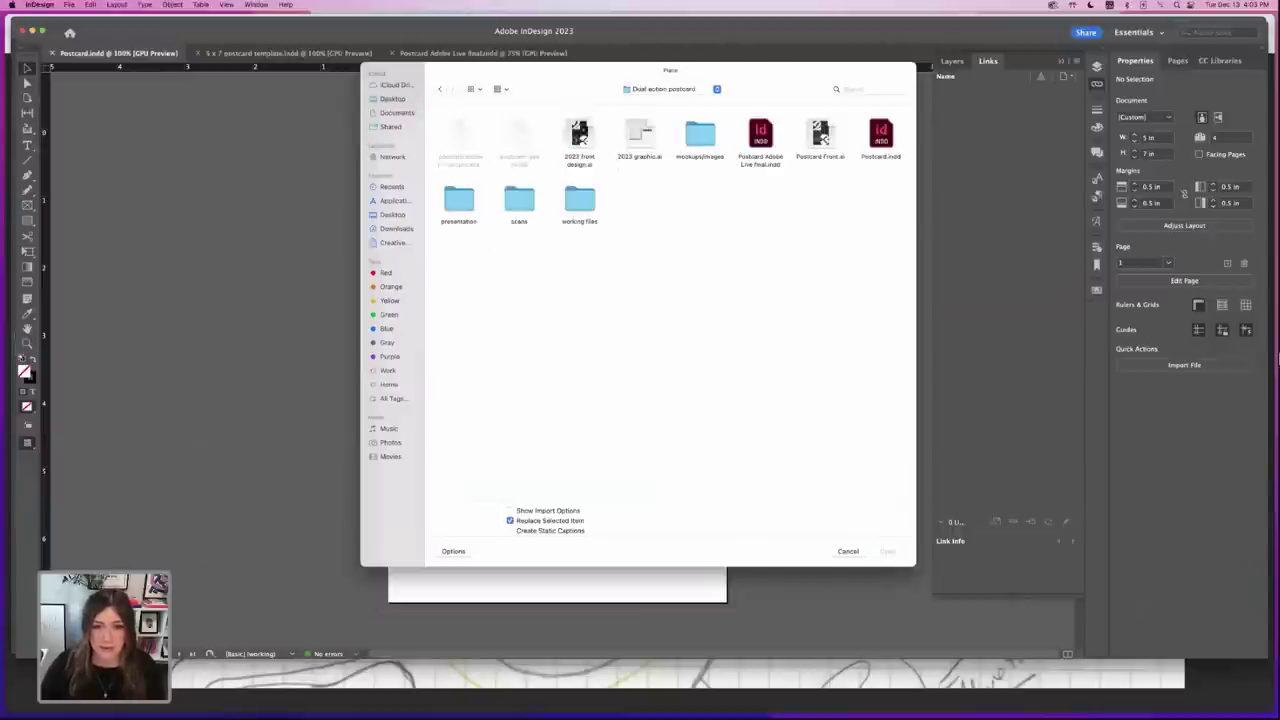
pyautogui.click(579, 138)
pyautogui.click(843, 132)
pyautogui.click(820, 135)
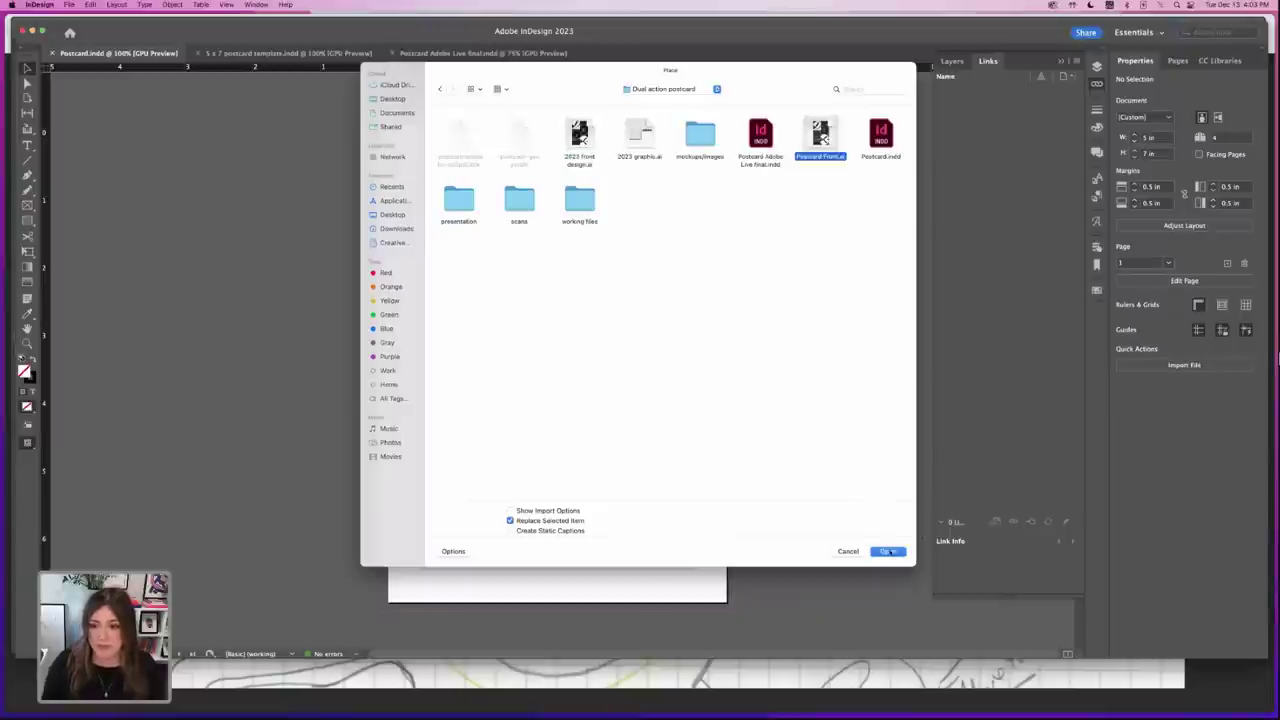
pyautogui.click(897, 553)
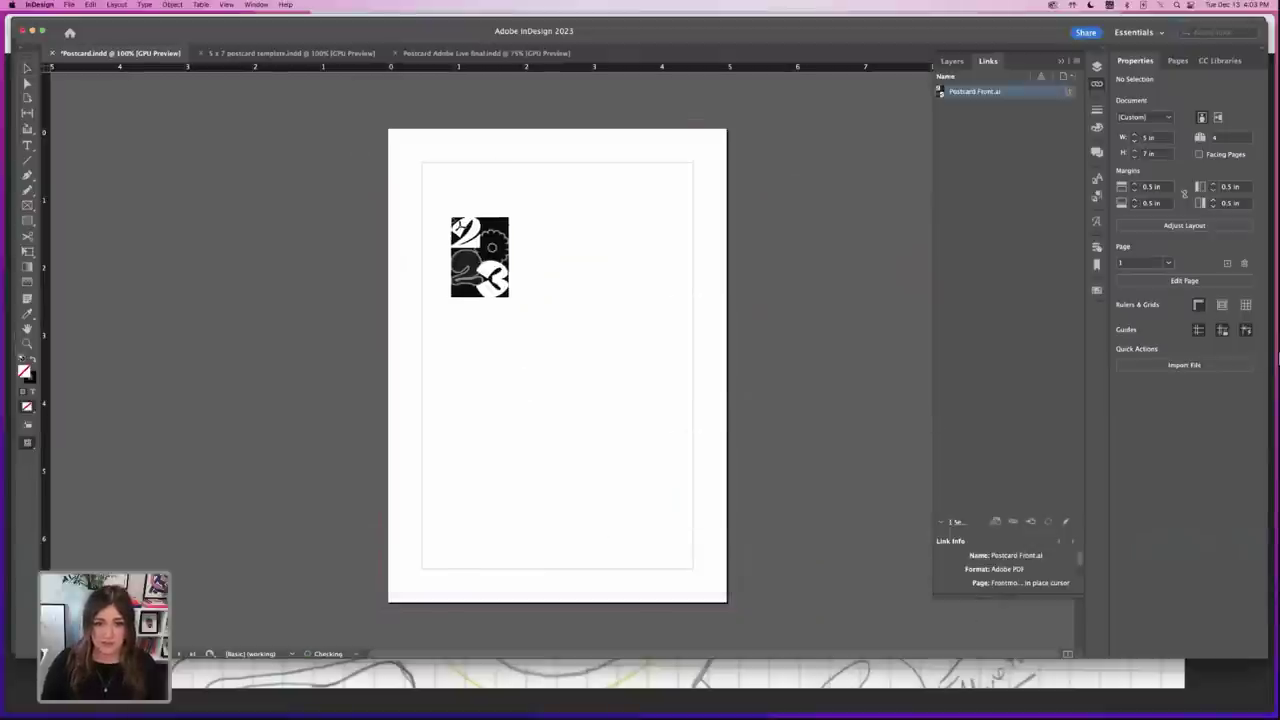
# - Place the loaded postcard artwork on page 1 and center it over the page at X 2.5 in, Y 3.5 in
pyautogui.click(452, 218)
pyautogui.moveTo(557, 370); pyautogui.dragTo(485, 274)
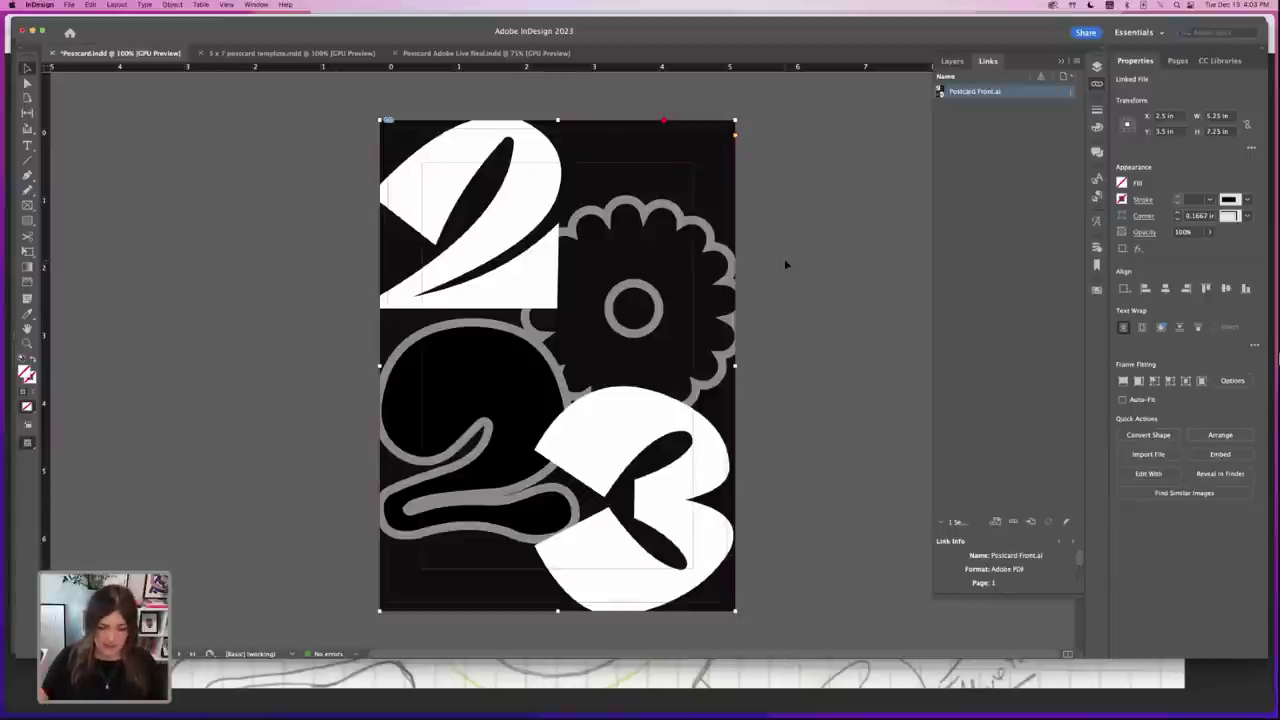
pyautogui.press('super+minus')
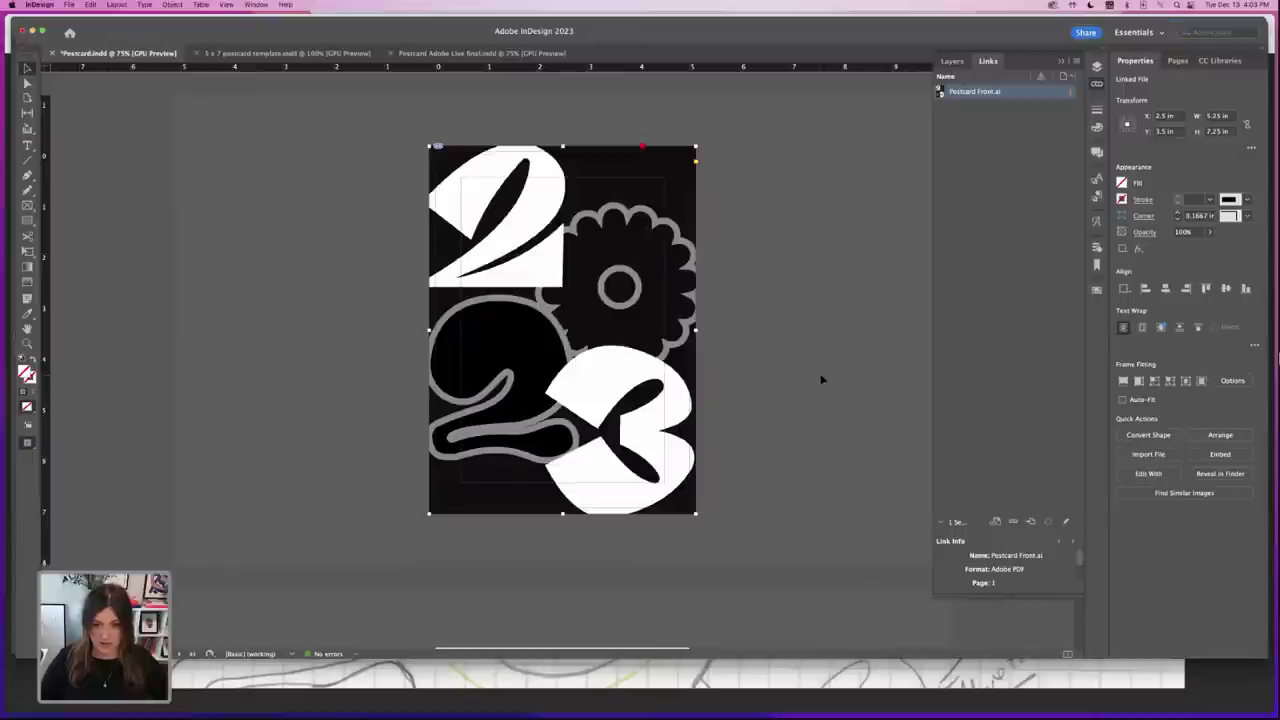
# - Display the page thumbnails and look over the placed front and the blank second page, and switch to the sketches in Chrome
pyautogui.click(1177, 61)
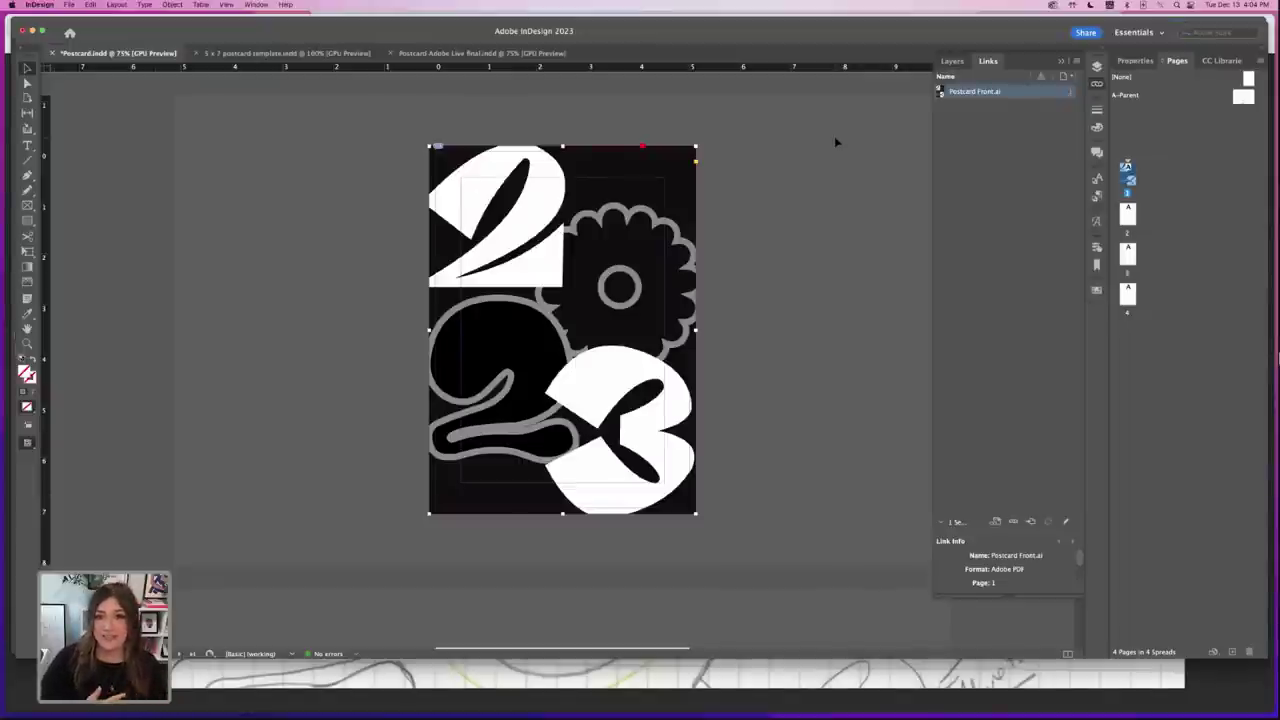
pyautogui.click(778, 239)
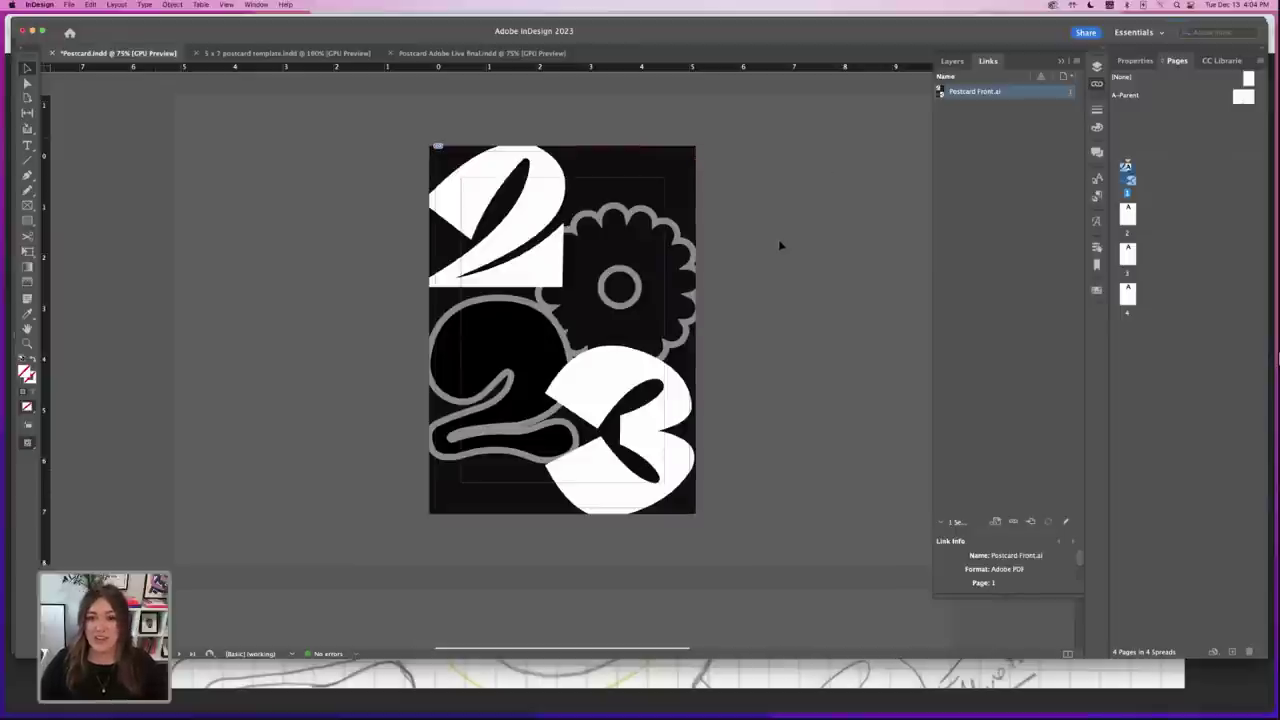
pyautogui.scroll(-6, 778, 239)
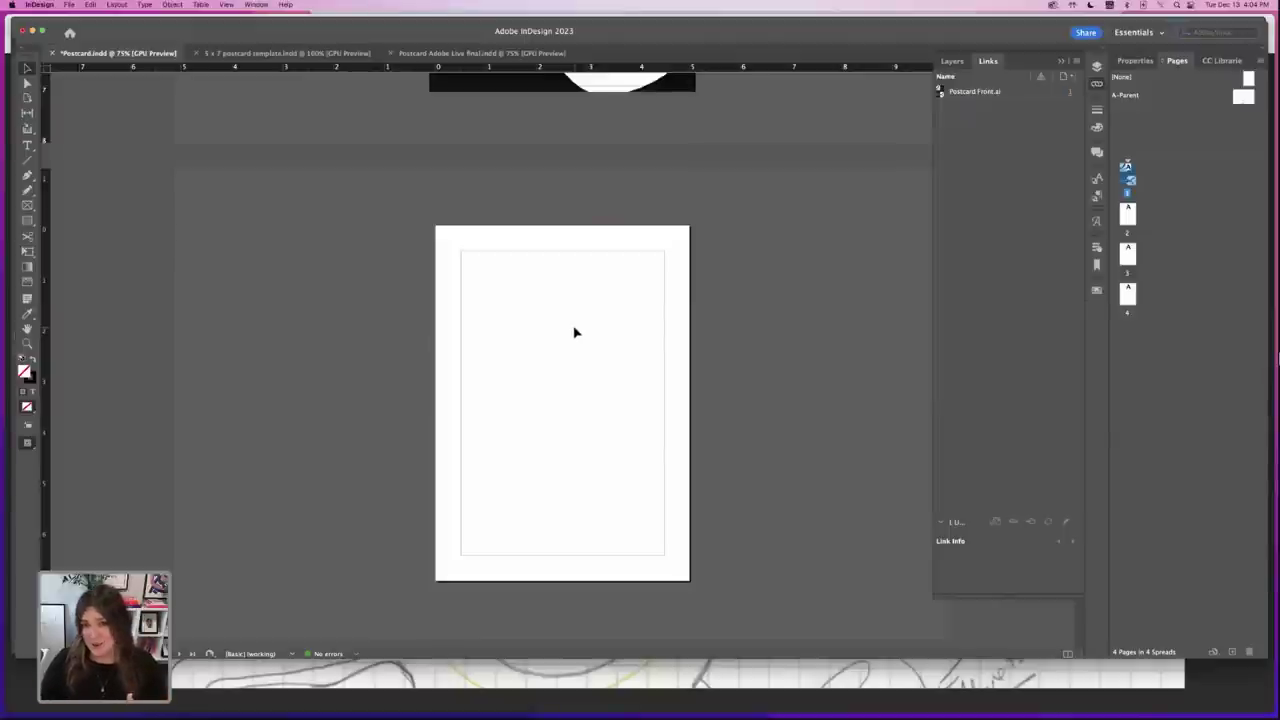
pyautogui.scroll(7, 626, 338)
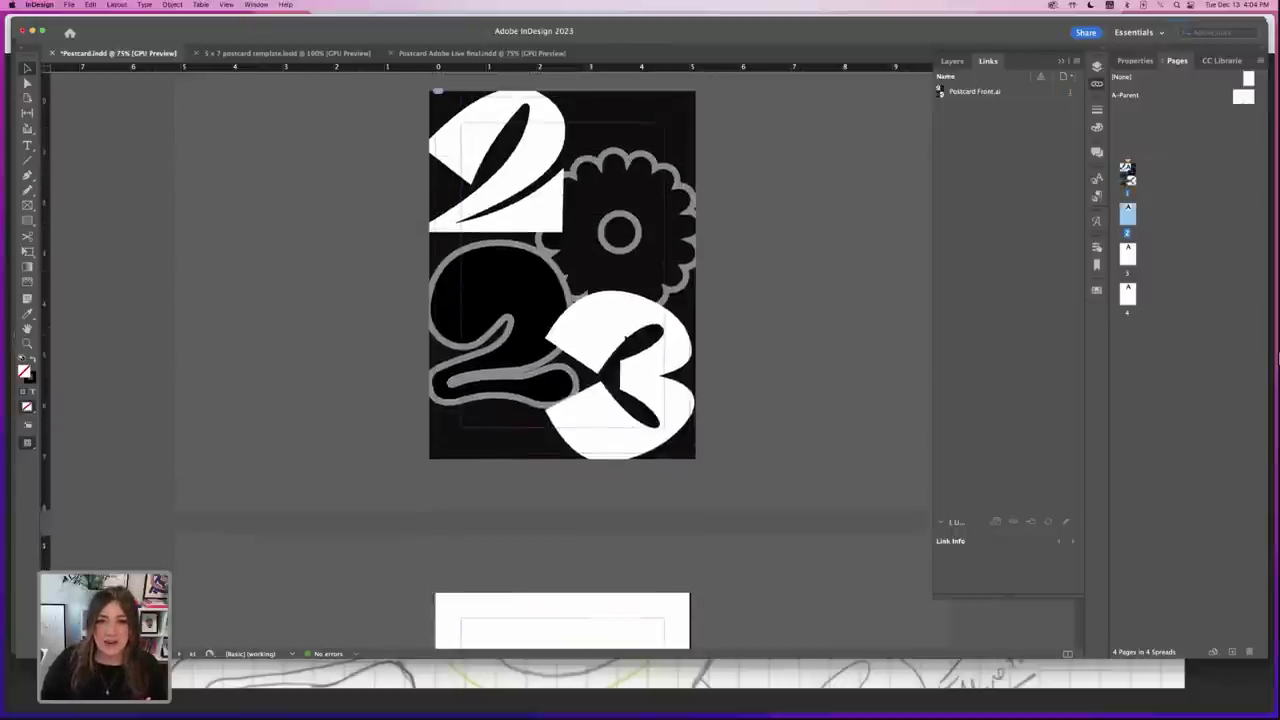
pyautogui.scroll(-5, 594, 520)
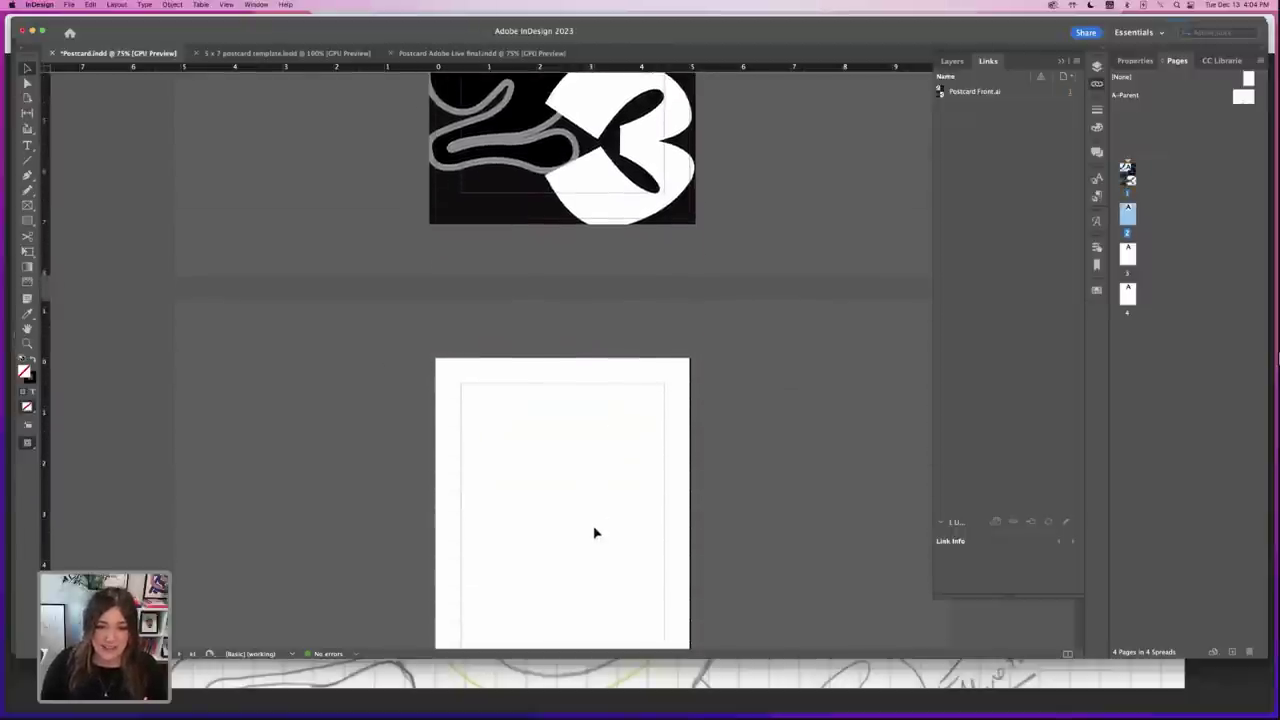
pyautogui.scroll(-3, 594, 533)
pyautogui.press('super+Tab')
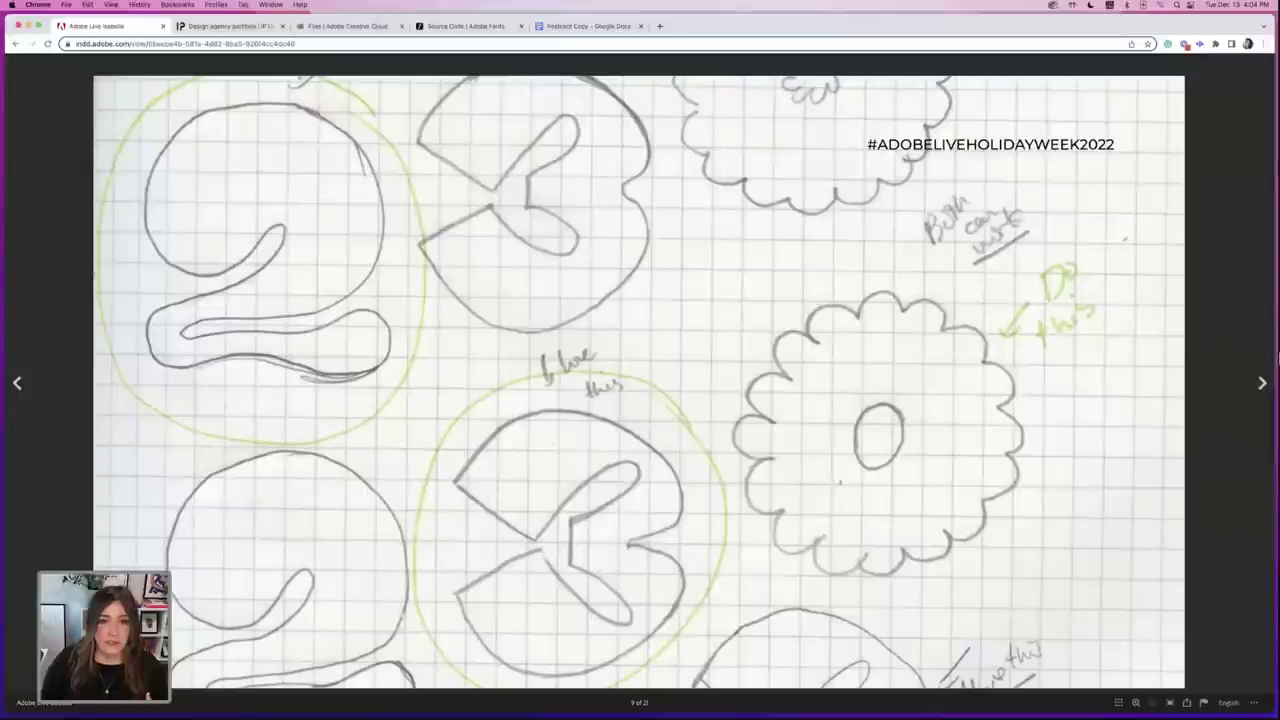
# - Examine the weights and styles of the Source Code font family on Adobe Fonts
pyautogui.click(466, 26)
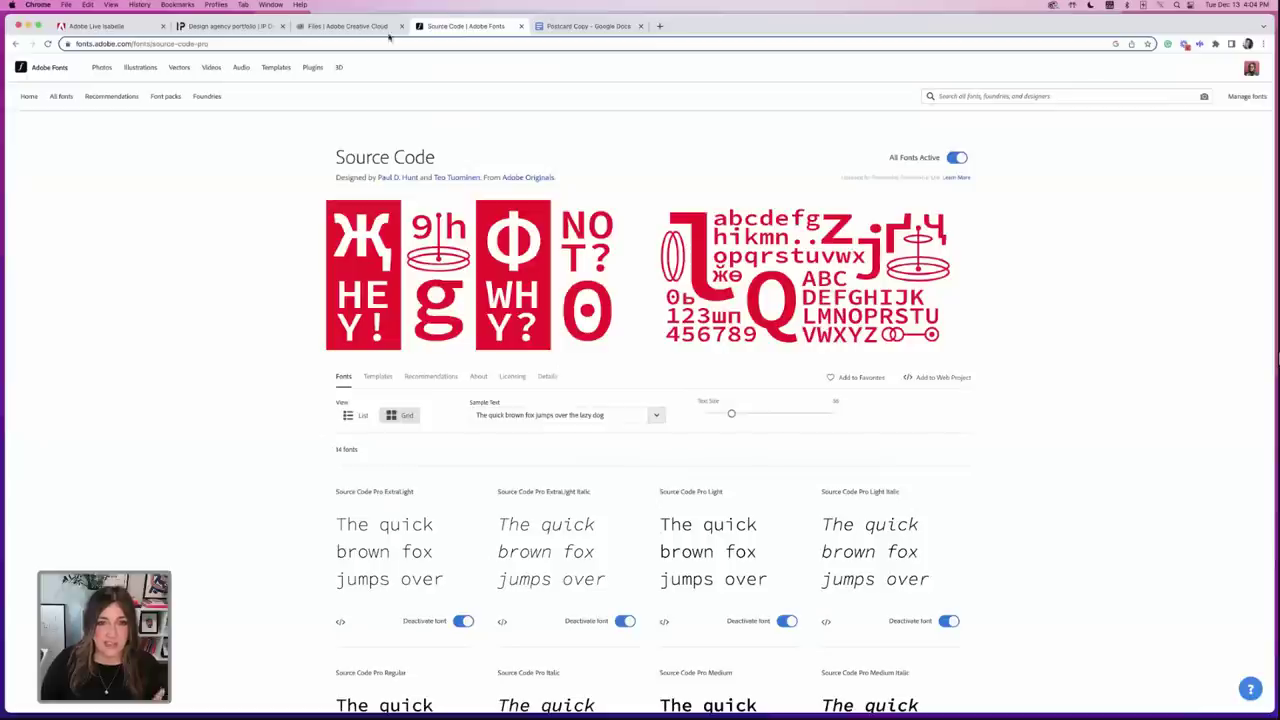
pyautogui.scroll(-3, 480, 374)
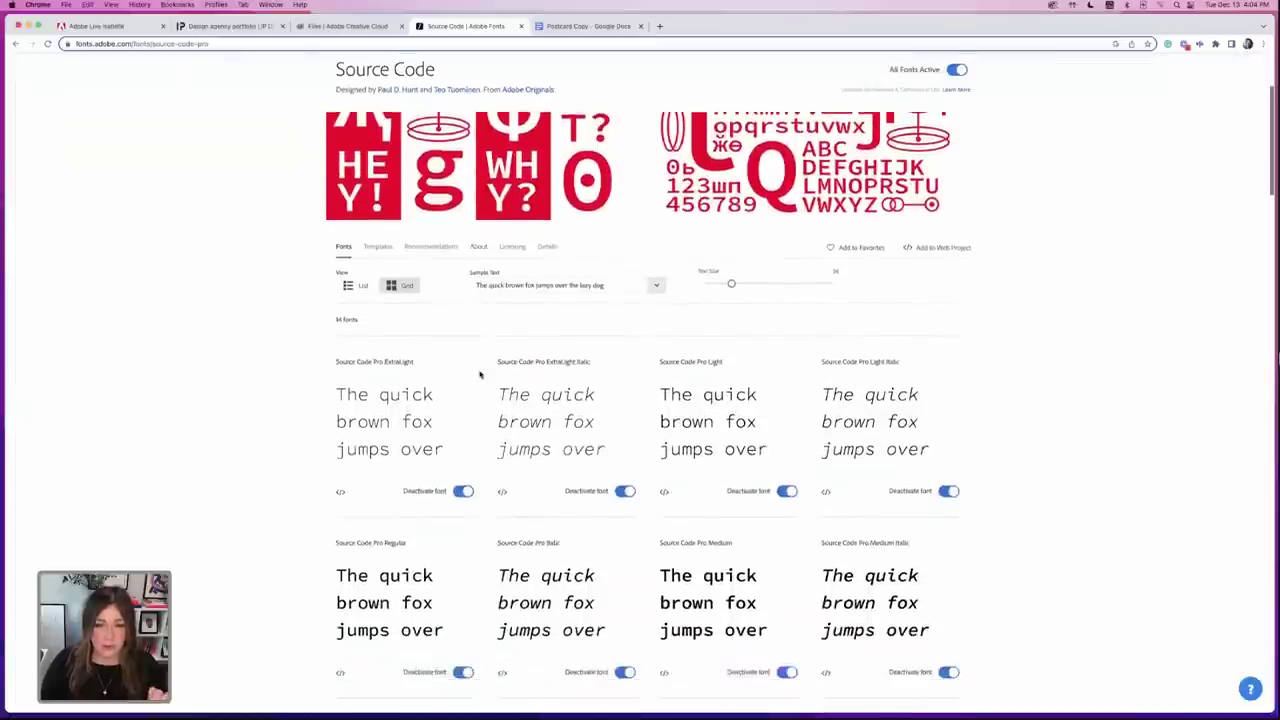
pyautogui.scroll(-3, 480, 374)
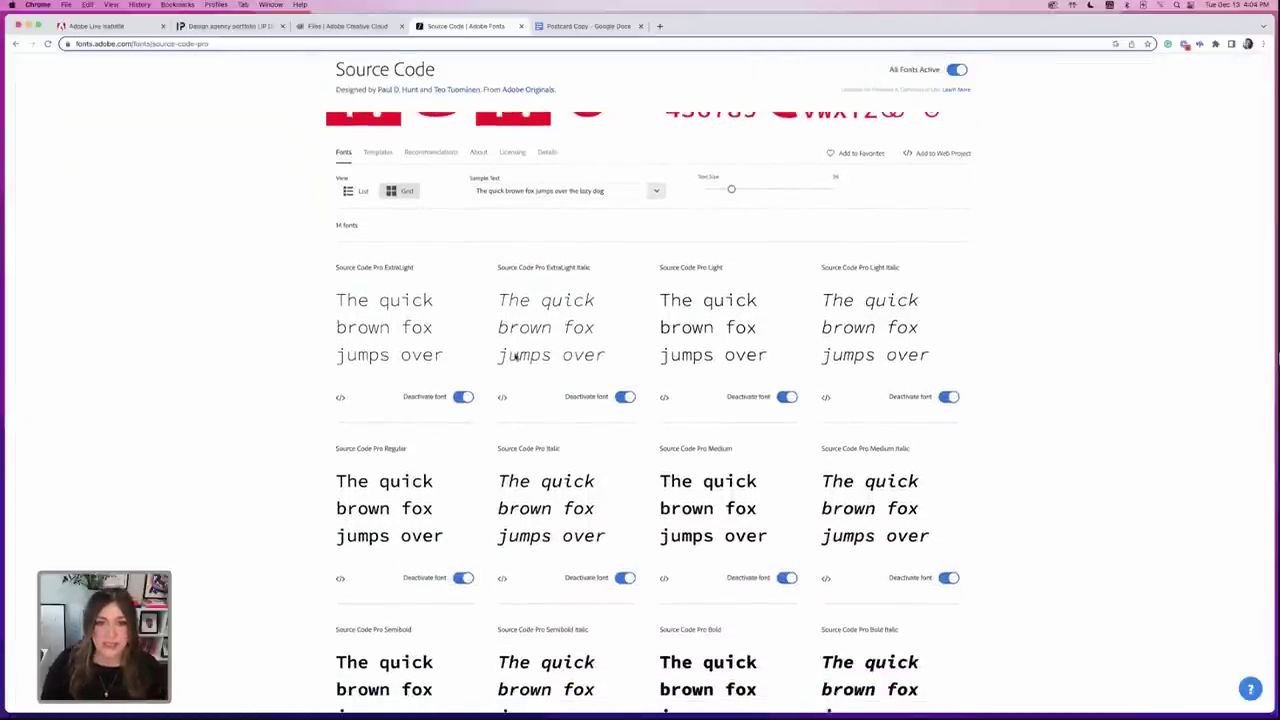
pyautogui.scroll(3, 420, 115)
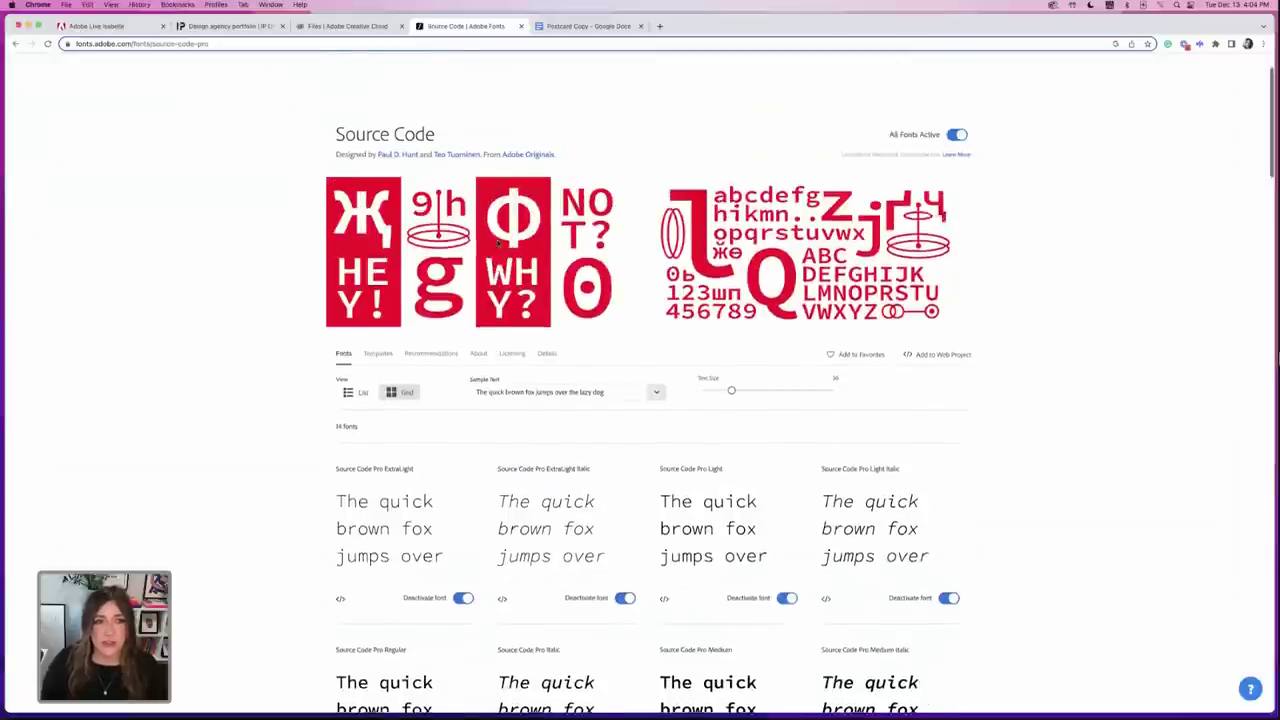
pyautogui.scroll(2, 464, 80)
pyautogui.scroll(2, 498, 243)
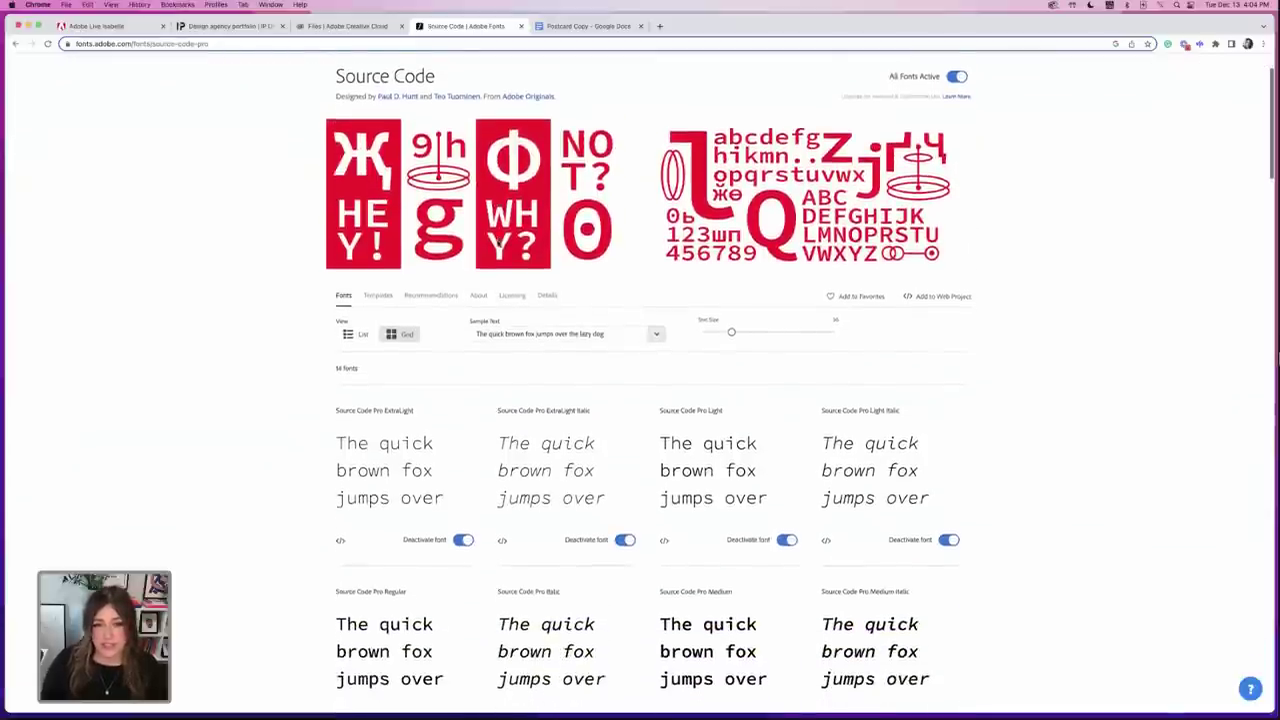
pyautogui.scroll(-2, 498, 243)
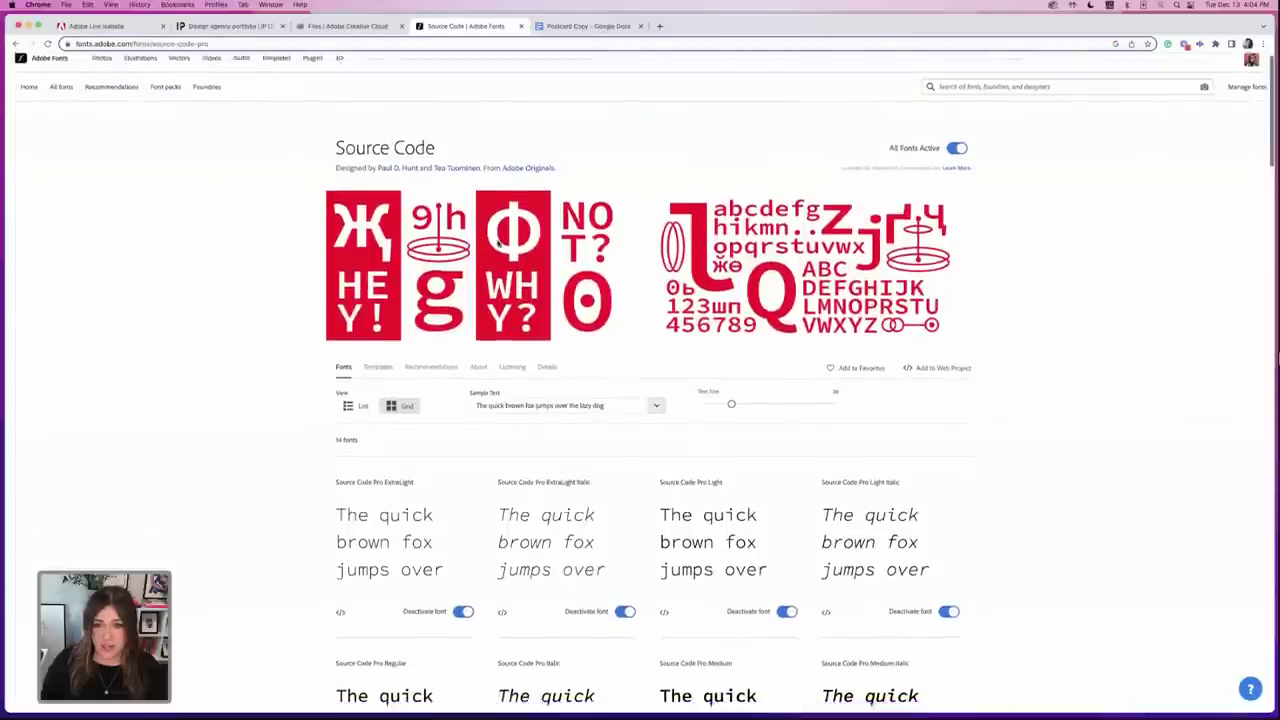
pyautogui.scroll(2, 498, 243)
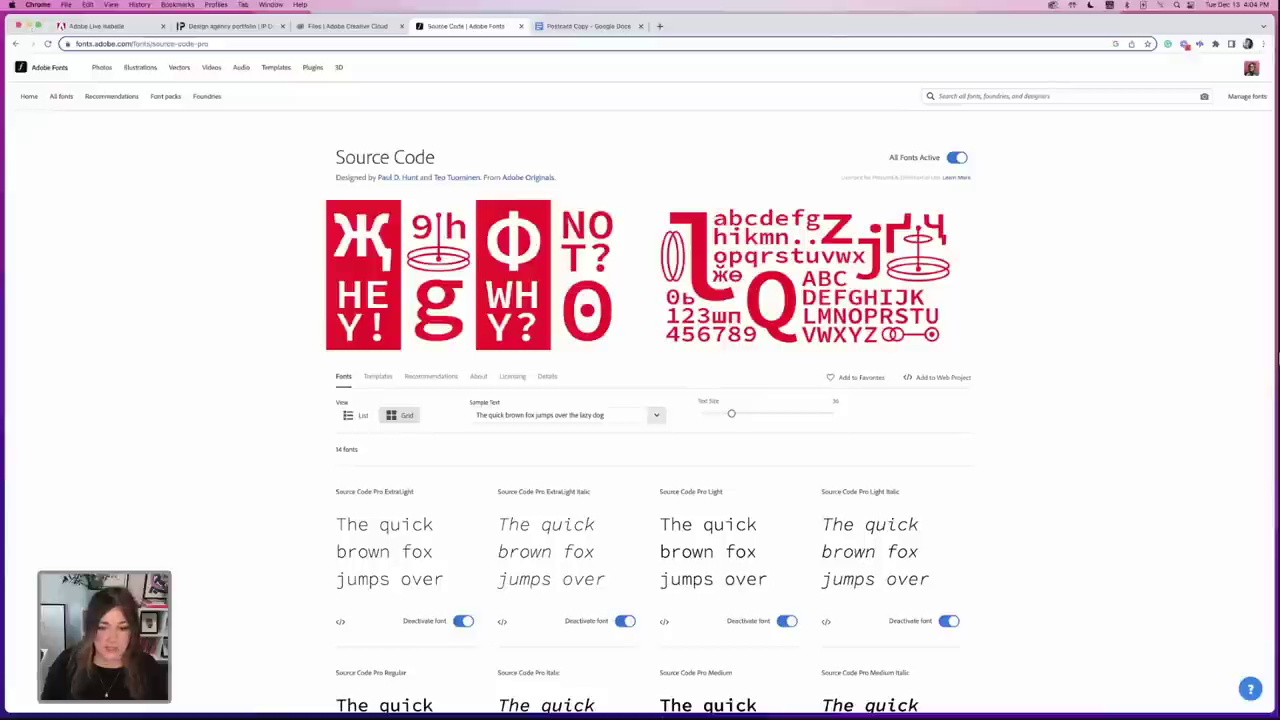
# - Switch to InDesign and draw a shallow text frame about 0.23 in high along the top margin of page 2
pyautogui.moveTo(652, 700)
pyautogui.click(953, 697)
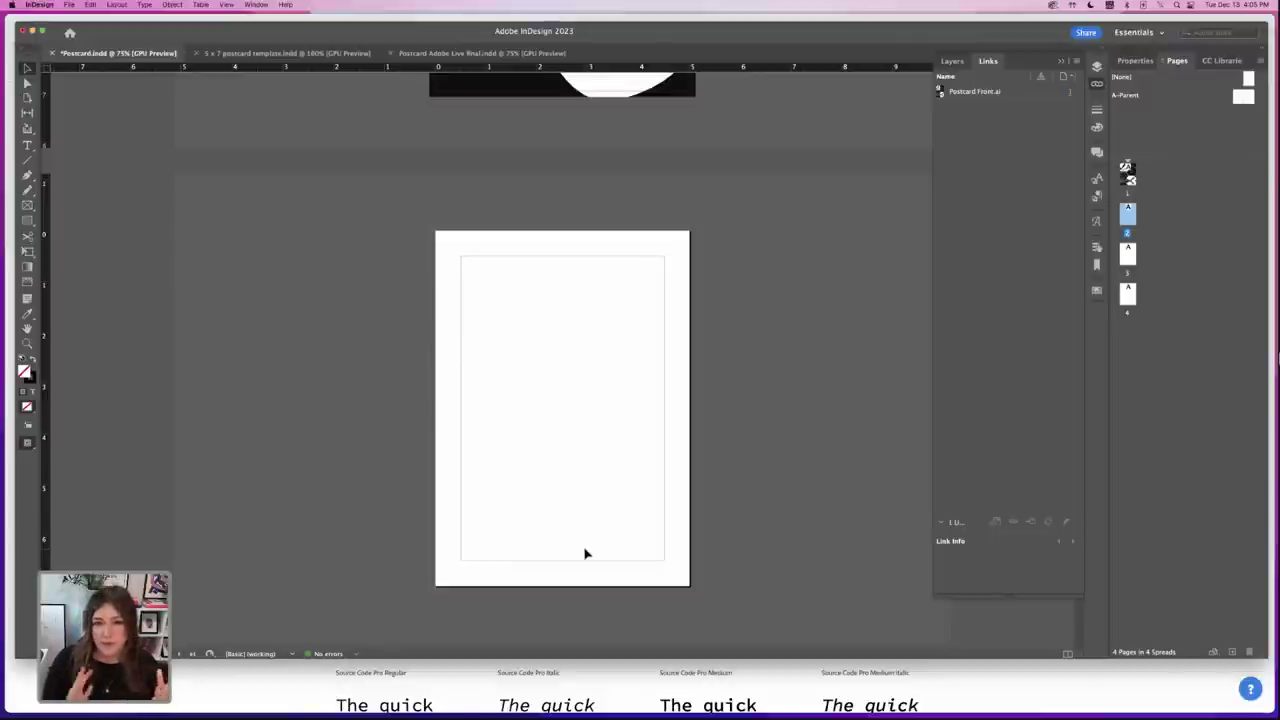
pyautogui.scroll(-1, 631, 443)
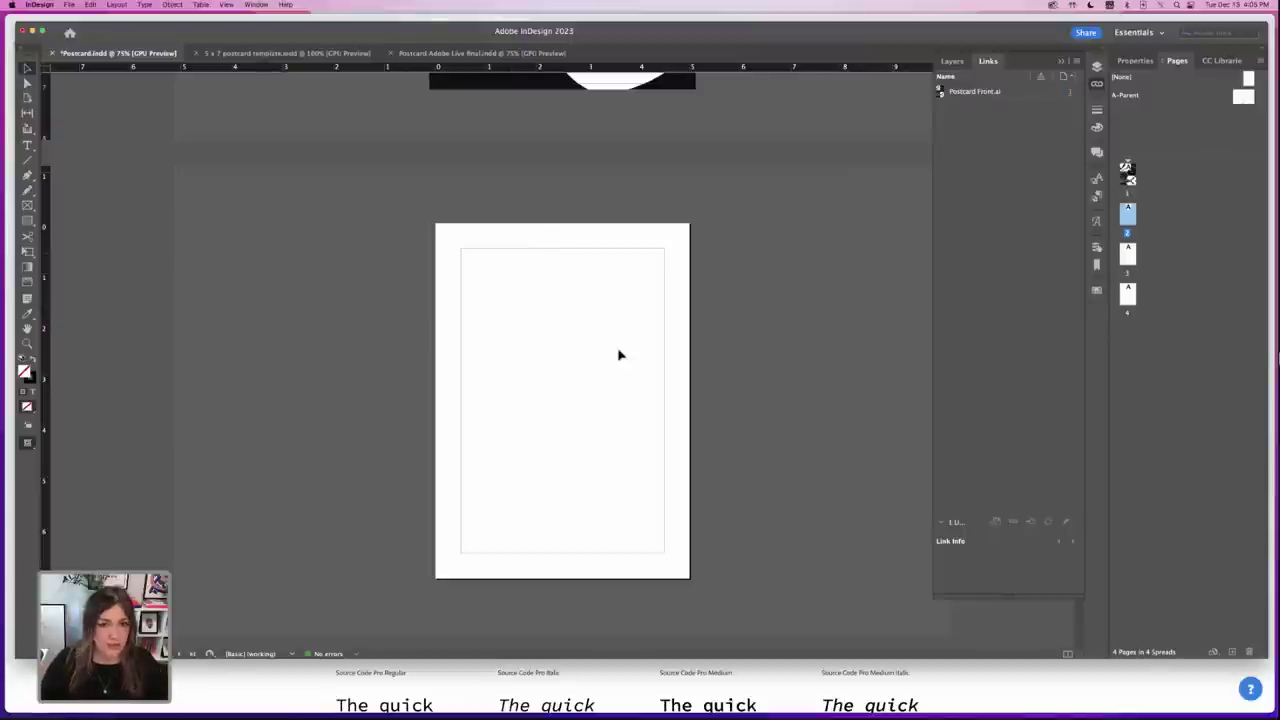
pyautogui.click(27, 145)
pyautogui.moveTo(461, 236); pyautogui.dragTo(590, 247)
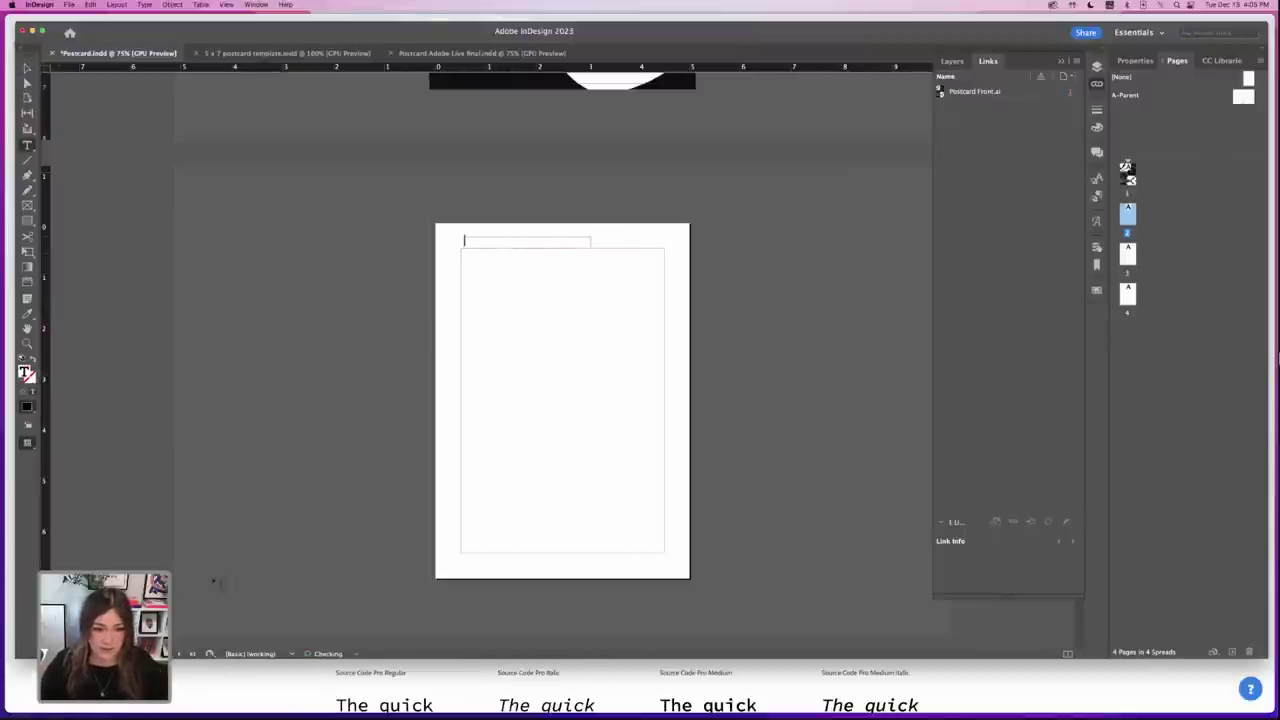
# - Copy the contact line with website, e-mail and social handle from the Postcard Copy document into the new InDesign text frame
pyautogui.click(190, 683)
pyautogui.click(595, 26)
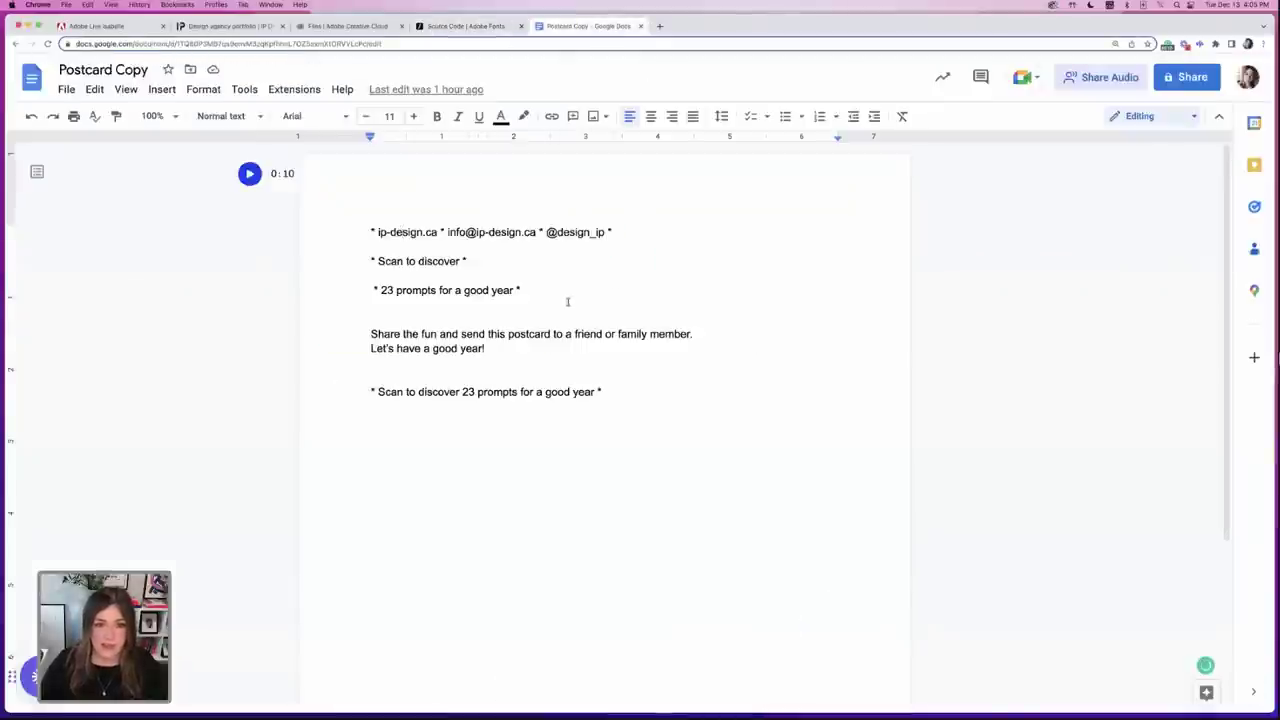
pyautogui.moveTo(614, 232); pyautogui.dragTo(363, 227)
pyautogui.press('super+c')
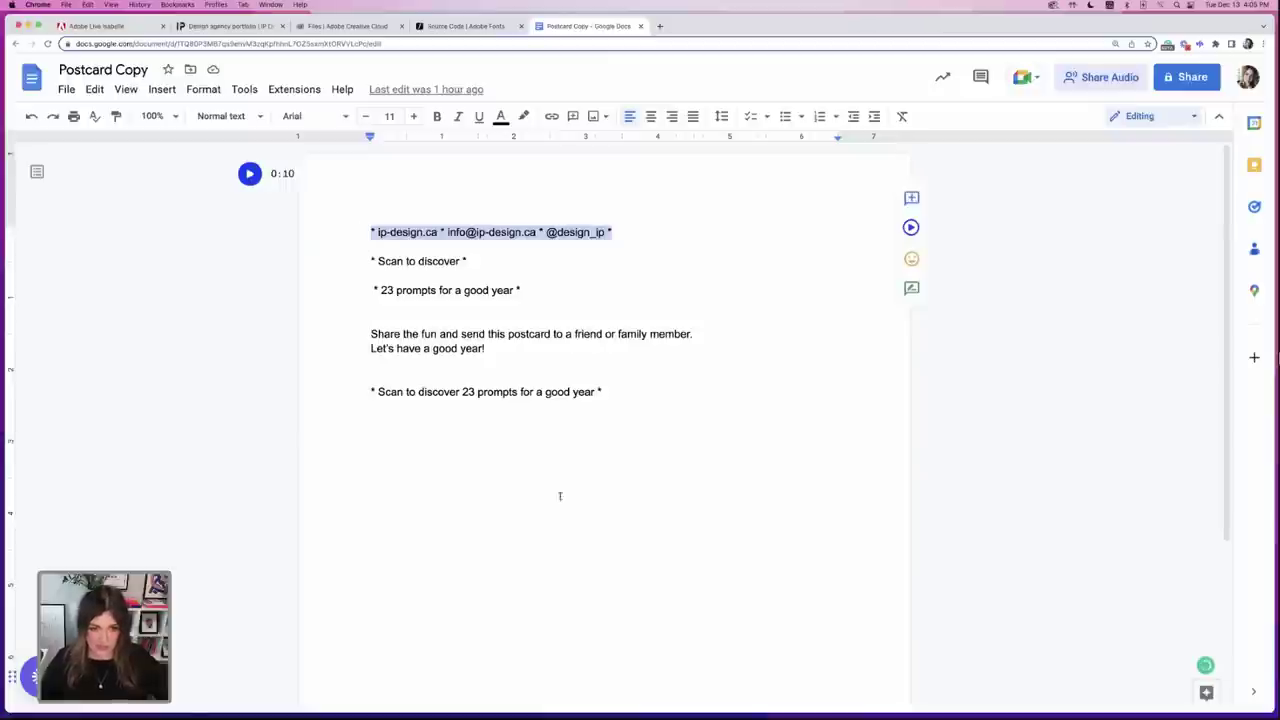
pyautogui.moveTo(728, 716)
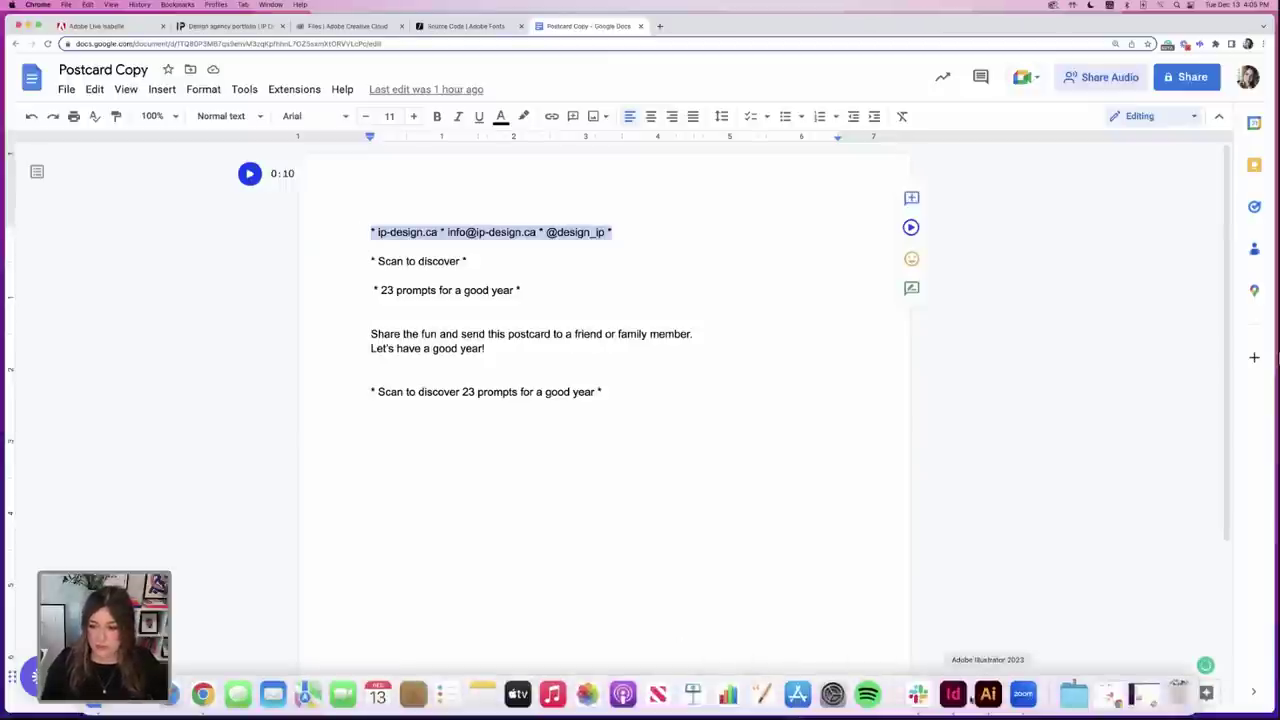
pyautogui.click(952, 693)
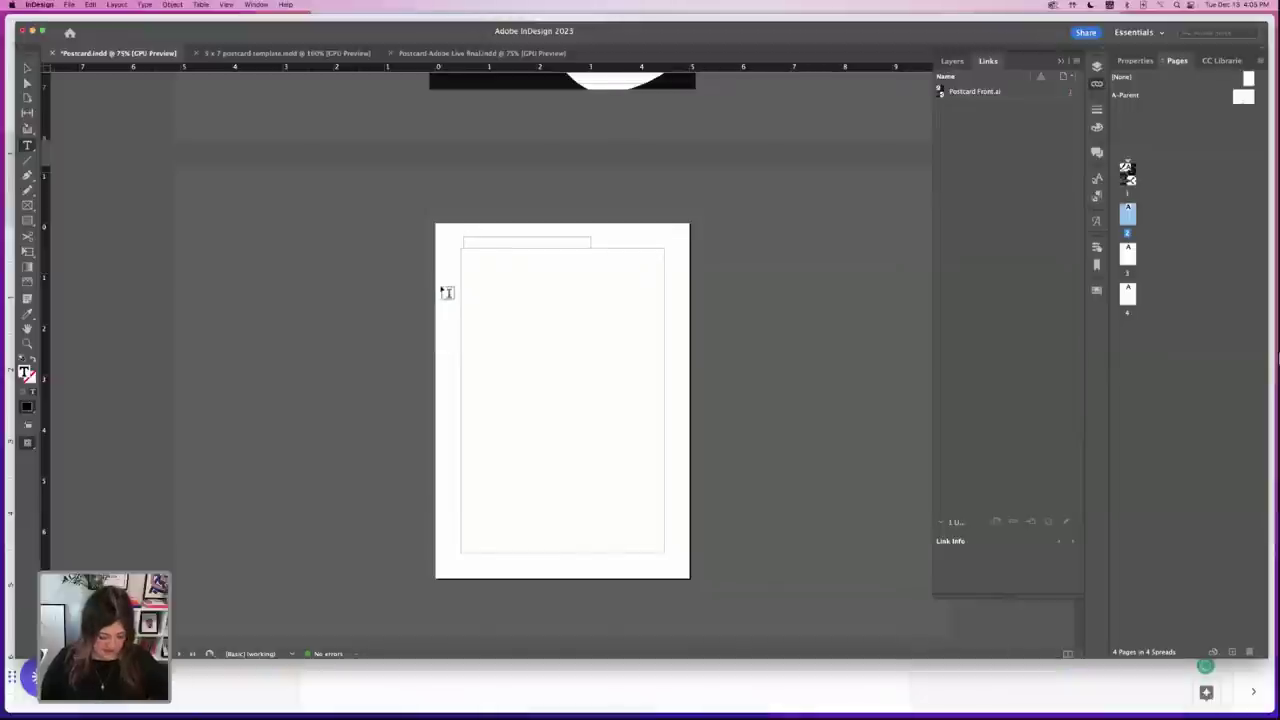
pyautogui.press('super+v')
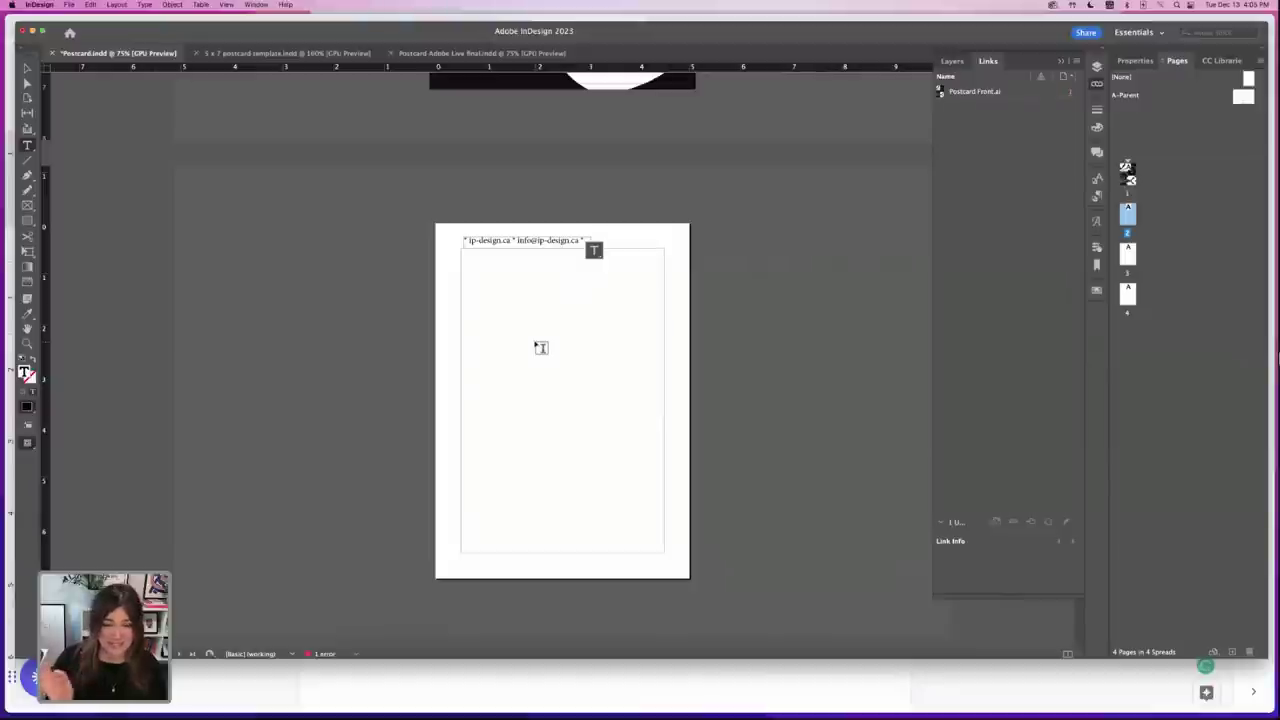
# - Widen the contact line's frame to about 3.94 in, up to the right margin, and set its font to Source Code Pro
pyautogui.press('Escape')
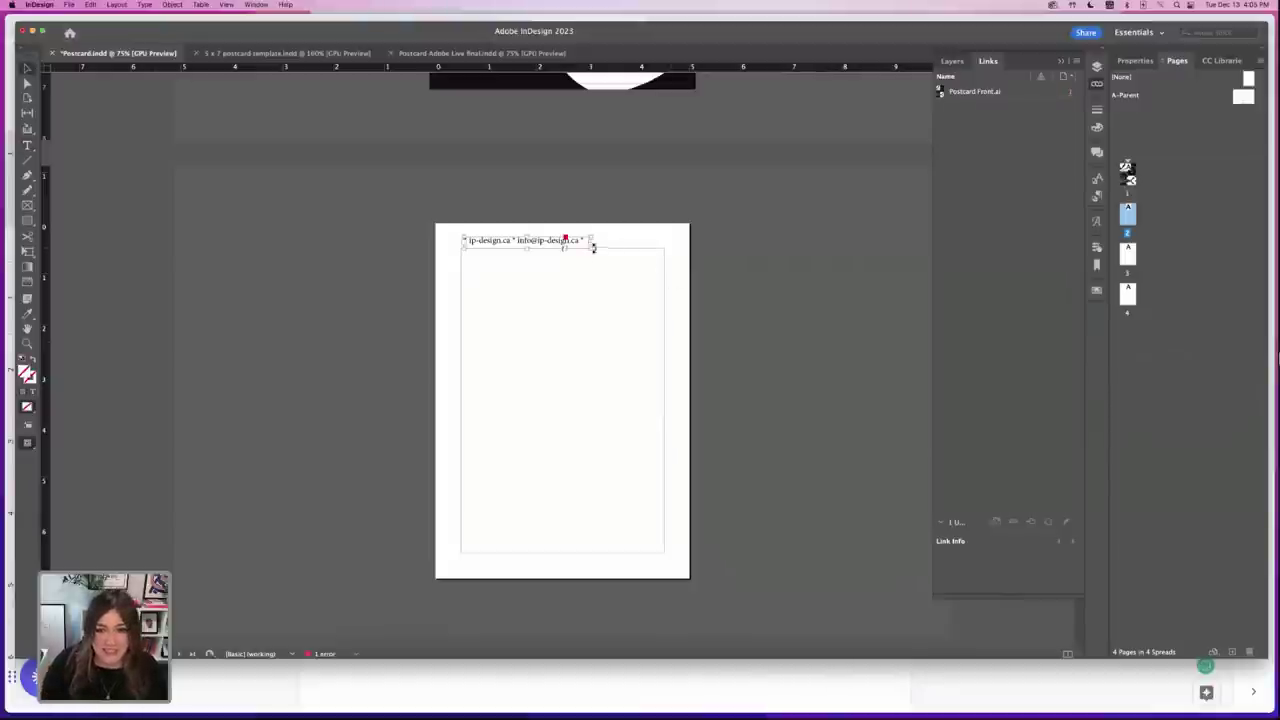
pyautogui.moveTo(593, 247); pyautogui.dragTo(663, 247)
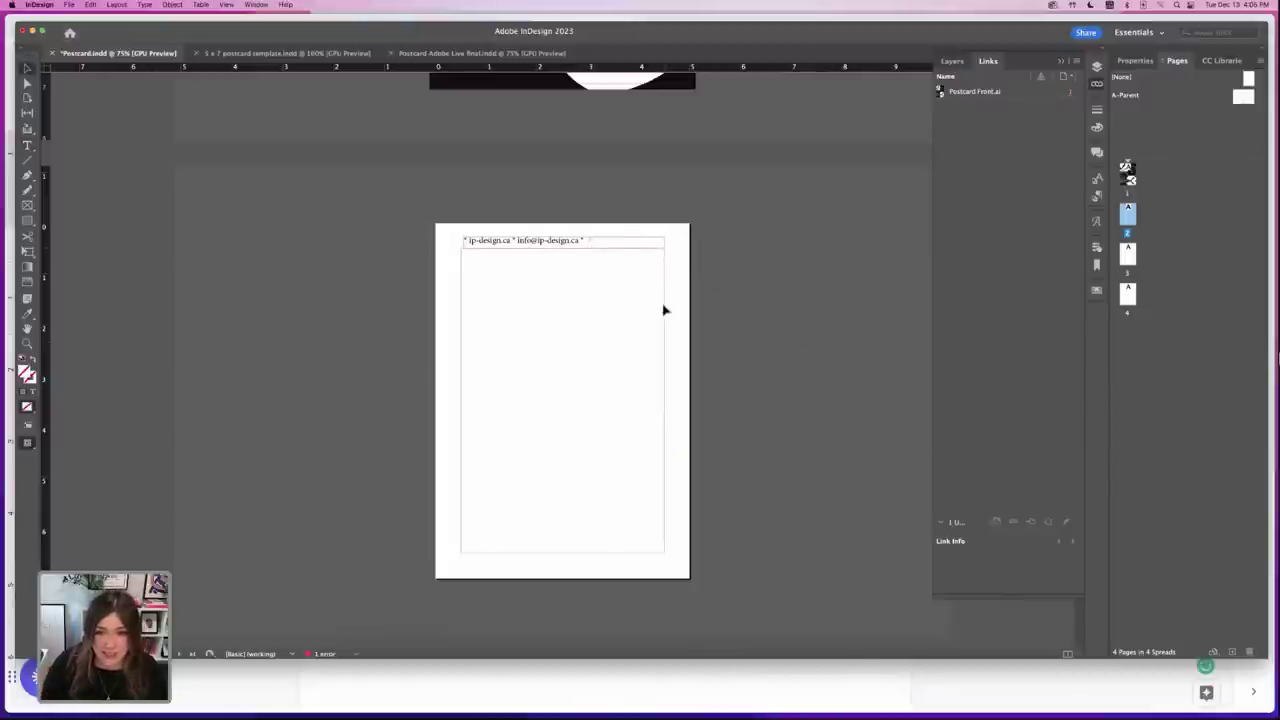
pyautogui.click(1120, 60)
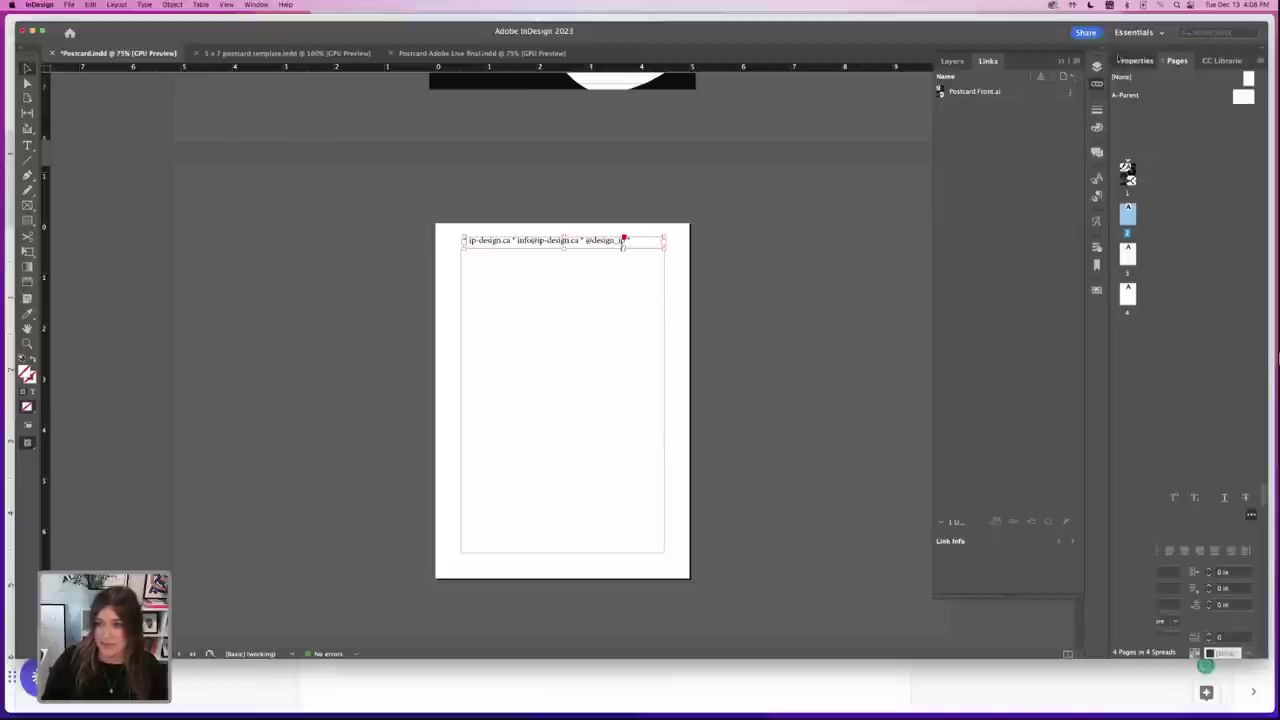
pyautogui.click(1124, 60)
pyautogui.click(1249, 370)
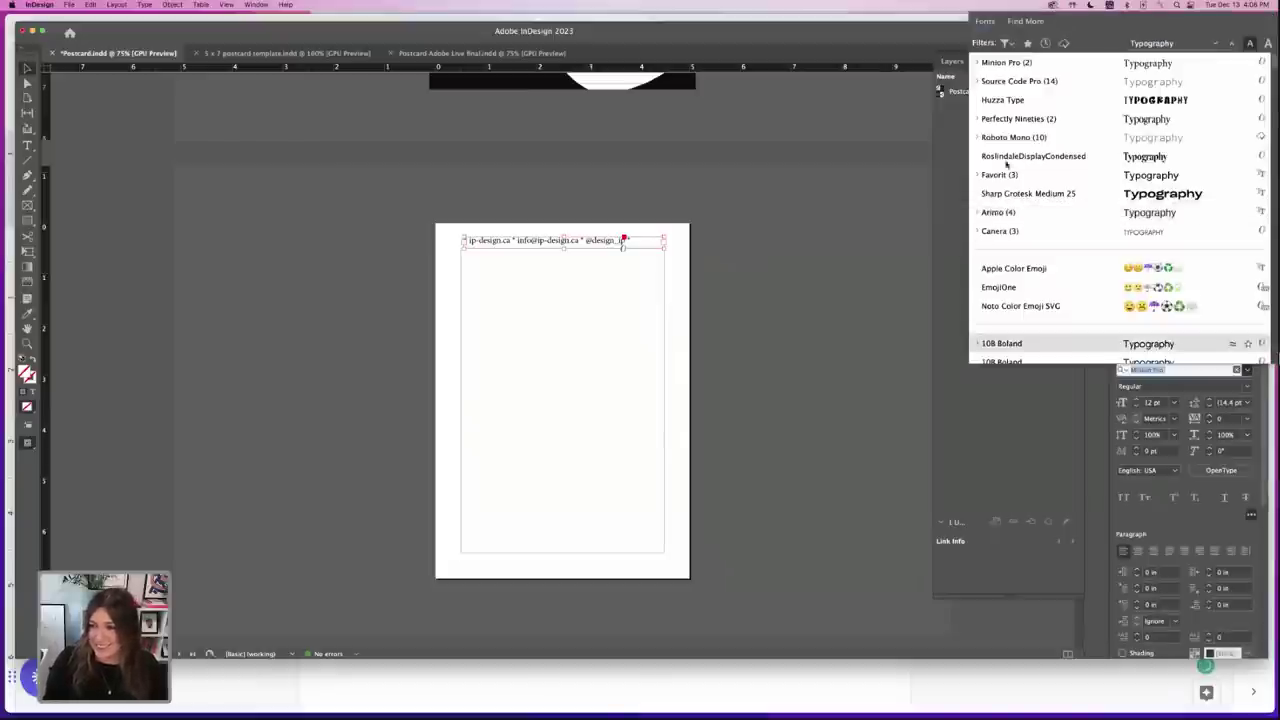
pyautogui.click(1014, 84)
# - Set the contact line's text size to 8 pt and place its frame inside the page margins
pyautogui.moveTo(624, 241); pyautogui.dragTo(616, 283)
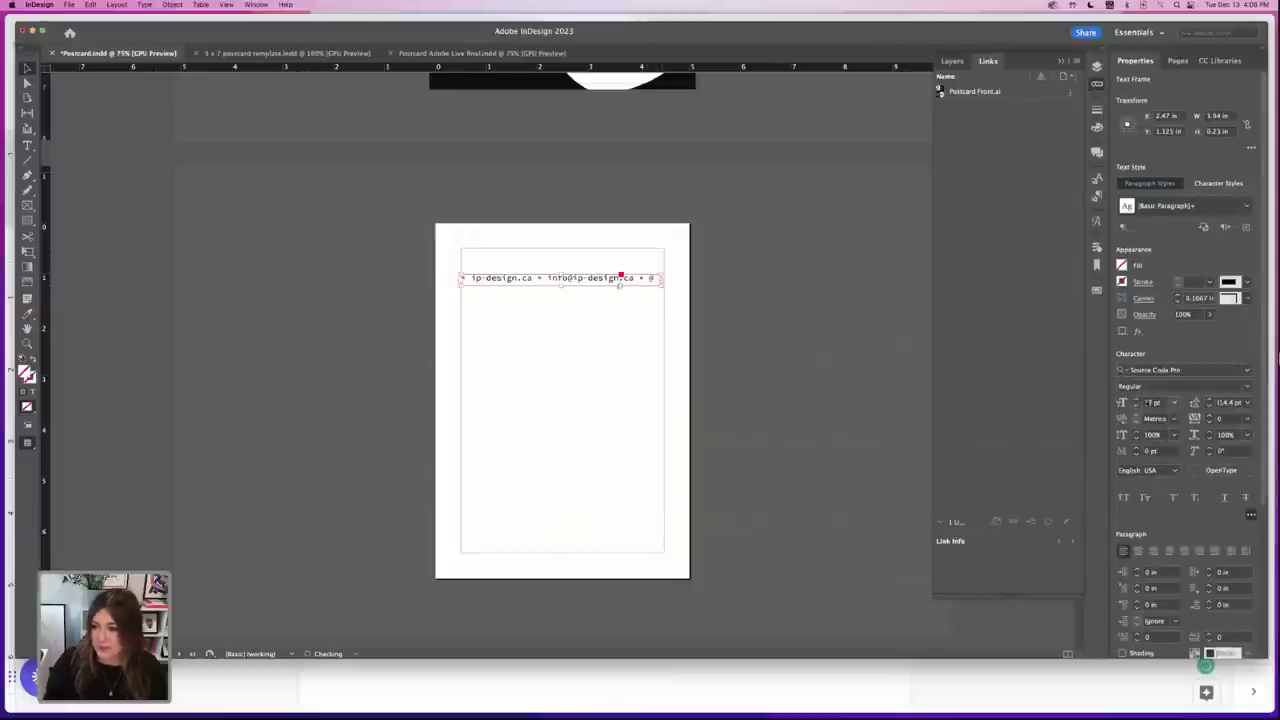
pyautogui.click(1136, 406)
pyautogui.click(1136, 406)
pyautogui.click(1136, 406)
pyautogui.click(1136, 406)
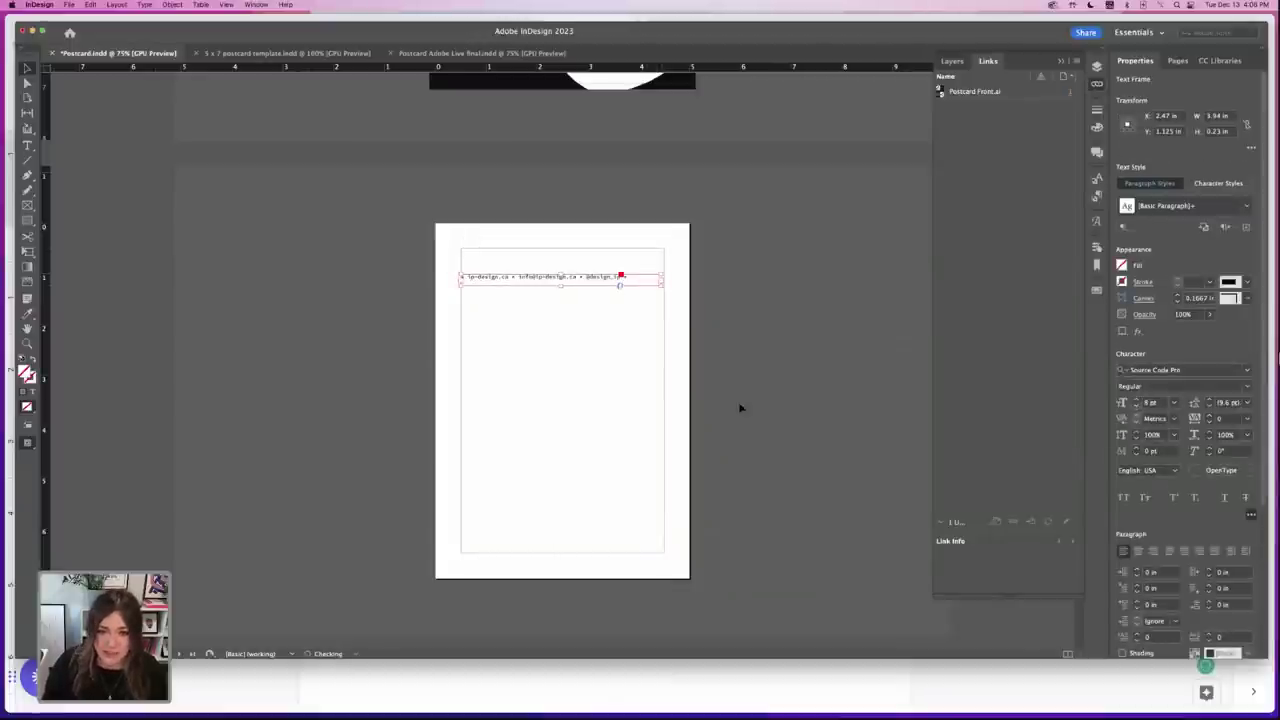
pyautogui.click(537, 408)
pyautogui.click(586, 277)
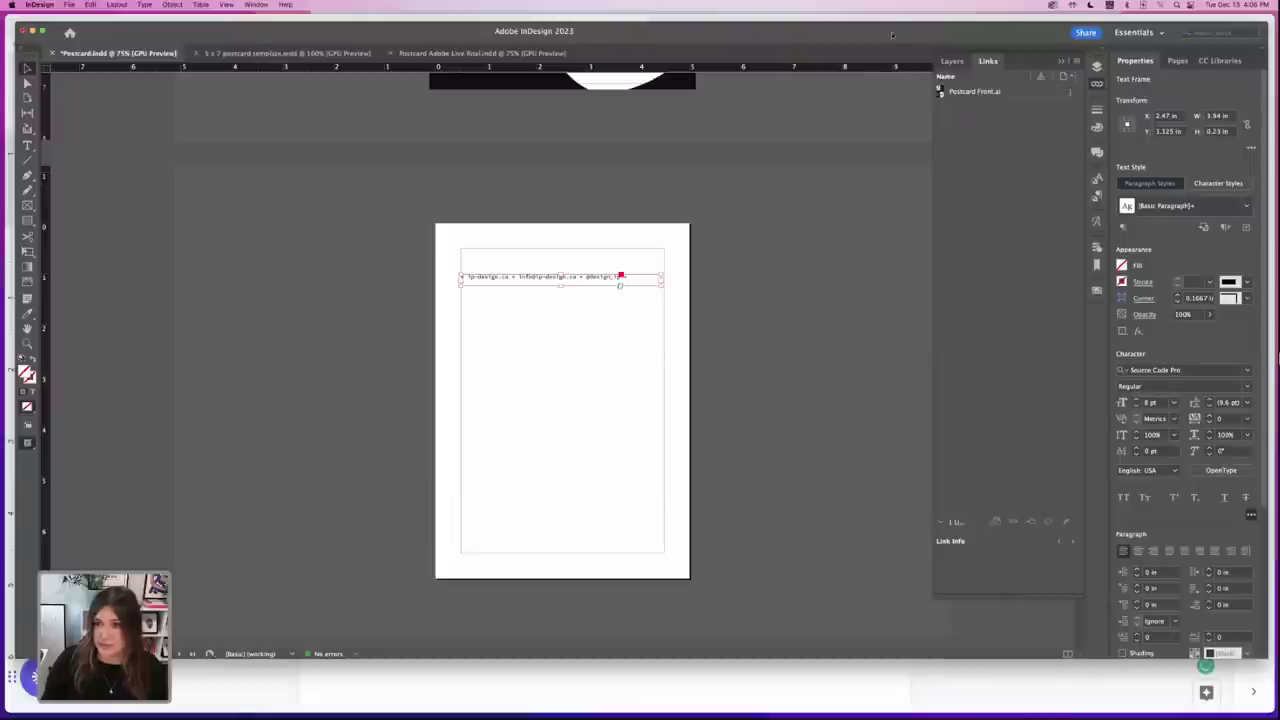
# - Right-align the contact line and fit its frame under the top margin between the side margins, 4 in wide by 0.25 in high
pyautogui.moveTo(892, 35); pyautogui.dragTo(884, 27)
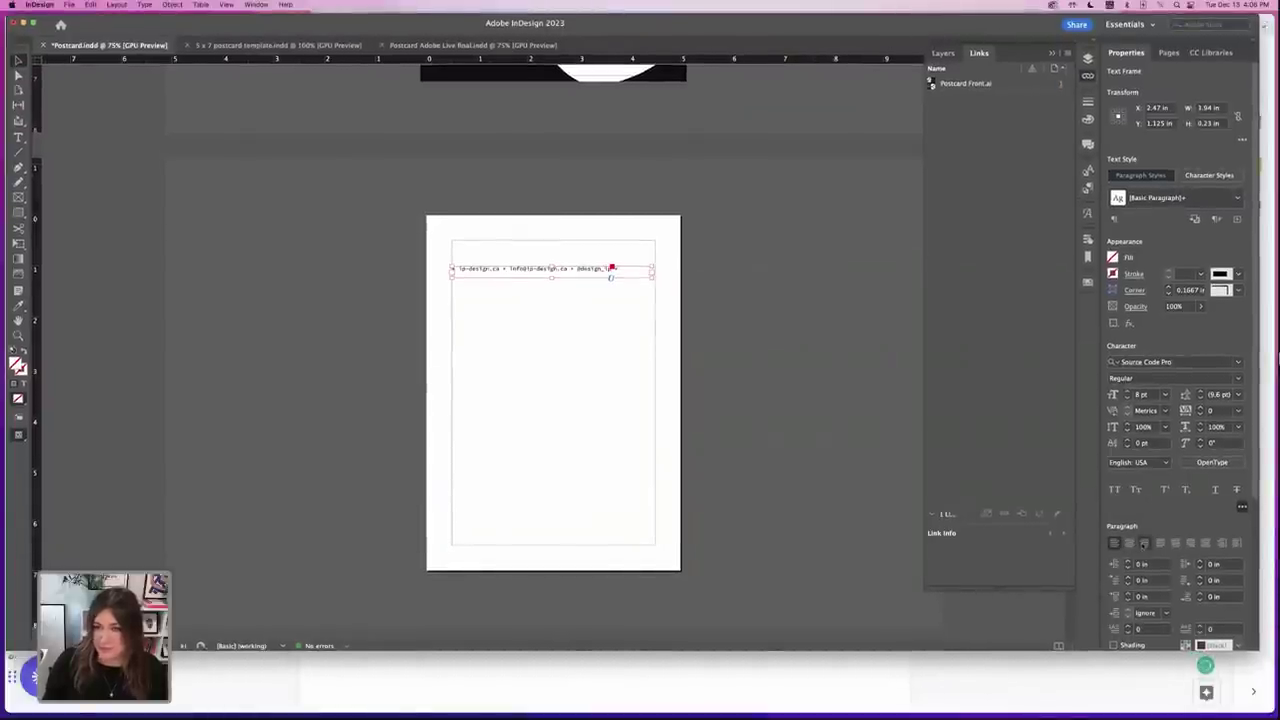
pyautogui.click(1143, 543)
pyautogui.click(597, 294)
pyautogui.moveTo(632, 269); pyautogui.dragTo(643, 251)
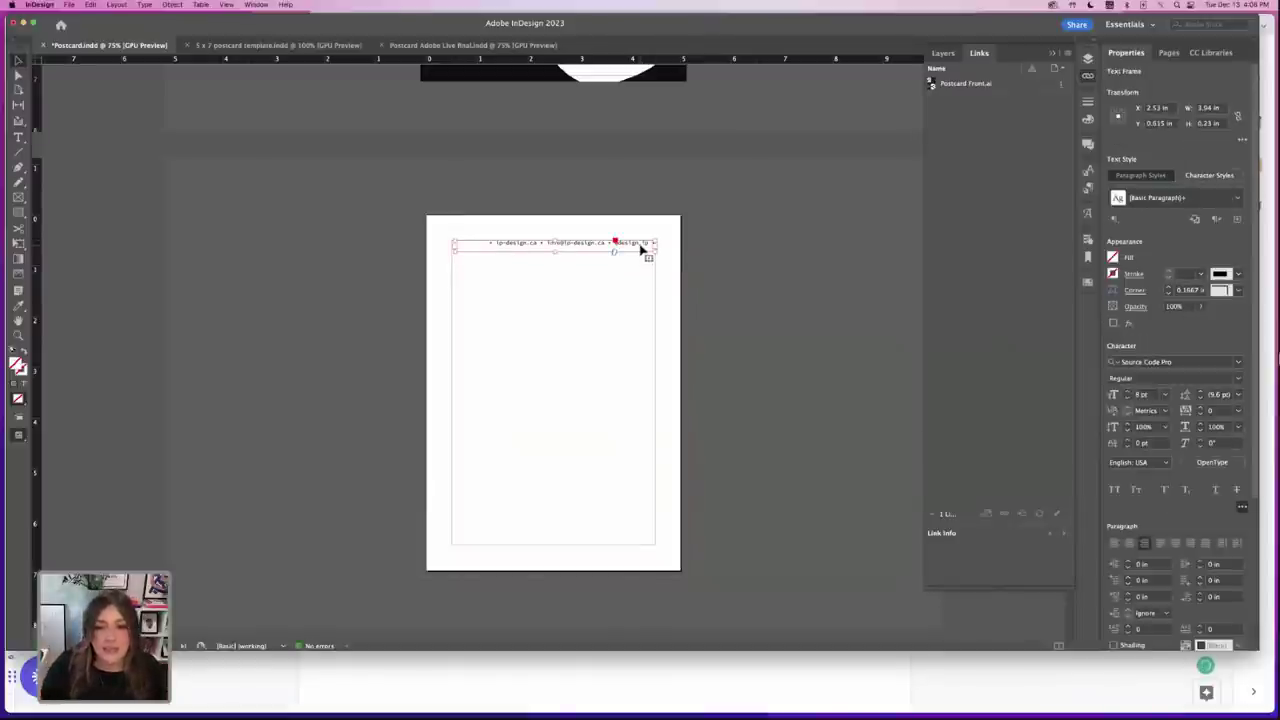
pyautogui.moveTo(641, 250); pyautogui.dragTo(643, 258)
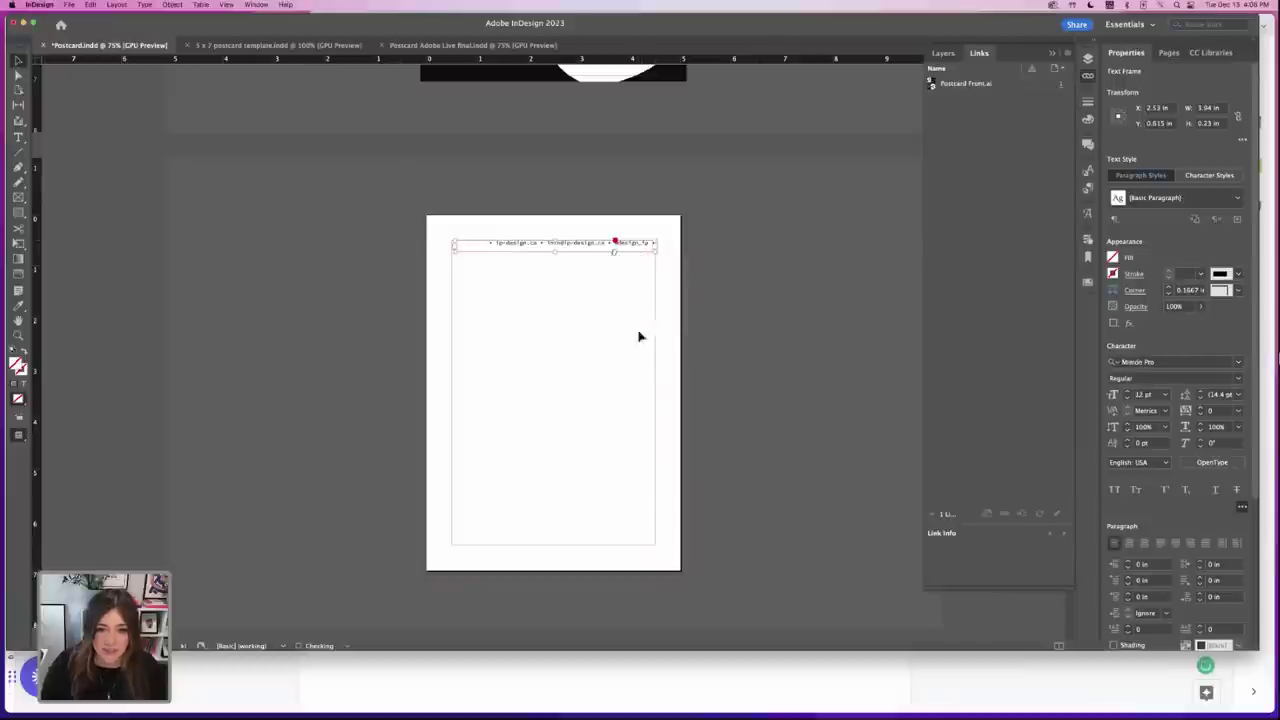
pyautogui.click(642, 339)
pyautogui.moveTo(455, 252); pyautogui.dragTo(456, 253)
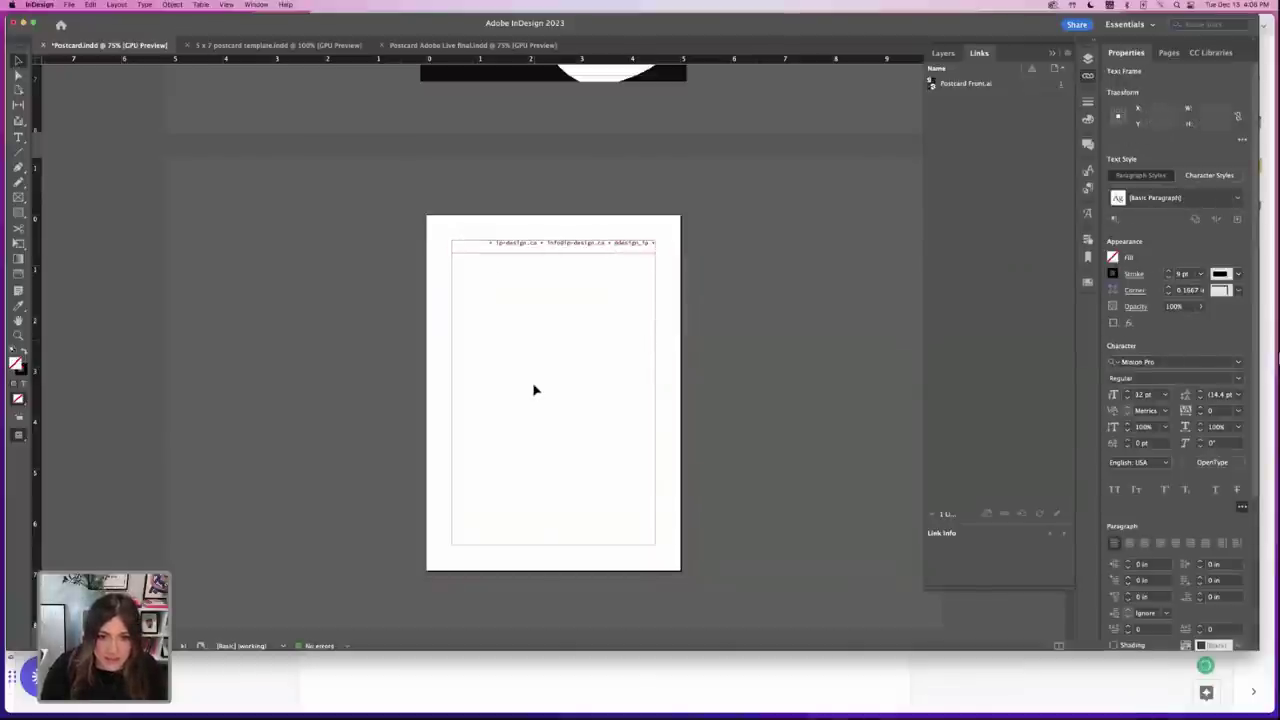
# - Duplicate the contact line's frame just below the bottom margin of page 2 and narrow the copy to about 2.78 in
pyautogui.scroll(-2, 533, 390)
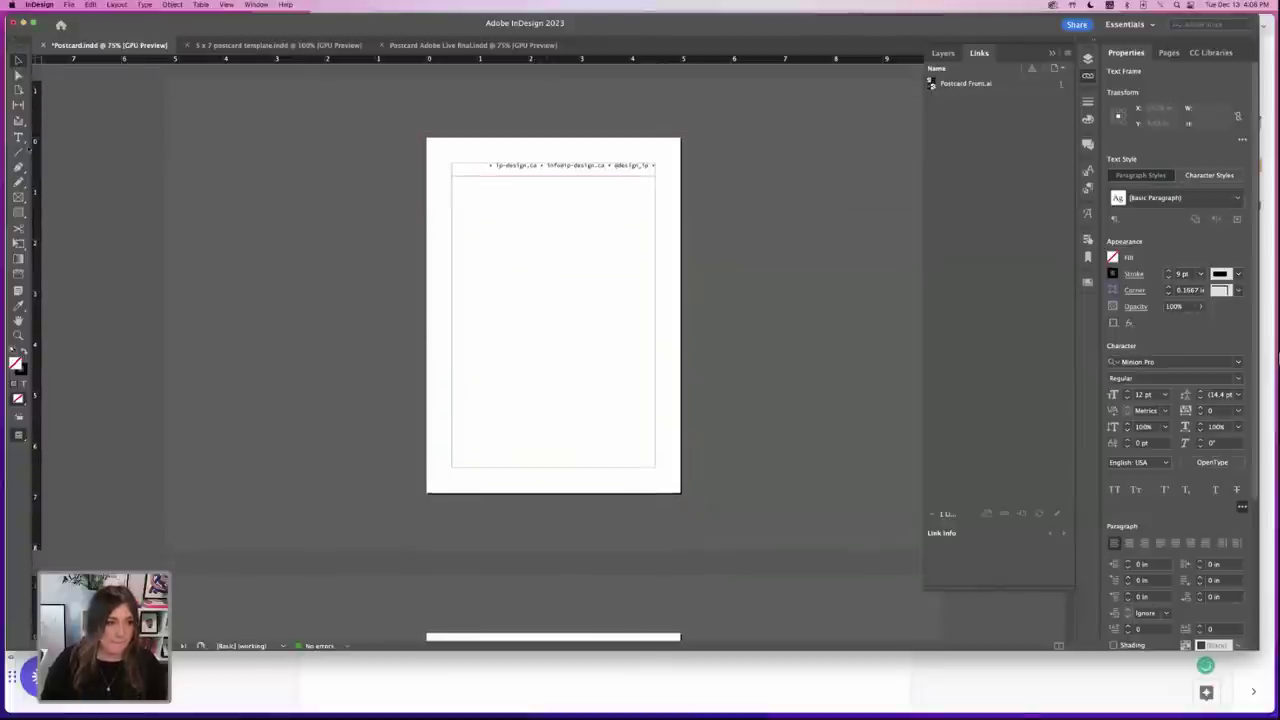
pyautogui.click(632, 170)
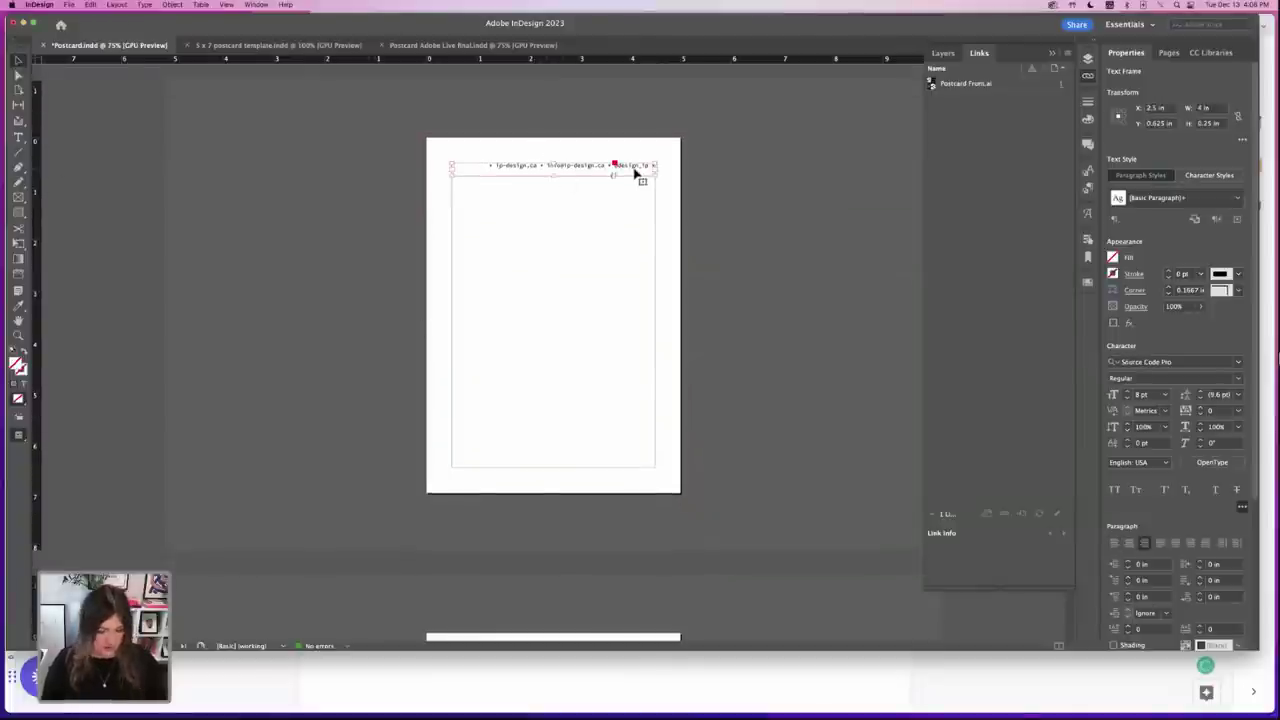
pyautogui.moveTo(634, 173); pyautogui.dragTo(596, 481)
pyautogui.click(597, 423)
pyautogui.click(654, 480)
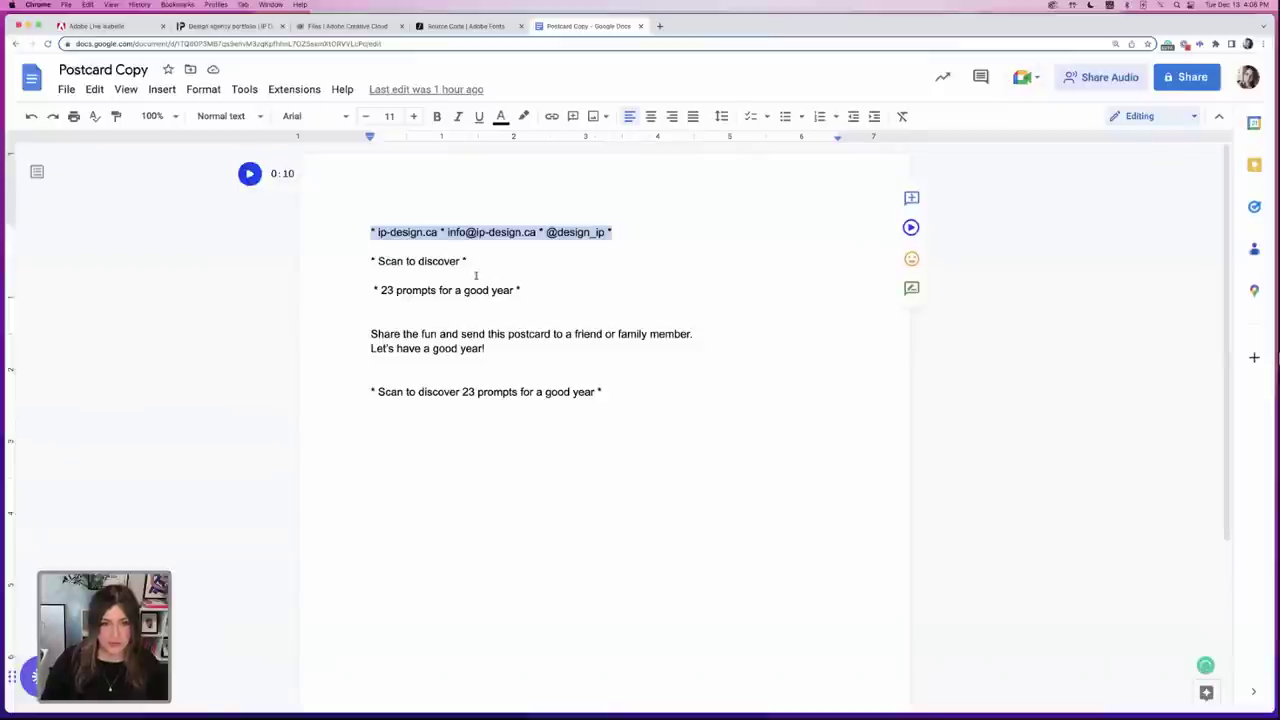
# - Replace the bottom frame's text with the line "* Scan to discover *" from the Postcard Copy document
pyautogui.click(366, 260)
pyautogui.hotkey('shift', 'End')
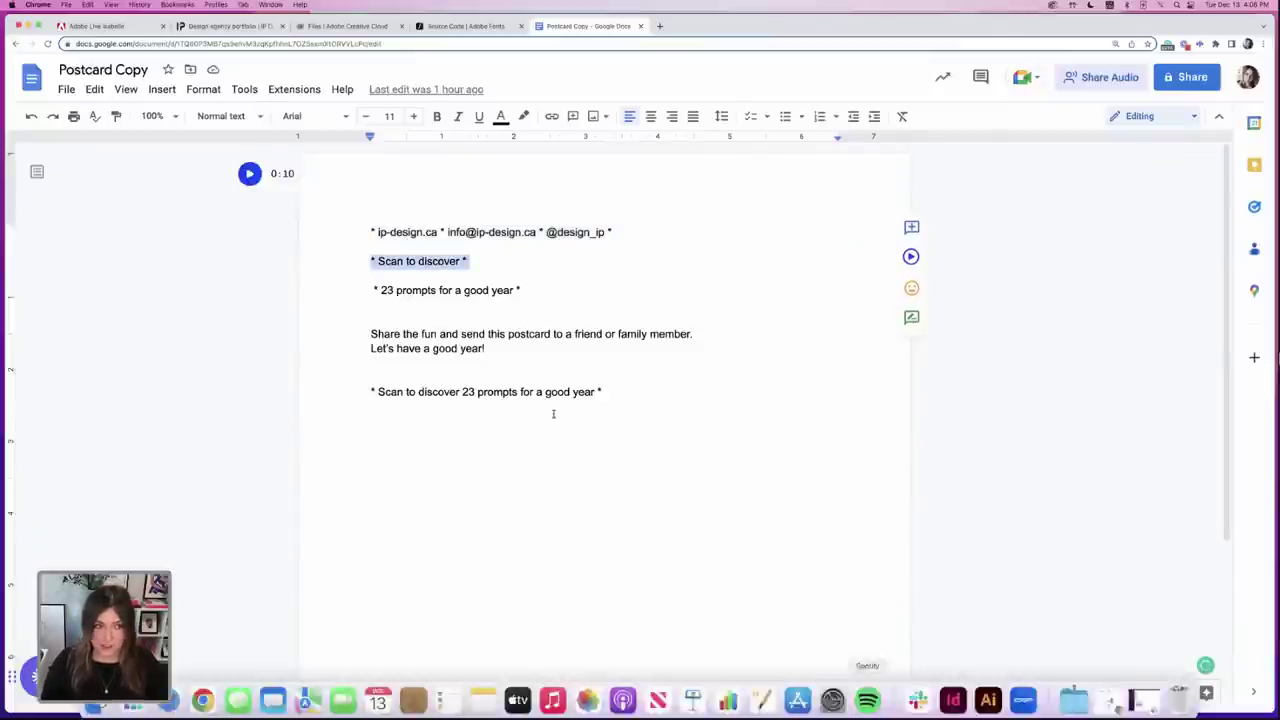
pyautogui.moveTo(891, 698)
pyautogui.click(953, 693)
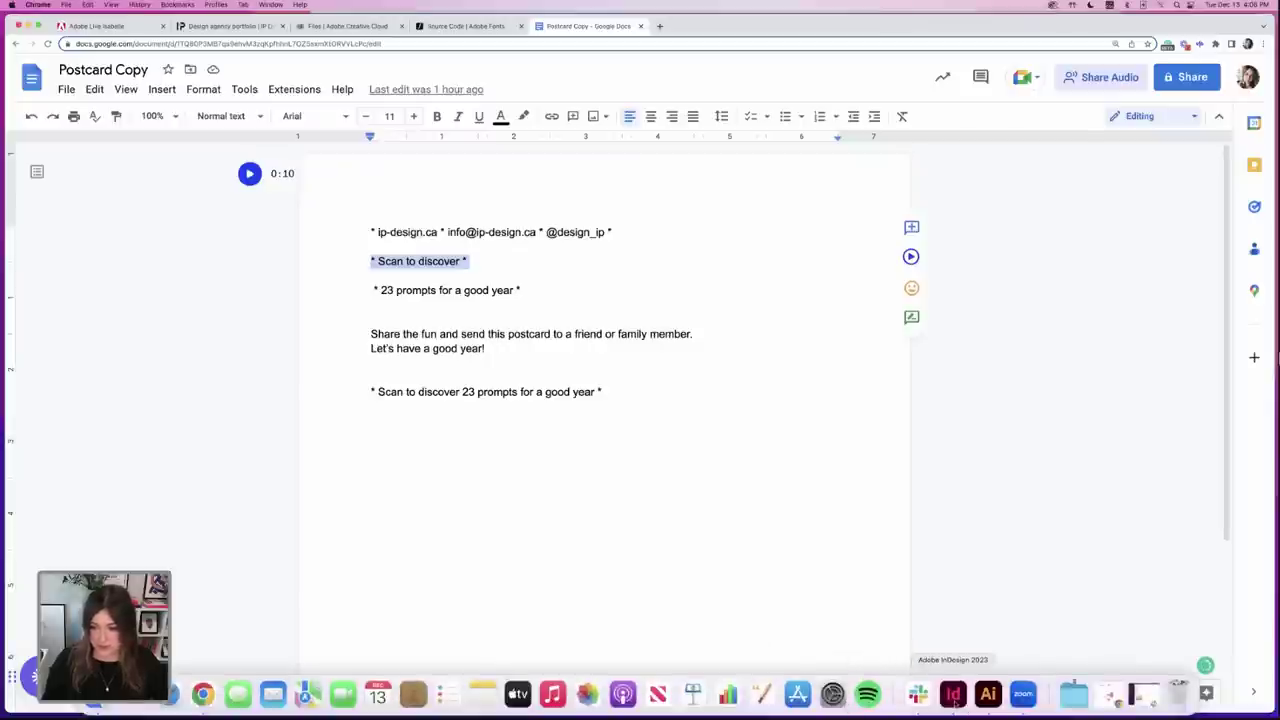
pyautogui.doubleClick(553, 478)
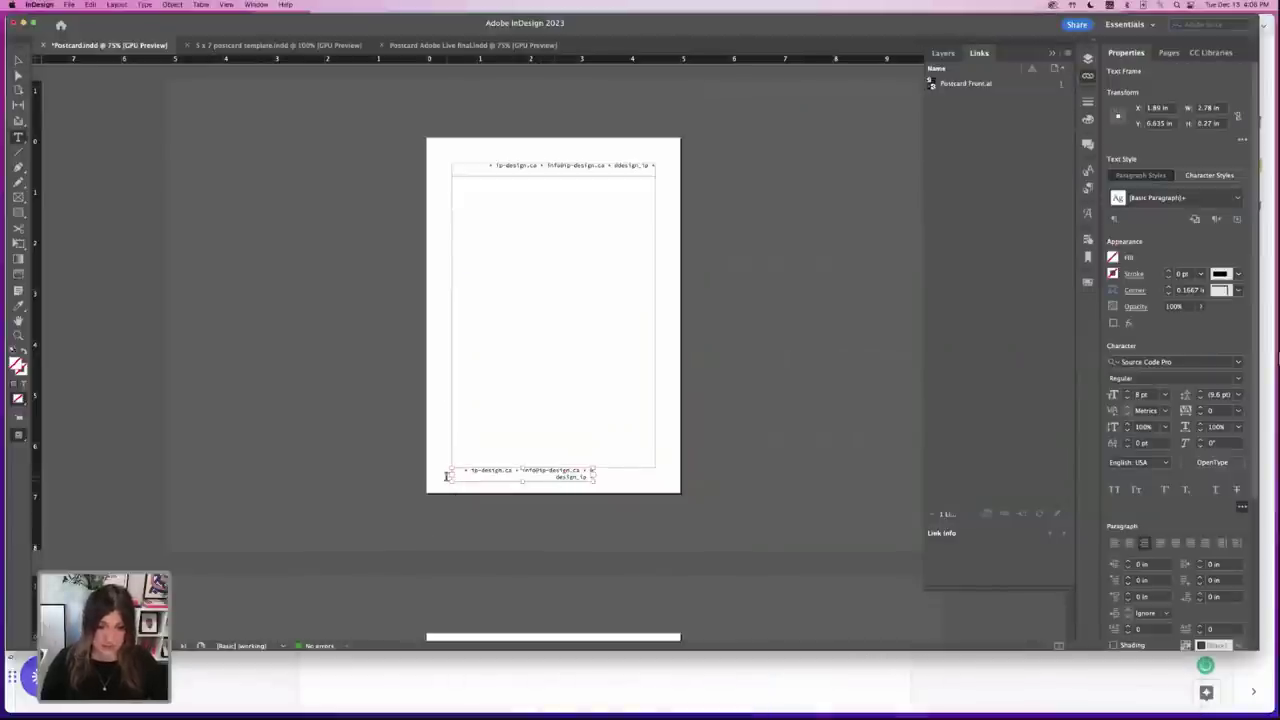
pyautogui.press('super+a')
pyautogui.write('• Scan to discover •')
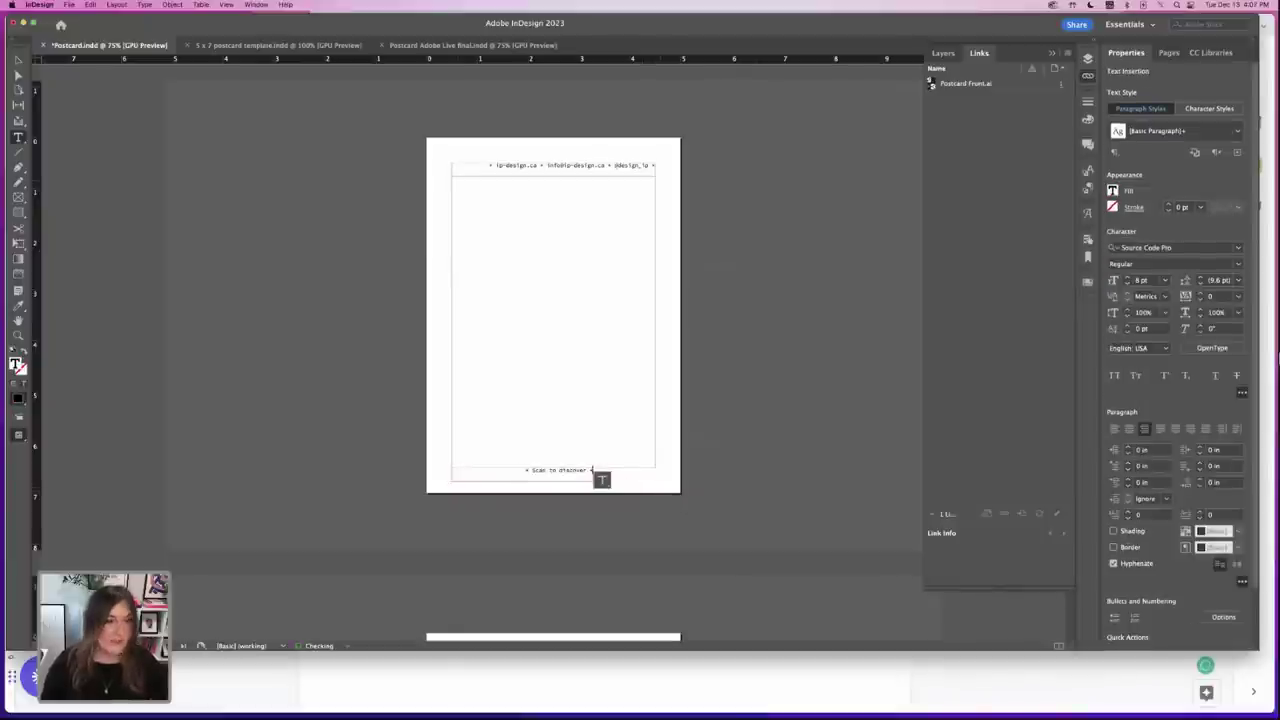
# - Resize the "Scan to discover" frame to about 1.52 in wide and position it at about X 2.96 in below the bottom margin
pyautogui.press('Escape')
pyautogui.moveTo(448, 481); pyautogui.dragTo(514, 479)
pyautogui.click(502, 436)
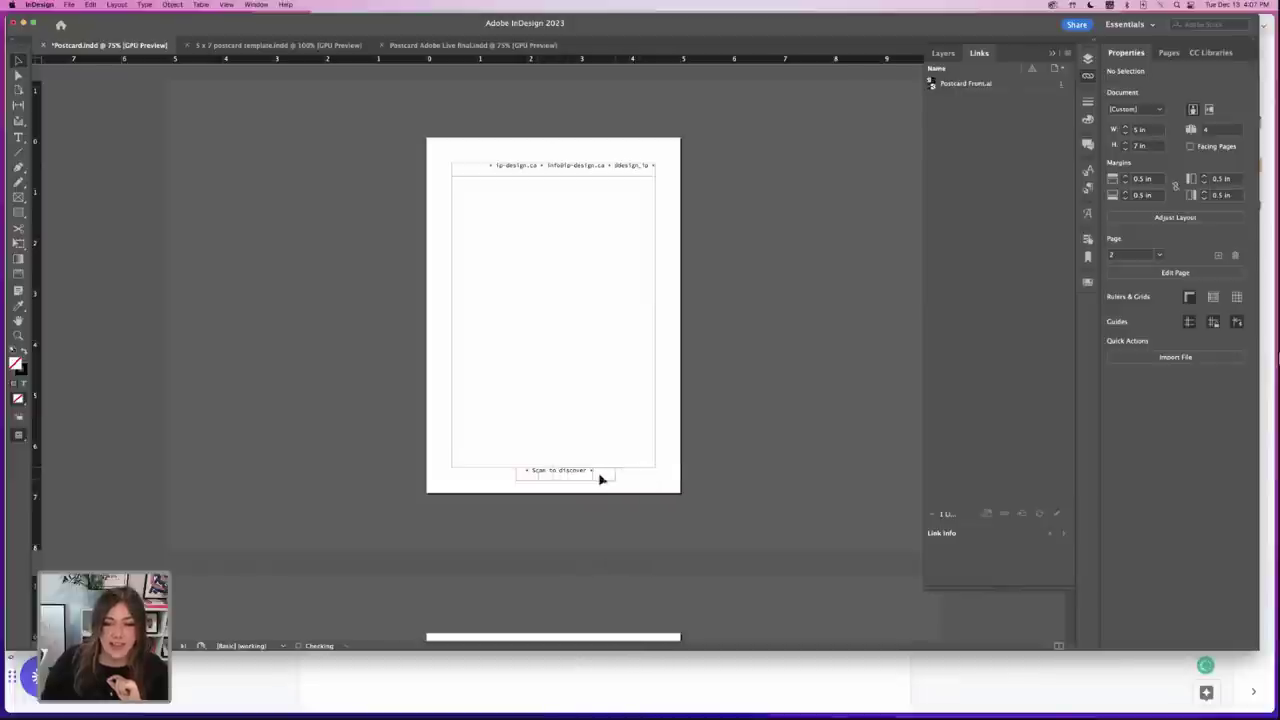
pyautogui.click(600, 479)
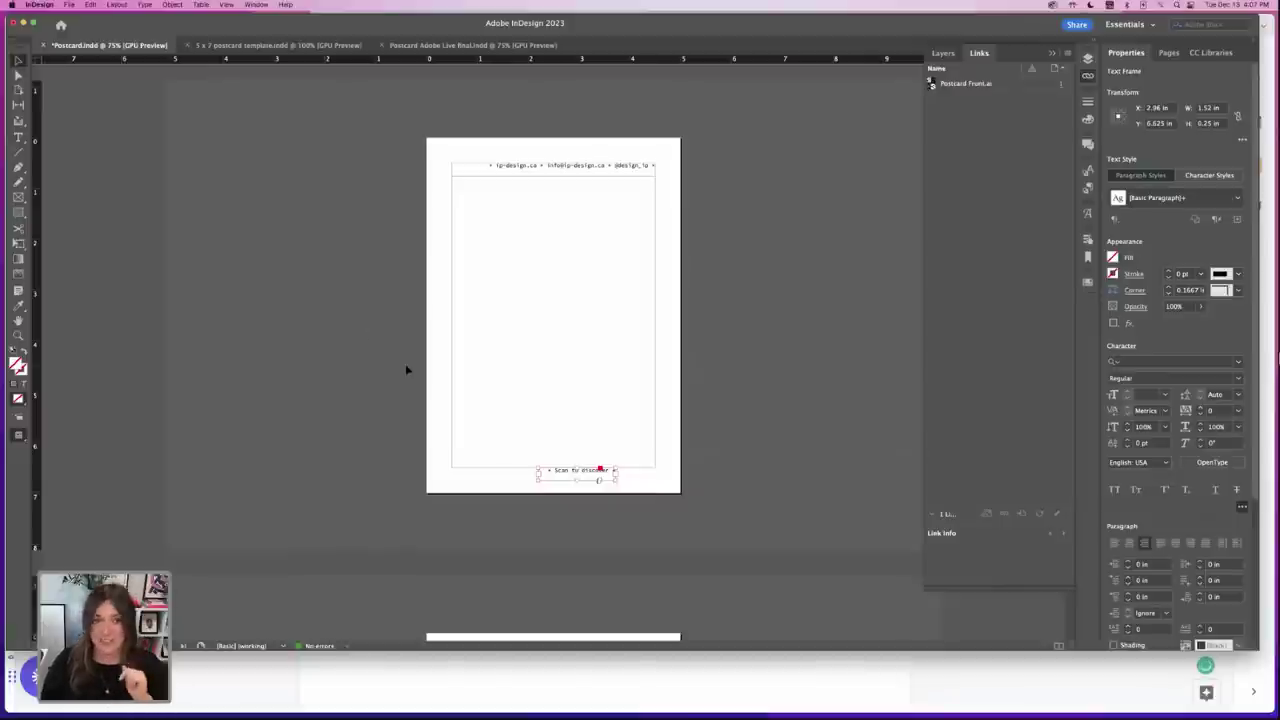
# - Switch to Chrome and review the numbered list on the "23 prompts for a good year" page of ip-design.ca
pyautogui.click(263, 706)
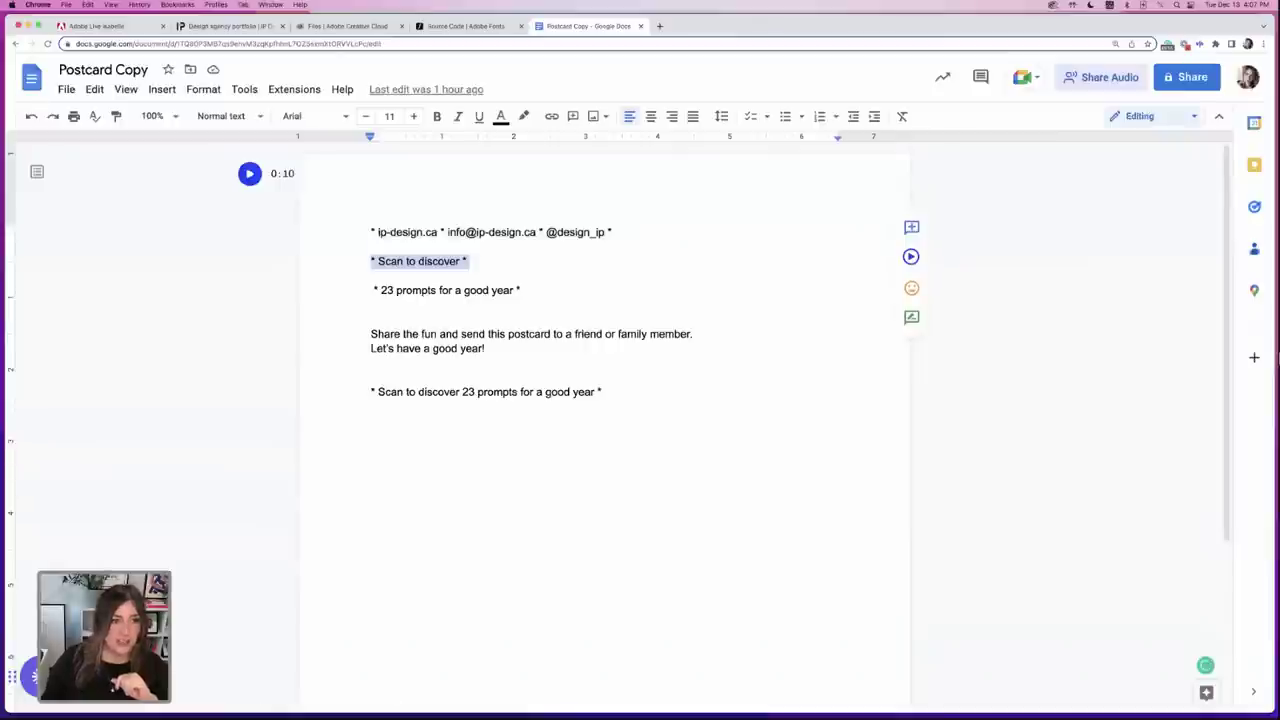
pyautogui.click(229, 26)
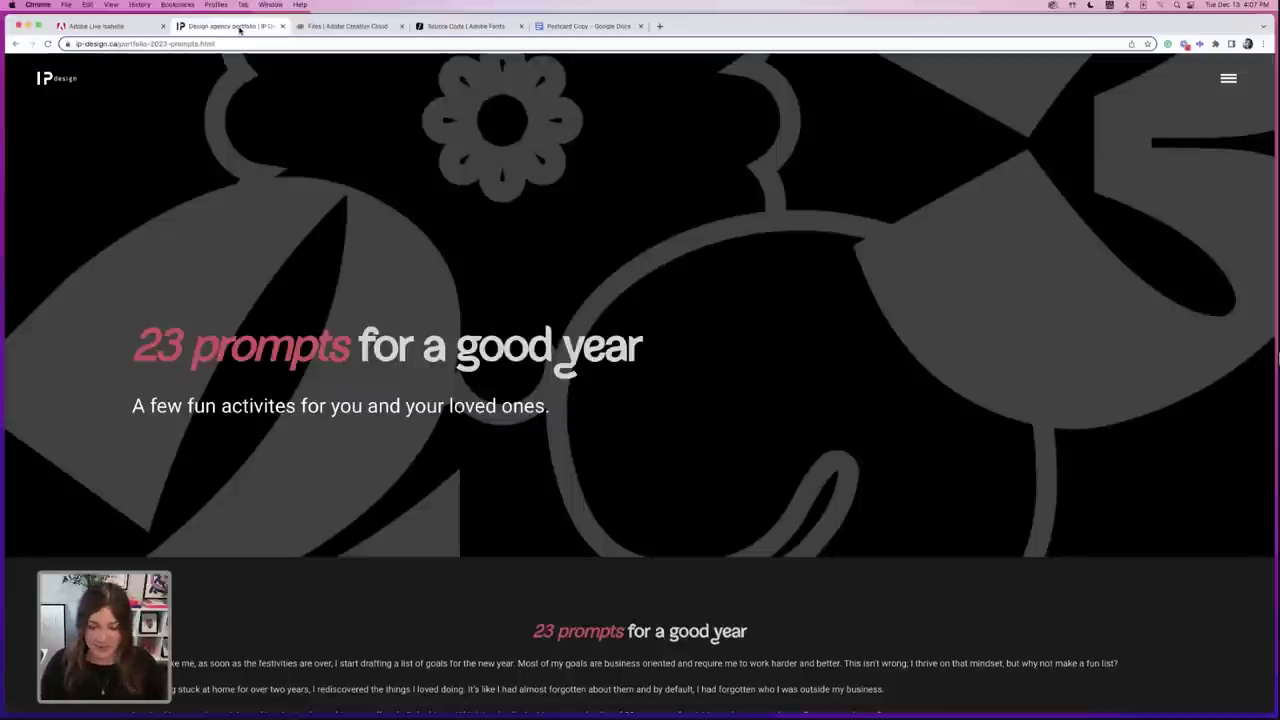
pyautogui.scroll(-5, 368, 327)
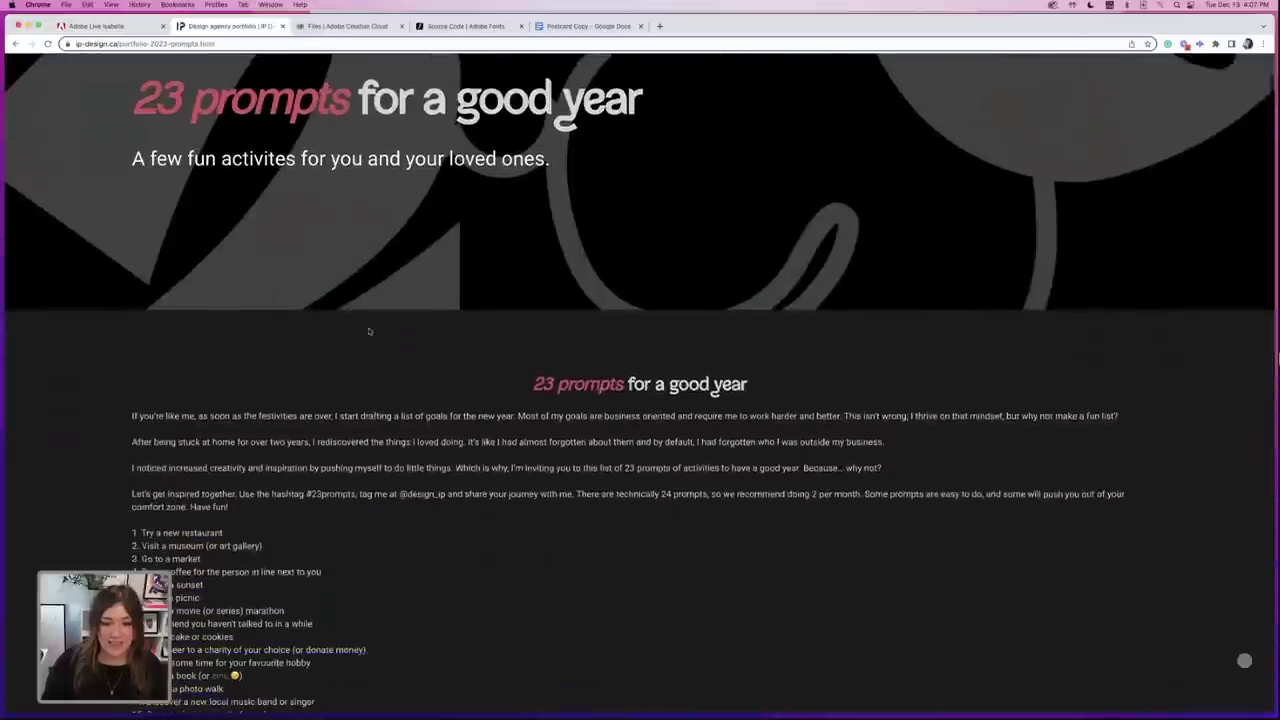
pyautogui.scroll(-1, 368, 331)
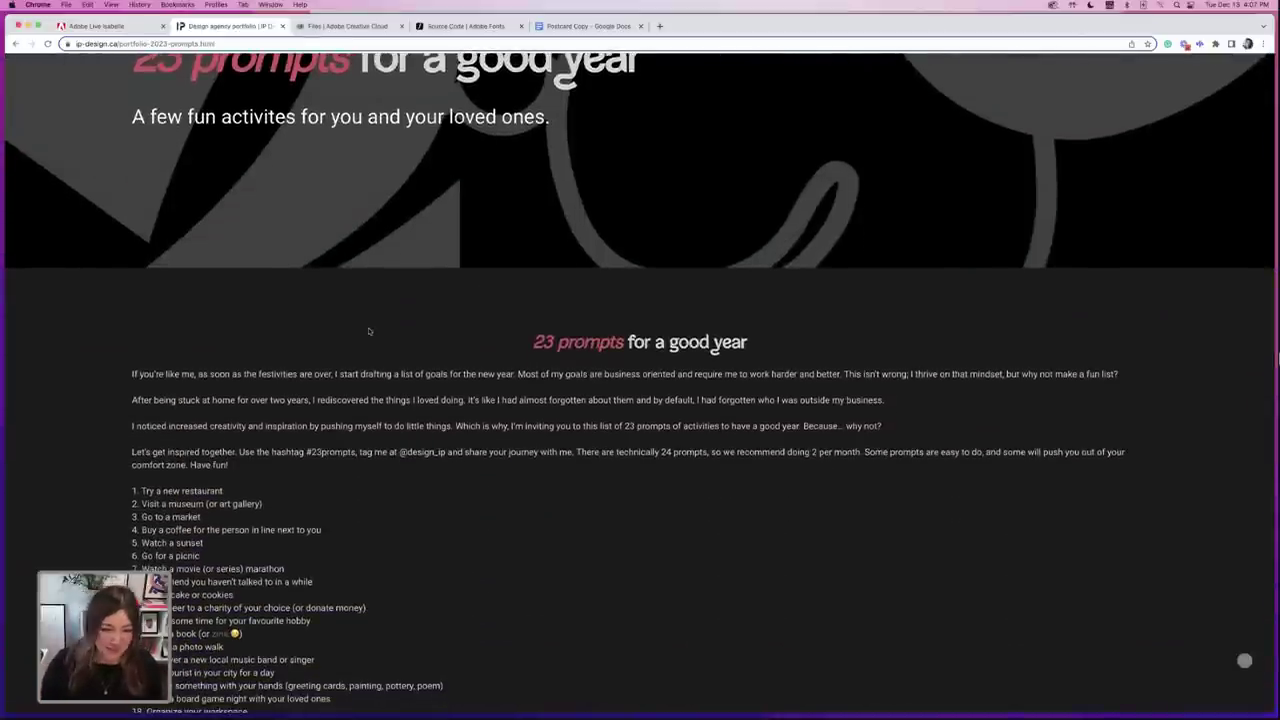
pyautogui.scroll(-3, 348, 206)
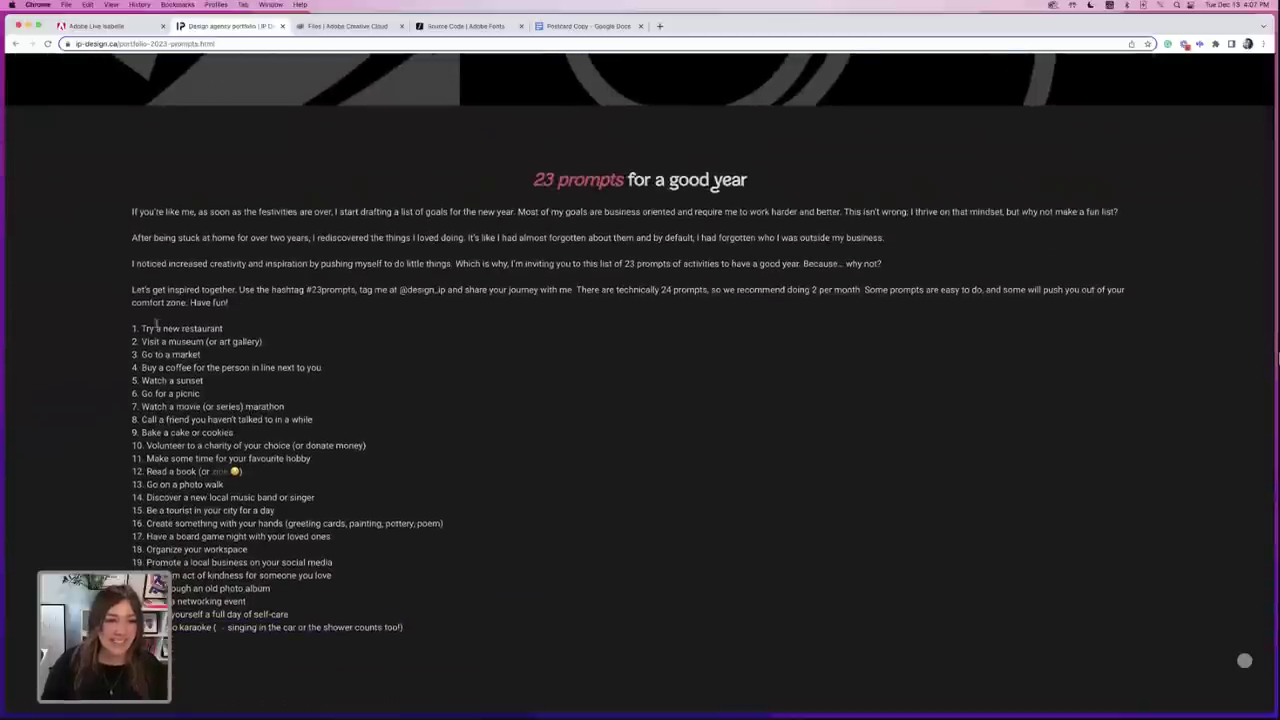
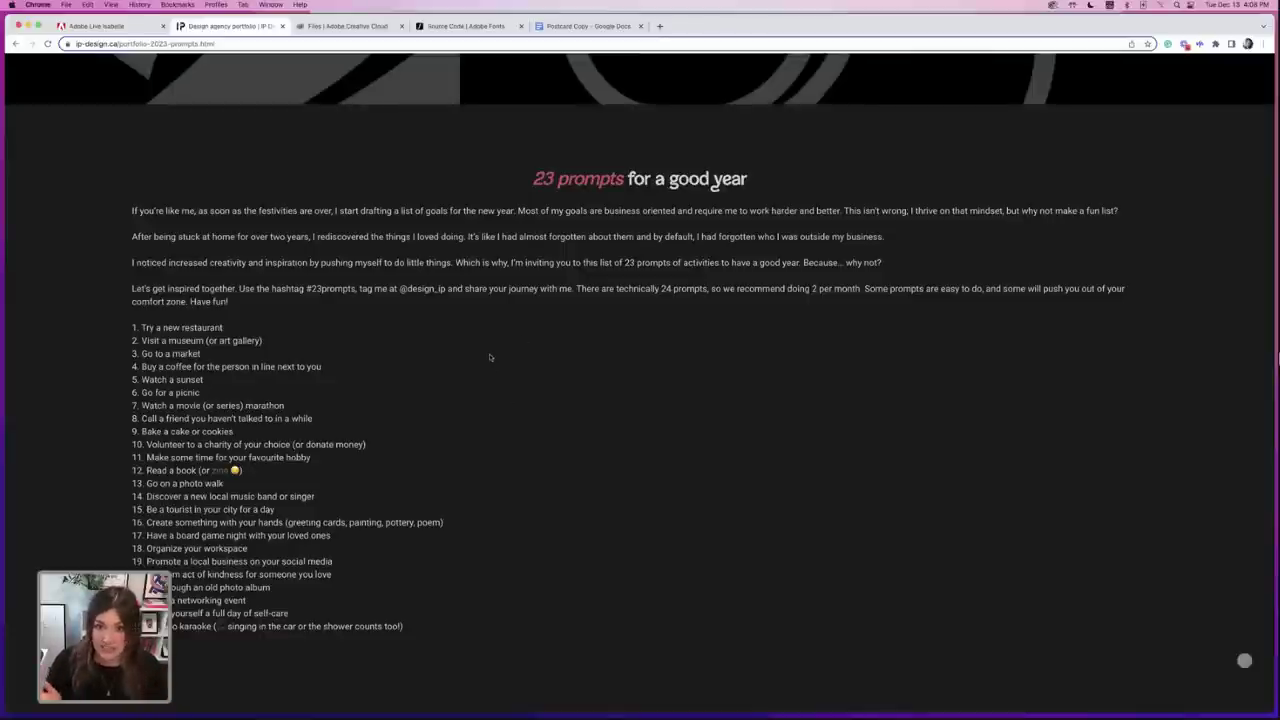
# - Switch to InDesign and begin generating a QR code of the Web Hyperlink type with nothing selected on page 2
pyautogui.moveTo(833, 705)
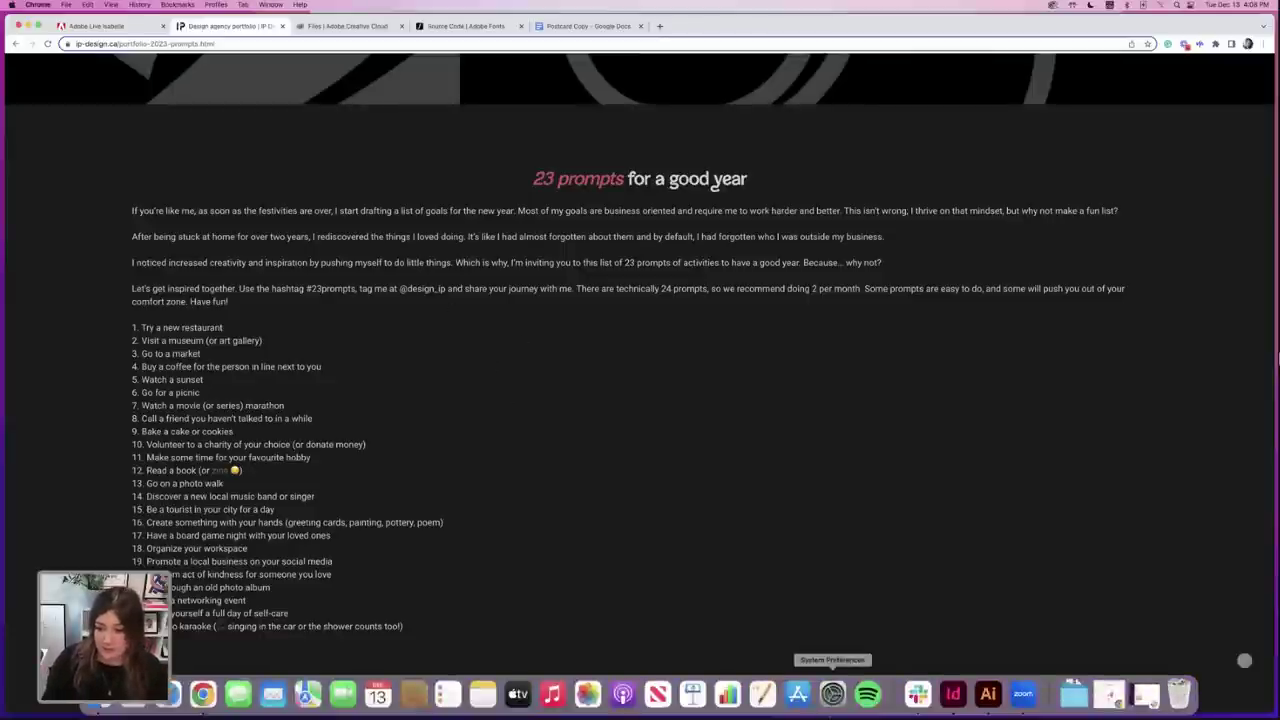
pyautogui.click(947, 700)
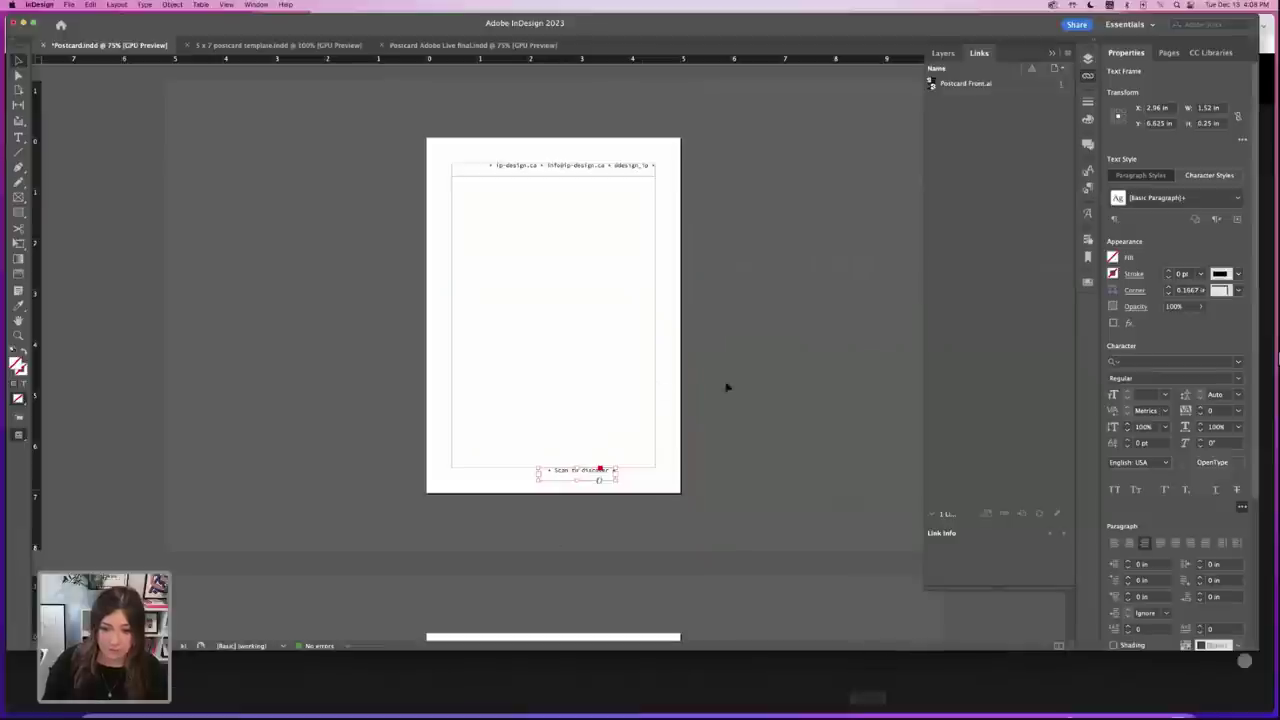
pyautogui.click(594, 323)
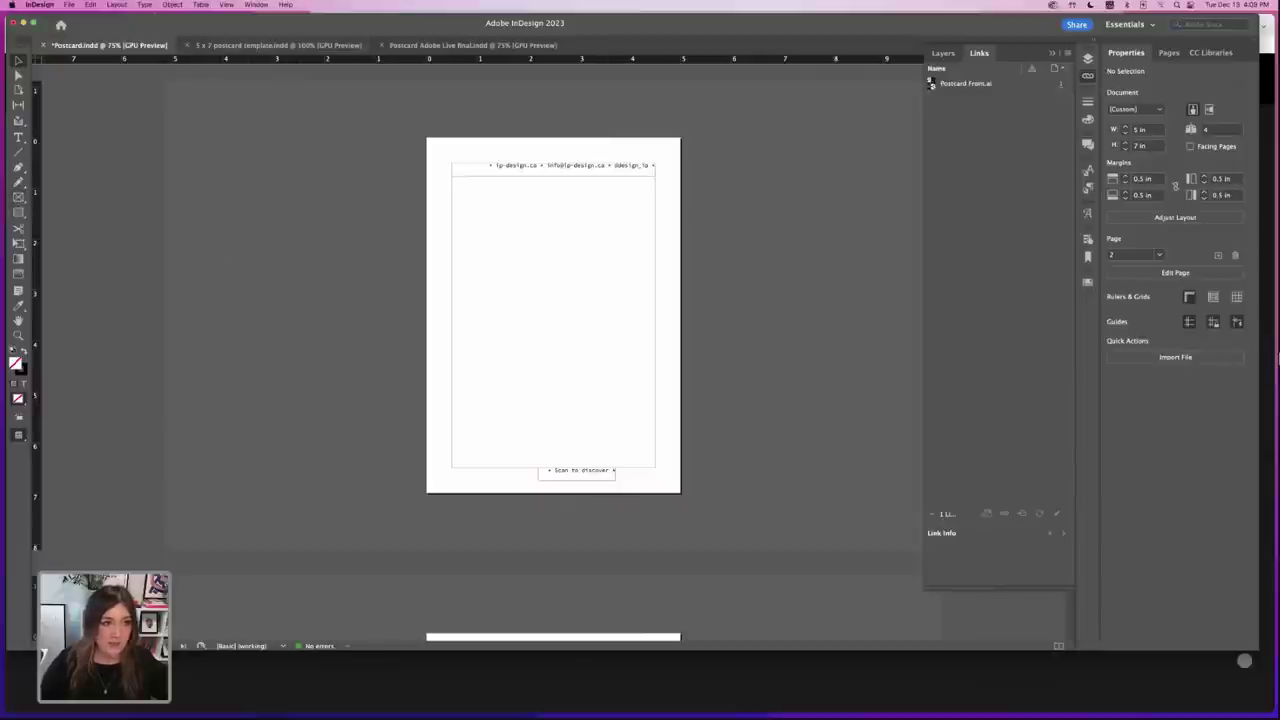
pyautogui.click(172, 5)
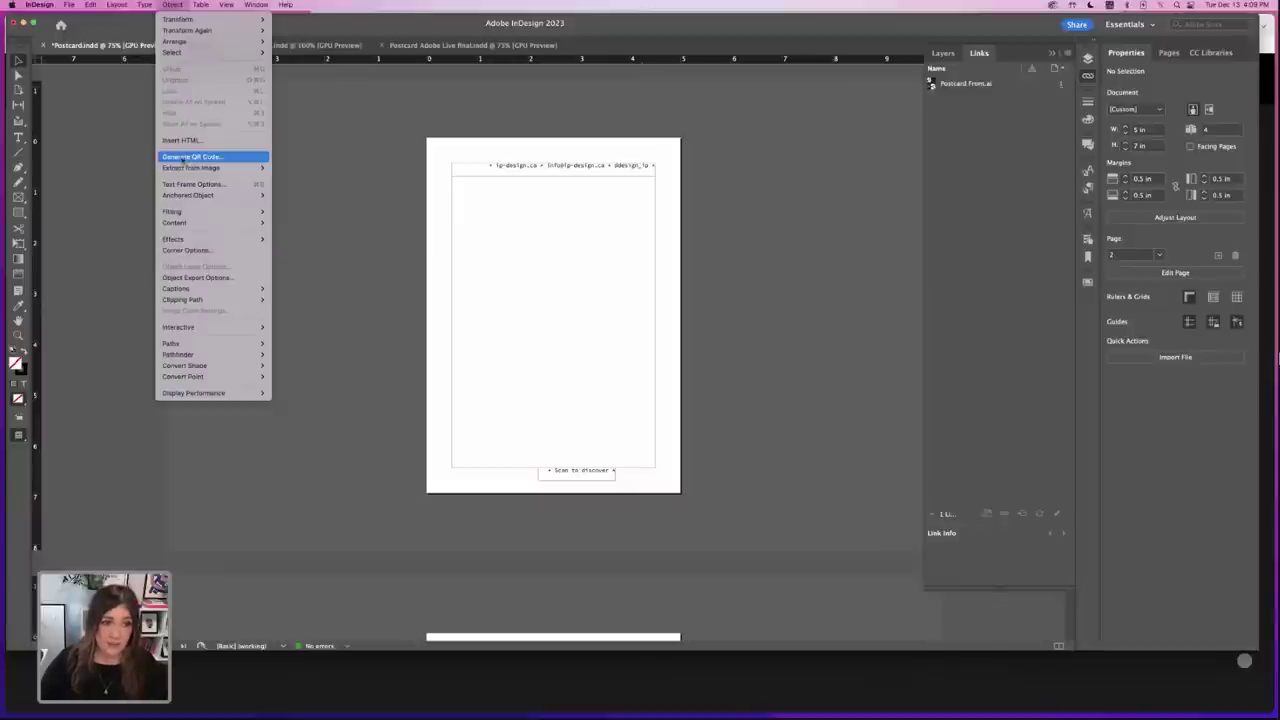
pyautogui.click(203, 162)
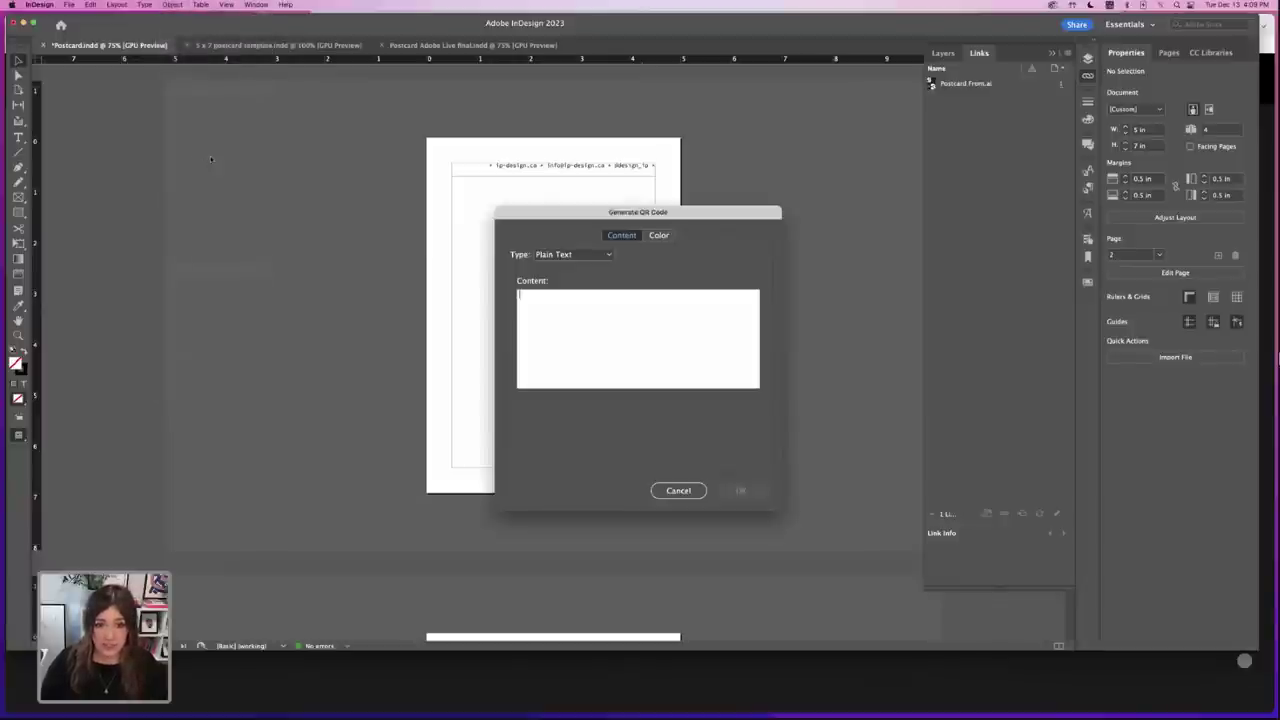
pyautogui.click(583, 256)
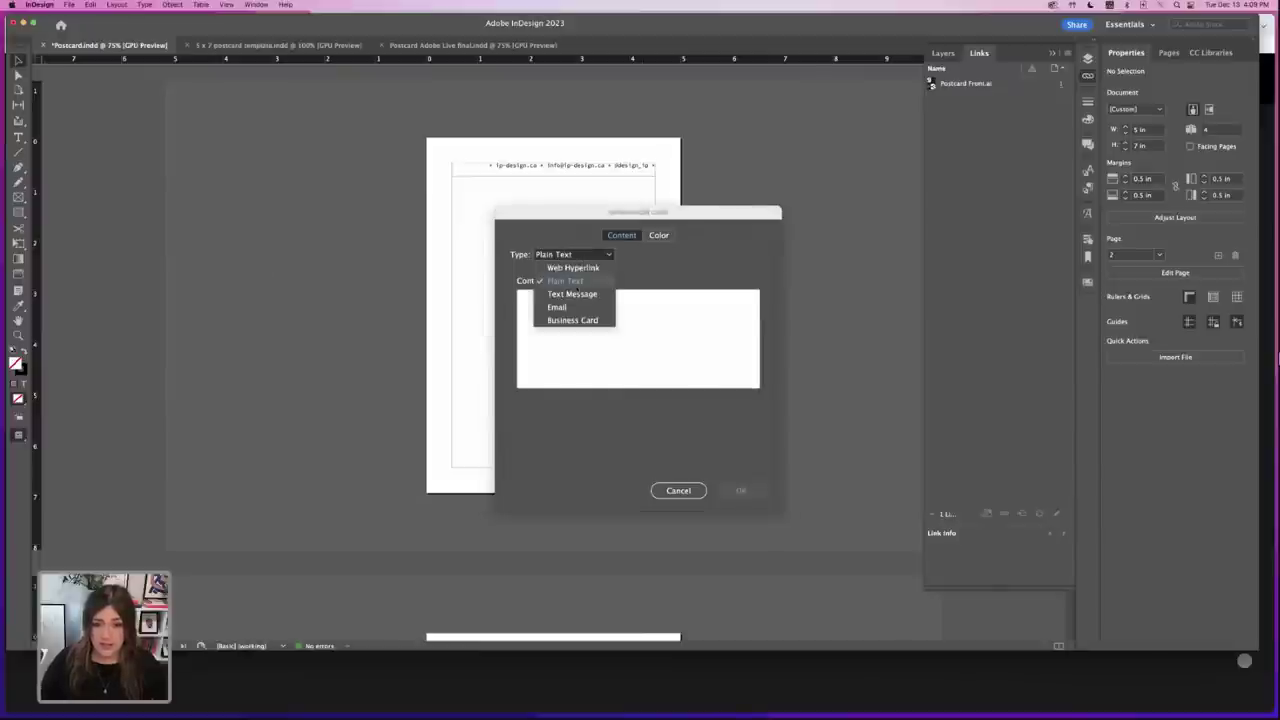
pyautogui.click(570, 268)
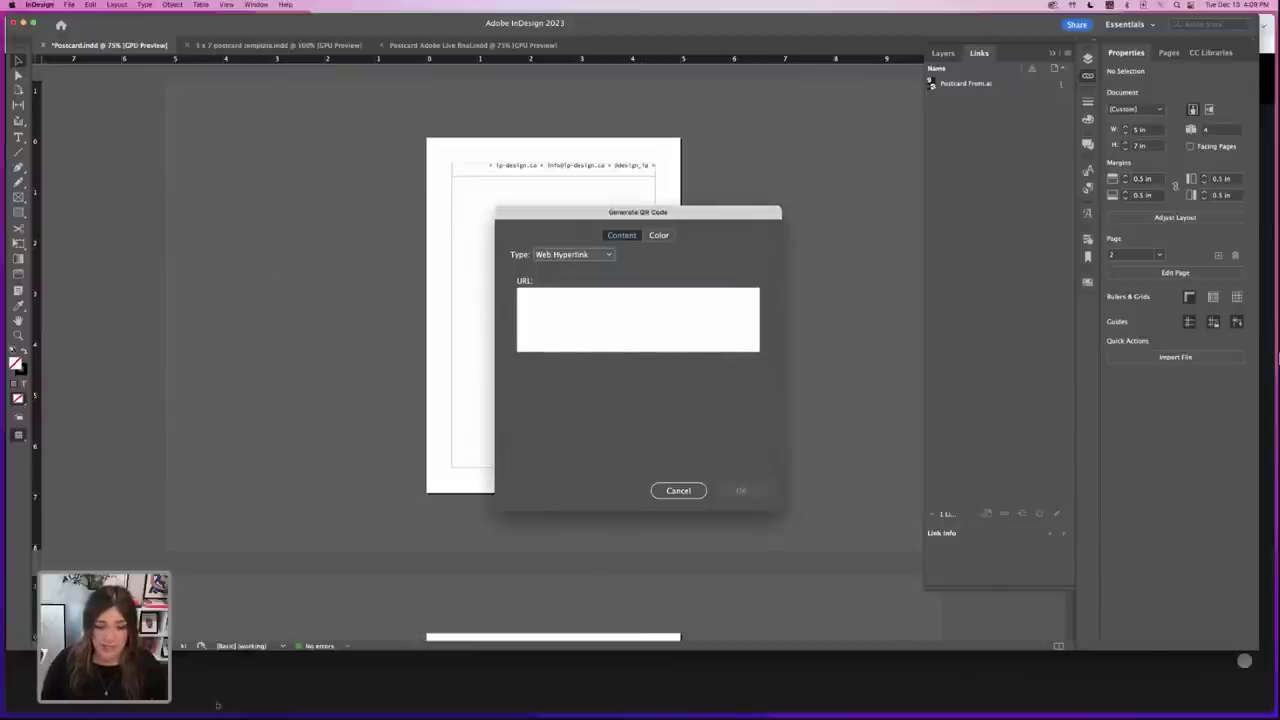
pyautogui.moveTo(130, 716)
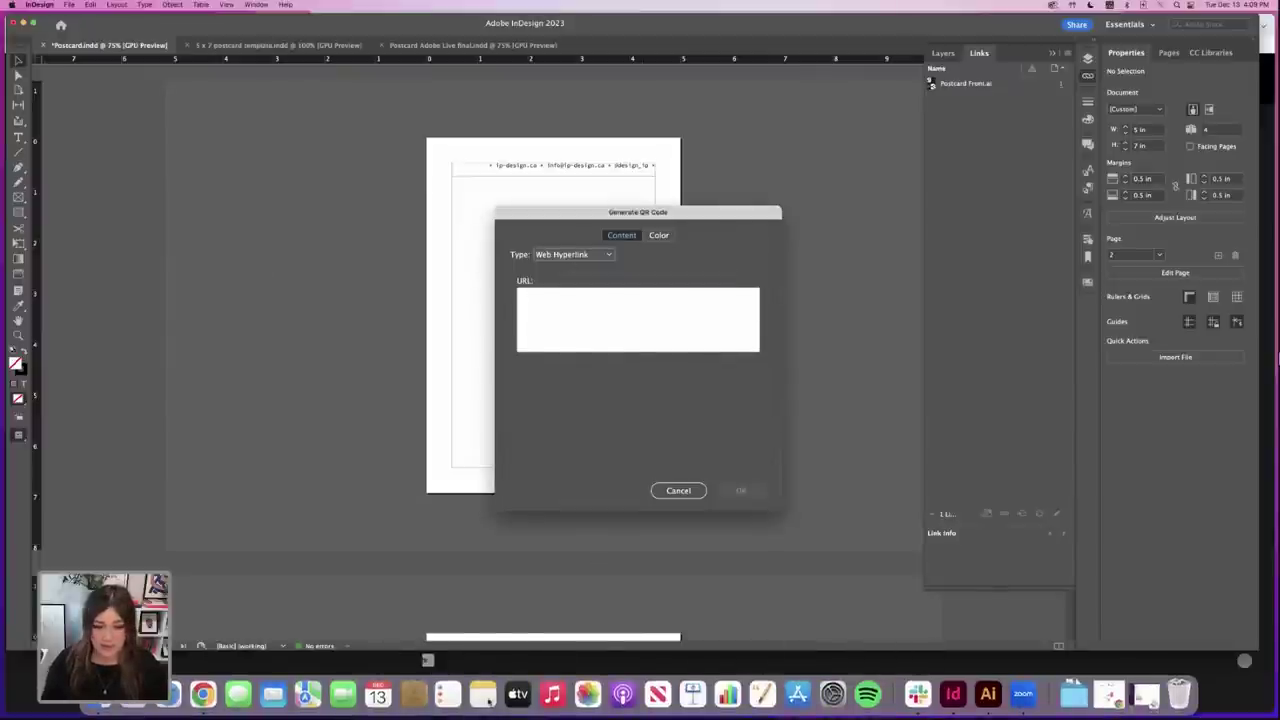
pyautogui.click(202, 693)
pyautogui.click(224, 45)
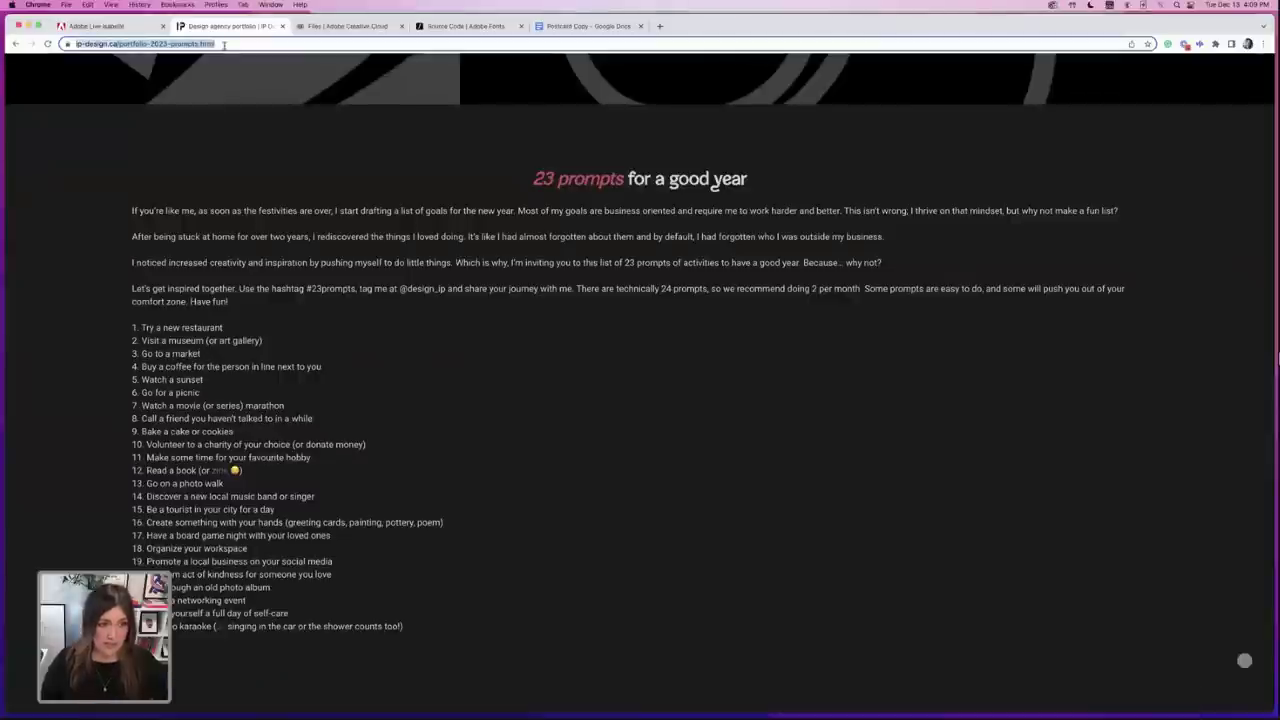
pyautogui.moveTo(1024, 716)
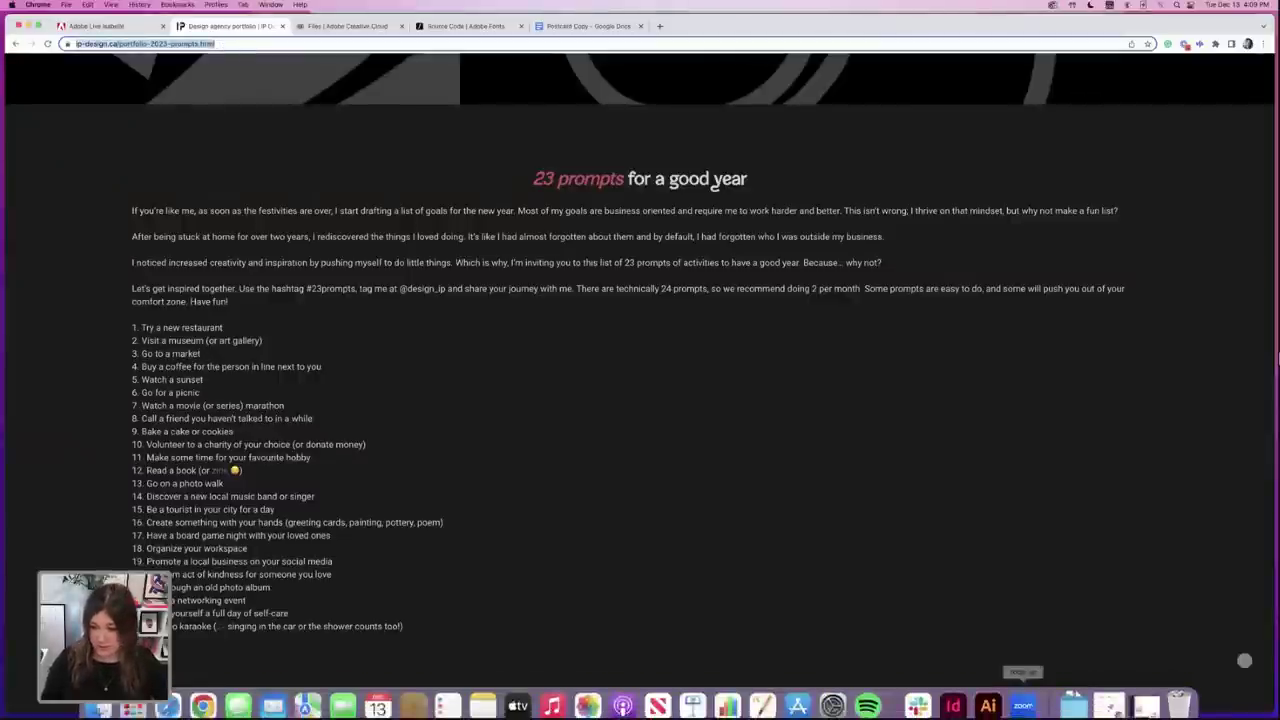
pyautogui.click(953, 693)
pyautogui.click(557, 315)
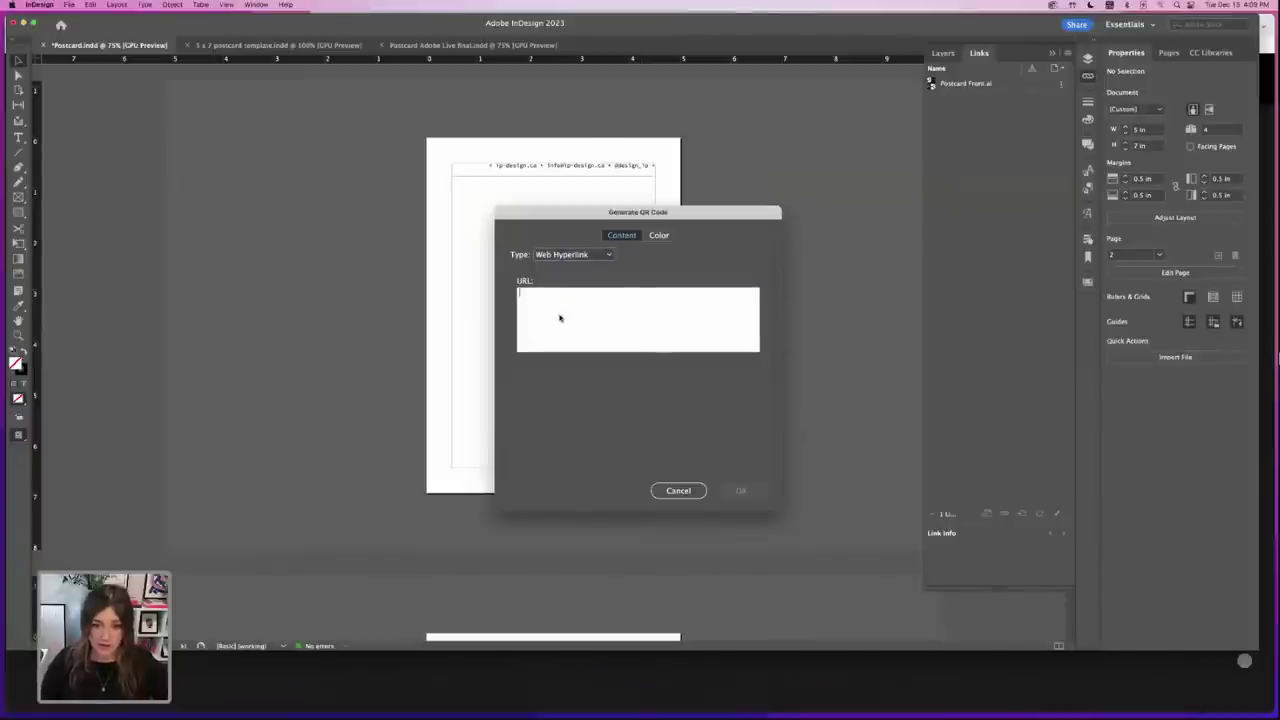
pyautogui.press('super+v')
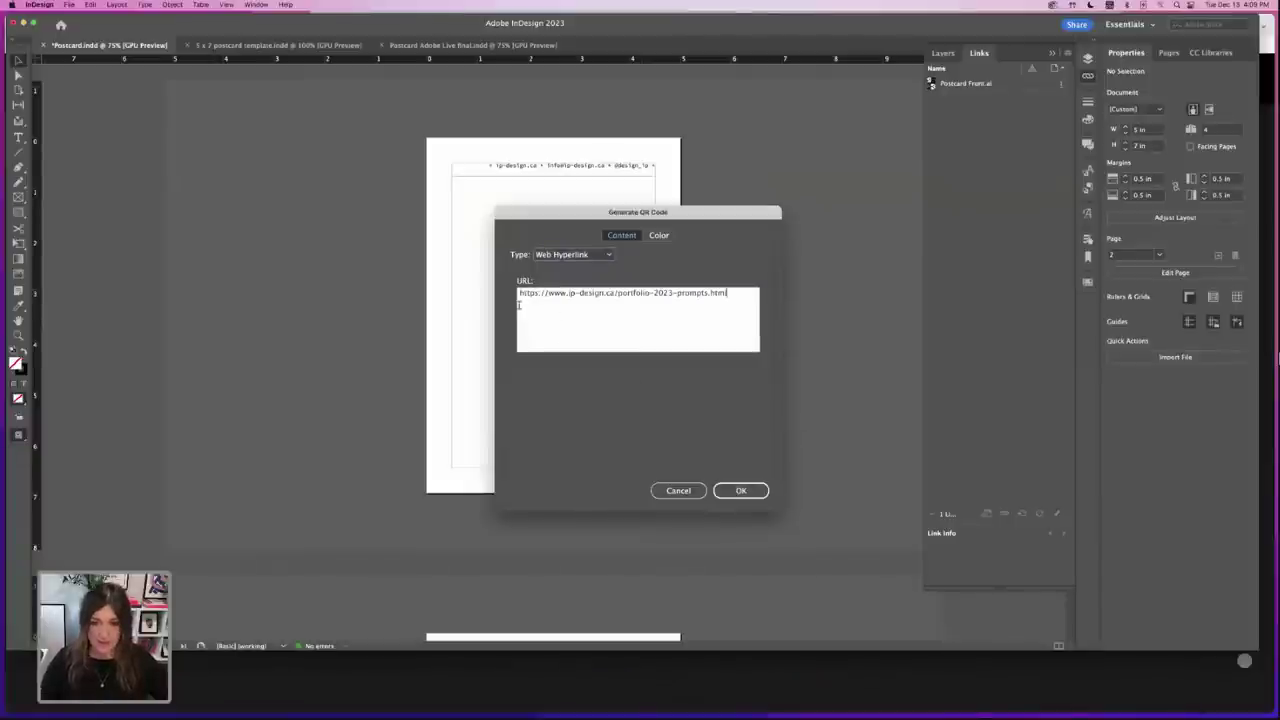
pyautogui.click(740, 490)
# - Place the QR code inside page 2's margins, size its frame to about 0.95 in square, and fill the frame proportionally
pyautogui.click(489, 245)
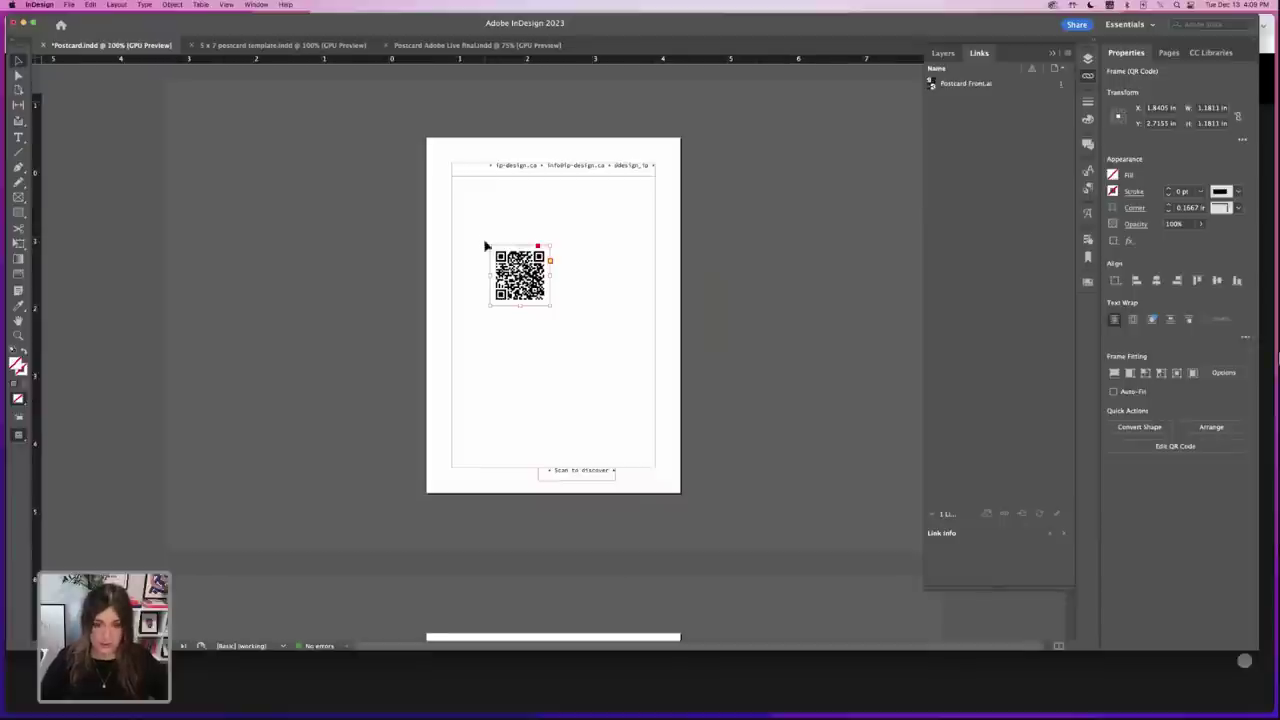
pyautogui.press('super+=')
pyautogui.moveTo(473, 312); pyautogui.dragTo(489, 330)
pyautogui.click(1114, 373)
pyautogui.click(611, 446)
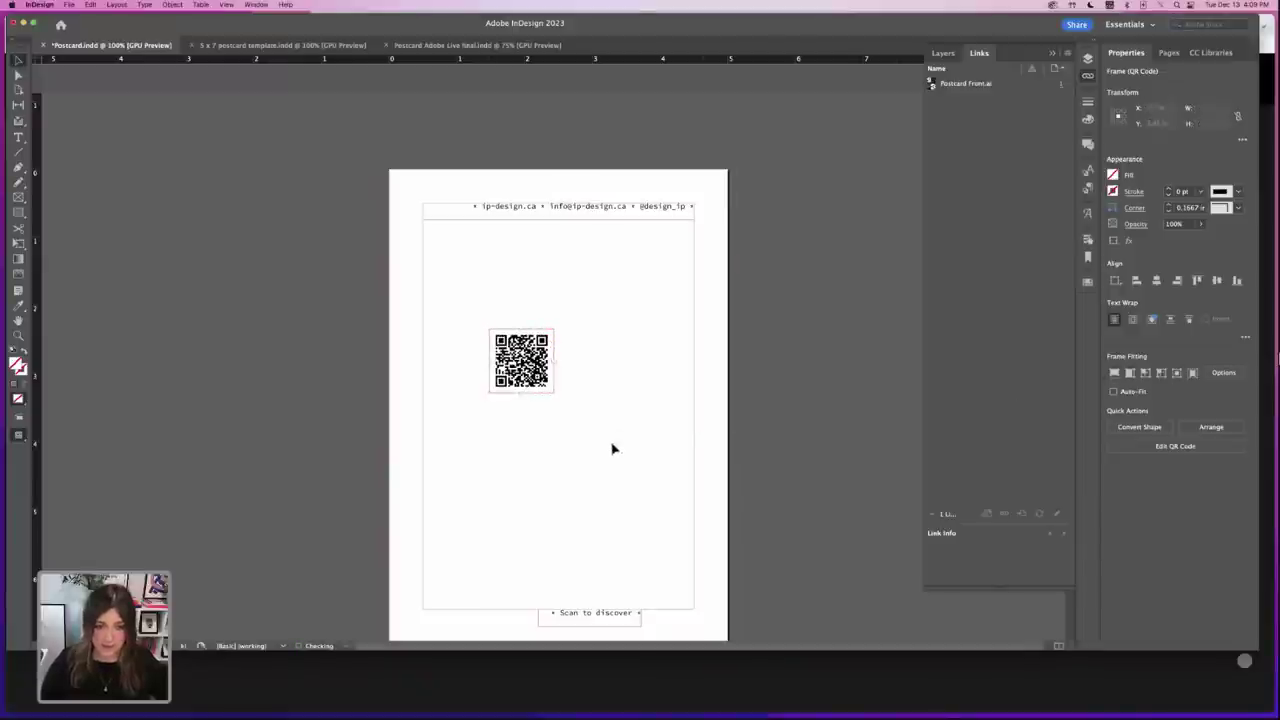
# - Make room beside "Scan to discover" and fit the QR code, about 0.785 in square and filling its frame, over page 2's lower-right margin corner
pyautogui.scroll(-5, 623, 349)
pyautogui.moveTo(612, 489); pyautogui.dragTo(567, 490)
pyautogui.click(606, 434)
pyautogui.moveTo(533, 230); pyautogui.dragTo(697, 466)
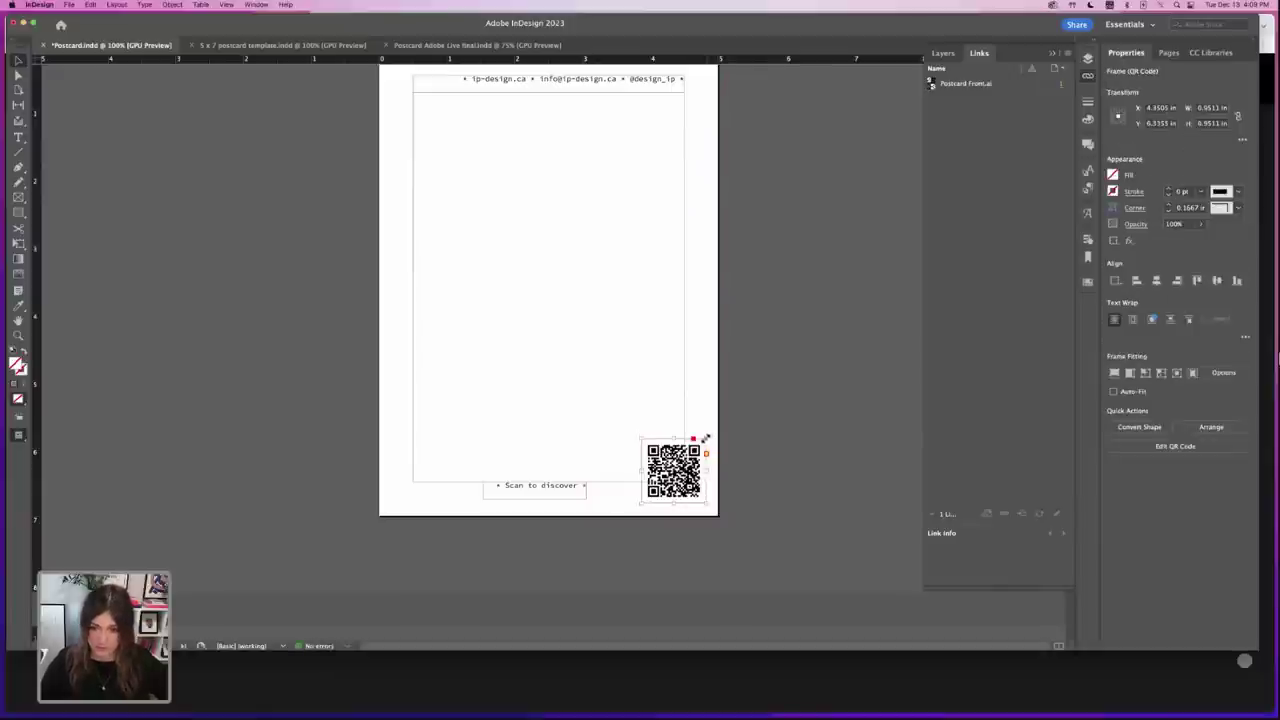
pyautogui.moveTo(705, 438); pyautogui.dragTo(695, 451)
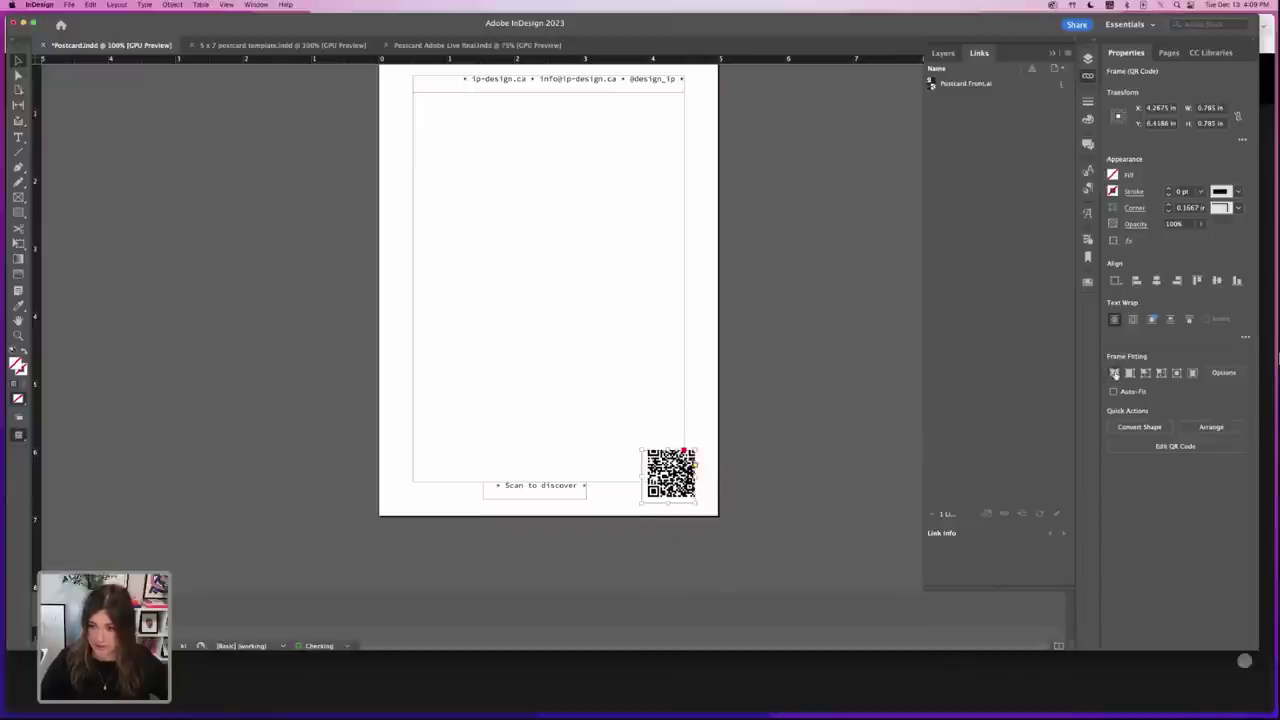
pyautogui.click(1115, 374)
# - Nudge the QR code slightly right and move the "Scan to discover" frame beside it, at about X 3.07 in
pyautogui.click(745, 466)
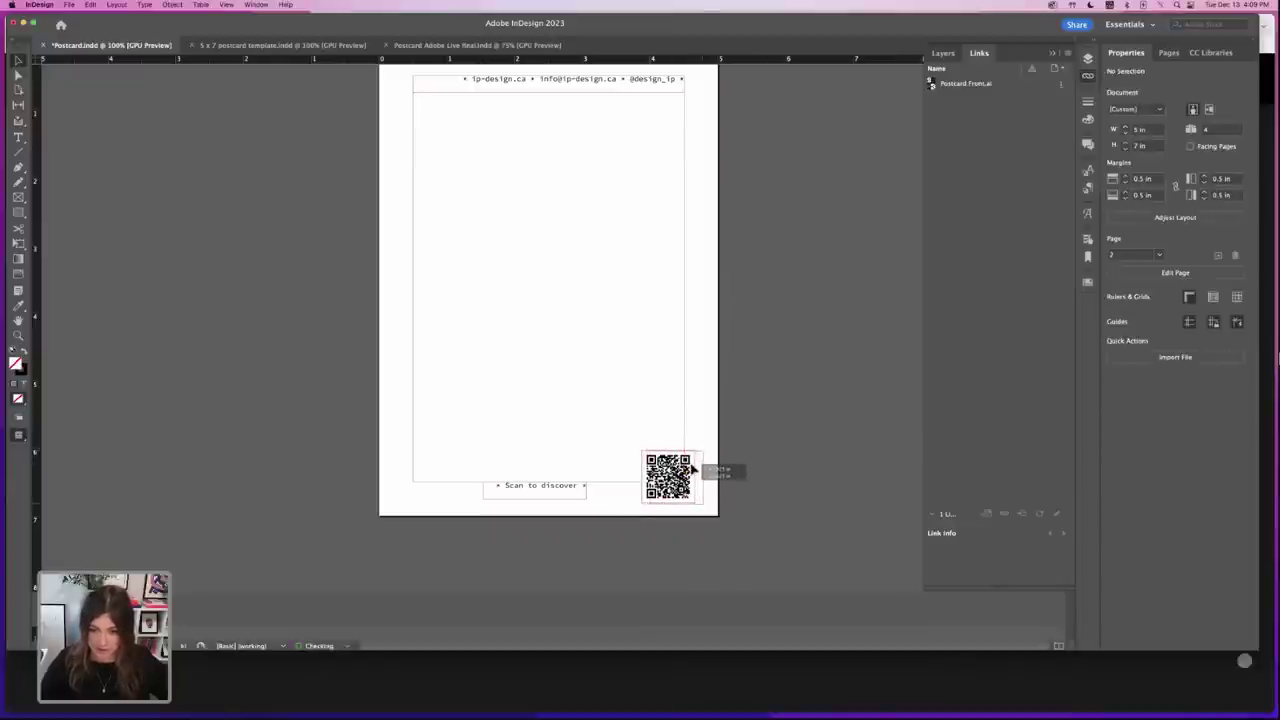
pyautogui.moveTo(691, 465); pyautogui.dragTo(697, 465)
pyautogui.click(806, 483)
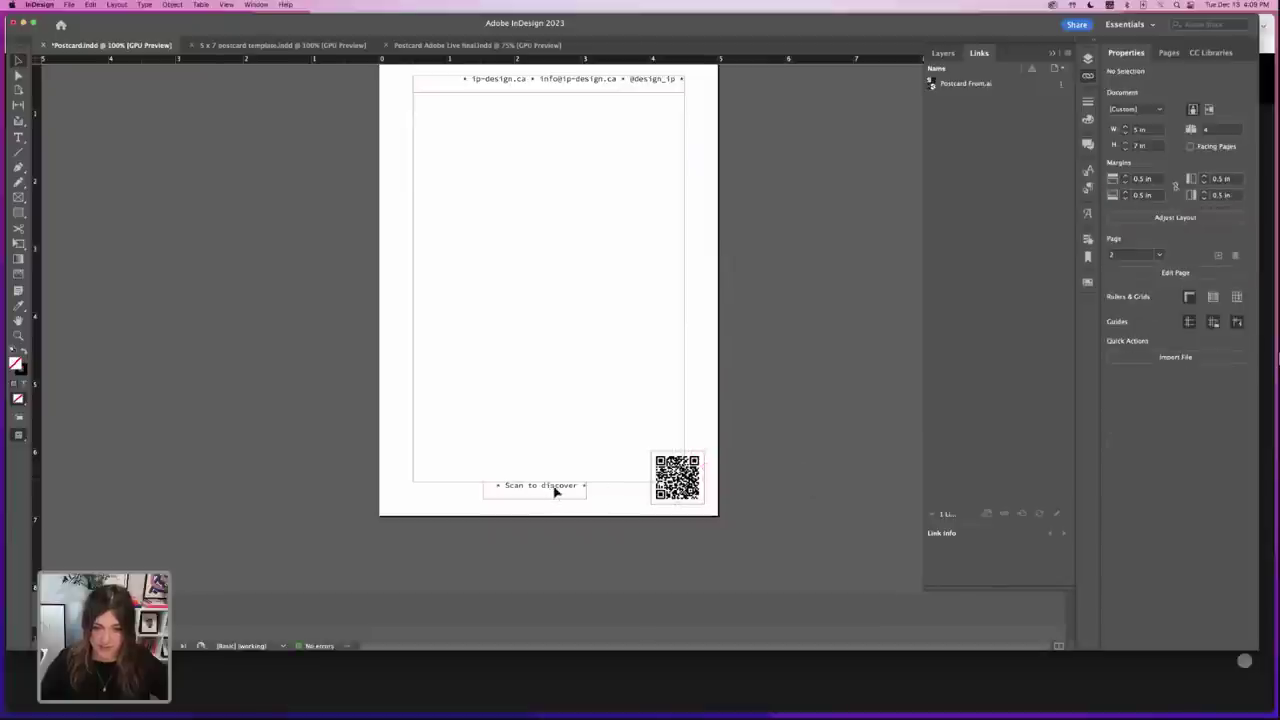
pyautogui.moveTo(555, 490); pyautogui.dragTo(607, 491)
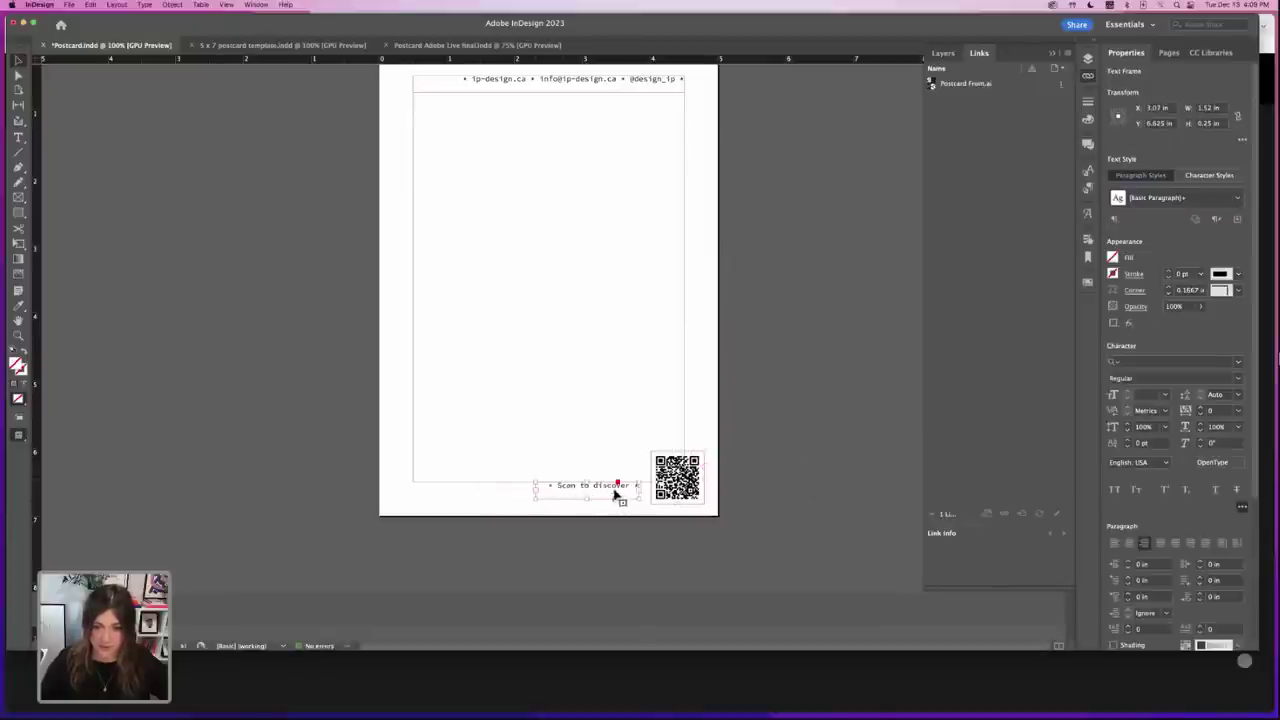
pyautogui.click(503, 426)
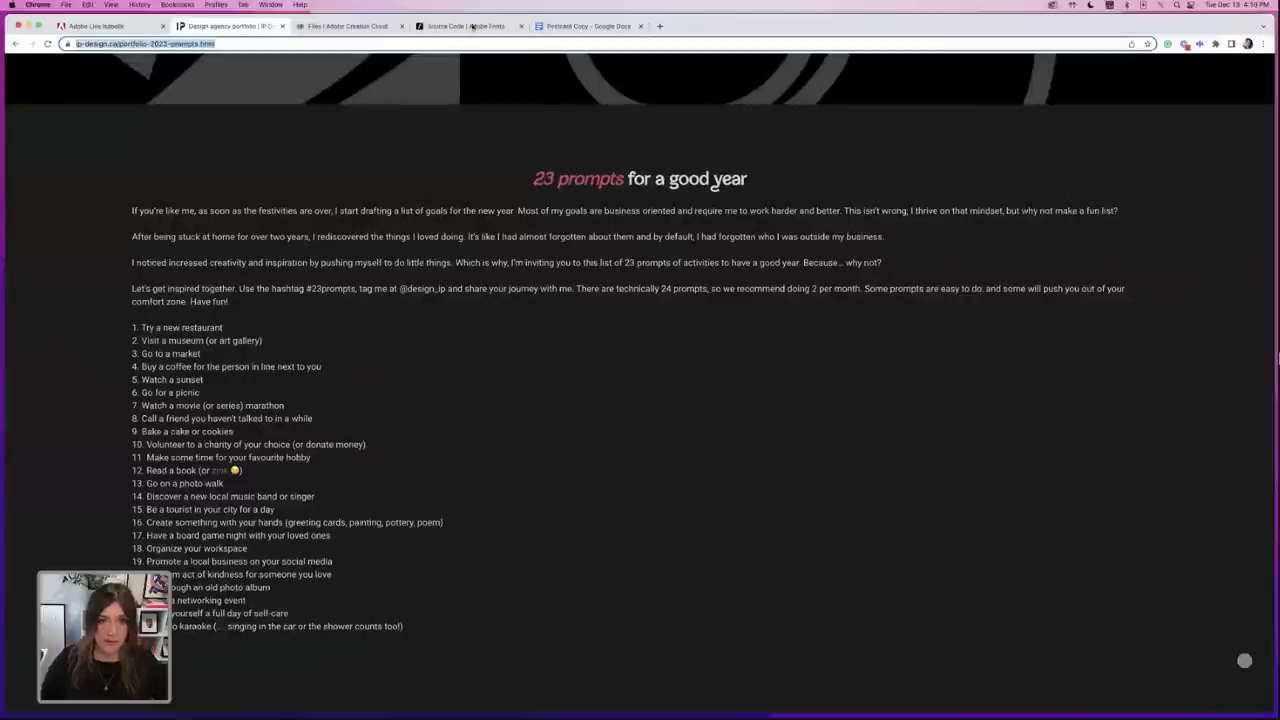
# - Copy the line "* 23 prompts for a good year *" from the Postcard Copy document and return to InDesign
pyautogui.click(545, 30)
pyautogui.moveTo(372, 290); pyautogui.dragTo(524, 290)
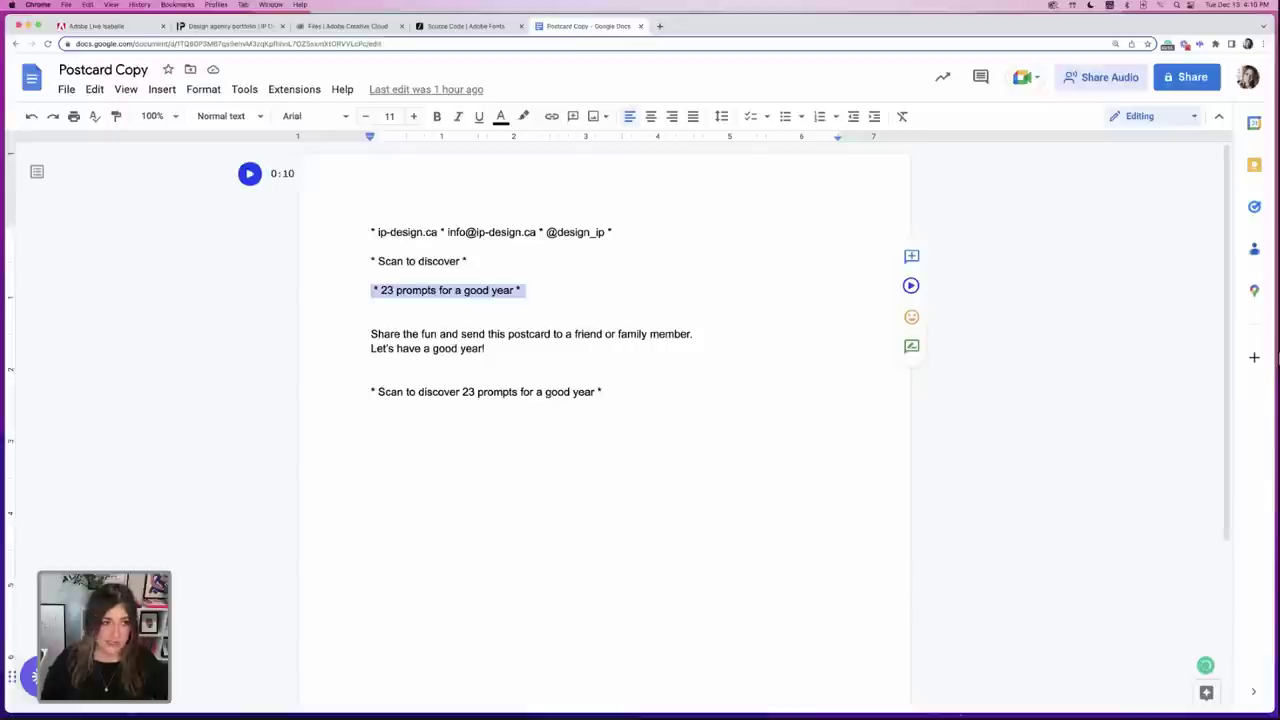
pyautogui.moveTo(982, 700)
pyautogui.click(946, 692)
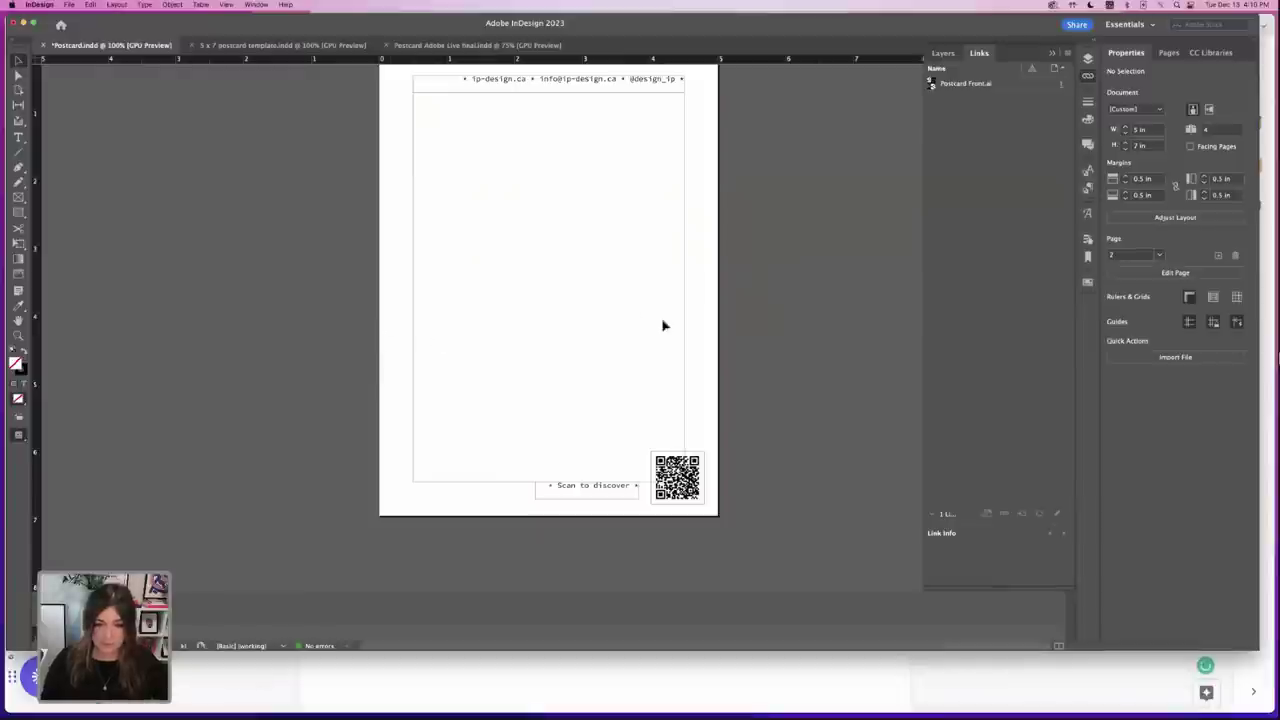
# - Duplicate the "Scan to discover" frame above the original and replace the copy's text with "• 23 prompts for a good year •"
pyautogui.moveTo(603, 490); pyautogui.dragTo(604, 390)
pyautogui.press('t')
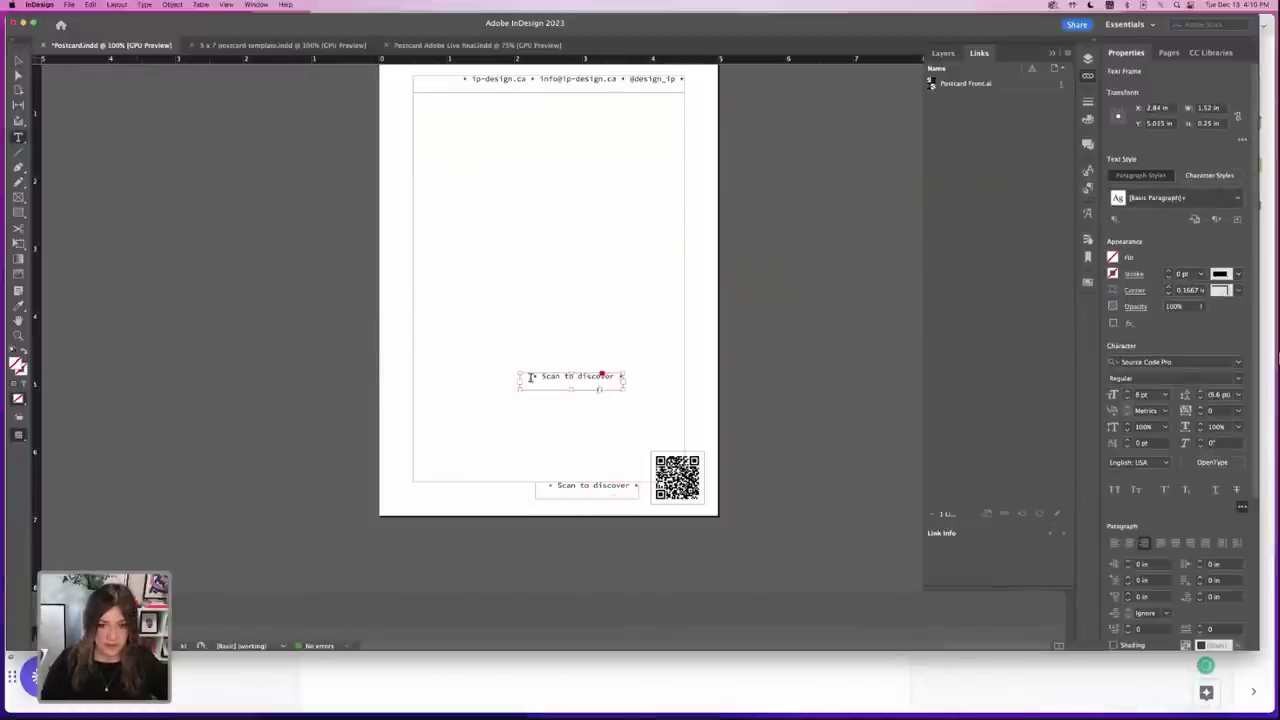
pyautogui.moveTo(530, 377); pyautogui.dragTo(691, 384)
pyautogui.write('• 23 prompts for a good year •')
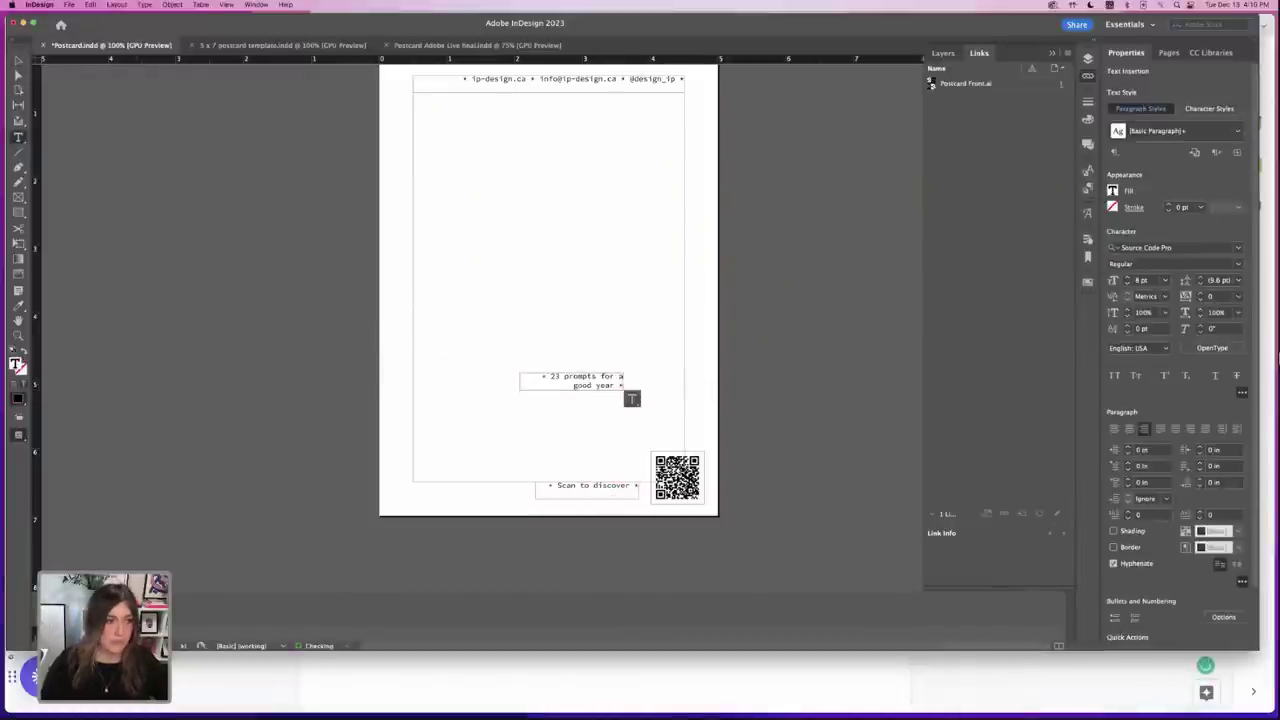
pyautogui.press('Escape')
# - Widen the "23 prompts for a good year" frame to about 2.35 in and left-align its text
pyautogui.moveTo(520, 384); pyautogui.dragTo(464, 390)
pyautogui.click(438, 396)
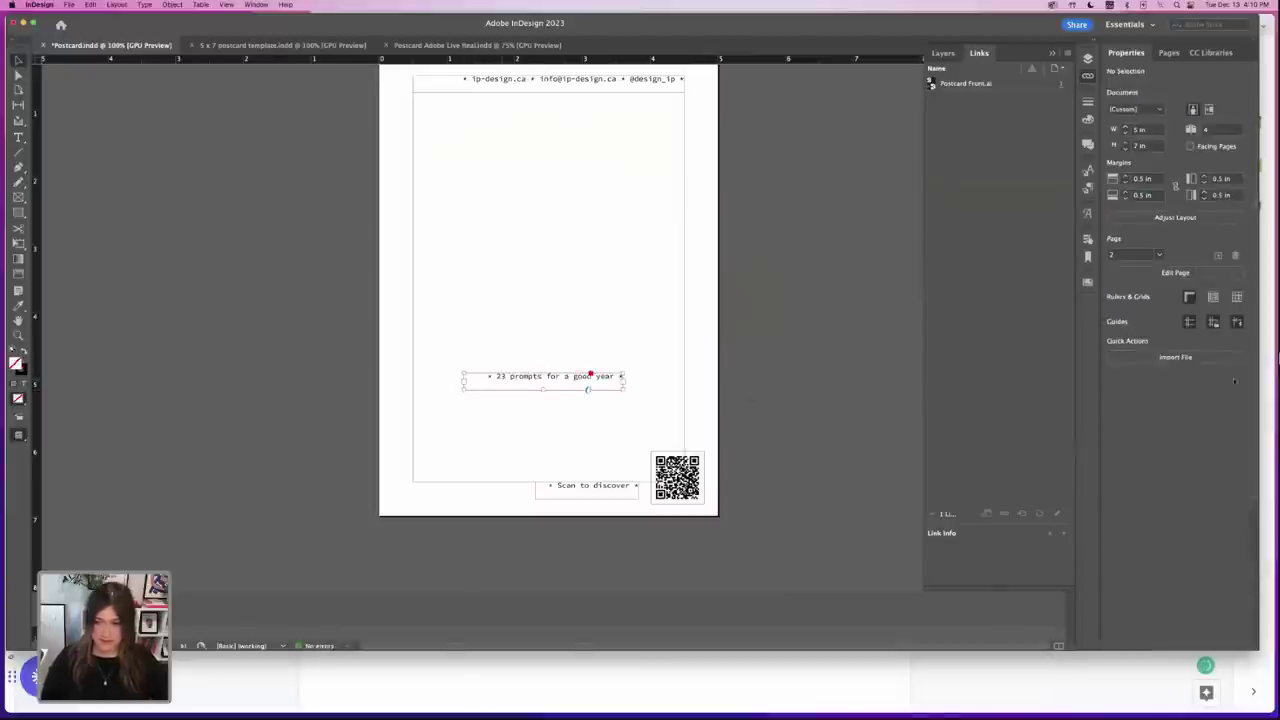
pyautogui.click(1115, 541)
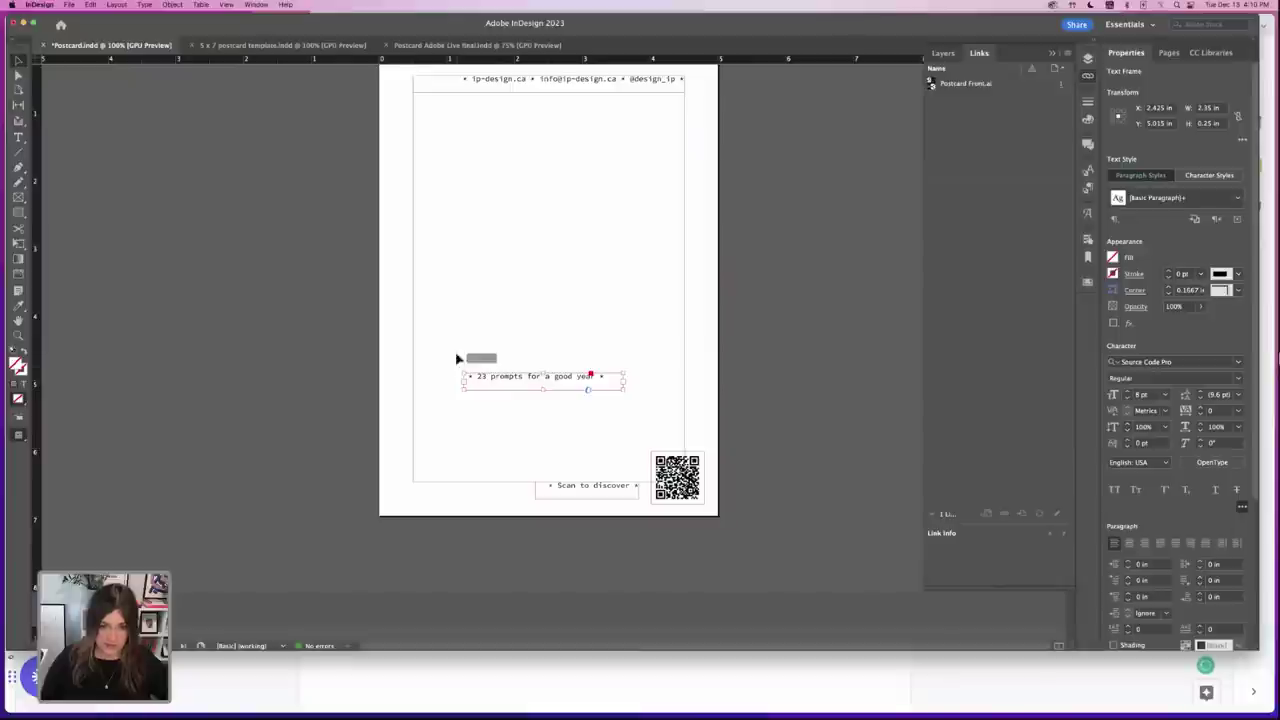
# - Rotate the "23 prompts" frame 90° clockwise and position it outside the right margin above the QR code, at about X 4.67 in, Y 4.885 in
pyautogui.moveTo(457, 358); pyautogui.dragTo(551, 277)
pyautogui.click(703, 363)
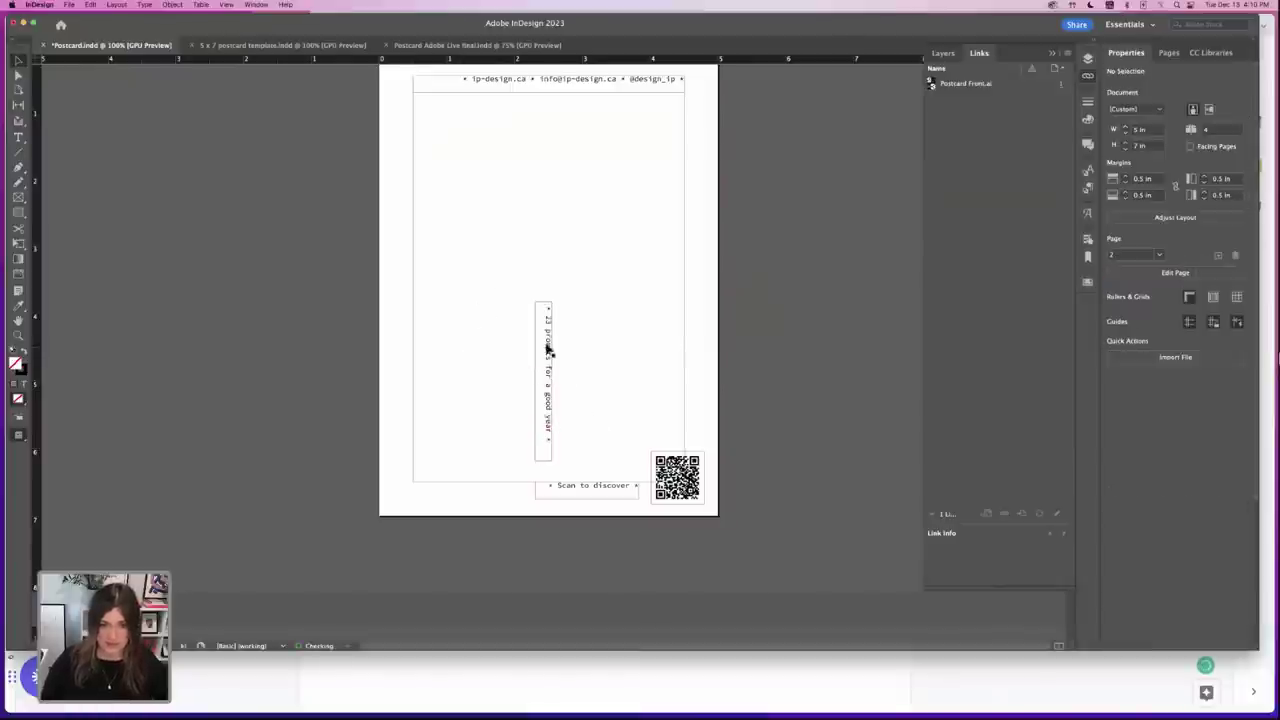
pyautogui.moveTo(548, 350); pyautogui.dragTo(700, 316)
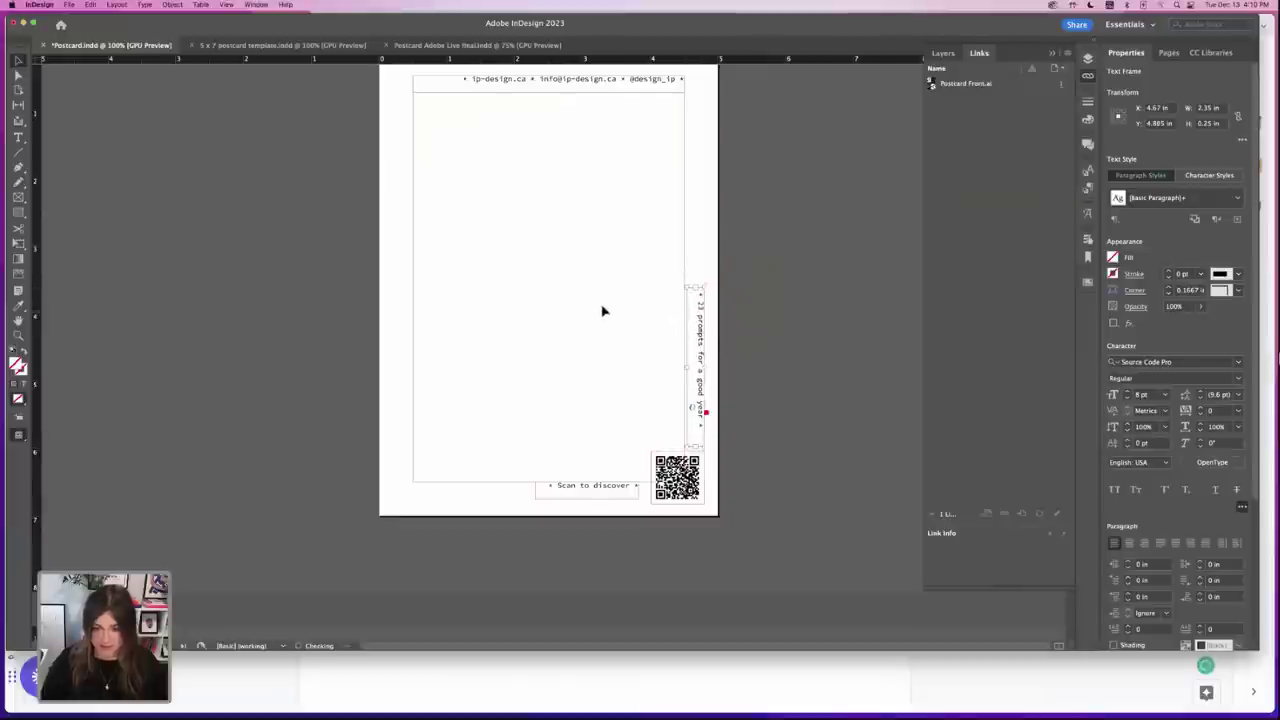
pyautogui.click(602, 311)
pyautogui.press('super+minus')
pyautogui.scroll(1, 608, 295)
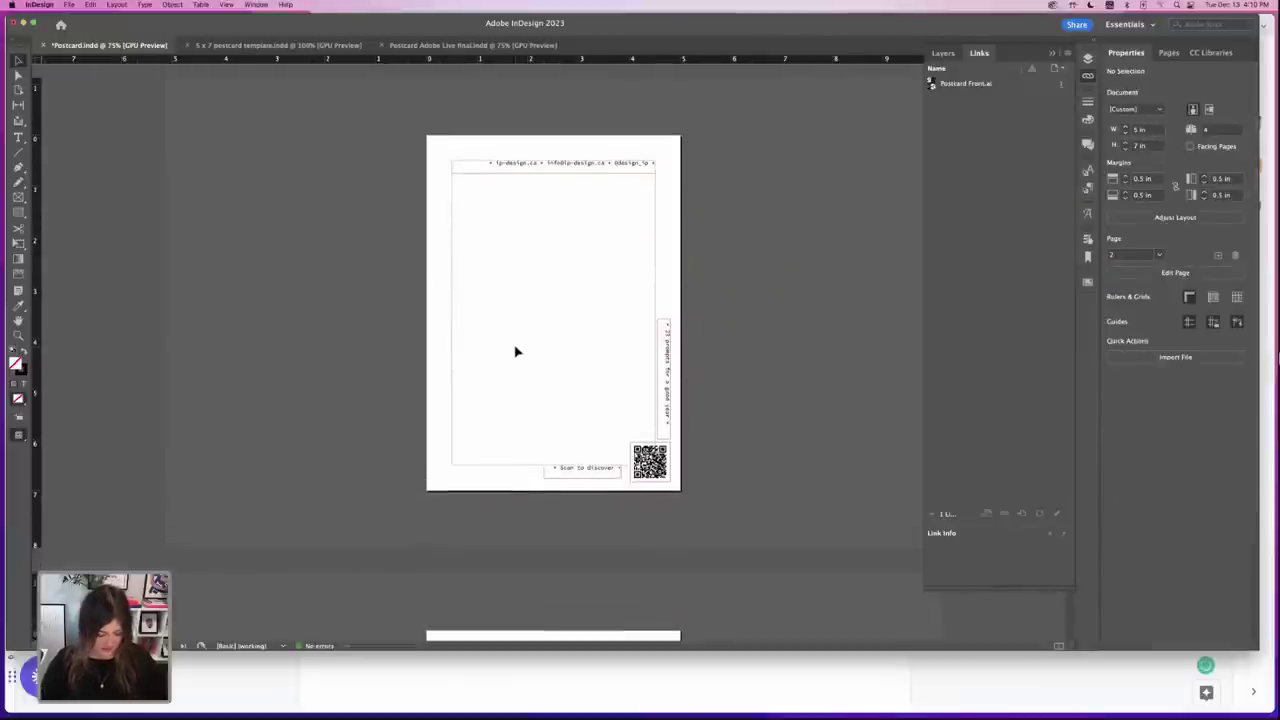
# - Nudge the "23 prompts for a good year" frame slightly down and left above the QR code, and check the page in Preview mode
pyautogui.press('w')
pyautogui.press('w')
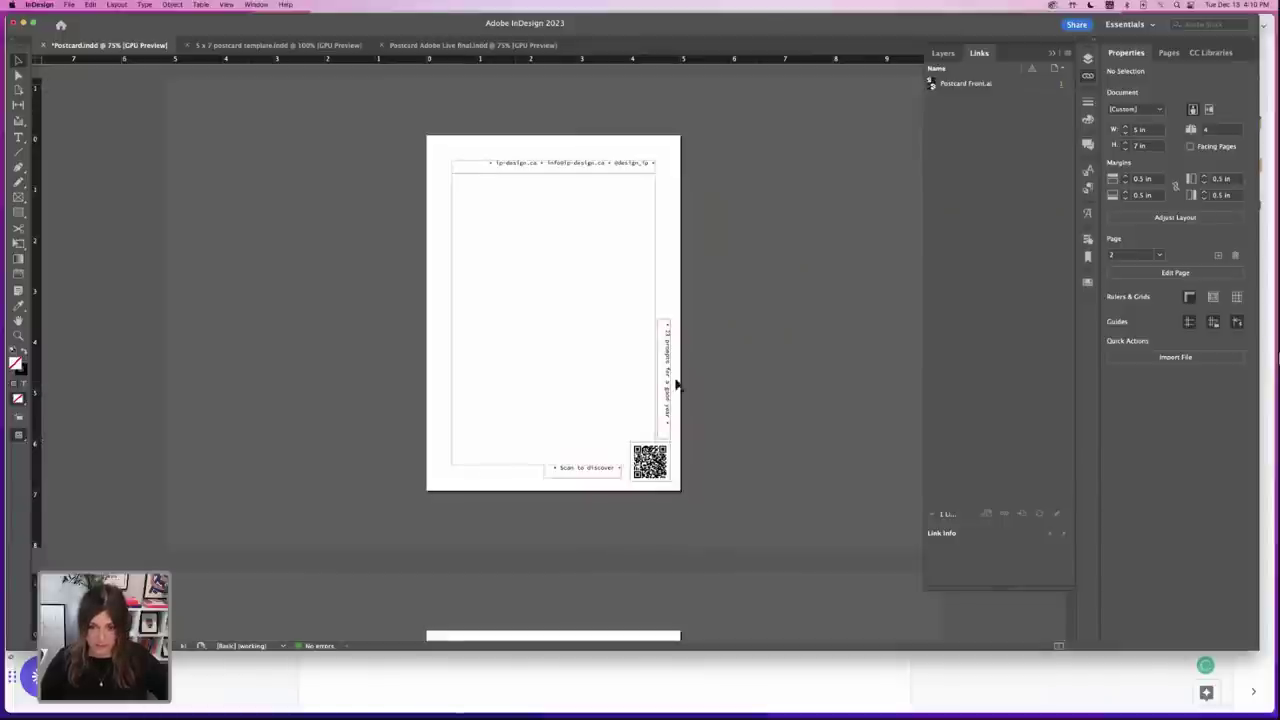
pyautogui.moveTo(664, 375); pyautogui.dragTo(664, 379)
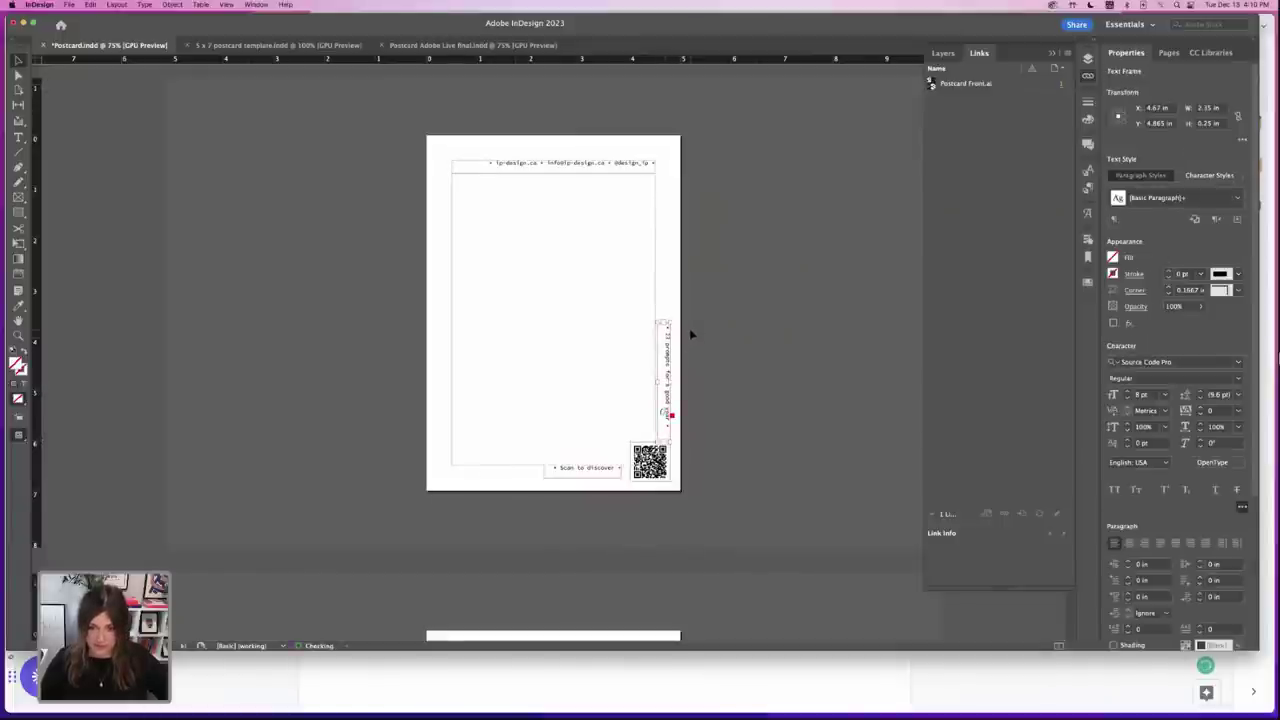
pyautogui.click(689, 329)
pyautogui.click(668, 350)
pyautogui.press('w')
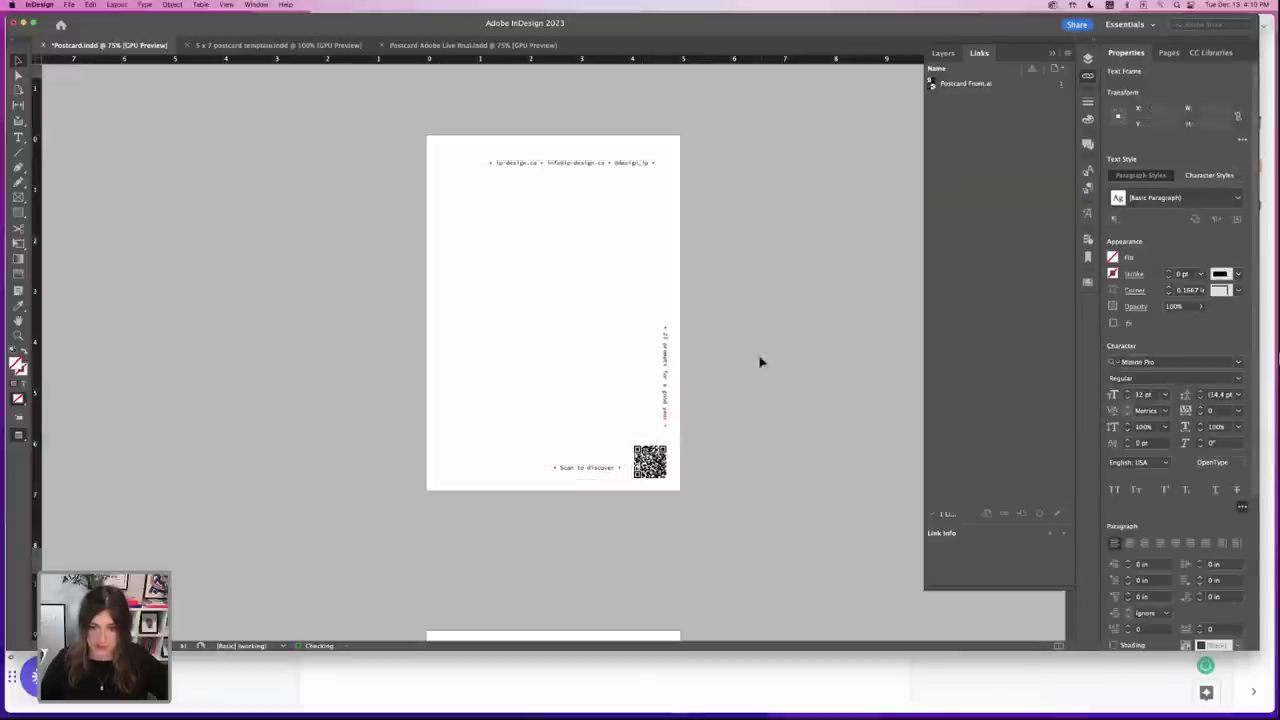
pyautogui.click(563, 380)
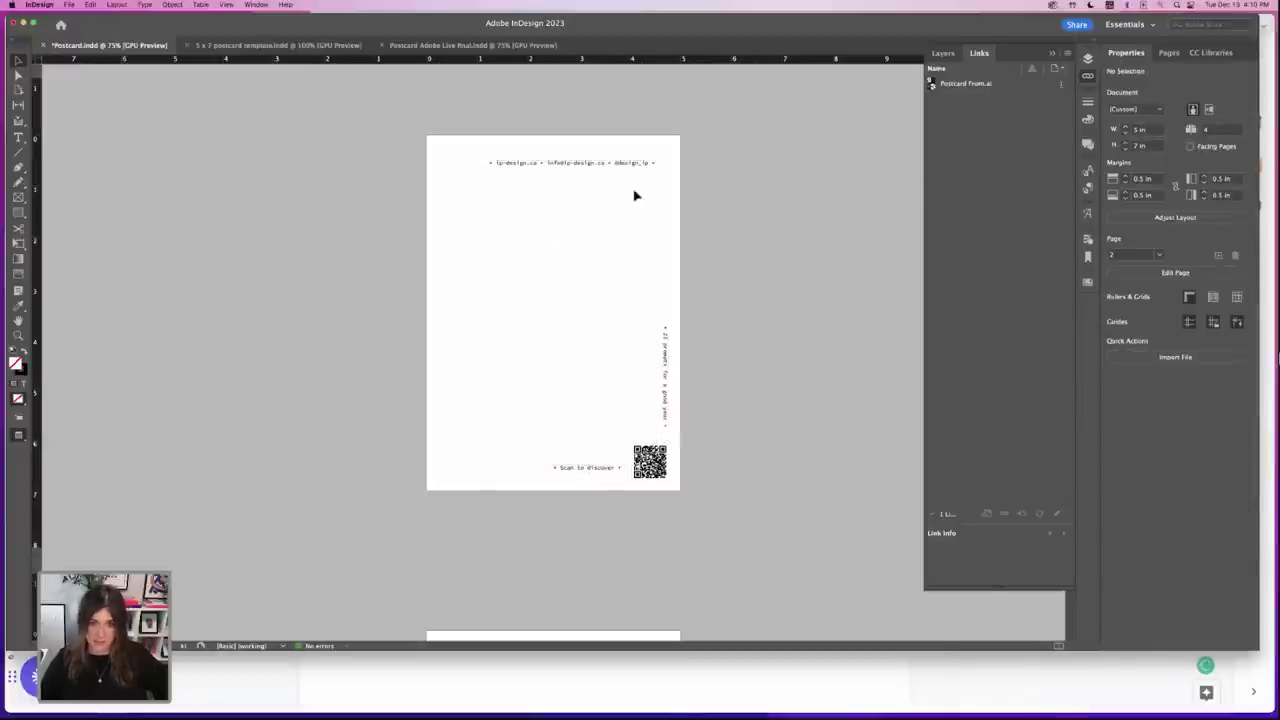
# - Left-align the contact line at the top of page 2 and compare the layout with the postcard front
pyautogui.press('w')
pyautogui.click(466, 164)
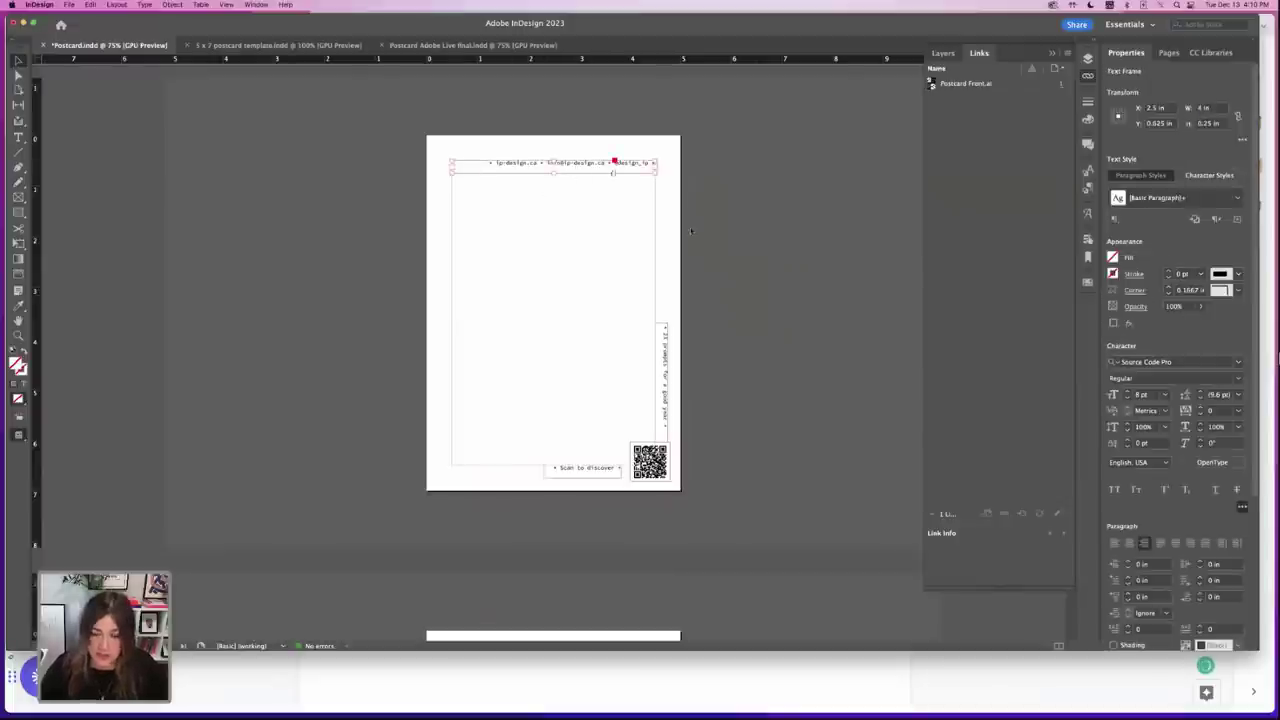
pyautogui.click(1117, 544)
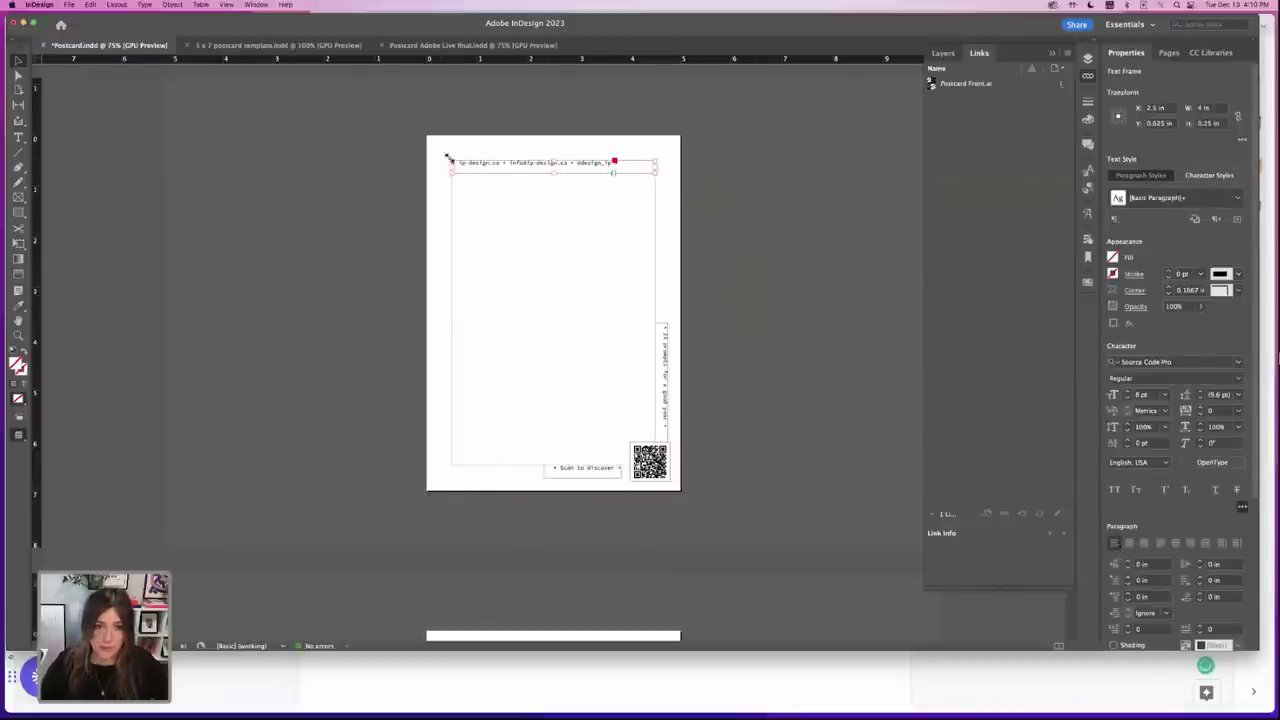
pyautogui.click(526, 222)
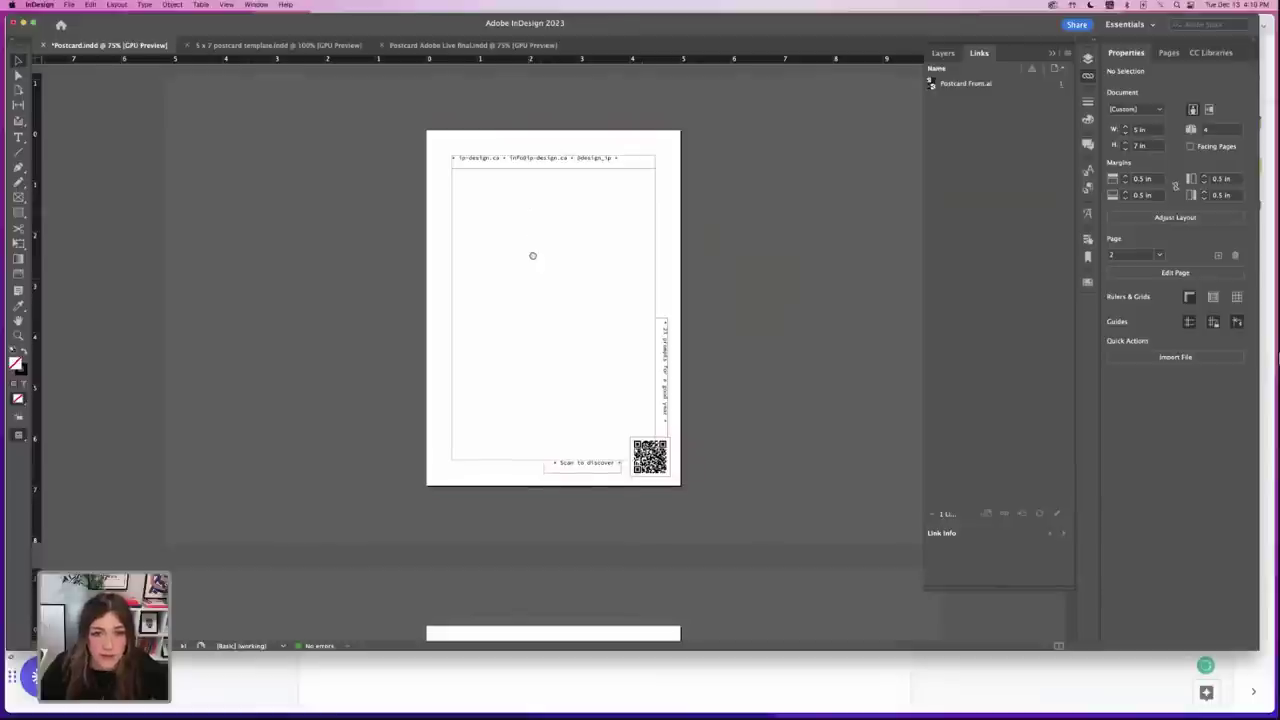
pyautogui.scroll(-2, 534, 249)
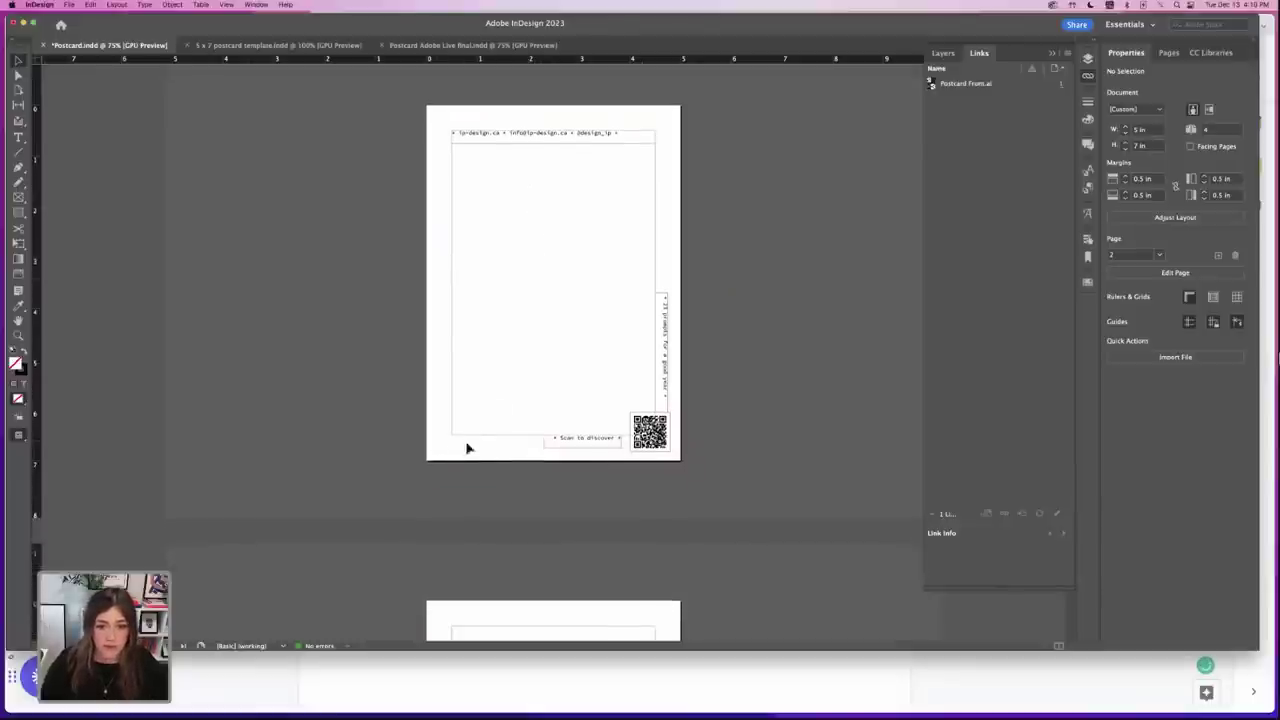
pyautogui.scroll(10, 575, 208)
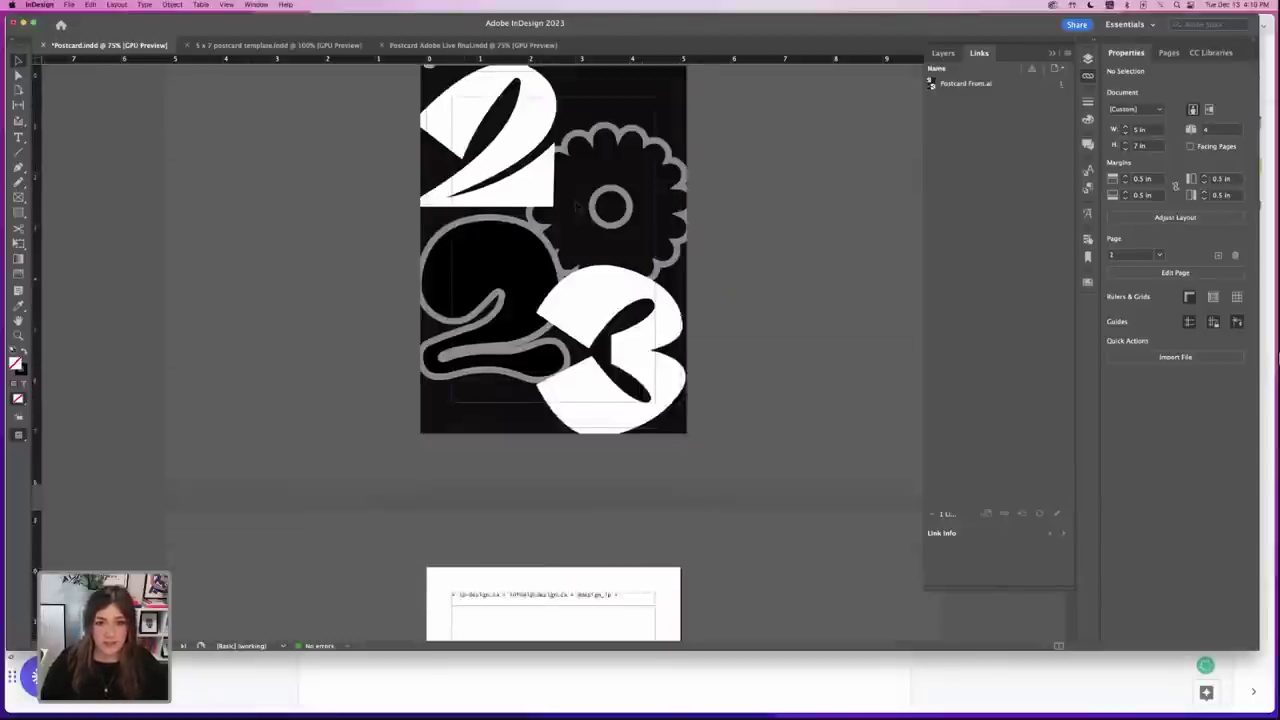
pyautogui.scroll(-9, 297, 229)
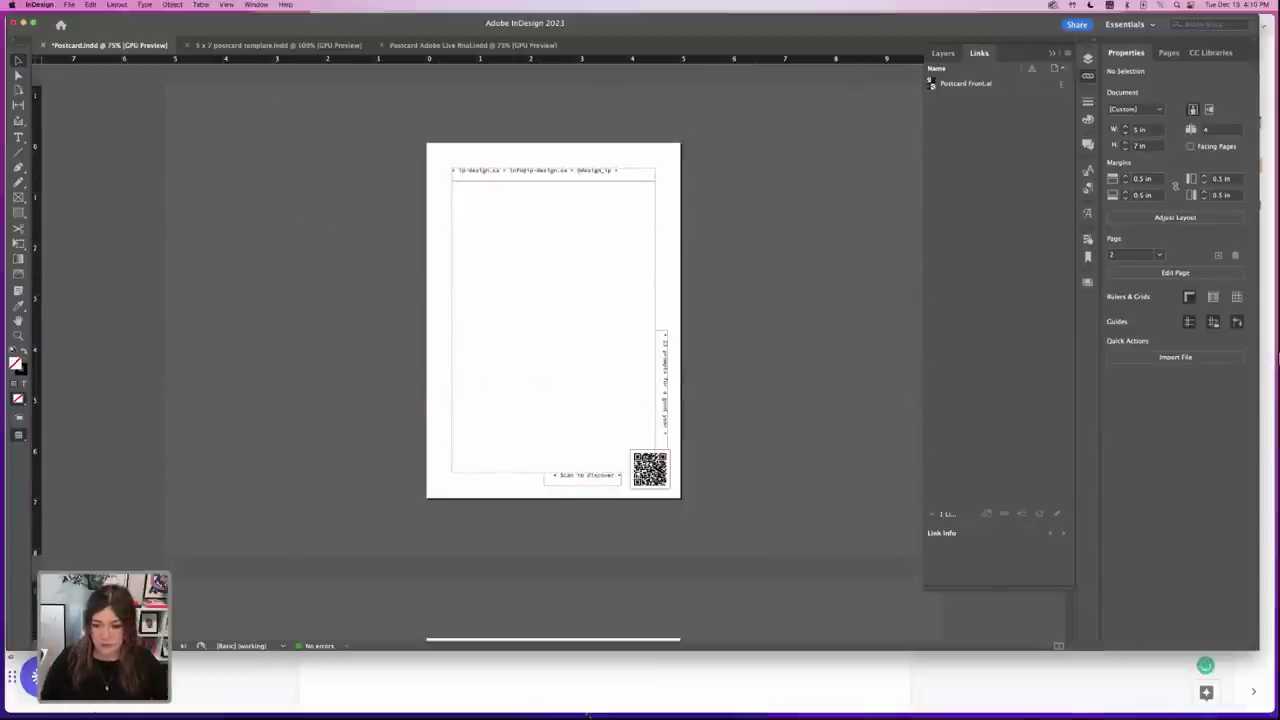
# - Switch to Illustrator, save 2023 graphic.ai, copy its 2023 lettering, and paste it onto page 2 of the InDesign postcard
pyautogui.moveTo(953, 712)
pyautogui.click(990, 704)
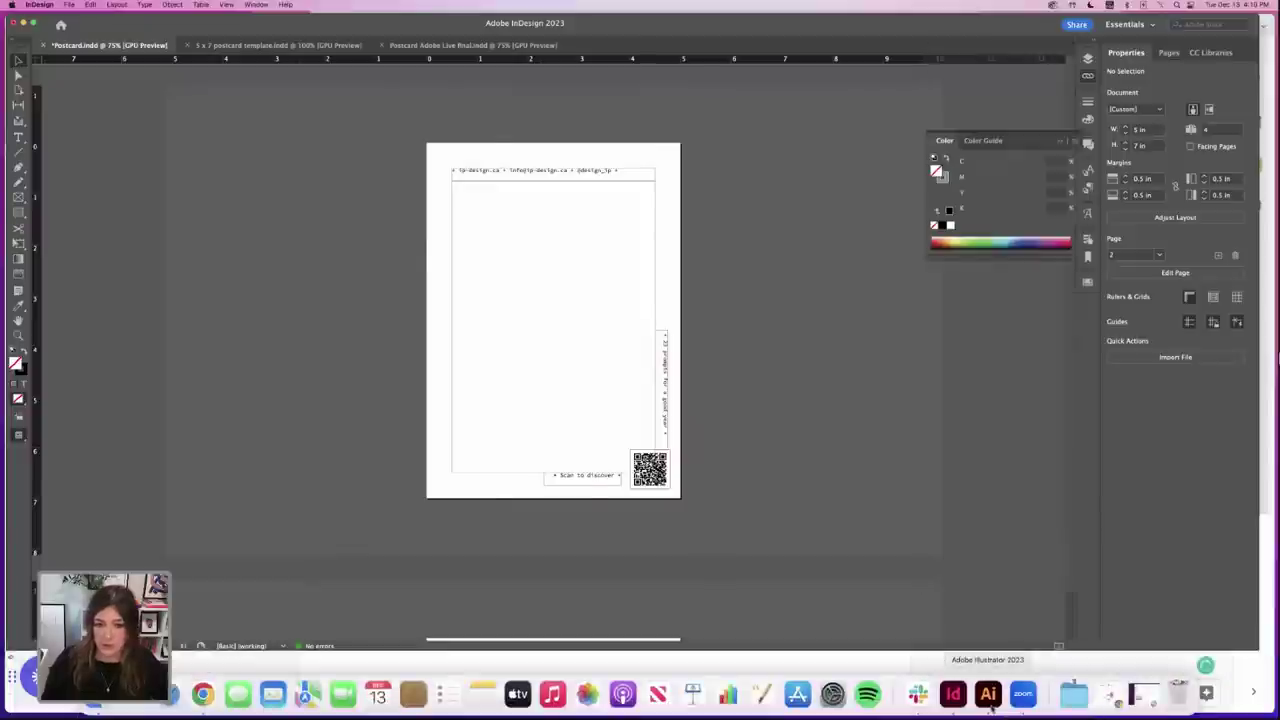
pyautogui.click(988, 700)
pyautogui.click(112, 48)
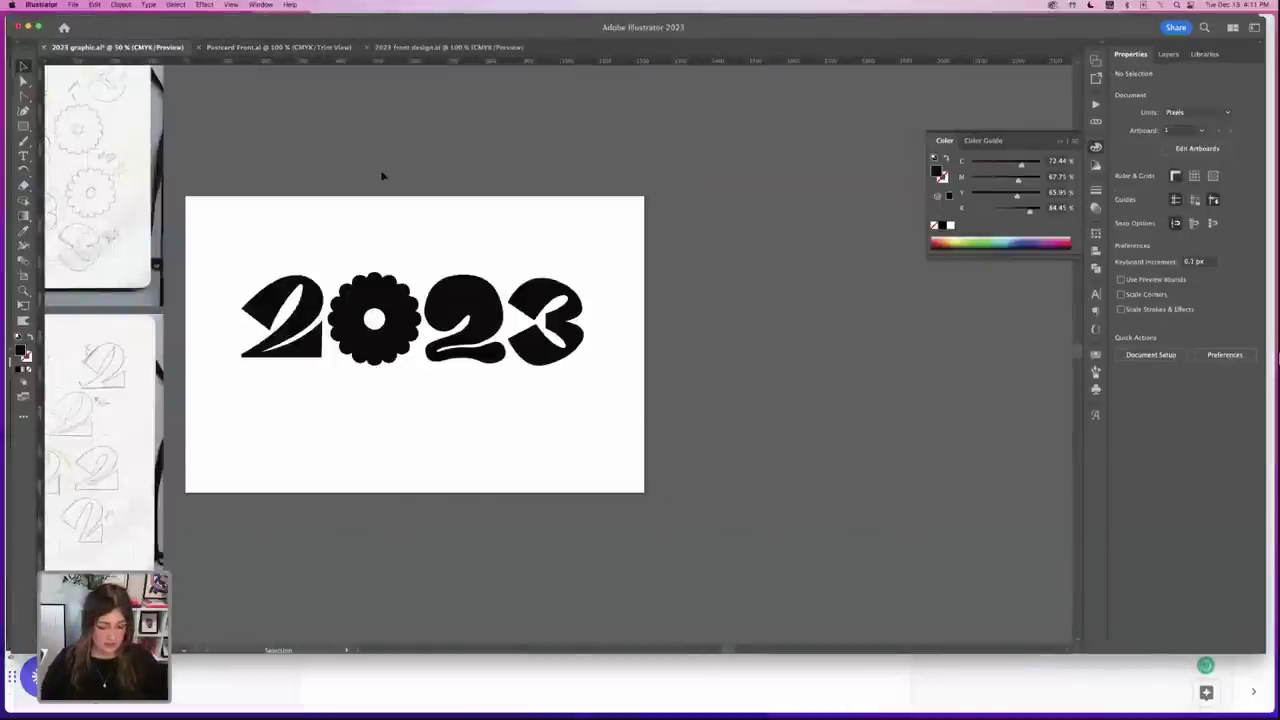
pyautogui.press('super+s')
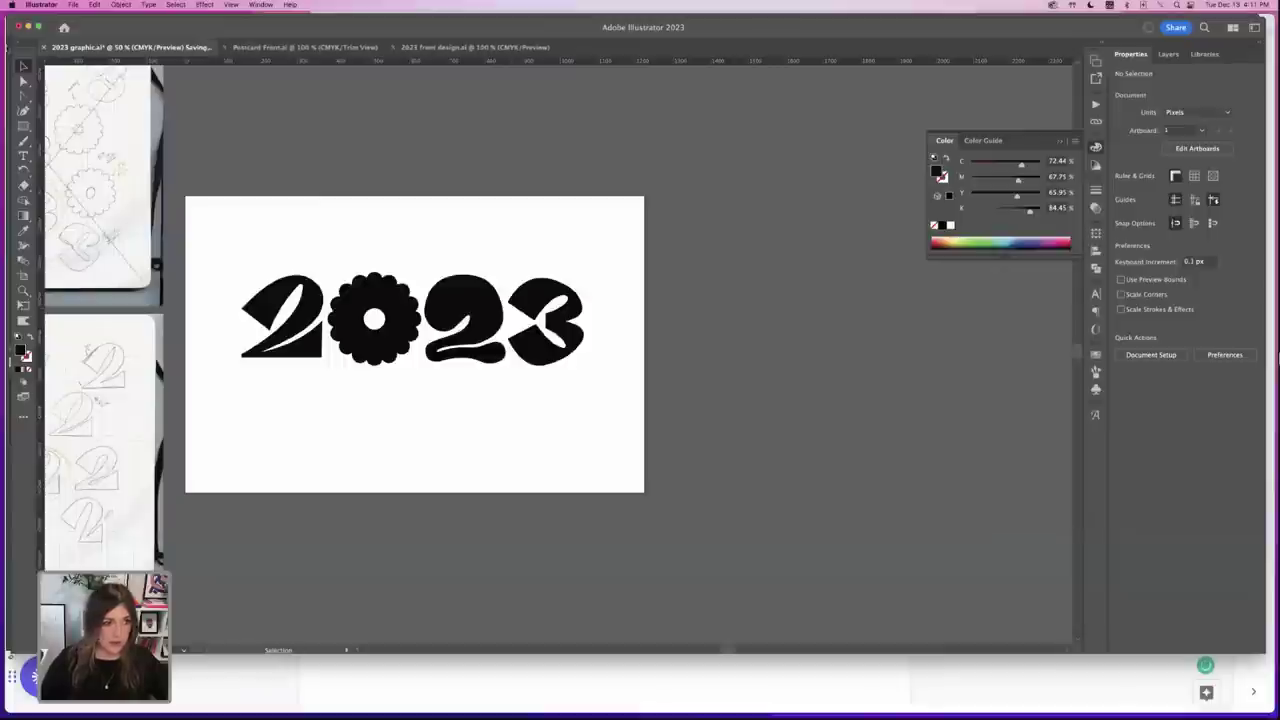
pyautogui.press('super+a')
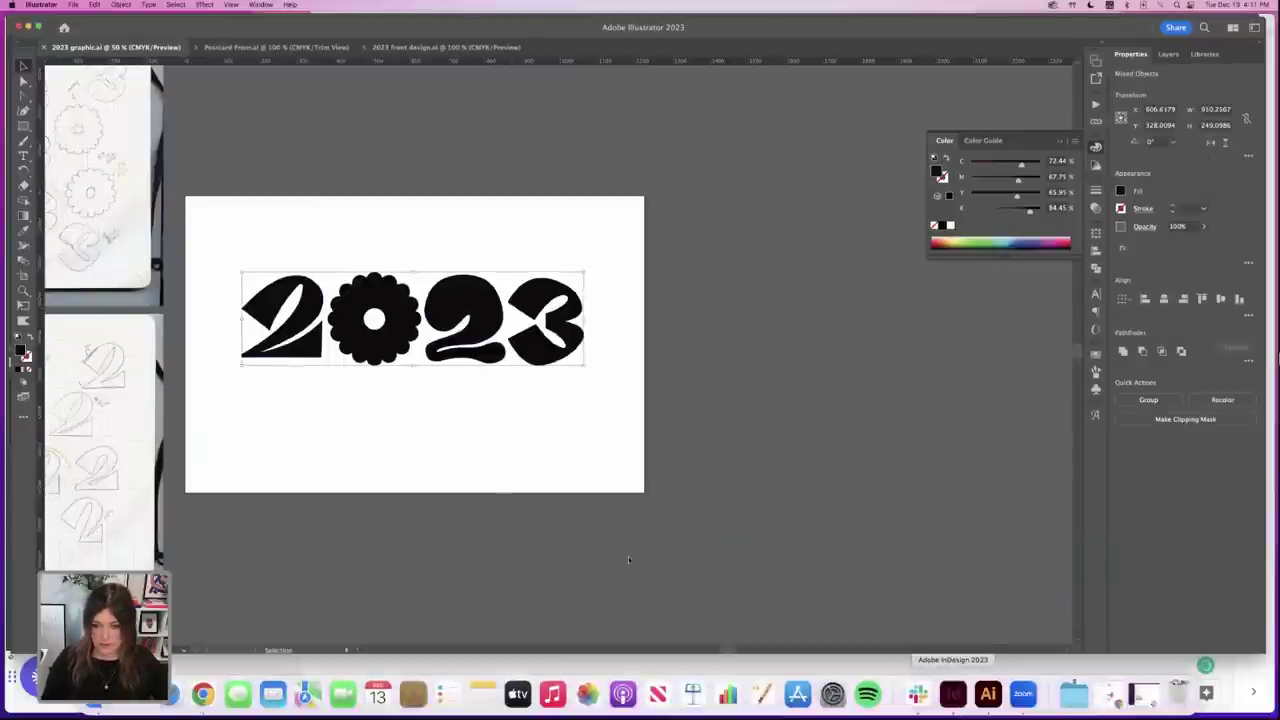
pyautogui.click(954, 697)
pyautogui.press('super+v')
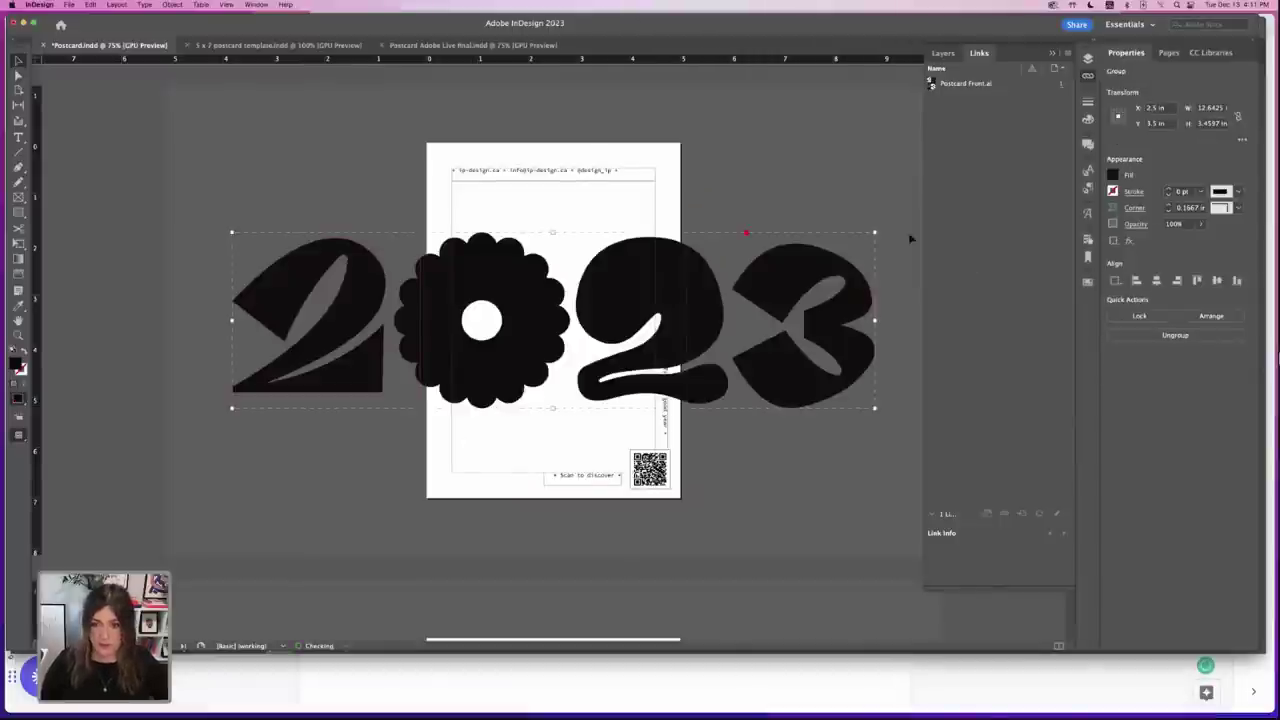
# - Scale the pasted 2023 graphic down to about 2.10 × 0.58 in and place it inside the page's lower-left margin corner
pyautogui.moveTo(876, 232); pyautogui.dragTo(370, 374)
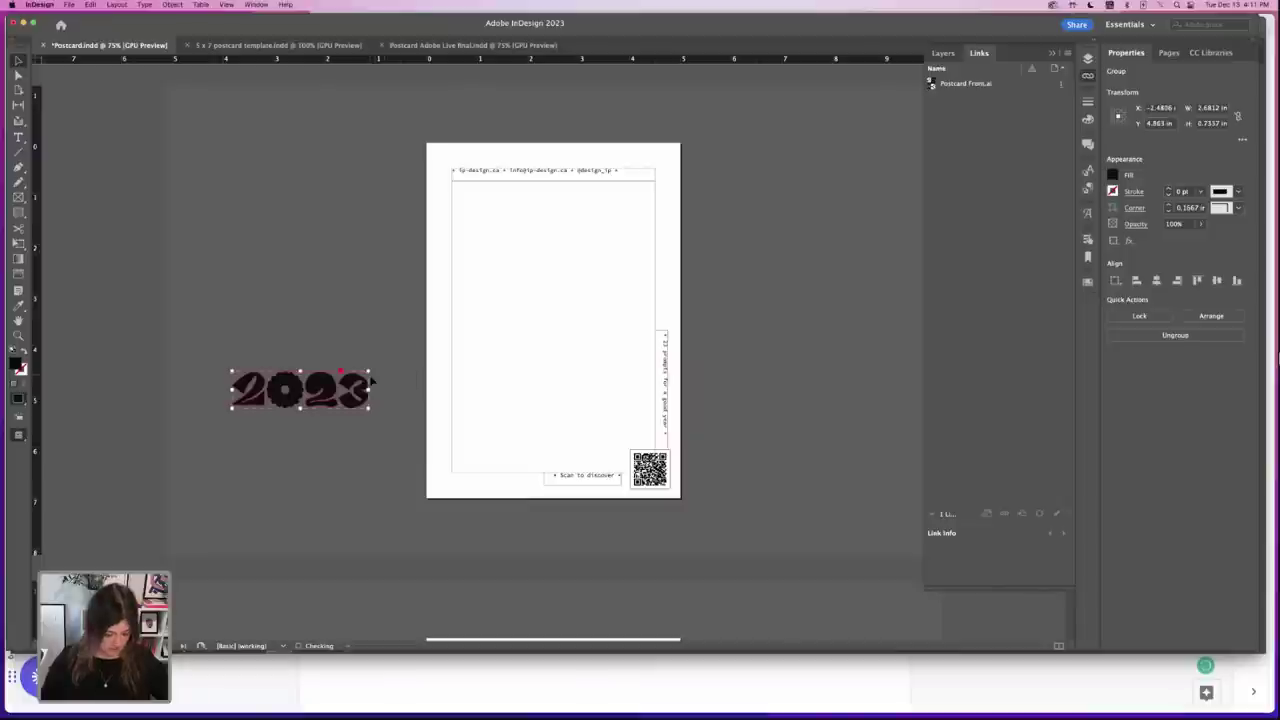
pyautogui.press('super+z')
pyautogui.moveTo(875, 232); pyautogui.dragTo(511, 458)
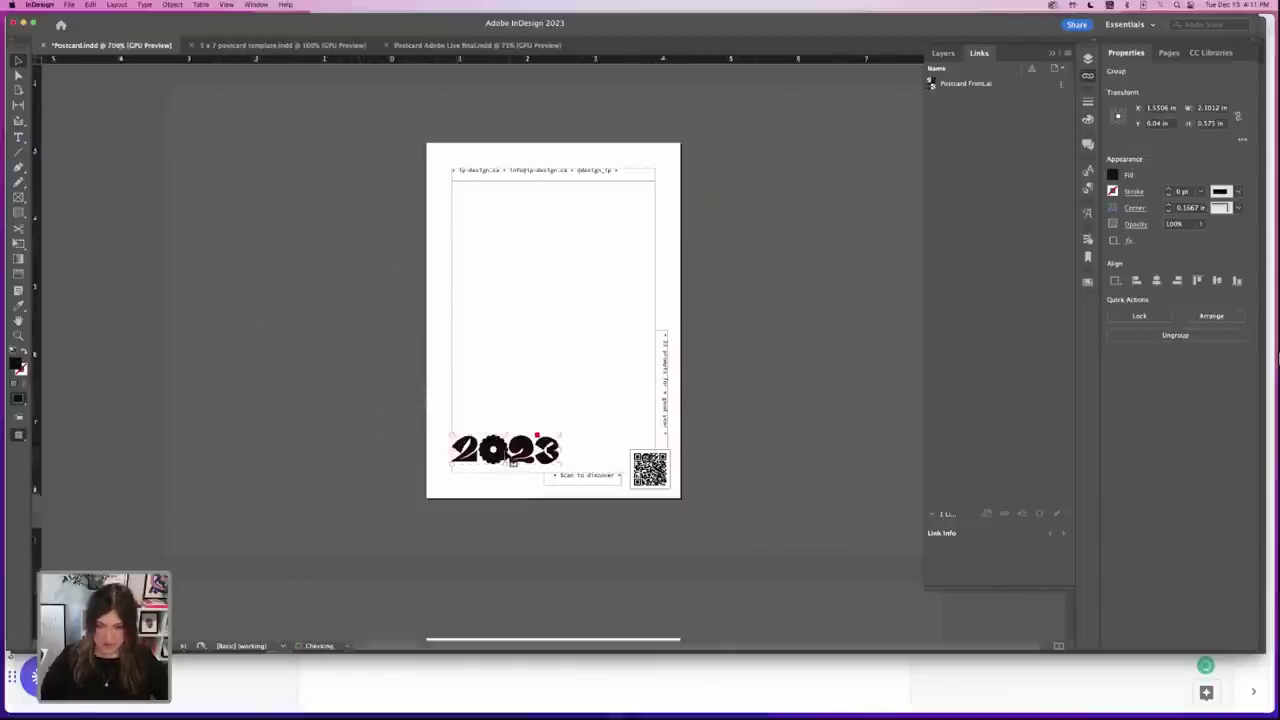
# - Shrink the 2023 graphic to about 1.72 × 0.47 in, place it at about X 1.11 in, Y 6.5 in, and preview the page
pyautogui.press('super+=')
pyautogui.moveTo(563, 337); pyautogui.dragTo(542, 361)
pyautogui.click(497, 390)
pyautogui.click(560, 337)
pyautogui.press('super+z')
pyautogui.click(508, 373)
pyautogui.click(603, 364)
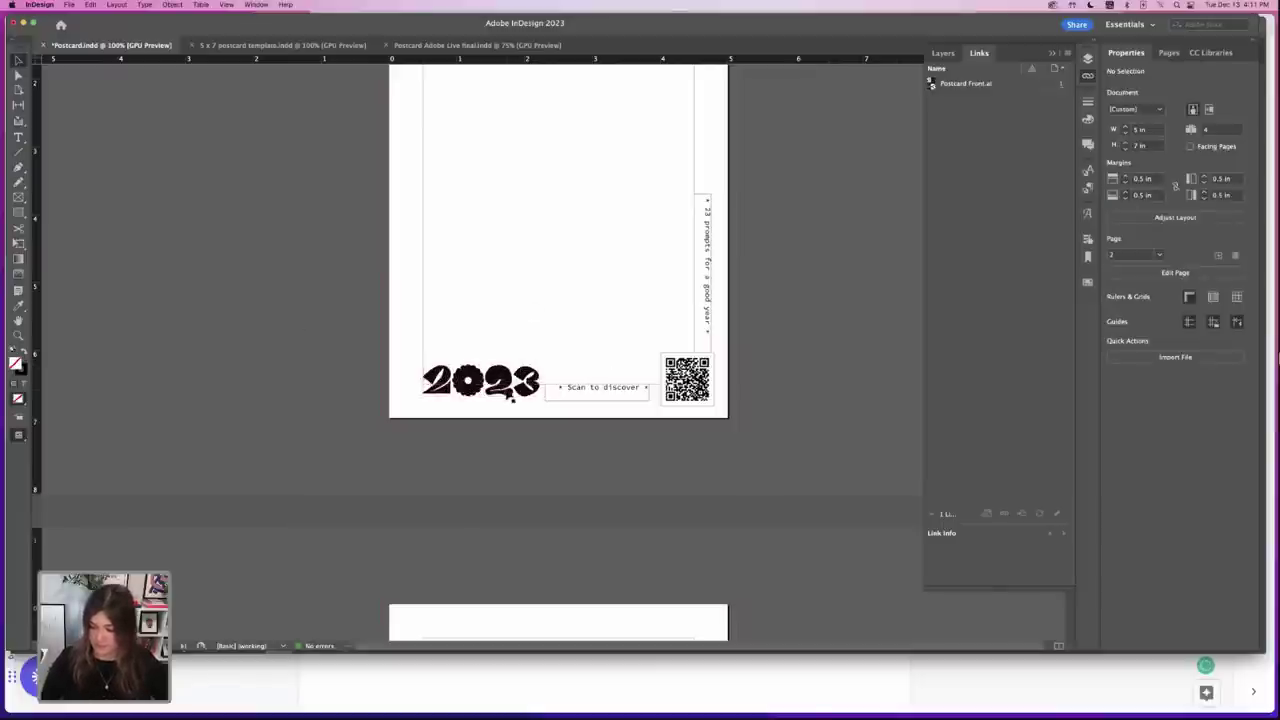
pyautogui.moveTo(522, 376); pyautogui.dragTo(504, 380)
pyautogui.click(530, 326)
pyautogui.press('super+minus')
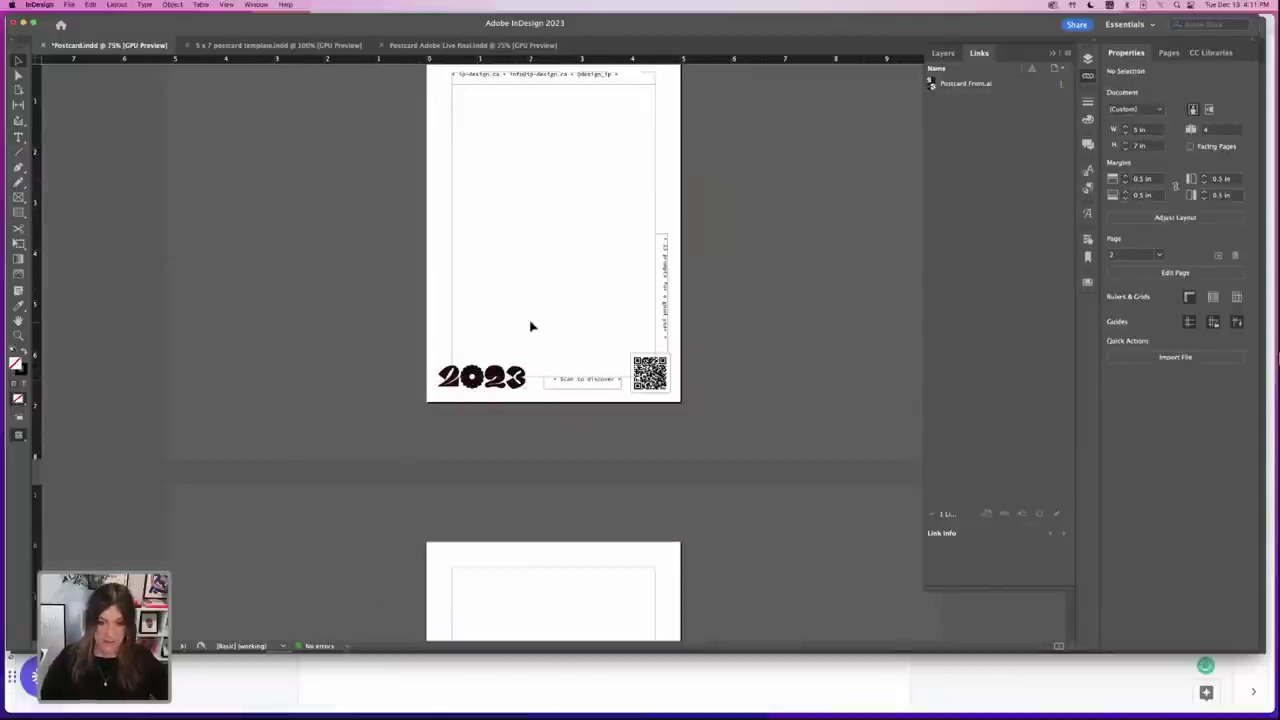
pyautogui.press('w')
pyautogui.scroll(2, 552, 313)
pyautogui.scroll(-2, 552, 313)
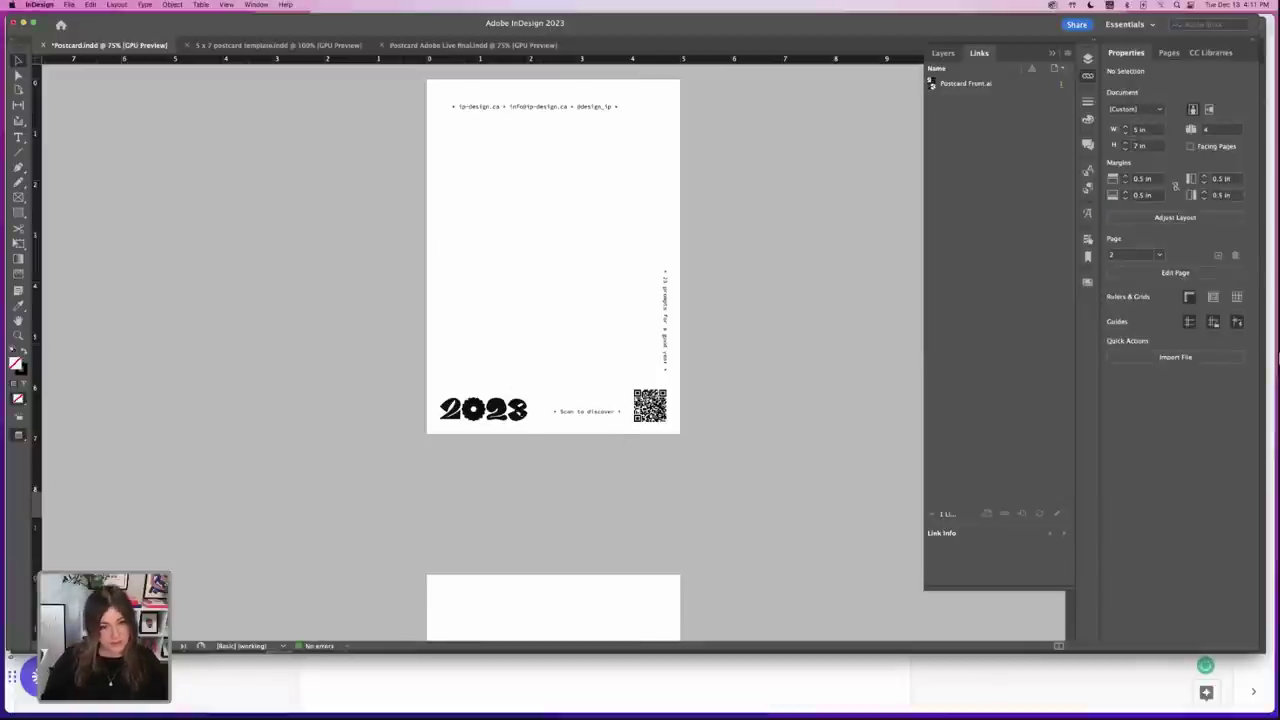
# - Move the 2023 graphic to the upper part of page 2 and rotate it 90° clockwise so it reads downward
pyautogui.click(520, 412)
pyautogui.press('w')
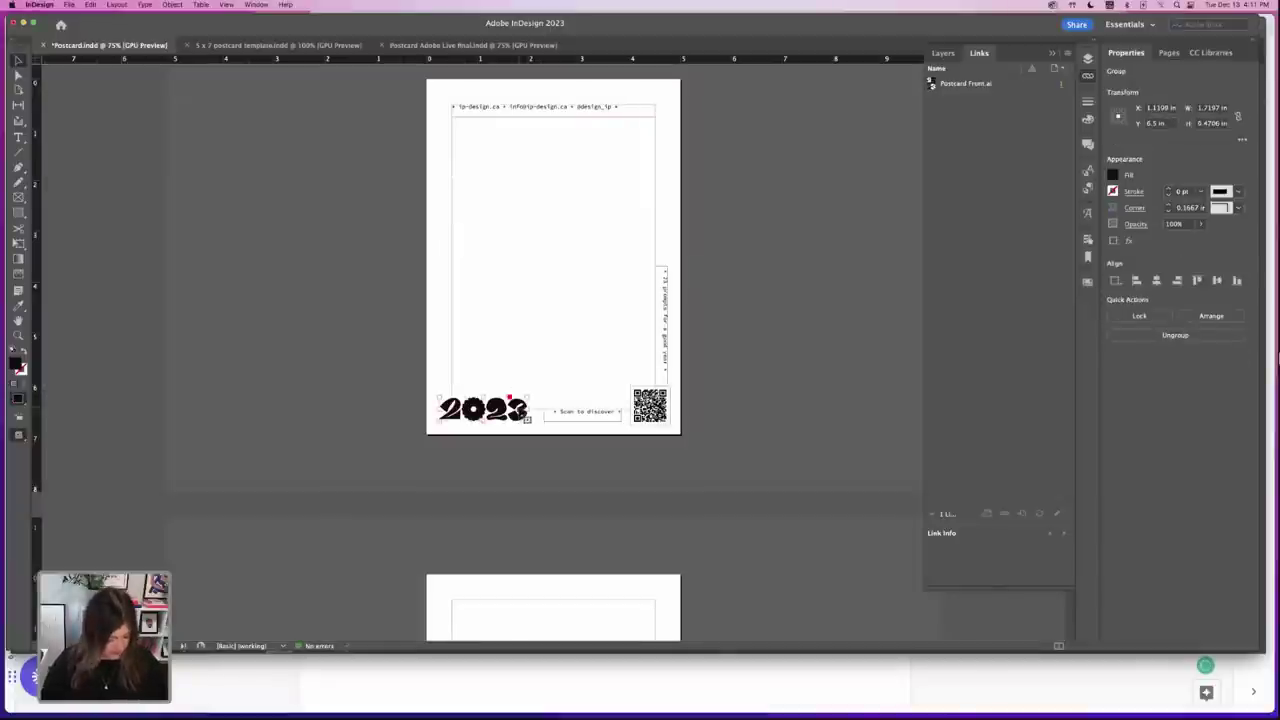
pyautogui.moveTo(488, 418); pyautogui.dragTo(632, 179)
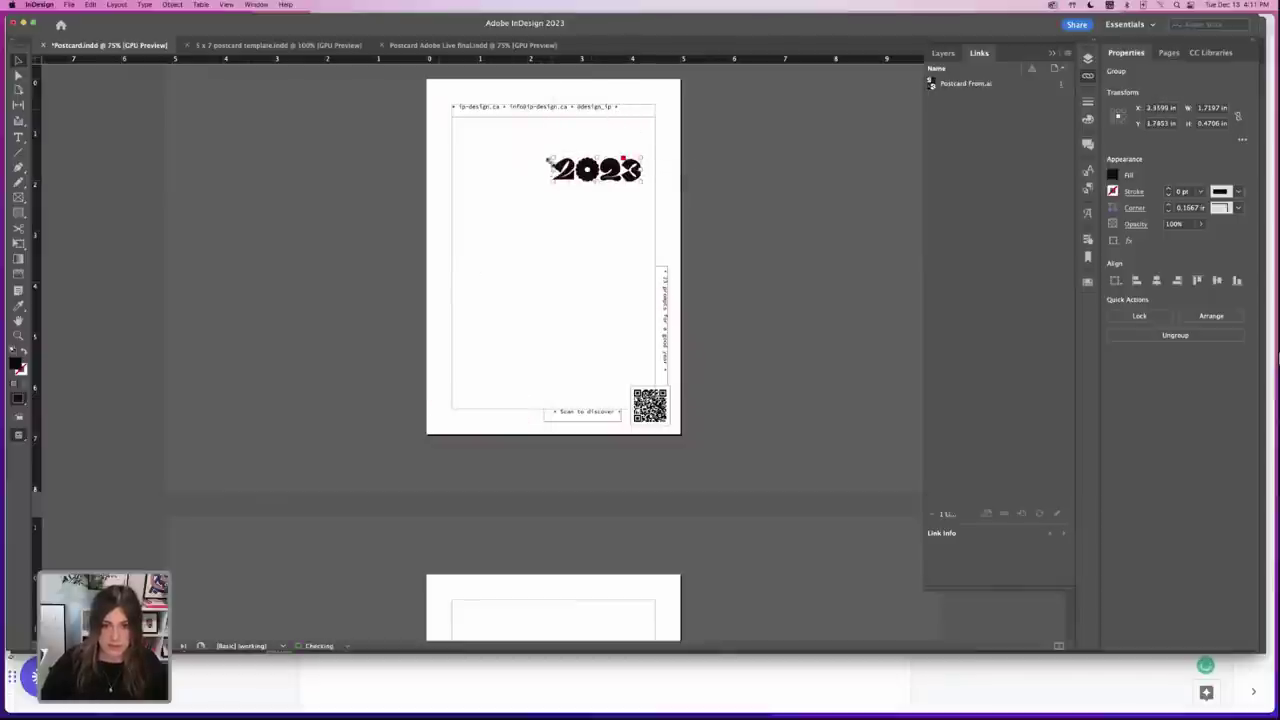
pyautogui.moveTo(547, 157); pyautogui.dragTo(582, 212)
pyautogui.moveTo(601, 157); pyautogui.dragTo(519, 171)
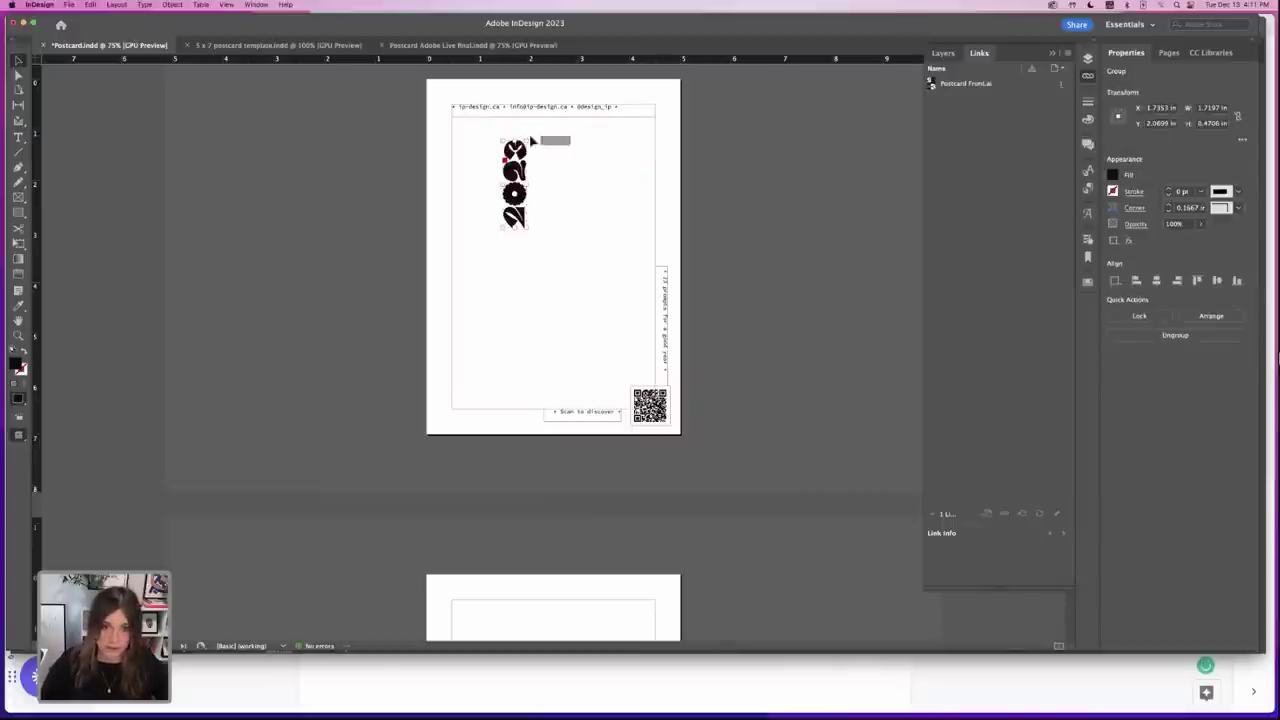
pyautogui.moveTo(509, 224); pyautogui.dragTo(519, 228)
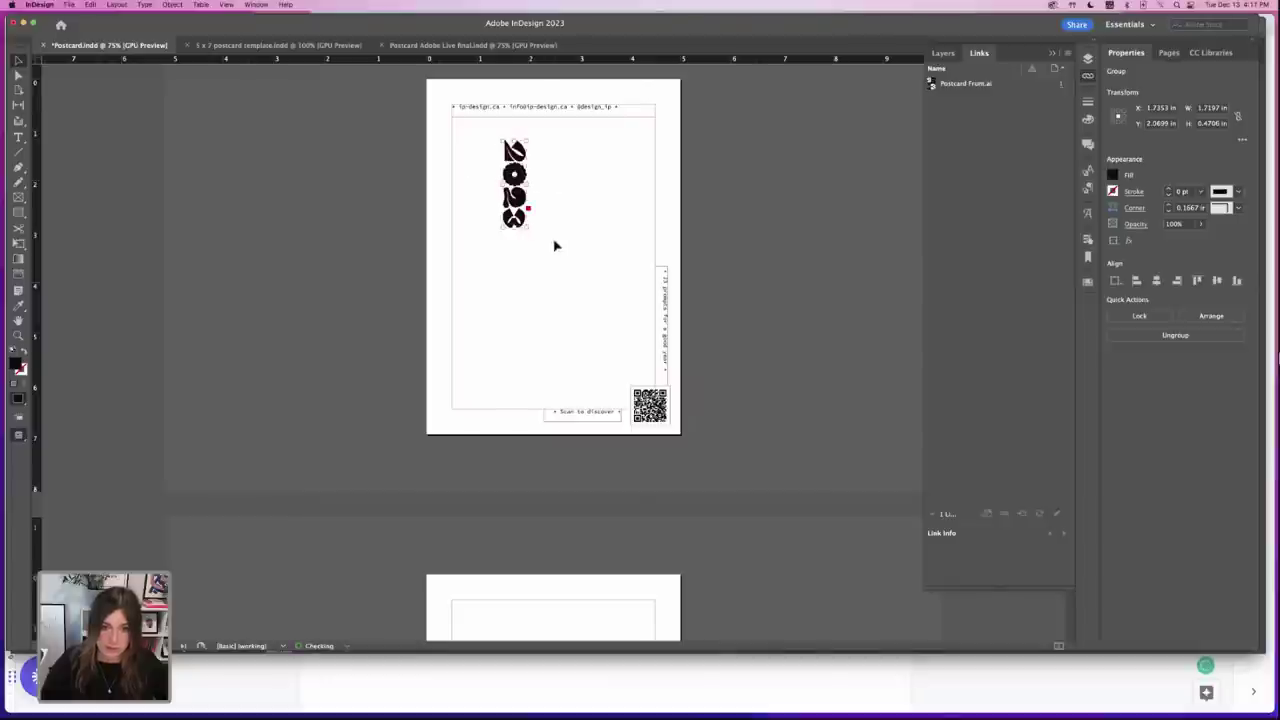
# - Position the rotated 2023 graphic over the page's right margin line at about X 4.625 in, Y 2.07 in
pyautogui.click(554, 244)
pyautogui.moveTo(523, 178); pyautogui.dragTo(676, 160)
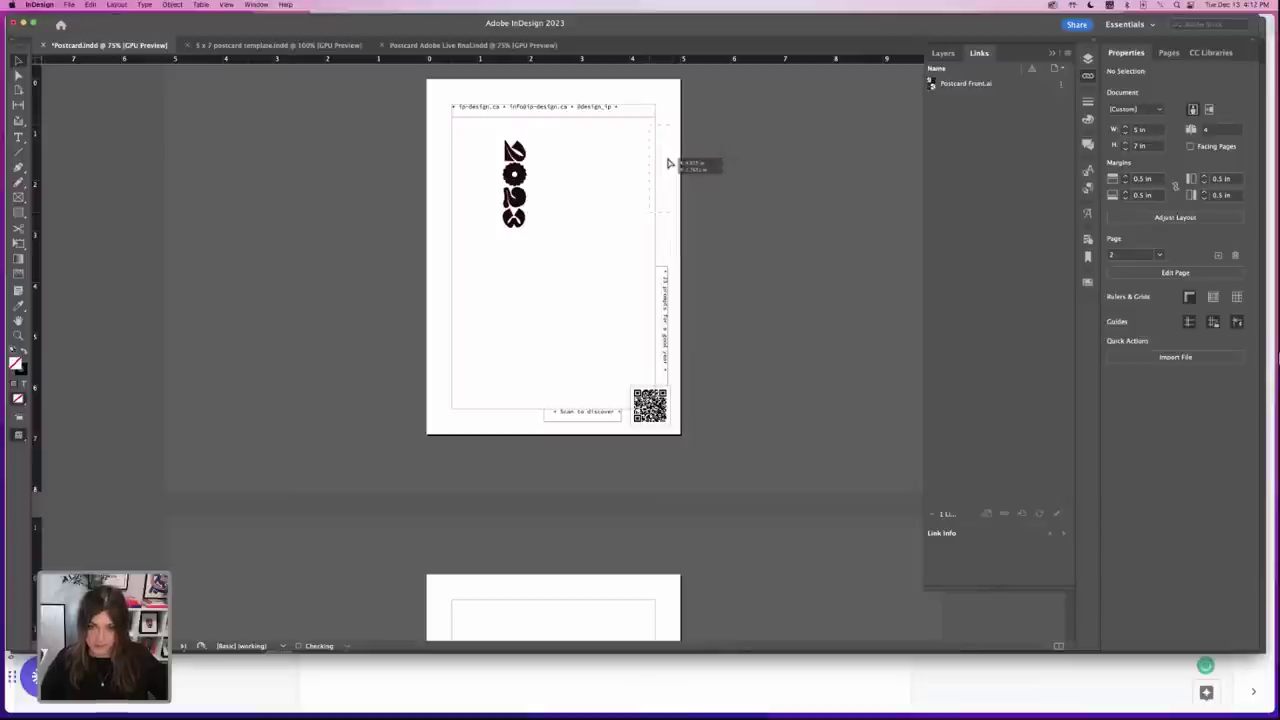
pyautogui.moveTo(670, 163); pyautogui.dragTo(666, 170)
pyautogui.click(597, 237)
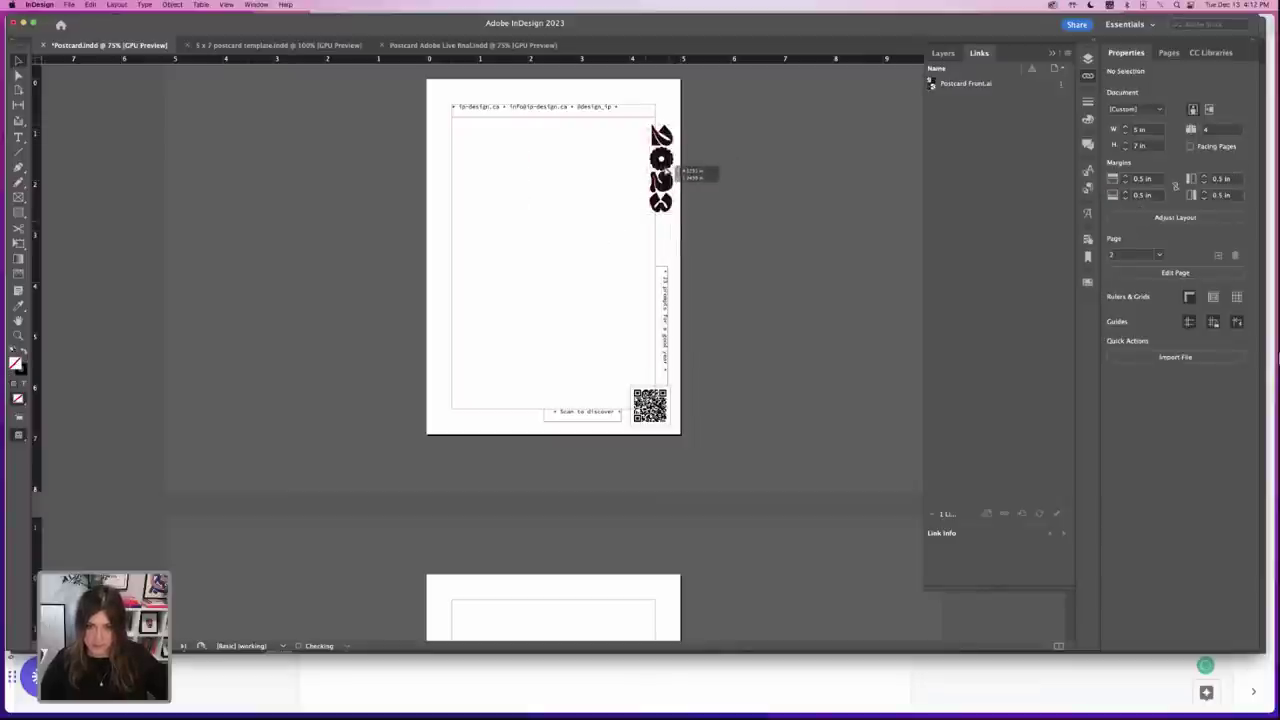
pyautogui.press('super+z')
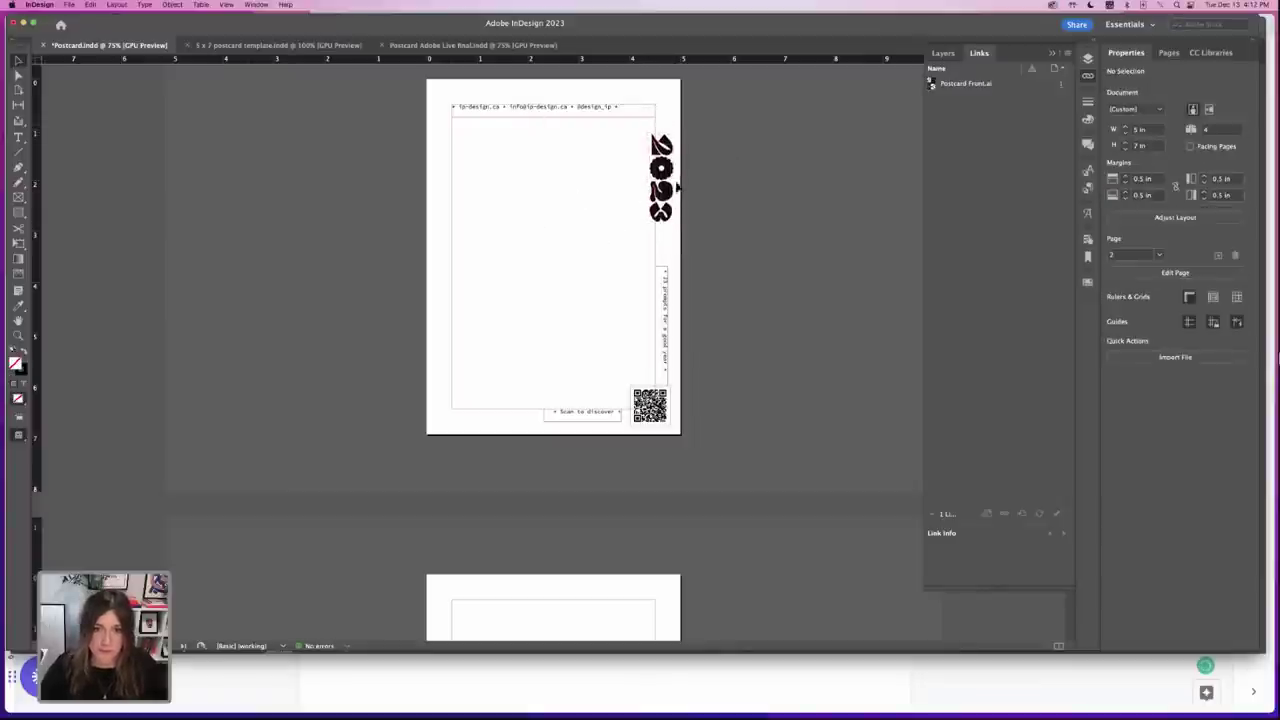
pyautogui.moveTo(668, 166); pyautogui.dragTo(668, 172)
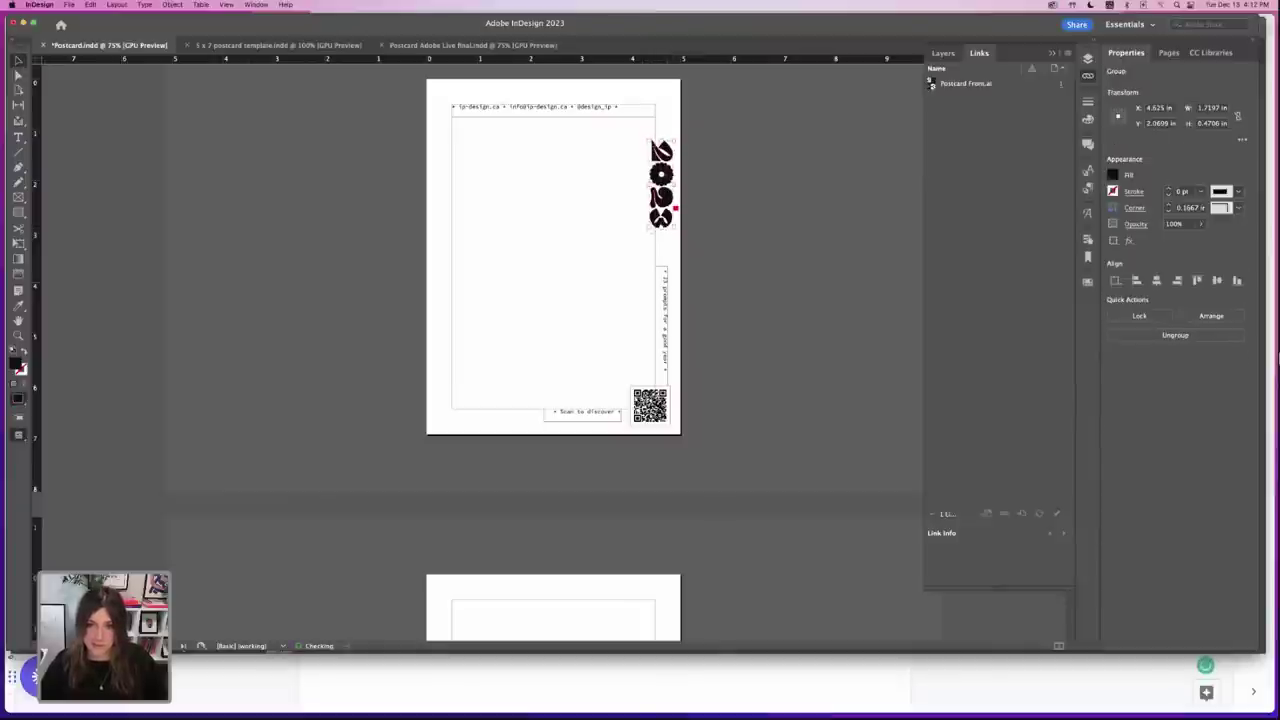
pyautogui.click(574, 182)
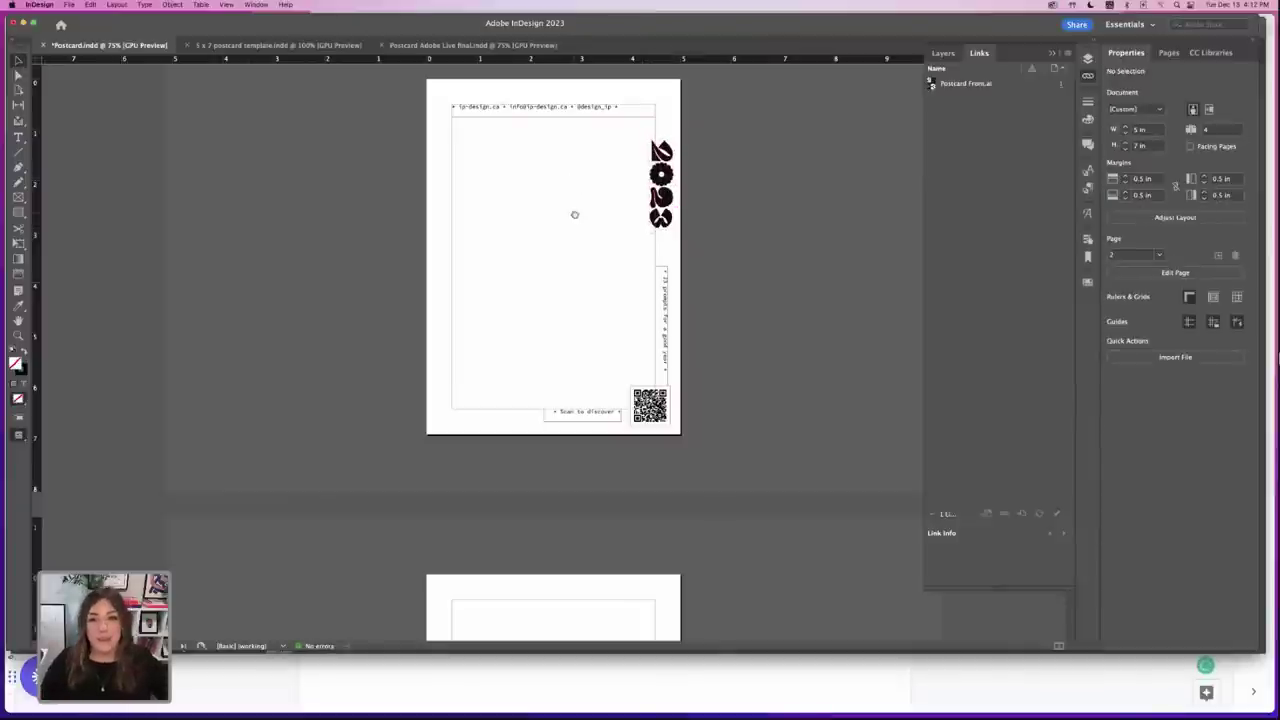
# - Review page 2 in Preview mode, save the document, and check the layout at 100% zoom with frame edges shown
pyautogui.scroll(-1, 545, 208)
pyautogui.press('w')
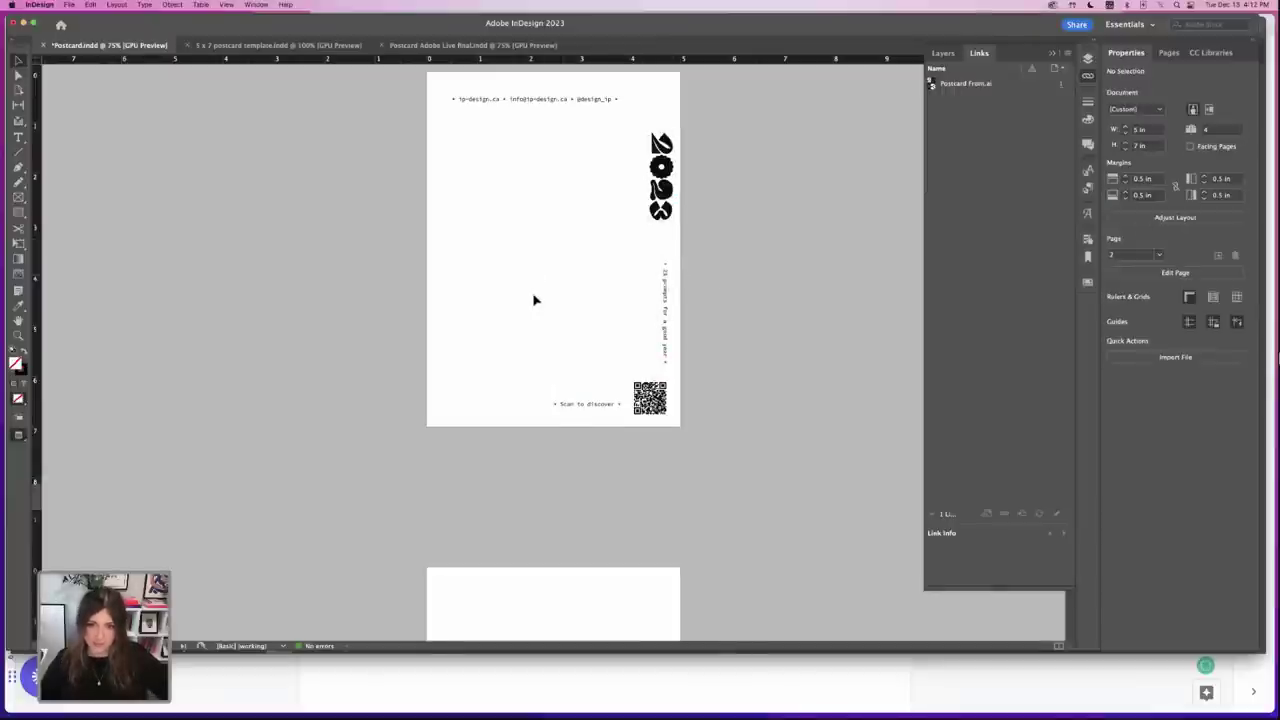
pyautogui.scroll(5, 534, 298)
pyautogui.scroll(-6, 540, 285)
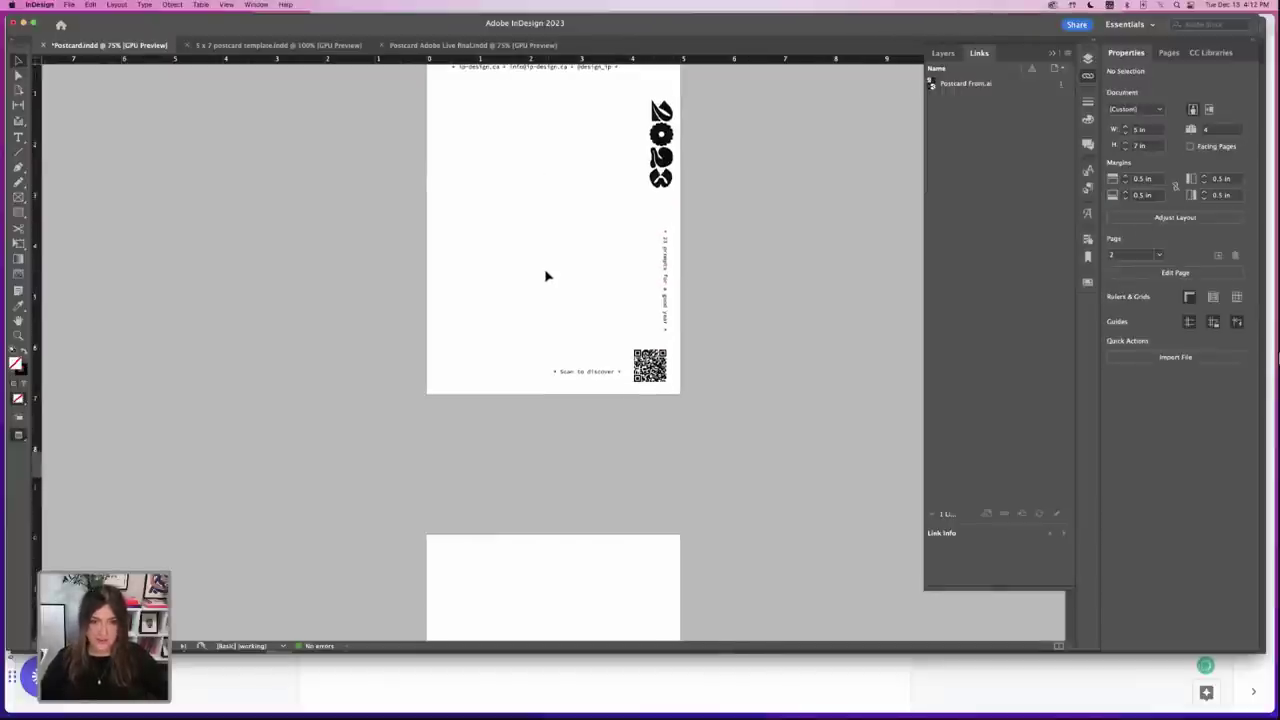
pyautogui.scroll(6, 545, 276)
pyautogui.scroll(-2, 545, 276)
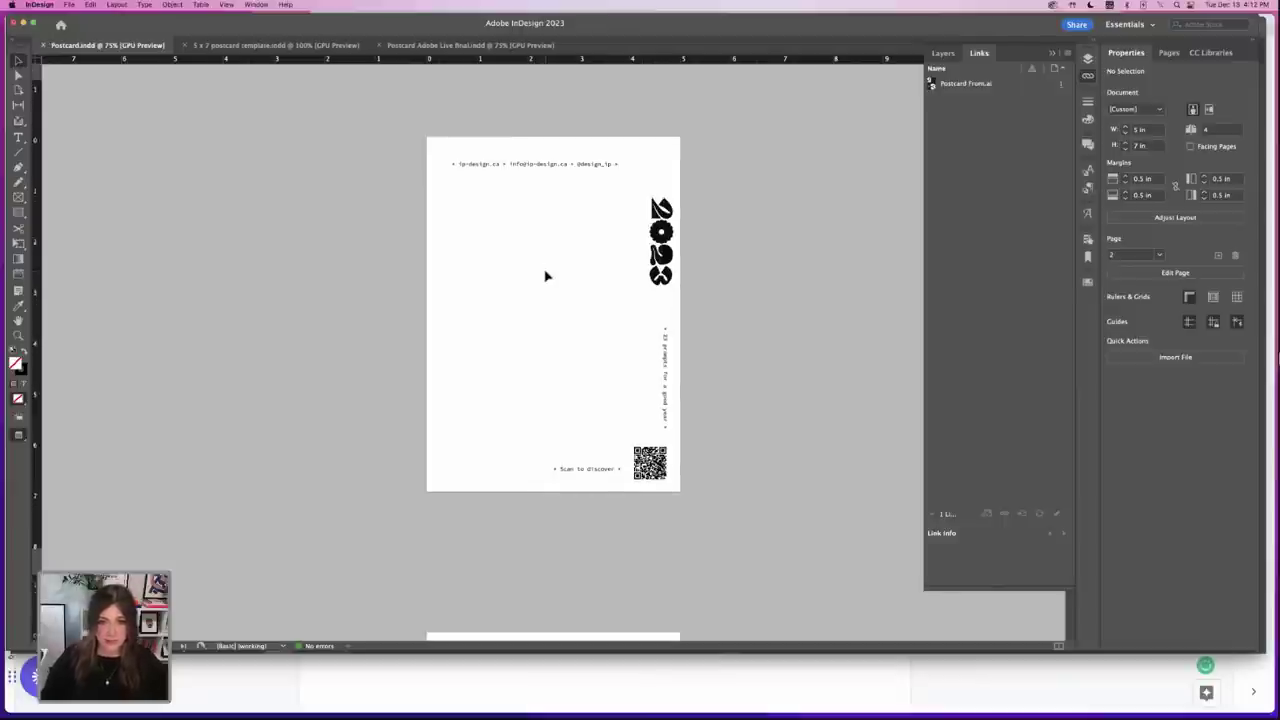
pyautogui.scroll(-1, 545, 276)
pyautogui.press('super+1')
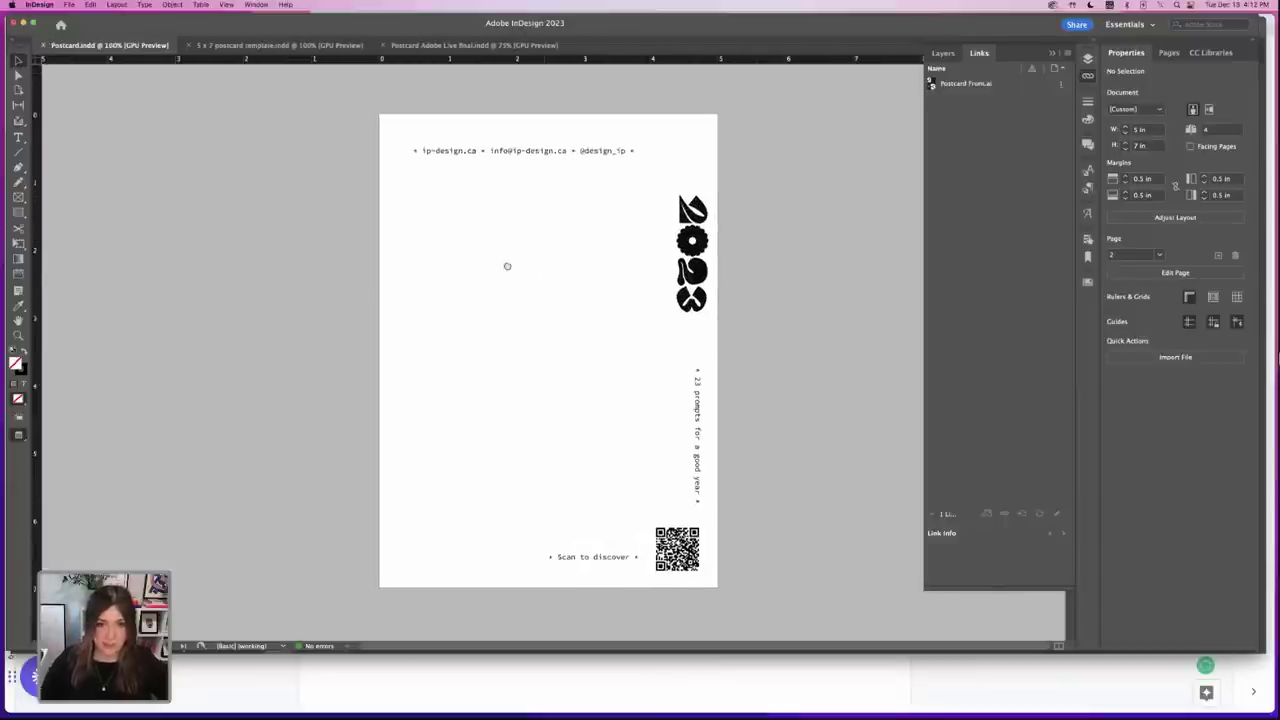
pyautogui.scroll(-1, 505, 265)
pyautogui.press('w')
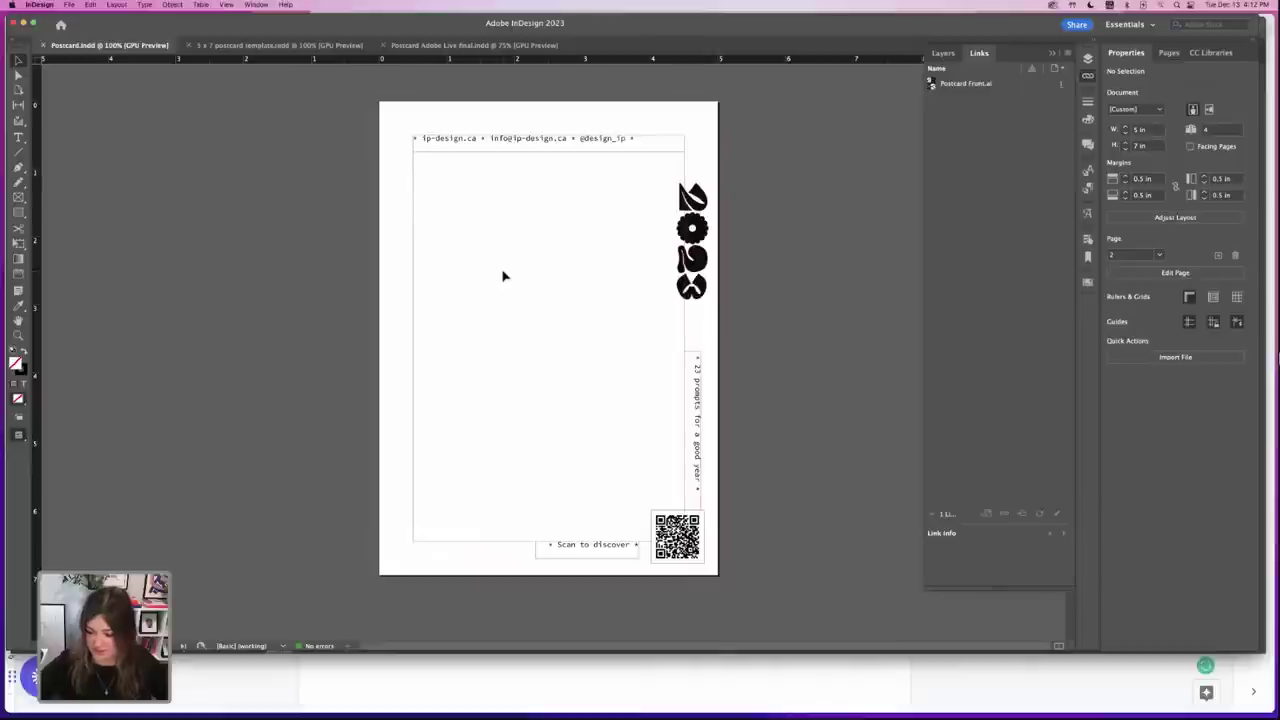
pyautogui.moveTo(498, 317); pyautogui.dragTo(481, 314)
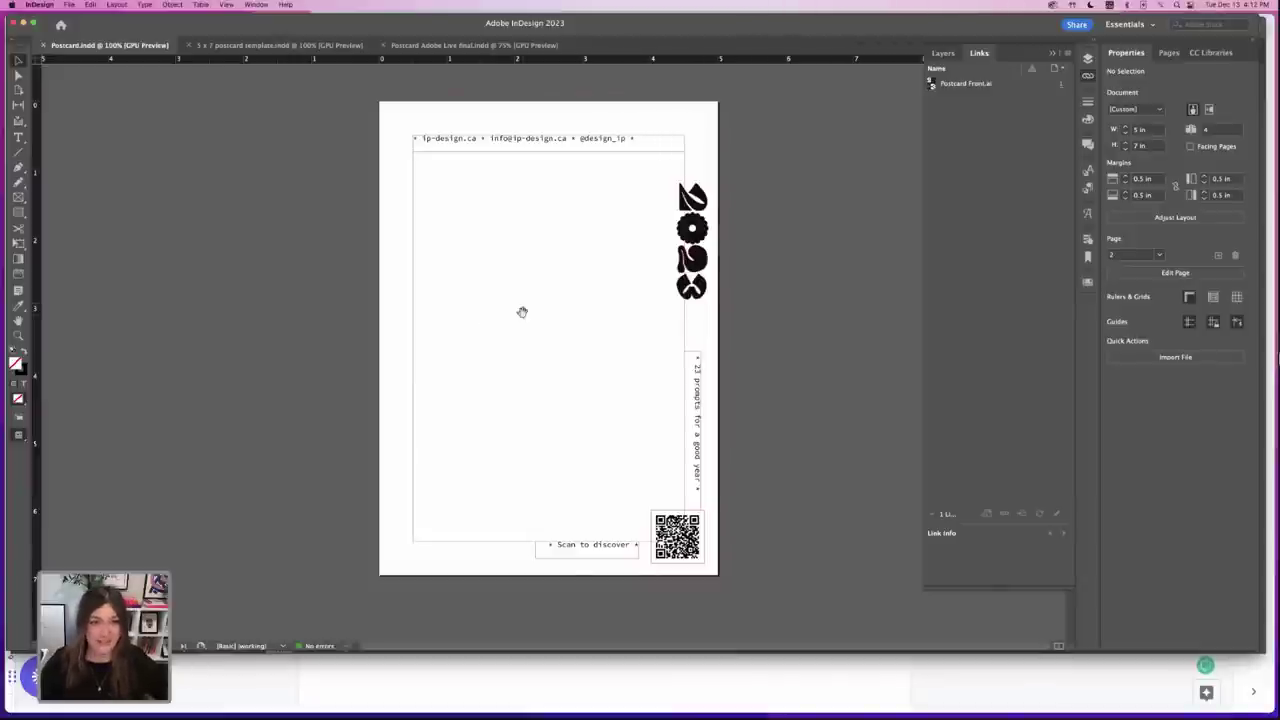
# - Copy page 2's text frames, 2023 graphic and QR code onto page 4, aligned to the same positions around the margins
pyautogui.moveTo(522, 312); pyautogui.dragTo(533, 215)
pyautogui.press('super+minus')
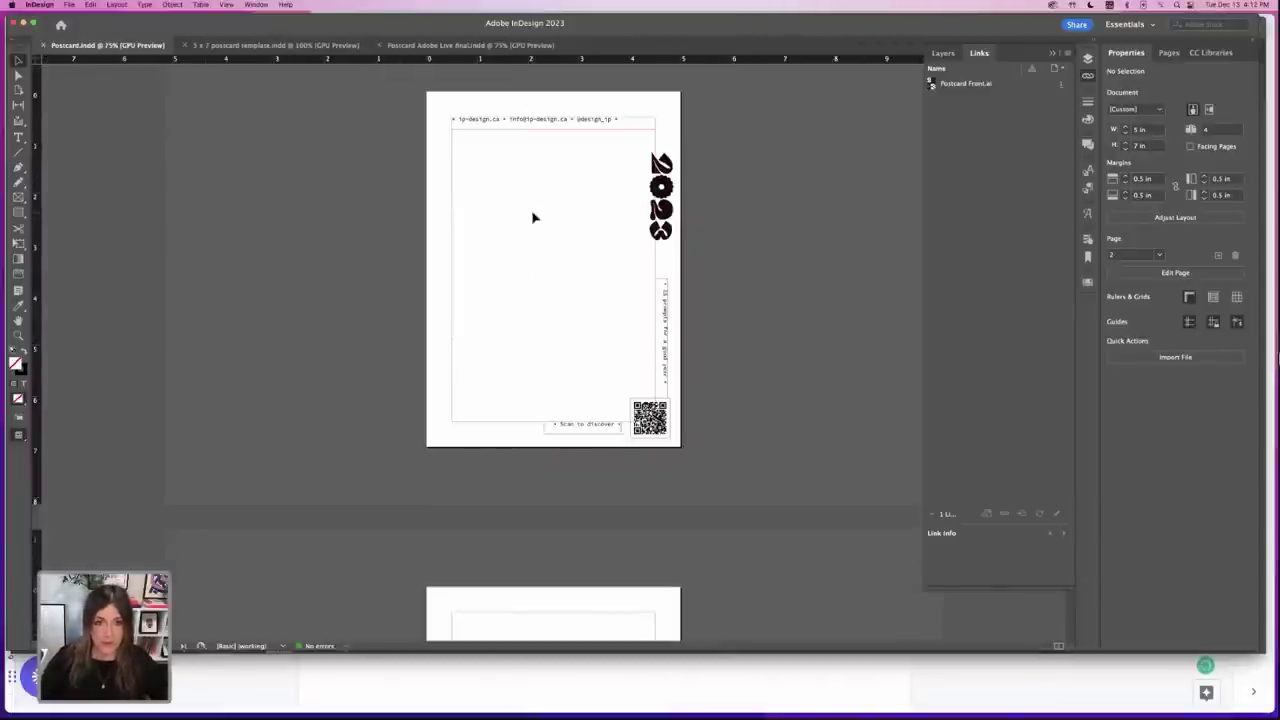
pyautogui.scroll(2, 490, 180)
pyautogui.scroll(-3, 477, 140)
pyautogui.scroll(1, 440, 135)
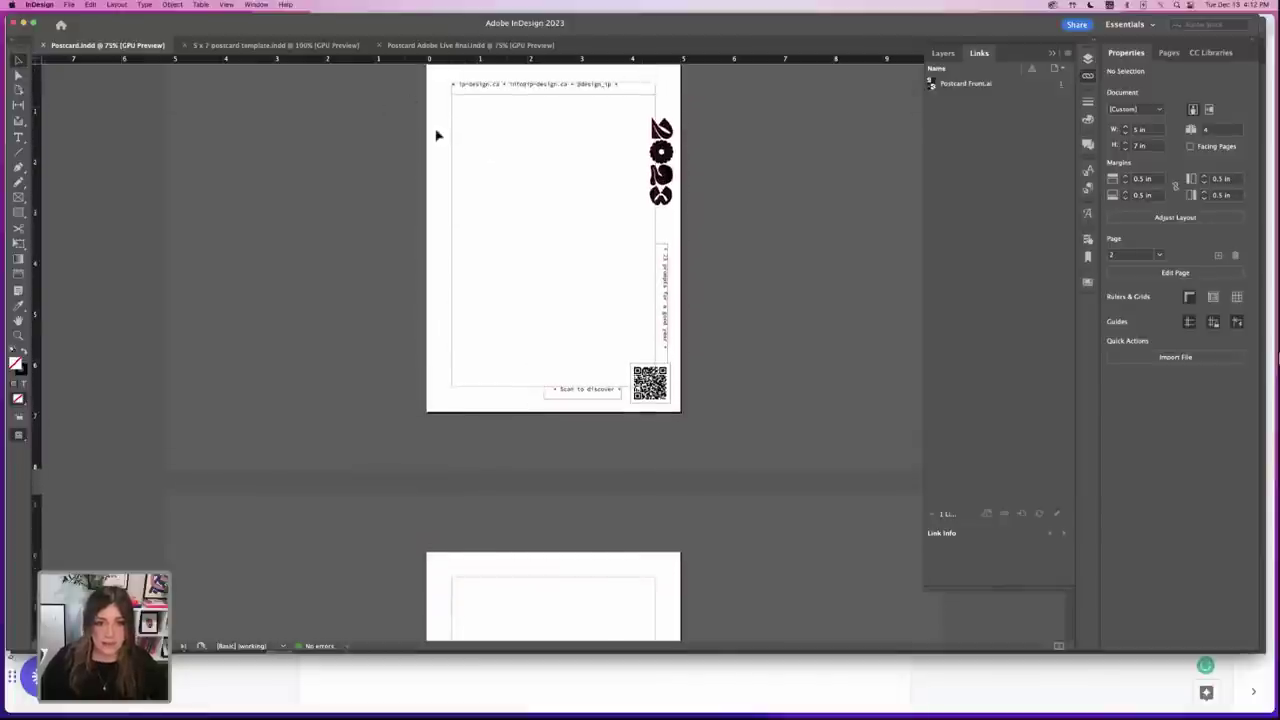
pyautogui.moveTo(436, 135); pyautogui.dragTo(694, 417)
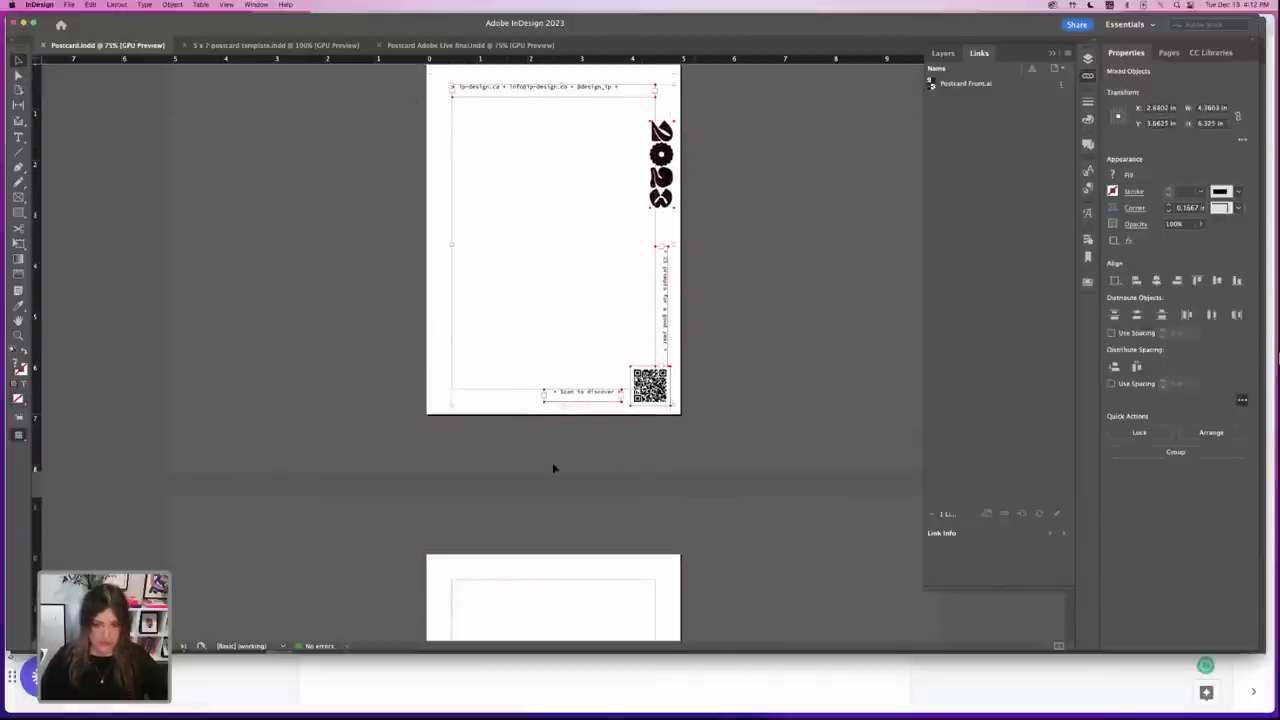
pyautogui.scroll(-5, 553, 468)
pyautogui.click(543, 354)
pyautogui.scroll(-4, 503, 477)
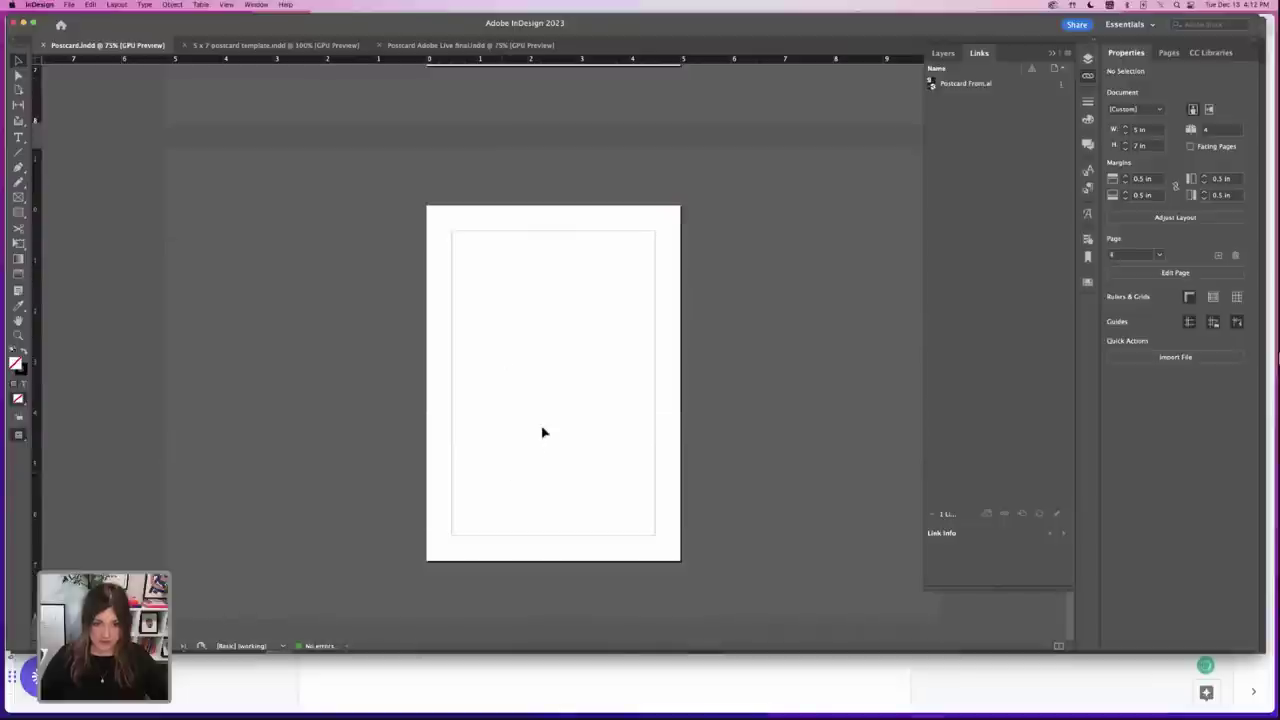
pyautogui.press('super+alt+shift+v')
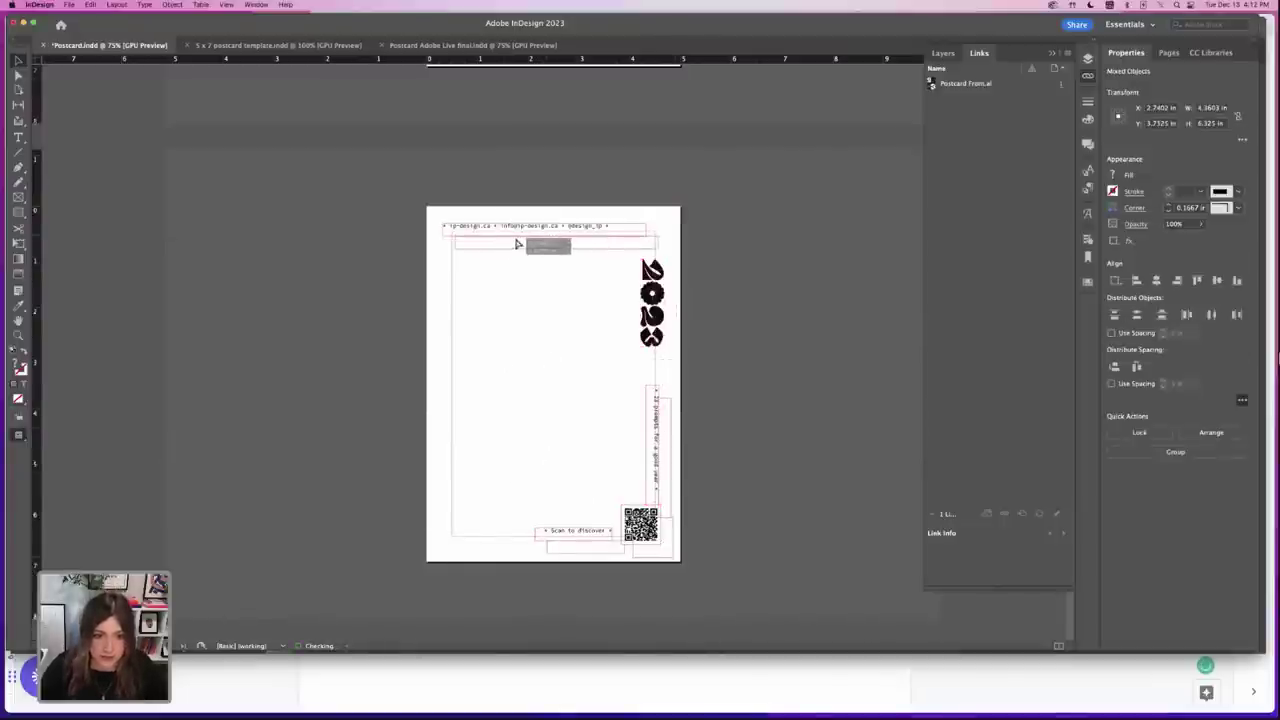
pyautogui.moveTo(516, 240); pyautogui.dragTo(513, 236)
pyautogui.click(523, 320)
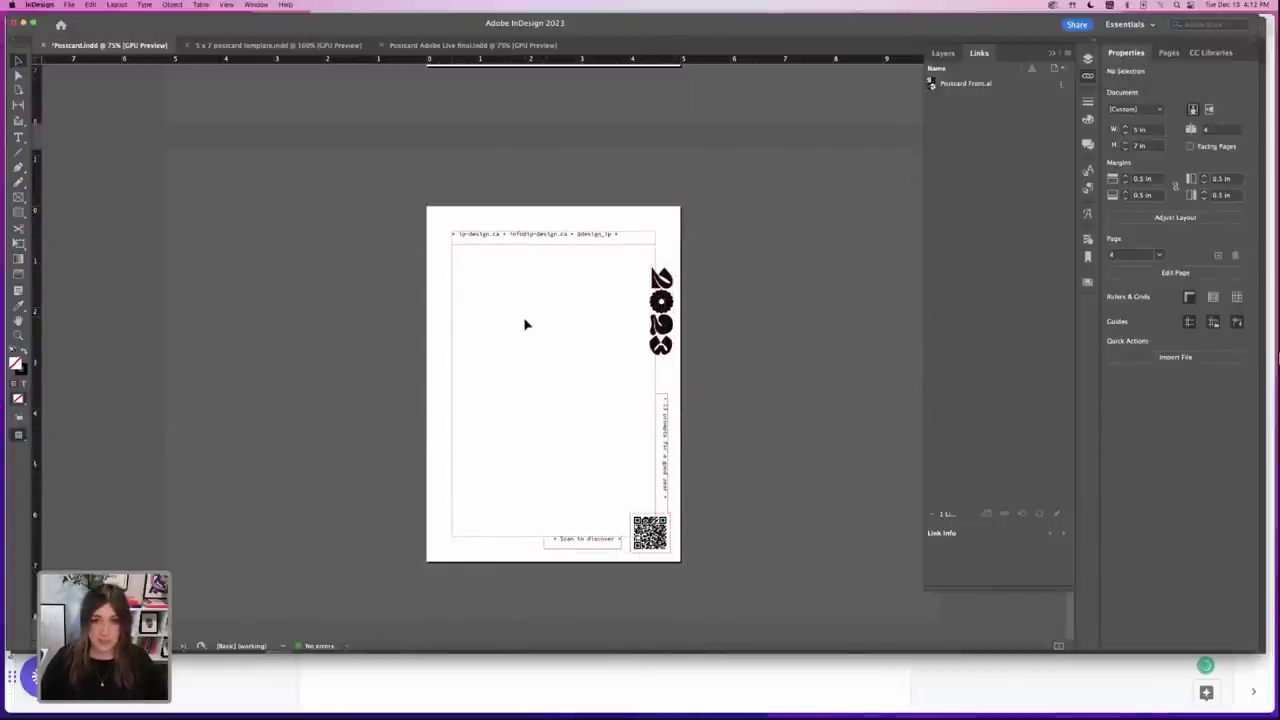
# - Copy the vertical 2023 graphic from page 4 onto page 3 and rotate it 90° back to horizontal
pyautogui.scroll(10, 527, 324)
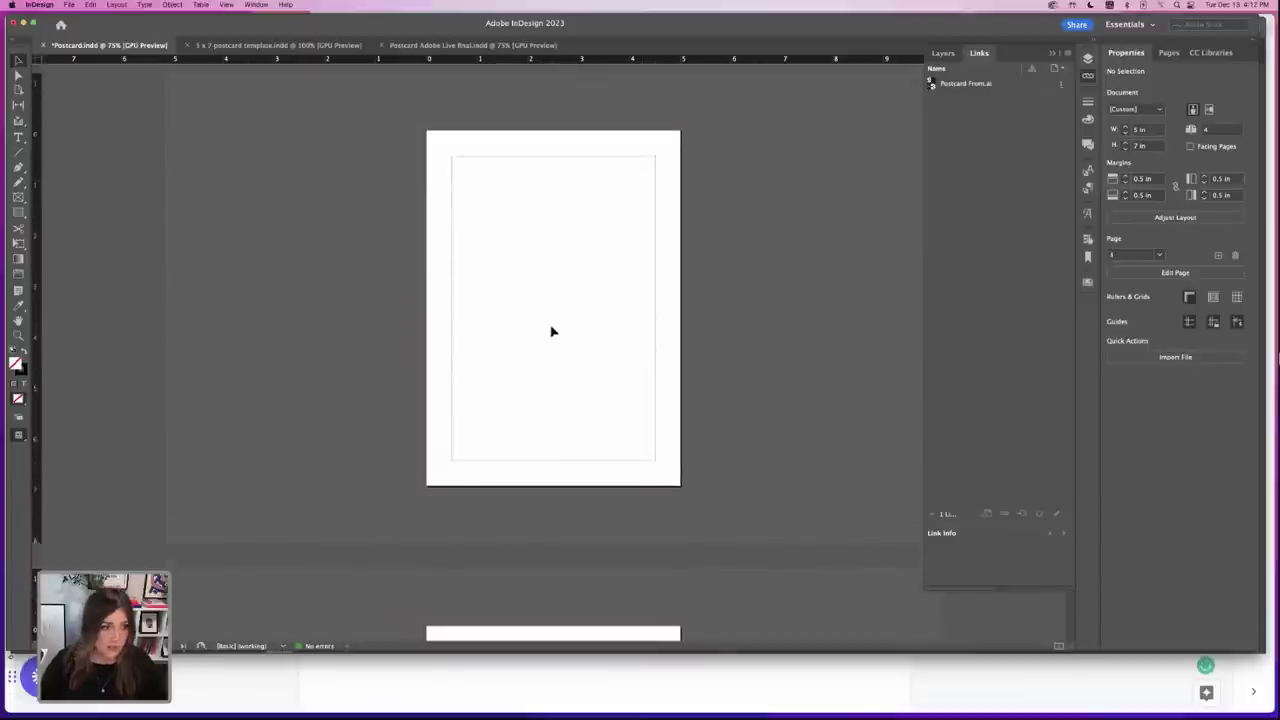
pyautogui.scroll(2, 67, 192)
pyautogui.scroll(-5, 549, 498)
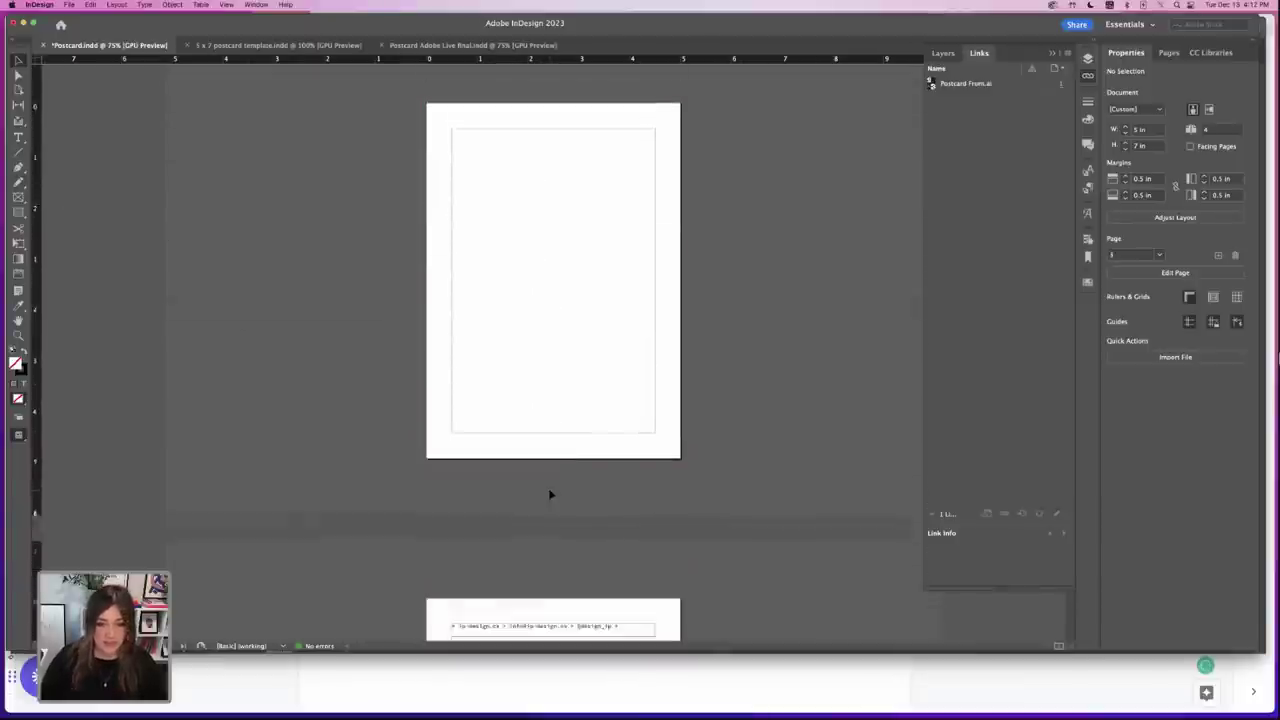
pyautogui.click(664, 515)
pyautogui.scroll(5, 469, 249)
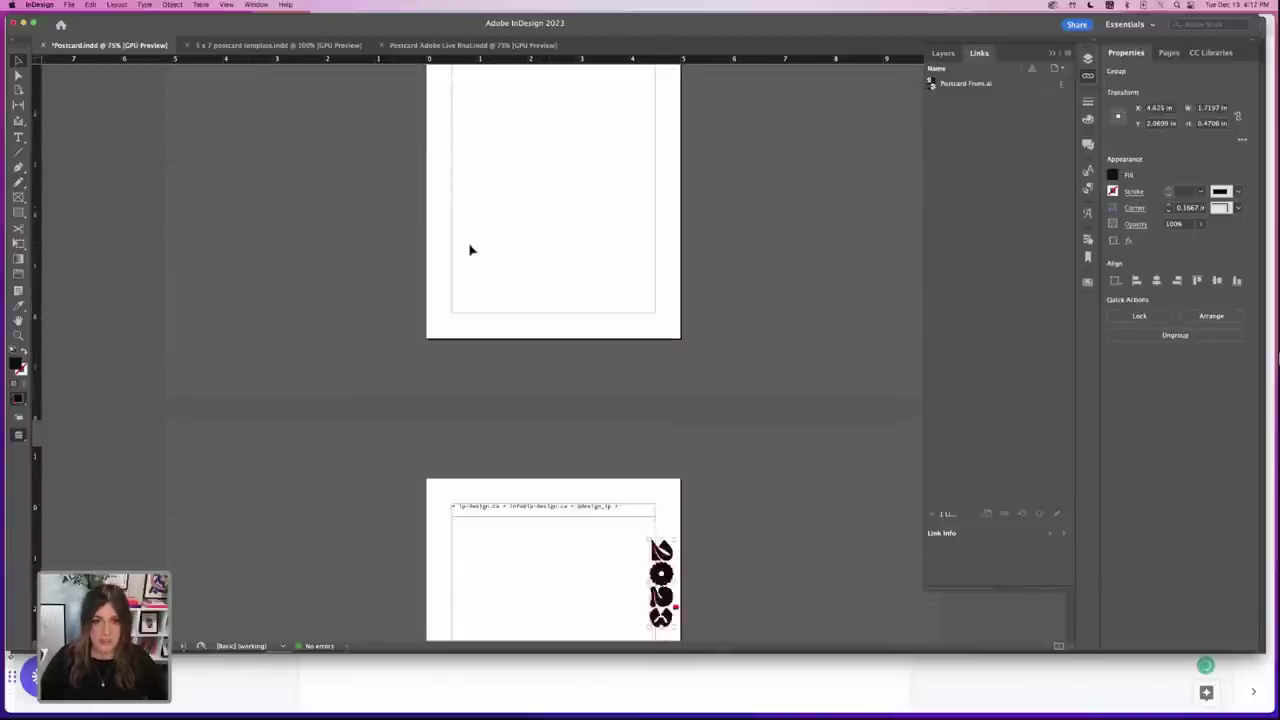
pyautogui.click(549, 268)
pyautogui.press('super+v')
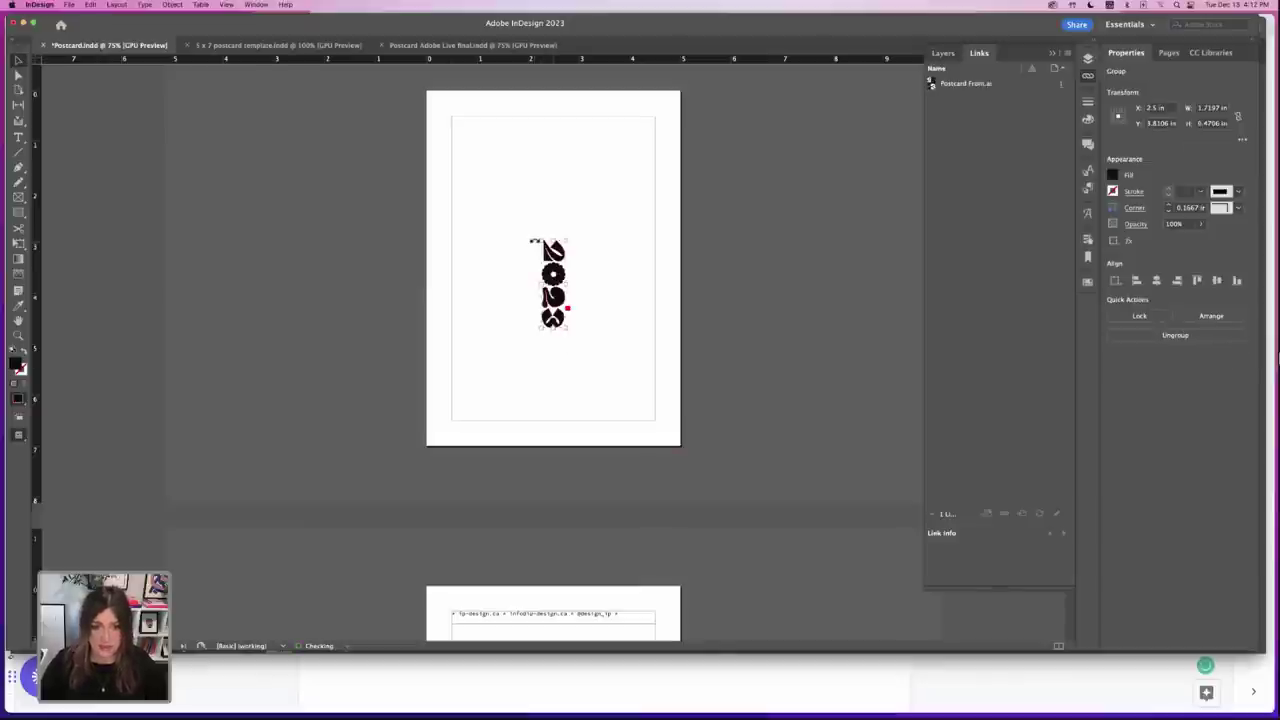
pyautogui.moveTo(534, 242); pyautogui.dragTo(560, 351)
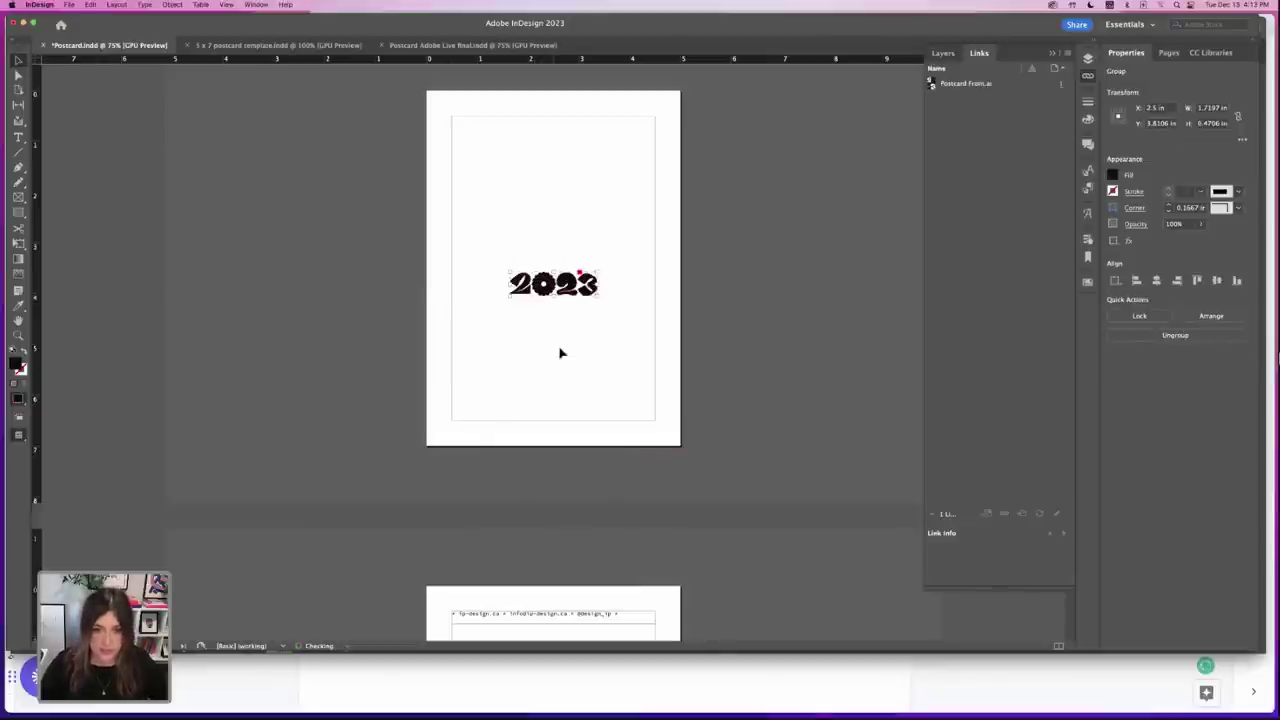
# - Enlarge the horizontal 2023 graphic proportionally and move it to the centre of page 3's upper part
pyautogui.click(541, 270)
pyautogui.click(518, 277)
pyautogui.moveTo(509, 272); pyautogui.dragTo(487, 261)
pyautogui.moveTo(554, 292); pyautogui.dragTo(573, 201)
pyautogui.press('super+shift+a')
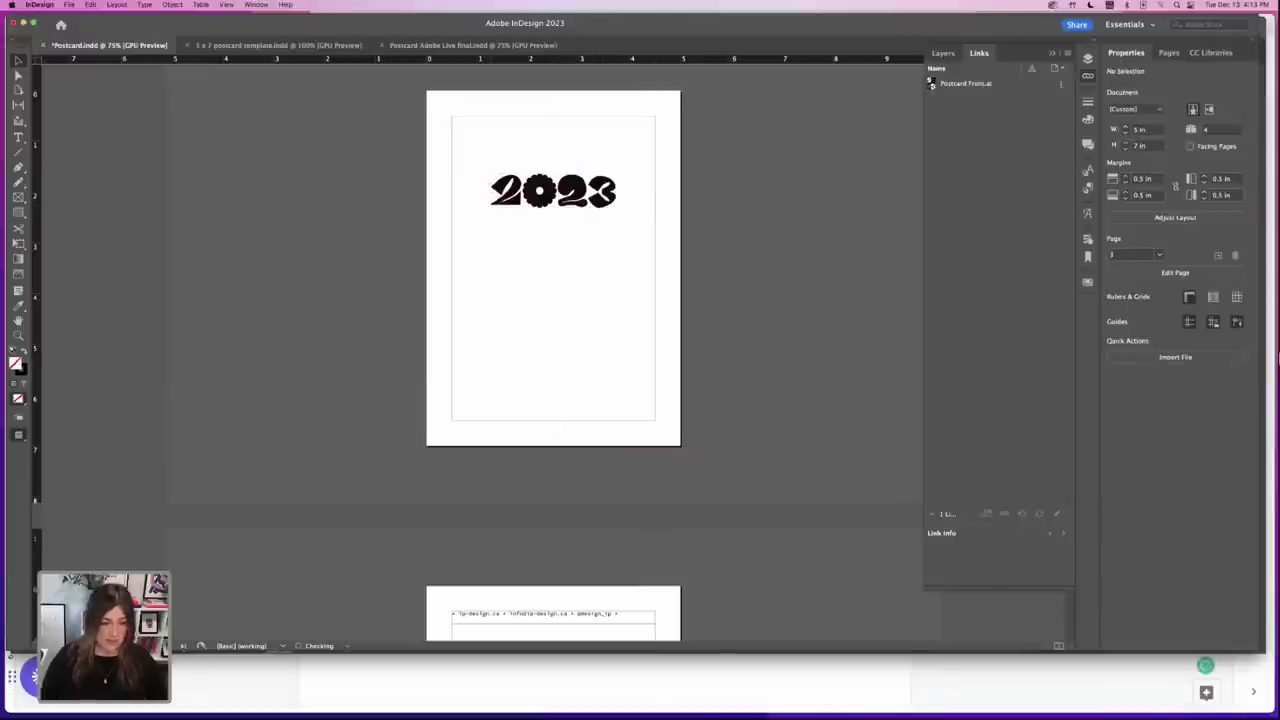
# - Switch to the Postcard Copy document in Google Docs, copy the text from "Share the fun" to the last line, and return to InDesign
pyautogui.click(195, 681)
pyautogui.moveTo(370, 403); pyautogui.dragTo(371, 334)
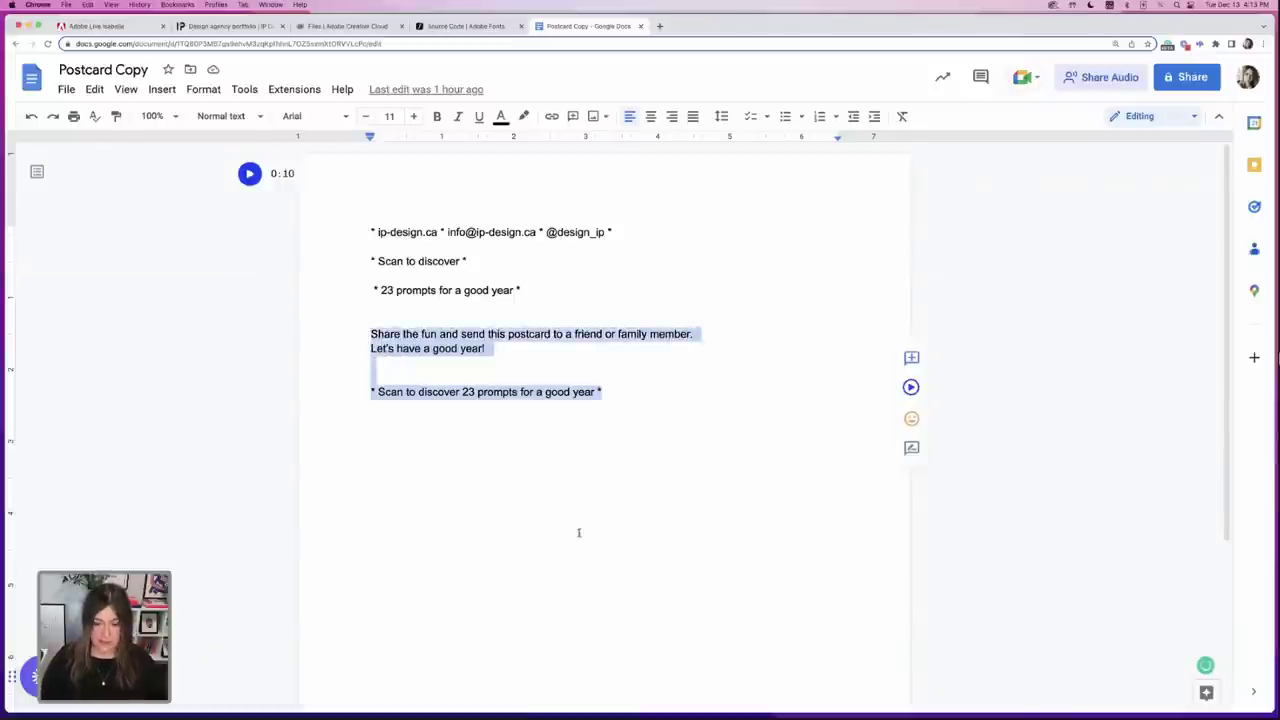
pyautogui.click(953, 694)
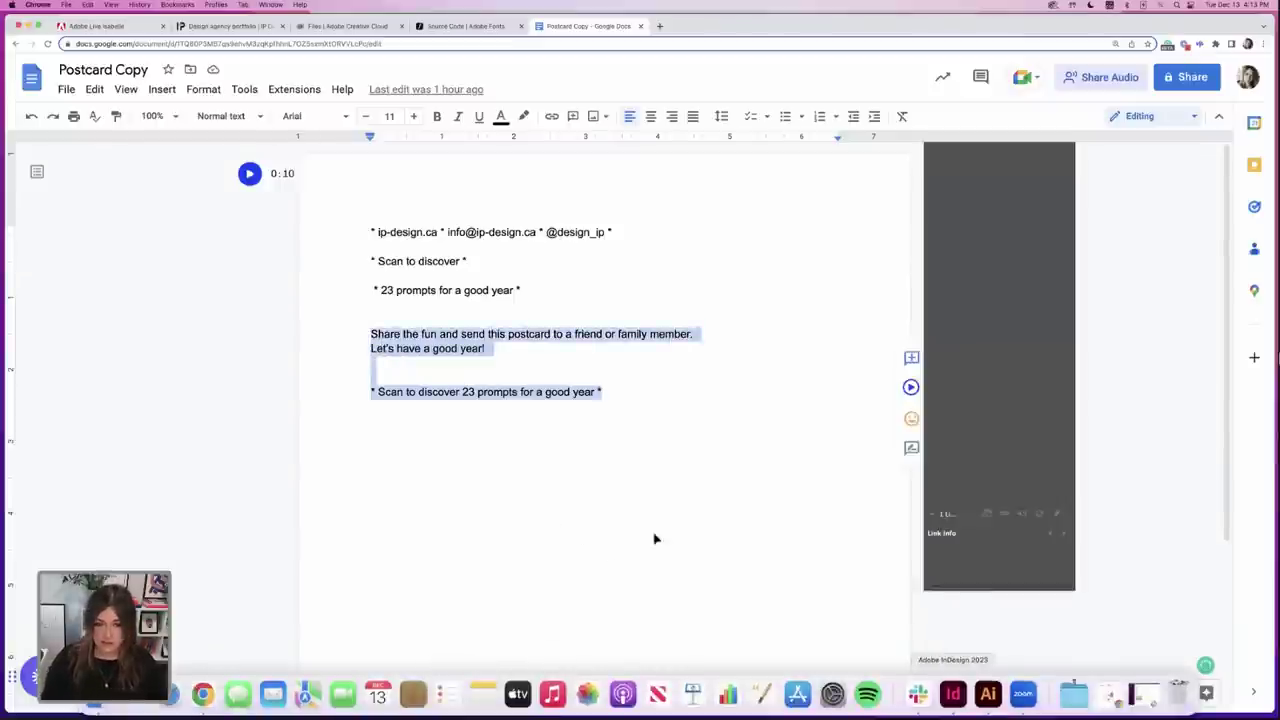
# - Duplicate page 4's contact-line frame below page 3's 2023 graphic, make it taller, and replace its text with the copied postcard message
pyautogui.moveTo(558, 614); pyautogui.dragTo(553, 291)
pyautogui.click(553, 258)
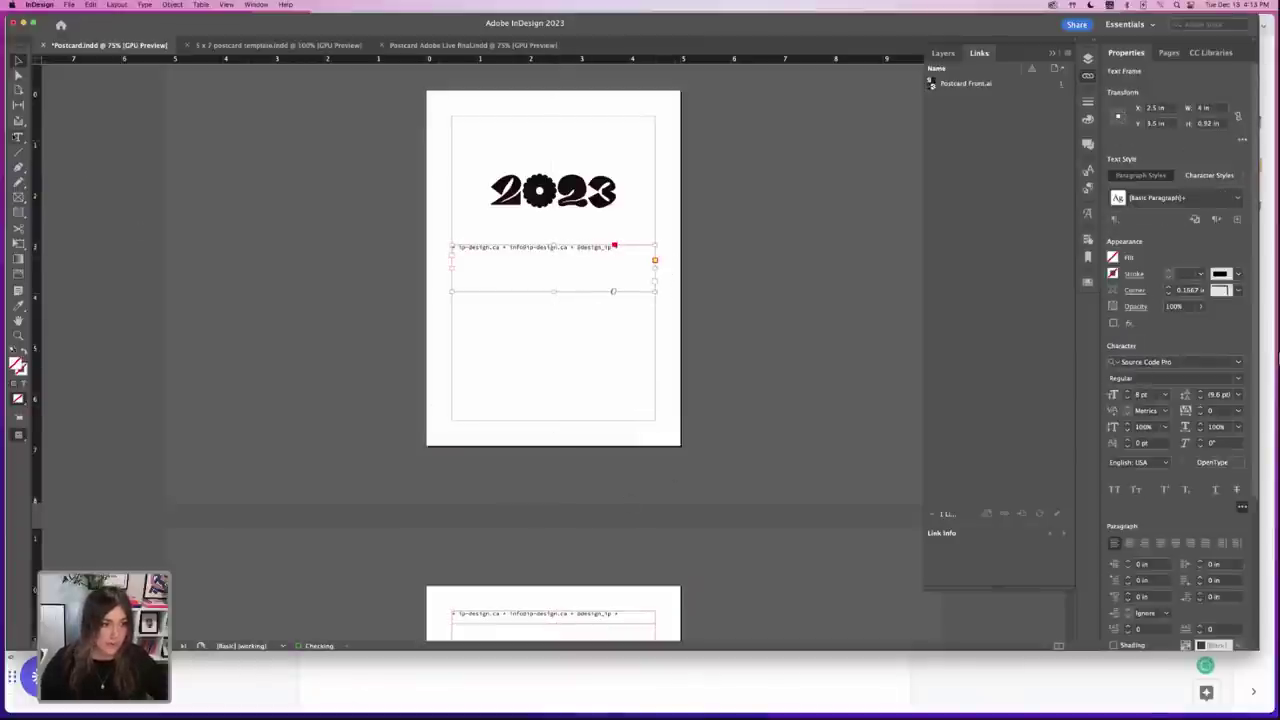
pyautogui.press('t')
pyautogui.tripleClick(449, 243)
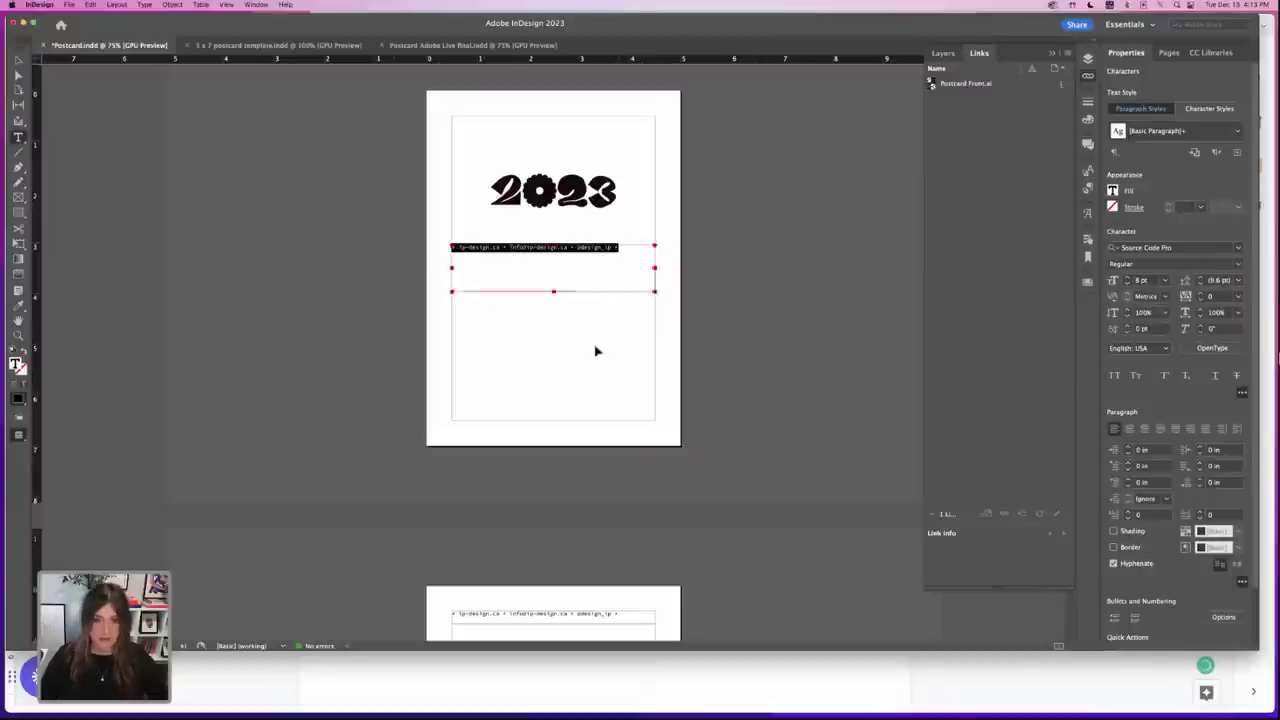
pyautogui.write("Share the fun and send this postcard to a friend or family member. Let's have a good year!  • Scan to discover 23 prompts for a good year •")
# - Centre-align the page 3 message and join "Let's have a good year!" to the end of the preceding sentence
pyautogui.press('super+a')
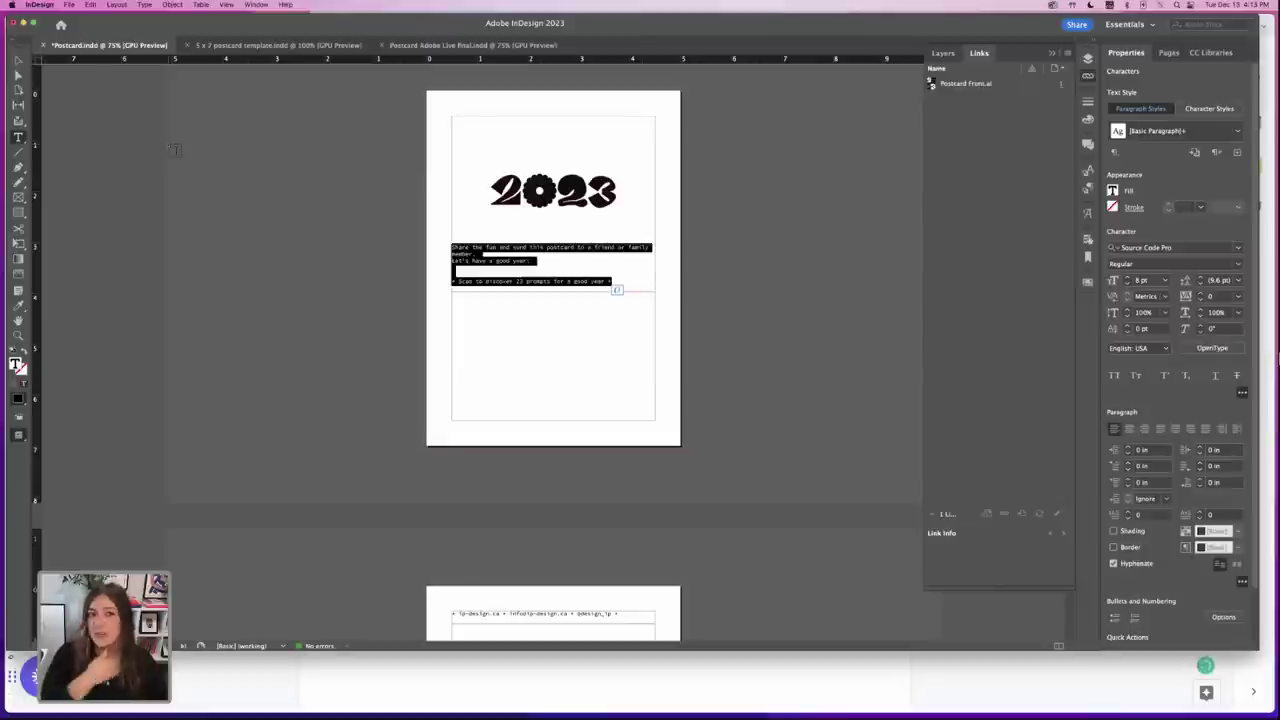
pyautogui.scroll(-1, 178, 145)
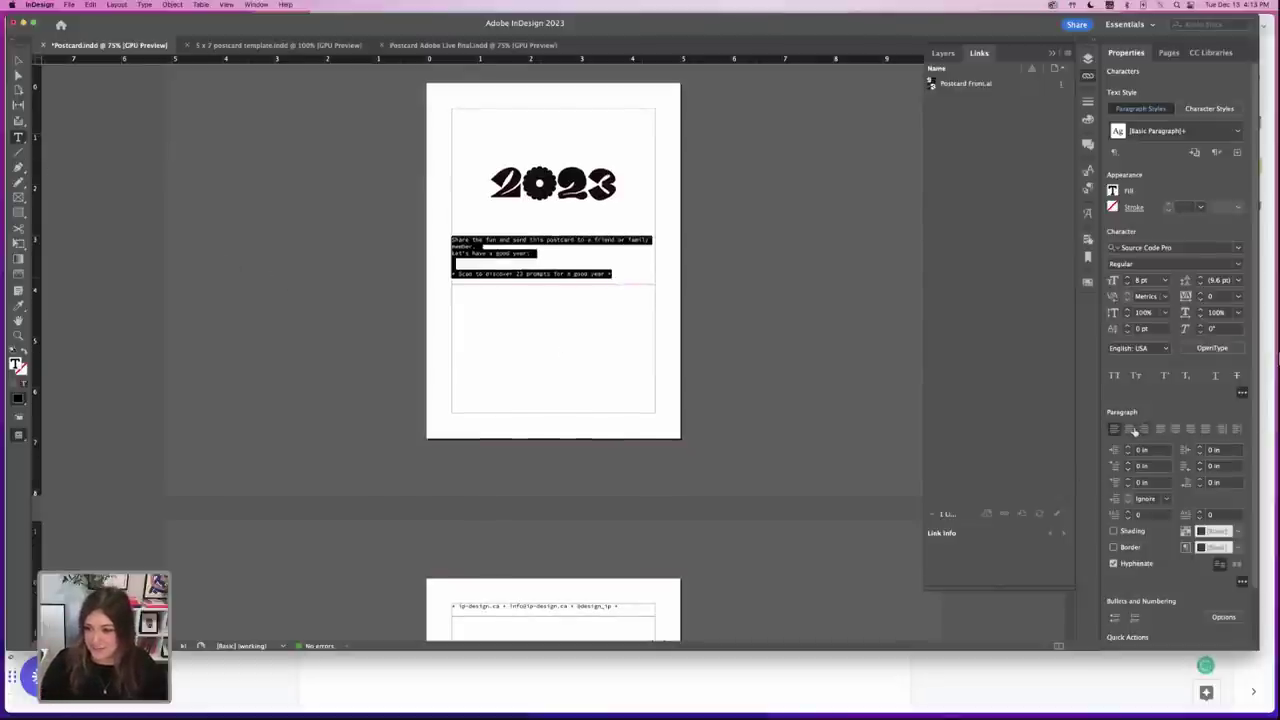
pyautogui.click(1131, 429)
pyautogui.click(518, 254)
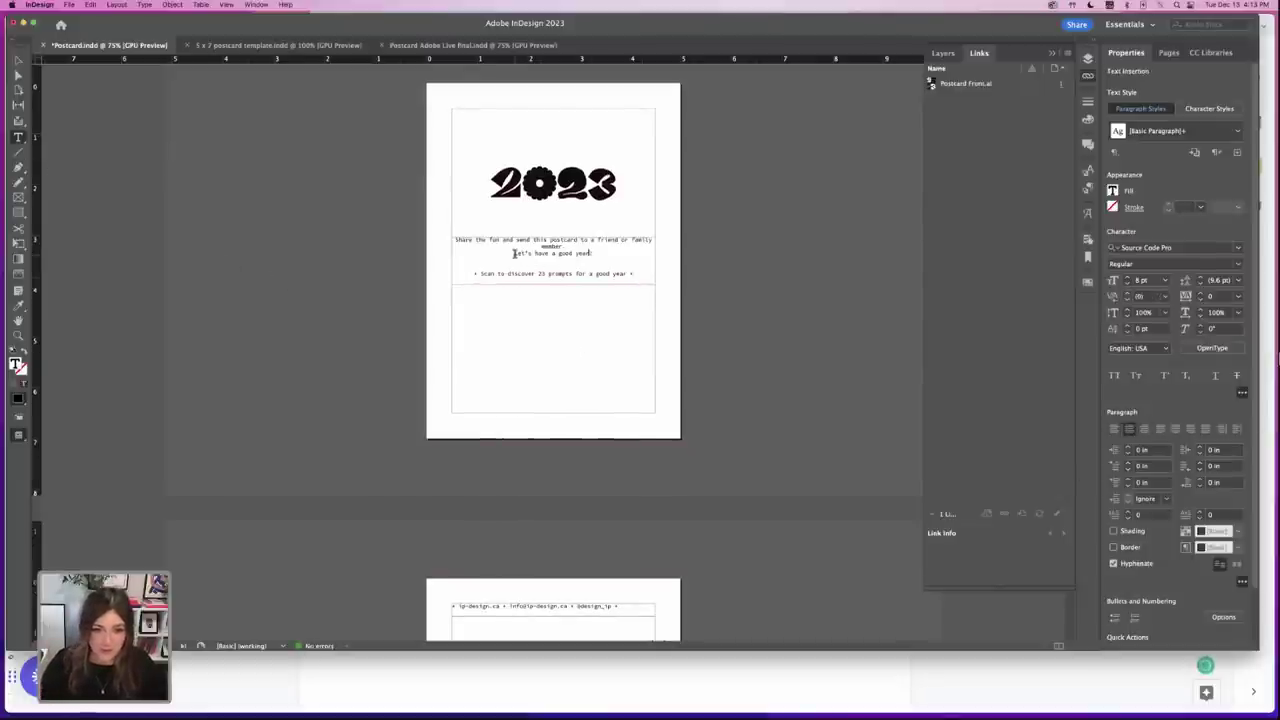
pyautogui.press('BackSpace')
pyautogui.write(". Let's have a good year!")
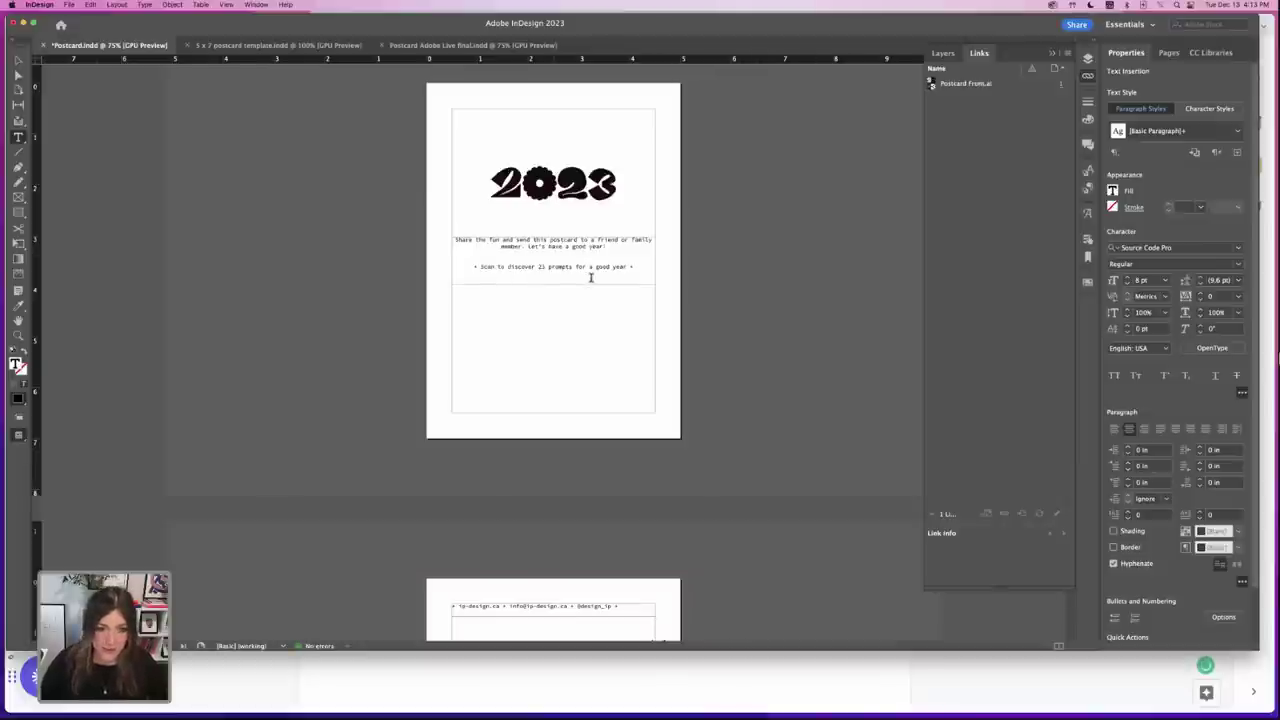
pyautogui.press('Escape')
pyautogui.click(534, 383)
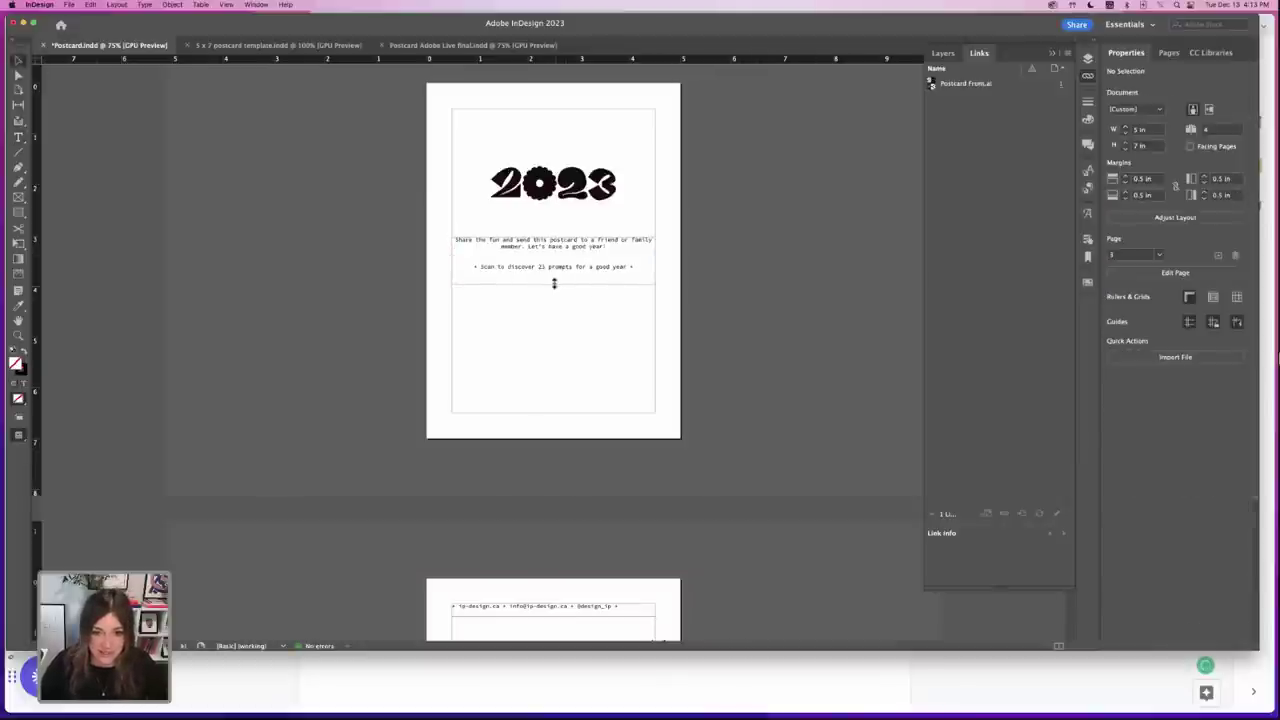
# - Enlarge the page 3 message to 14 pt and extend its text frame to 1.71 in high
pyautogui.moveTo(554, 284); pyautogui.dragTo(553, 292)
pyautogui.click(585, 346)
pyautogui.click(557, 278)
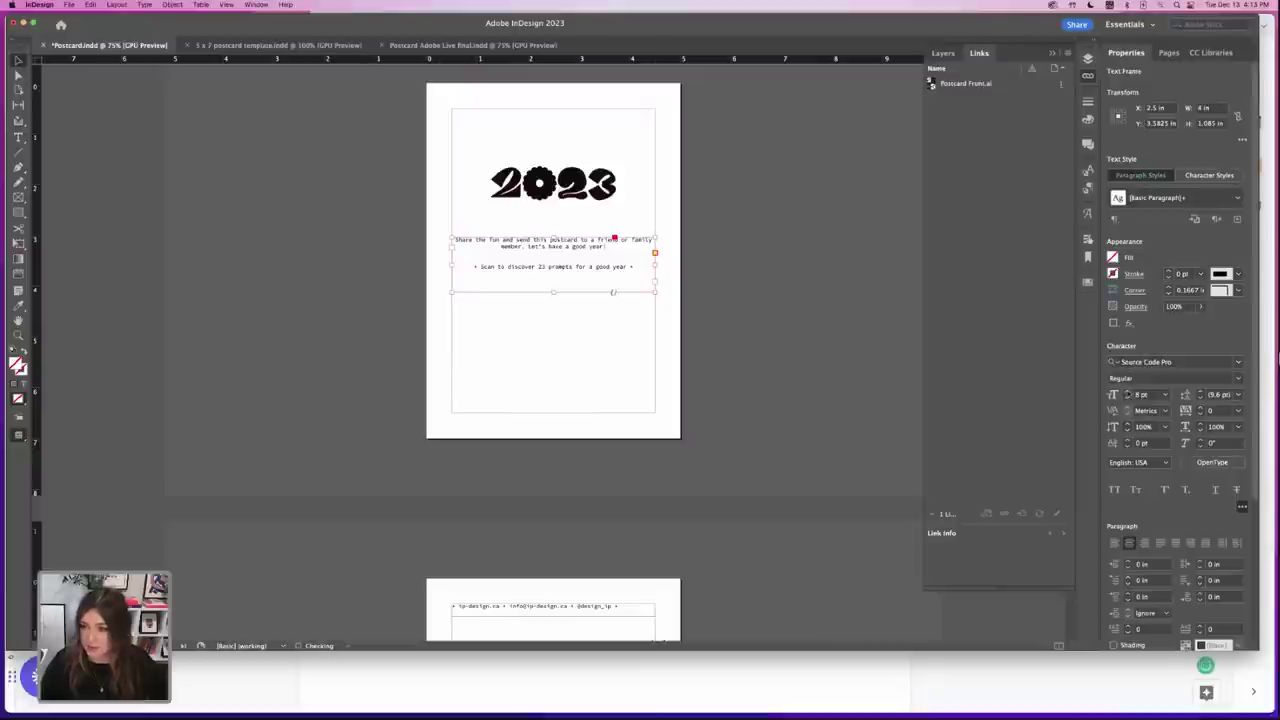
pyautogui.click(1128, 392)
pyautogui.click(1128, 392)
pyautogui.click(1128, 392)
pyautogui.click(1128, 392)
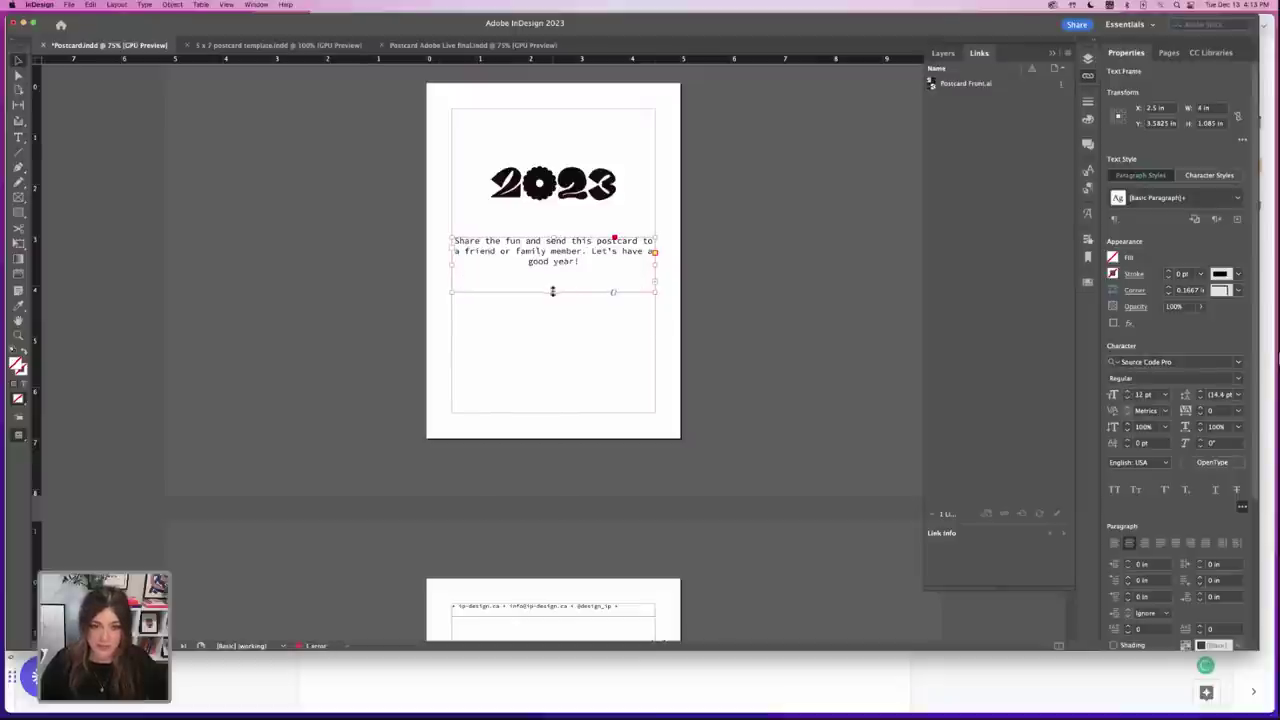
pyautogui.moveTo(552, 290); pyautogui.dragTo(553, 323)
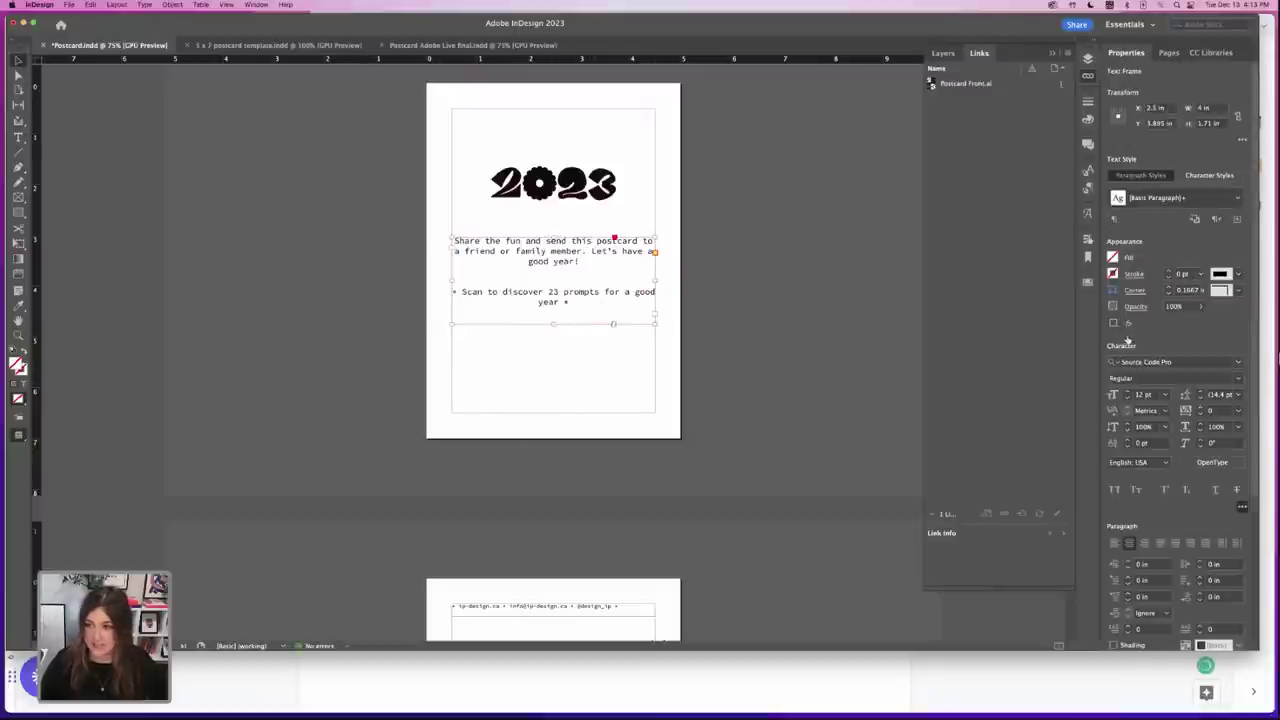
pyautogui.click(1128, 392)
pyautogui.click(703, 293)
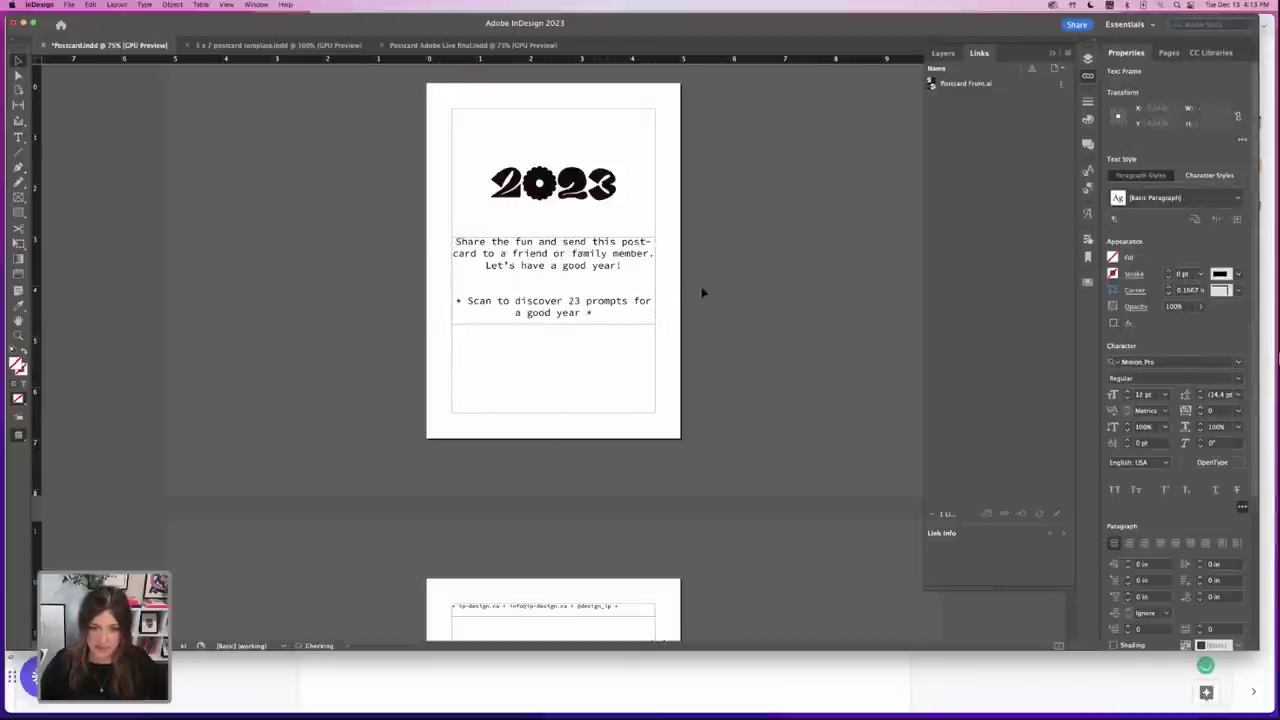
# - Turn off hyphenation for all of the message text on page 3
pyautogui.click(18, 137)
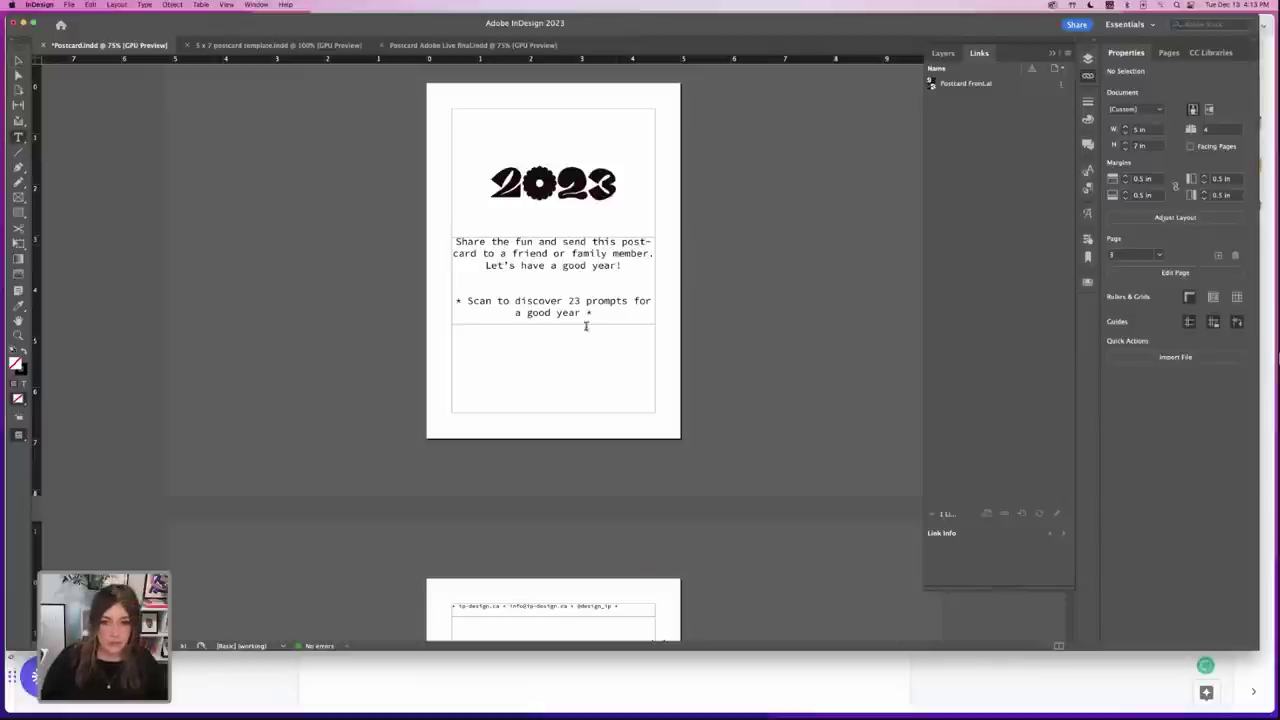
pyautogui.moveTo(596, 316); pyautogui.dragTo(450, 241)
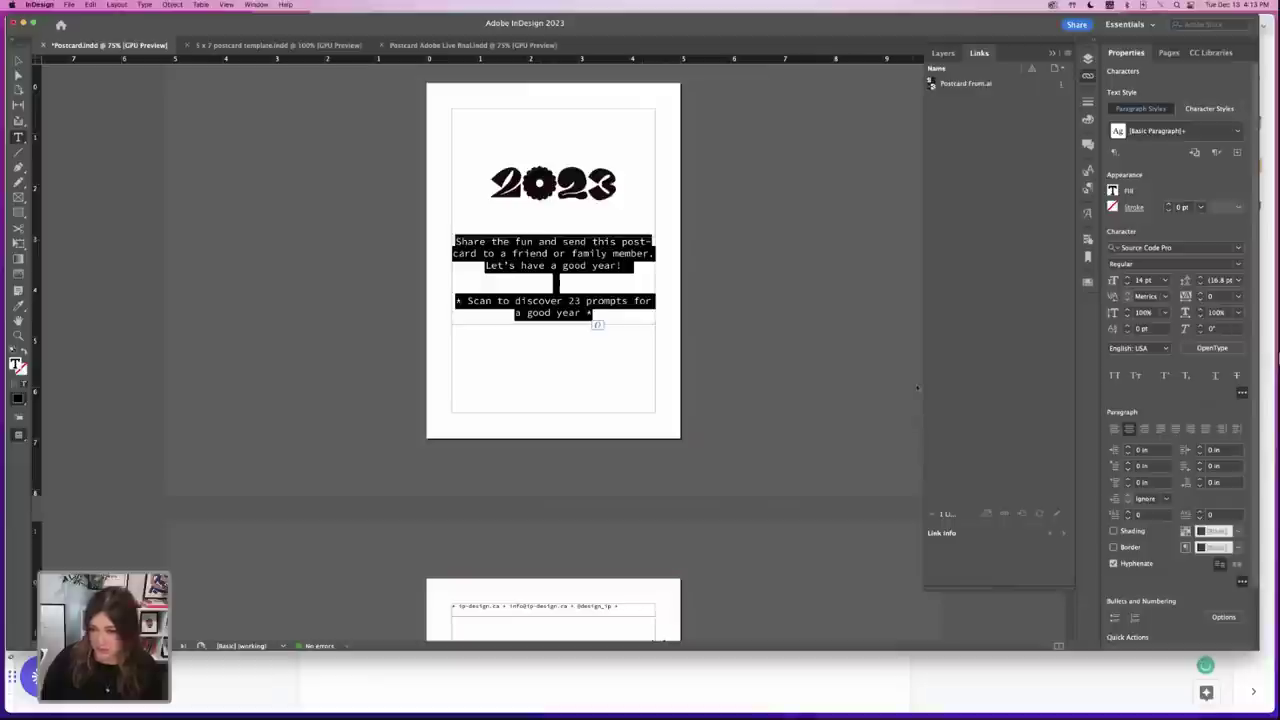
pyautogui.scroll(-2, 1165, 400)
pyautogui.click(1113, 508)
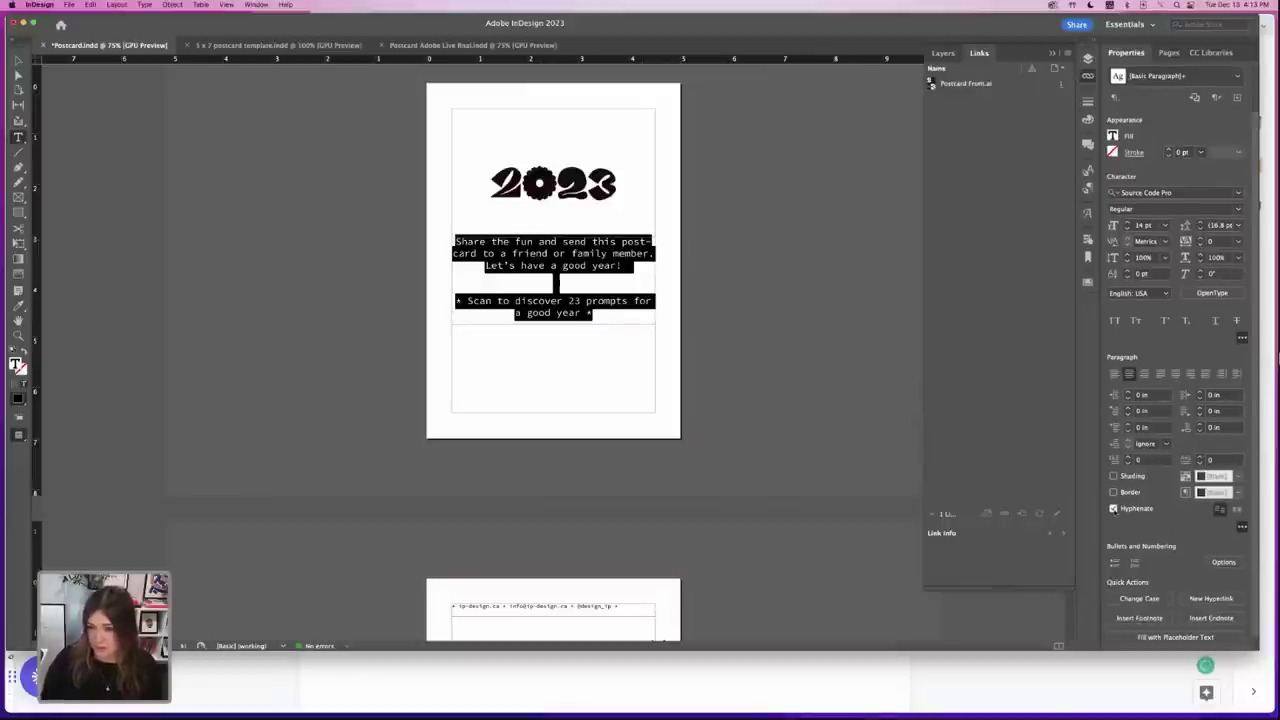
pyautogui.click(569, 357)
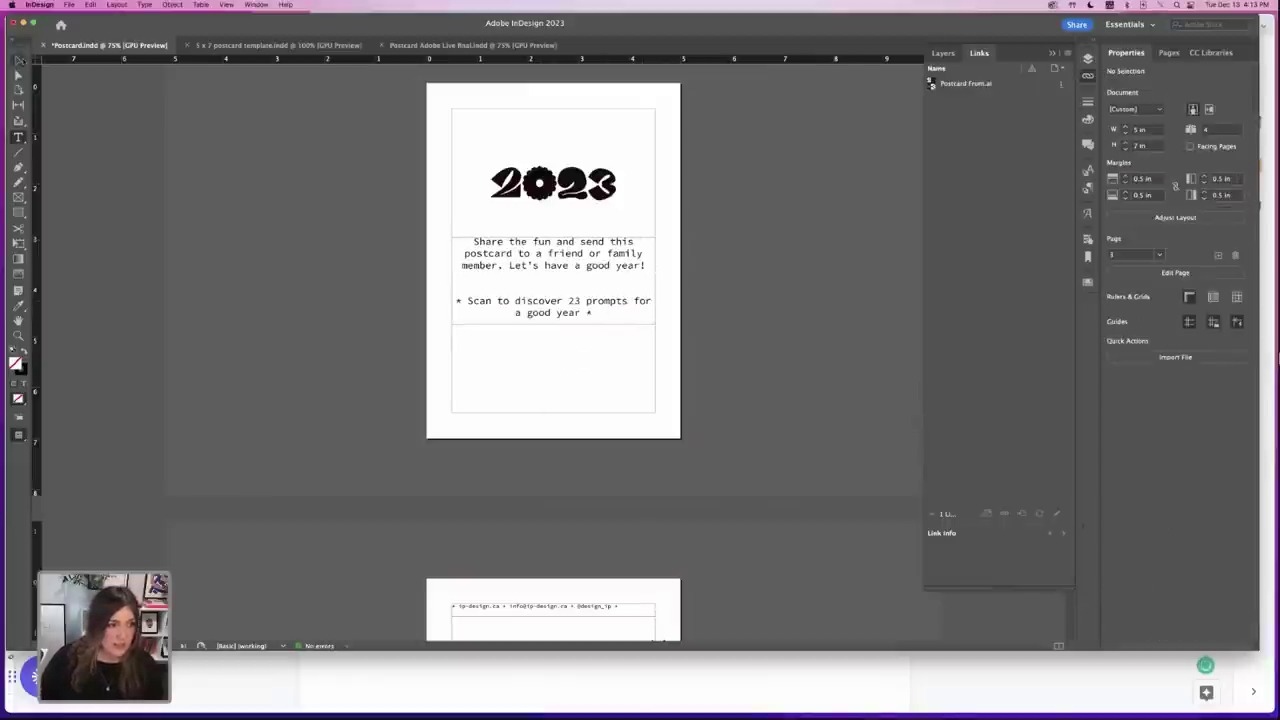
# - Copy the QR code from page 4 onto page 3, centre it beneath the message, and make it fill its frame
pyautogui.press('v')
pyautogui.scroll(-5, 509, 371)
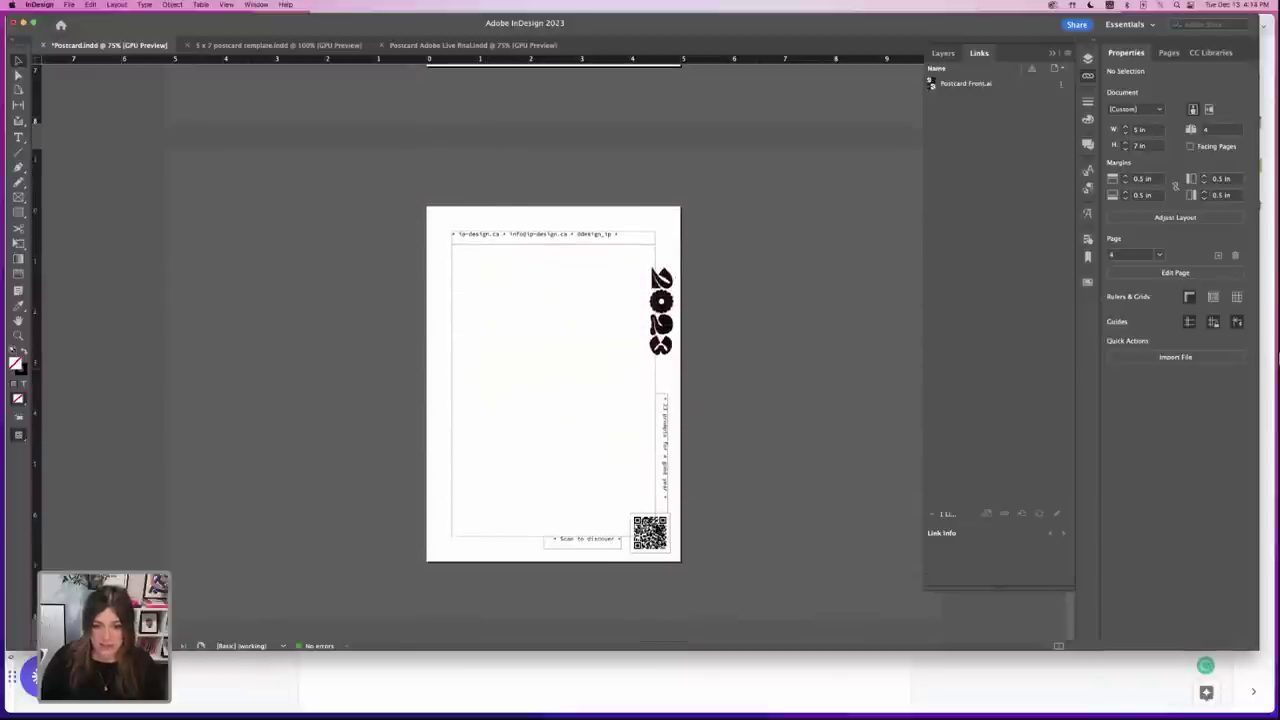
pyautogui.click(650, 532)
pyautogui.scroll(5, 486, 278)
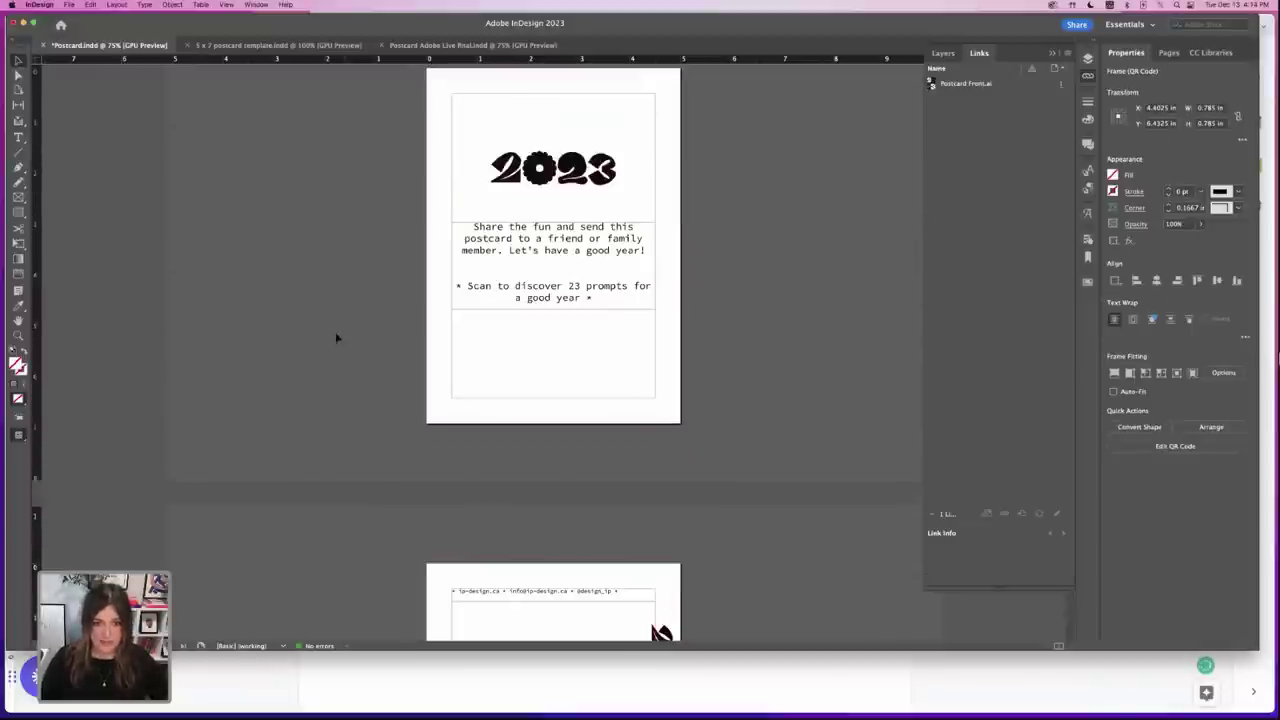
pyautogui.hotkey('ctrl', 'v')
pyautogui.moveTo(562, 271); pyautogui.dragTo(569, 344)
pyautogui.click(574, 361)
pyautogui.click(1114, 372)
# - Shift page 3's 2023 graphic, message and QR code slightly upward together, and review the layout in Preview mode
pyautogui.moveTo(483, 121); pyautogui.dragTo(564, 330)
pyautogui.click(706, 345)
pyautogui.press('w')
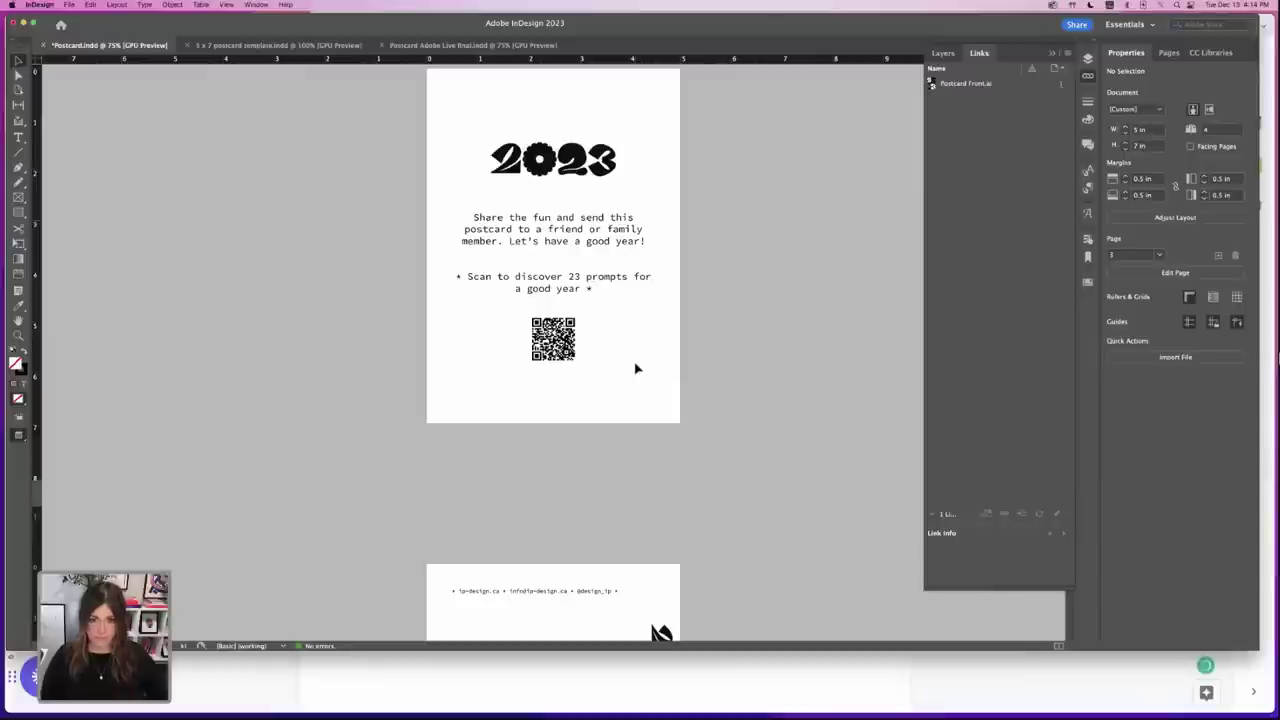
pyautogui.scroll(2, 650, 375)
pyautogui.click(600, 274)
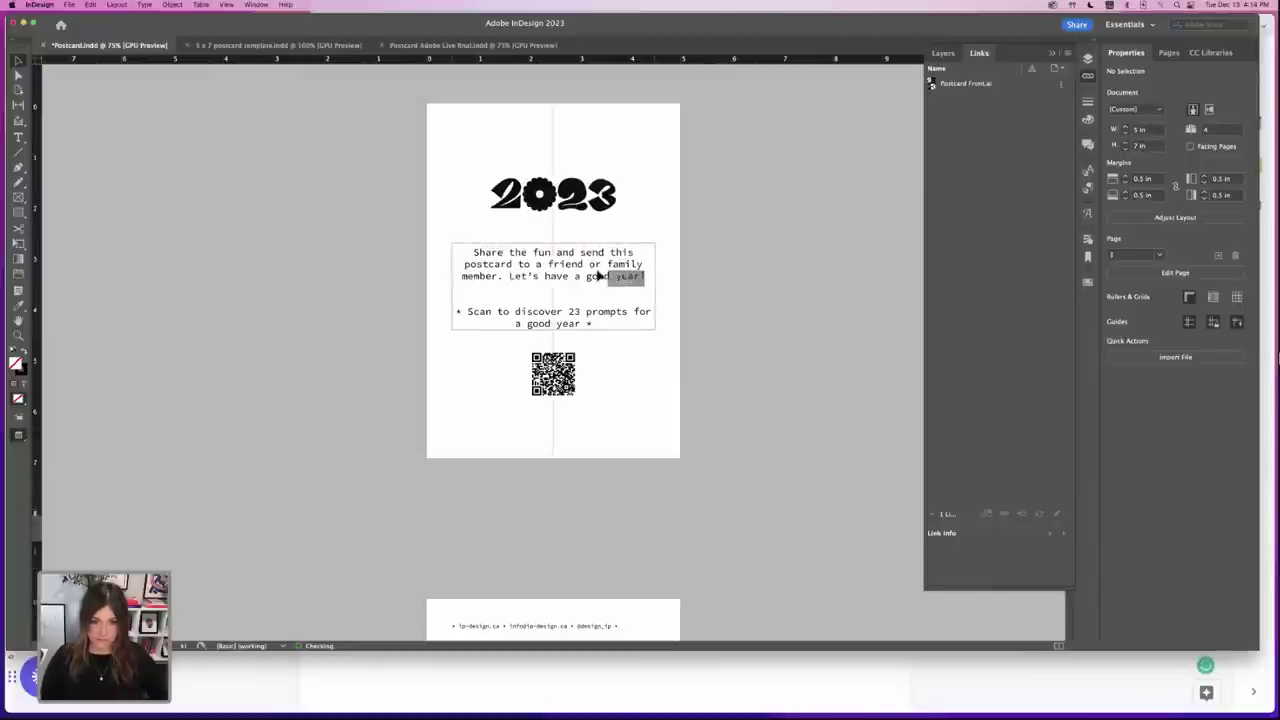
pyautogui.click(655, 367)
pyautogui.scroll(2, 647, 386)
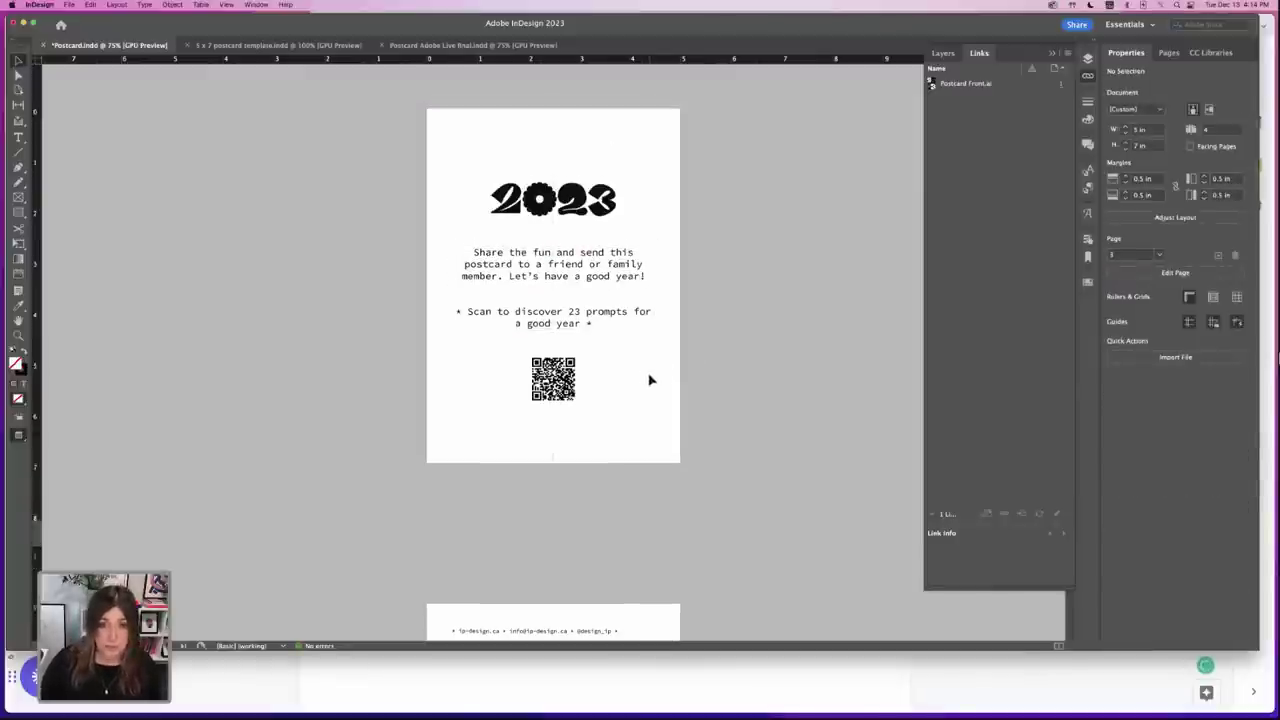
pyautogui.scroll(-4, 649, 380)
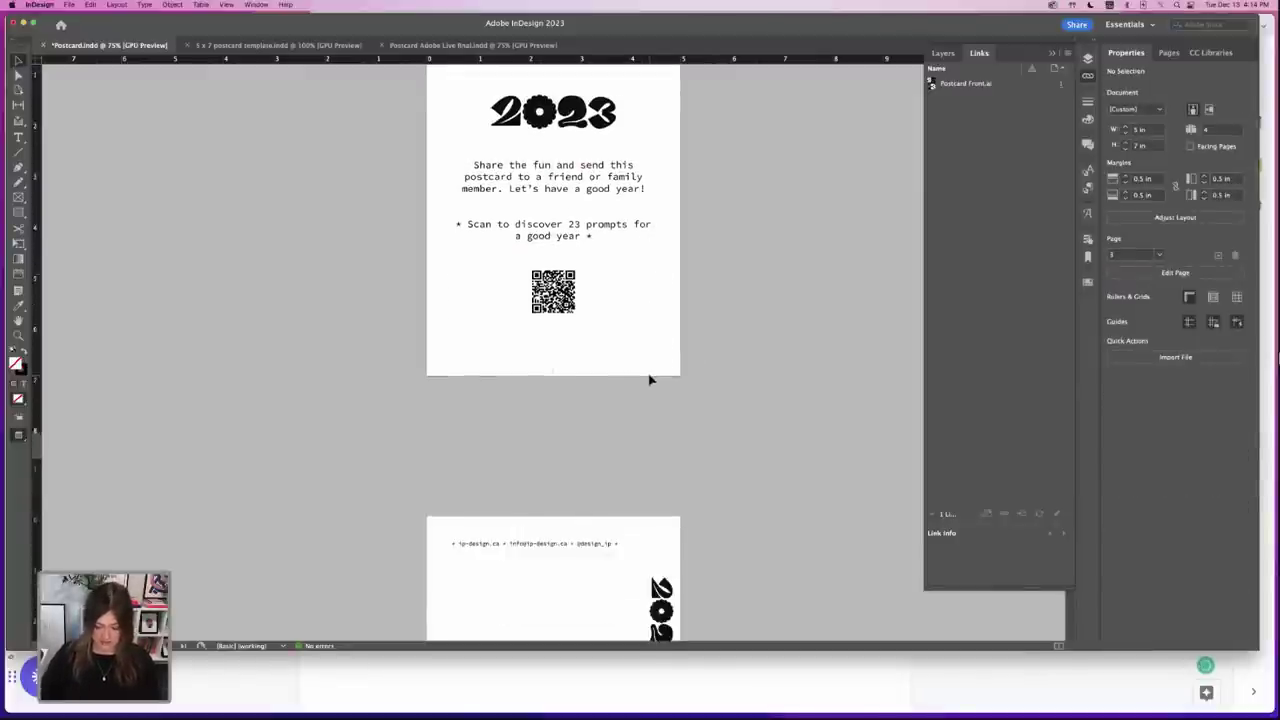
# - Review all four postcard pages from the front artwork through to the last back, and save the document
pyautogui.scroll(10, 689, 386)
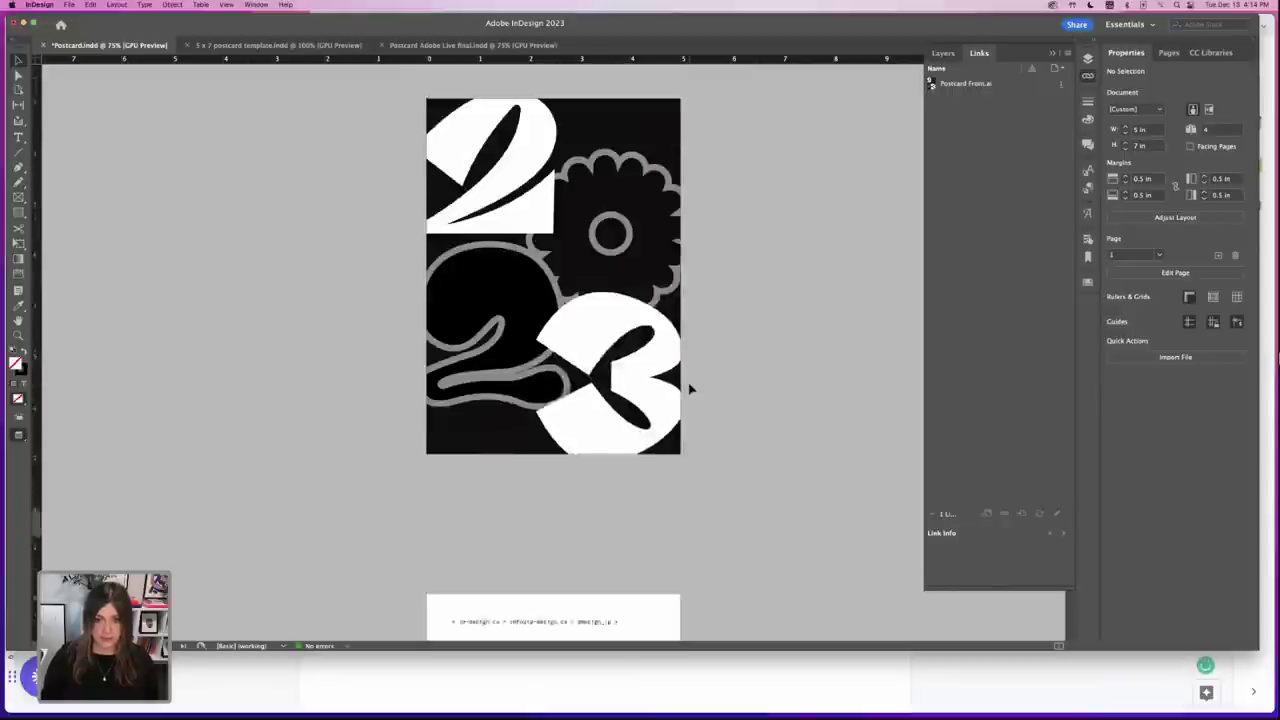
pyautogui.scroll(1, 689, 388)
pyautogui.scroll(-3, 689, 388)
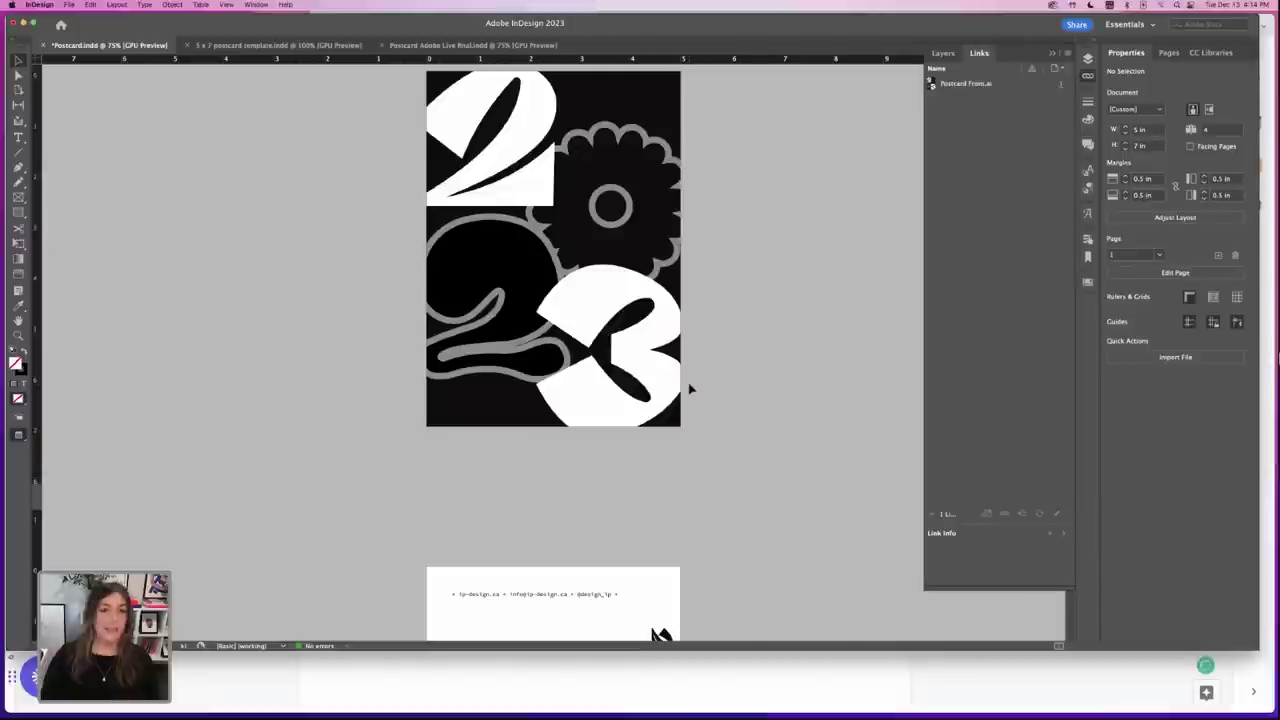
pyautogui.scroll(-1, 406, 257)
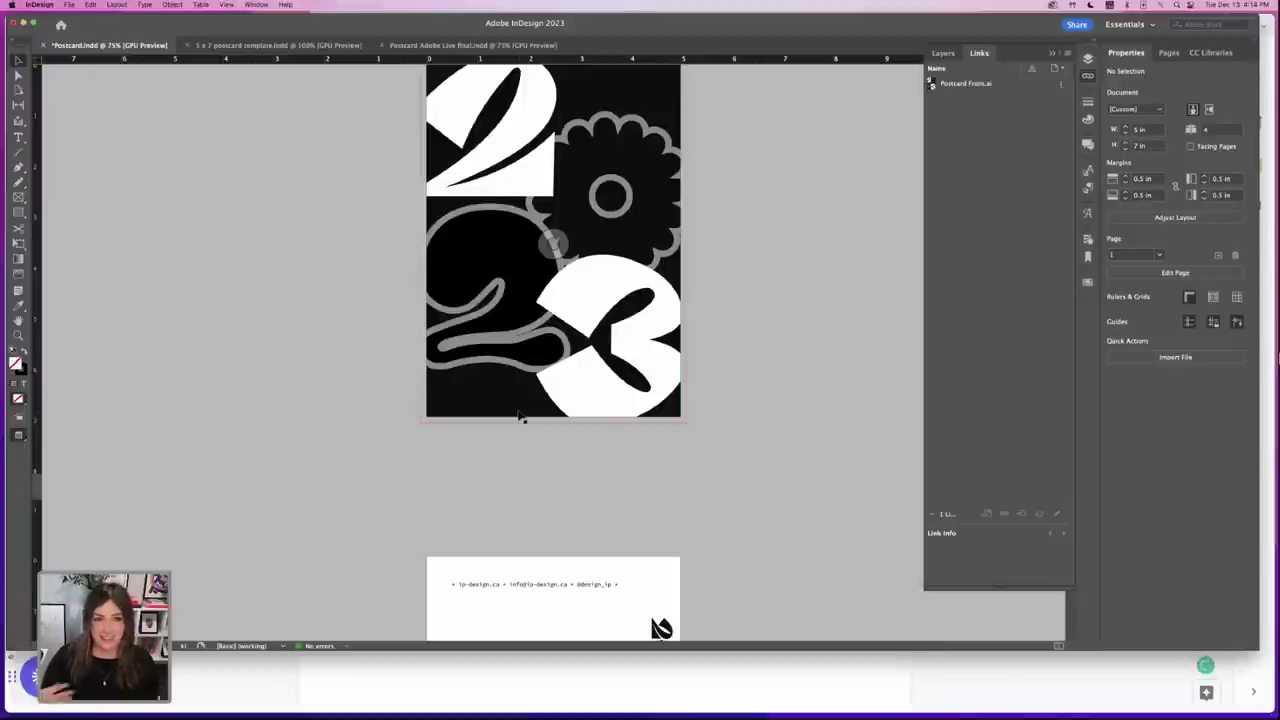
pyautogui.scroll(-3, 520, 418)
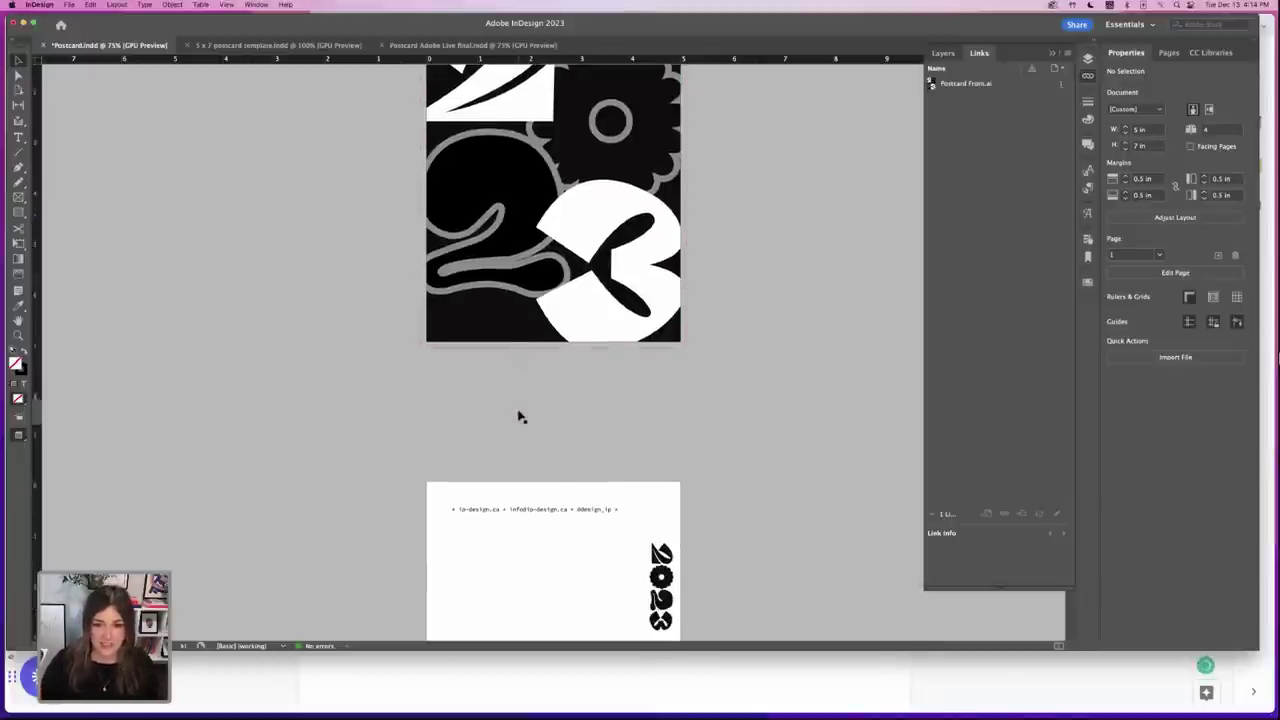
pyautogui.scroll(-10, 520, 418)
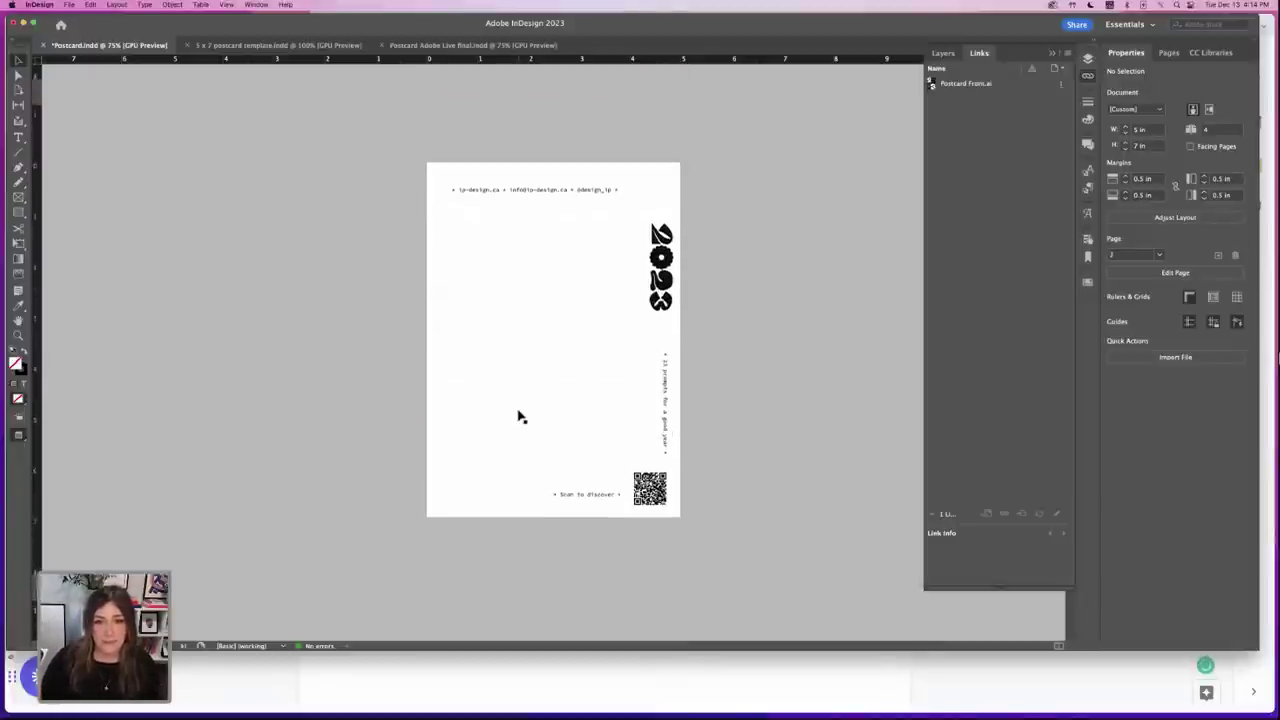
pyautogui.scroll(-13, 520, 418)
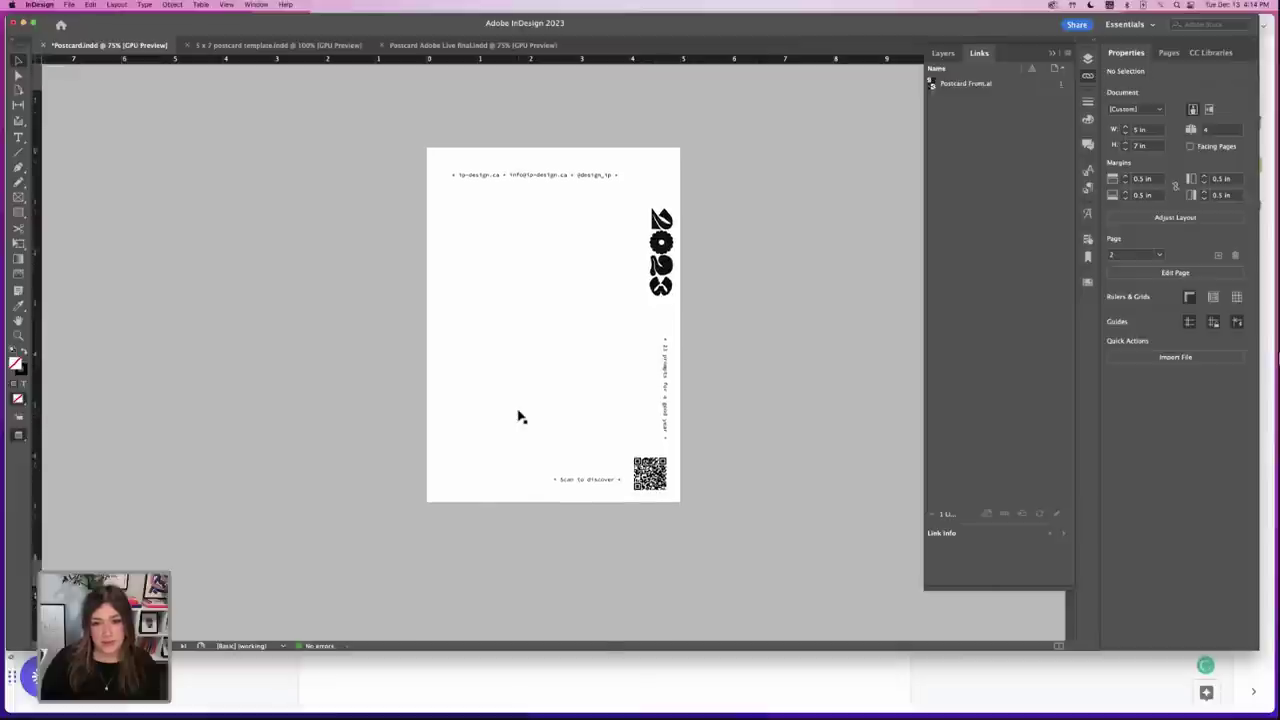
pyautogui.scroll(-1, 520, 418)
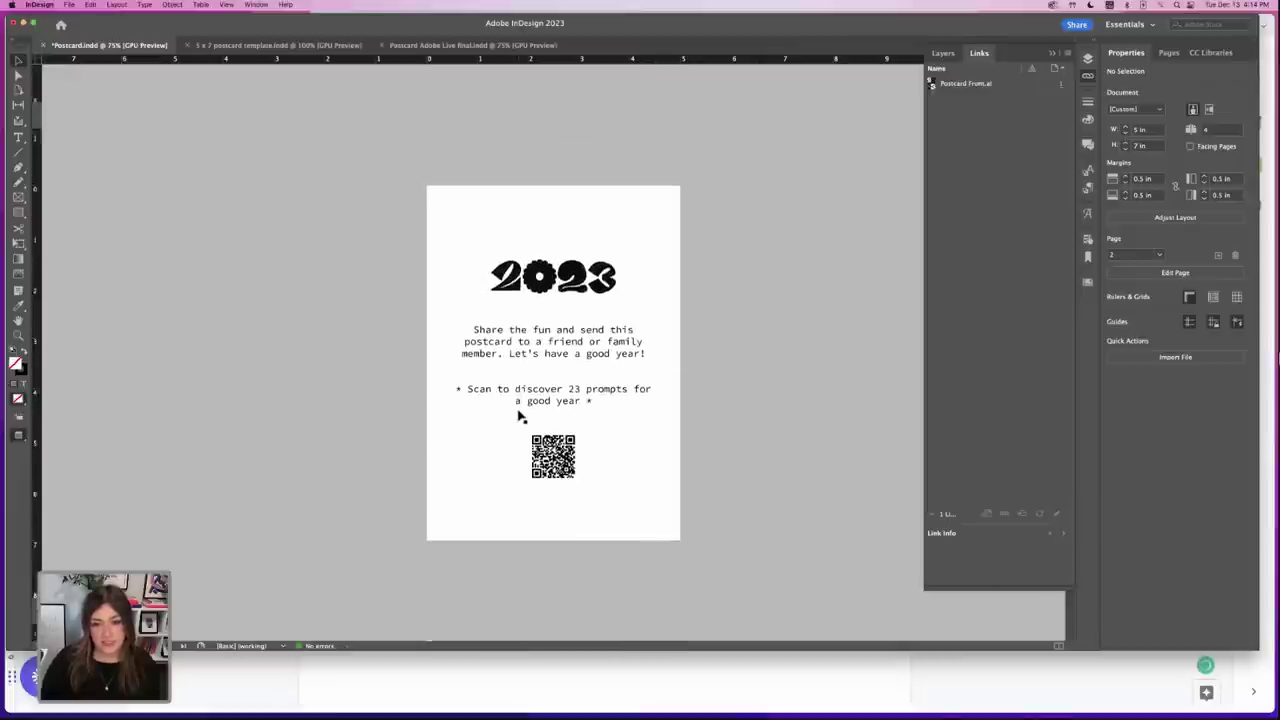
pyautogui.scroll(-14, 520, 418)
pyautogui.scroll(2, 520, 418)
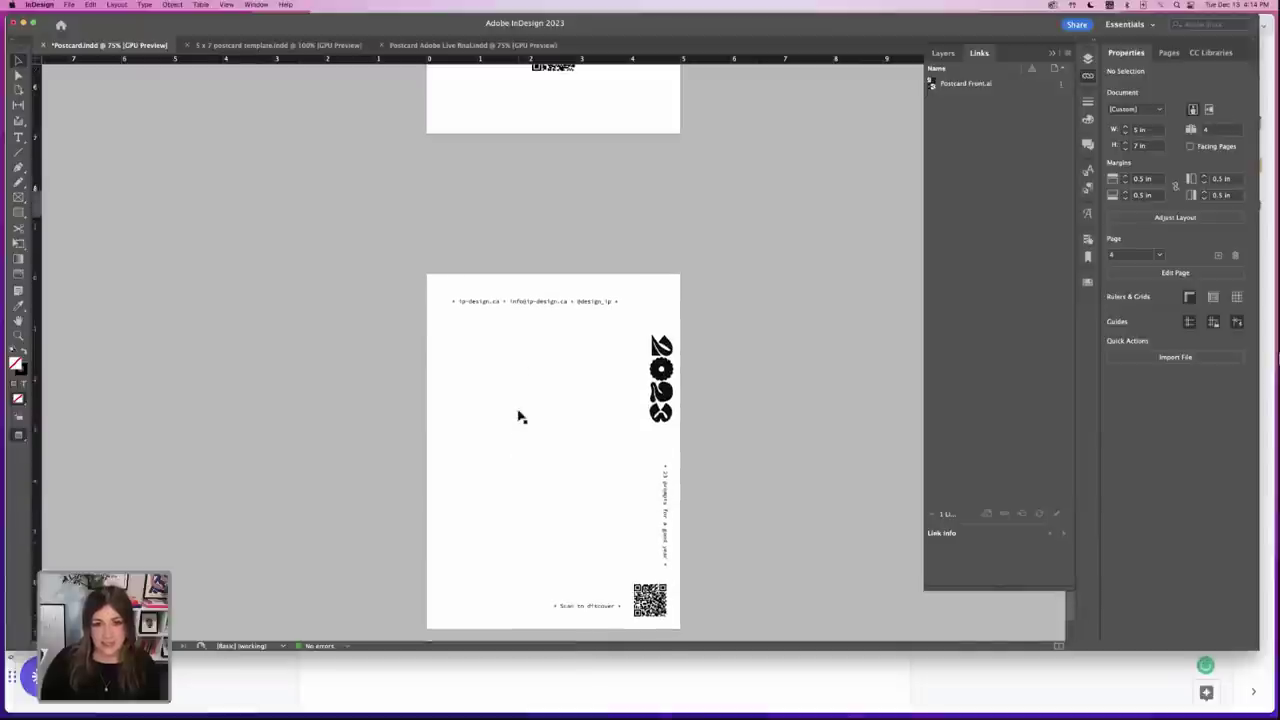
pyautogui.scroll(-2, 520, 418)
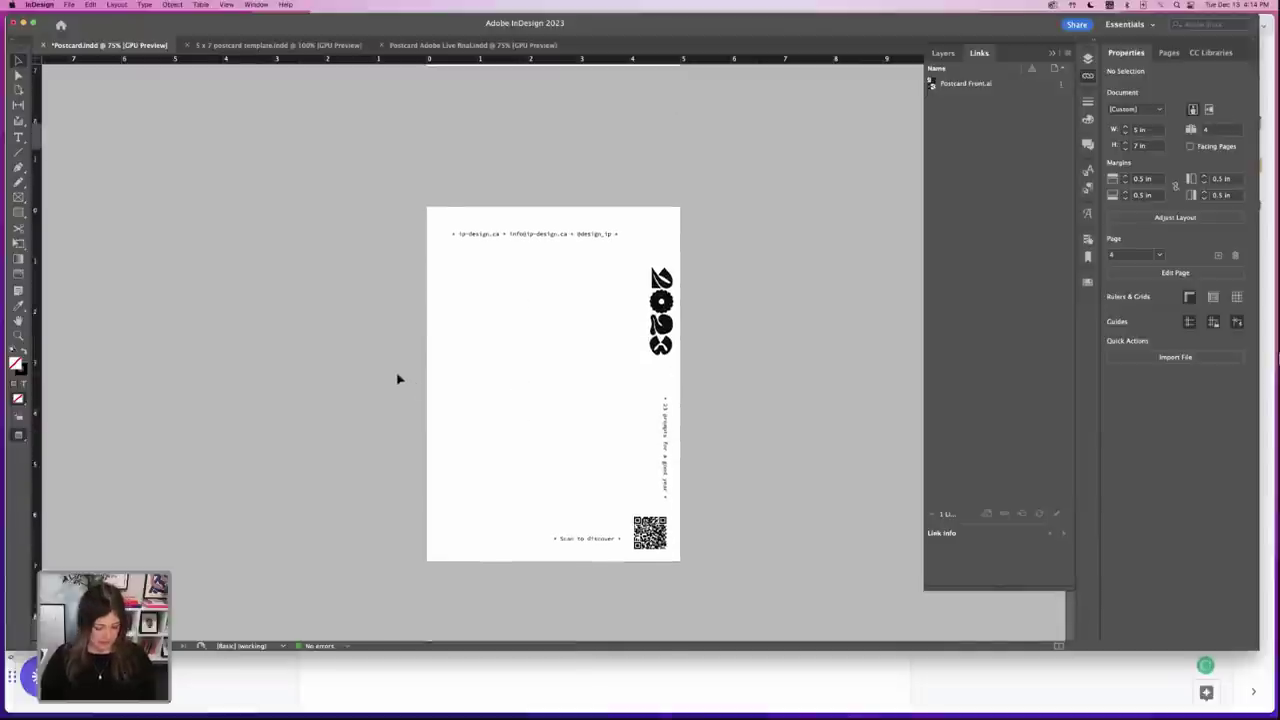
pyautogui.press('super+s')
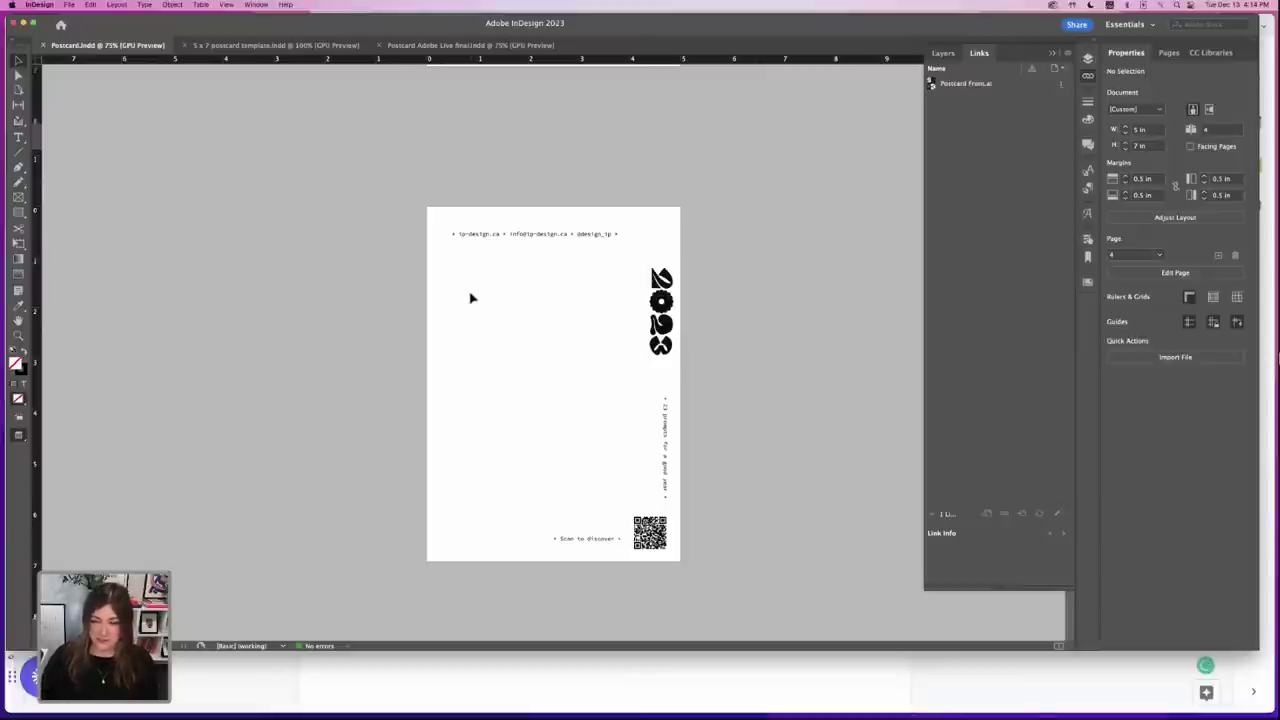
# - Switch to the presentation in Chrome and examine the Postcard 1: The Gift and Postcard 2: The Insert layouts and their mockup
pyautogui.click(243, 705)
pyautogui.click(128, 26)
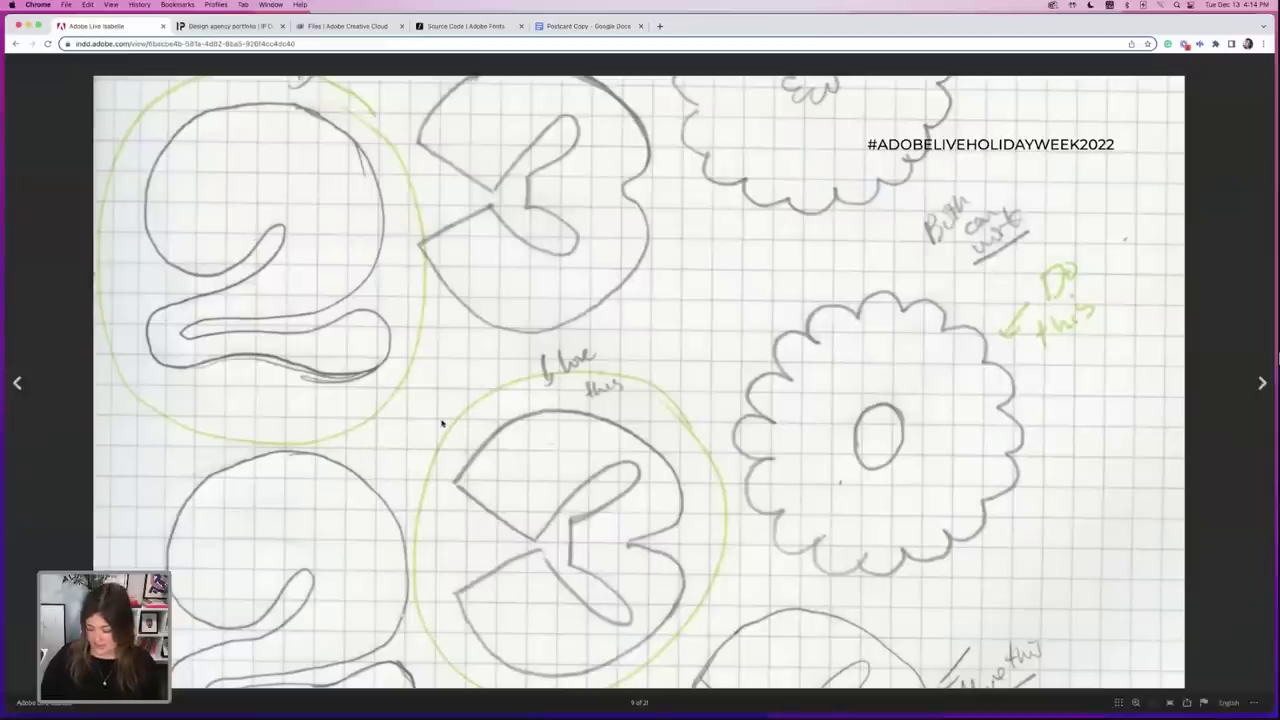
pyautogui.press('Right')
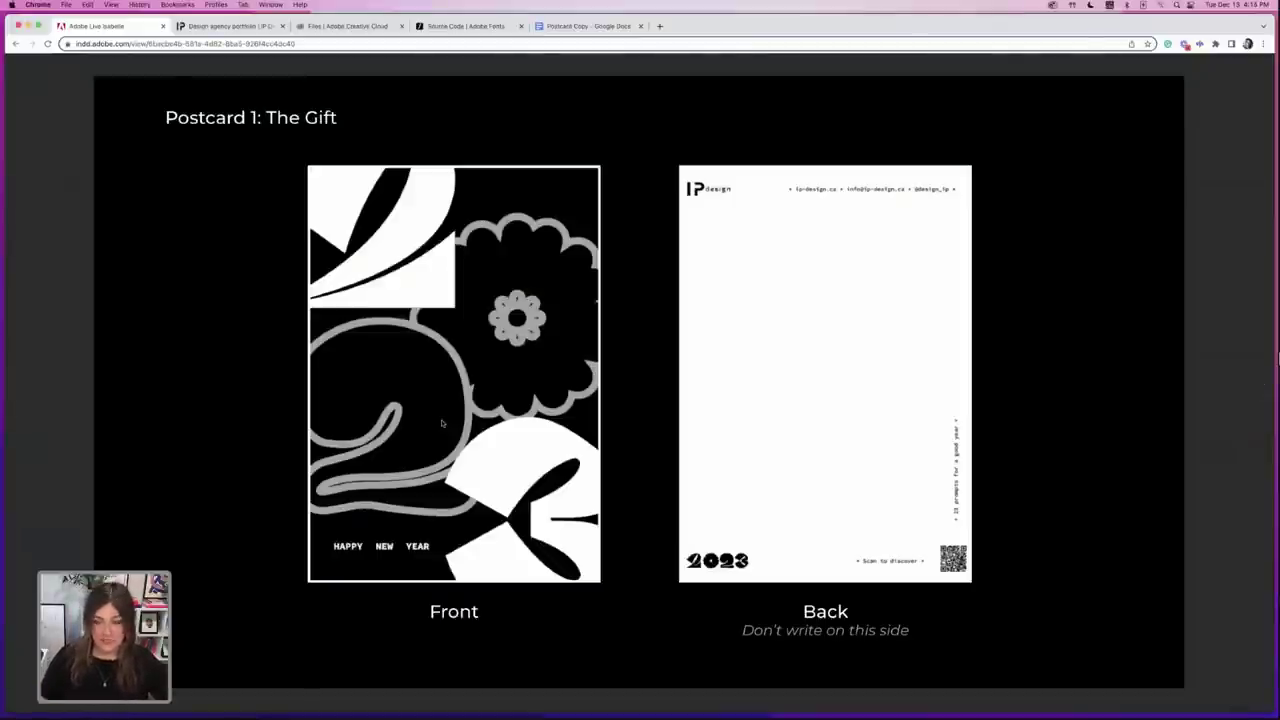
pyautogui.press('Right')
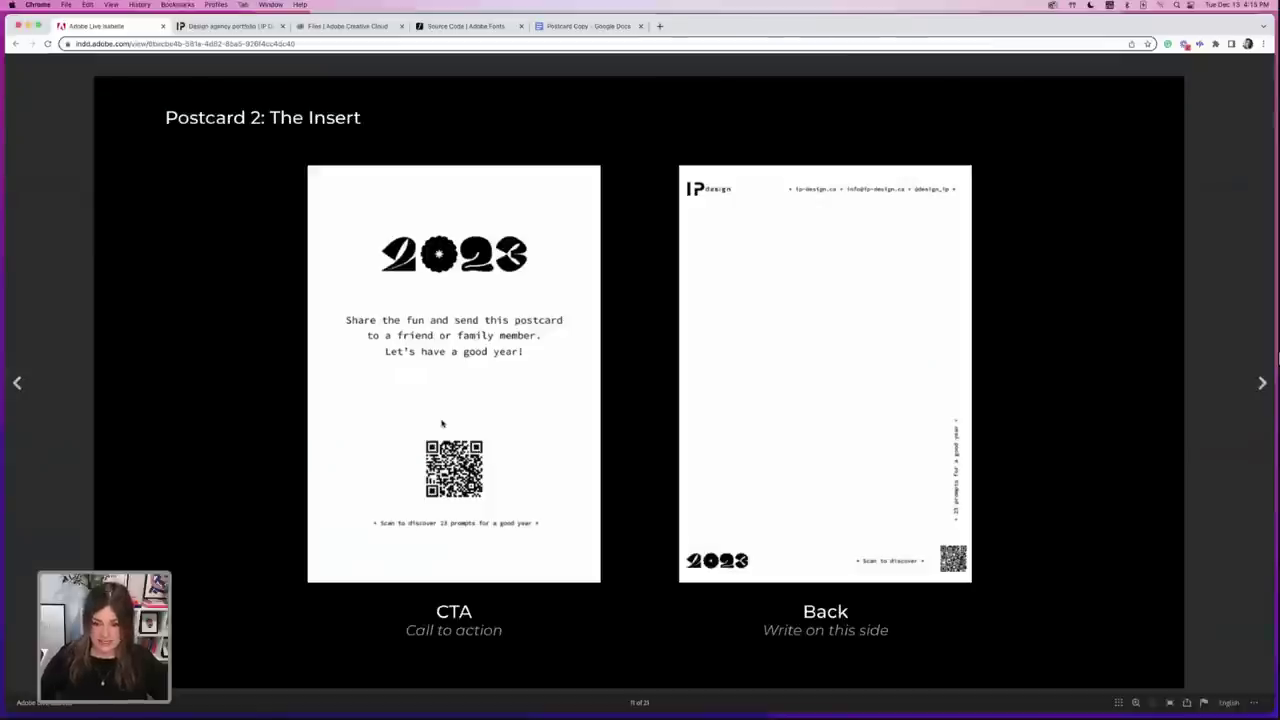
pyautogui.press('Right')
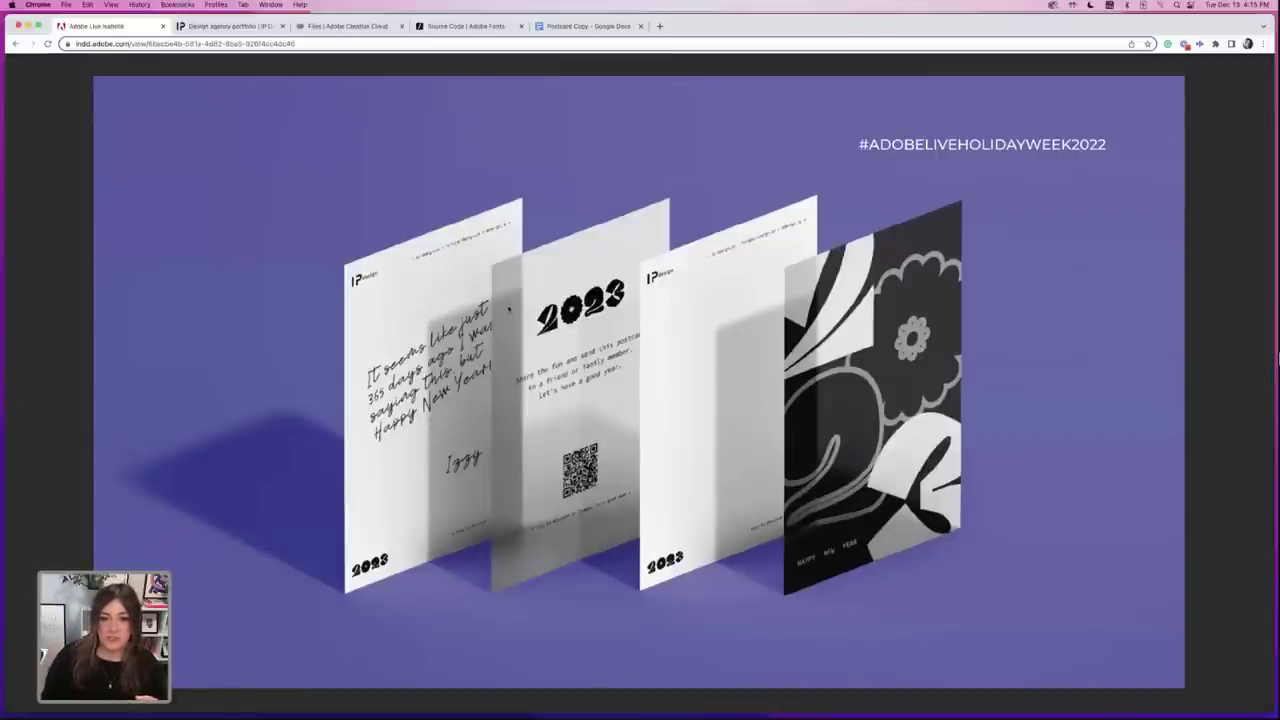
# - Go through the slides on decorated cello bags, the 23 prompts web page and leftover greeting cards, ending on the assisted living message
pyautogui.press('Right')
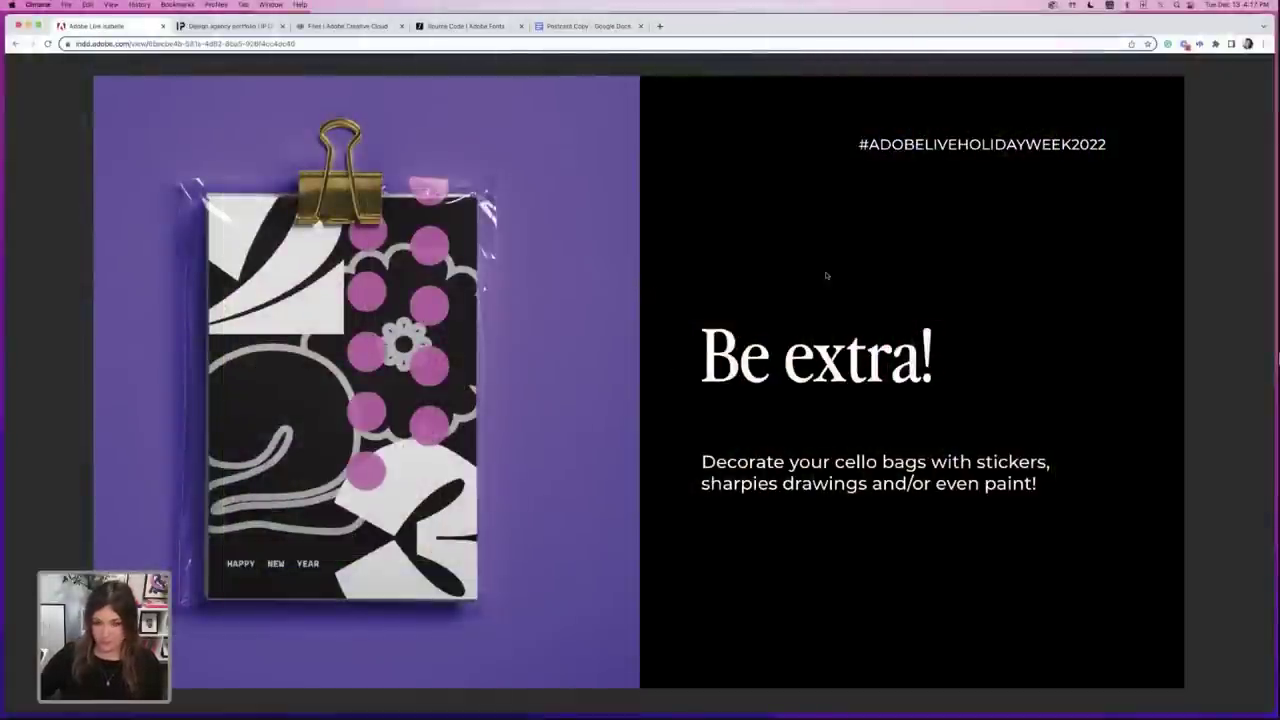
pyautogui.press('Right')
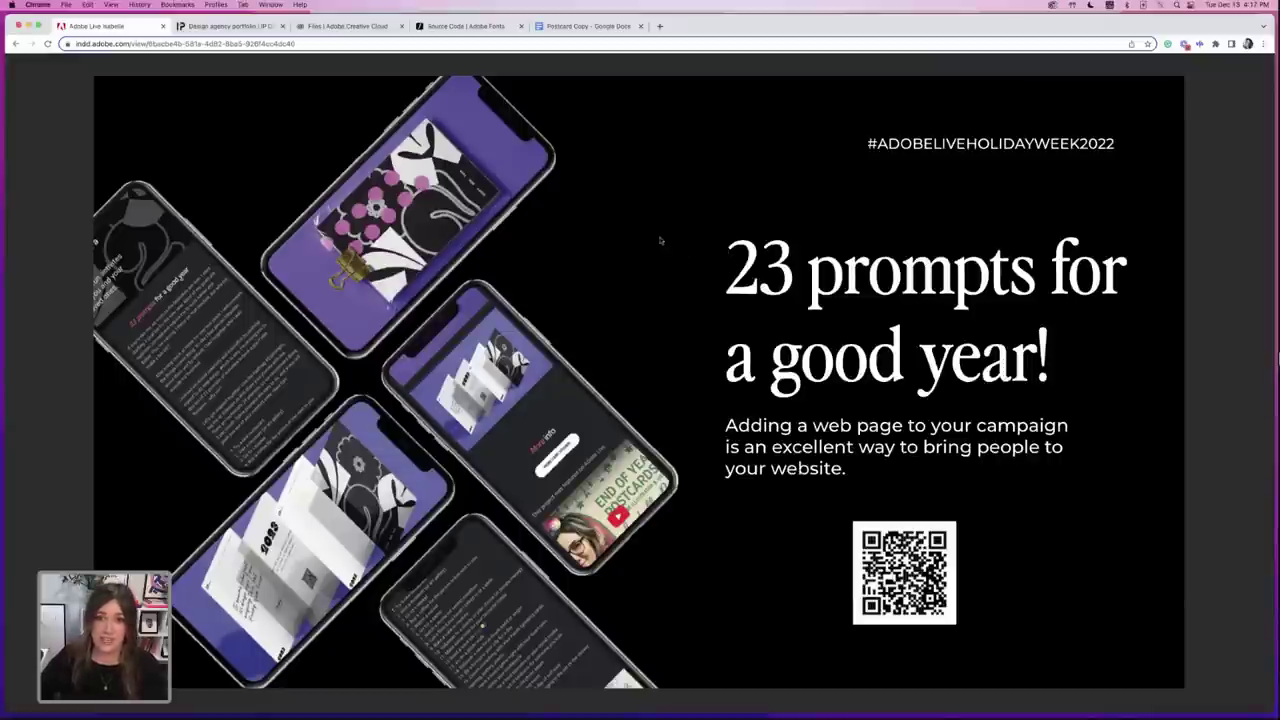
pyautogui.press('Right')
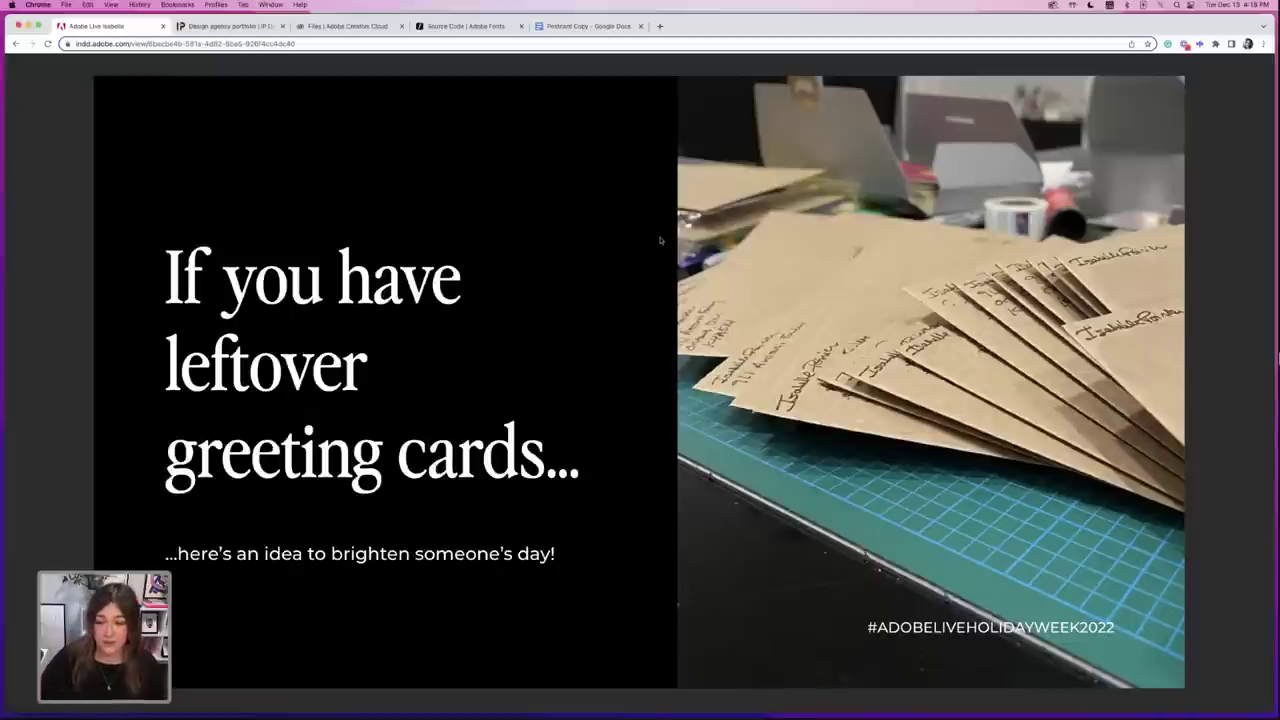
pyautogui.press('Right')
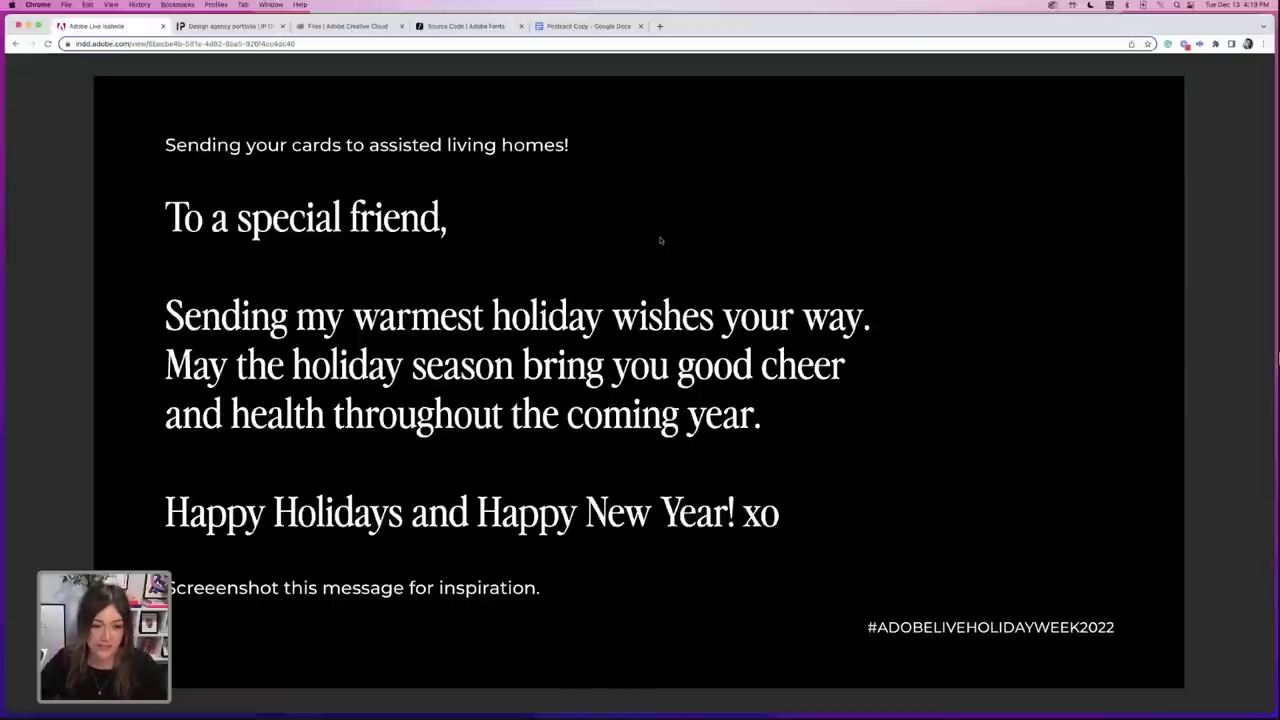
pyautogui.press('Right')
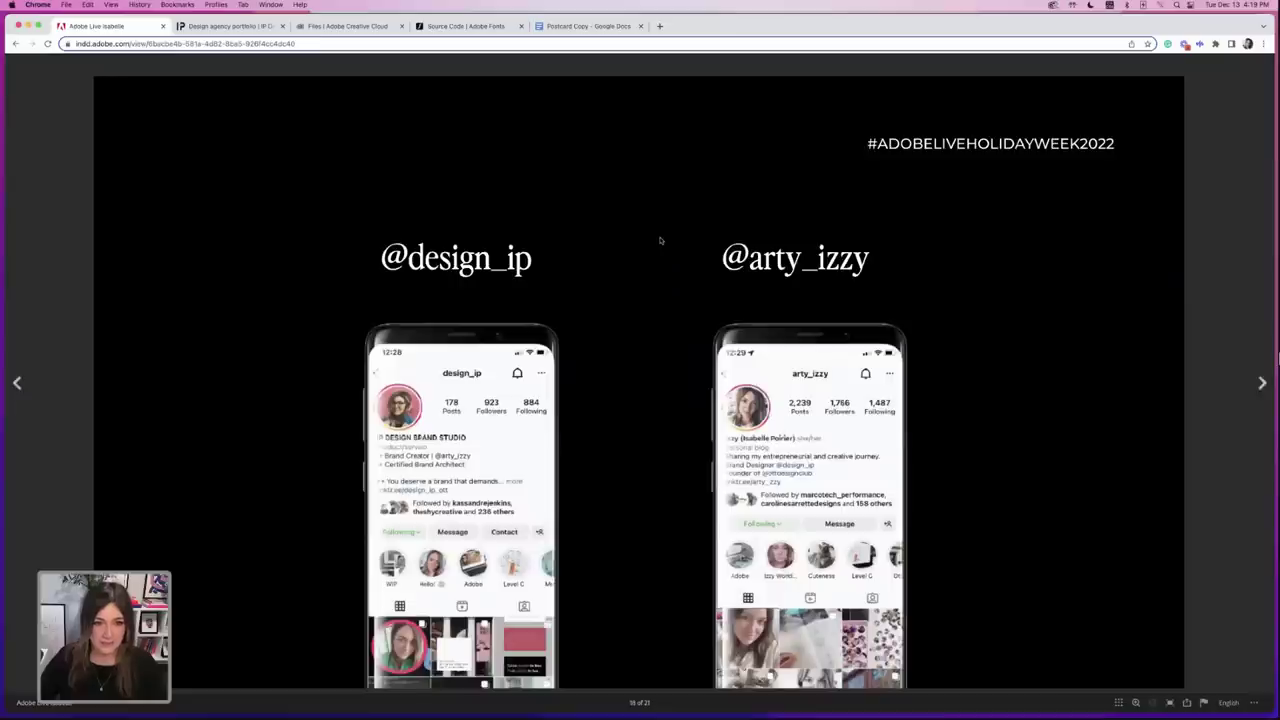
pyautogui.press('Left')
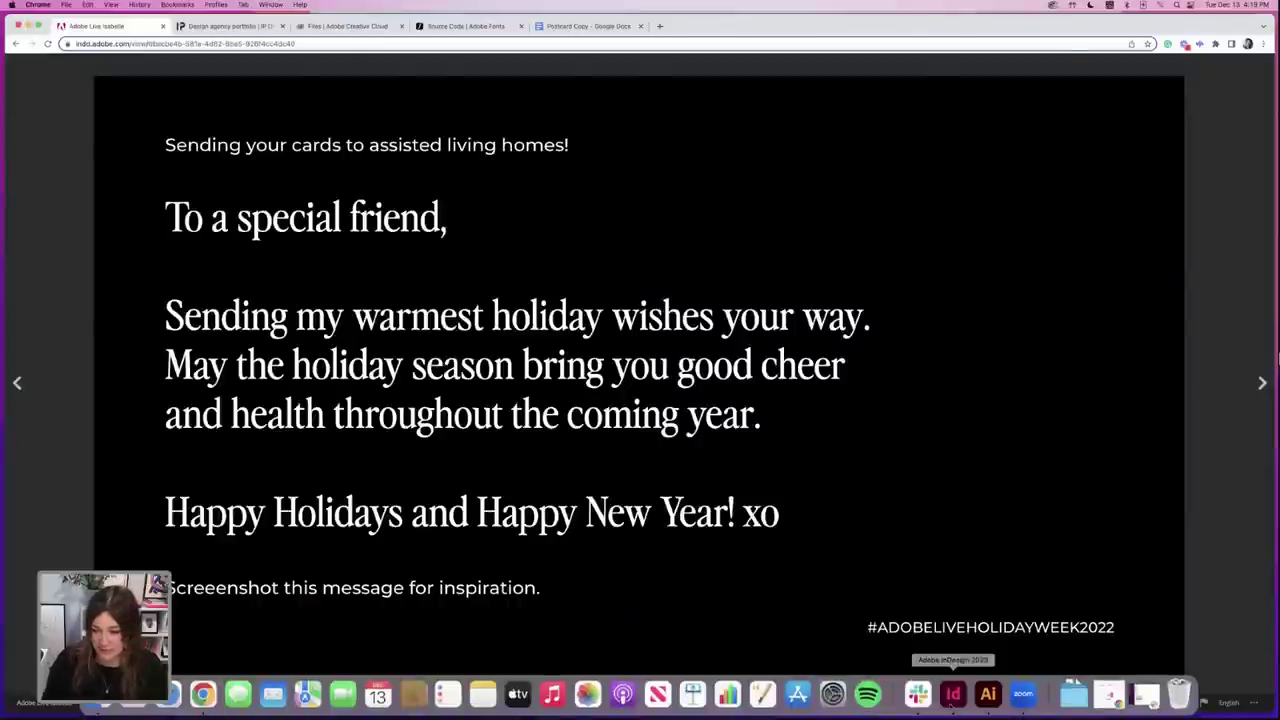
# - Return to InDesign and examine the page 1 front artwork and the page 2 back at 100% zoom
pyautogui.click(952, 693)
pyautogui.scroll(10, 354, 236)
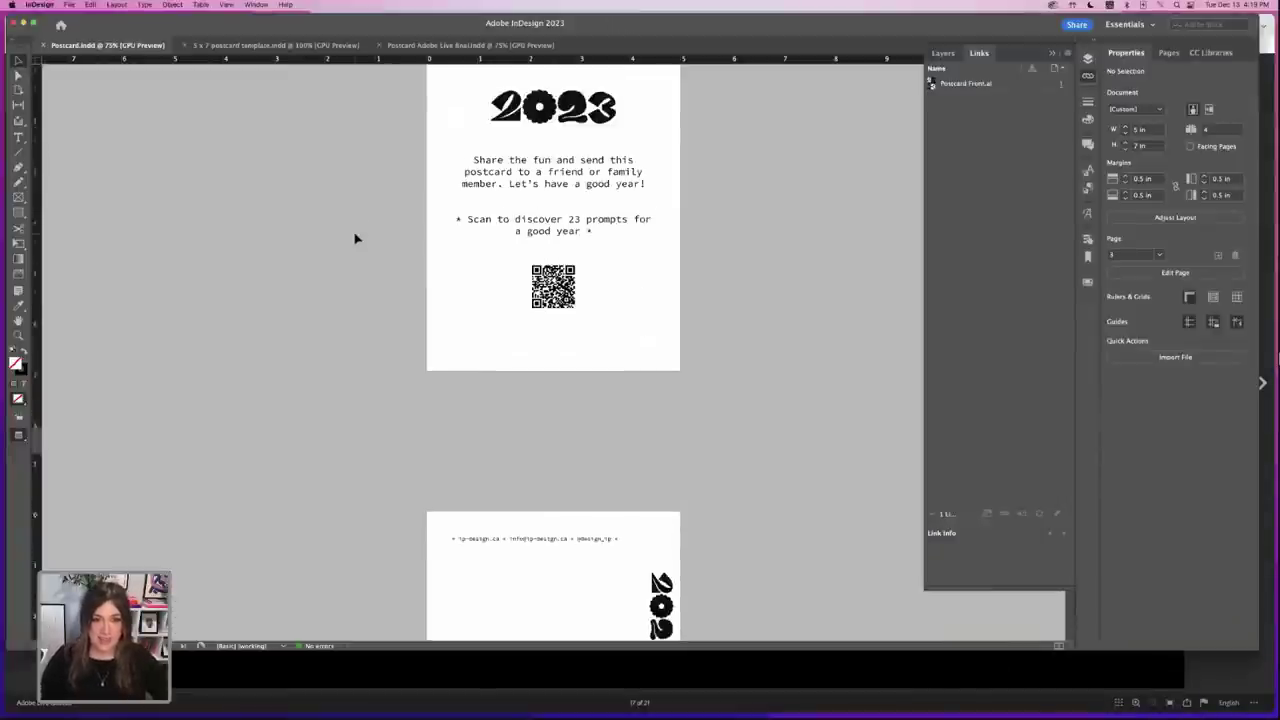
pyautogui.scroll(10, 354, 238)
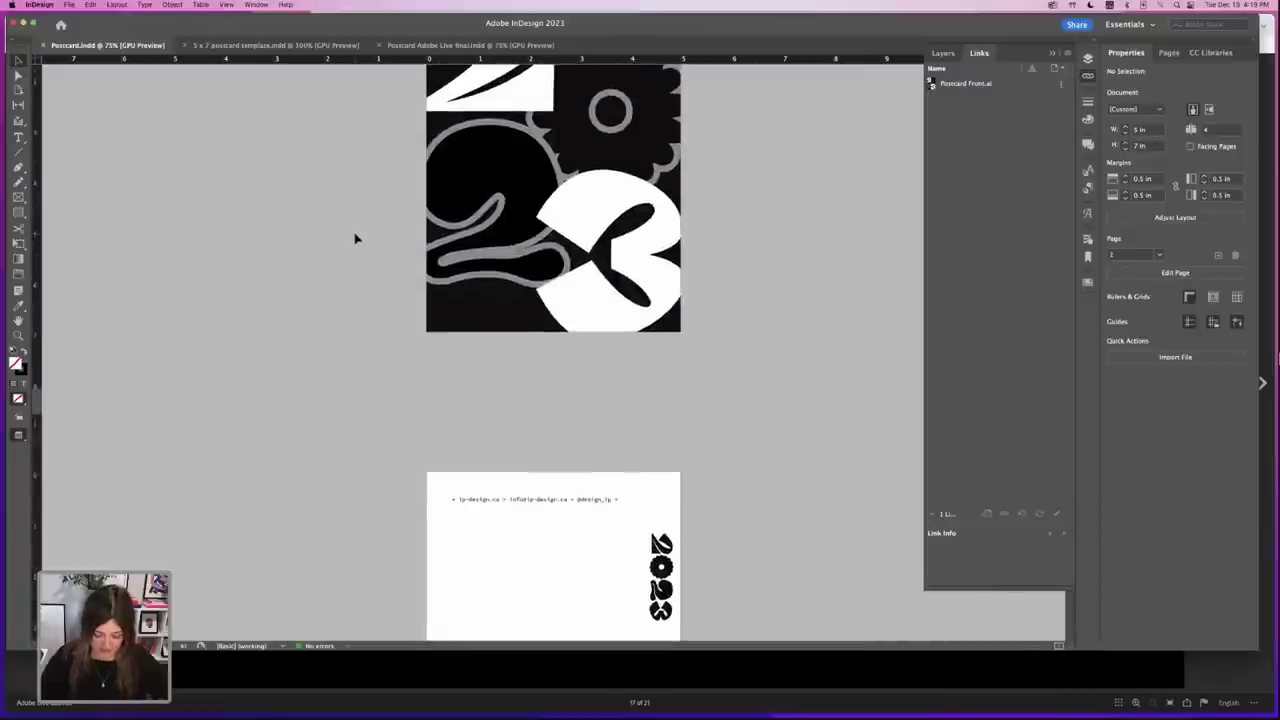
pyautogui.press('super+equal')
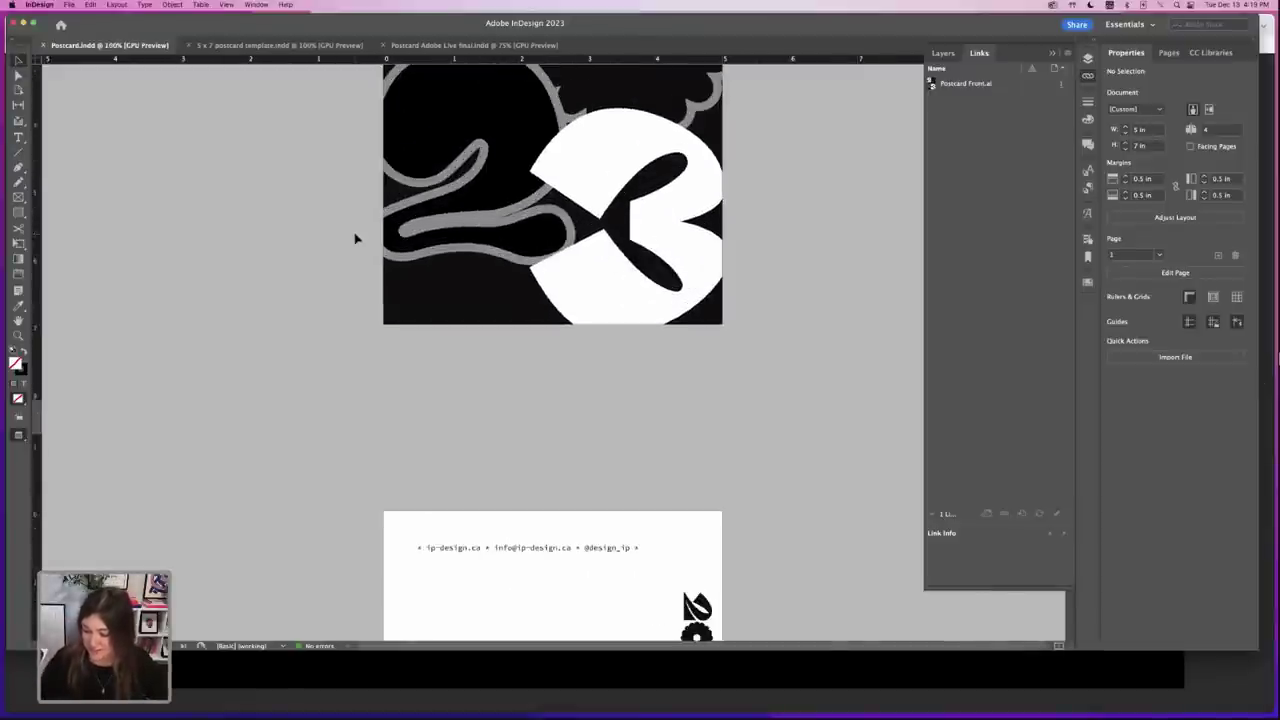
pyautogui.scroll(1, 366, 234)
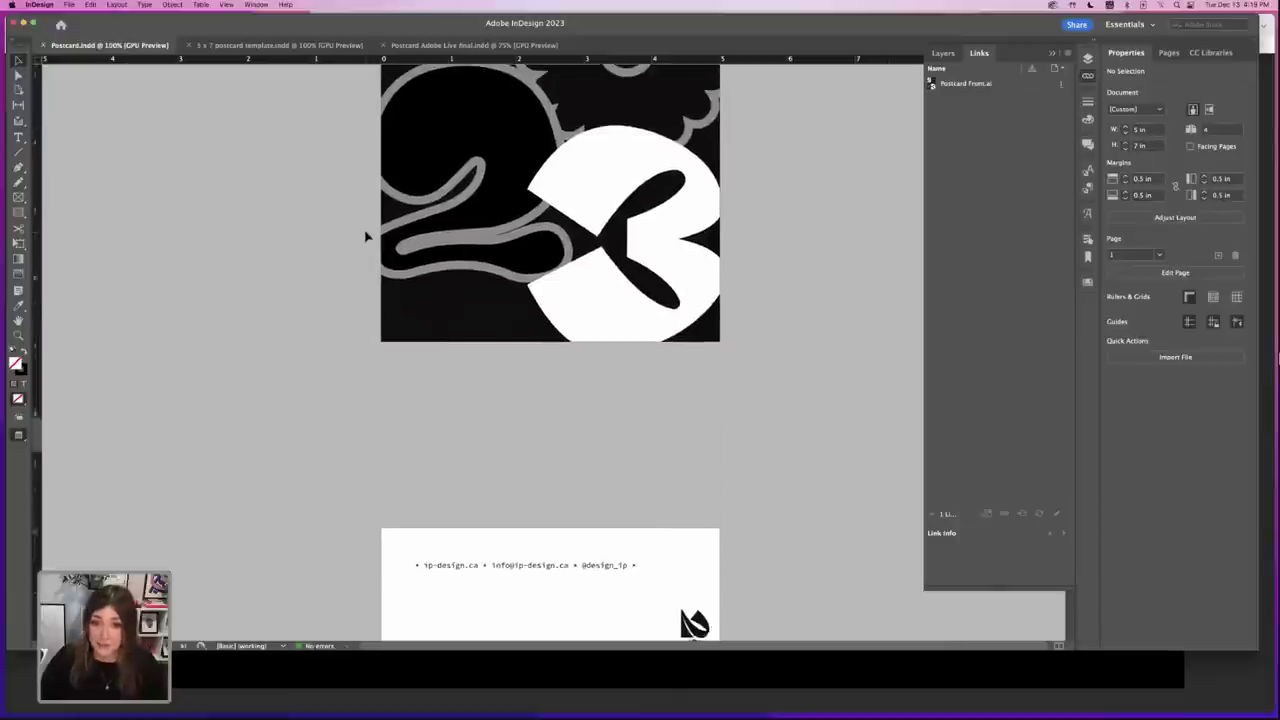
pyautogui.scroll(-5, 366, 237)
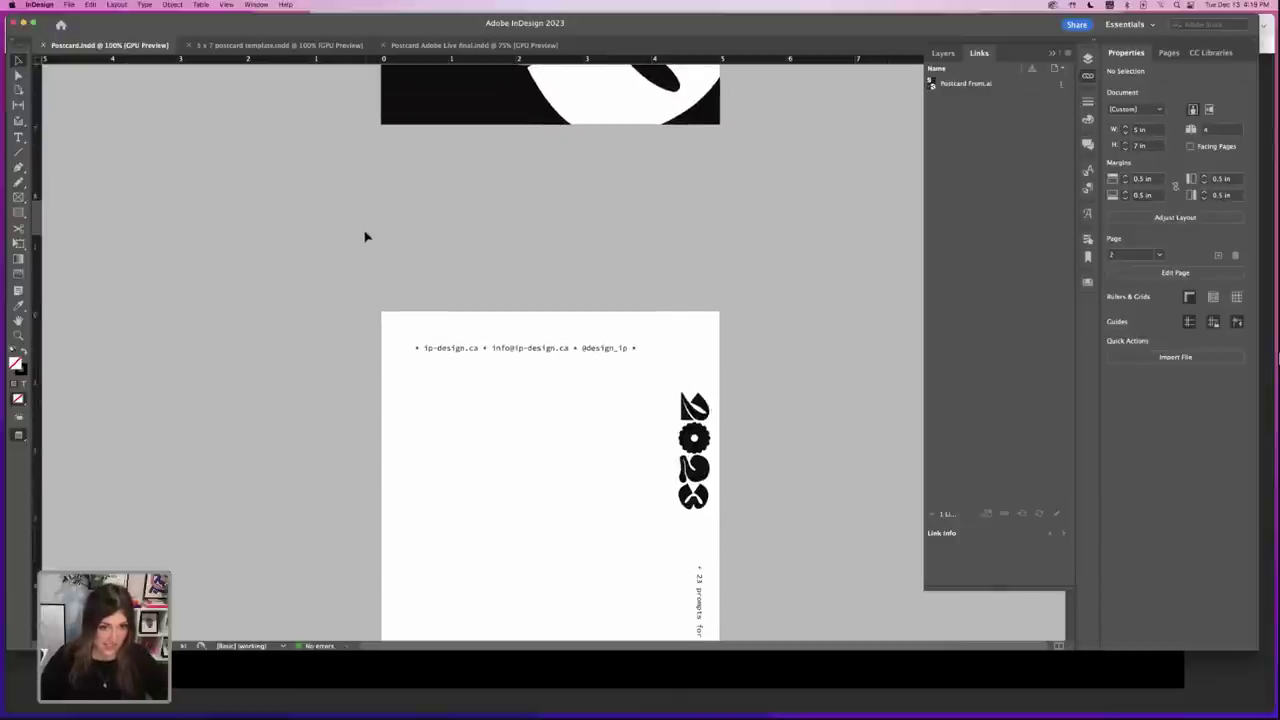
pyautogui.moveTo(430, 297); pyautogui.dragTo(431, 189)
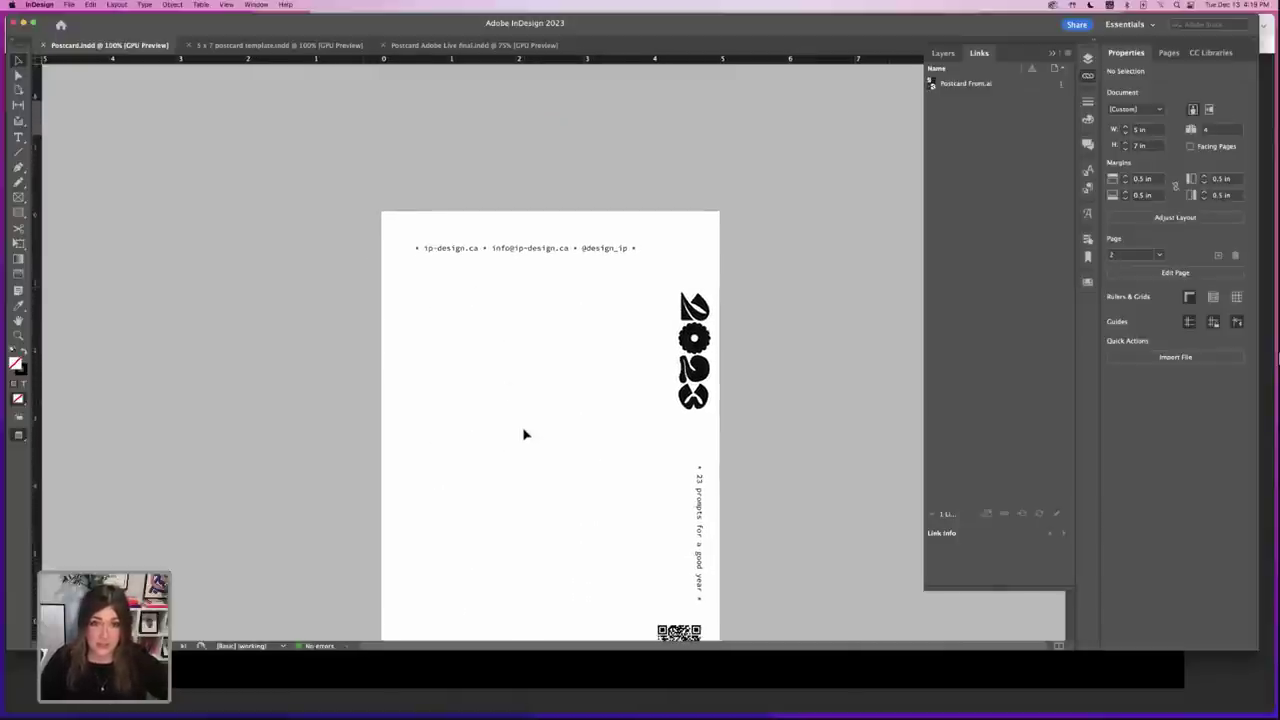
pyautogui.scroll(-2, 522, 433)
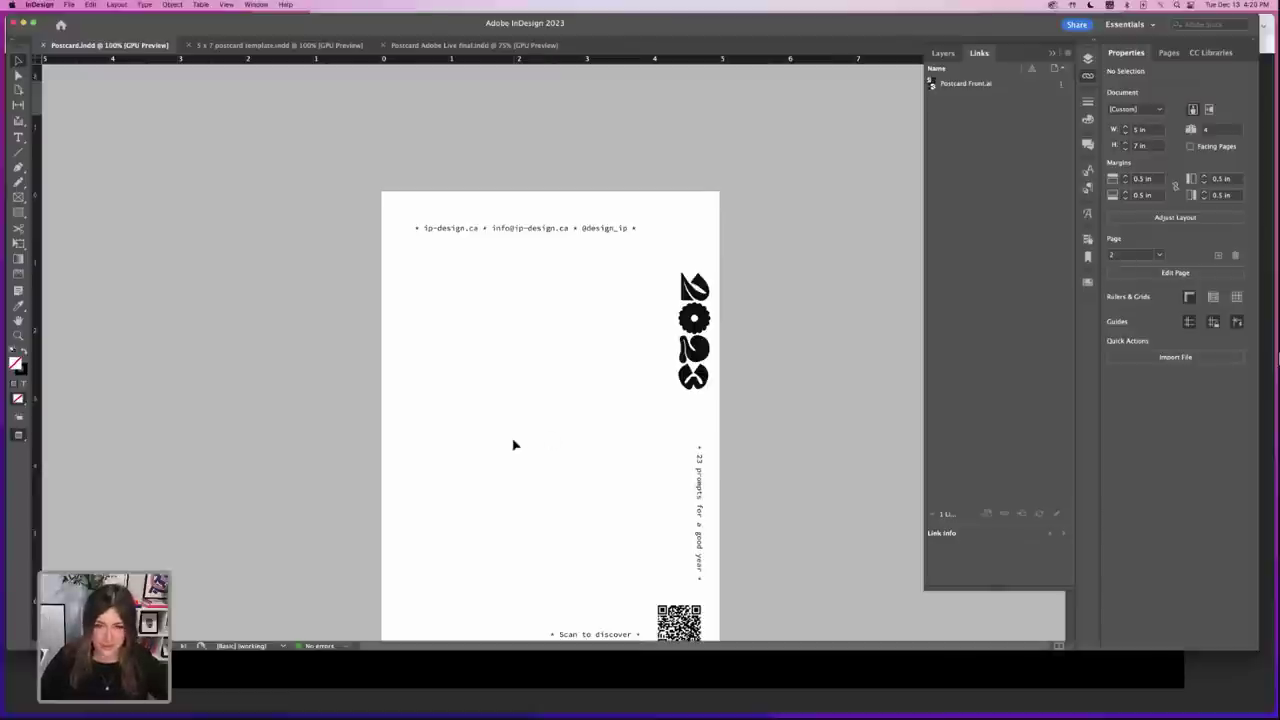
pyautogui.scroll(5, 517, 477)
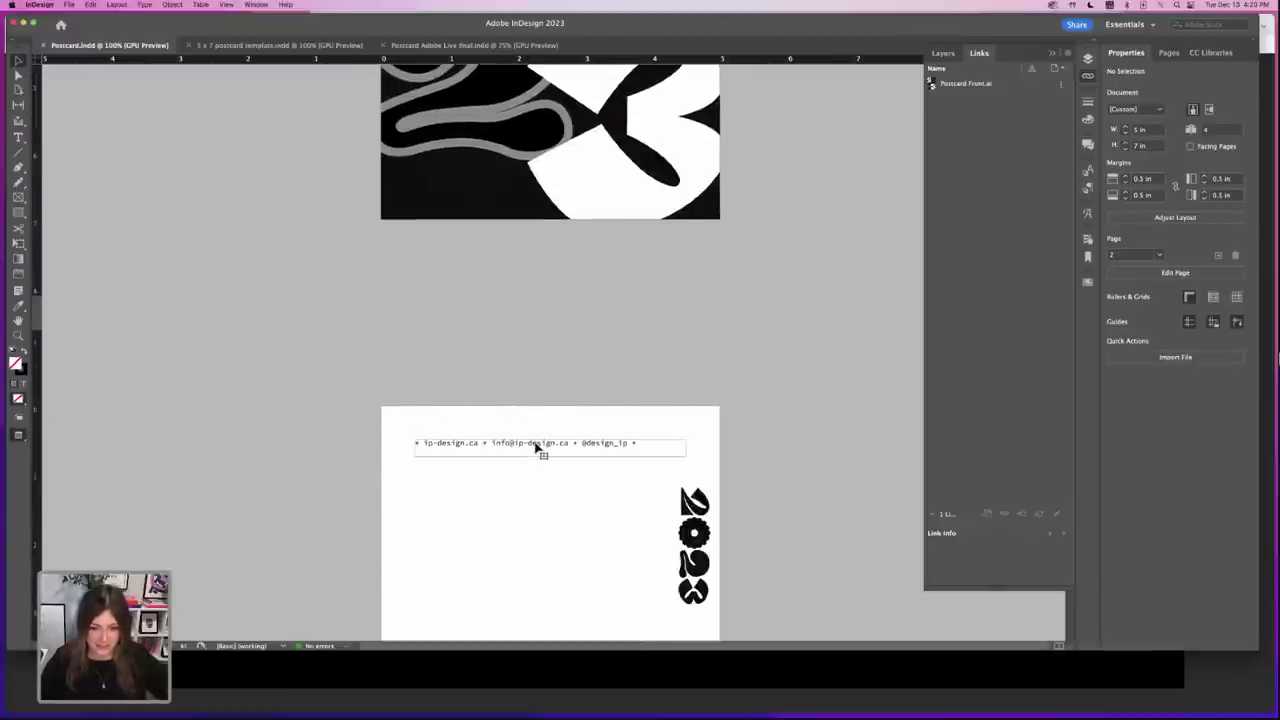
# - Copy the contact line from page 2 and place the duplicate over the dark lower area of the page 1 artwork
pyautogui.click(537, 449)
pyautogui.click(367, 357)
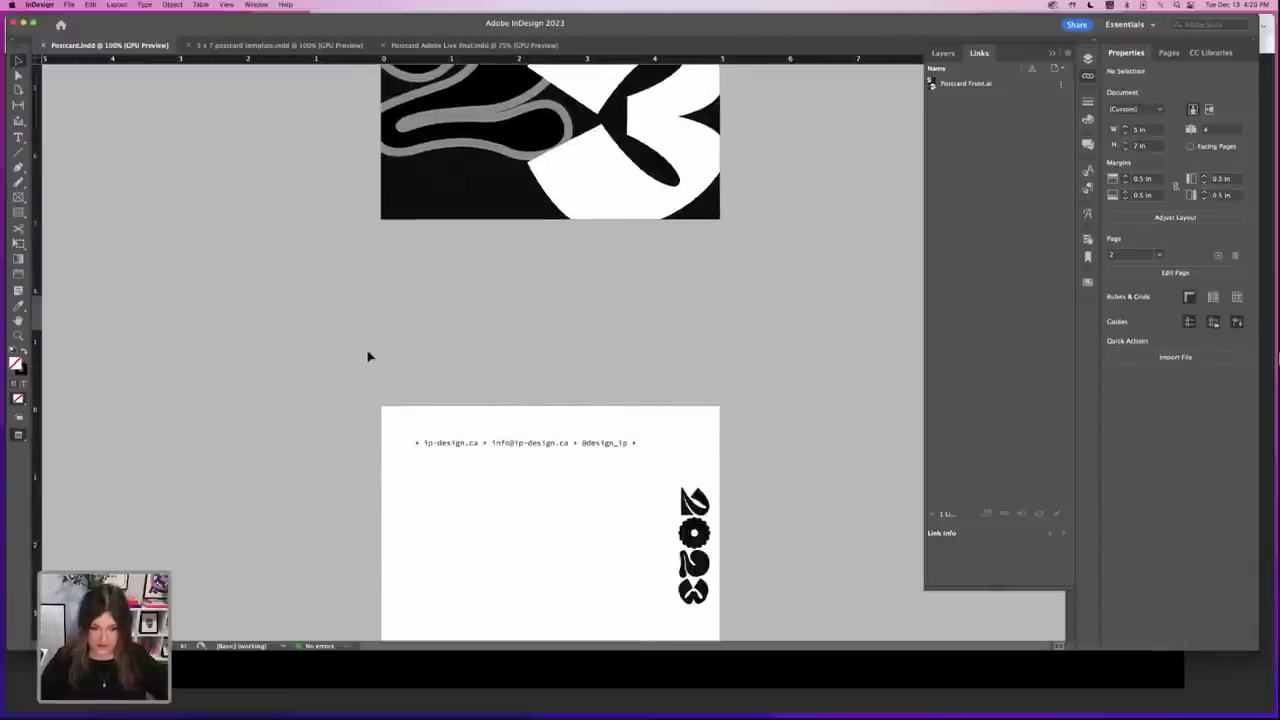
pyautogui.press('super+equal')
pyautogui.moveTo(423, 309); pyautogui.dragTo(426, 400)
pyautogui.press('super+v')
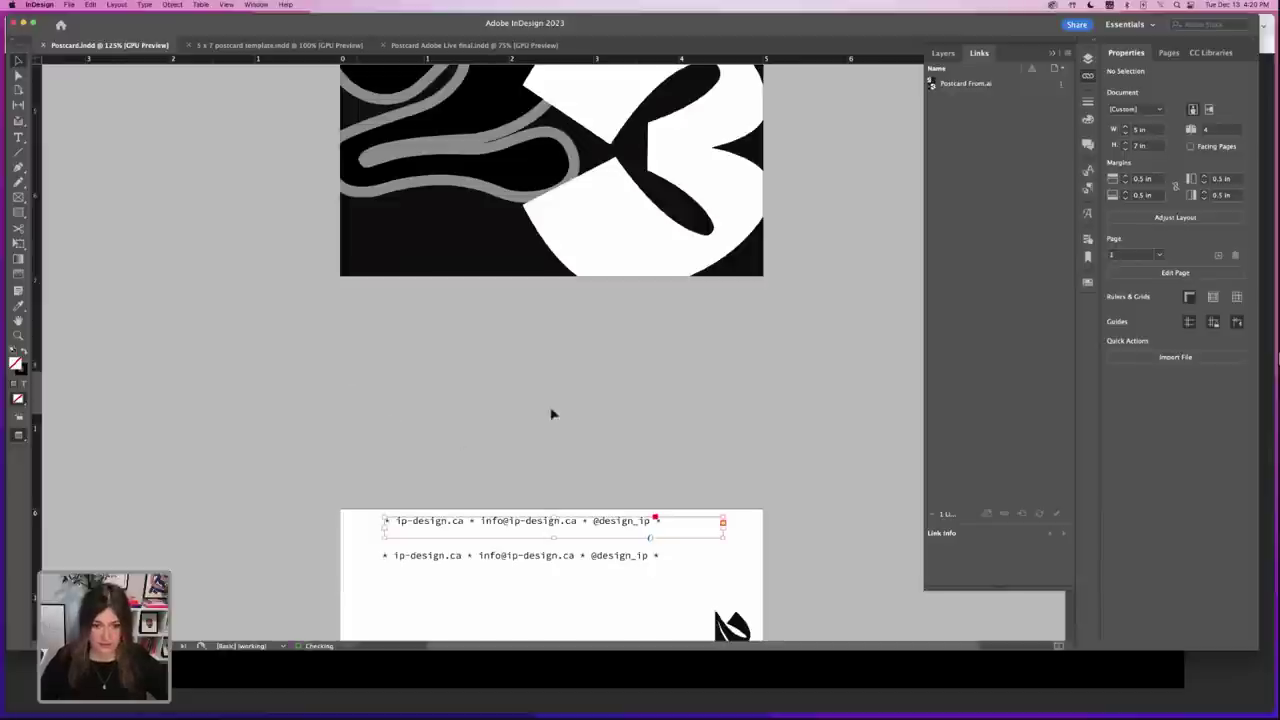
pyautogui.moveTo(530, 523); pyautogui.dragTo(509, 235)
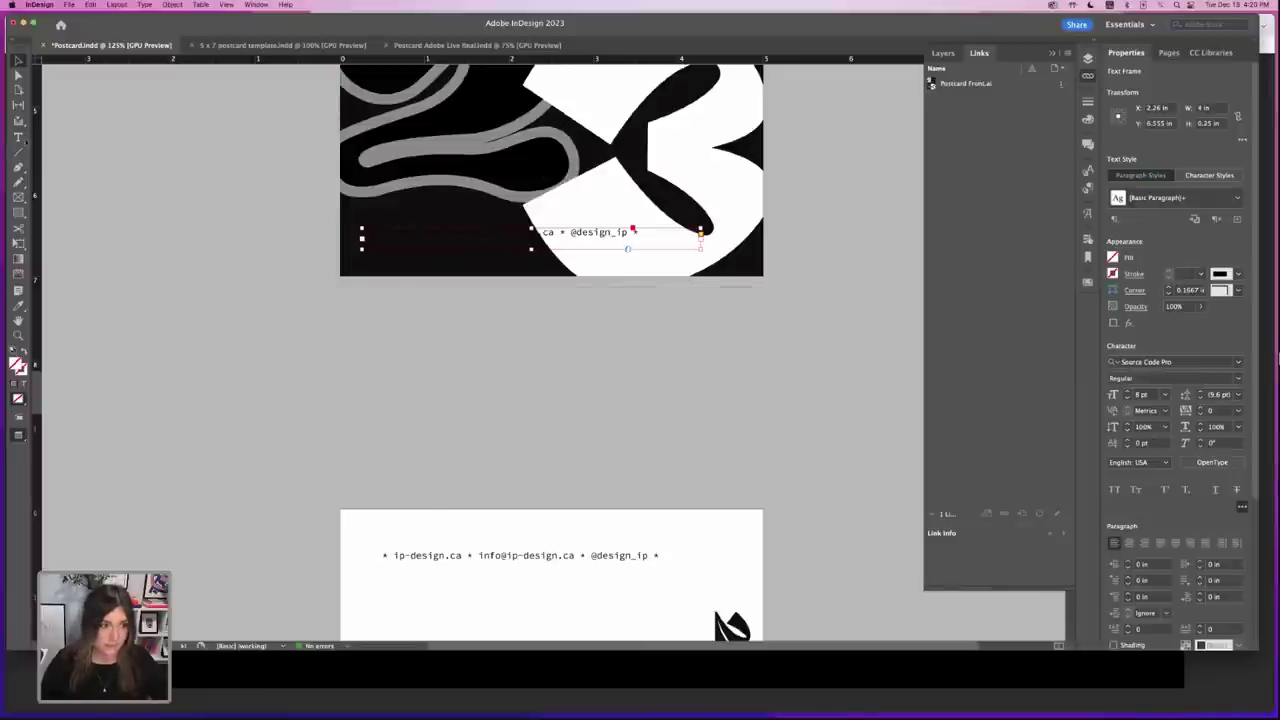
# - Replace the duplicated contact line on the page 1 artwork with "Happy new year"
pyautogui.click(18, 137)
pyautogui.click(477, 234)
pyautogui.press('super+a')
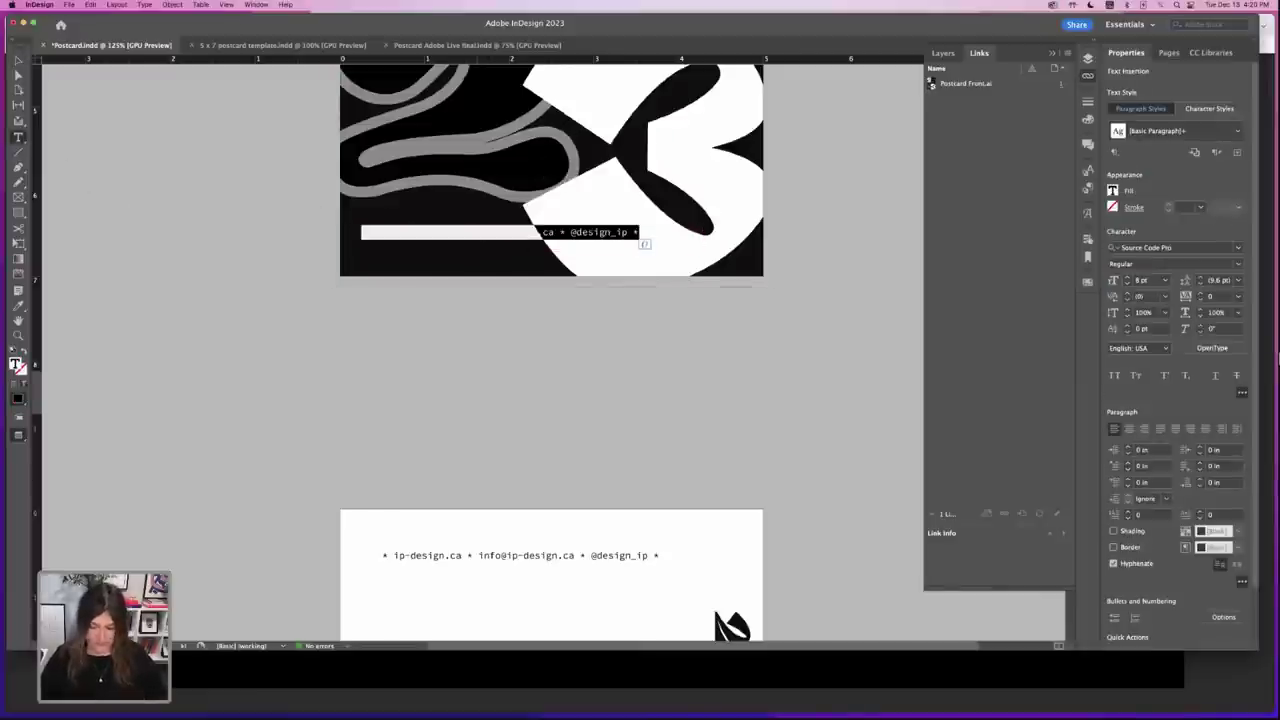
pyautogui.press('BackSpace')
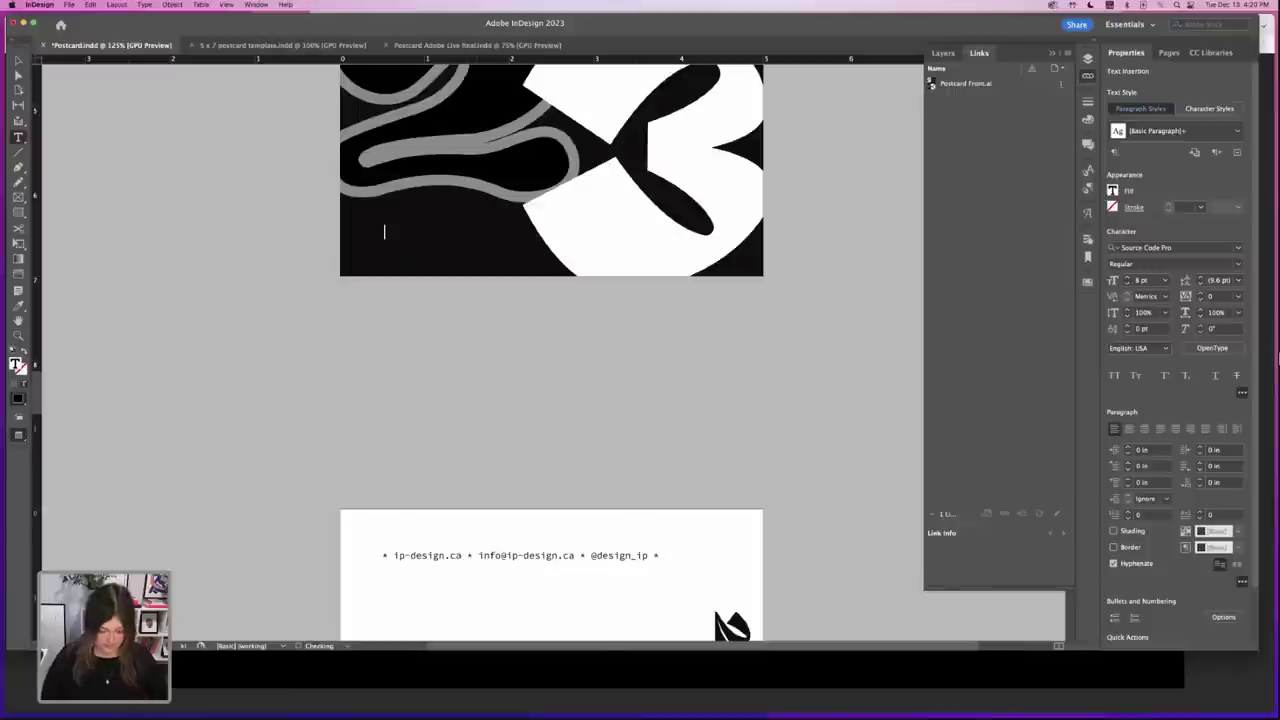
pyautogui.write('* postcard')
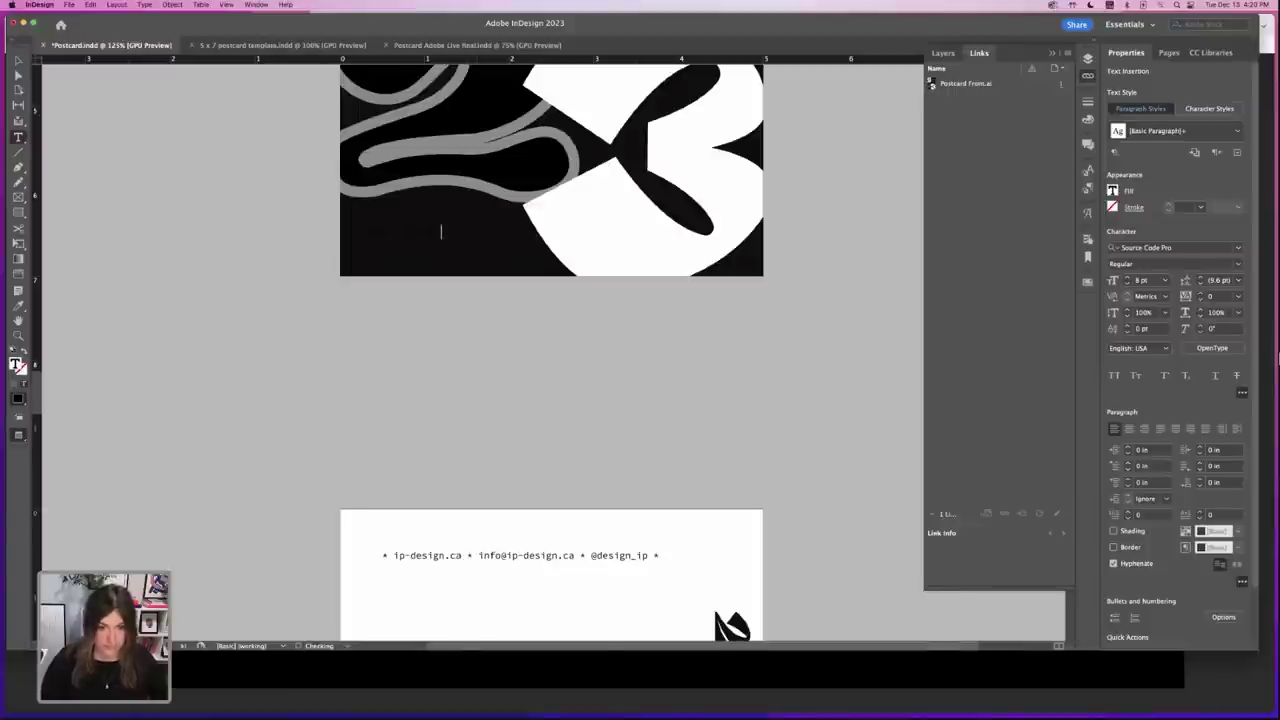
# - Format the page 1 greeting in Paper colour, all caps and Bold, and shrink its text frame to about 1.72 by 0.2 in
pyautogui.press('super+a')
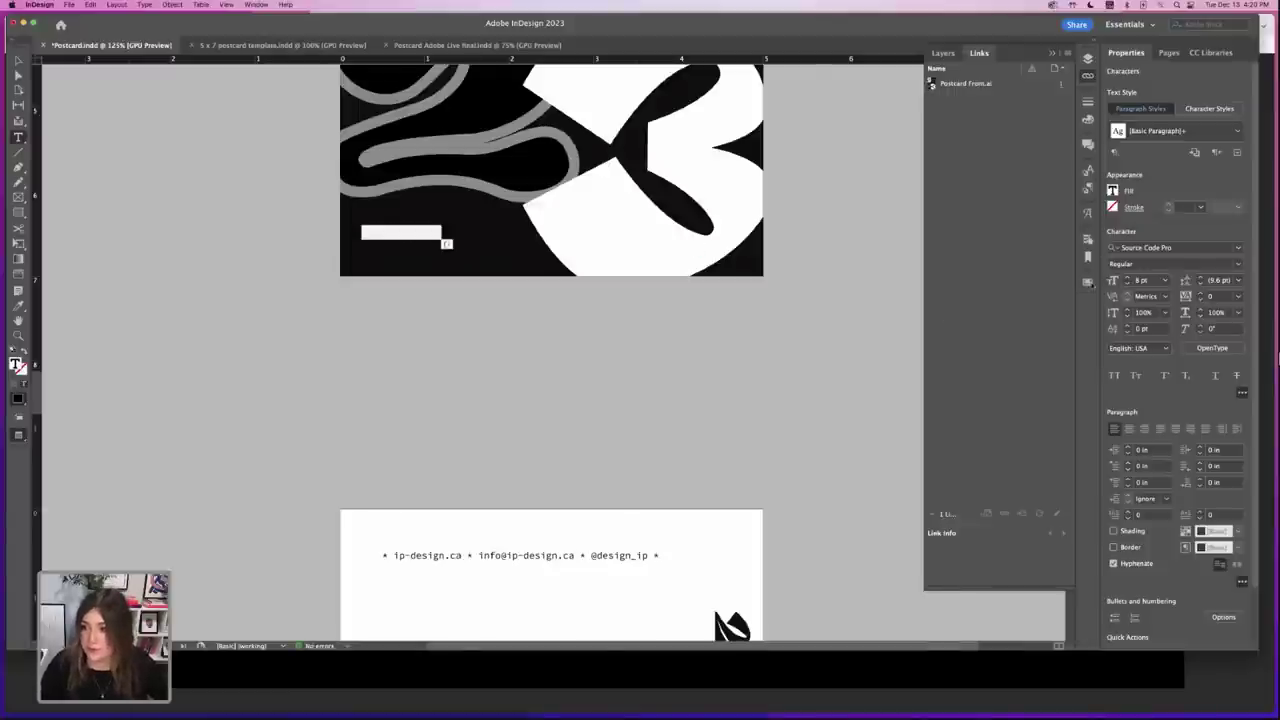
pyautogui.click(1088, 282)
pyautogui.click(959, 218)
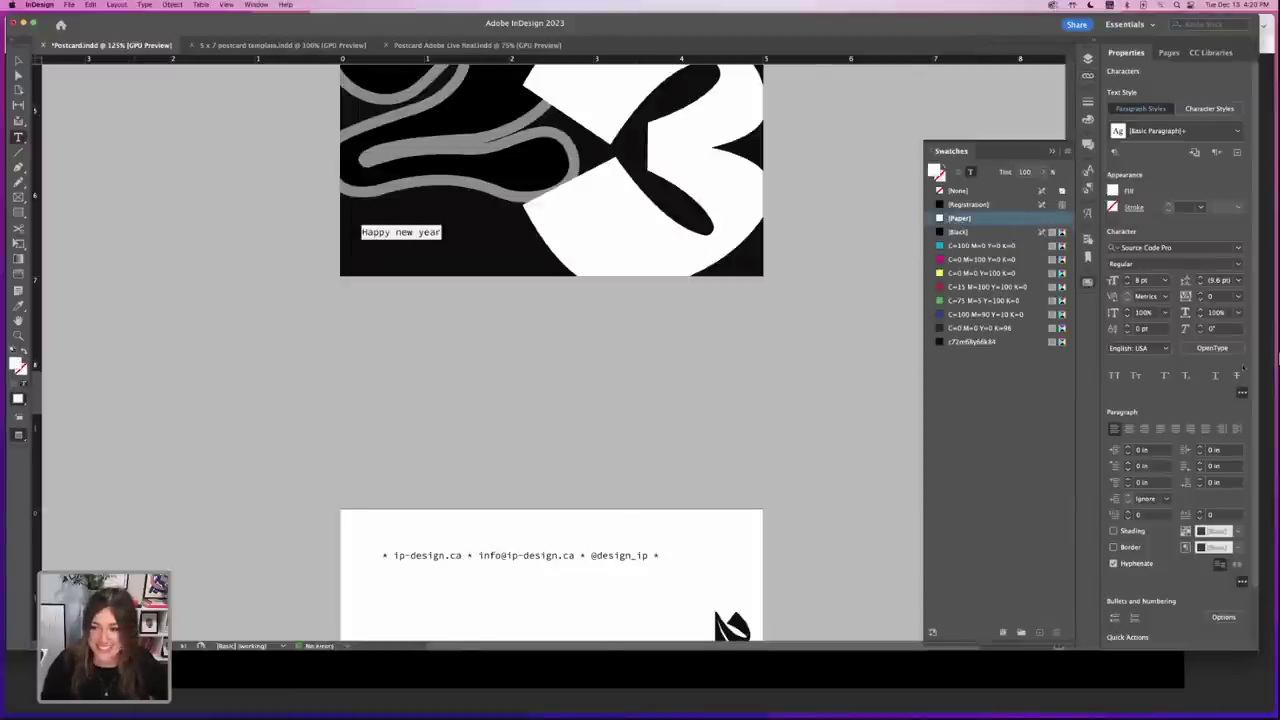
pyautogui.click(1114, 375)
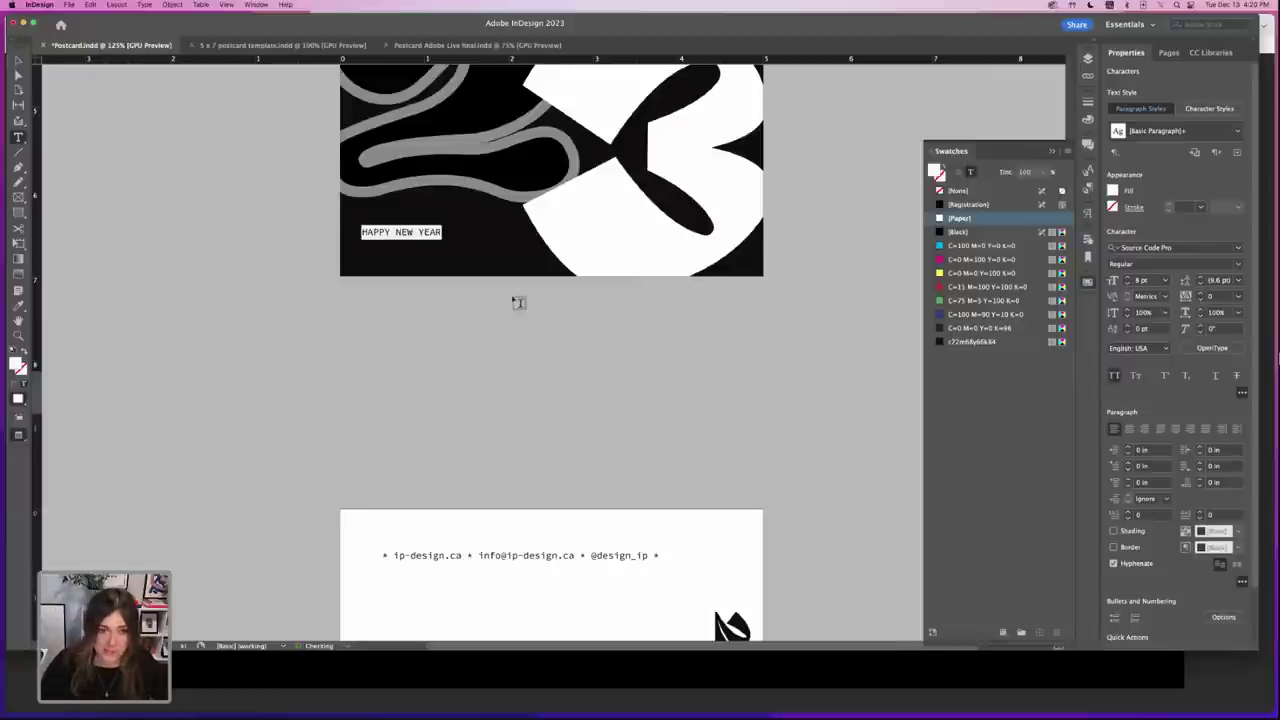
pyautogui.click(1140, 263)
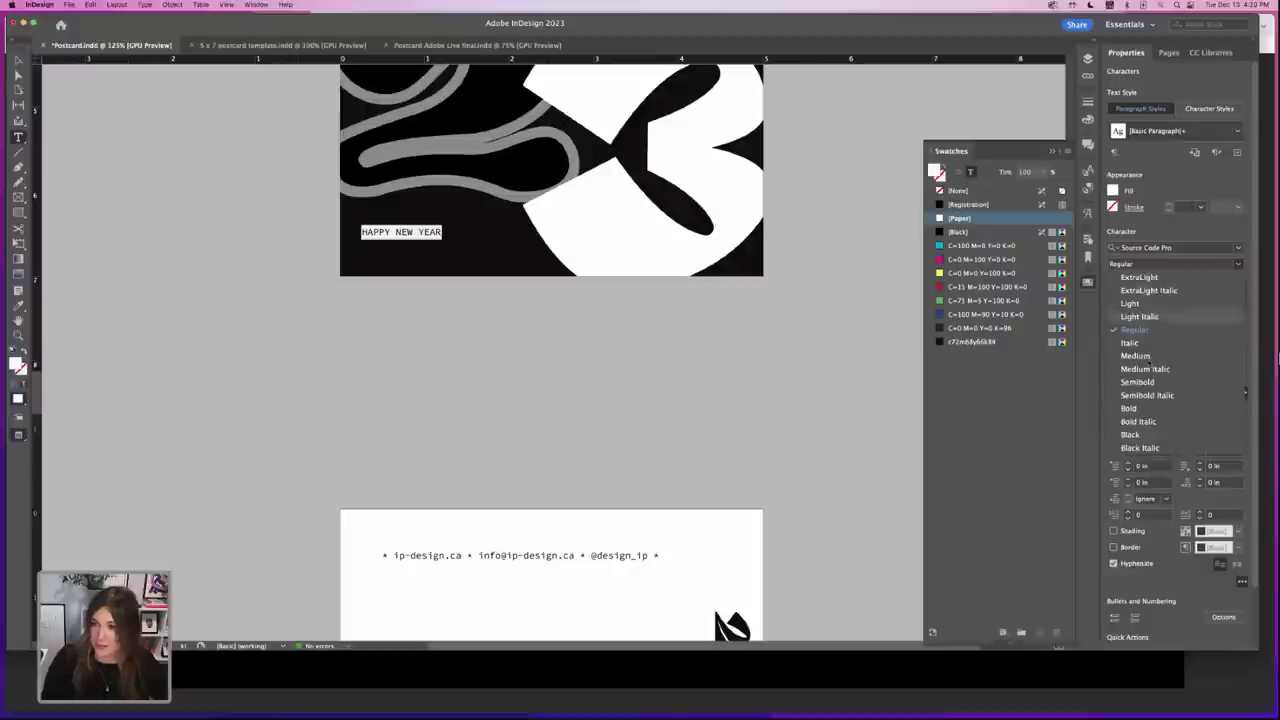
pyautogui.click(1140, 409)
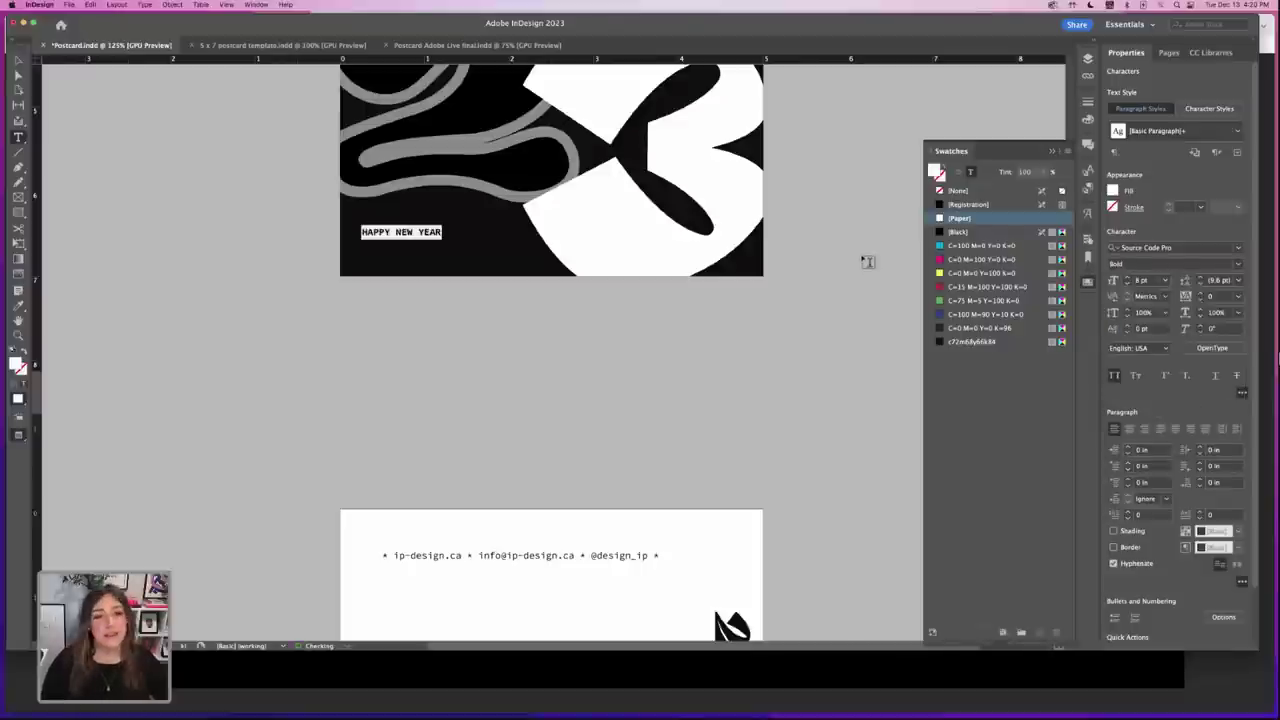
pyautogui.press('Escape')
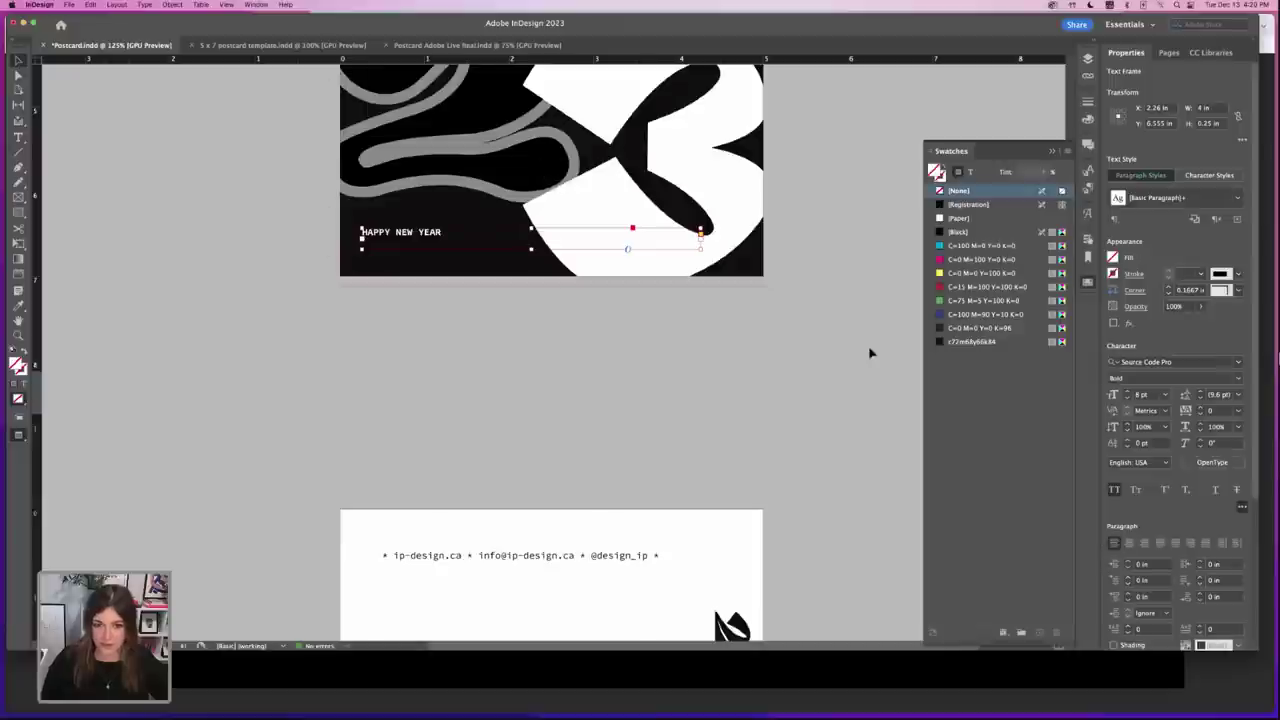
pyautogui.moveTo(700, 249); pyautogui.dragTo(508, 238)
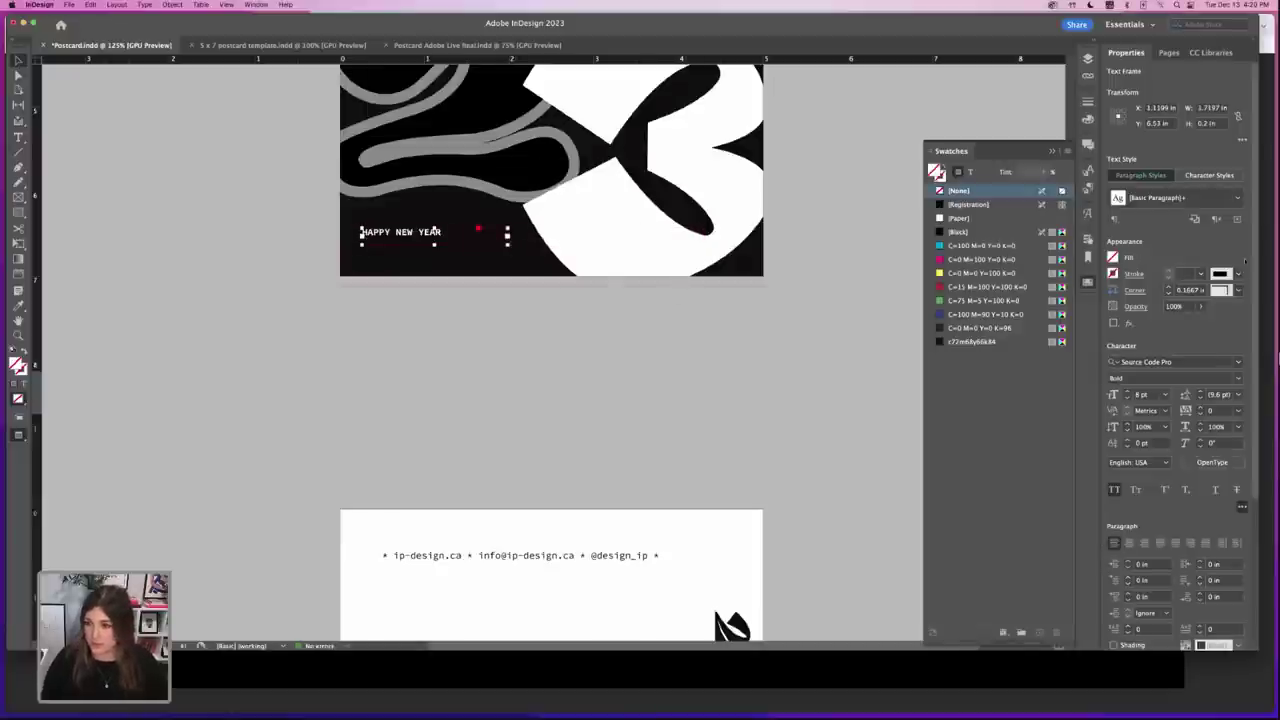
# - Dismiss the crash error report without sending it and relaunch Adobe InDesign 2023
pyautogui.press('super+Tab')
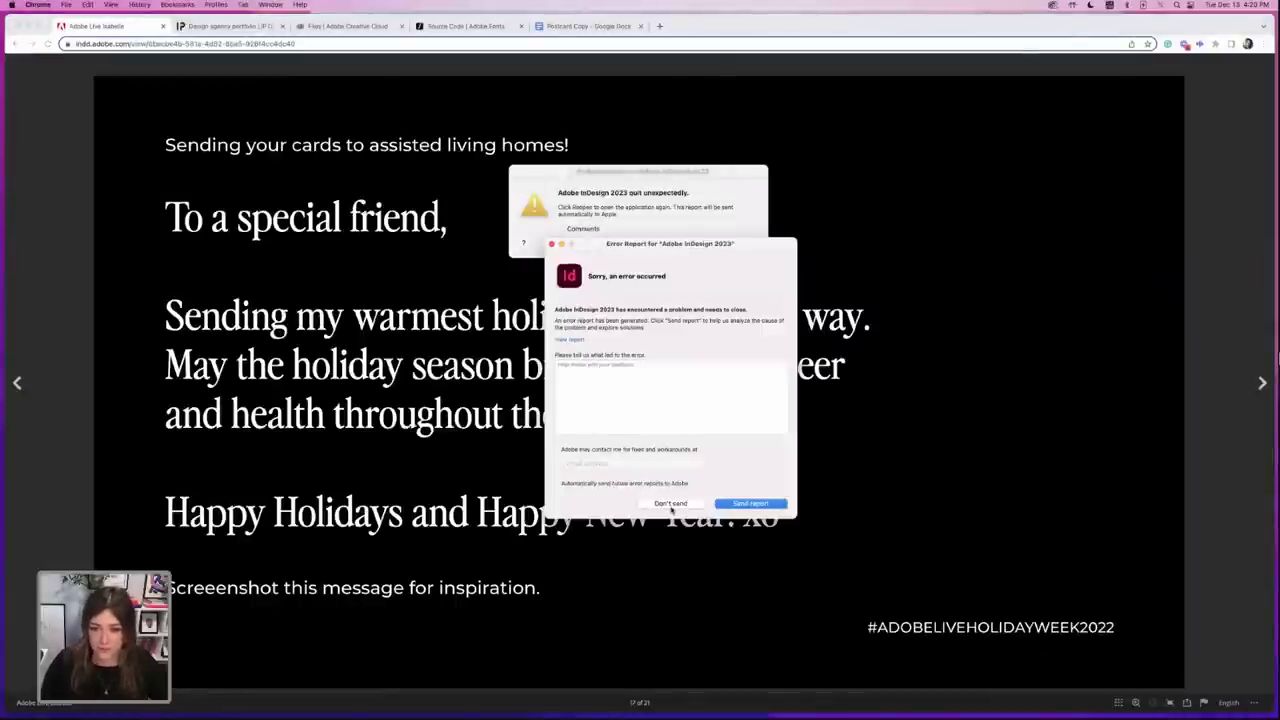
pyautogui.click(672, 504)
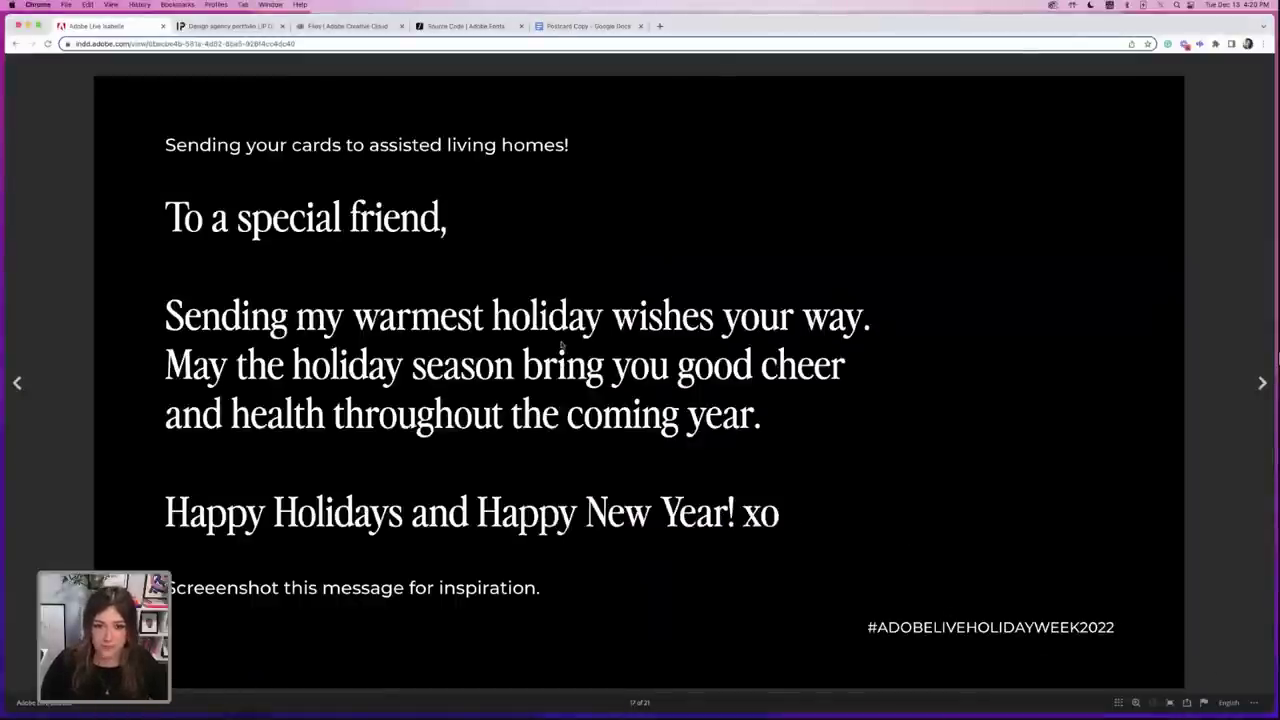
pyautogui.click(1178, 7)
pyautogui.write('il')
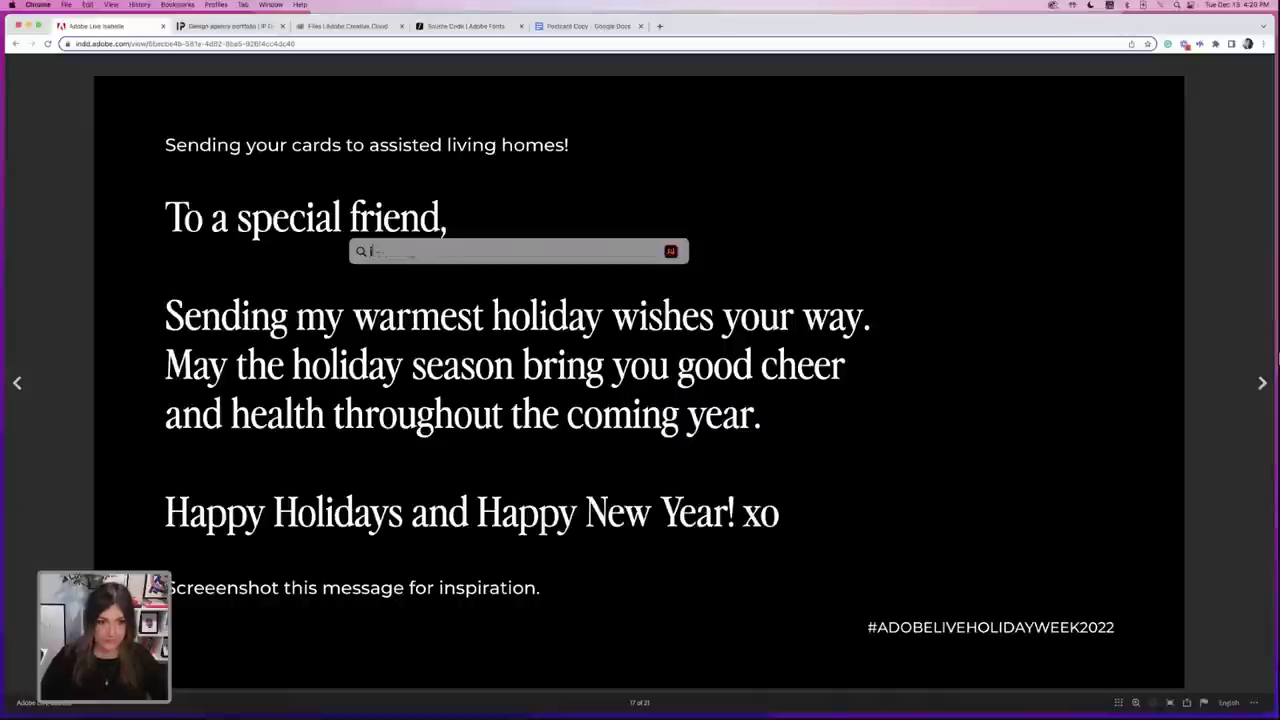
pyautogui.write('ndess')
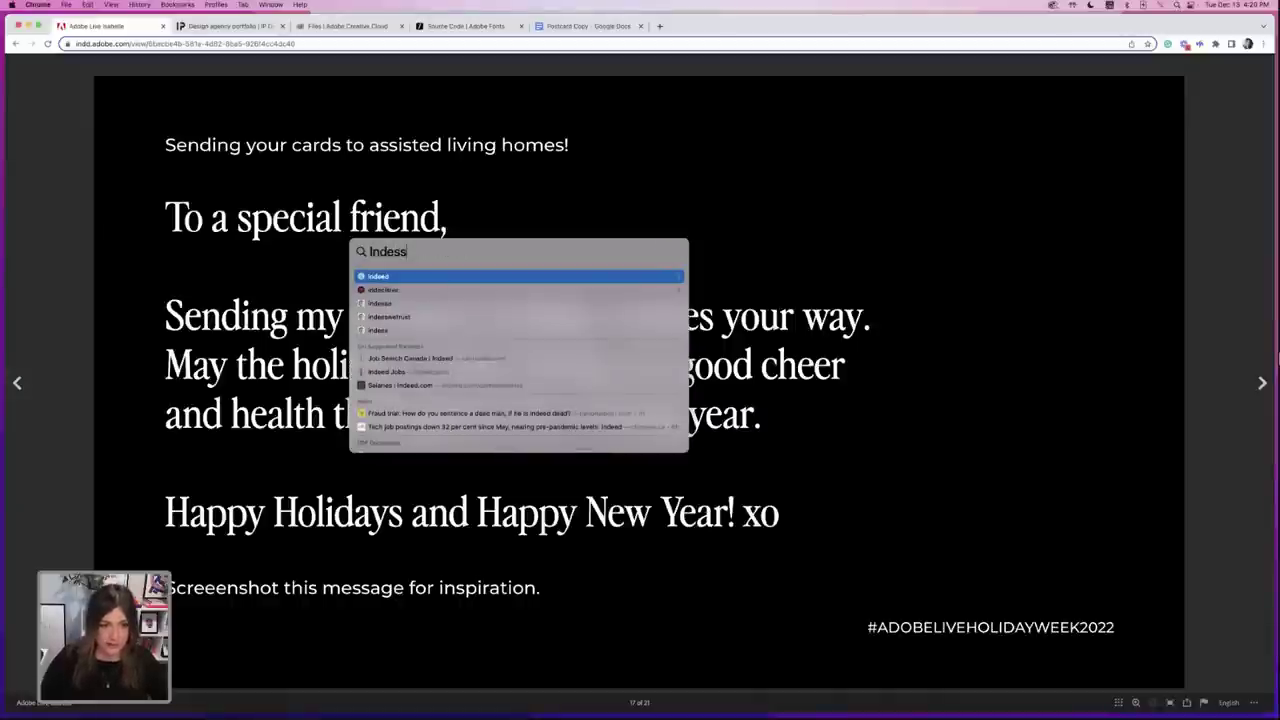
pyautogui.press('BackSpace')
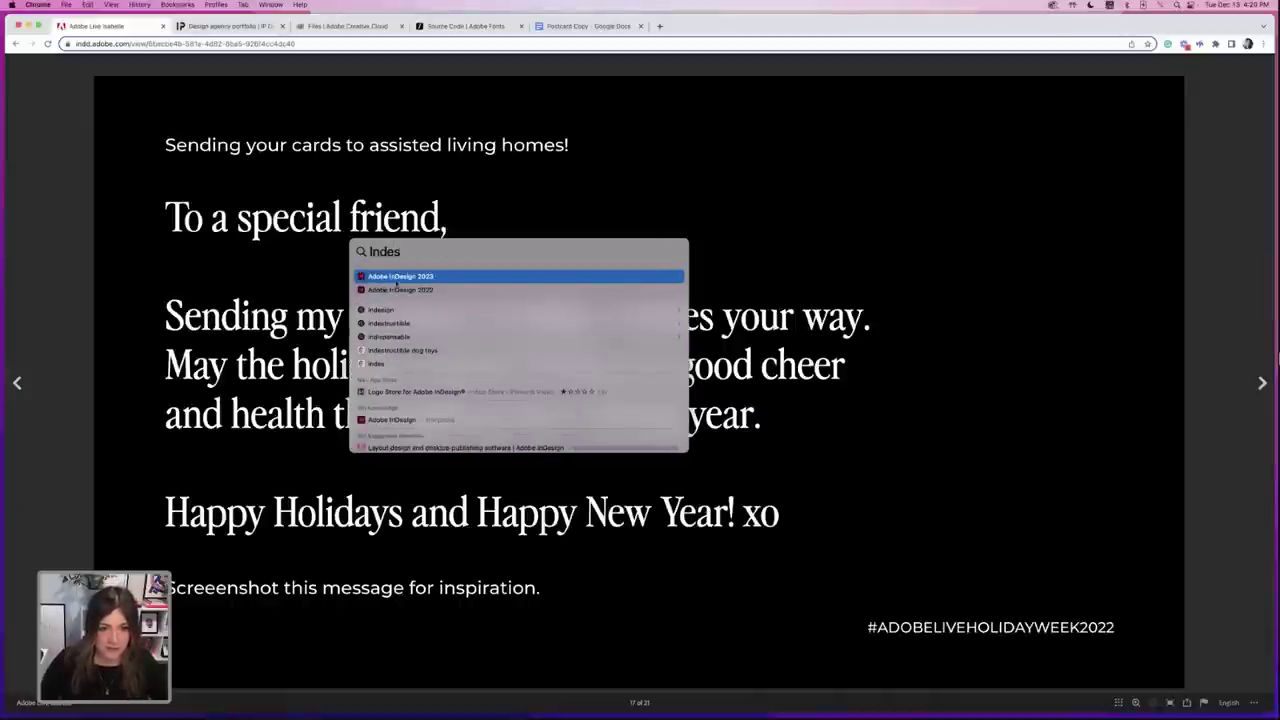
pyautogui.press('Return')
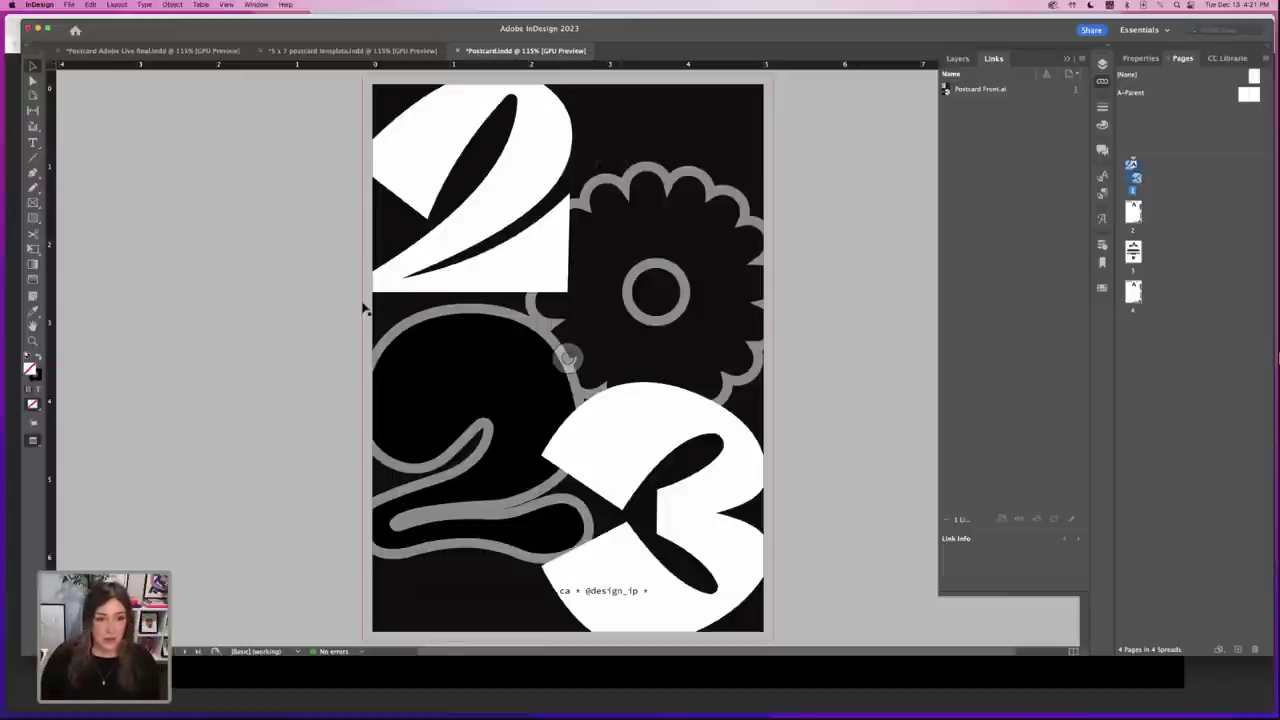
# - Set the text of the duplicated contact line on the recovered page 1 artwork to the Paper swatch
pyautogui.scroll(-4, 593, 453)
pyautogui.moveTo(596, 432); pyautogui.dragTo(587, 435)
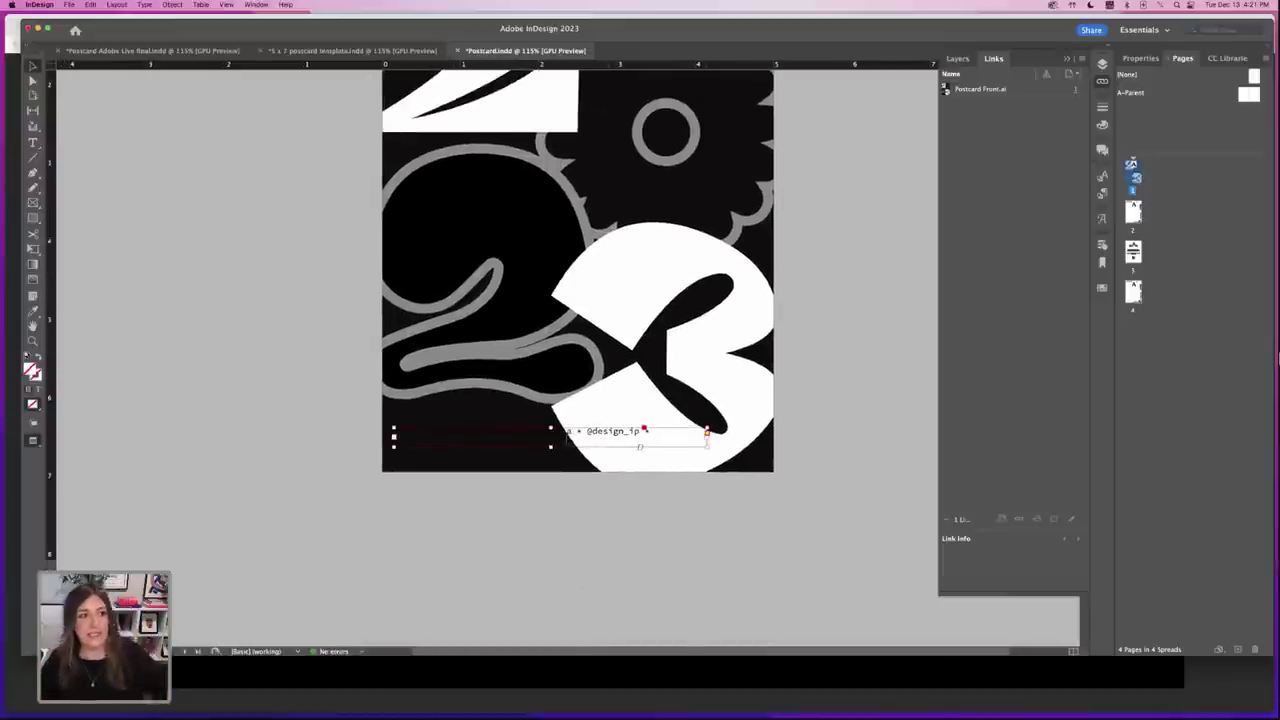
pyautogui.press('t')
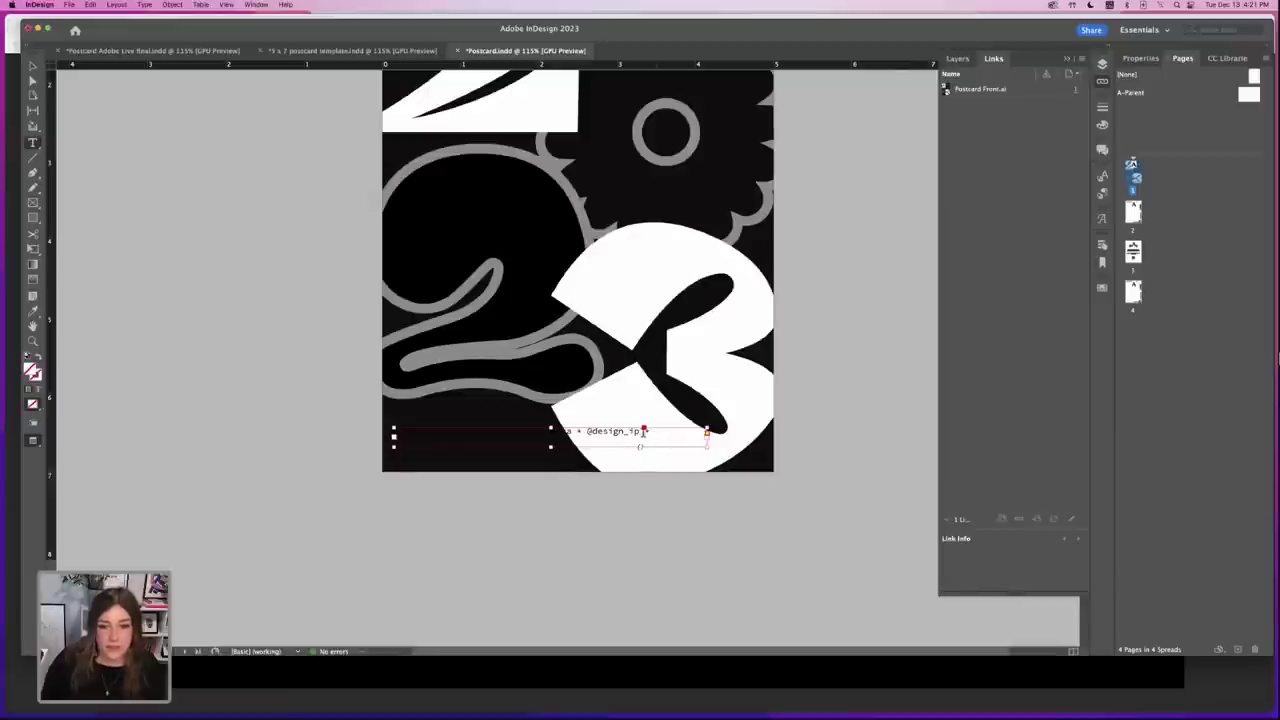
pyautogui.moveTo(650, 432); pyautogui.dragTo(392, 432)
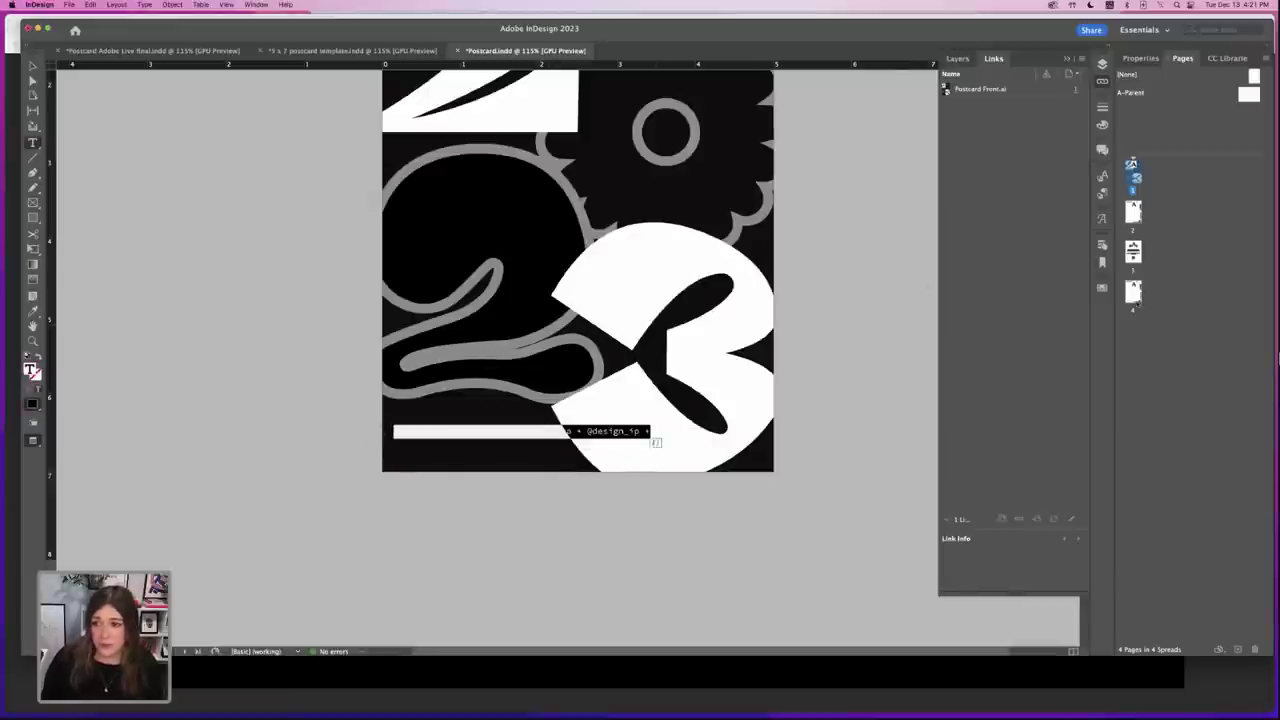
pyautogui.click(1102, 287)
pyautogui.click(964, 223)
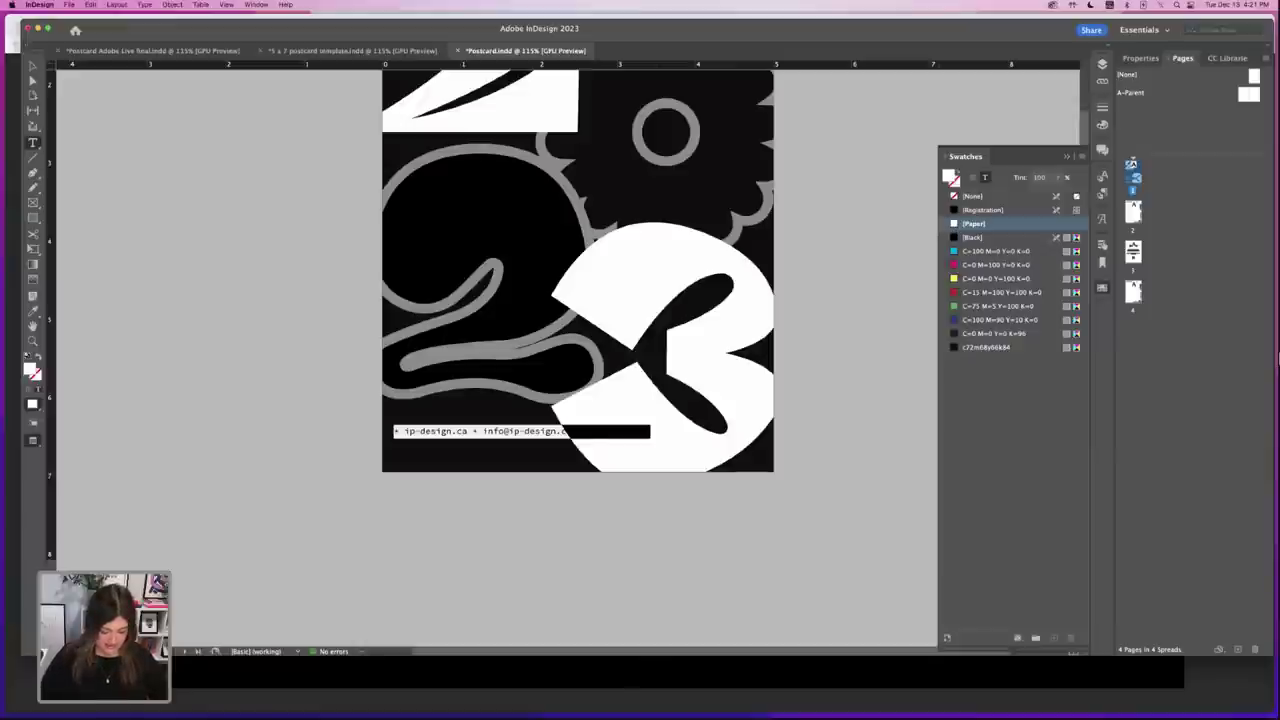
# - Replace the selected contact line text with "Happy New Year"
pyautogui.write('Happy')
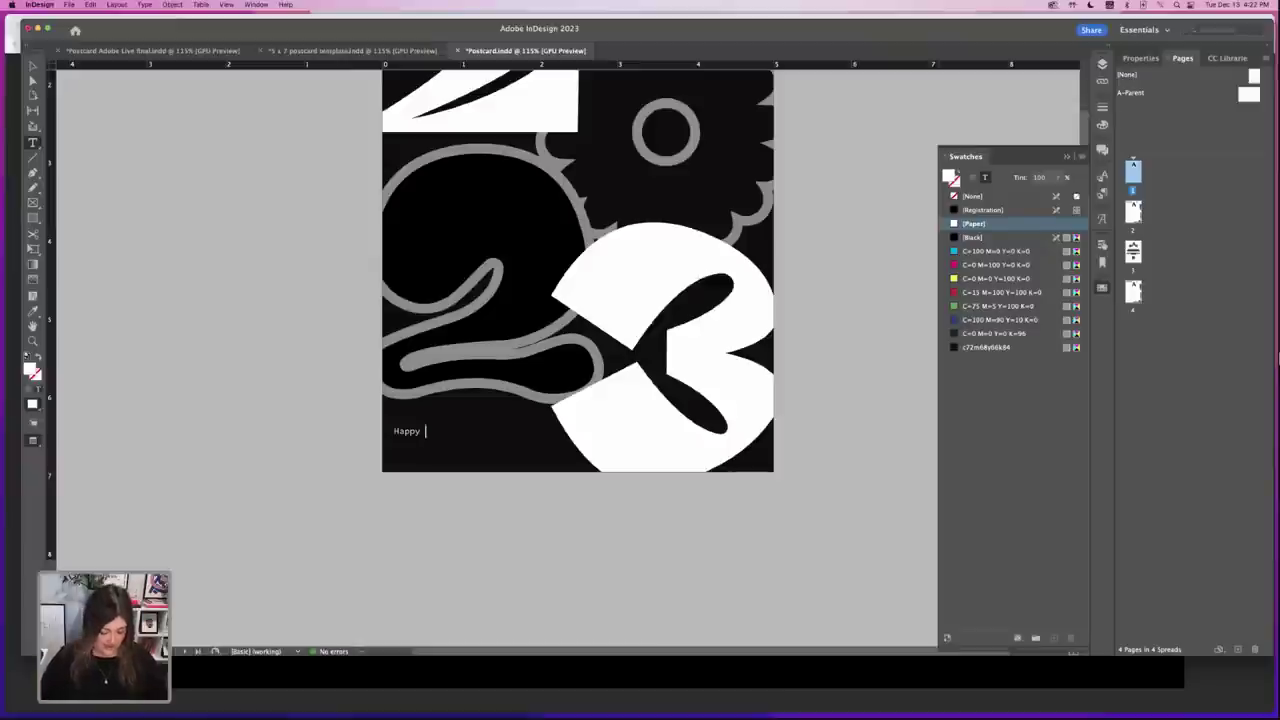
pyautogui.write('New ')
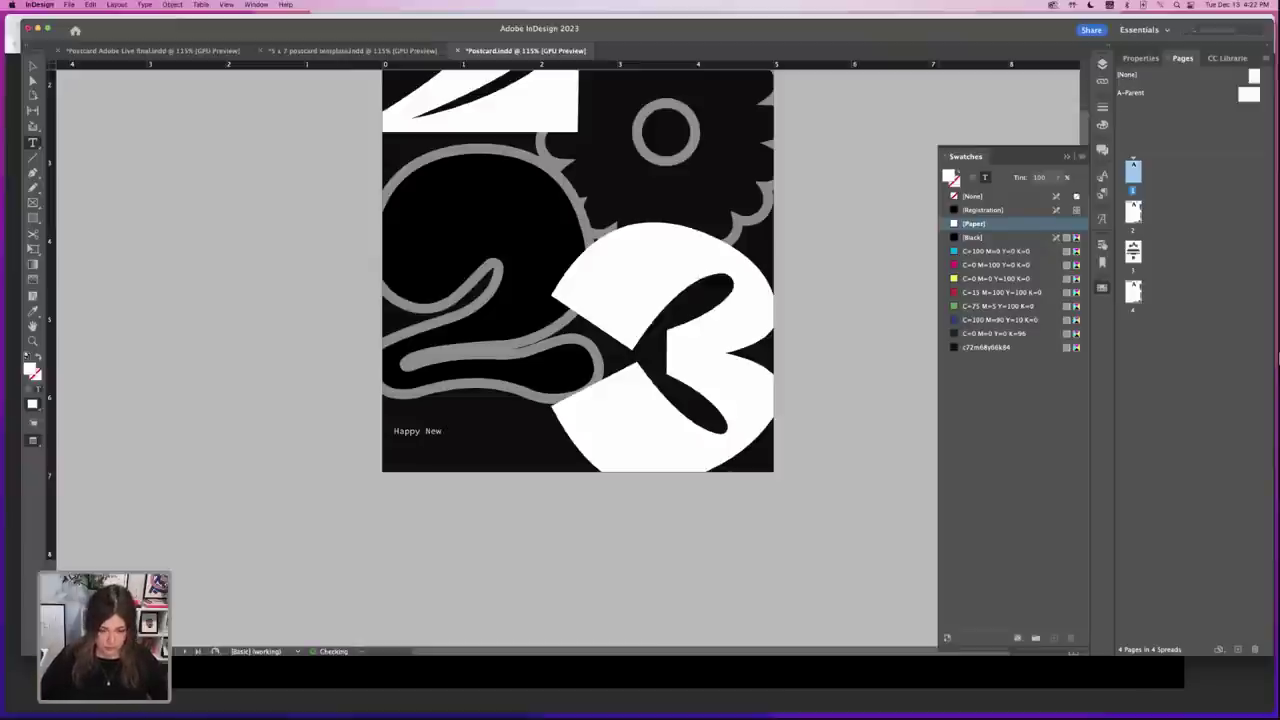
pyautogui.write('Year')
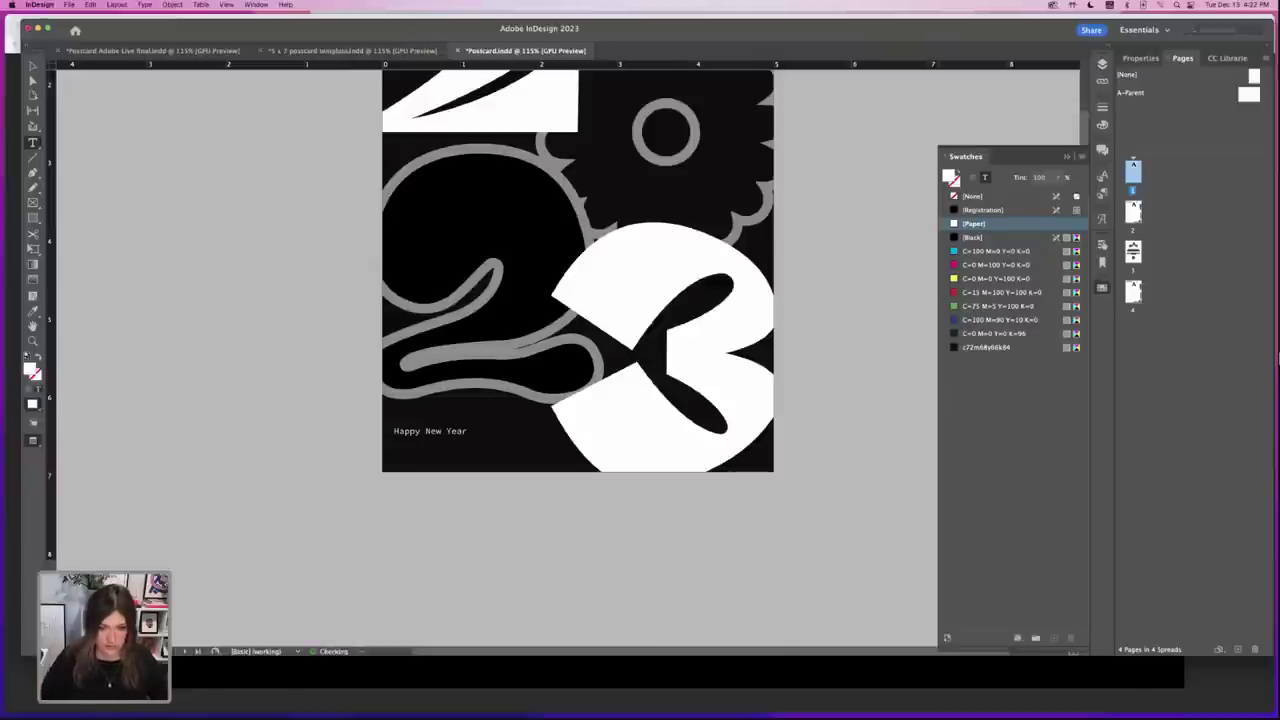
# - Format the entire greeting line in all caps and the Bold style of Source Code Pro
pyautogui.hotkey('shift', 'Left')
pyautogui.hotkey('shift', 'Left')
pyautogui.hotkey('shift', 'Left')
pyautogui.hotkey('shift', 'Left')
pyautogui.hotkey('shift', 'Left')
pyautogui.hotkey('shift', 'Left')
pyautogui.press('super+a')
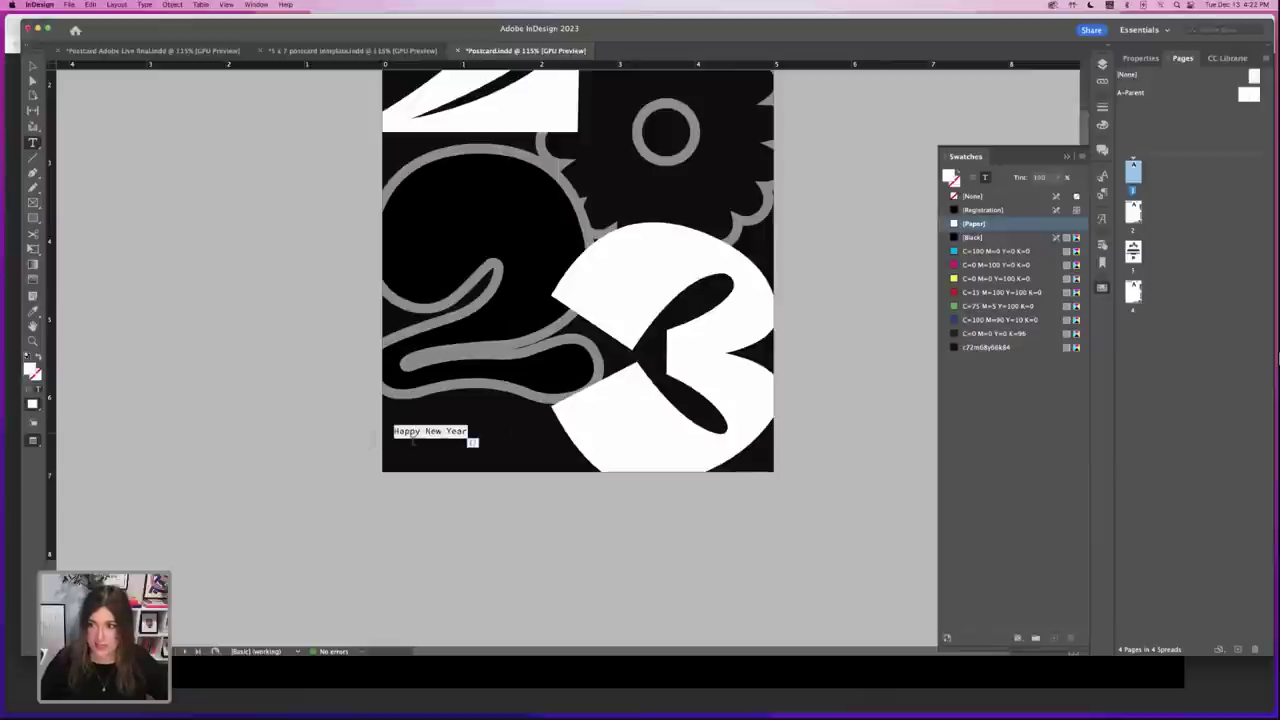
pyautogui.click(1140, 58)
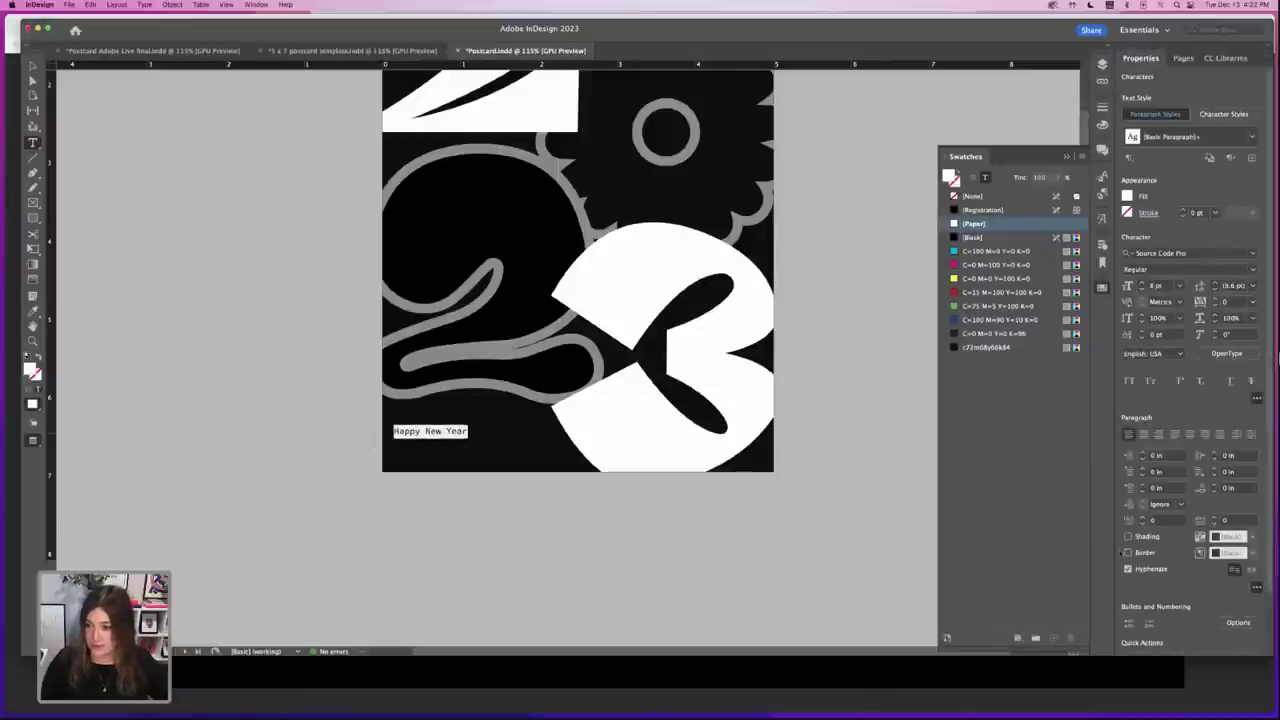
pyautogui.click(1129, 381)
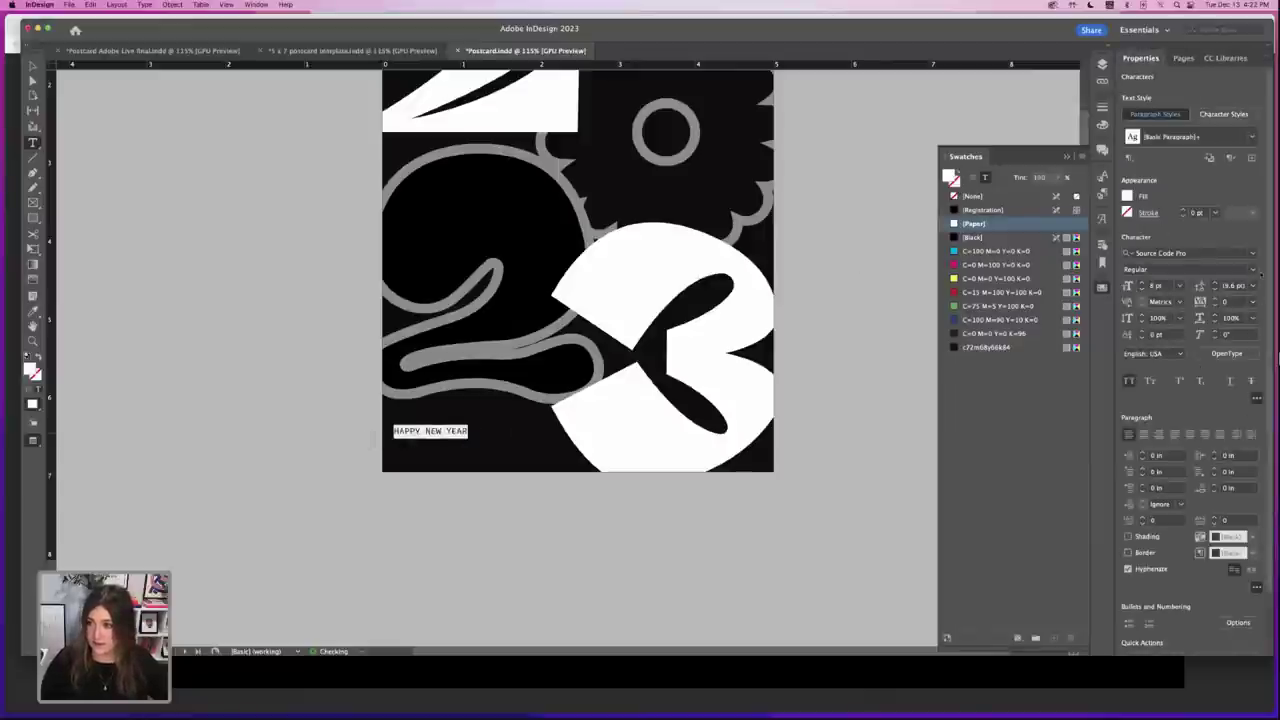
pyautogui.click(1254, 269)
pyautogui.click(1174, 424)
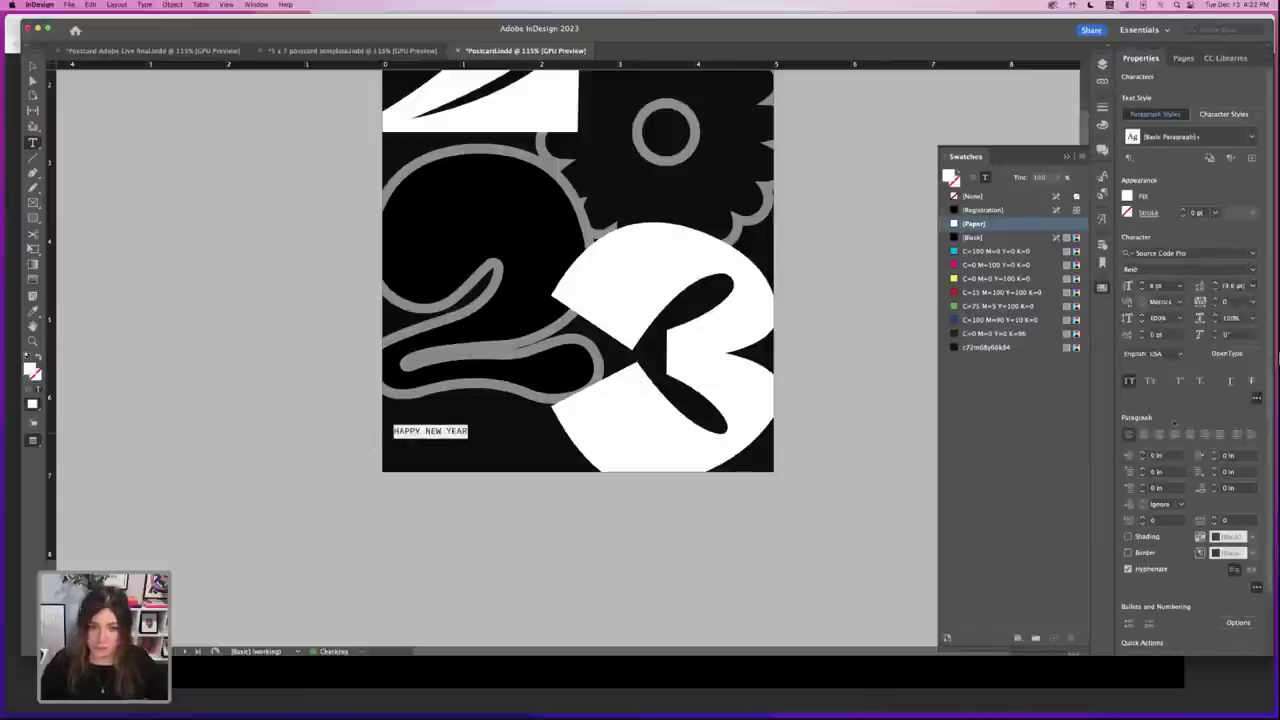
# - Shrink the greeting's text frame to about 1.36 by 0.2 in and shift it slightly away from the page's left edge
pyautogui.click(32, 66)
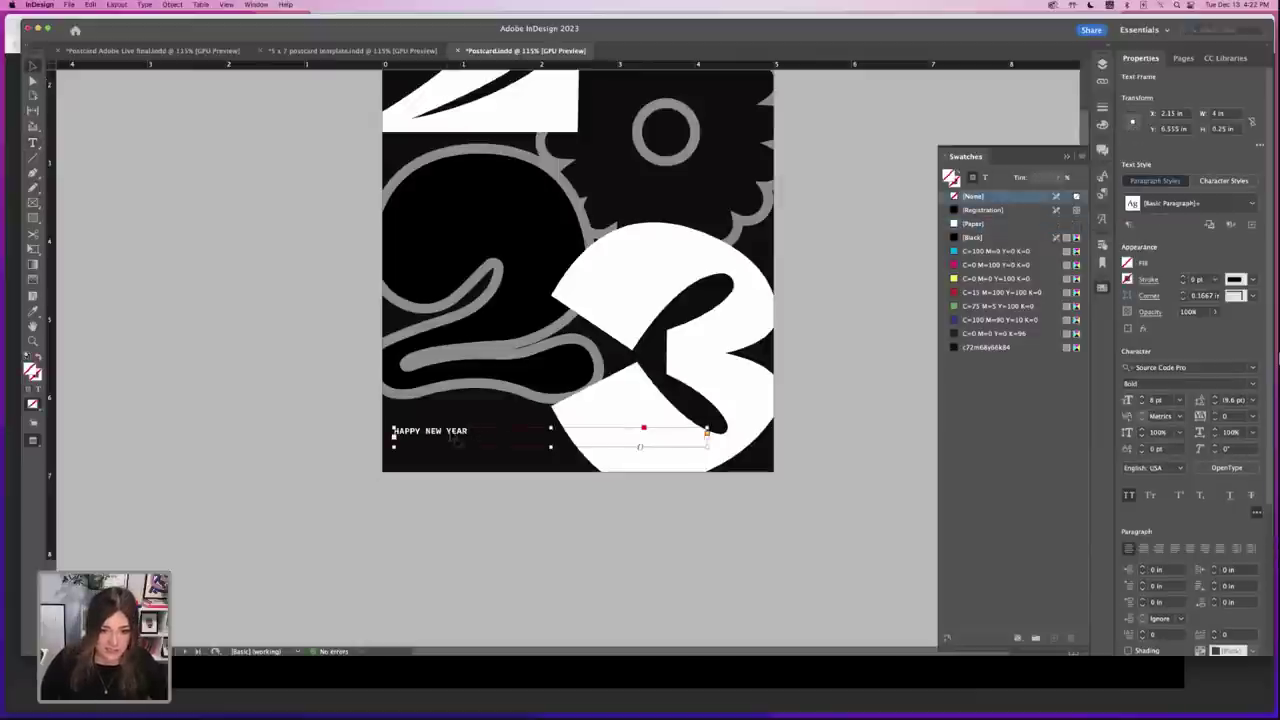
pyautogui.moveTo(707, 446); pyautogui.dragTo(500, 442)
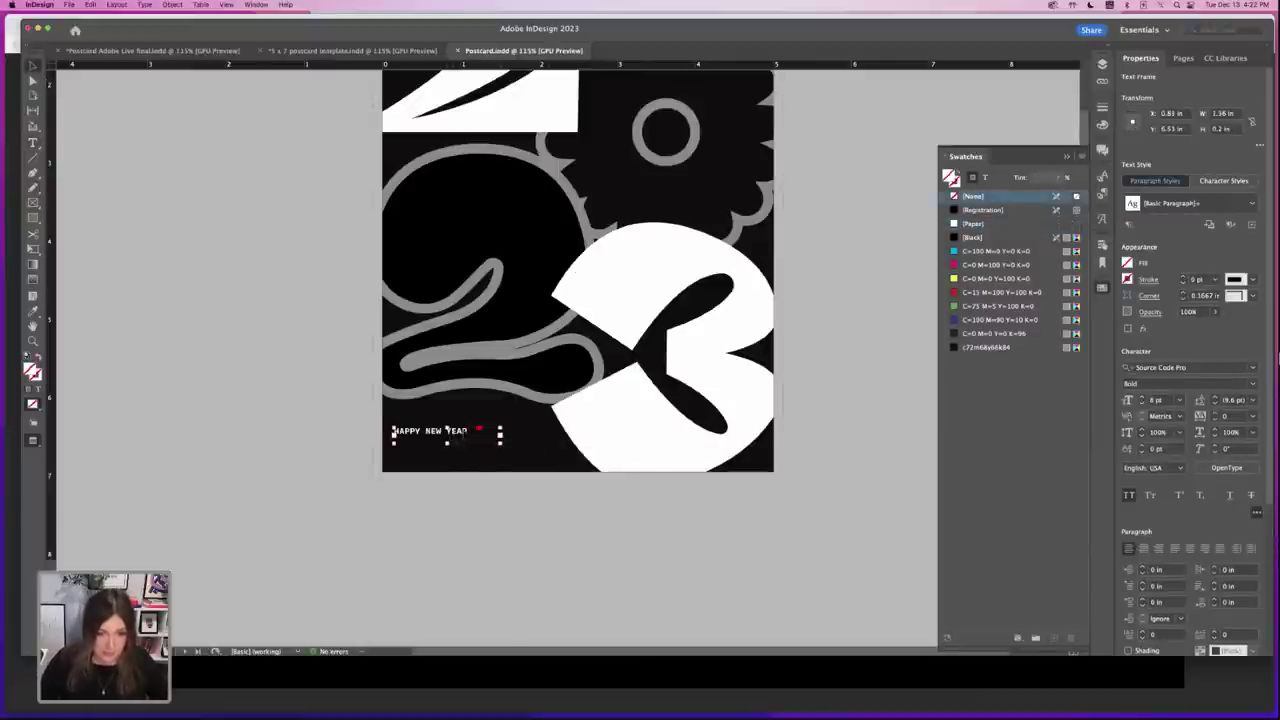
pyautogui.moveTo(440, 434); pyautogui.dragTo(450, 435)
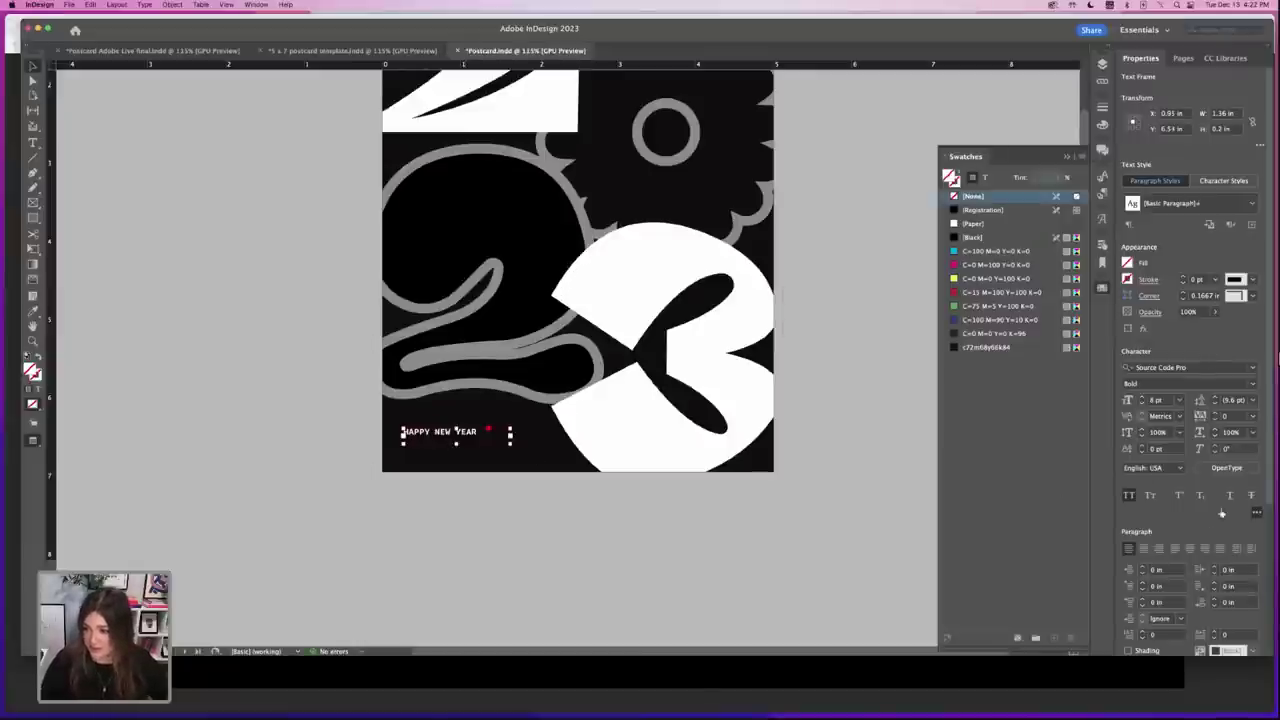
# - Justify all lines of the greeting so its three words spread across the full frame width
pyautogui.click(1174, 548)
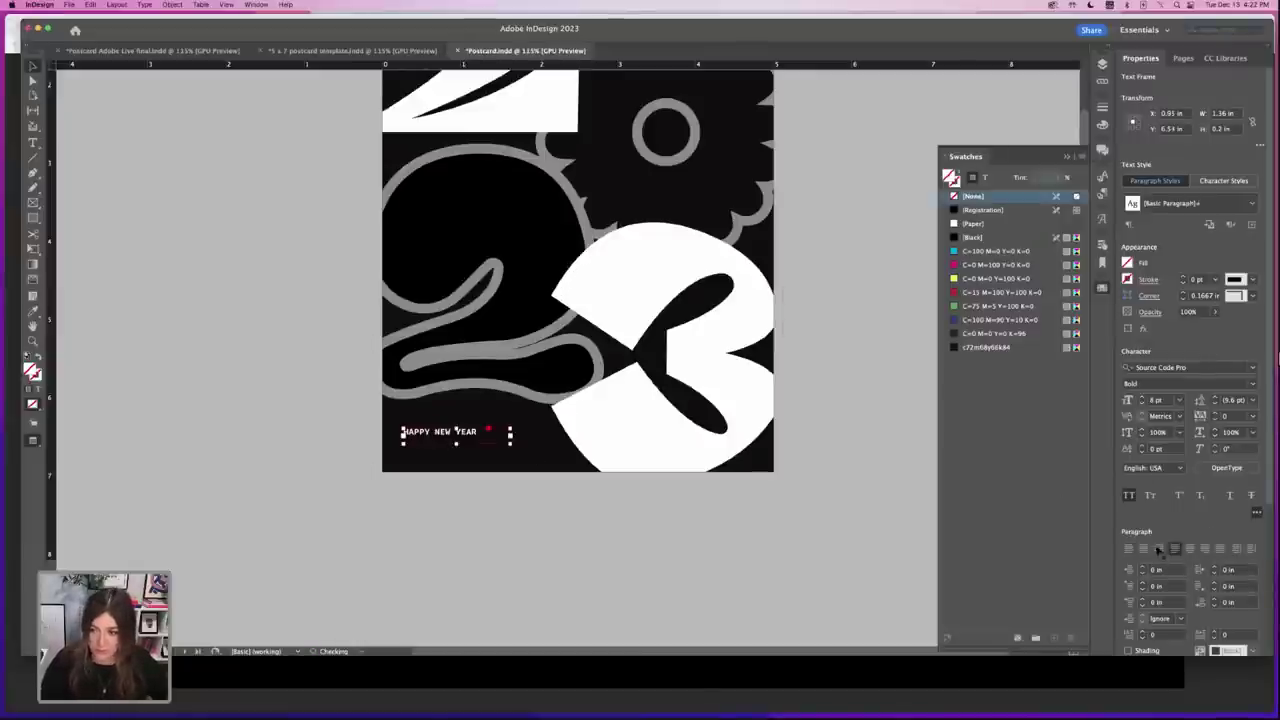
pyautogui.click(1190, 548)
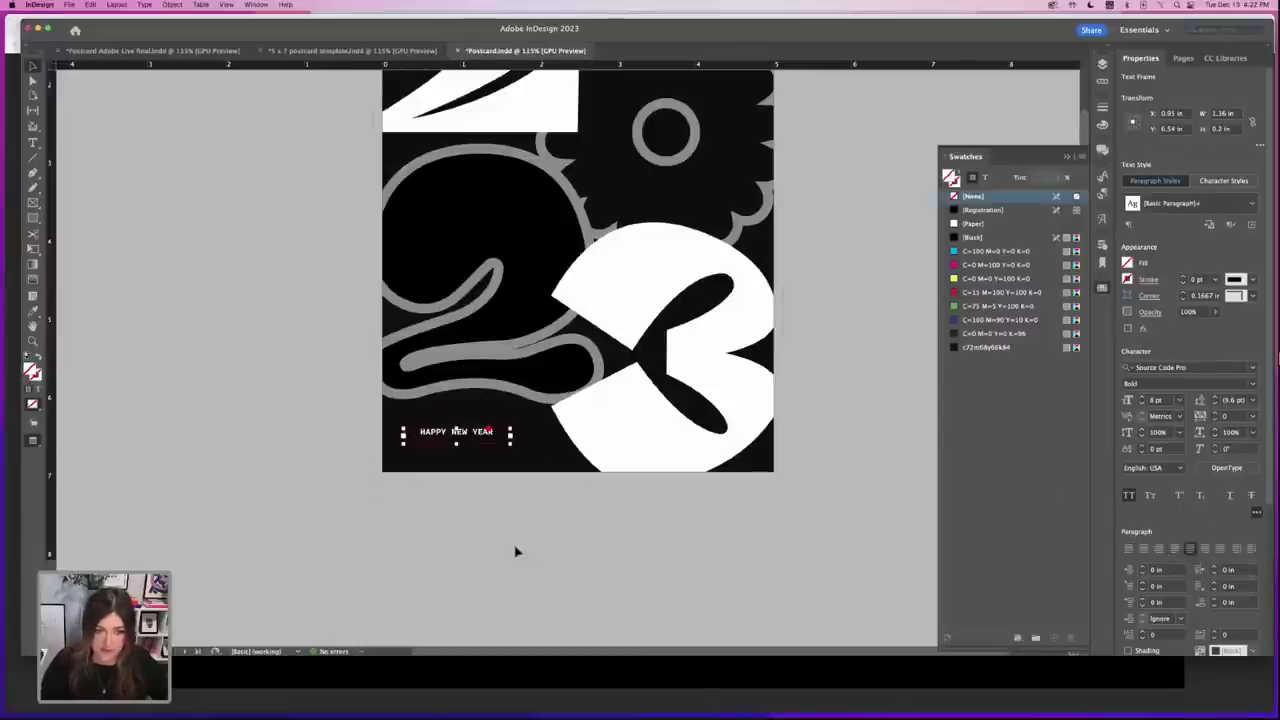
pyautogui.click(1218, 548)
pyautogui.click(580, 548)
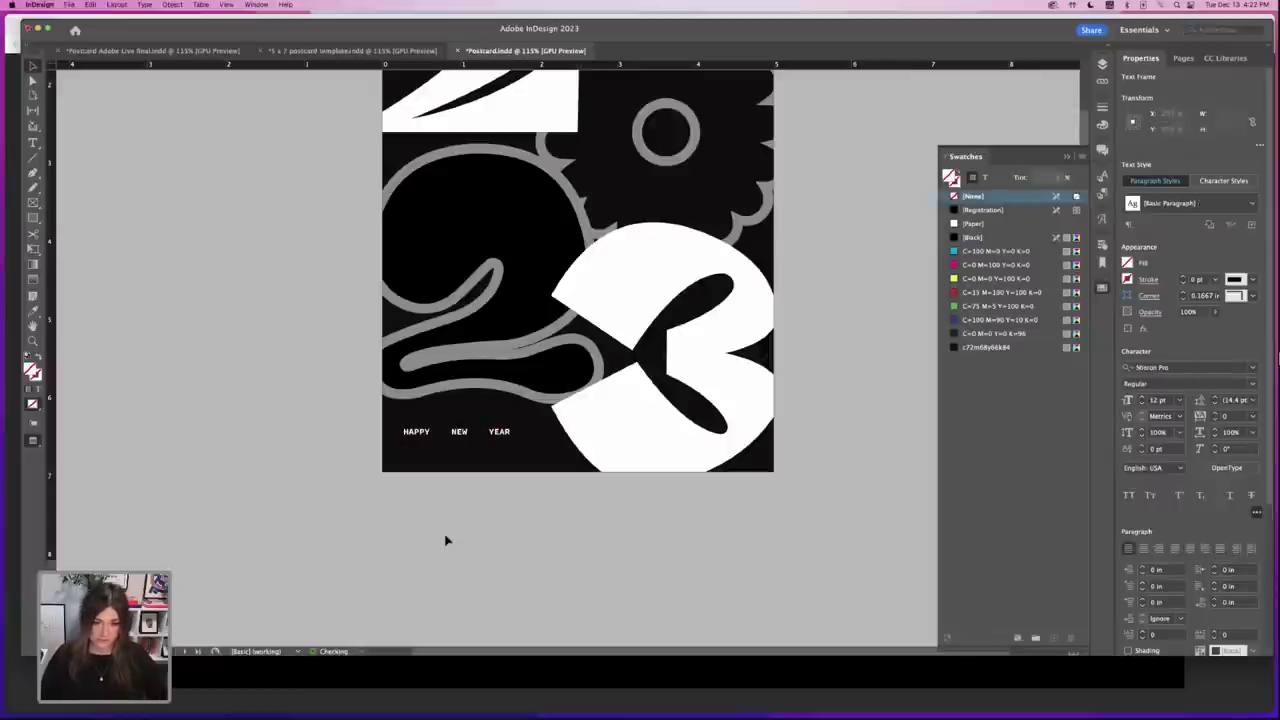
# - Move the justified greeting slightly further right in the dark lower area of the artwork and keep its frame selected
pyautogui.moveTo(505, 433); pyautogui.dragTo(511, 432)
pyautogui.click(526, 538)
pyautogui.click(517, 525)
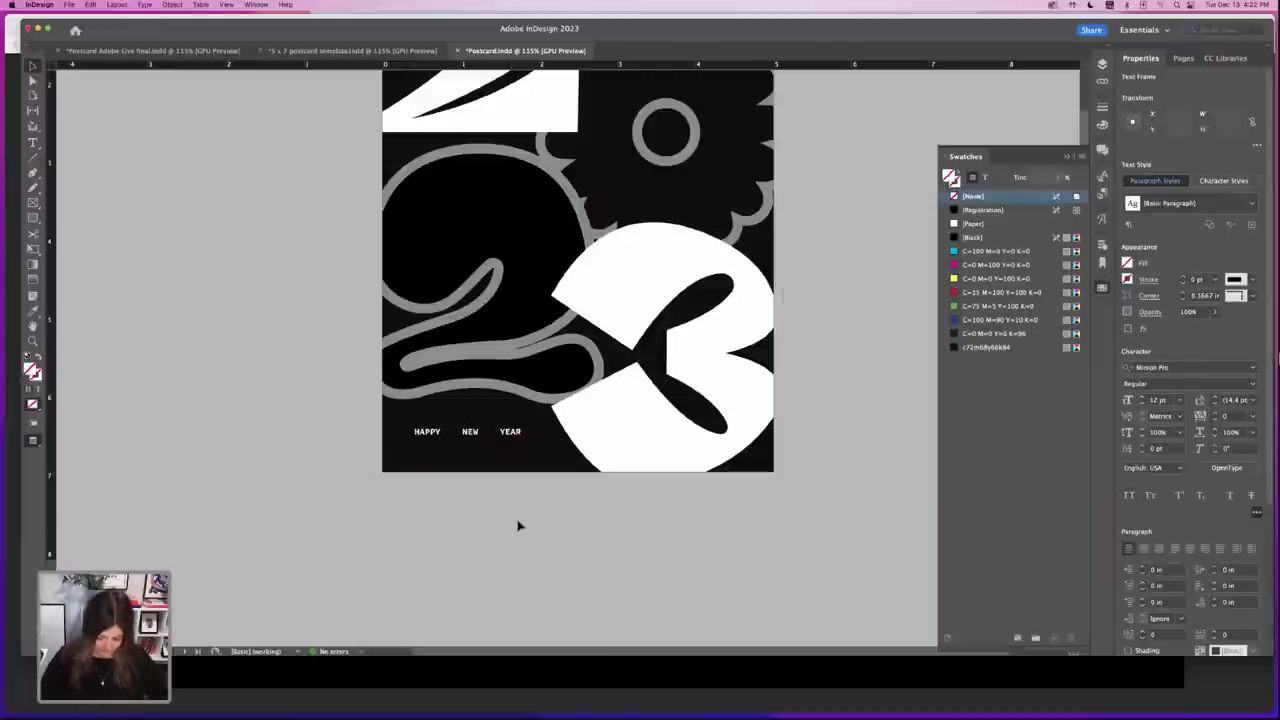
pyautogui.press('super+minus')
pyautogui.click(511, 433)
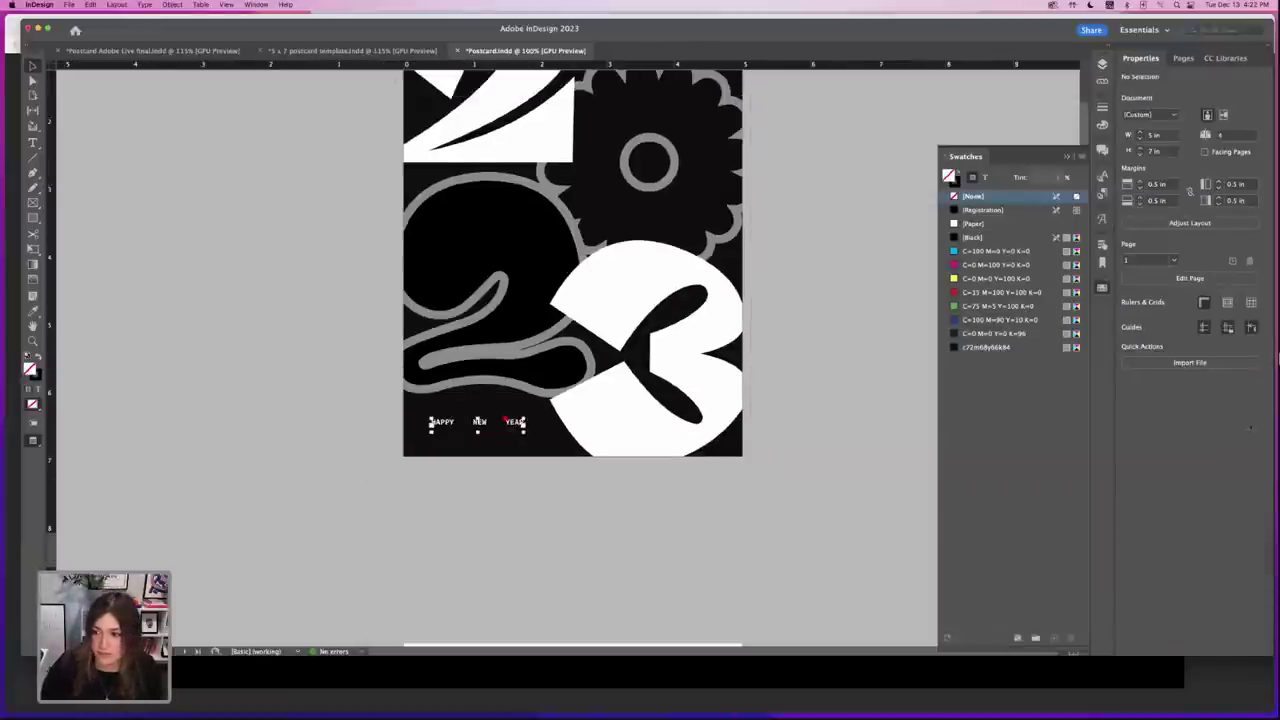
# - Increase the font size of the HAPPY NEW YEAR caption on page 1 slightly
pyautogui.click(1141, 397)
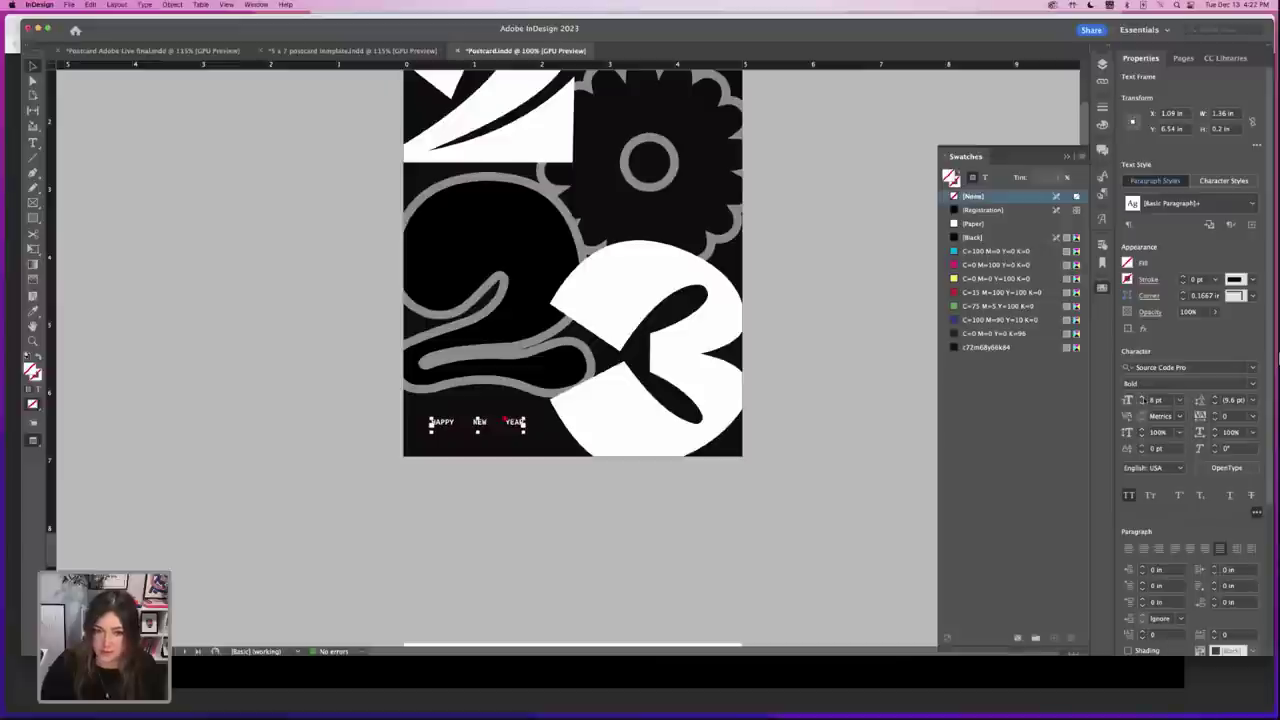
pyautogui.click(1141, 397)
pyautogui.click(1141, 397)
pyautogui.click(578, 517)
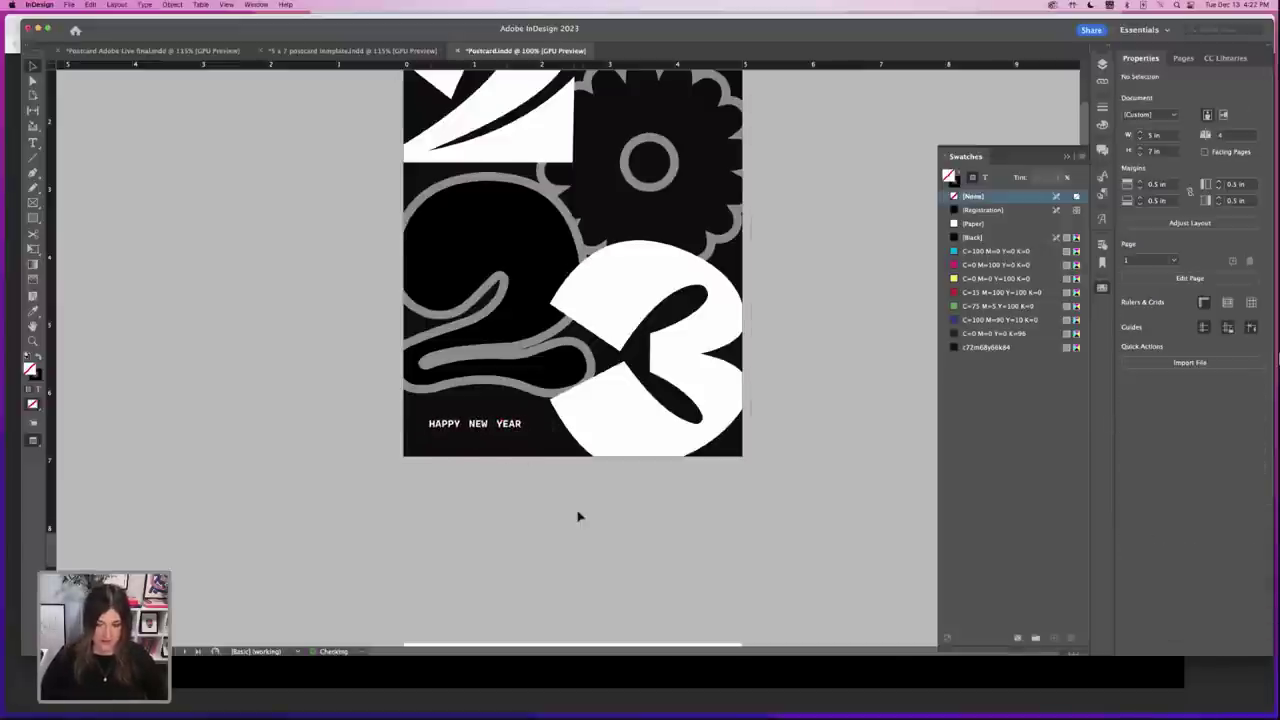
# - Nudge the caption slightly up and to the left within the dark lower area of the page 1 artwork
pyautogui.press('super+minus')
pyautogui.moveTo(611, 522); pyautogui.dragTo(611, 524)
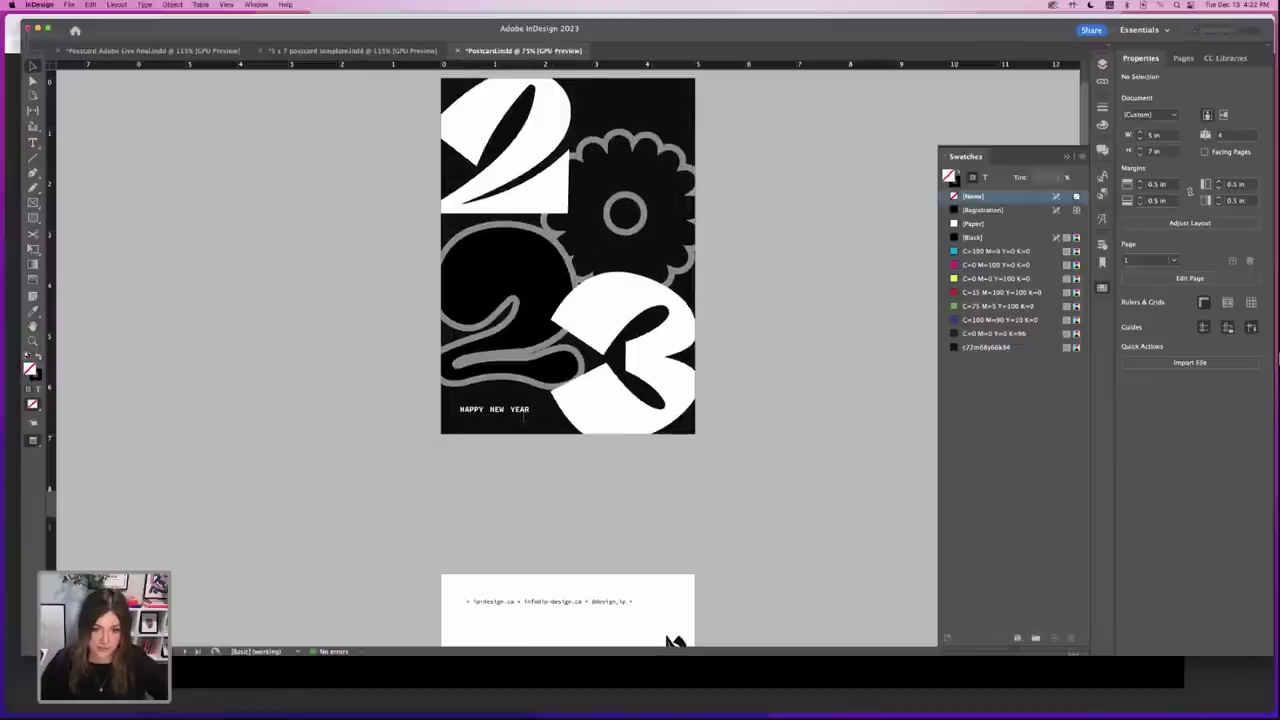
pyautogui.moveTo(526, 417); pyautogui.dragTo(523, 416)
pyautogui.click(549, 480)
pyautogui.moveTo(522, 414); pyautogui.dragTo(523, 413)
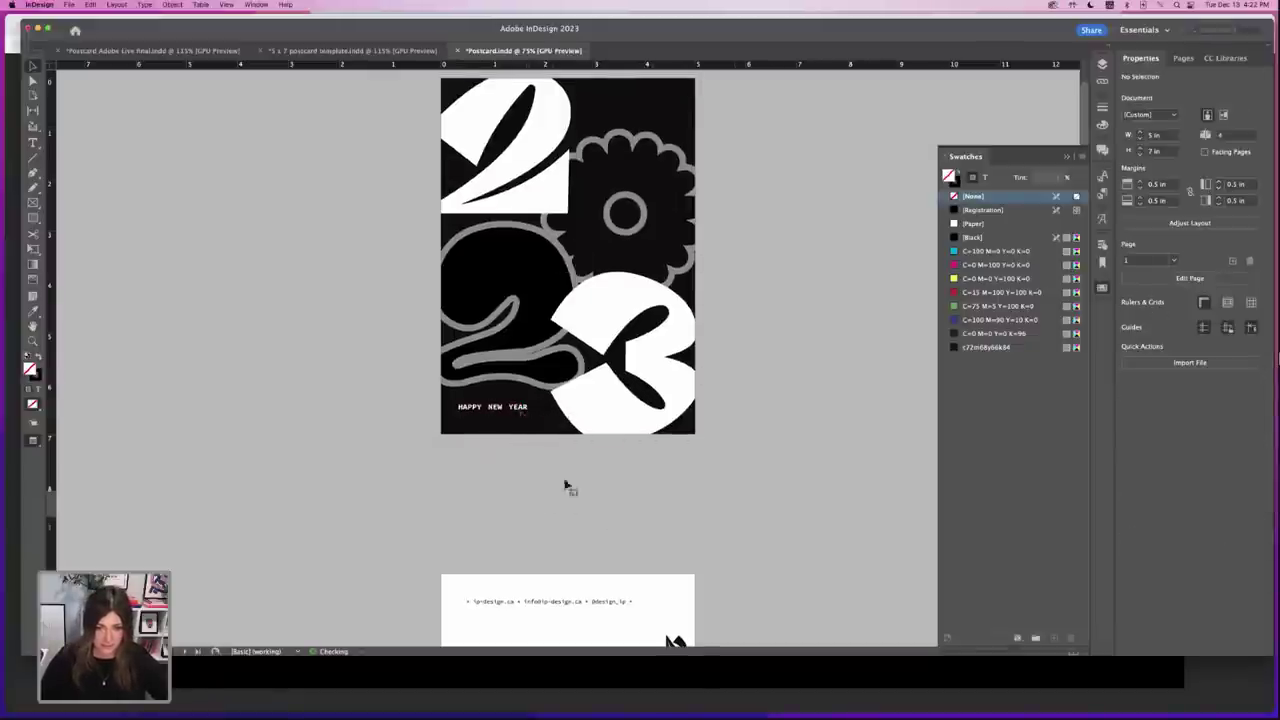
pyautogui.click(576, 504)
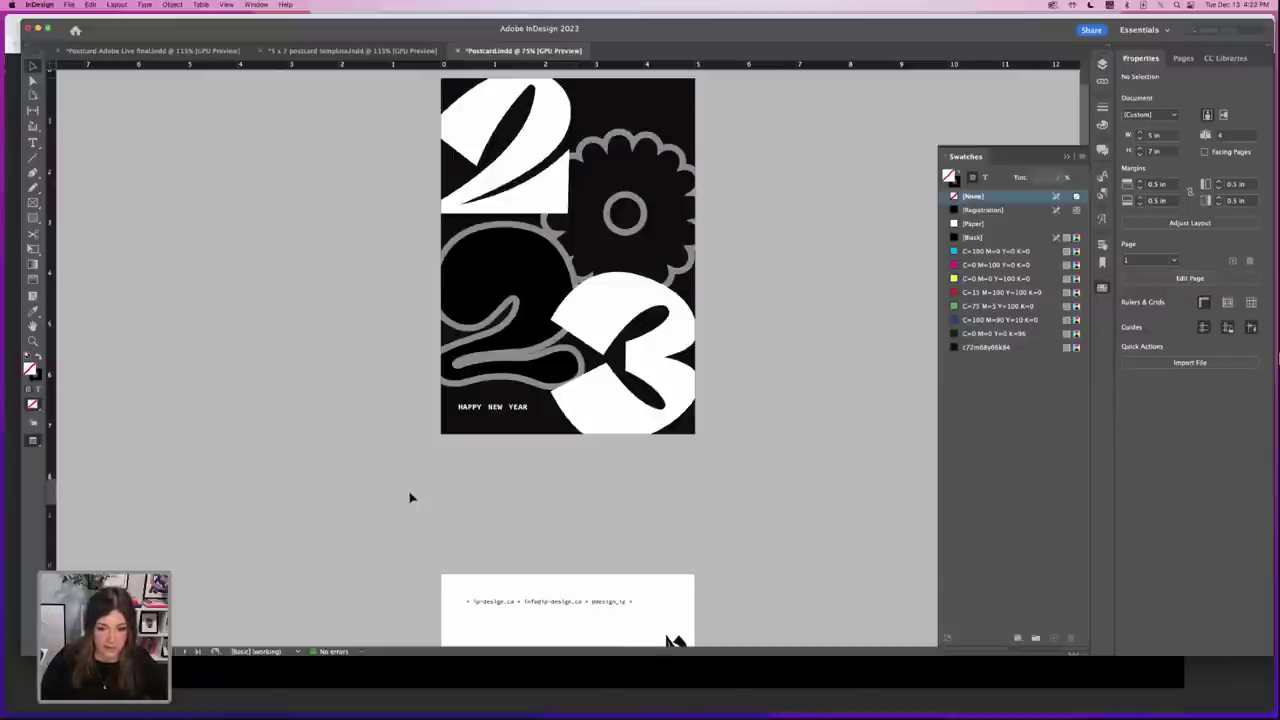
# - Switch to Illustrator and create a new square document 1080 px wide, with pixels as the unit
pyautogui.scroll(-10, 409, 497)
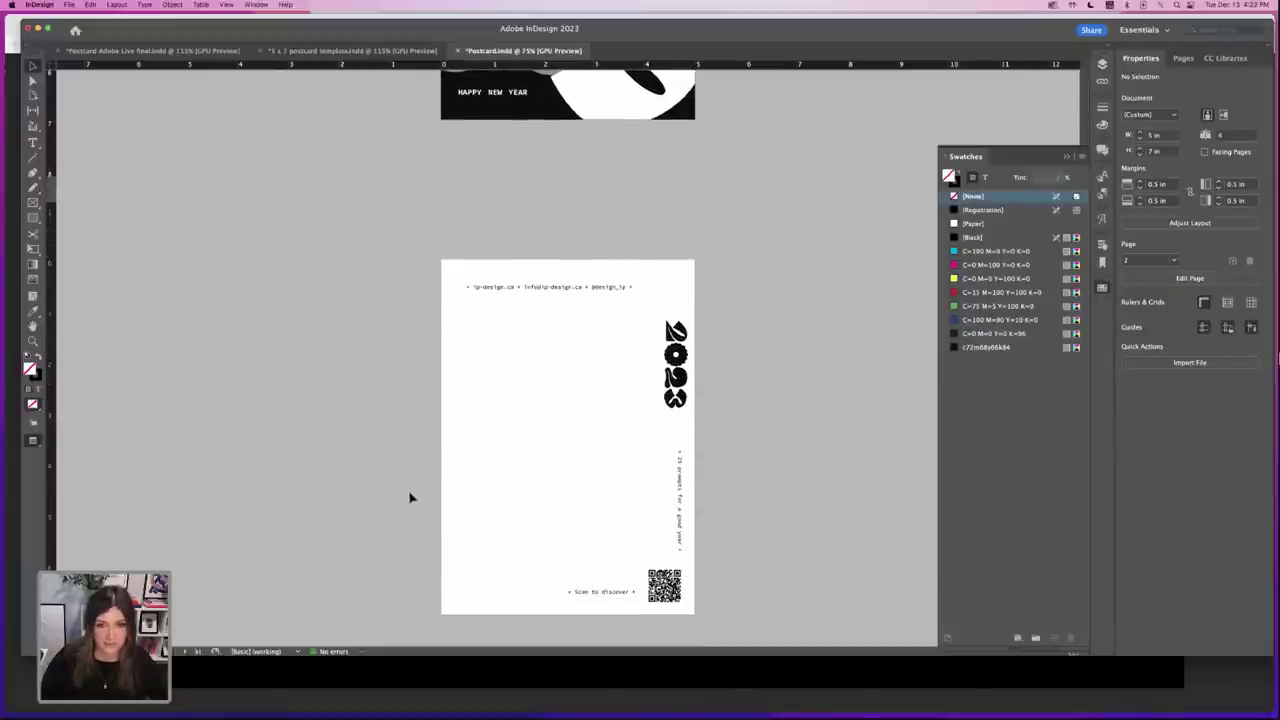
pyautogui.moveTo(798, 714)
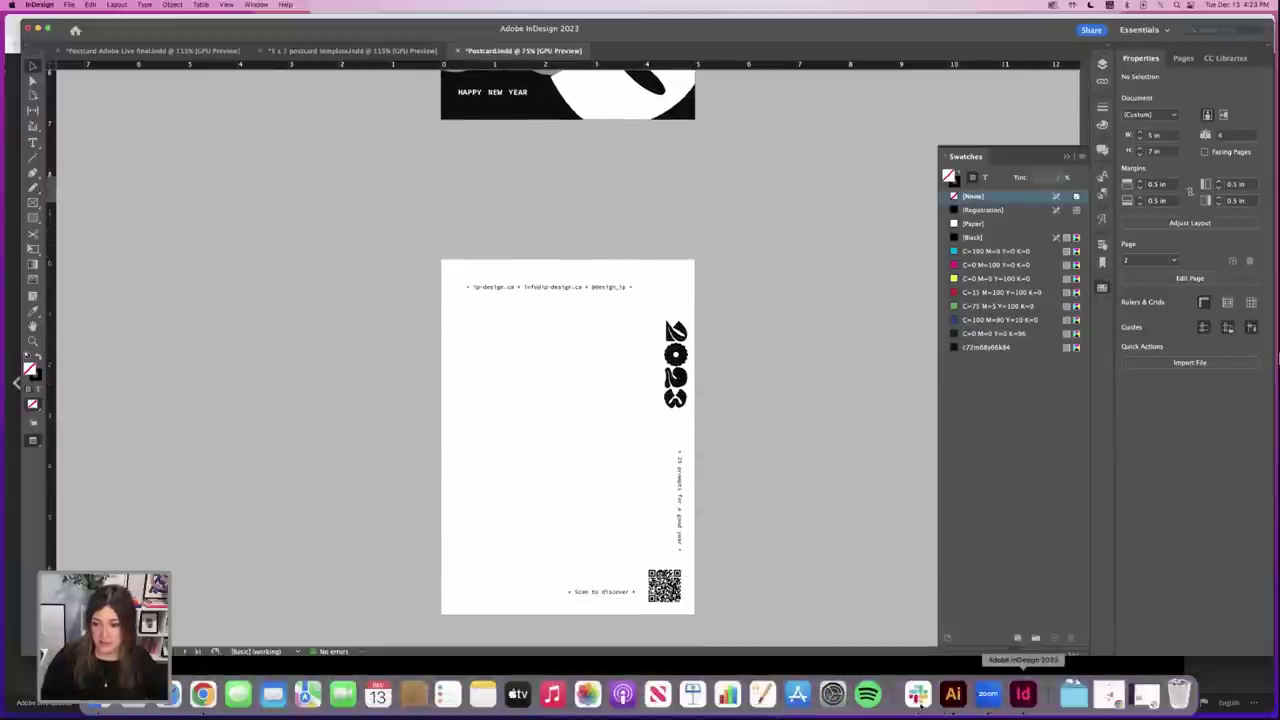
pyautogui.click(952, 694)
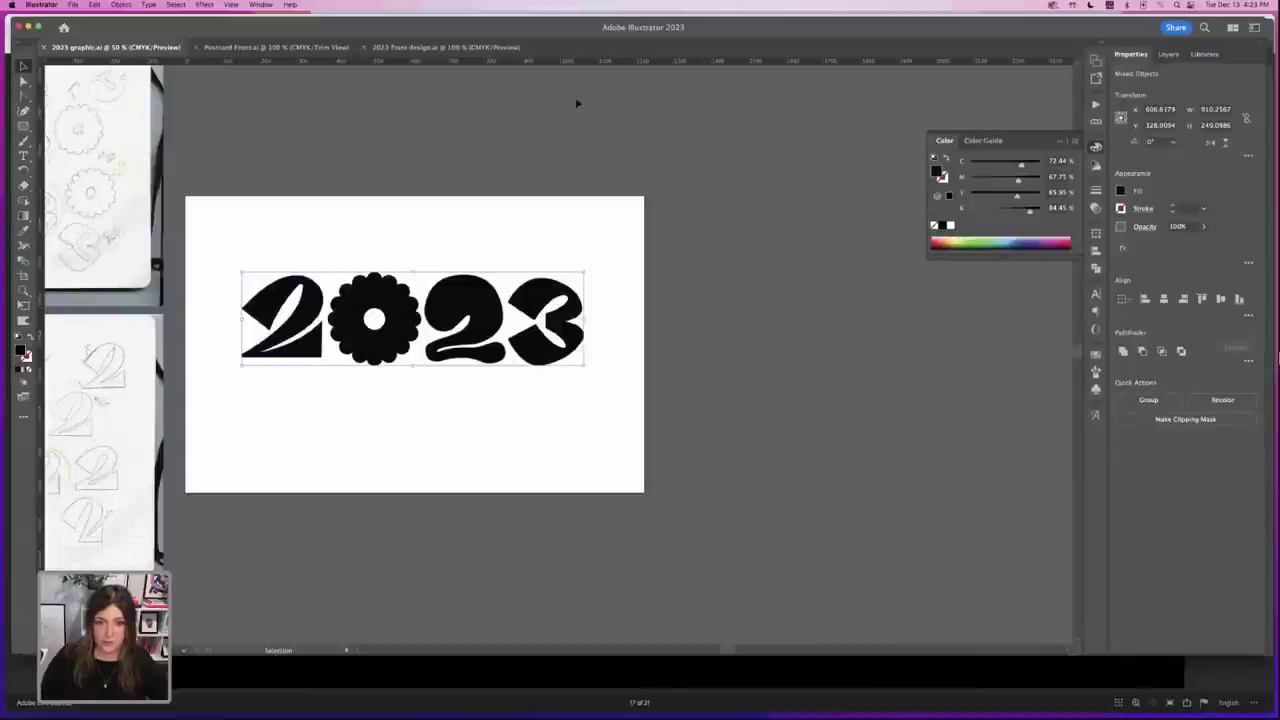
pyautogui.click(73, 5)
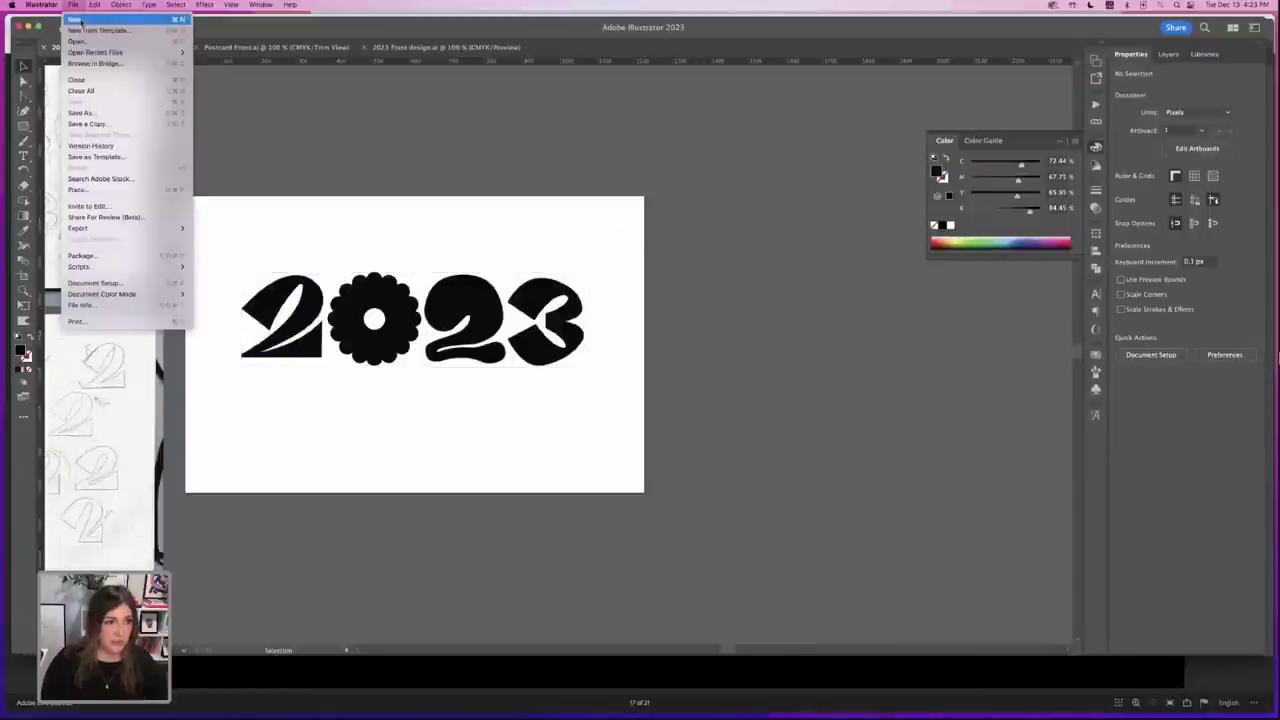
pyautogui.click(100, 20)
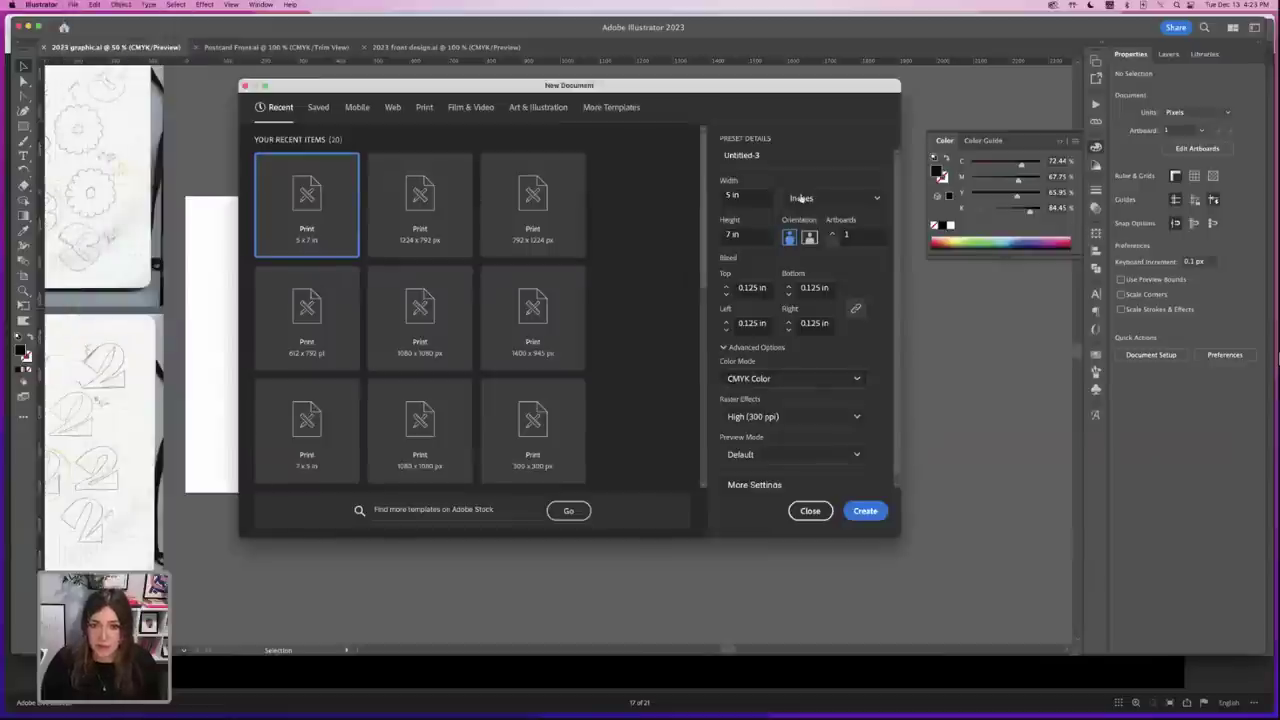
pyautogui.click(836, 198)
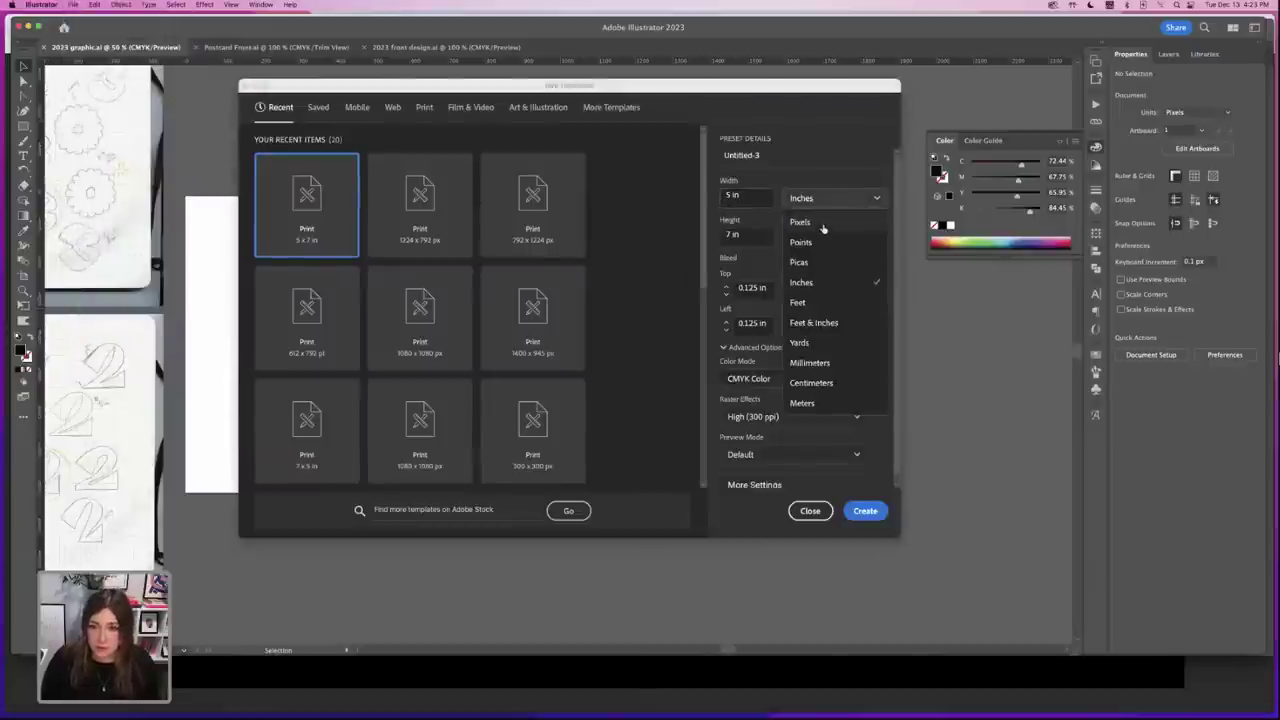
pyautogui.click(815, 236)
pyautogui.click(760, 198)
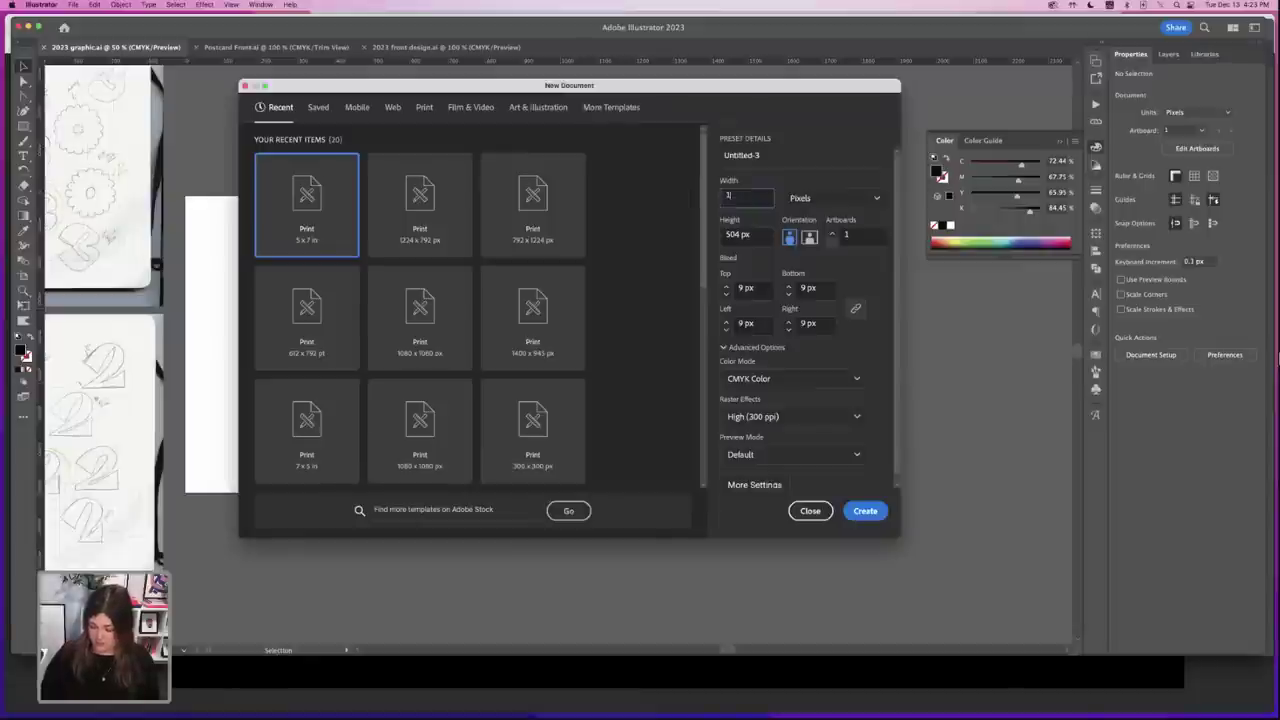
pyautogui.click(760, 238)
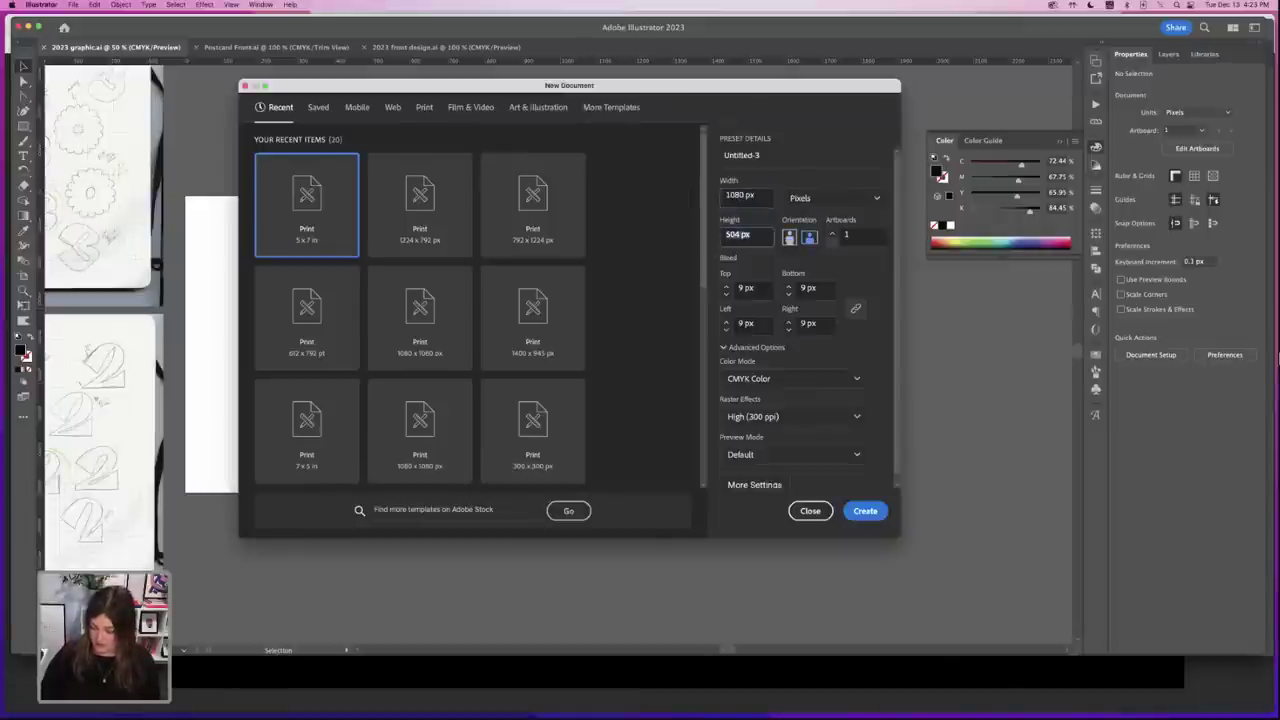
pyautogui.click(865, 511)
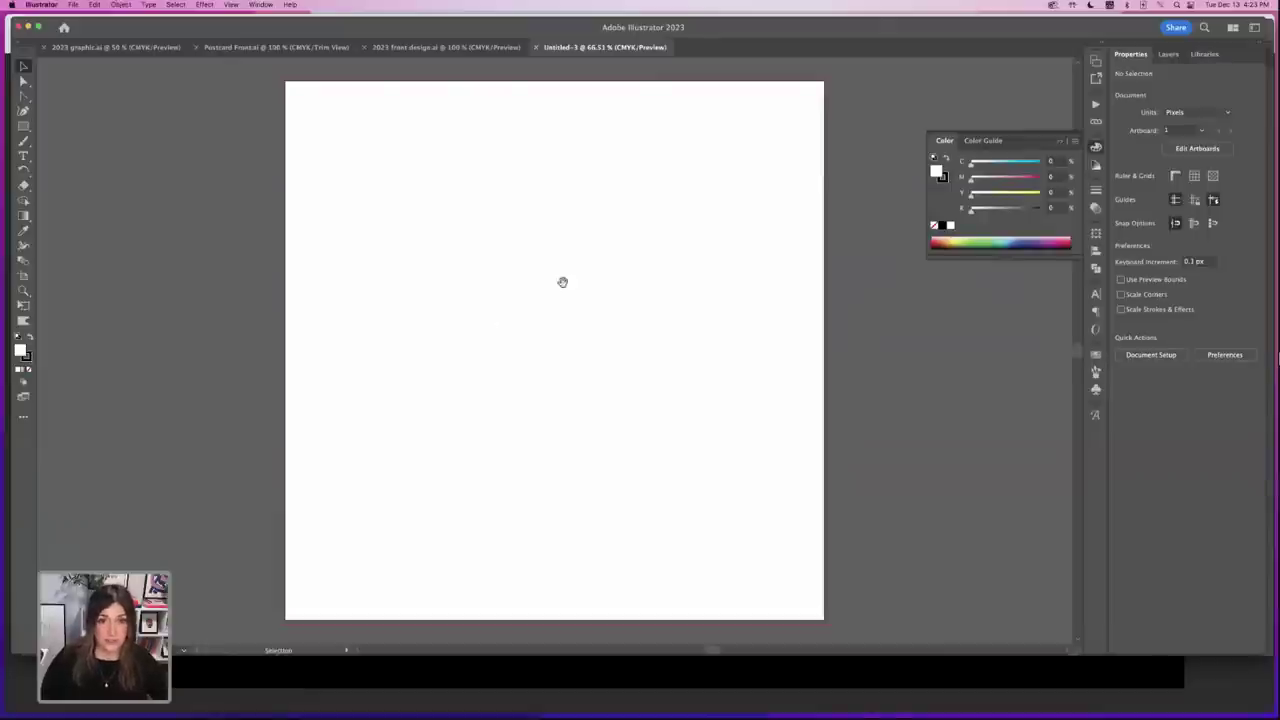
# - Copy the selectable artwork from Postcard Front.ai and paste it into the new square document
pyautogui.moveTo(562, 282); pyautogui.dragTo(526, 286)
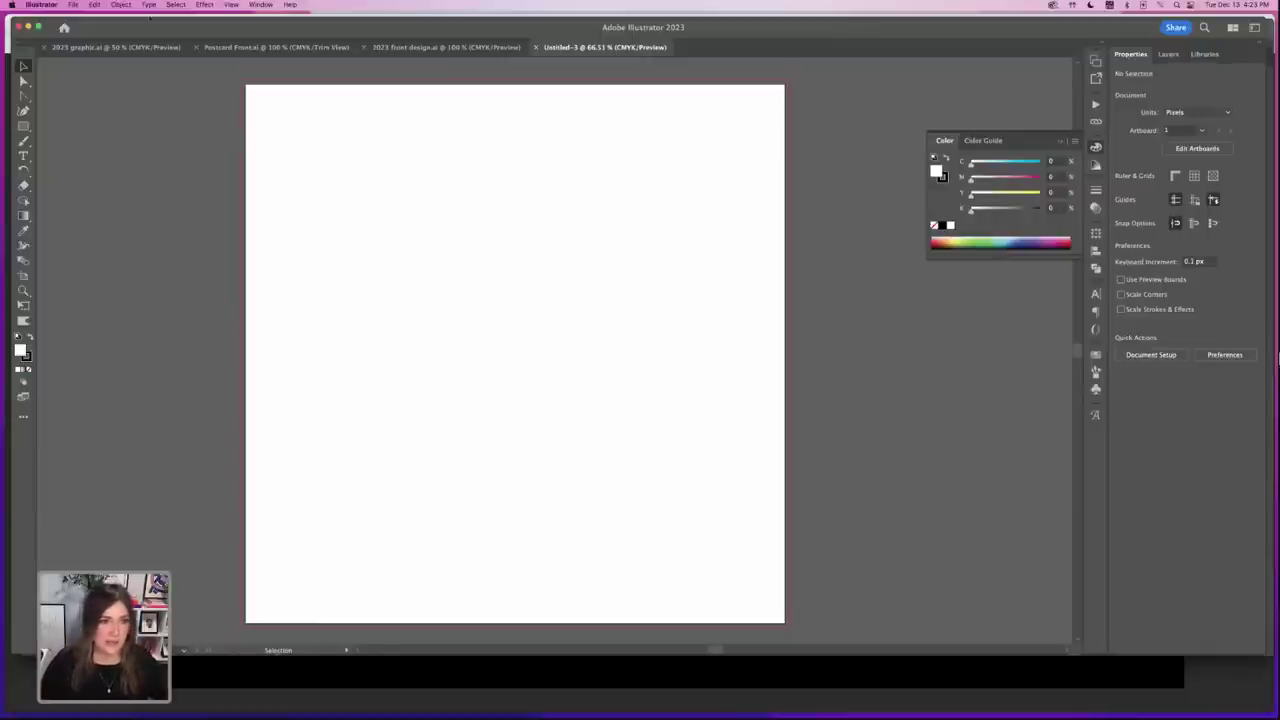
pyautogui.click(276, 47)
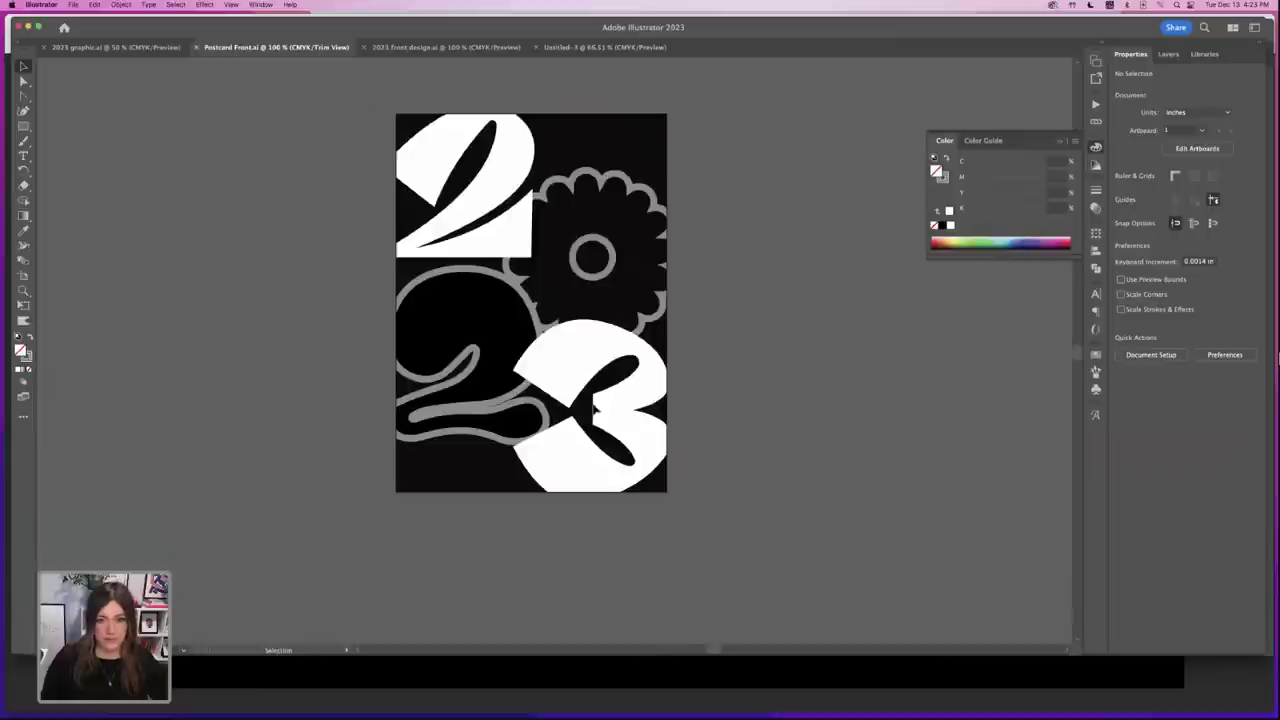
pyautogui.press('super+a')
pyautogui.press('super+c')
pyautogui.click(747, 388)
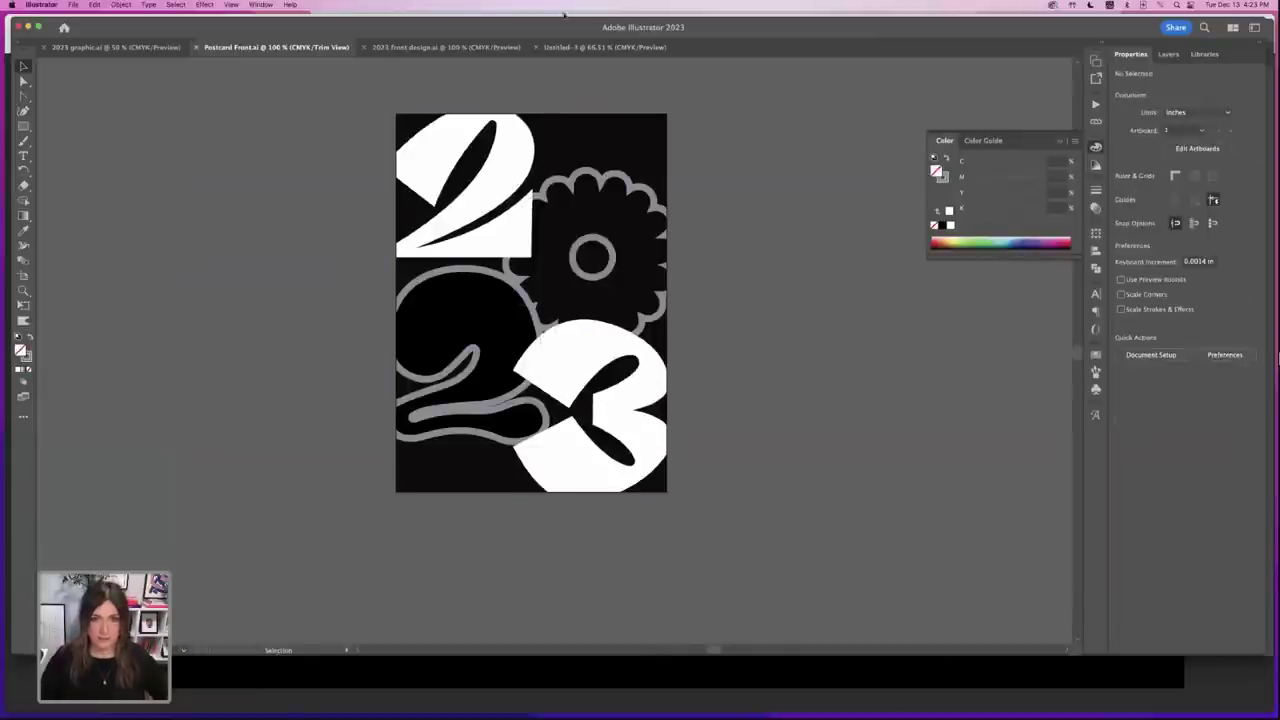
pyautogui.click(578, 49)
pyautogui.press('super+v')
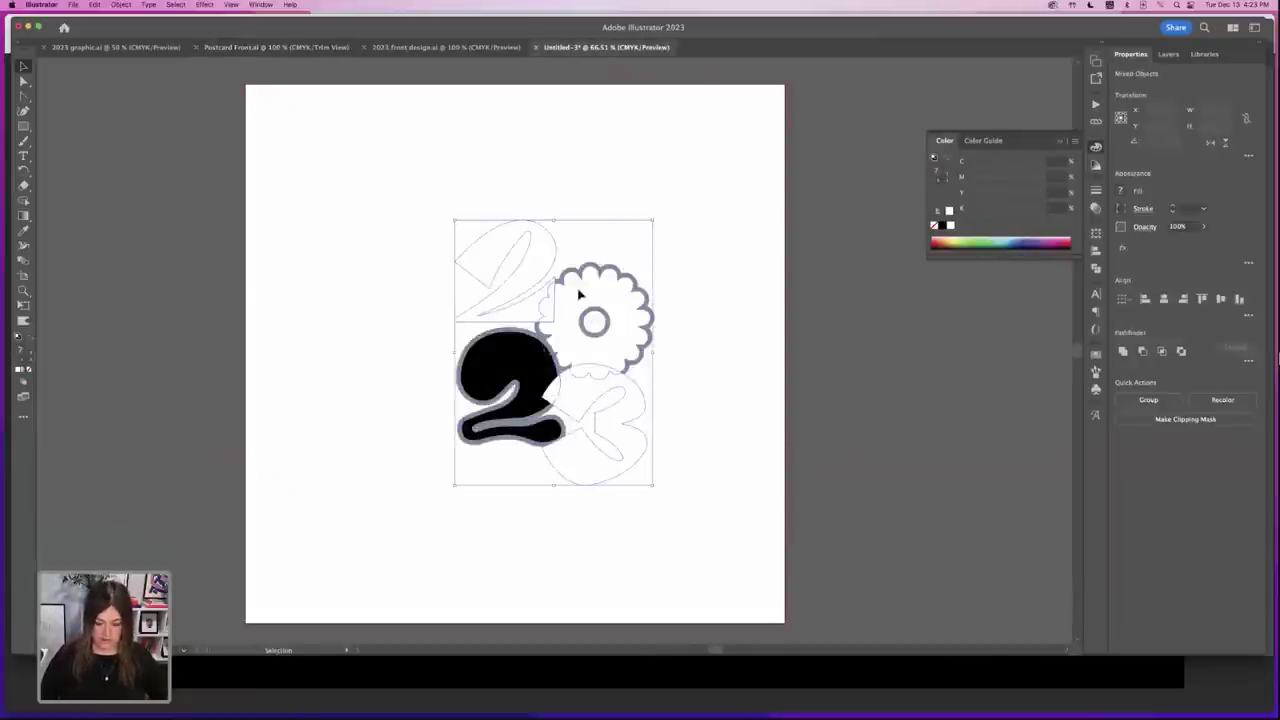
pyautogui.press('super+minus')
pyautogui.click(309, 190)
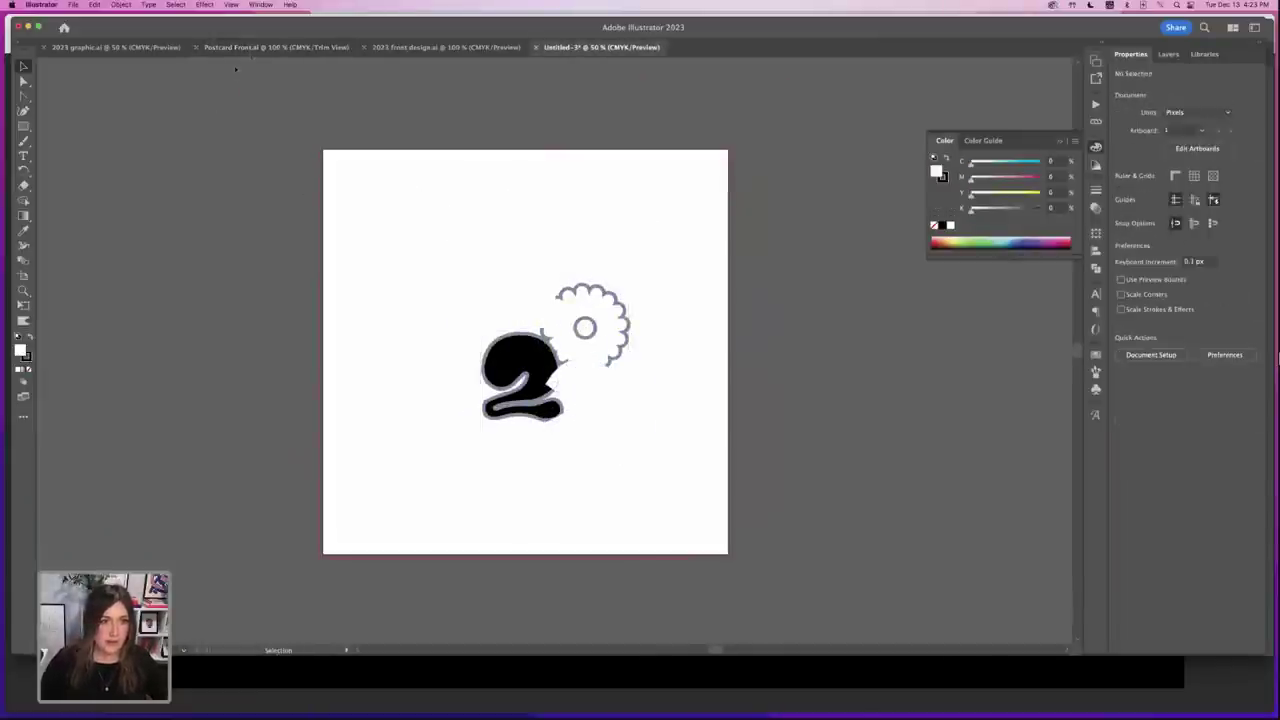
# - Unlock all objects in Postcard Front.ai and copy the complete artwork, including its black background
pyautogui.click(276, 47)
pyautogui.click(122, 5)
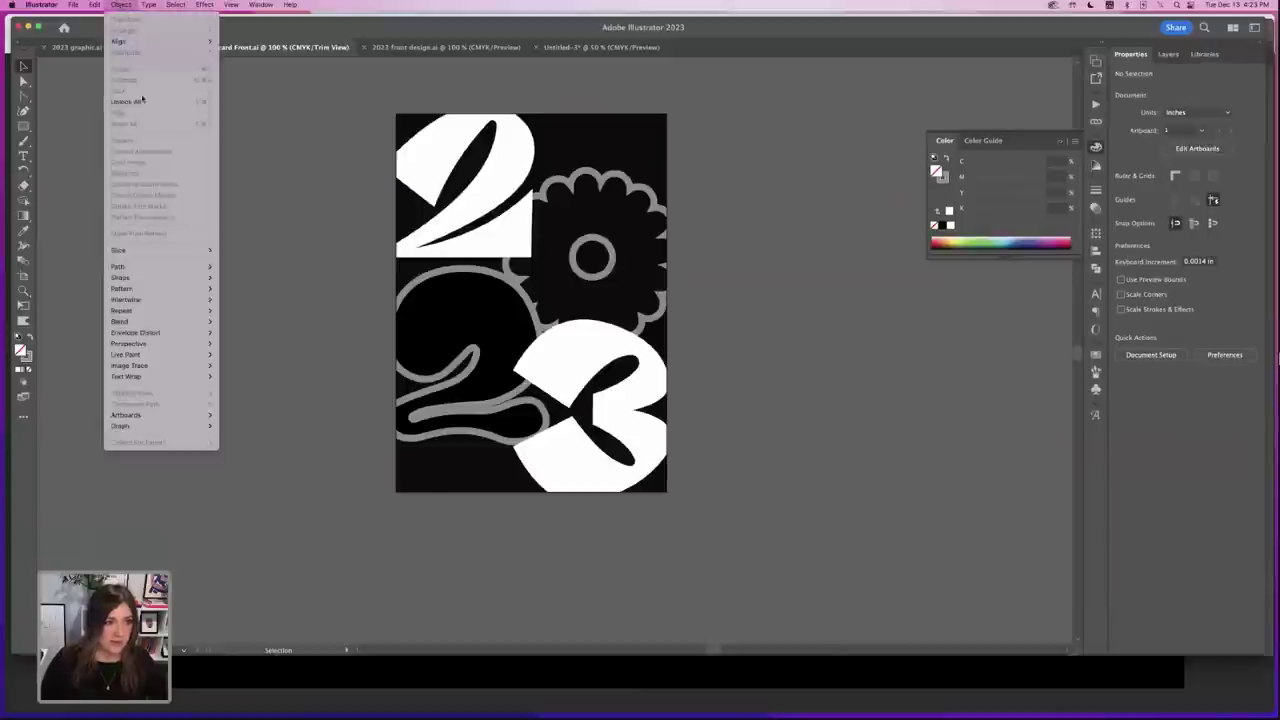
pyautogui.click(140, 102)
pyautogui.click(266, 138)
pyautogui.press('super+a')
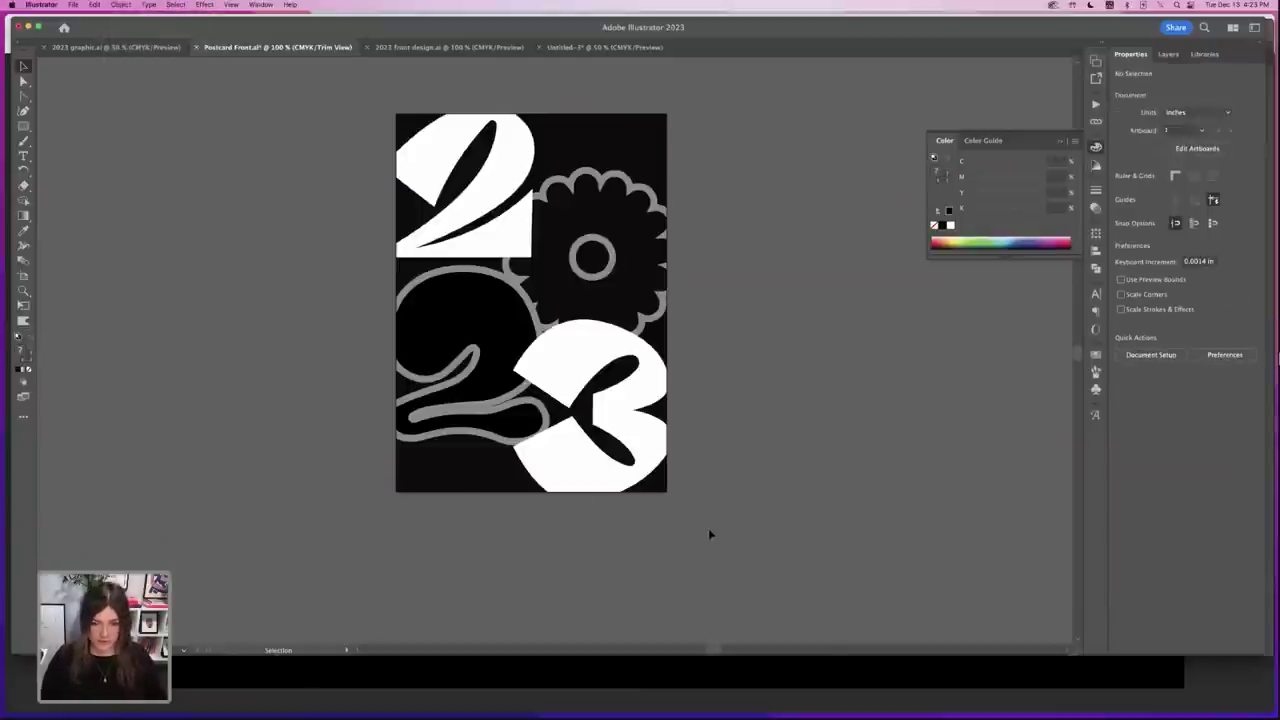
pyautogui.click(750, 505)
# - Delete the incomplete artwork from the square document and paste the complete postcard artwork in its place
pyautogui.click(590, 47)
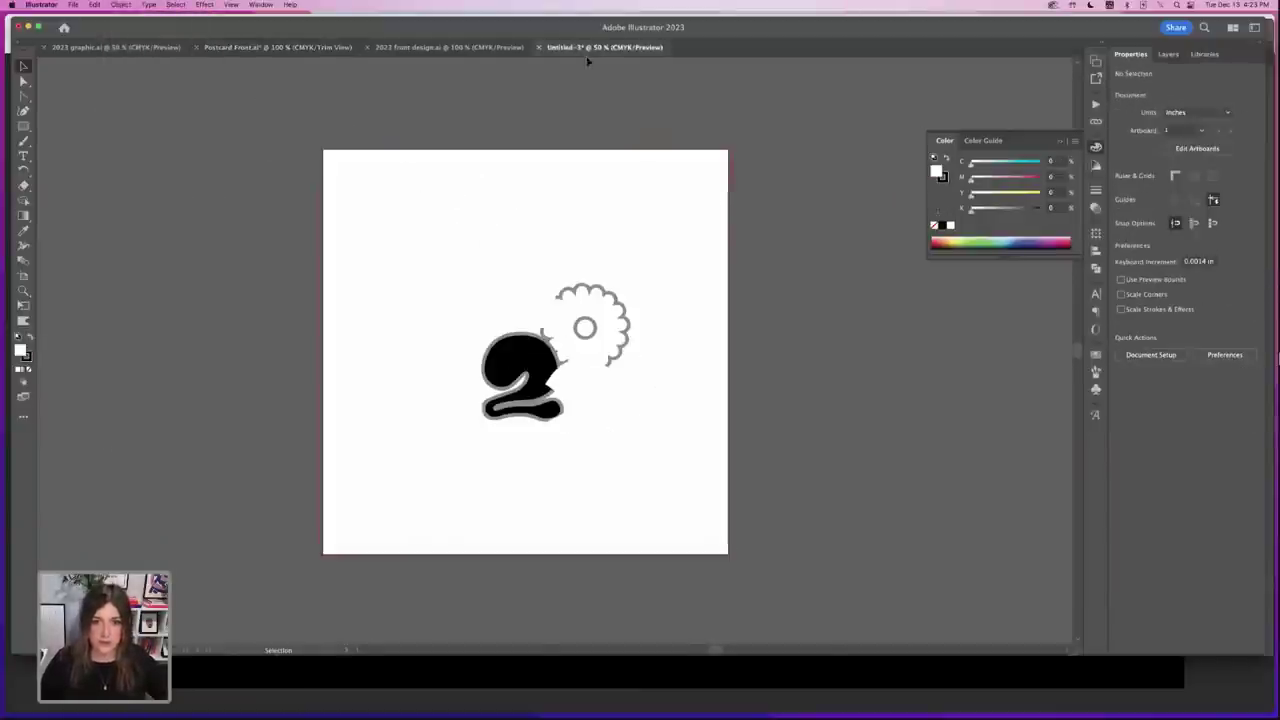
pyautogui.moveTo(371, 229); pyautogui.dragTo(743, 491)
pyautogui.press('Delete')
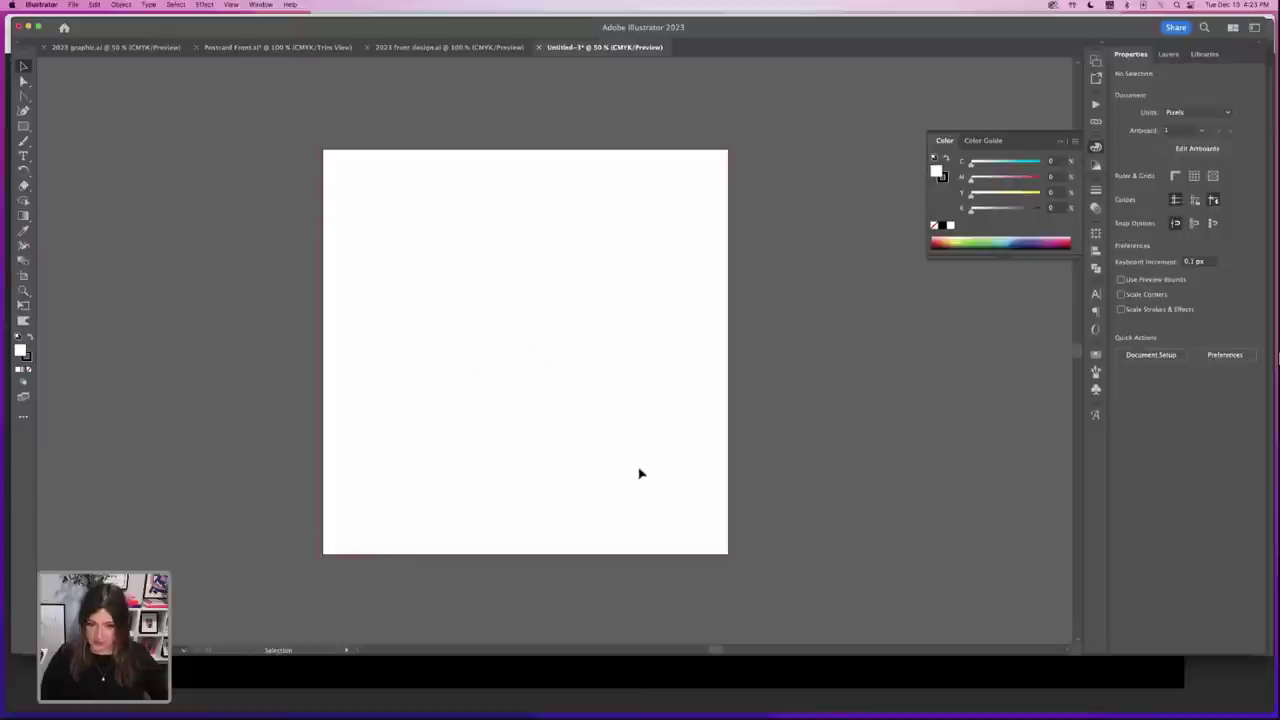
pyautogui.press('super+v')
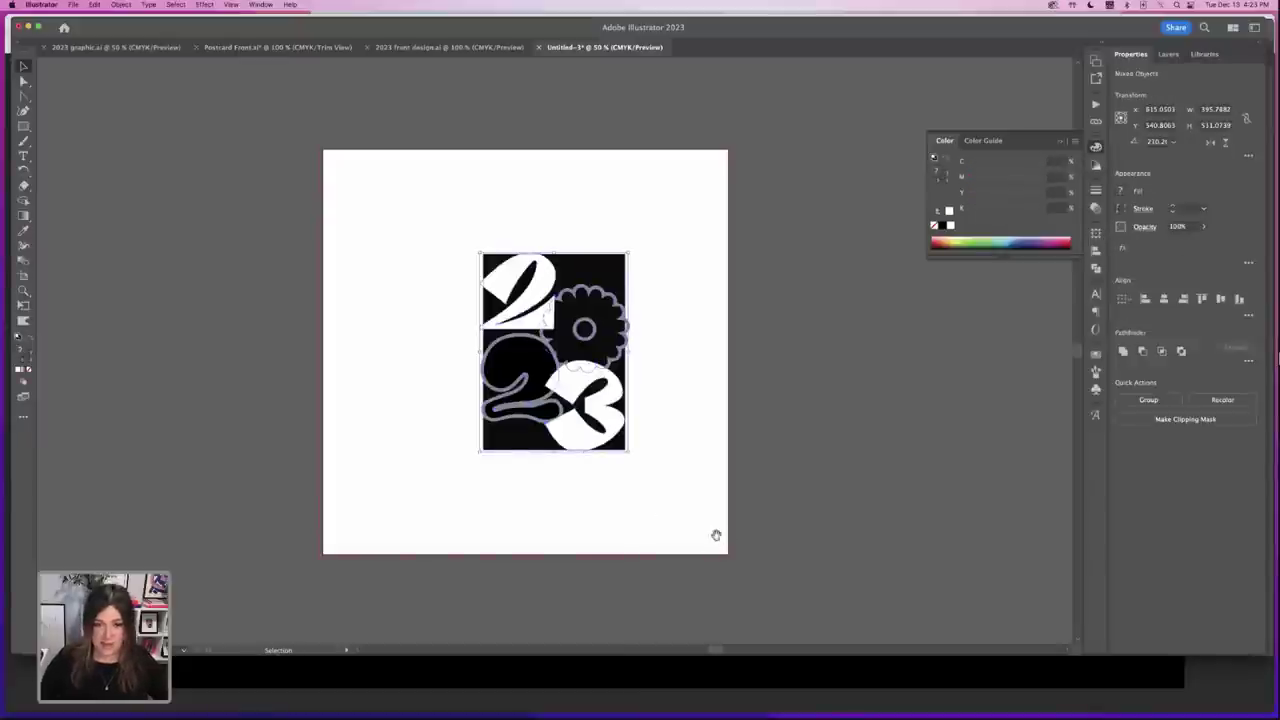
# - Enlarge the pasted artwork to about 812 by 1105 px so it spans the artboard's full height
pyautogui.moveTo(716, 535); pyautogui.dragTo(690, 483)
pyautogui.moveTo(356, 158); pyautogui.dragTo(679, 471)
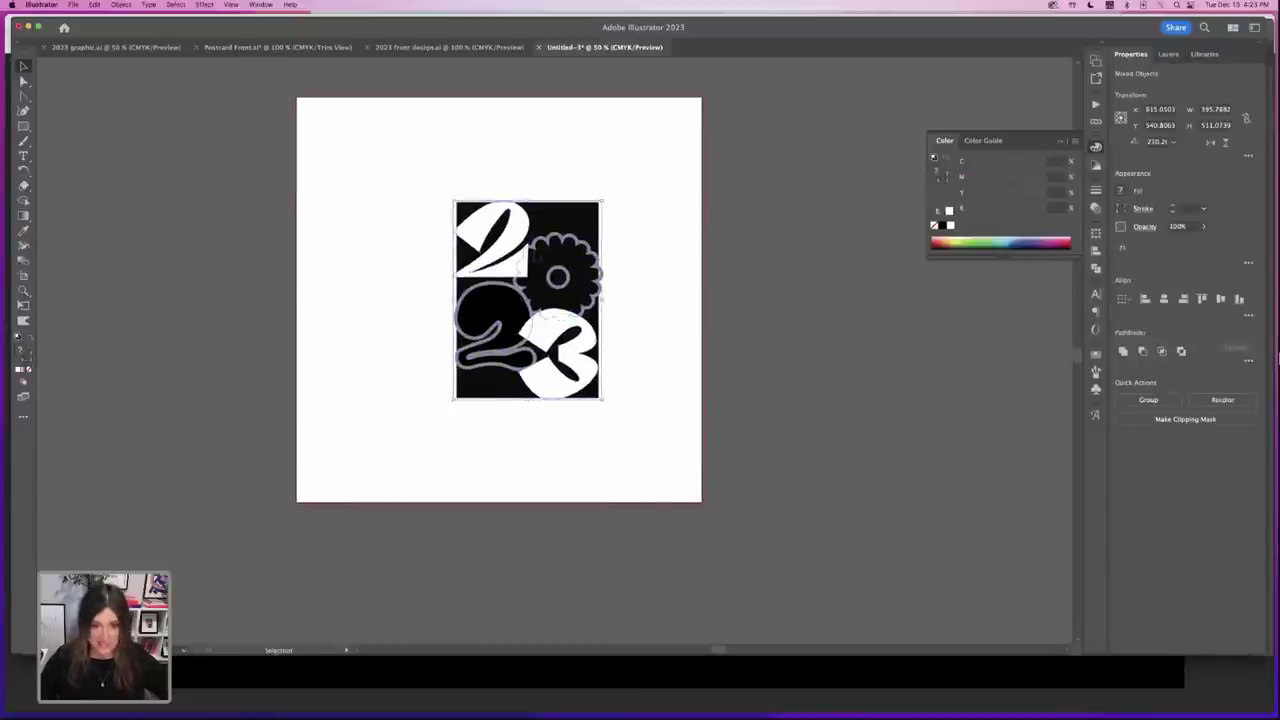
pyautogui.moveTo(455, 201); pyautogui.dragTo(378, 96)
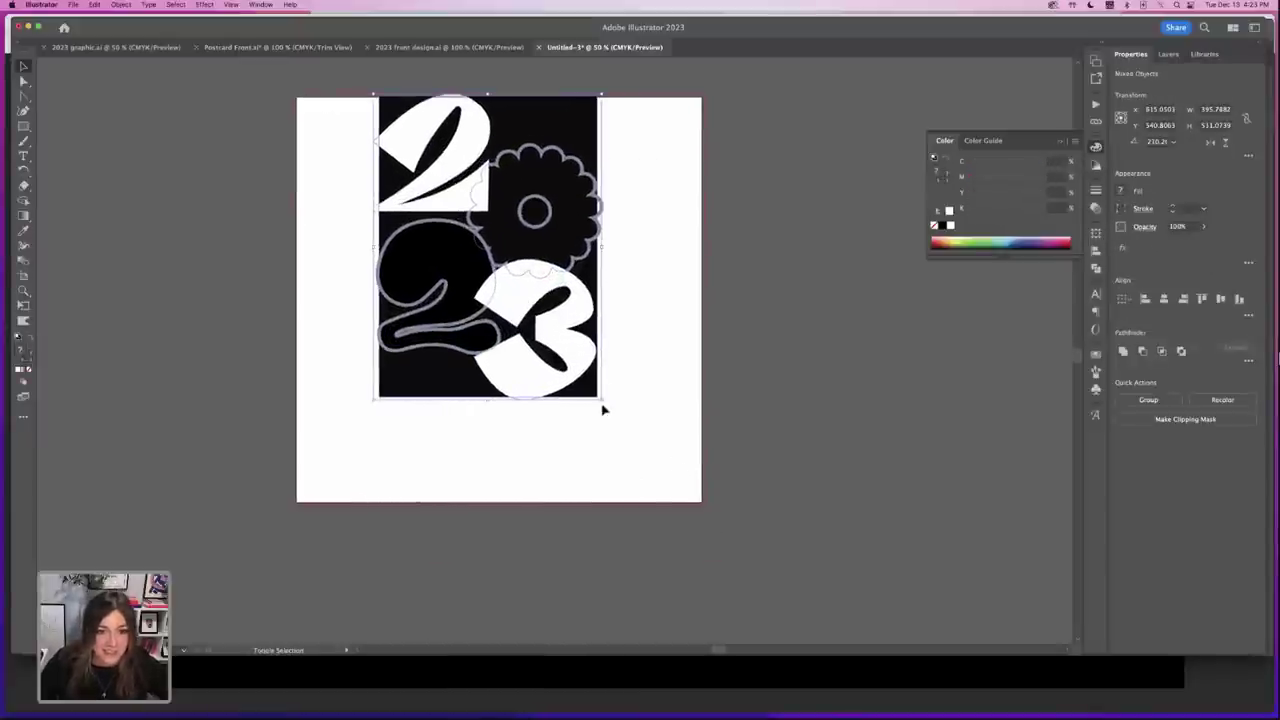
pyautogui.moveTo(605, 395); pyautogui.dragTo(686, 508)
pyautogui.moveTo(374, 95); pyautogui.dragTo(363, 94)
# - Move the enlarged artwork left until its black background meets the artboard's left edge
pyautogui.press('super+minus')
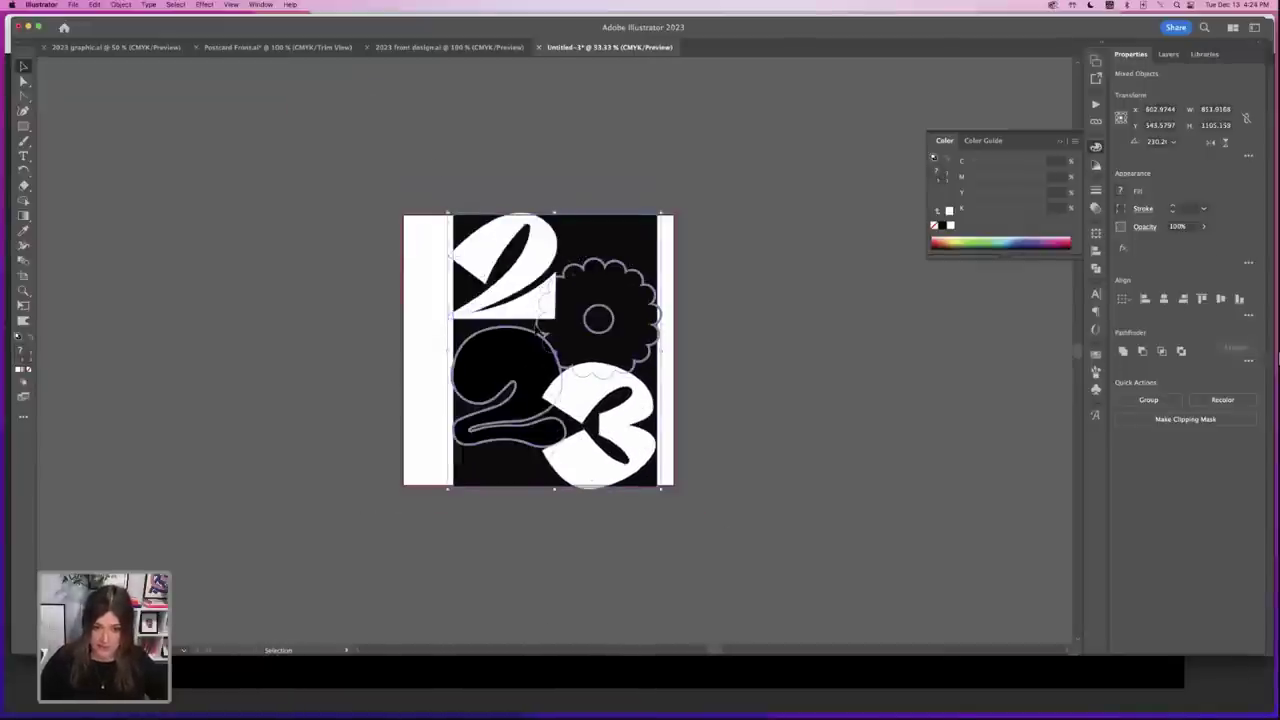
pyautogui.moveTo(608, 241); pyautogui.dragTo(557, 242)
pyautogui.press('super+equal')
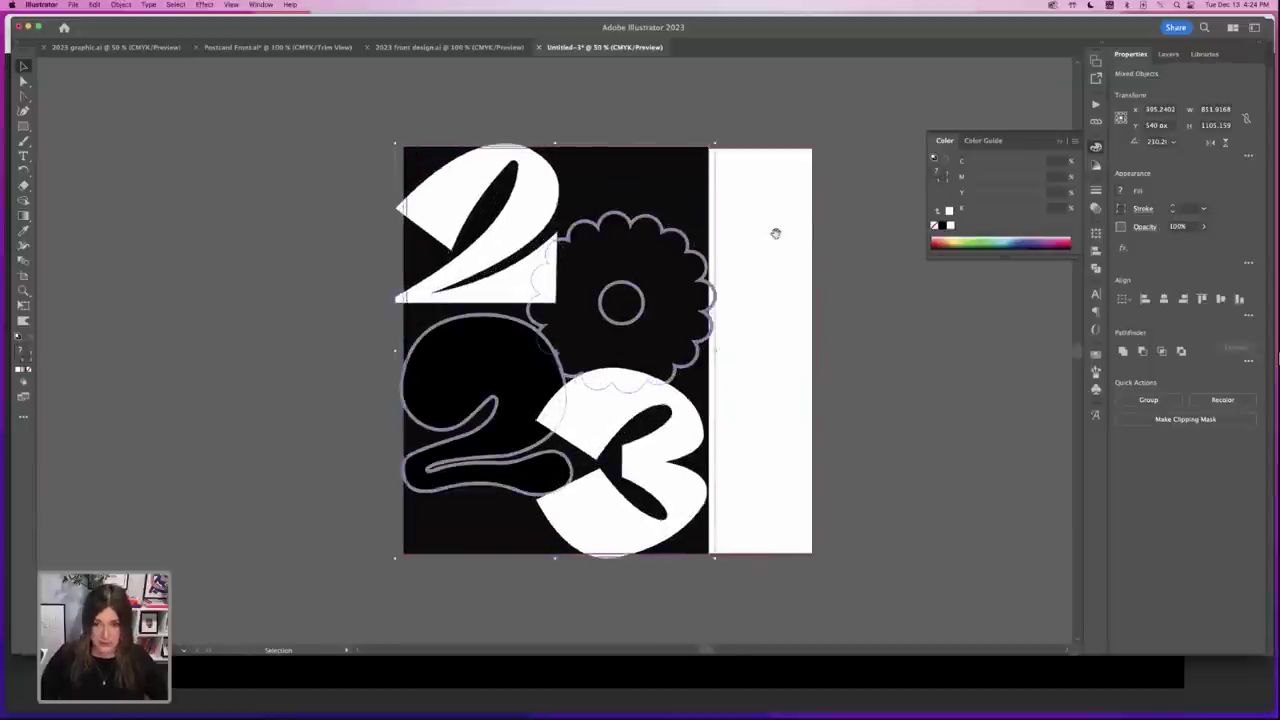
pyautogui.moveTo(776, 233); pyautogui.dragTo(698, 207)
# - Stretch the black background rectangle to about 1098 by 1091 px so it covers the full width of the square artboard
pyautogui.click(698, 207)
pyautogui.click(600, 165)
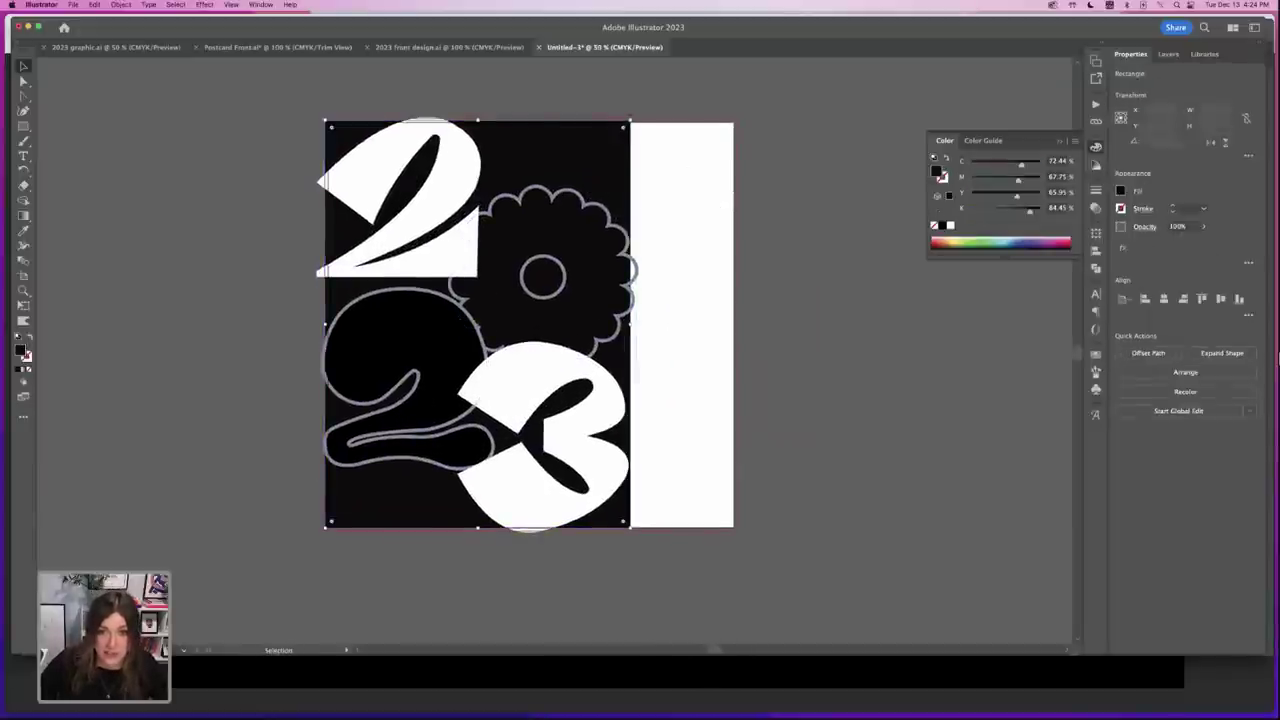
pyautogui.moveTo(626, 124); pyautogui.dragTo(634, 119)
pyautogui.moveTo(639, 325); pyautogui.dragTo(738, 325)
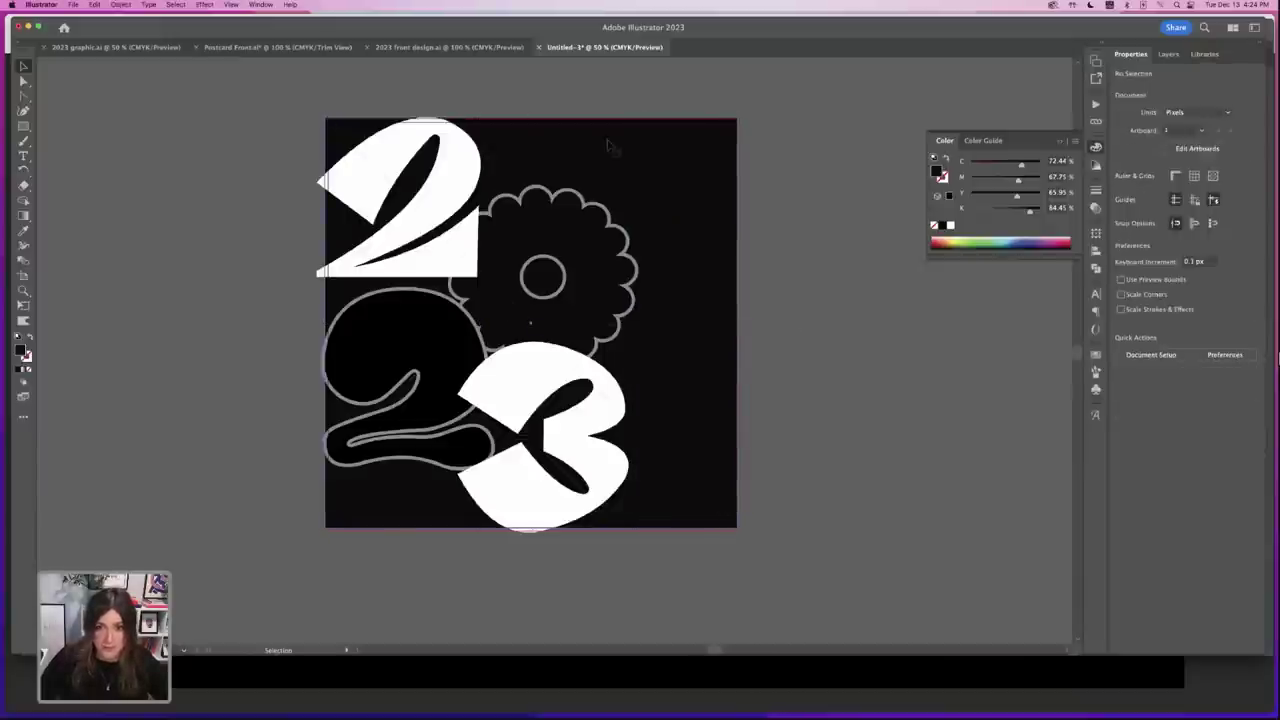
pyautogui.moveTo(531, 118); pyautogui.dragTo(531, 121)
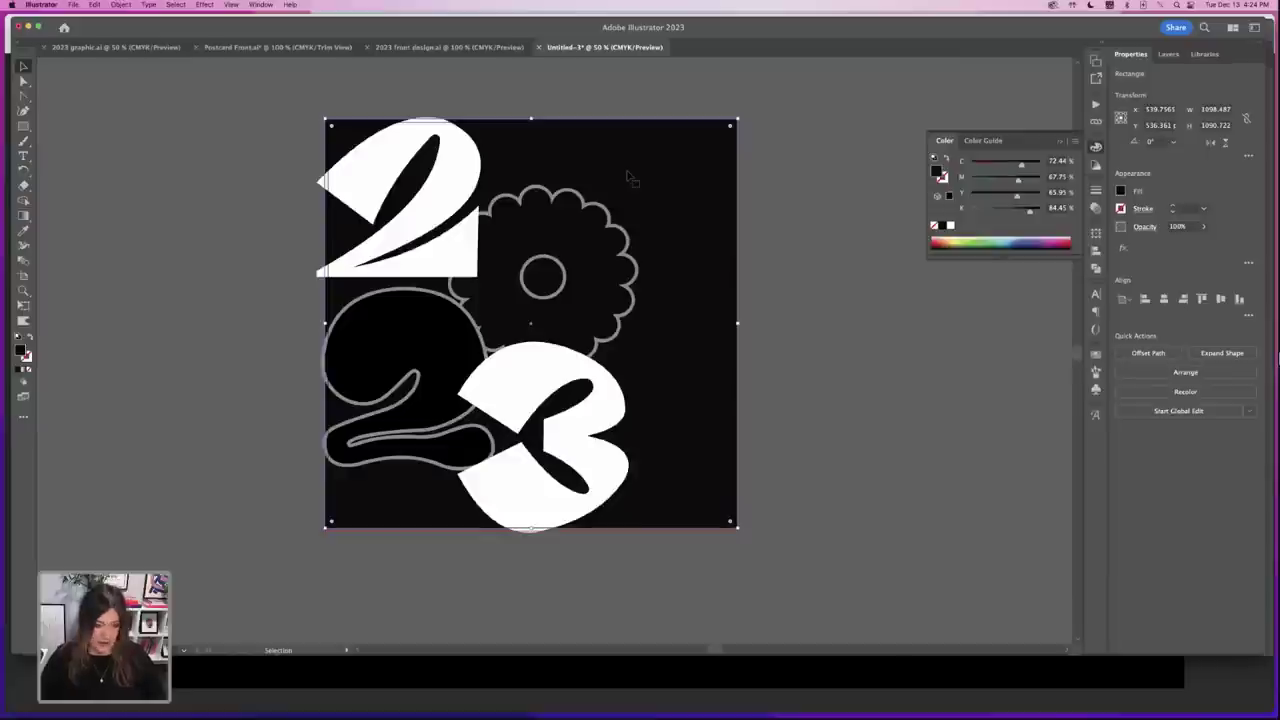
pyautogui.click(817, 266)
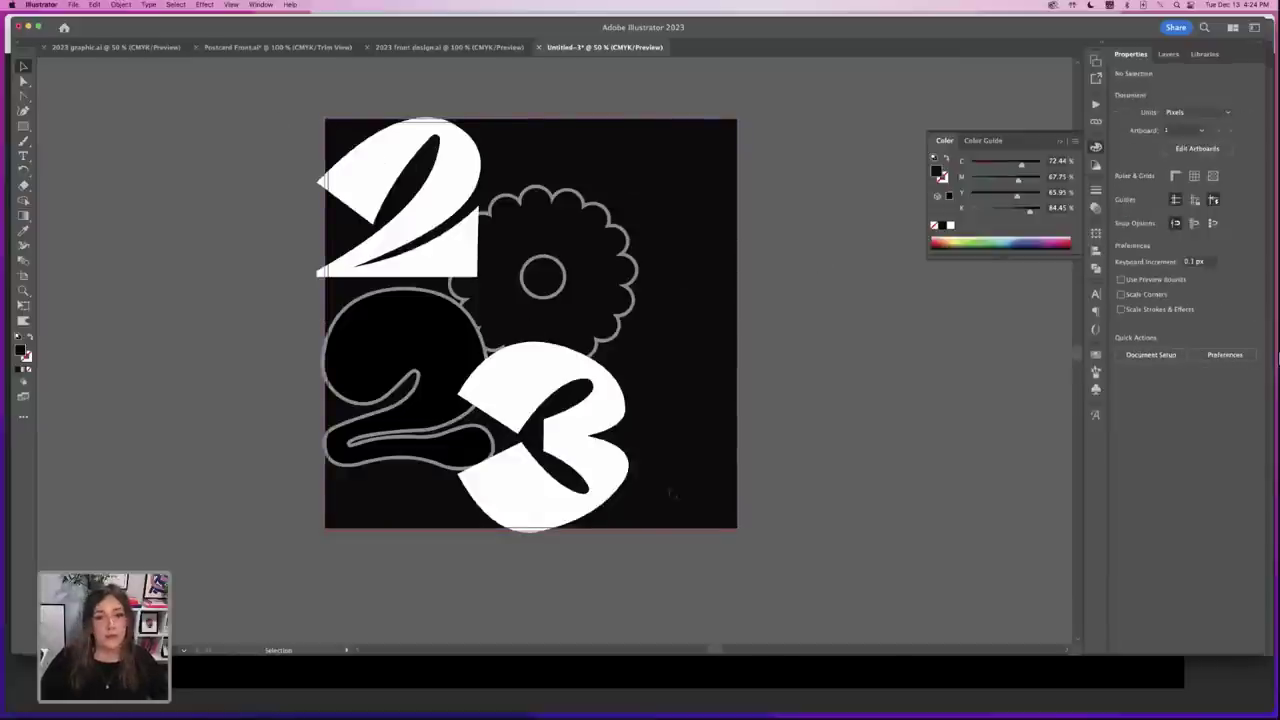
# - Enlarge the four 2023 numerals together to about 1184 px tall, without scaling the background, and keep them selected
pyautogui.moveTo(669, 490); pyautogui.dragTo(658, 538)
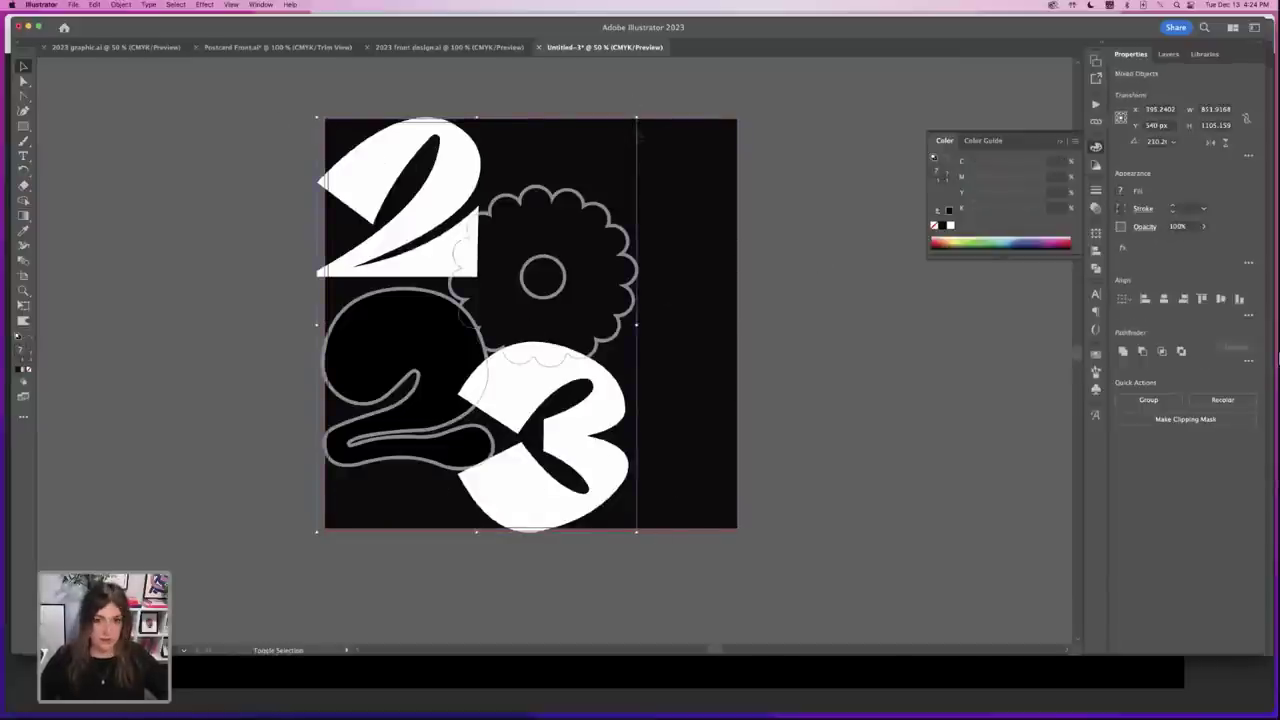
pyautogui.moveTo(636, 119); pyautogui.dragTo(661, 88)
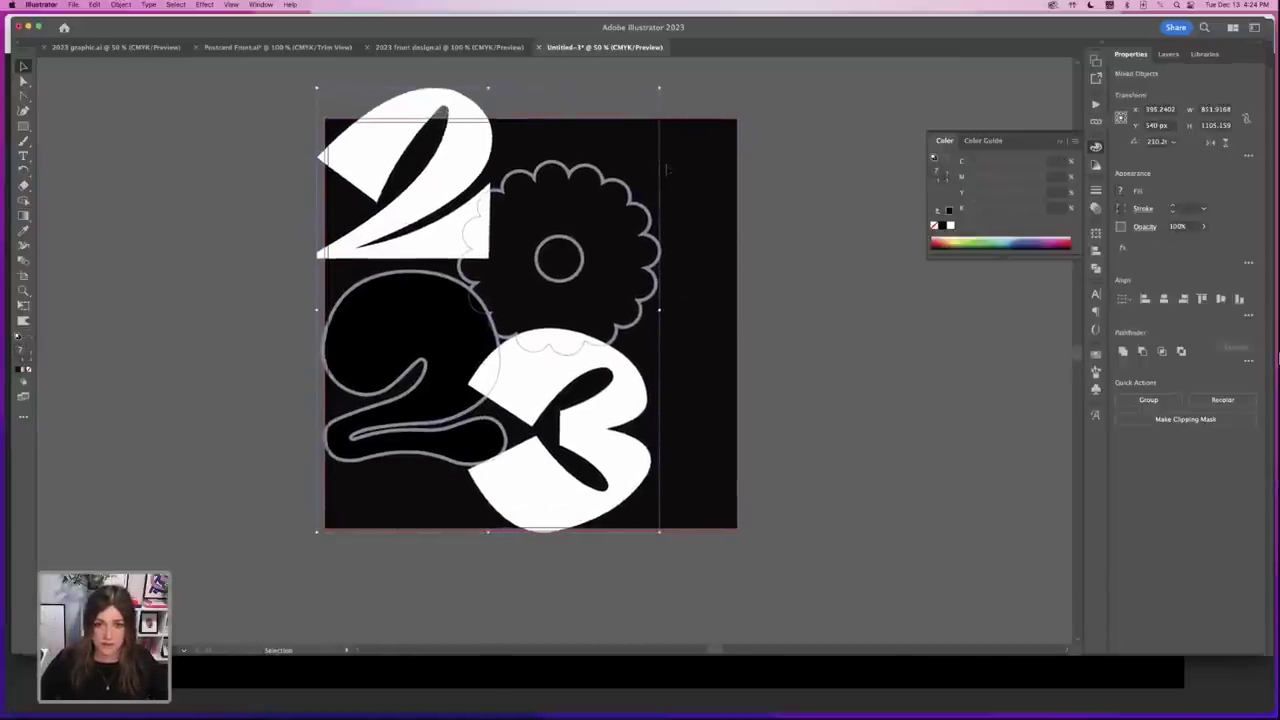
pyautogui.click(666, 236)
pyautogui.press('super+a')
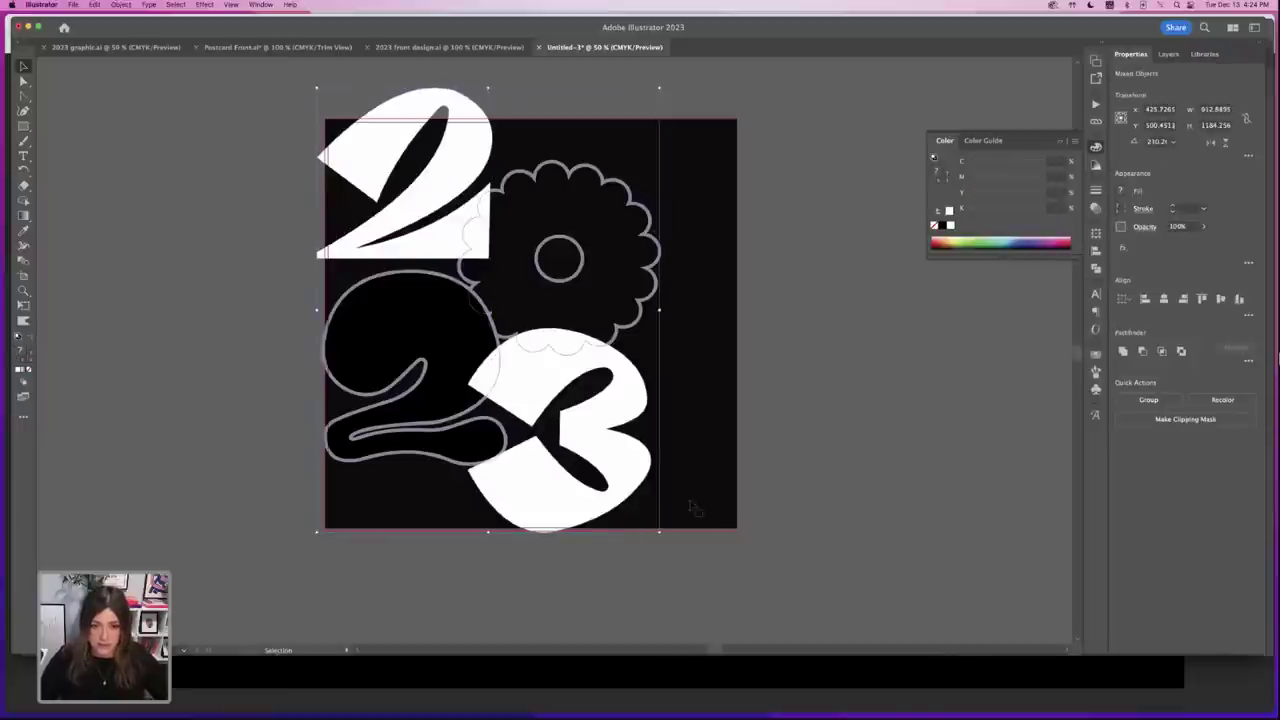
# - Move the four 2023 numerals together right and slightly down toward the middle of the black square
pyautogui.click(642, 402)
pyautogui.press('super+shift+a')
pyautogui.press('super+a')
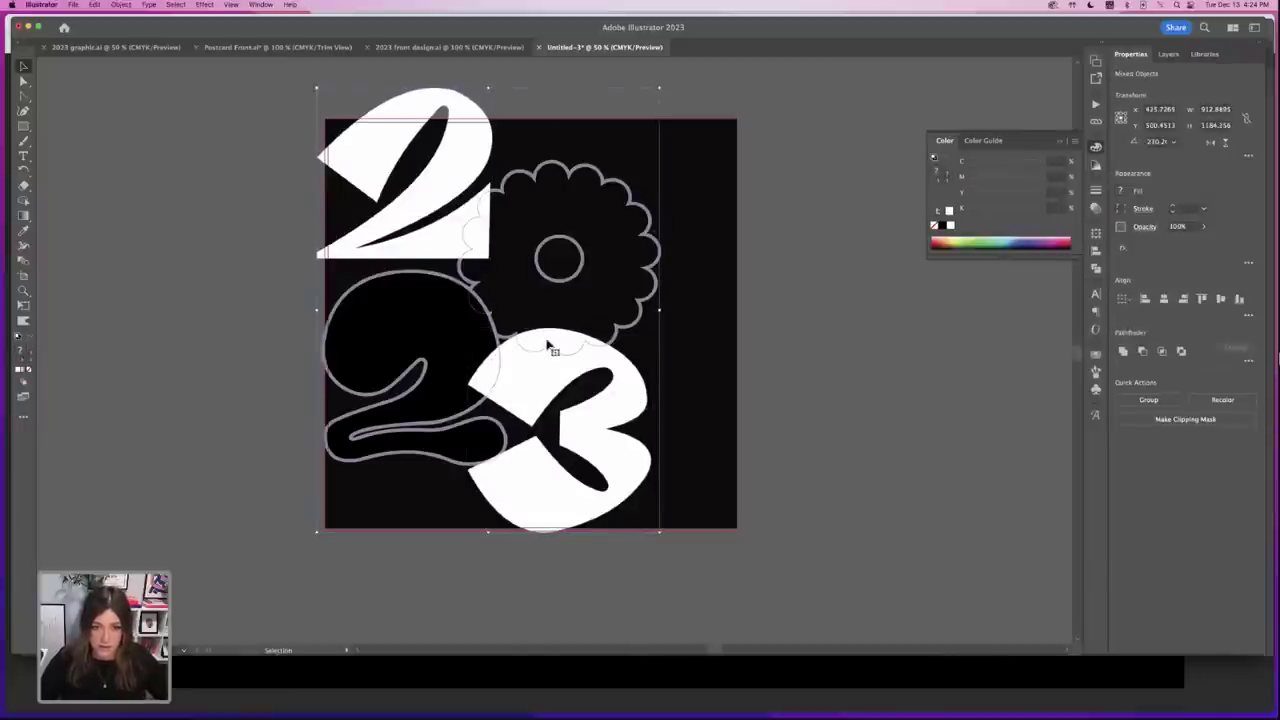
pyautogui.moveTo(556, 371); pyautogui.dragTo(594, 385)
# - Thicken the grey outlines of the 0 and the second 2 to a 16 pt stroke
pyautogui.press('super+8')
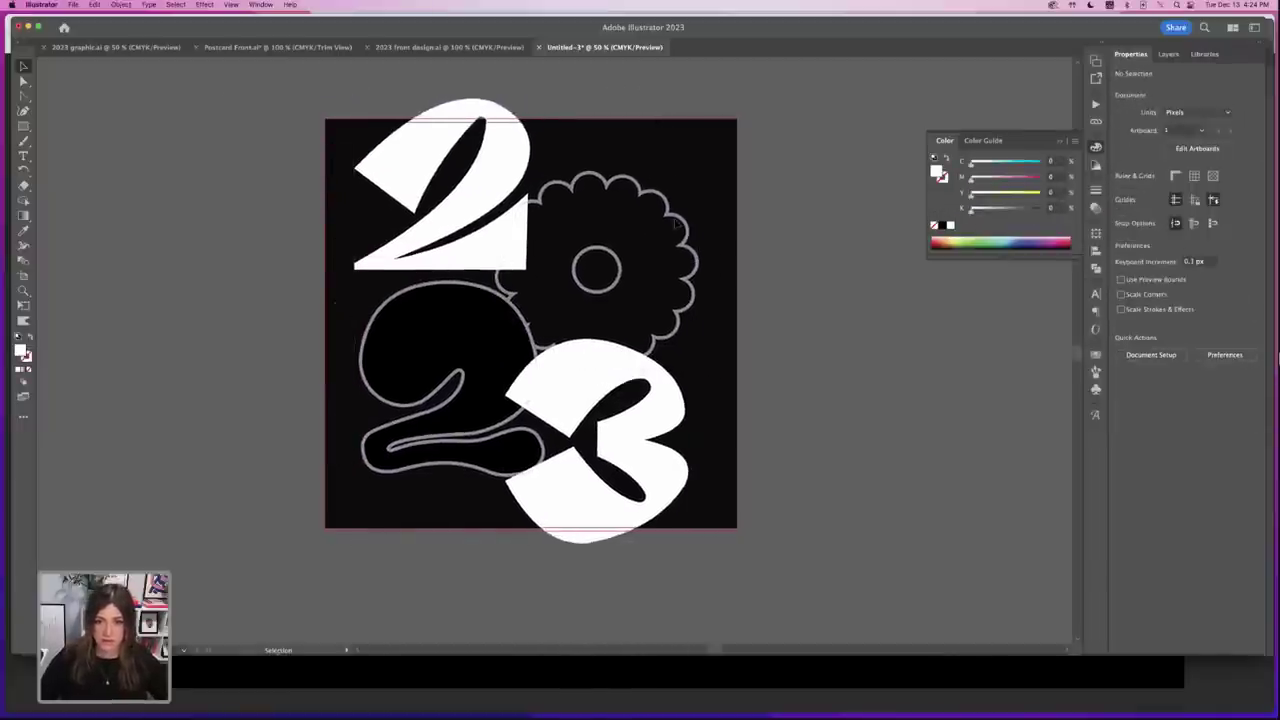
pyautogui.press('super+a')
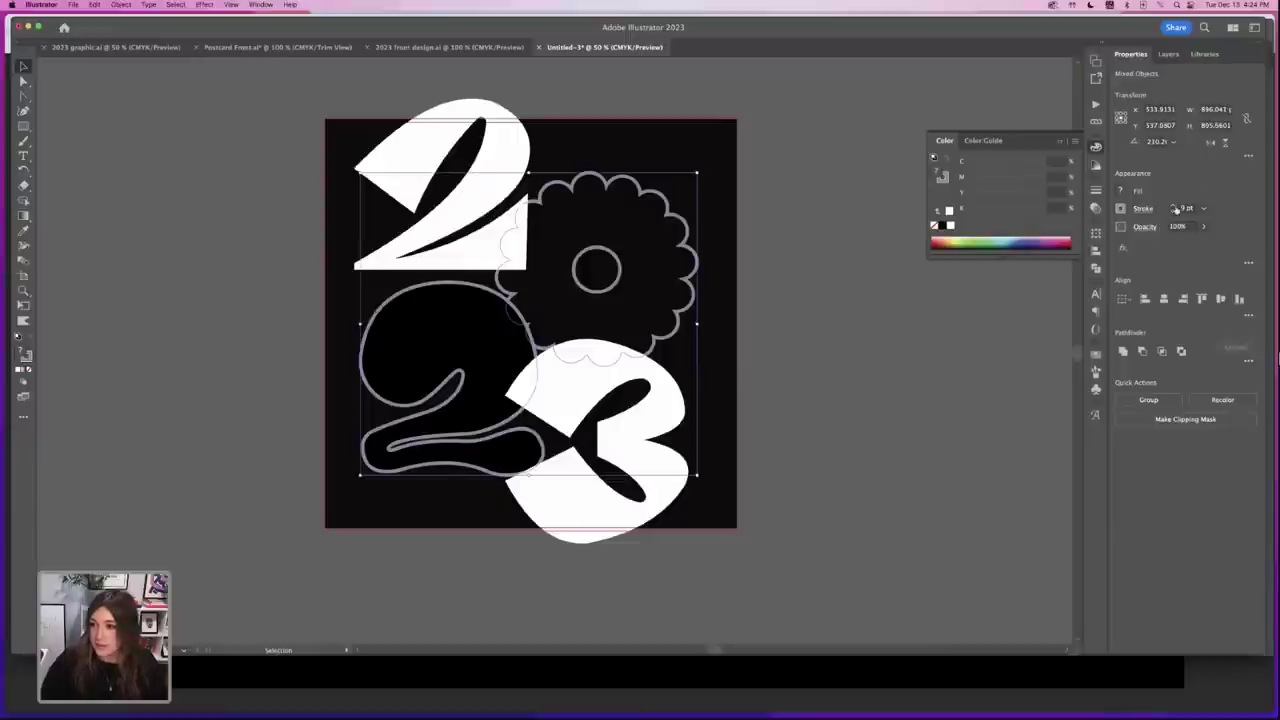
pyautogui.press('shift+super+a')
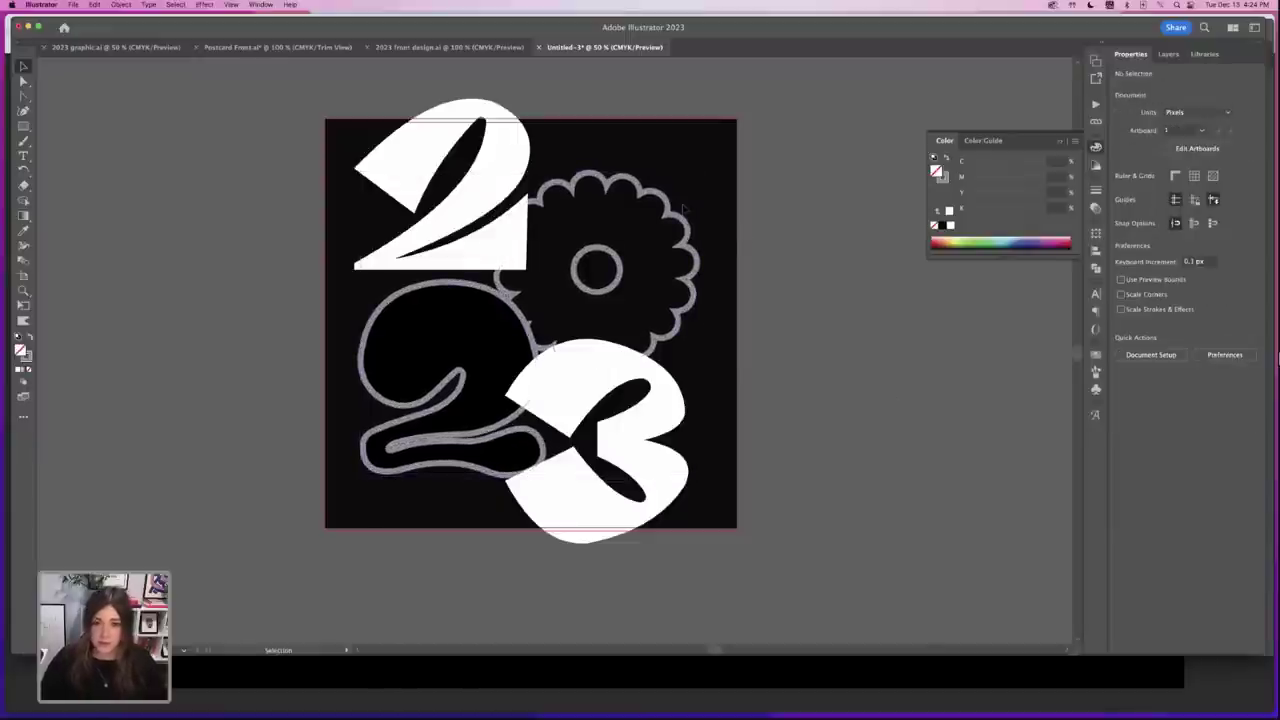
# - Move all four numerals so they are centred horizontally on the artboard at X 540 px
pyautogui.press('super+a')
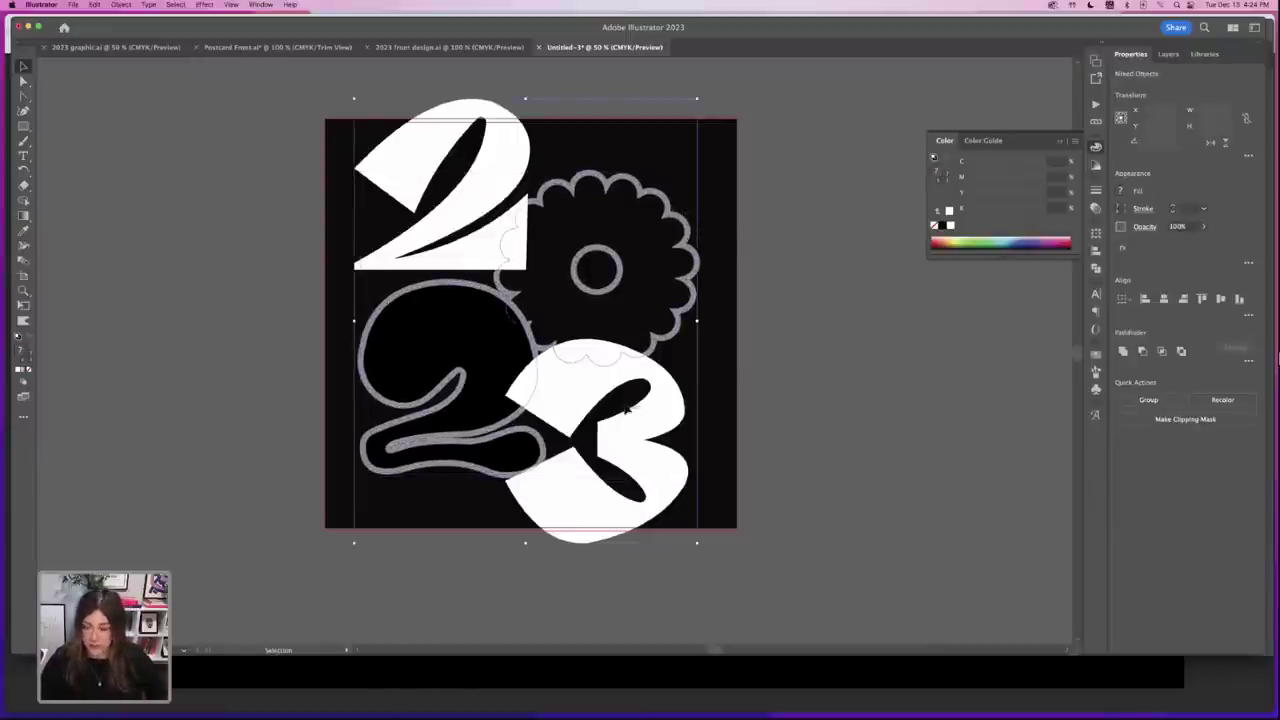
pyautogui.moveTo(640, 400); pyautogui.dragTo(663, 397)
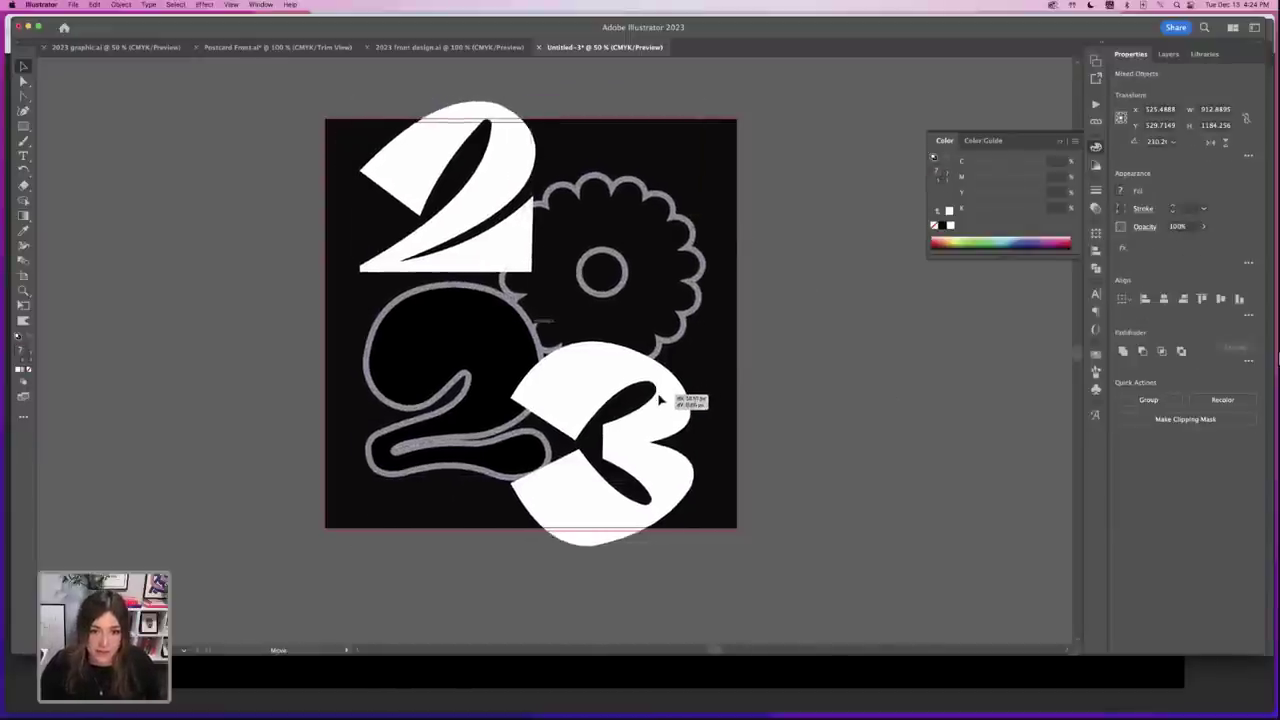
pyautogui.click(775, 231)
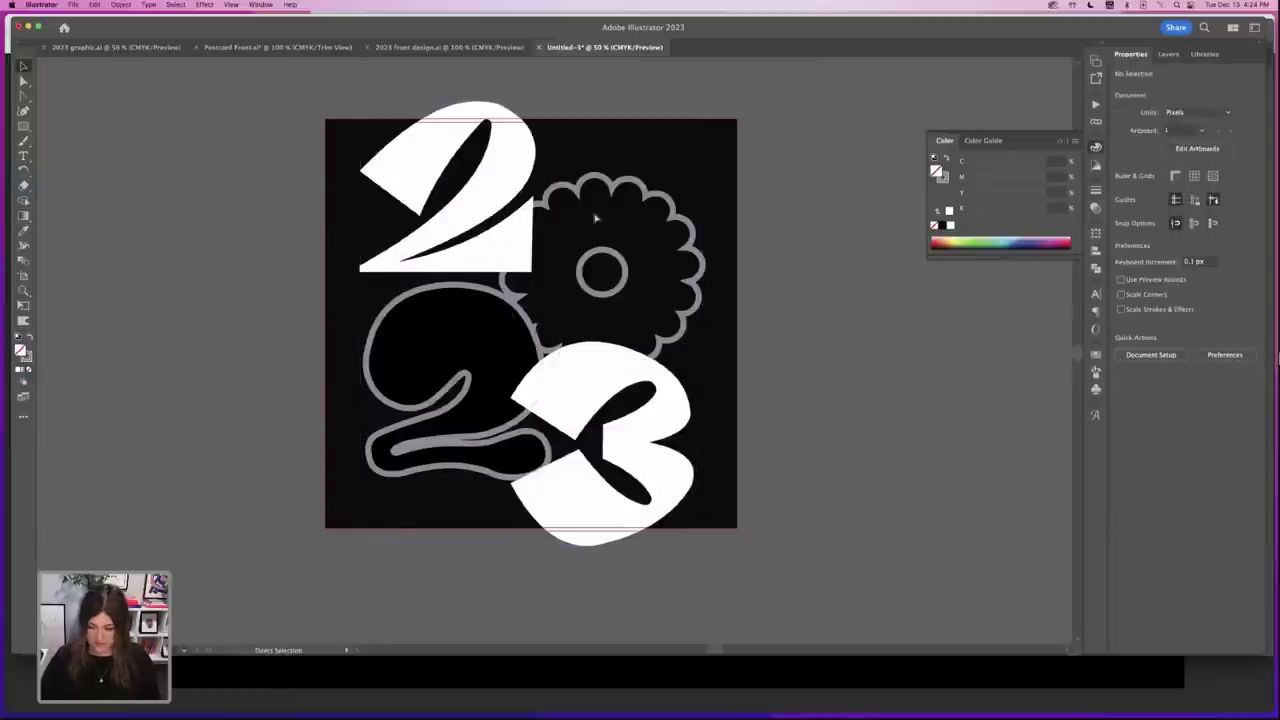
# - Enlarge the four numerals together until they span the full width of the square artboard, leaving the background unscaled
pyautogui.press('super+minus')
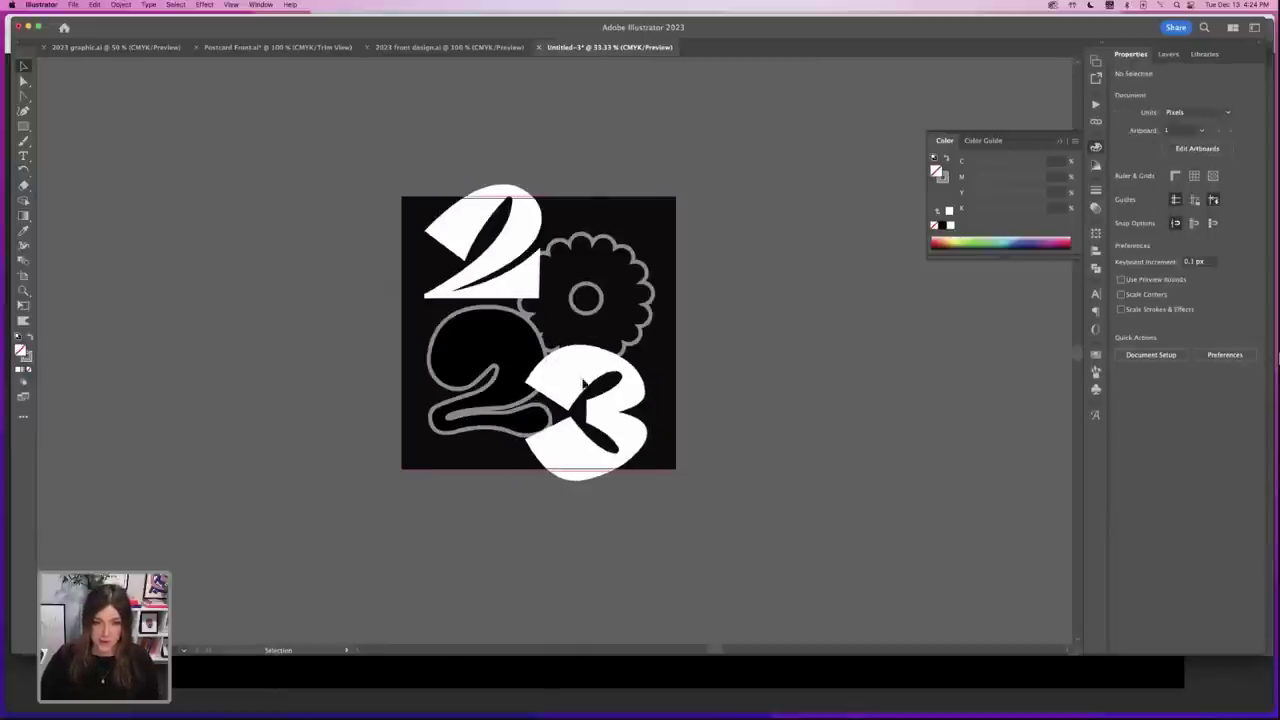
pyautogui.press('super+a')
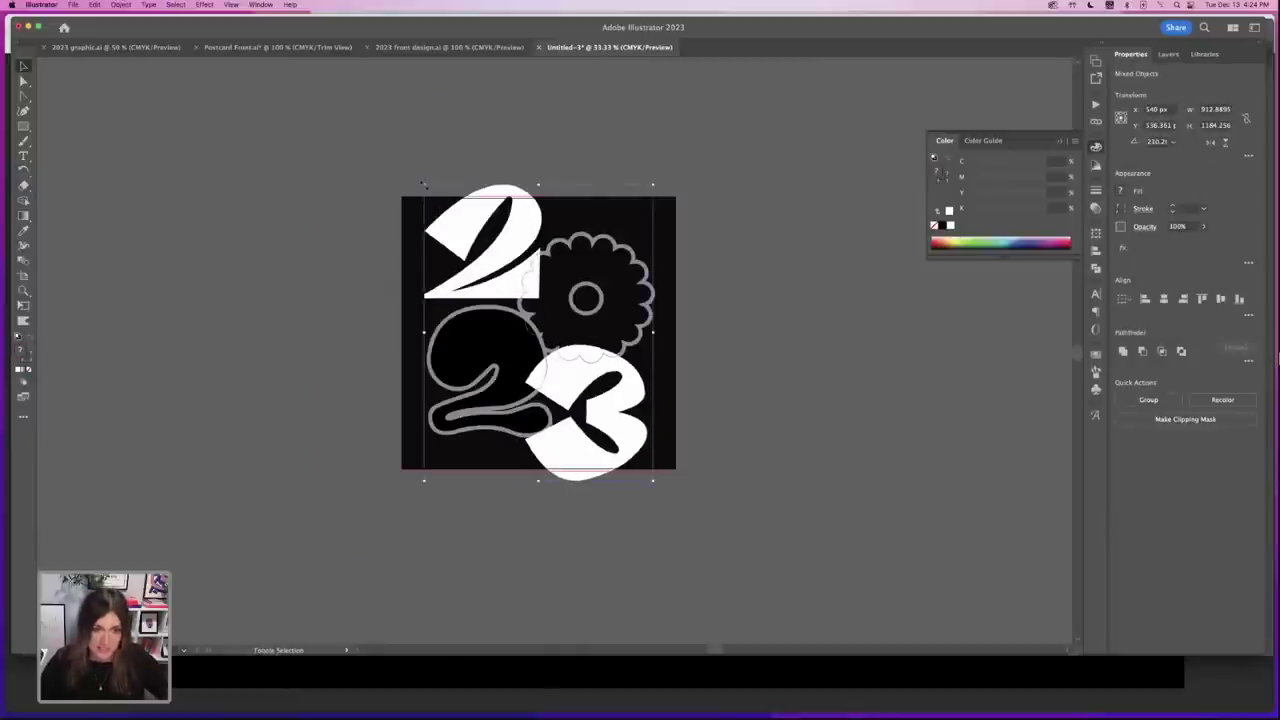
pyautogui.moveTo(423, 183); pyautogui.dragTo(390, 143)
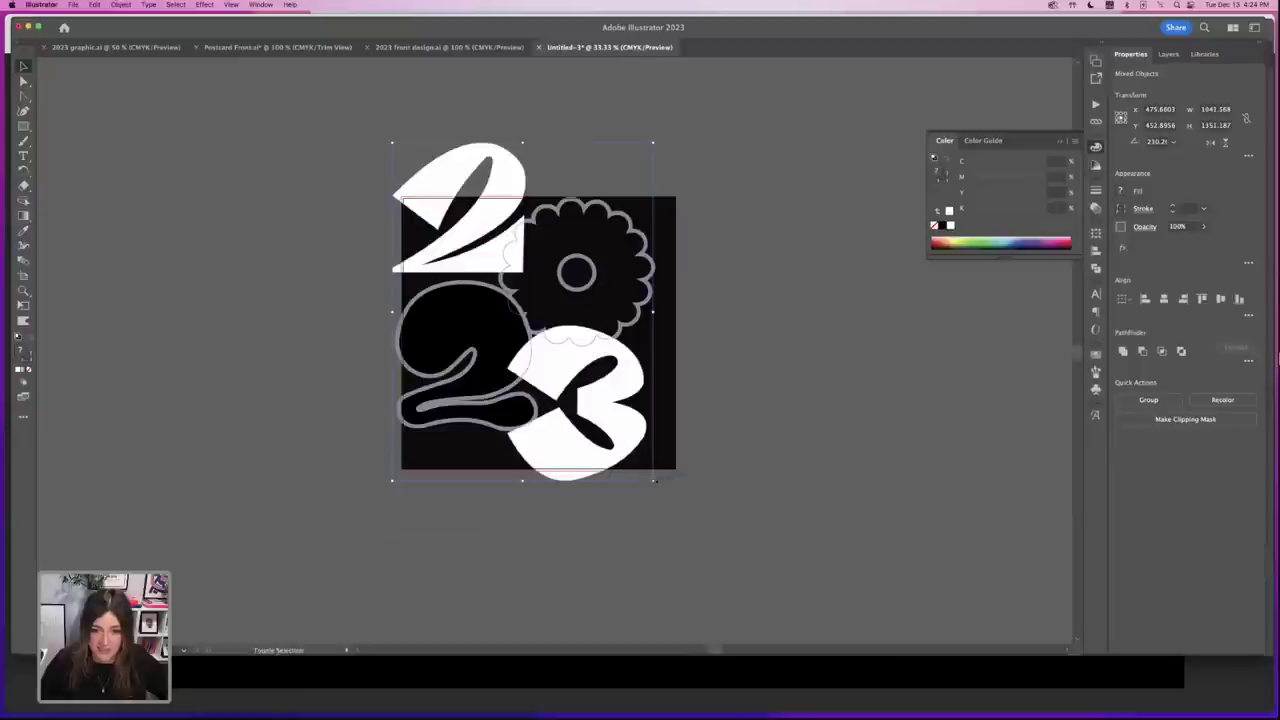
pyautogui.moveTo(655, 481); pyautogui.dragTo(676, 508)
pyautogui.moveTo(397, 155); pyautogui.dragTo(405, 165)
pyautogui.click(788, 391)
# - Move the white 2 down and the white 3 up toward the artboard, and bring the white 2 in front of the outlined 2
pyautogui.moveTo(528, 184); pyautogui.dragTo(527, 214)
pyautogui.moveTo(641, 426); pyautogui.dragTo(652, 406)
pyautogui.click(520, 210)
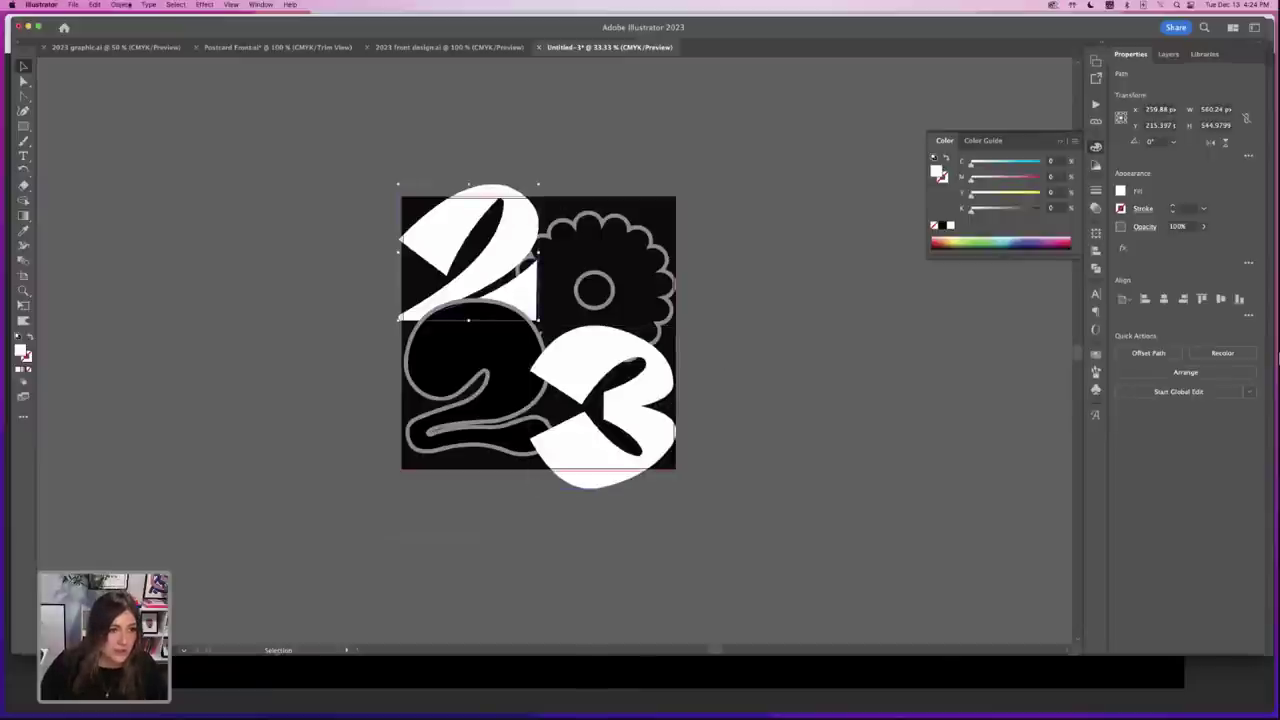
pyautogui.click(121, 5)
pyautogui.click(260, 31)
pyautogui.click(806, 337)
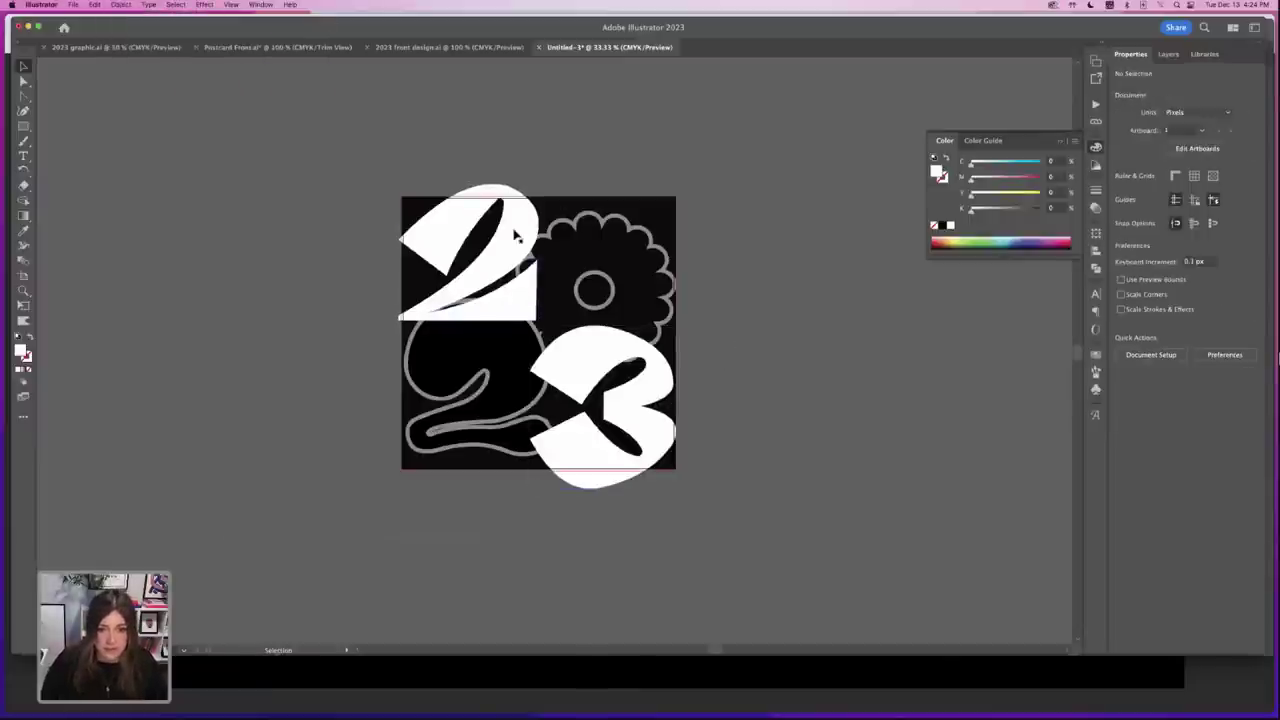
# - Nudge the white 2 slightly down and left and the white 3 slightly up
pyautogui.moveTo(517, 234); pyautogui.dragTo(511, 240)
pyautogui.moveTo(661, 370); pyautogui.dragTo(660, 367)
pyautogui.click(684, 289)
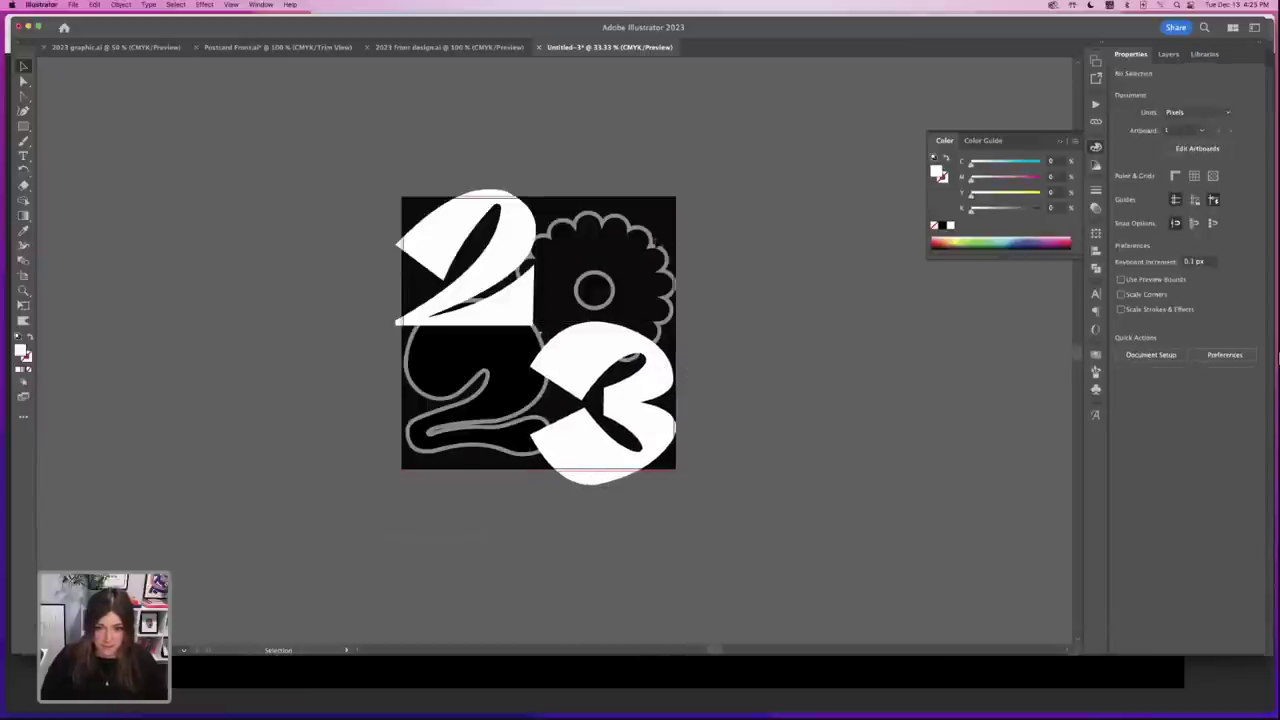
# - Shrink the outlined 0 to about 622 by 601 px and position it against the artboard's upper right corner
pyautogui.moveTo(657, 240); pyautogui.dragTo(665, 245)
pyautogui.click(744, 296)
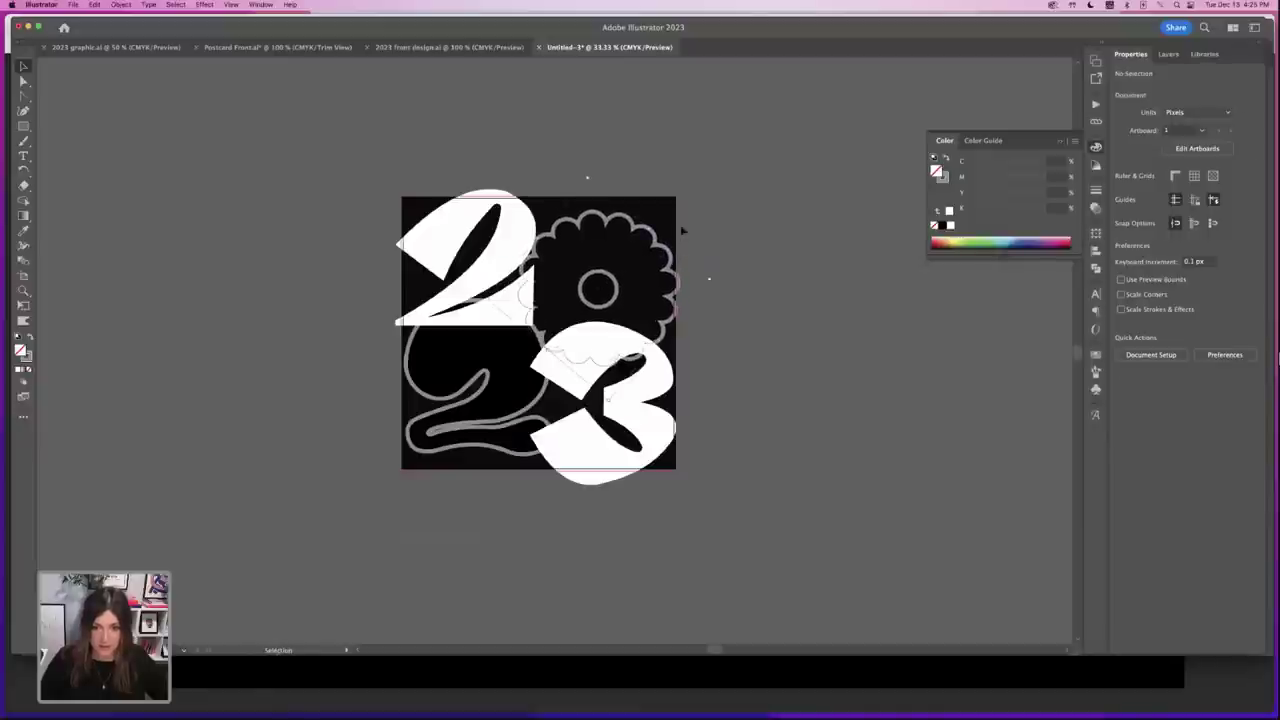
pyautogui.click(681, 230)
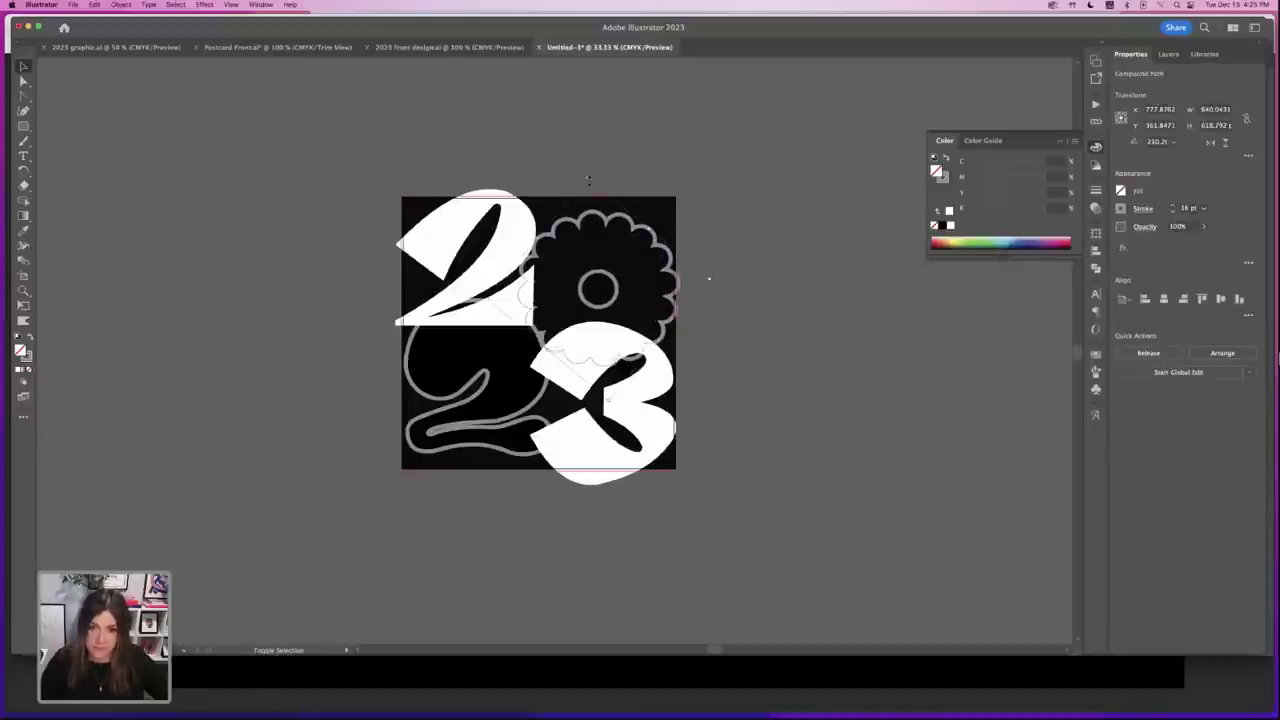
pyautogui.moveTo(589, 179); pyautogui.dragTo(589, 185)
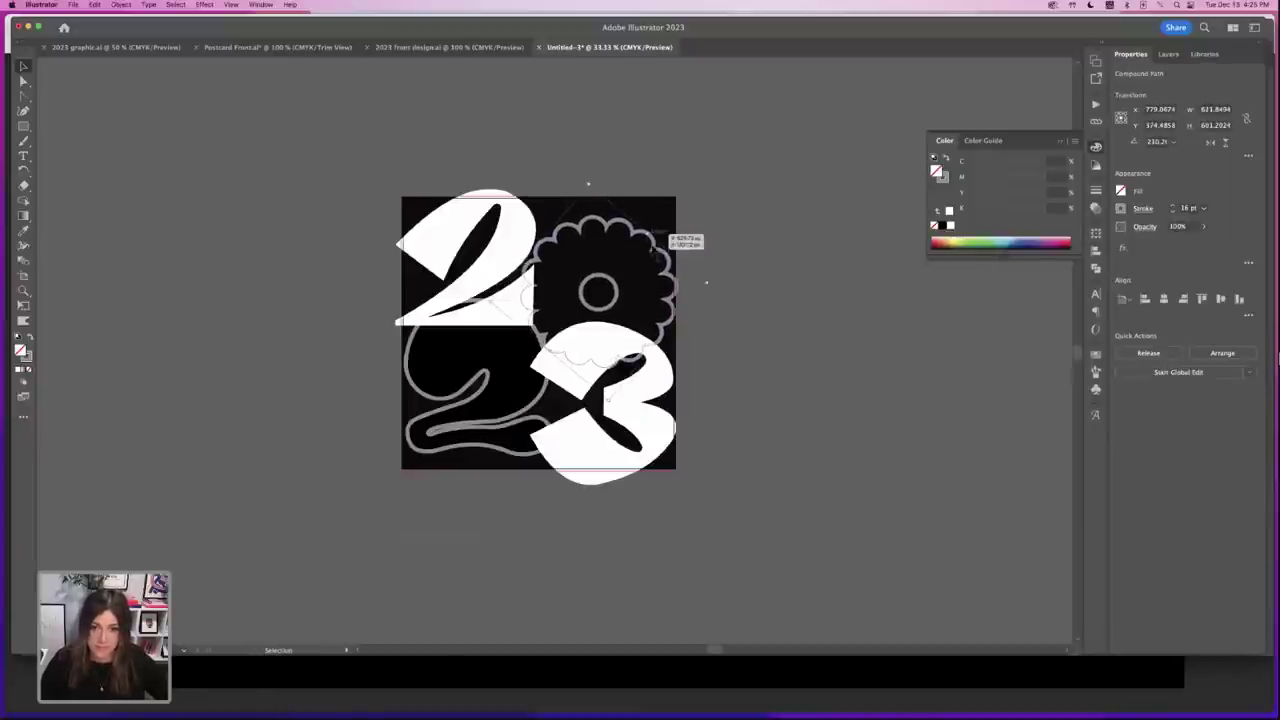
pyautogui.moveTo(656, 253); pyautogui.dragTo(664, 242)
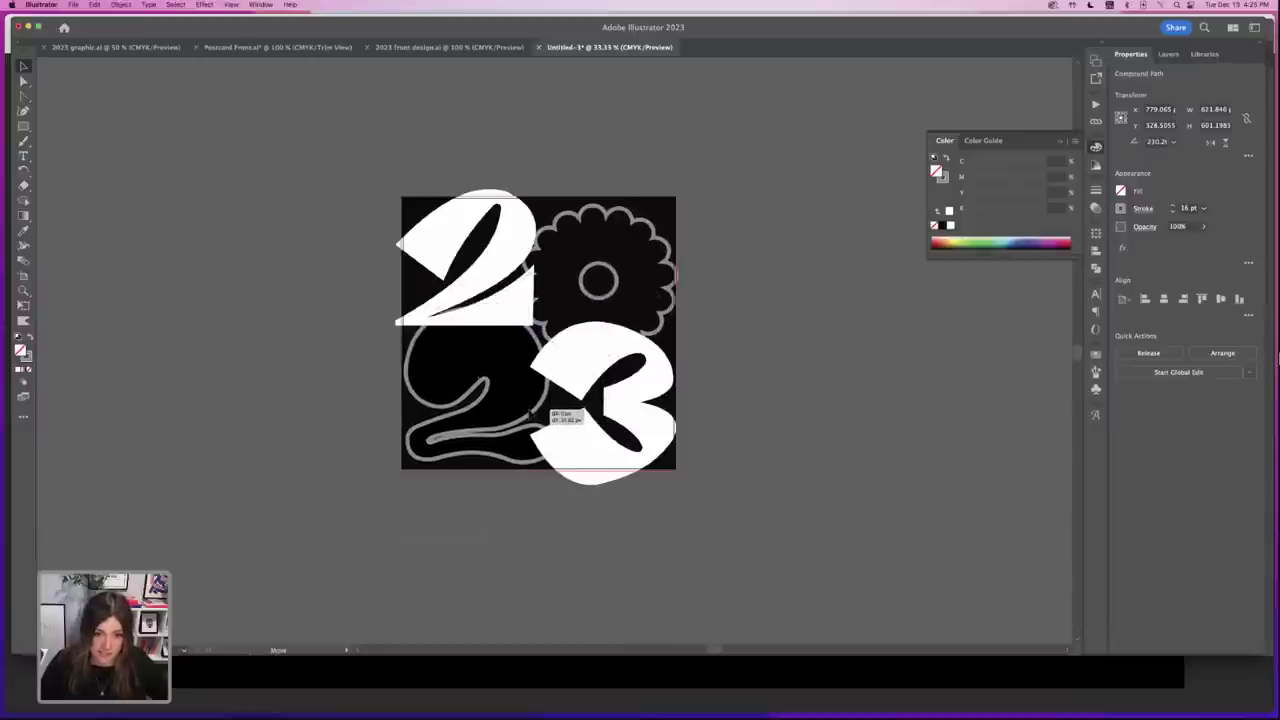
# - Fine-tune the numerals' vertical spacing by lowering the outlined 2 and the white 2 slightly and raising the outlined 0
pyautogui.click(534, 410)
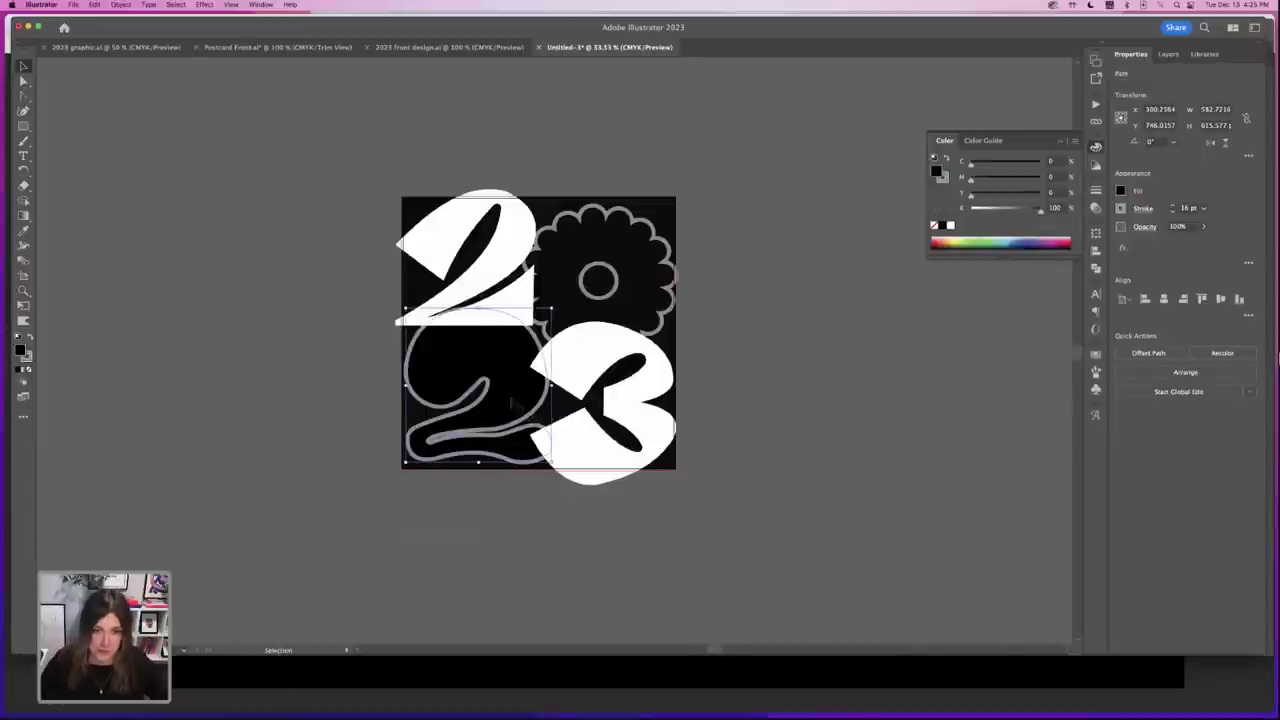
pyautogui.click(458, 153)
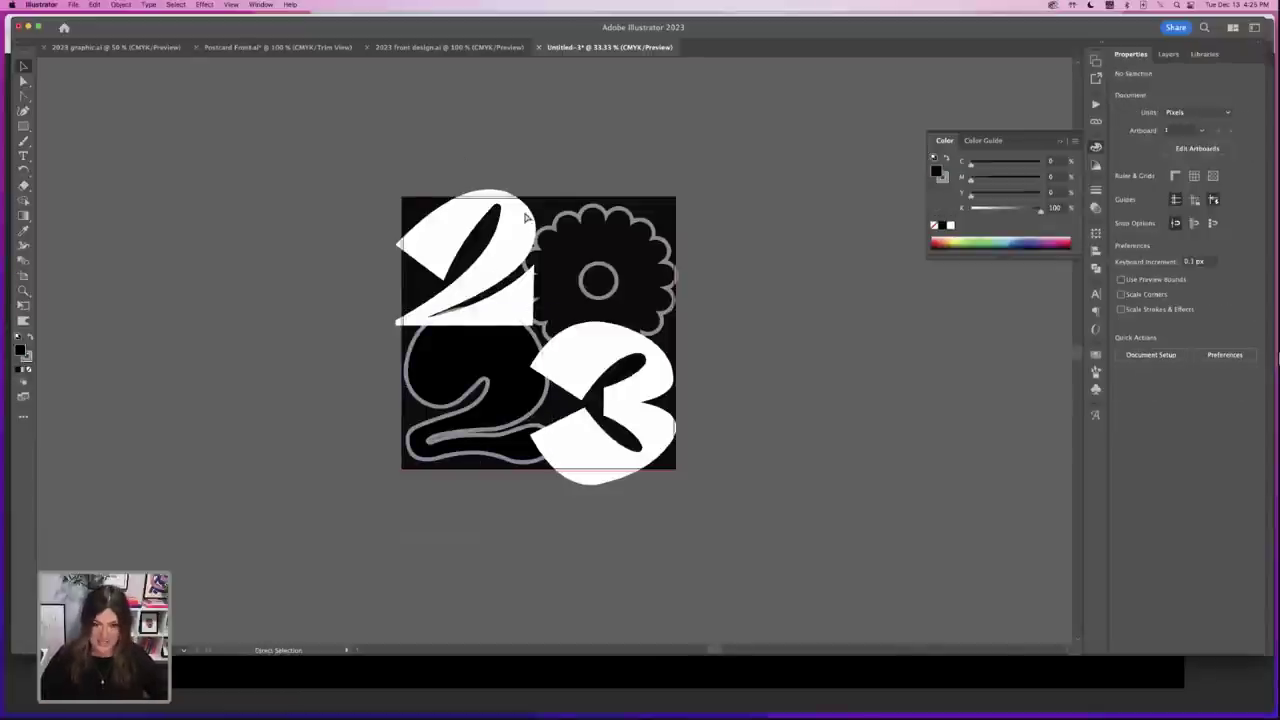
pyautogui.press('super+equal')
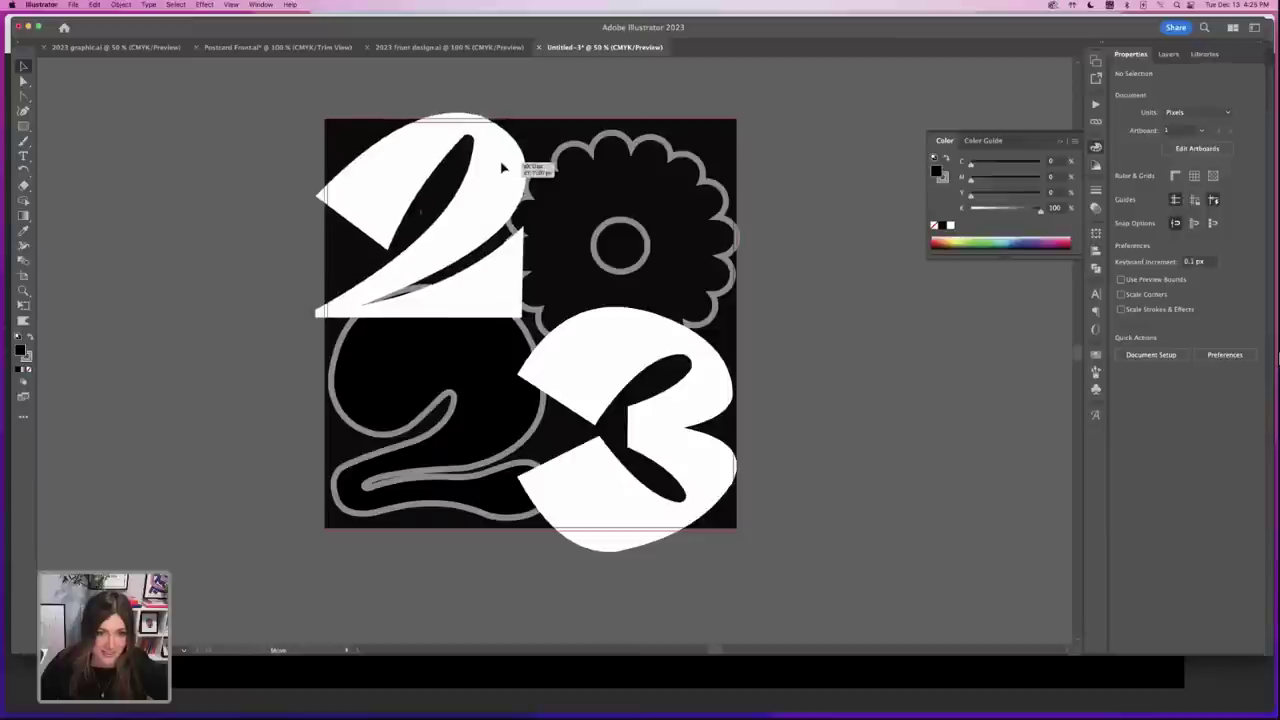
pyautogui.click(503, 167)
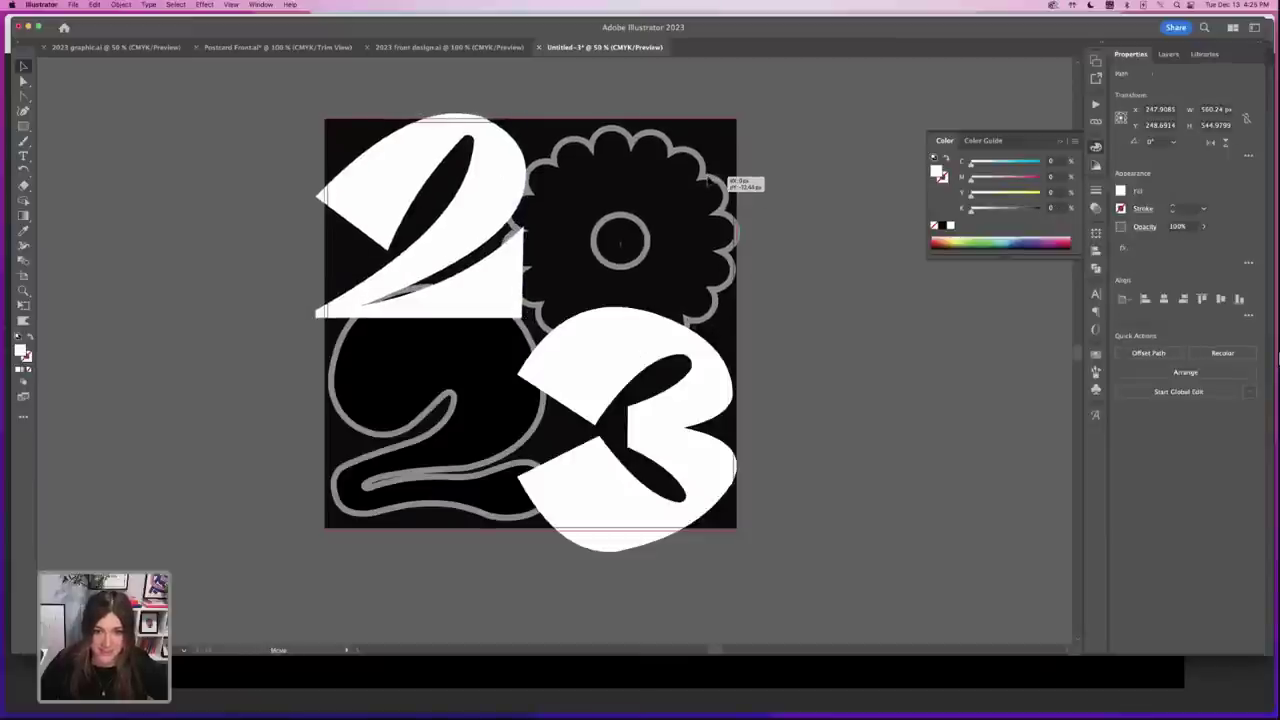
pyautogui.moveTo(707, 182); pyautogui.dragTo(707, 182)
pyautogui.click(800, 217)
pyautogui.press('space')
pyautogui.moveTo(839, 281)
pyautogui.mouseDown()
pyautogui.moveTo(823, 243)
pyautogui.moveTo(845, 283)
pyautogui.mouseUp()
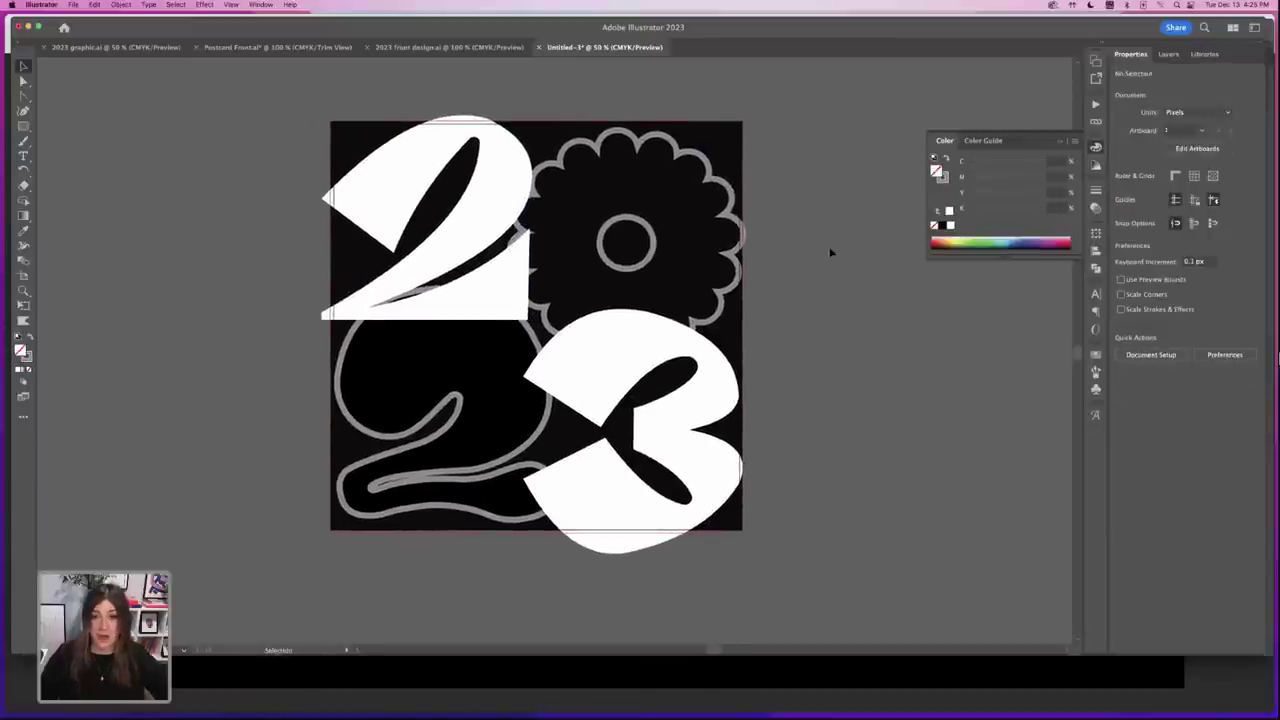
pyautogui.scroll(2, 824, 232)
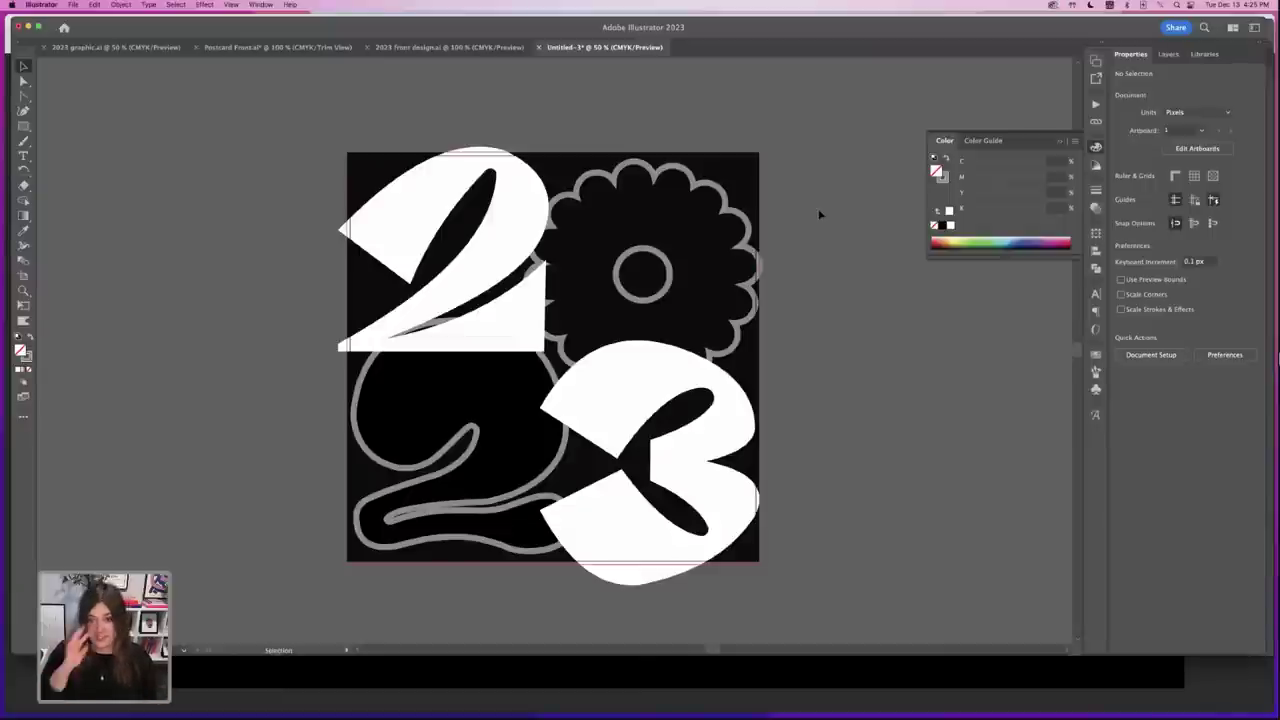